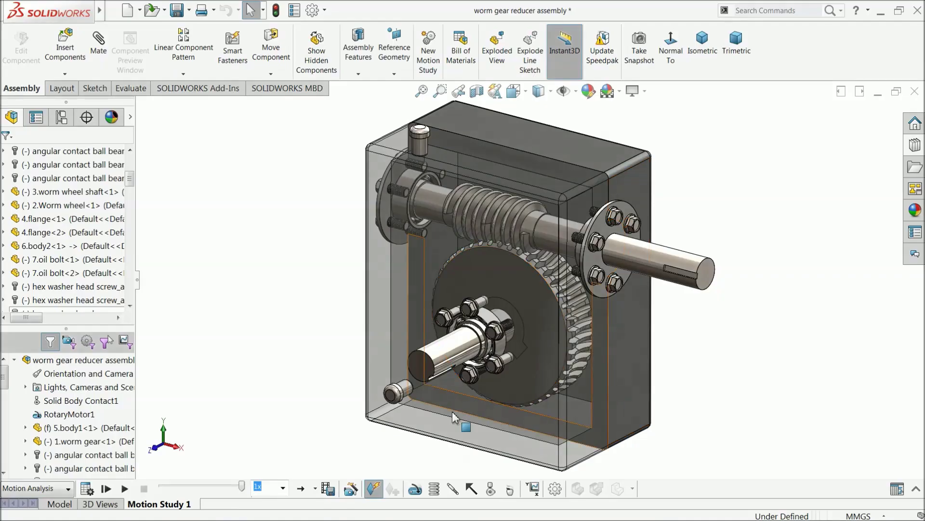
Play the worm gear reducer assembly's motion study animation
click(126, 488)
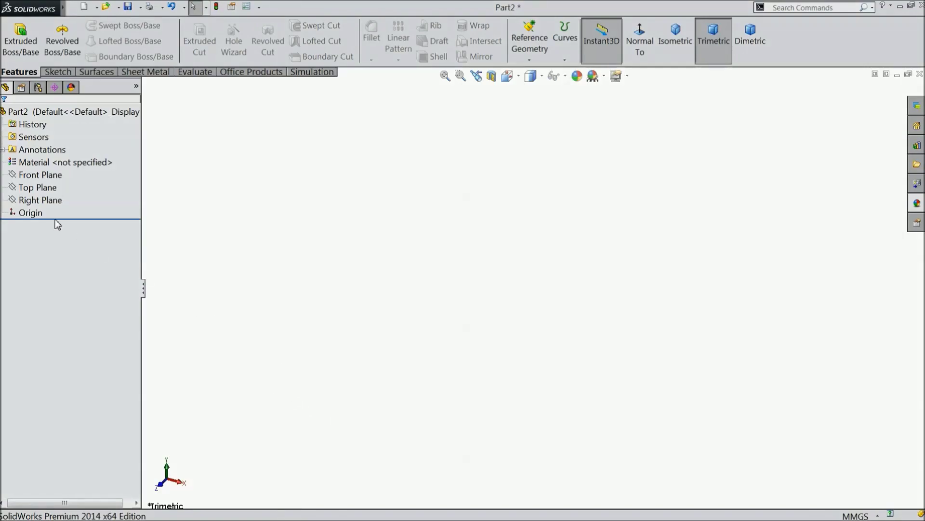
Start a new sketch on the Front Plane
click(34, 175)
click(41, 163)
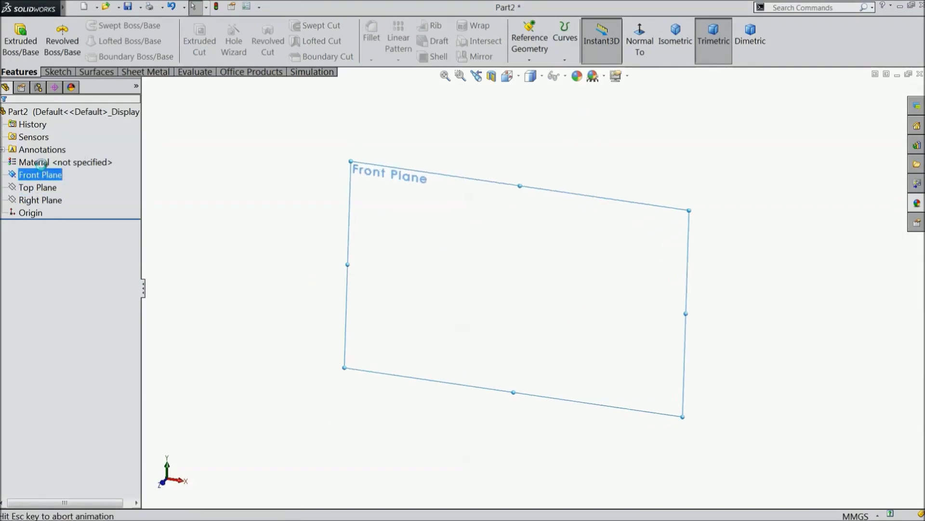
click(58, 72)
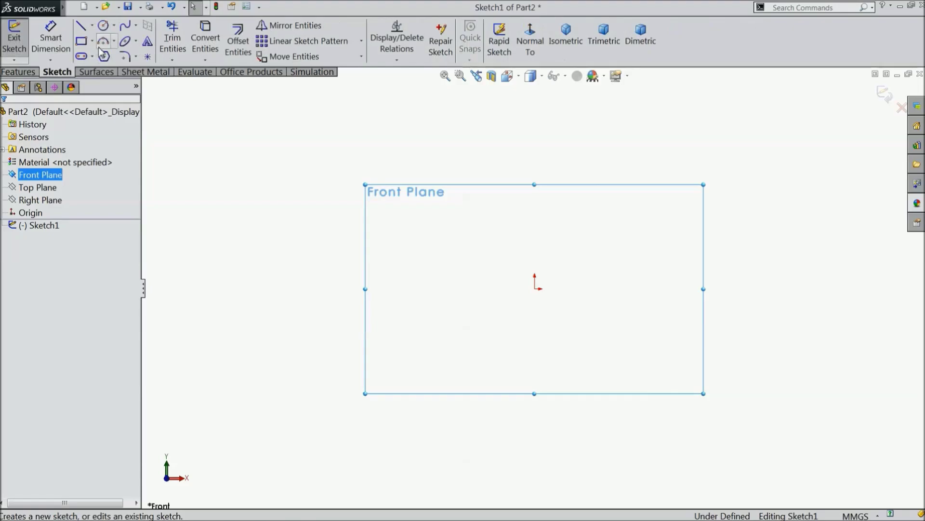
Draw lines for the bottom edge, the short left end, the first step and the taller middle section's top
click(81, 27)
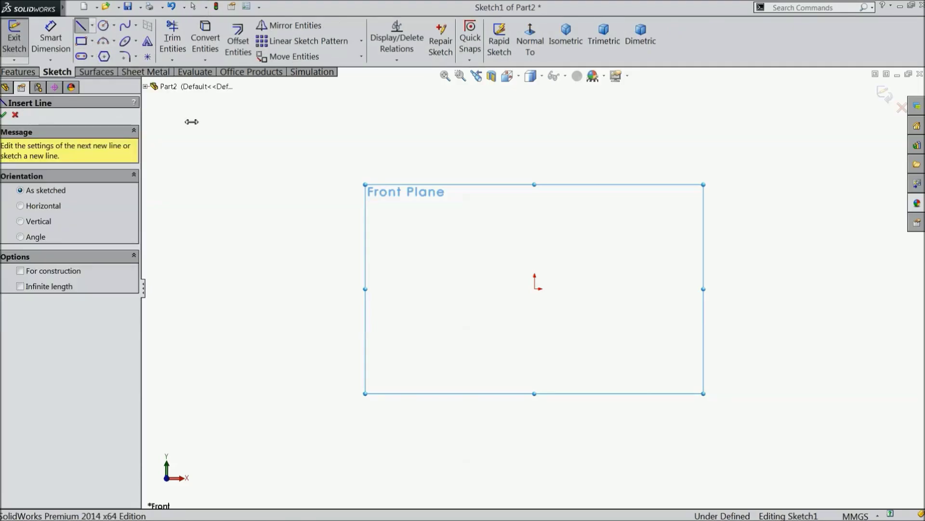
click(816, 357)
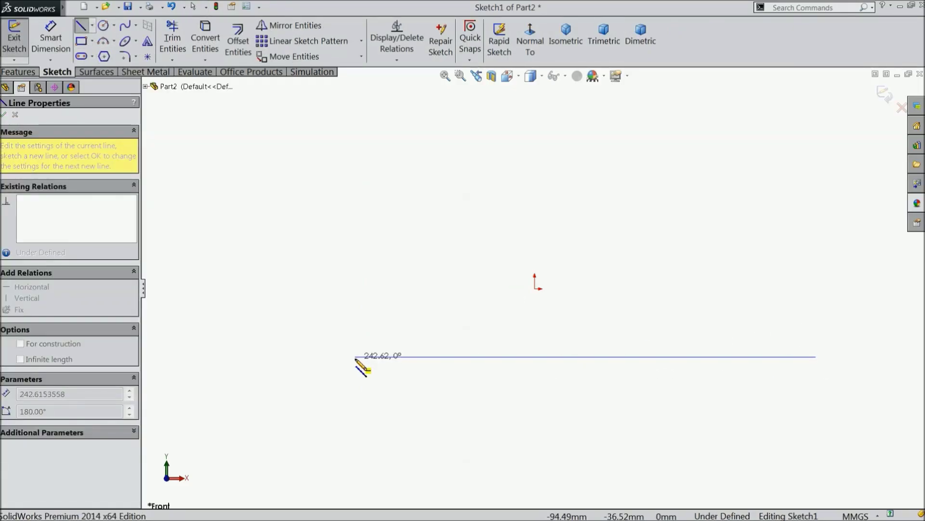
click(355, 358)
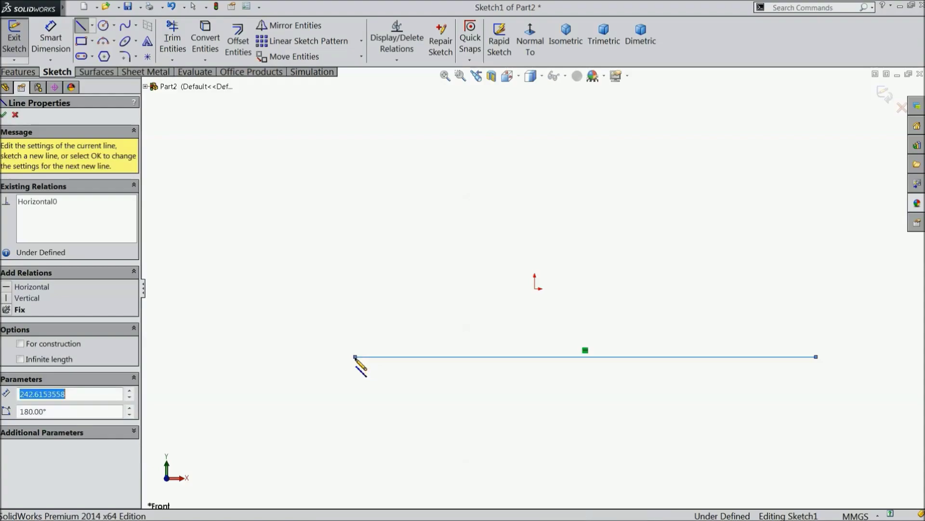
click(355, 321)
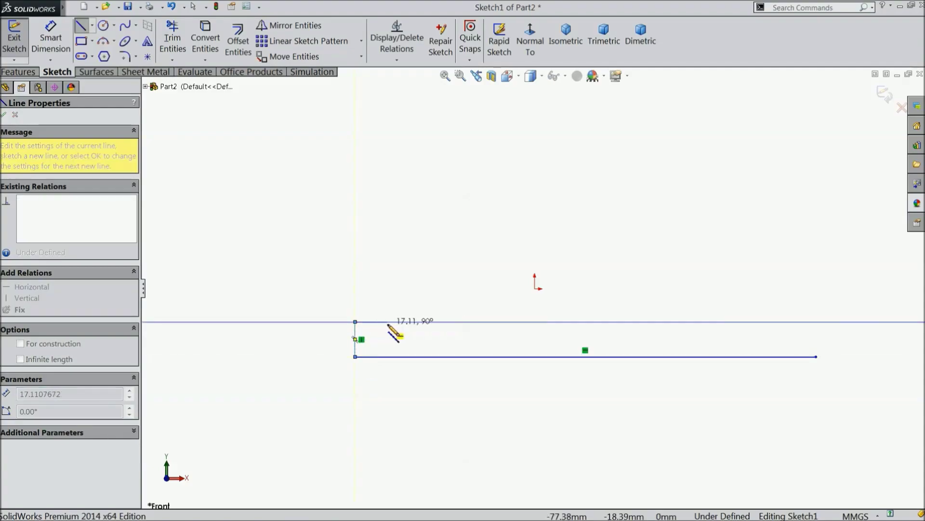
click(419, 322)
click(419, 312)
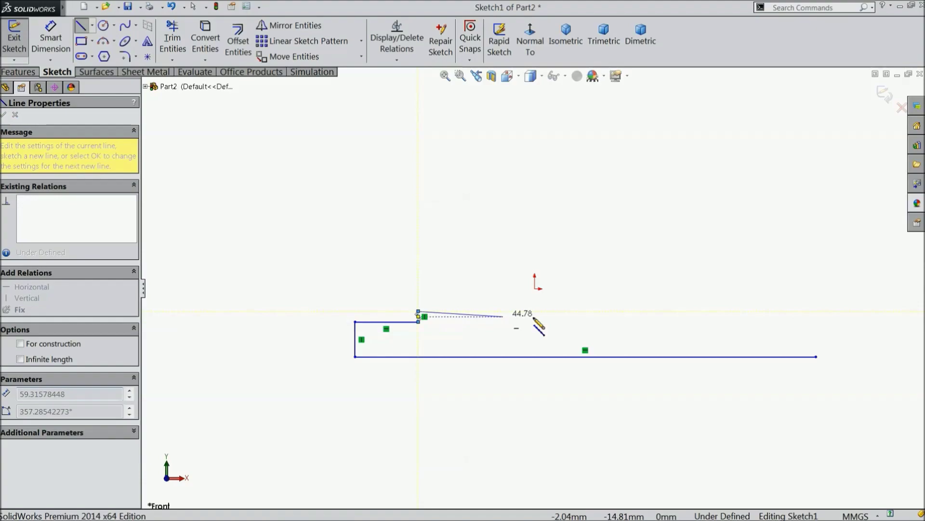
click(602, 312)
Add the right-hand steps down to the lowest section and close the outline at the bottom right
click(602, 321)
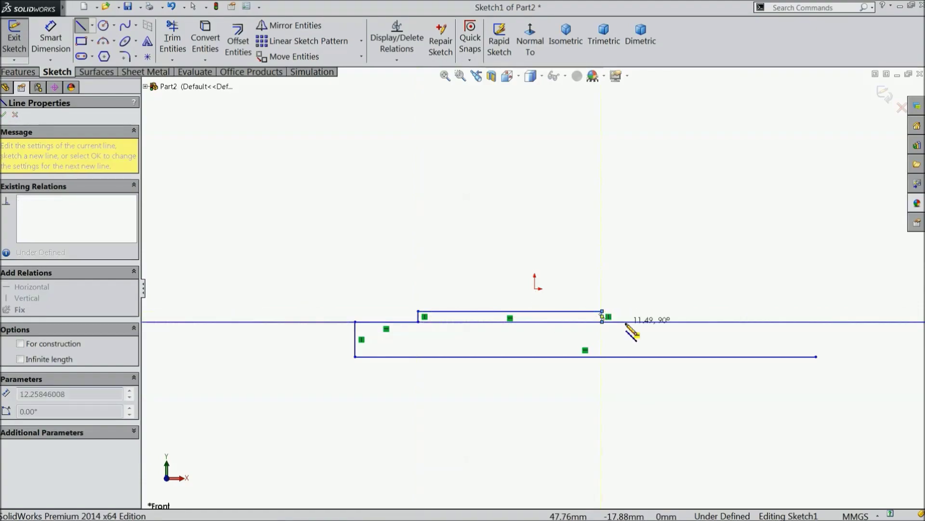
click(666, 321)
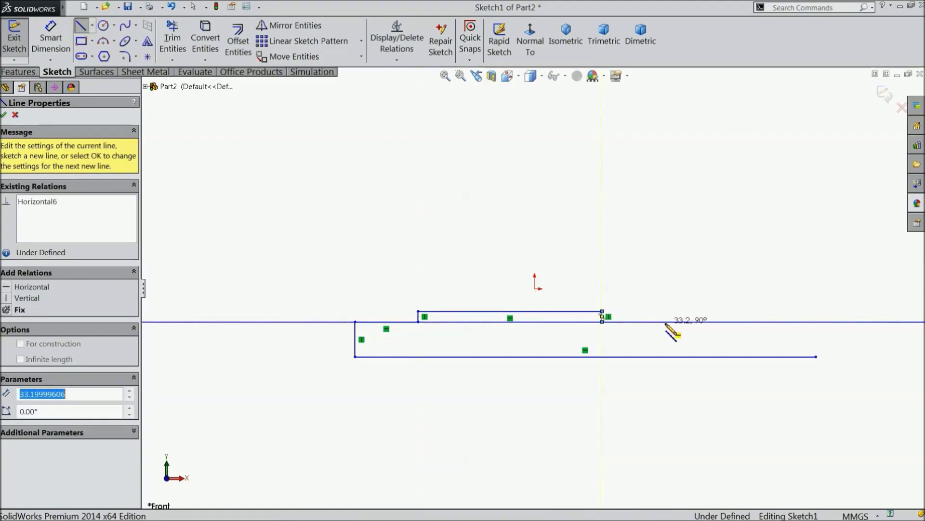
click(666, 330)
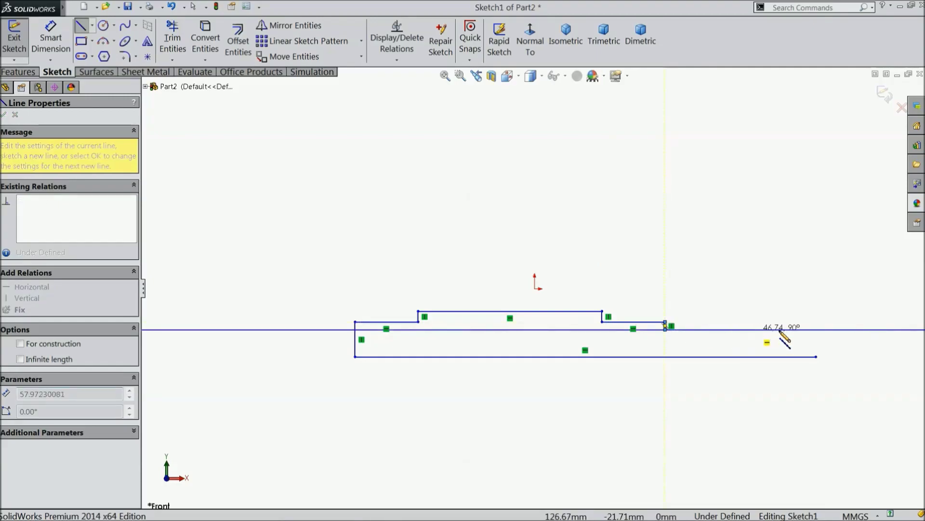
click(816, 330)
click(816, 357)
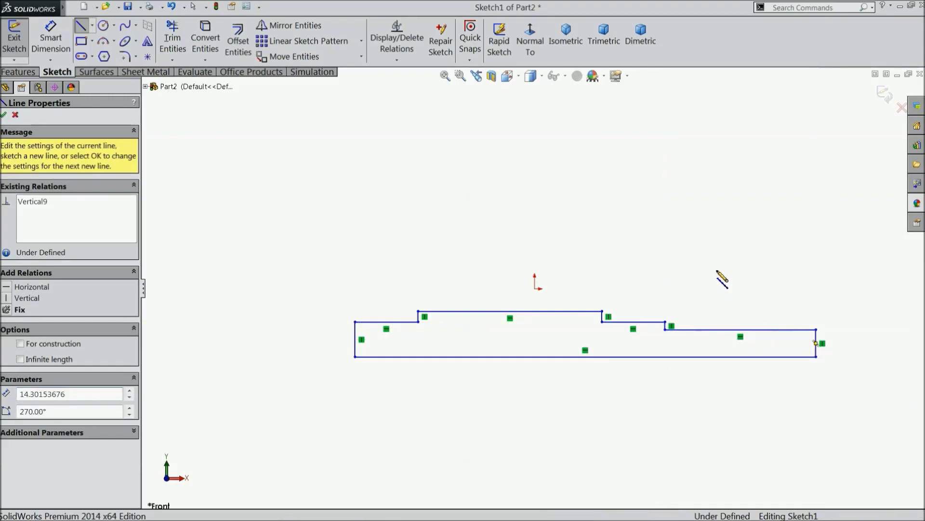
right_click(717, 129)
click(731, 136)
scroll(689, 376, down, 2)
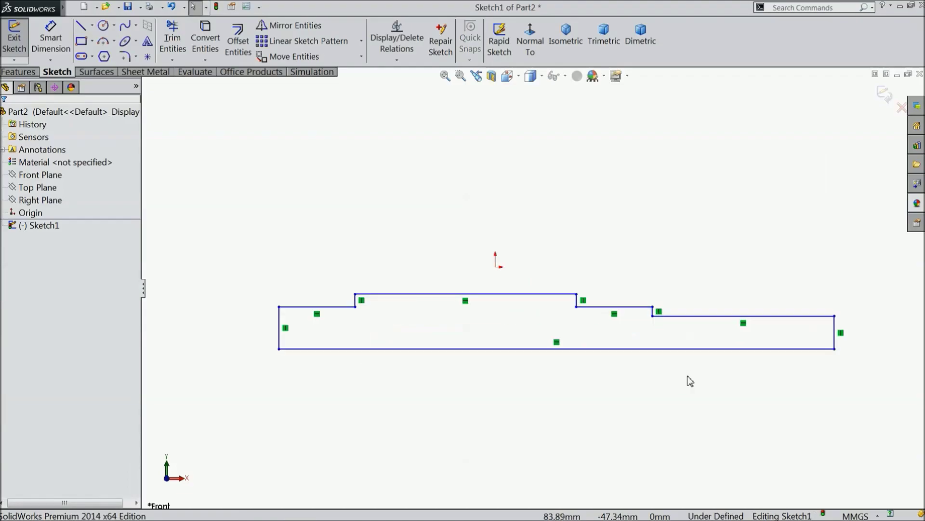
Dimension the shaft's overall length as 116 and the left step as 10
click(48, 44)
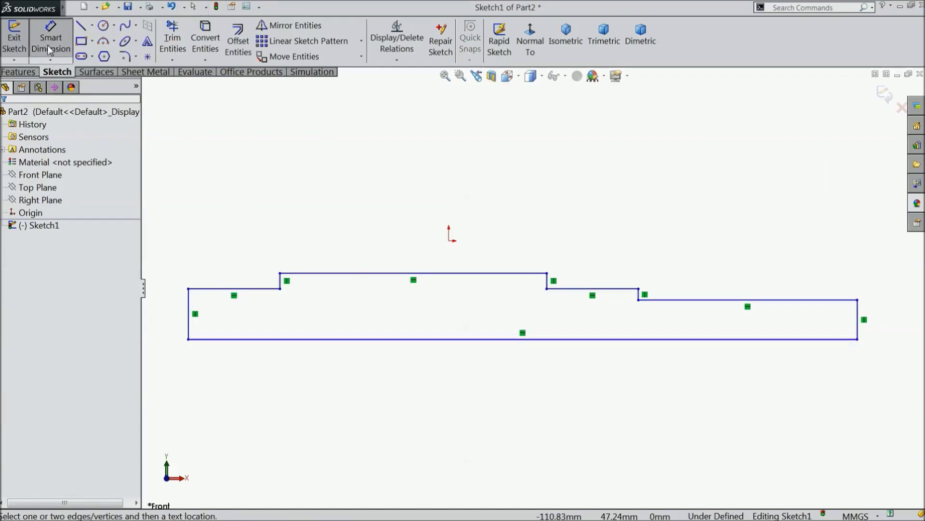
click(440, 344)
click(440, 389)
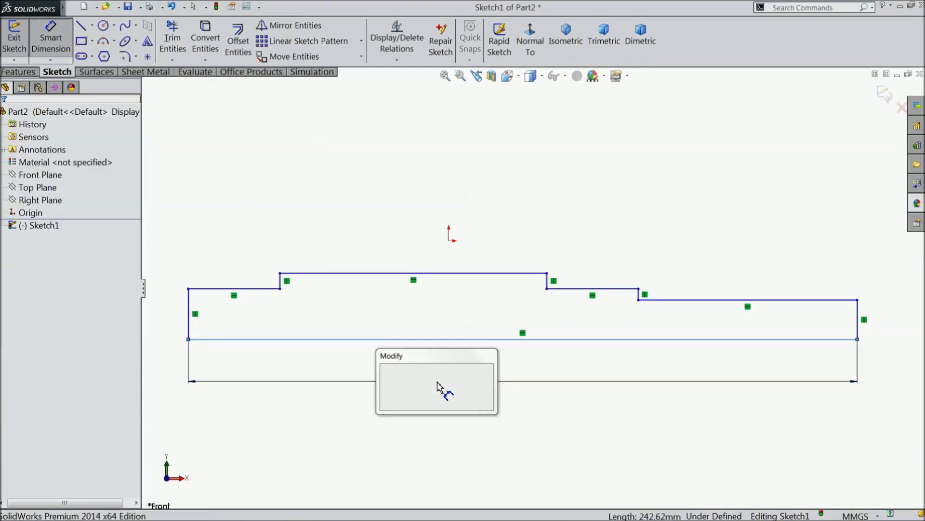
text(116)
click(385, 370)
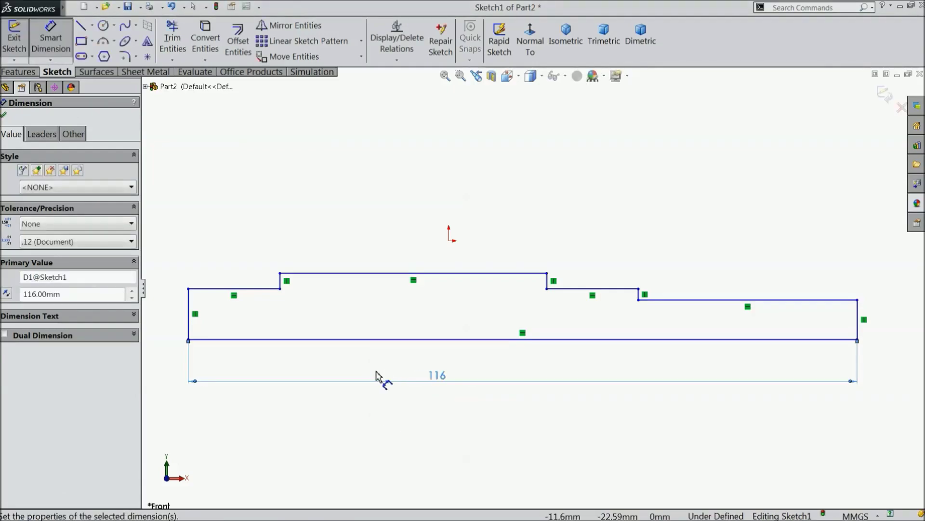
click(219, 292)
click(173, 240)
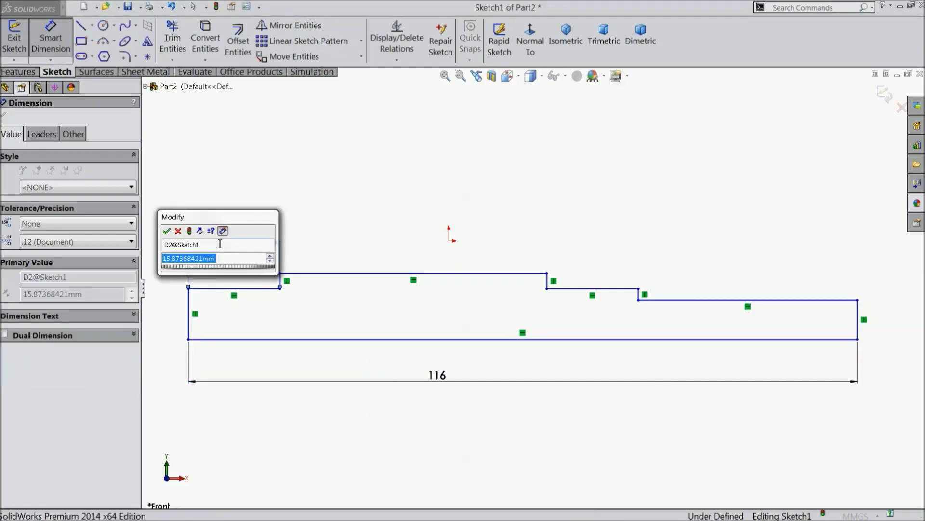
text(10)
click(166, 231)
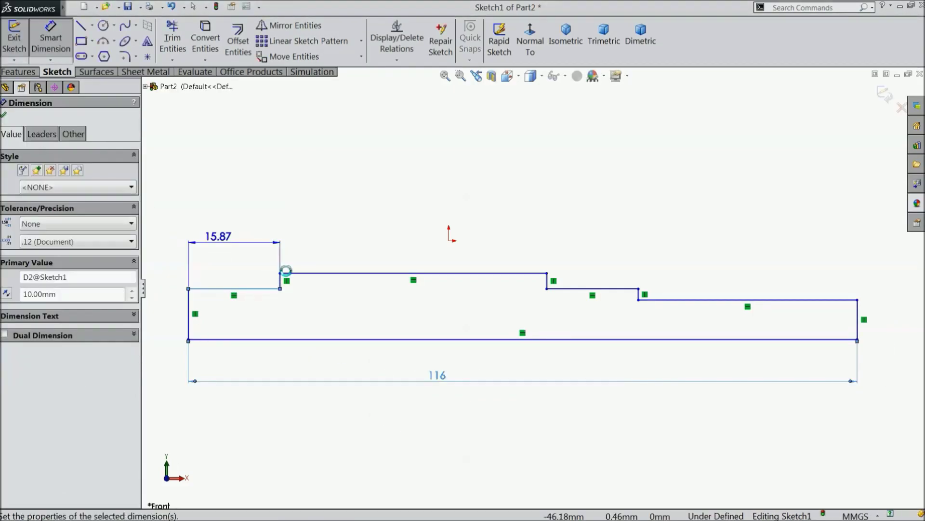
Dimension the middle section length as 56 and the next step as 10
click(383, 273)
click(382, 265)
text(56)
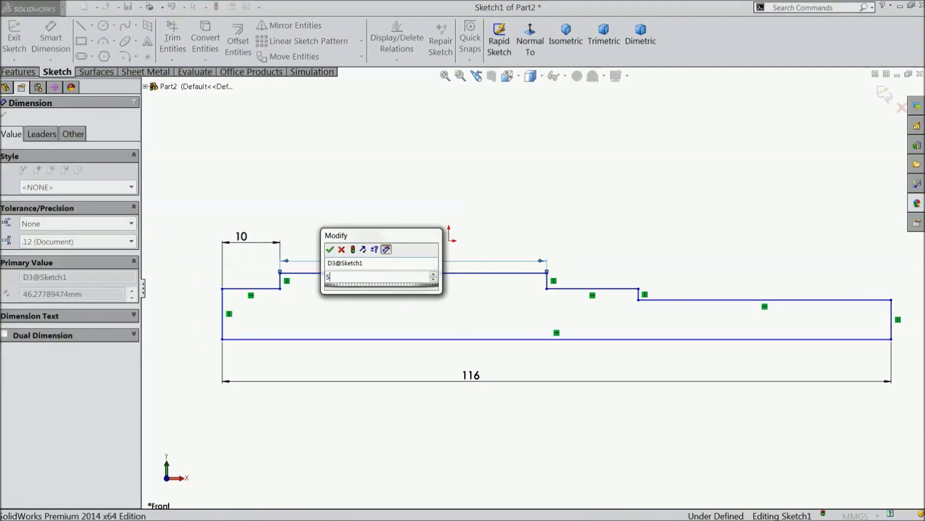
click(330, 250)
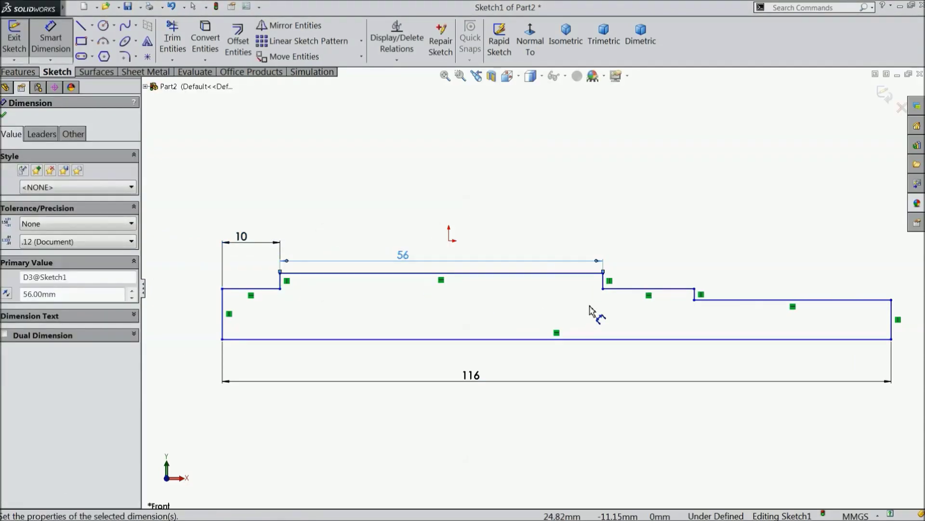
click(647, 290)
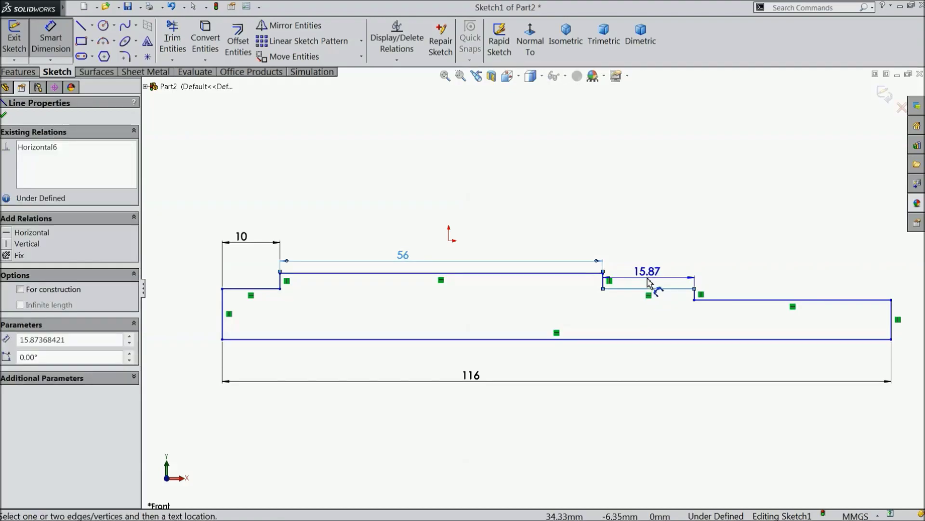
click(651, 284)
text(10)
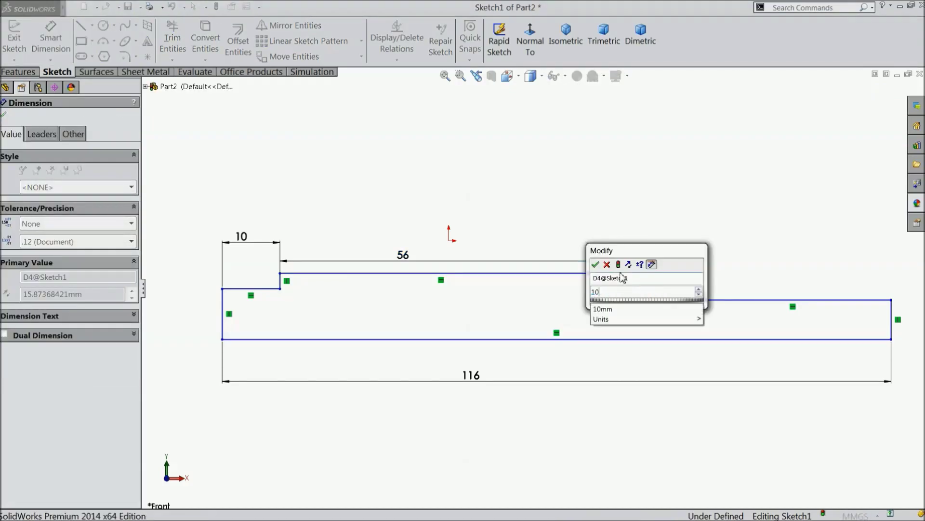
click(595, 264)
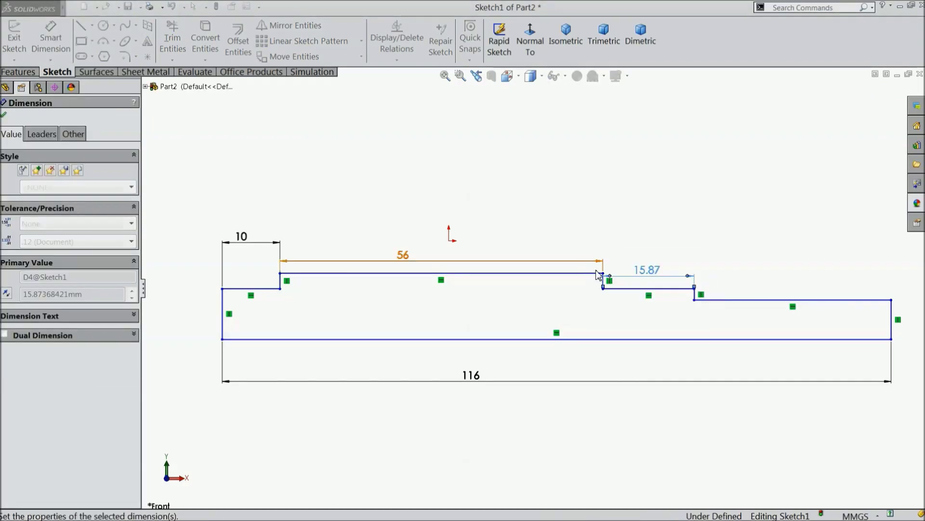
Add the 40 right-section length as a driven dimension and set the right end height to 8.25
click(769, 305)
click(767, 241)
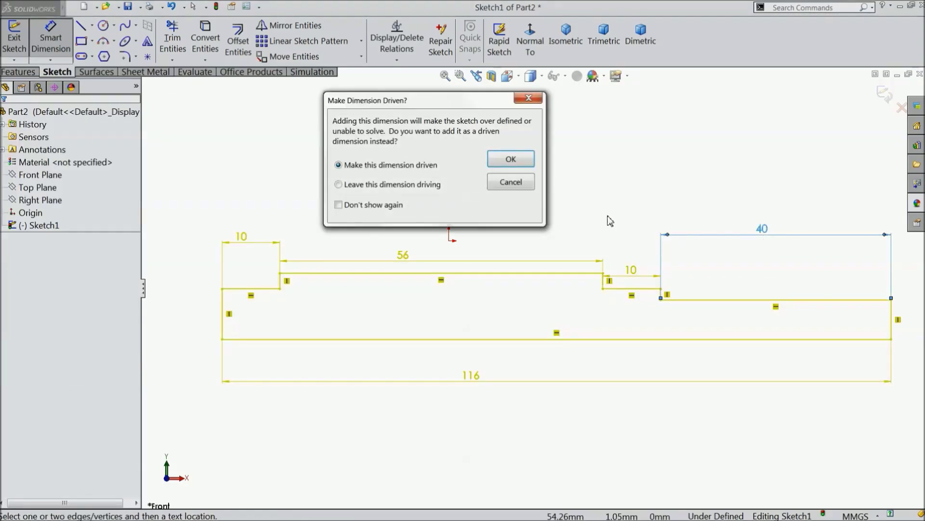
click(511, 159)
scroll(717, 331, up, 2)
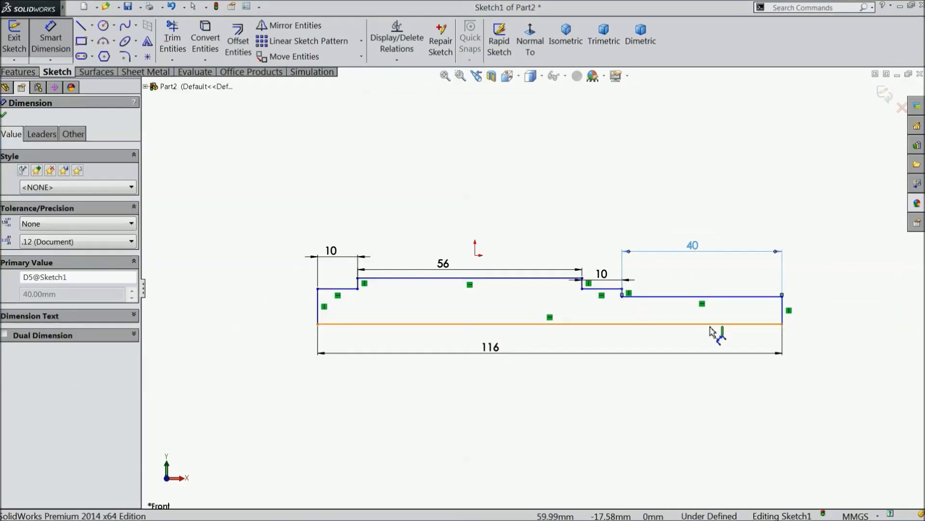
scroll(755, 304, down, 1)
click(777, 320)
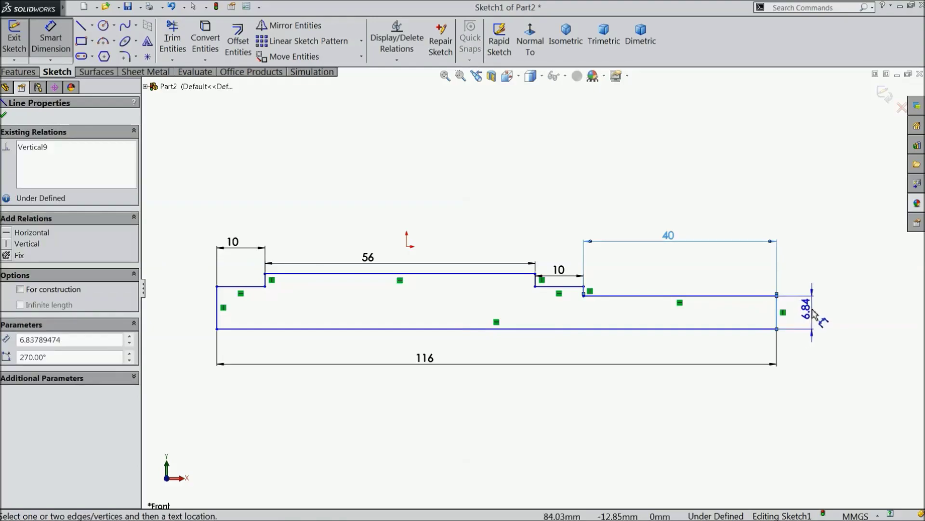
click(818, 311)
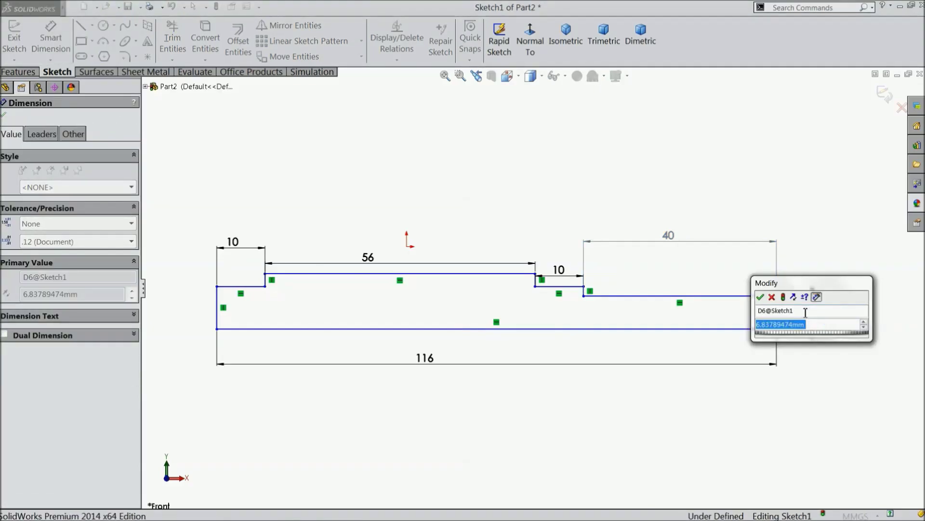
text(8.)
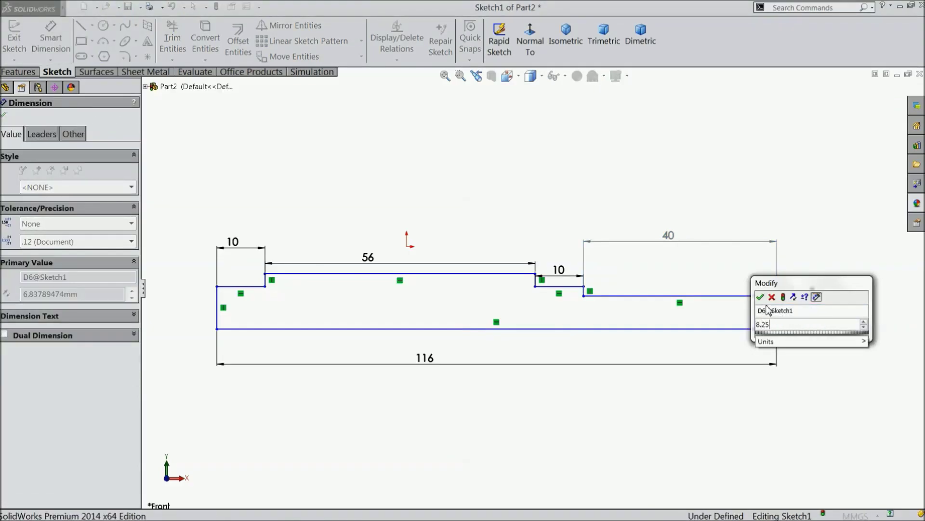
text(25)
click(760, 300)
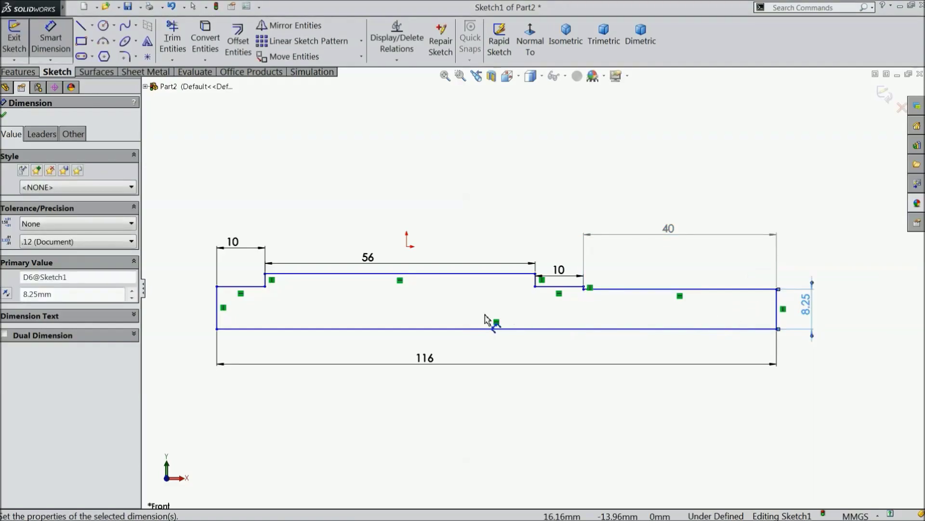
Set the middle section height to 9.5 and the notch height to 9 above the bottom line
scroll(417, 294, down, 2)
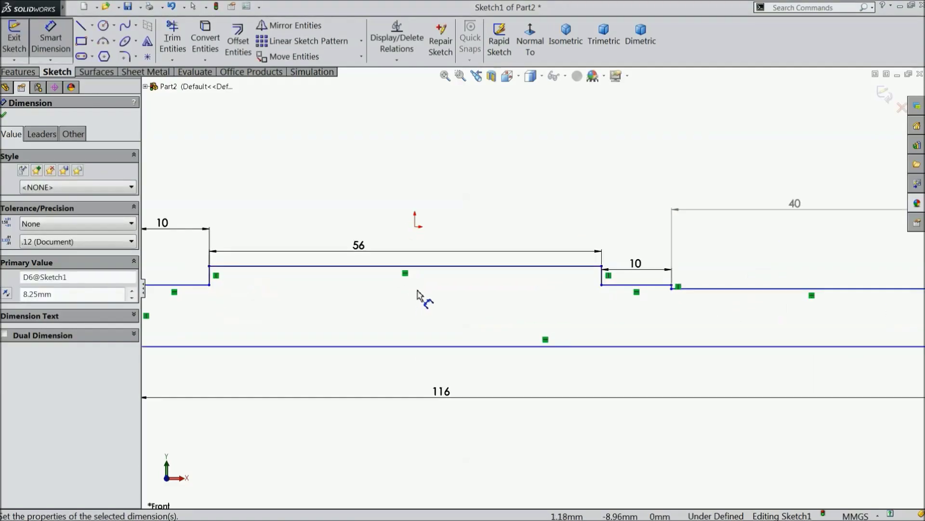
click(409, 267)
click(409, 346)
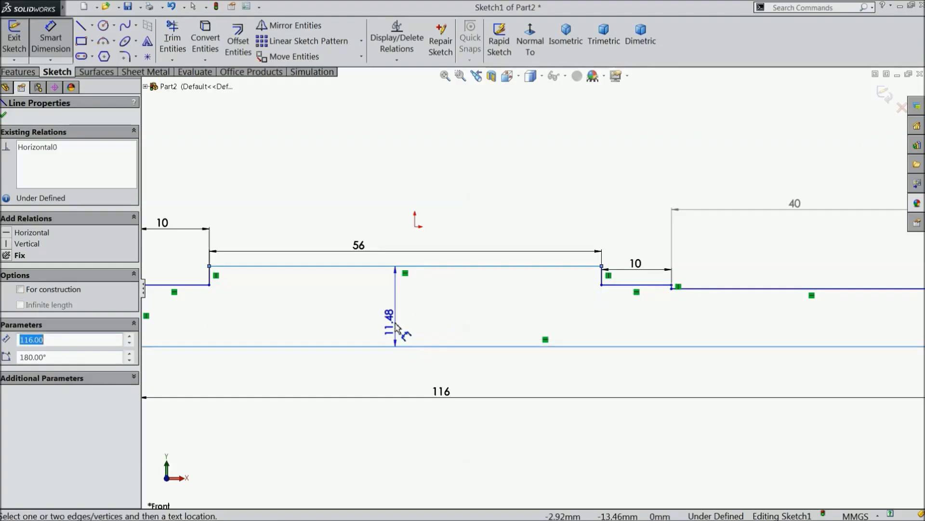
click(395, 328)
text(9.5)
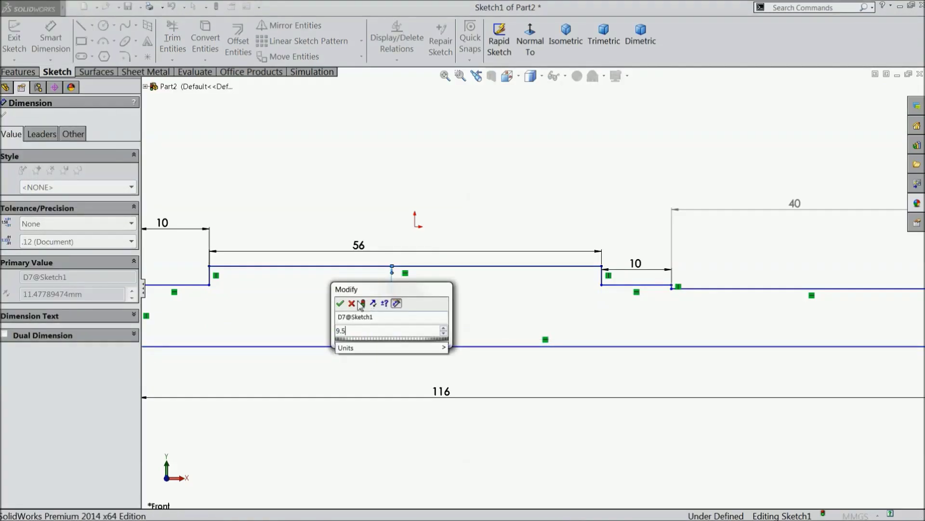
click(340, 304)
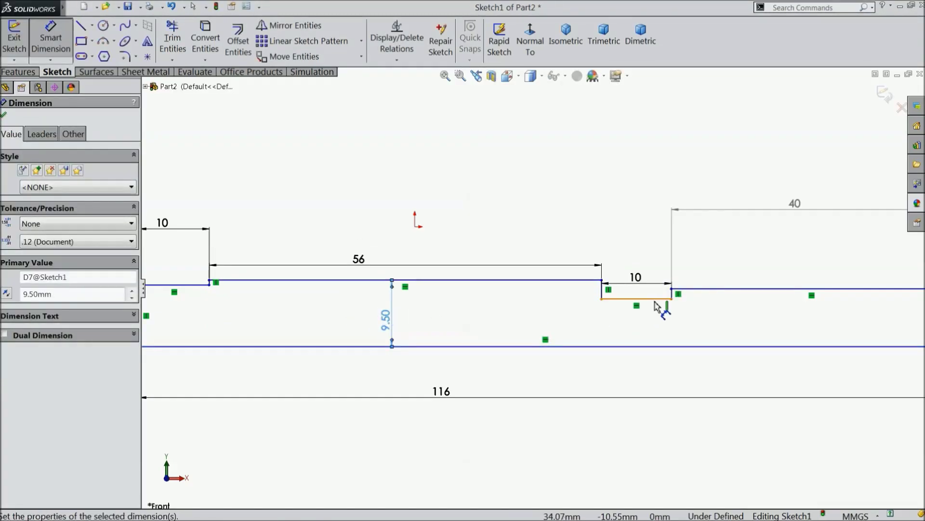
click(650, 300)
click(642, 346)
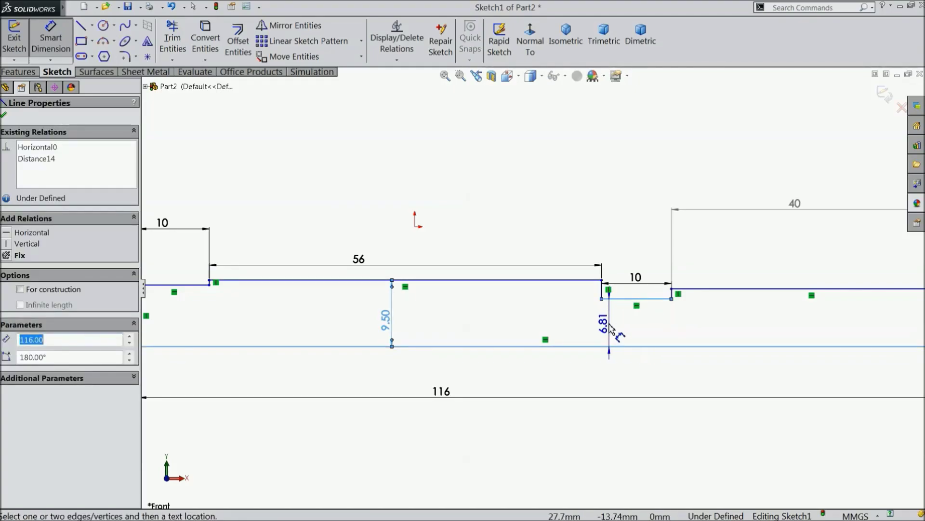
click(610, 331)
text(9)
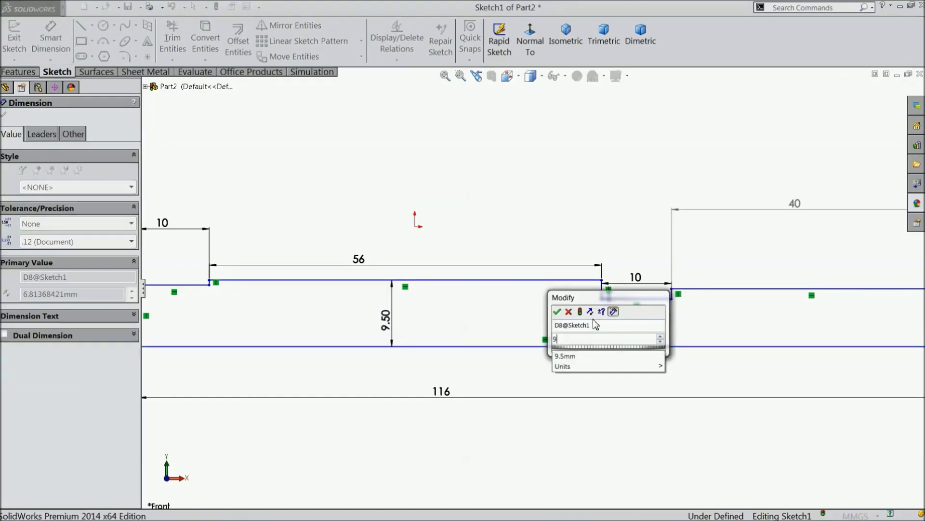
click(557, 312)
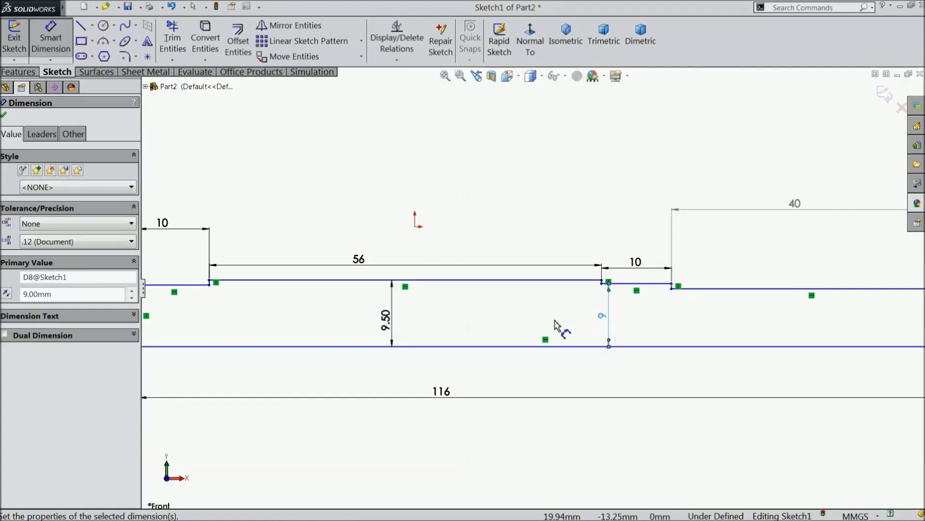
Locate the profile from the origin: 38 to the left end and 11.75 to the bottom line
scroll(554, 325, up, 2)
scroll(416, 312, down, 1)
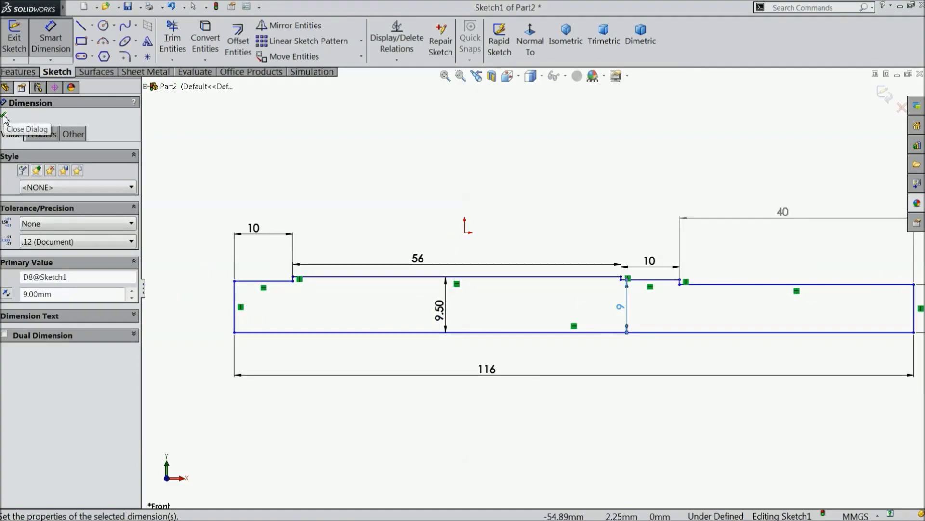
click(465, 233)
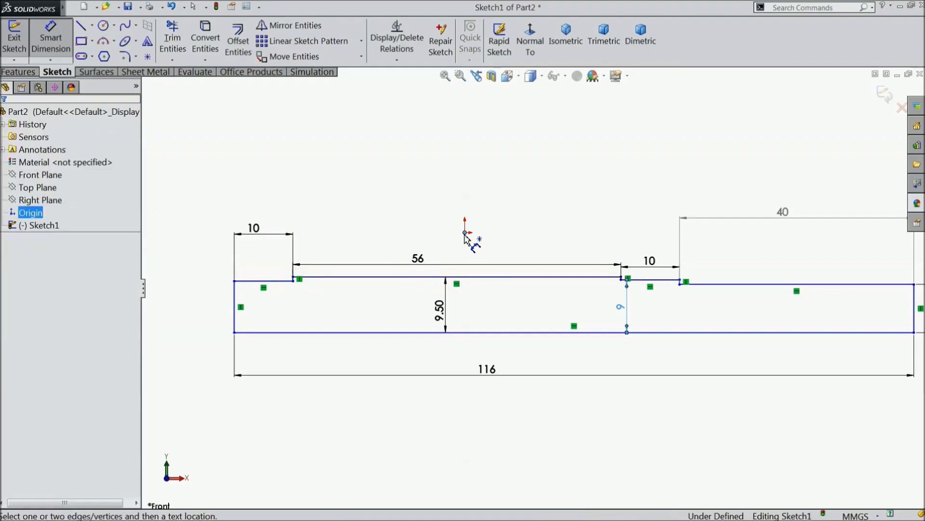
click(234, 309)
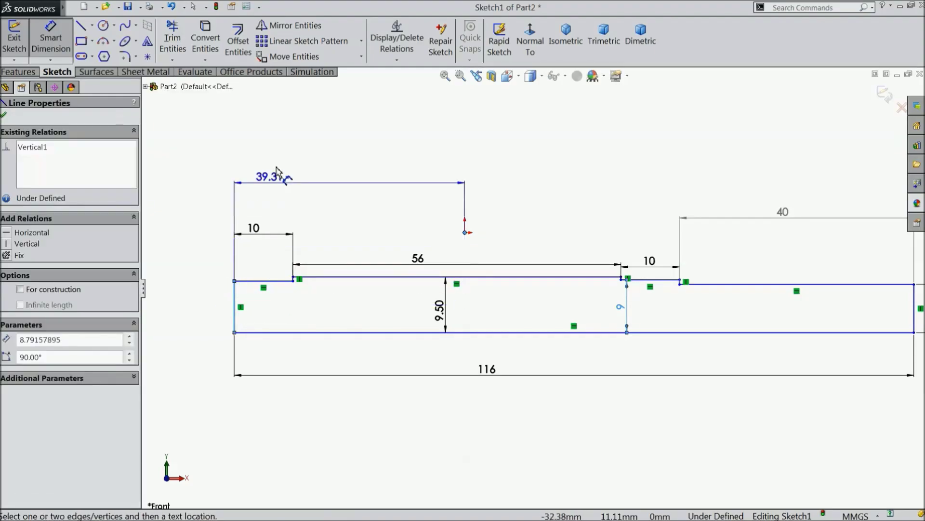
click(295, 155)
text(3)
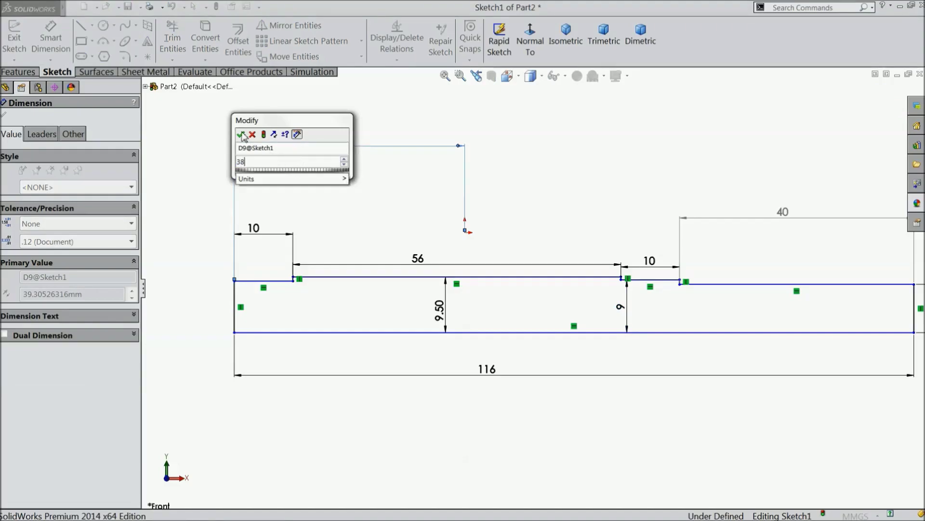
text(8)
click(241, 135)
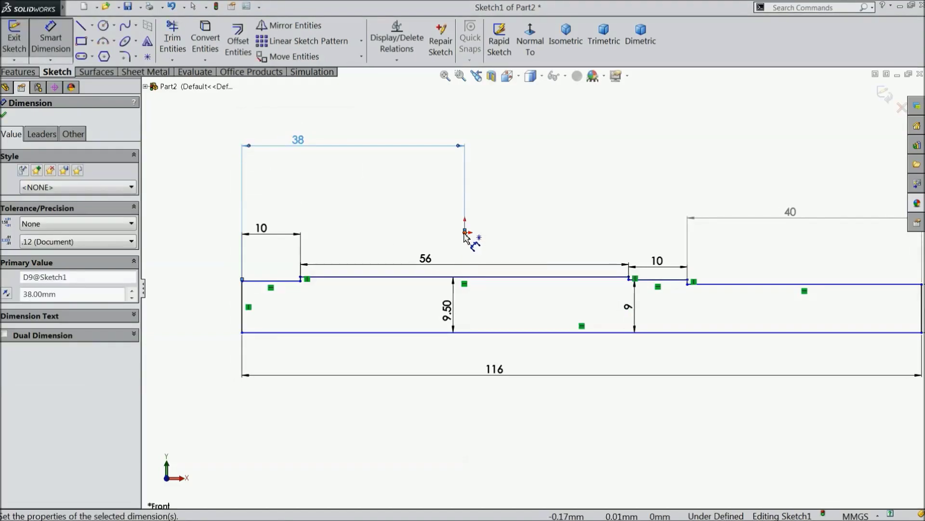
click(465, 234)
click(337, 332)
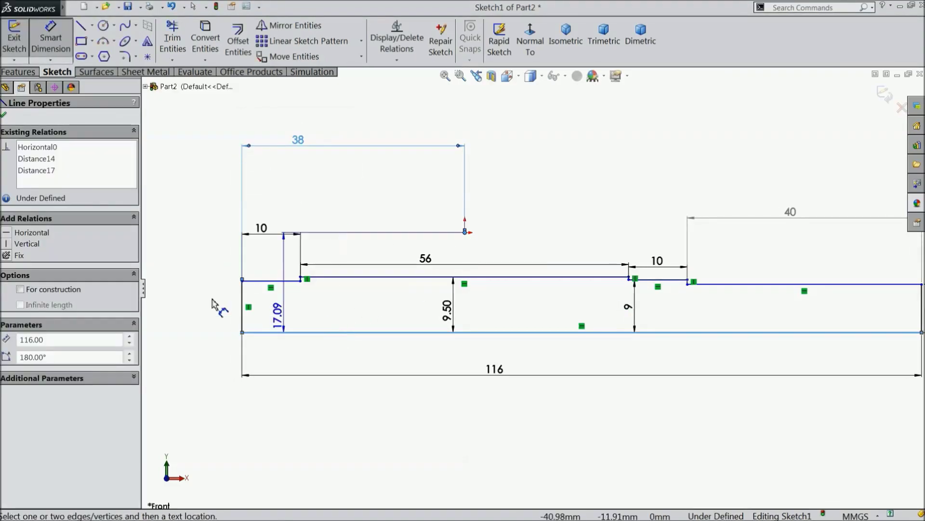
click(181, 285)
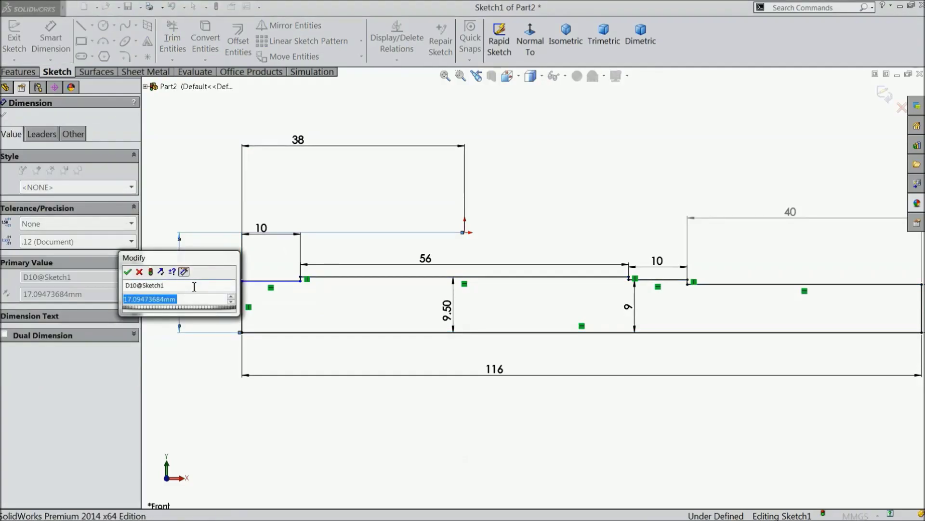
text(11.75)
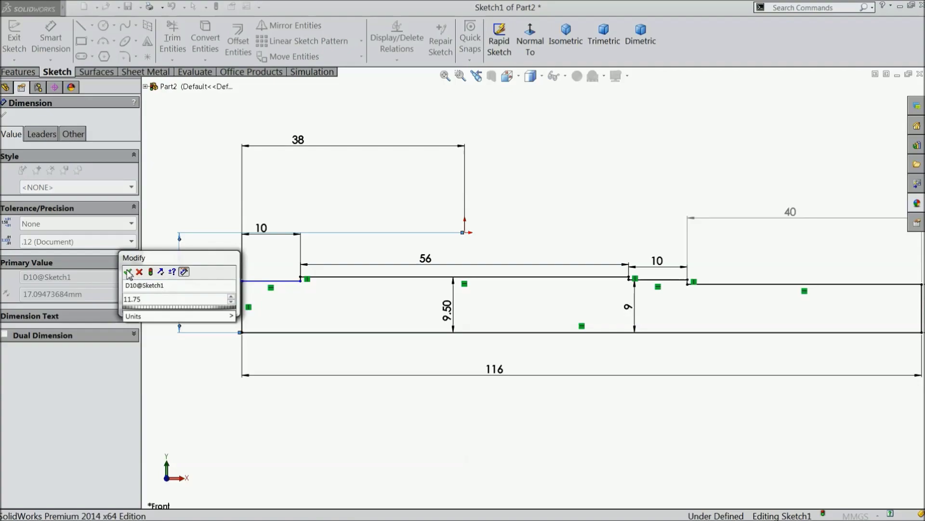
click(128, 272)
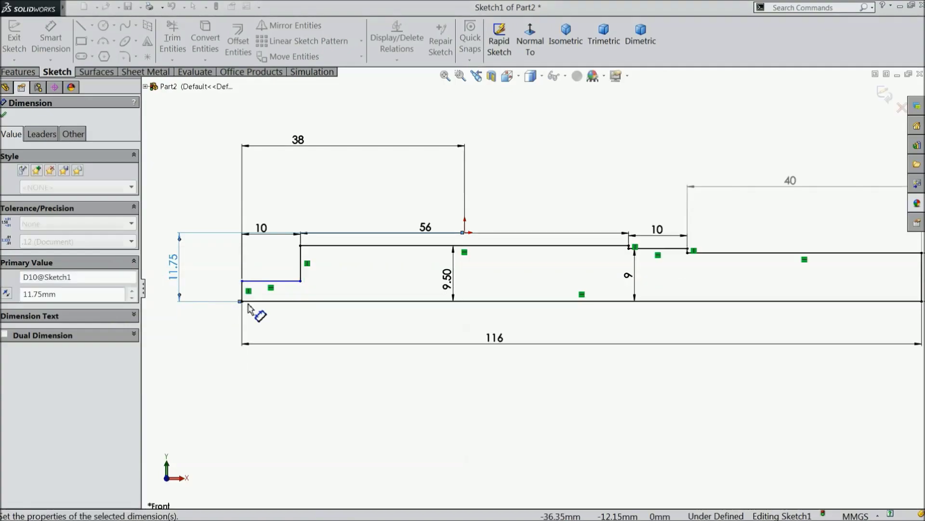
Dimension the left step height as 9, fully defining the sketch
scroll(304, 290, down, 3)
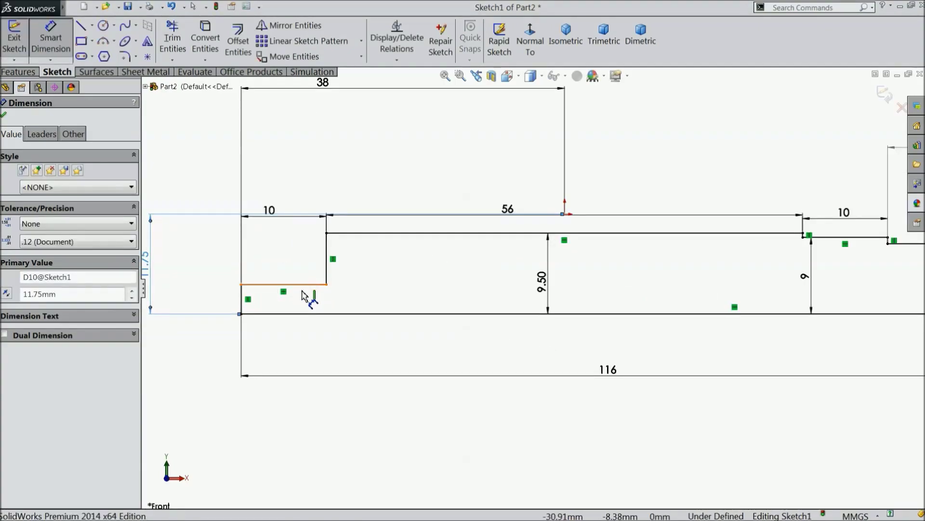
click(309, 285)
click(253, 314)
click(219, 301)
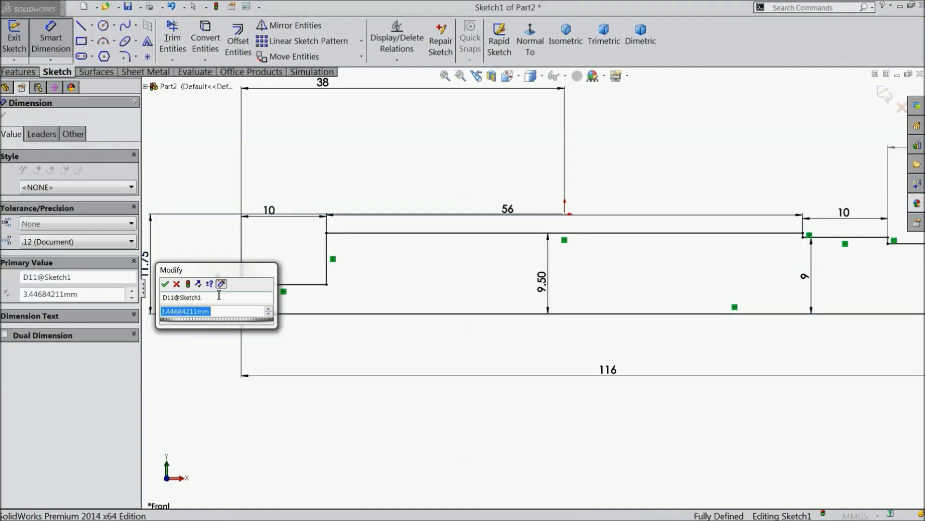
text(9)
click(164, 285)
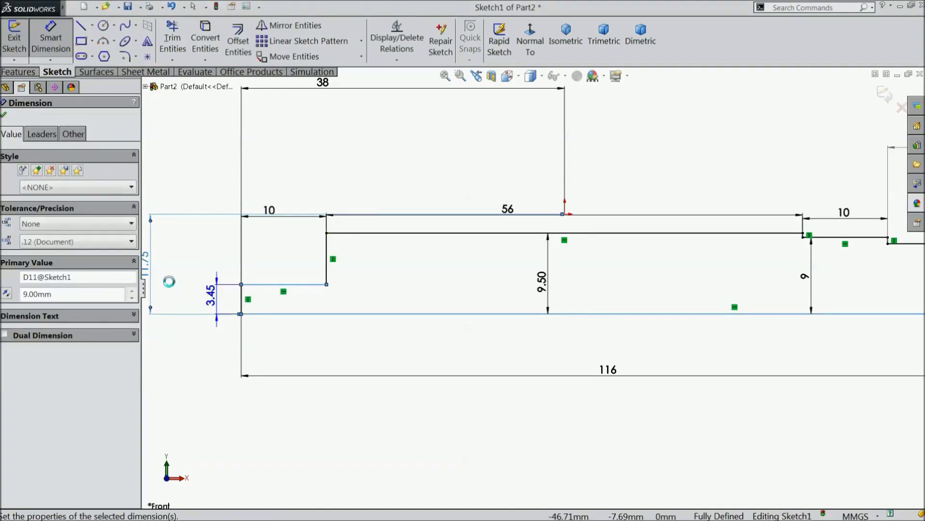
scroll(341, 292, up, 4)
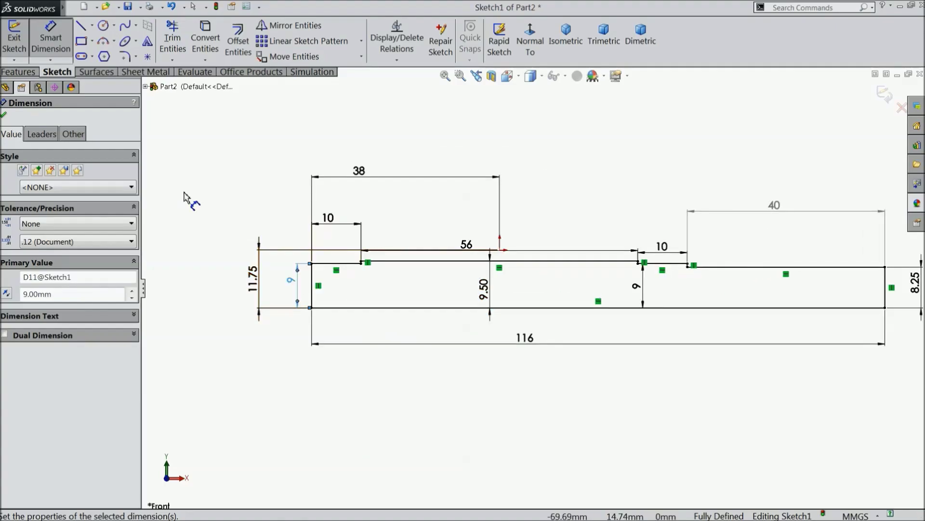
click(16, 73)
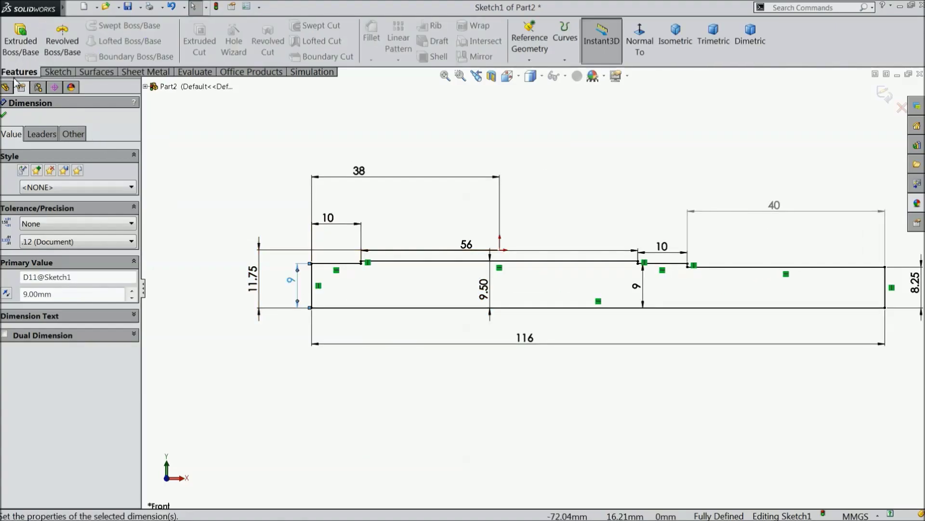
Revolve the profile a full 360° about its bottom line into the solid stepped shaft
click(62, 47)
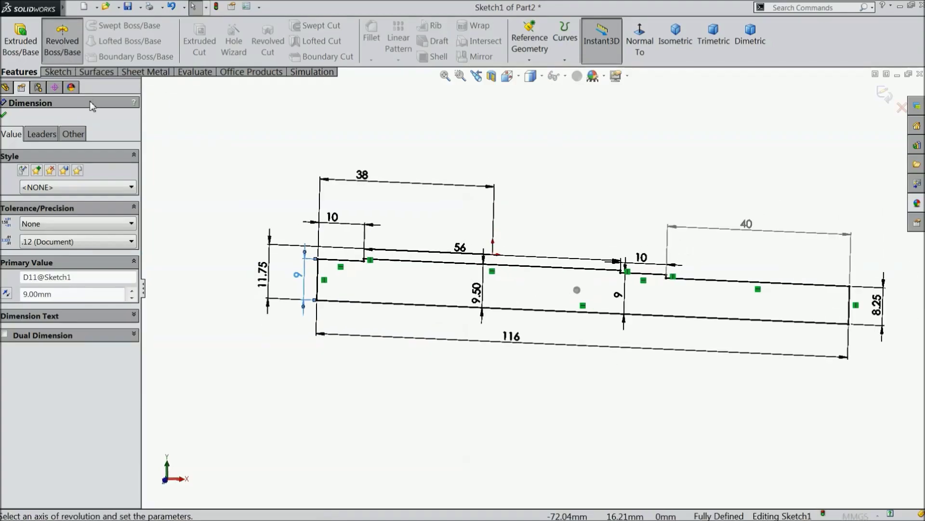
click(477, 307)
scroll(559, 361, down, 2)
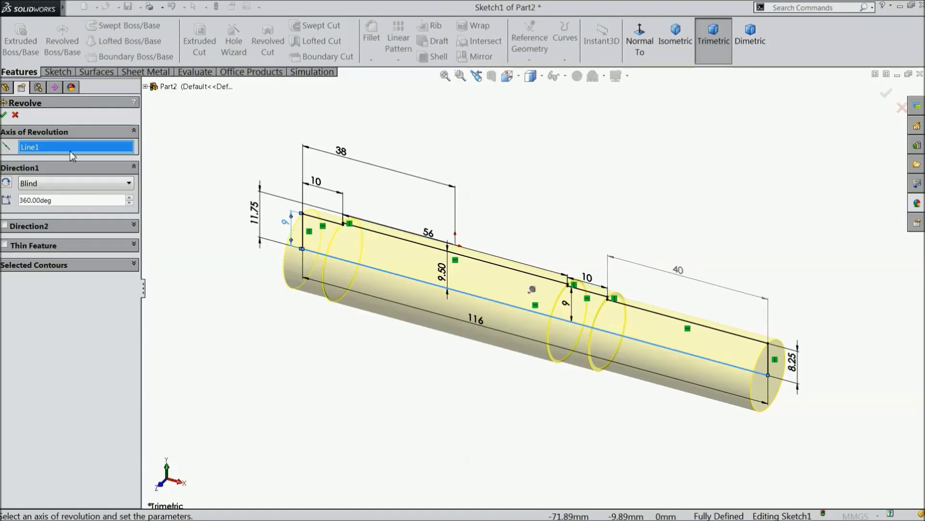
click(4, 116)
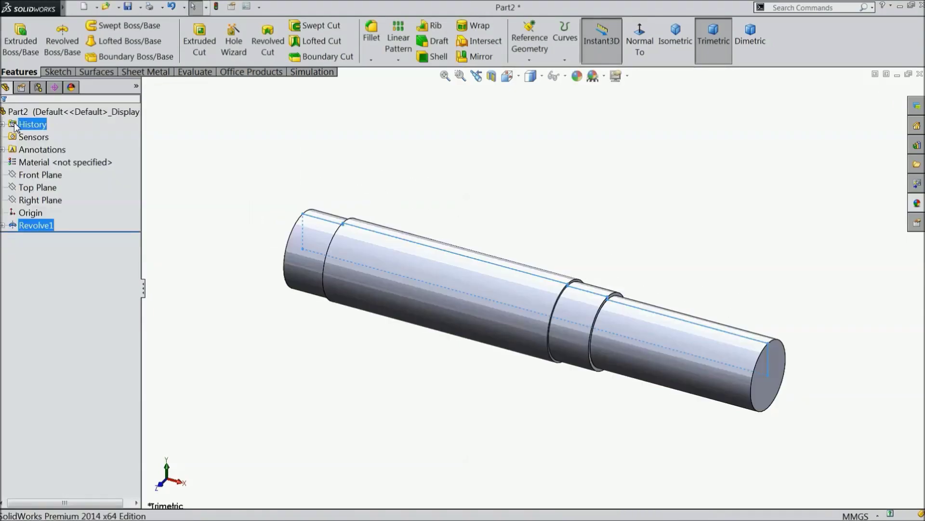
click(395, 367)
middle_drag(395, 368, 407, 325)
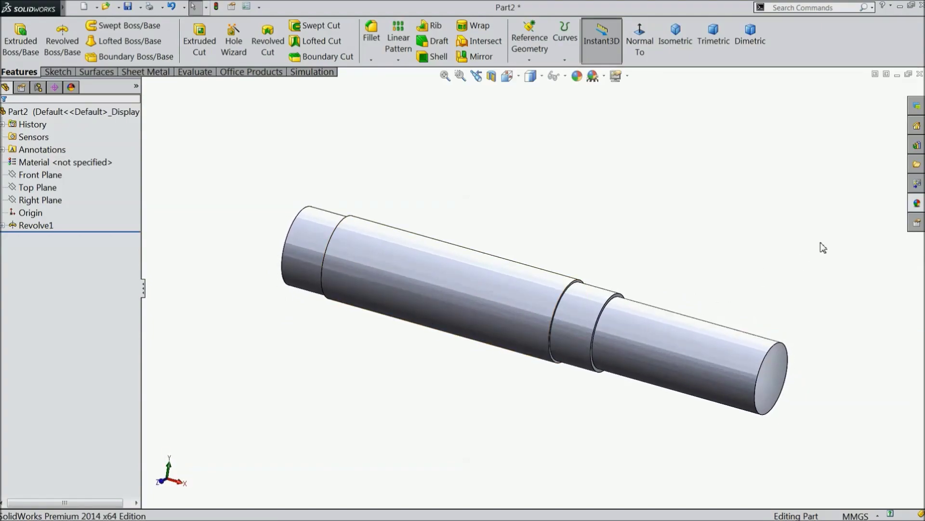
Give the shaft a polished steel appearance and select the Right Plane
click(112, 117)
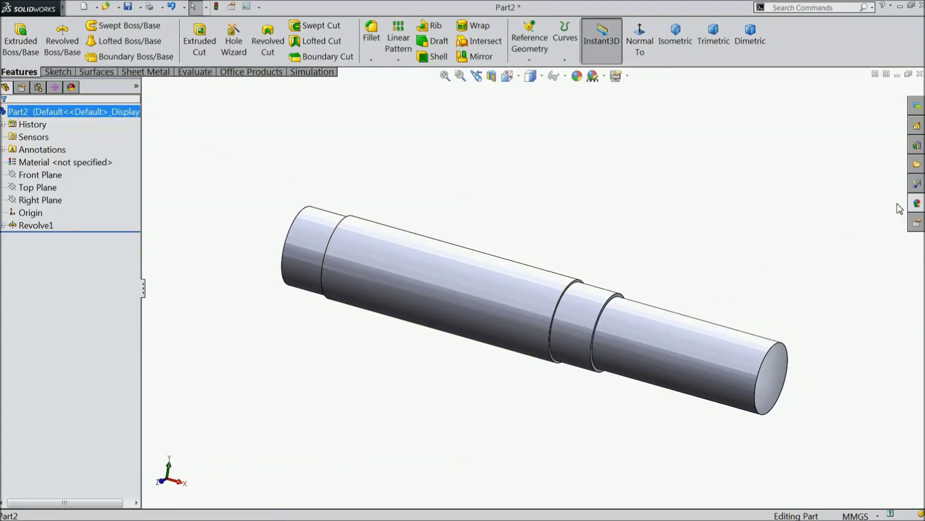
click(916, 204)
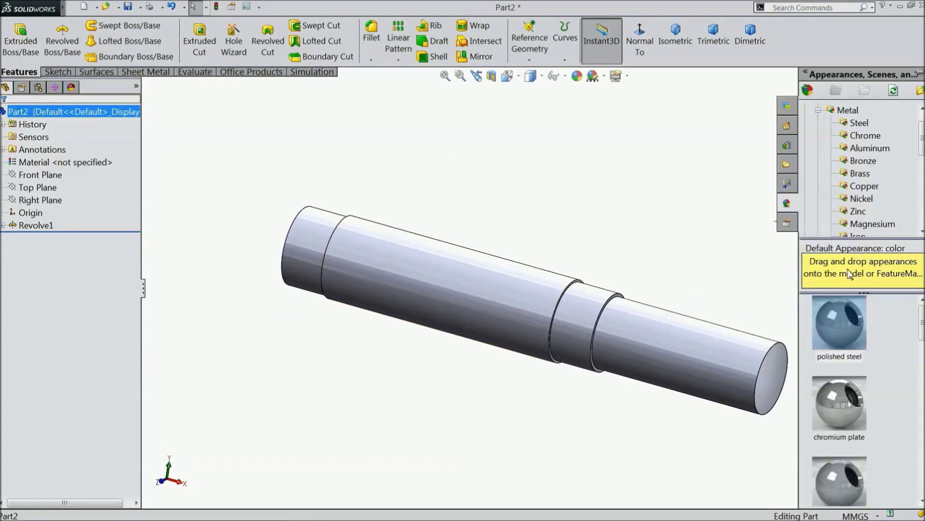
double_click(839, 327)
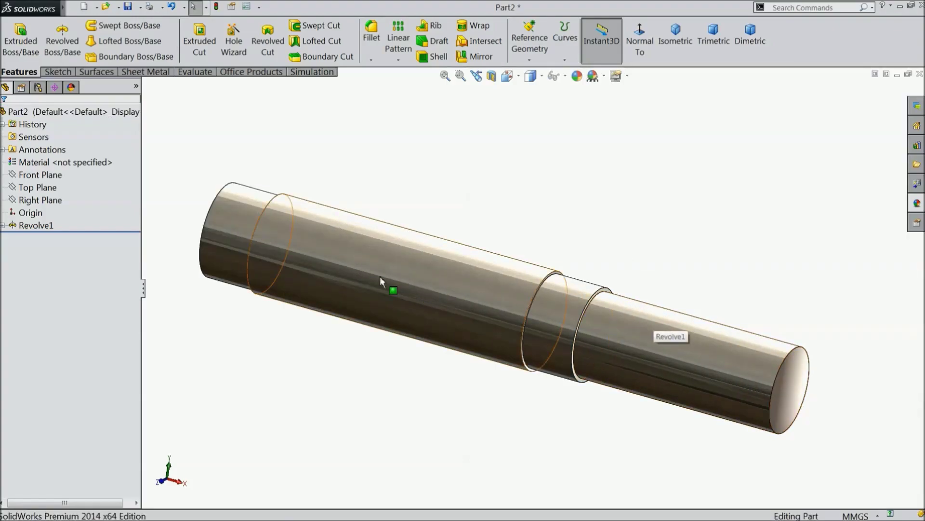
click(37, 200)
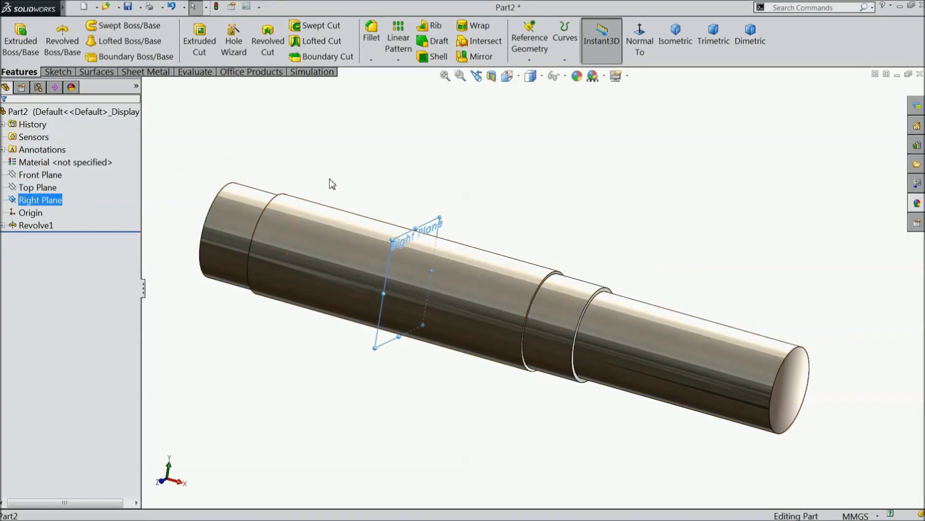
middle_drag(361, 171, 336, 171)
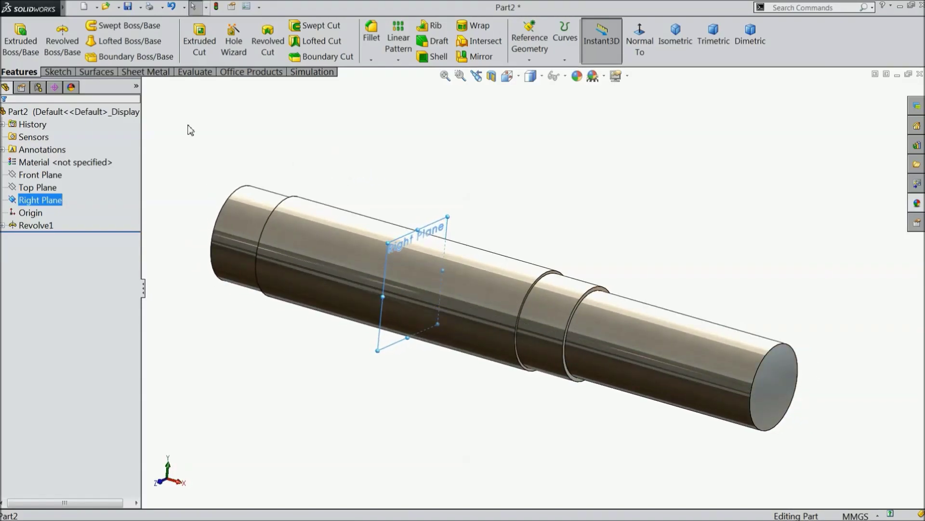
Open a new sketch on the Right Plane and view it face-on
click(58, 73)
click(14, 38)
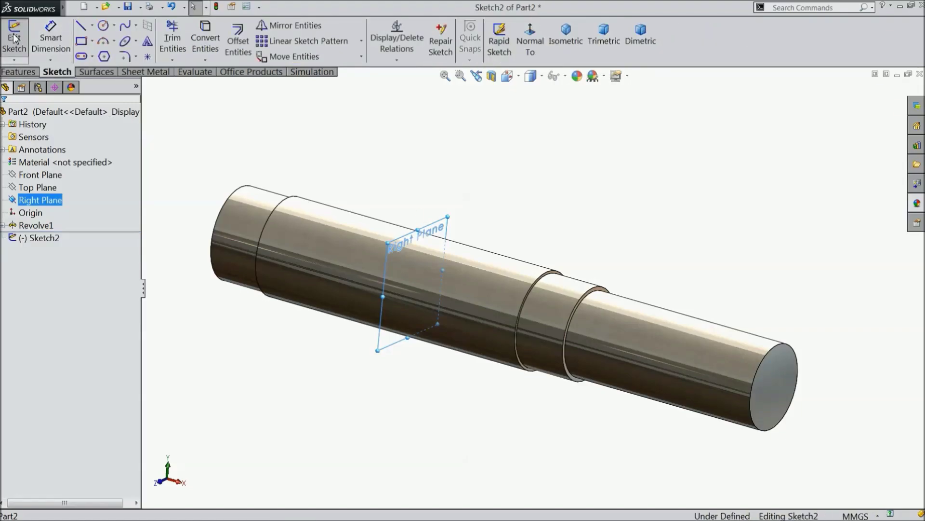
click(532, 48)
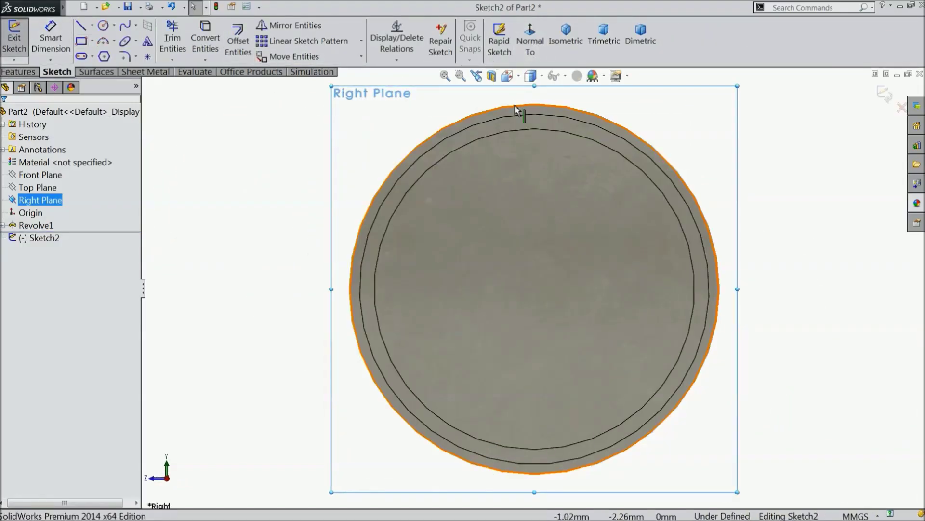
Convert the shaft's outer circular edge into a fully defined 19 mm sketch circle
click(517, 105)
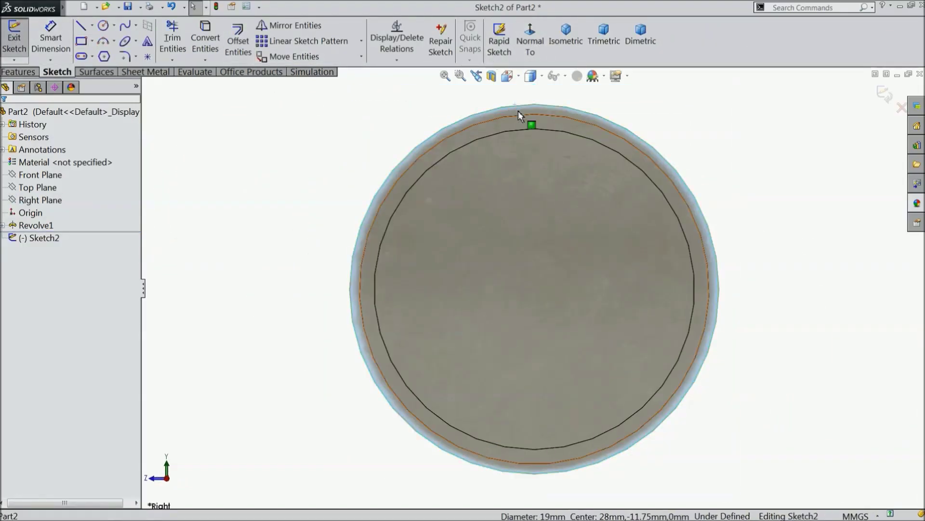
click(206, 38)
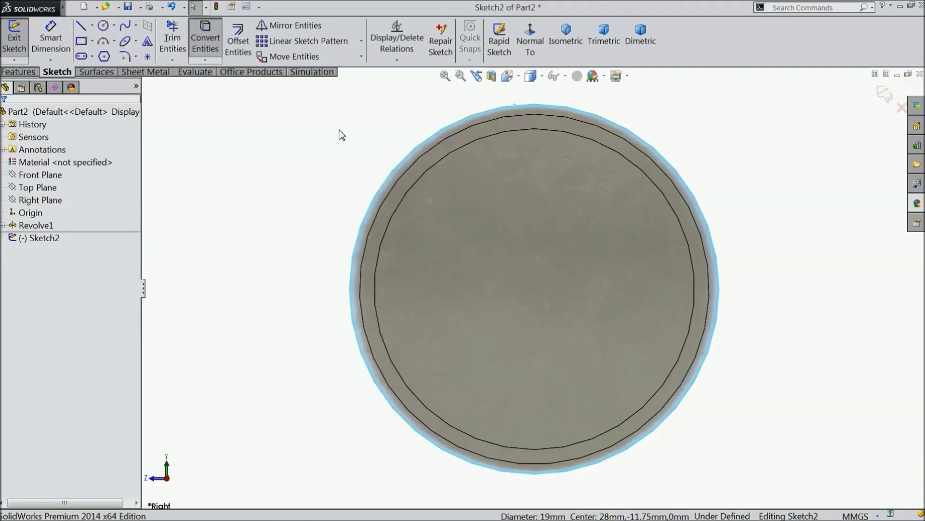
click(408, 160)
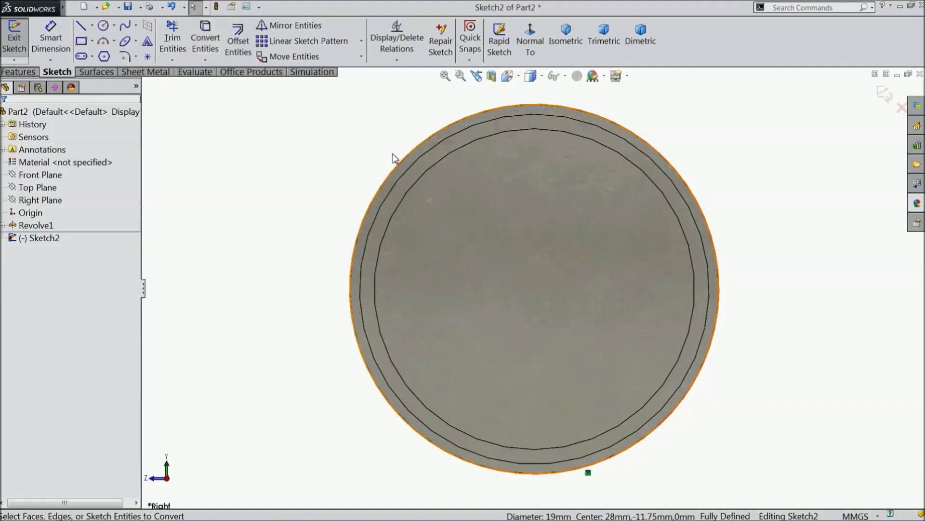
scroll(324, 147, up, 5)
mouse_move(324, 146)
middle_down()
mouse_move(351, 154)
mouse_move(372, 184)
mouse_move(429, 201)
mouse_move(448, 186)
mouse_move(450, 196)
middle_up()
scroll(351, 154, down, 3)
scroll(392, 186, up, 5)
scroll(450, 244, down, 2)
scroll(451, 250, down, 2)
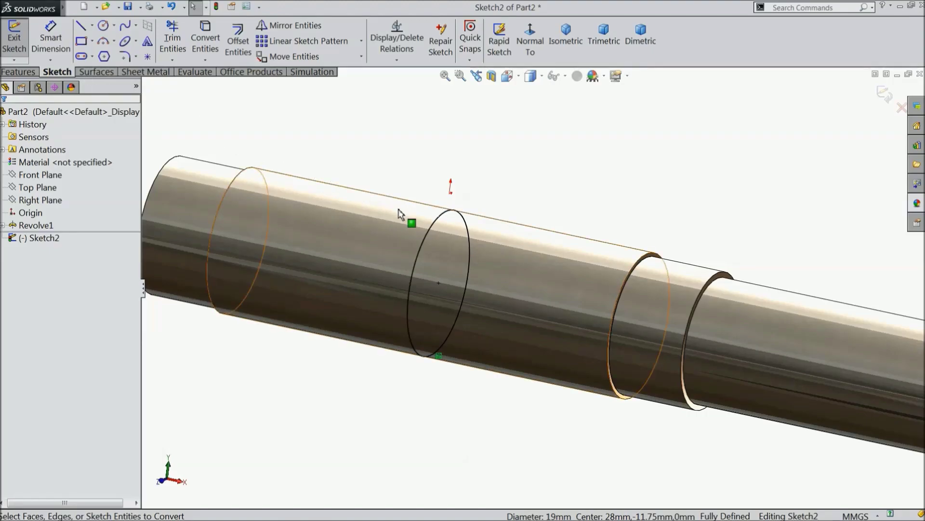
click(17, 72)
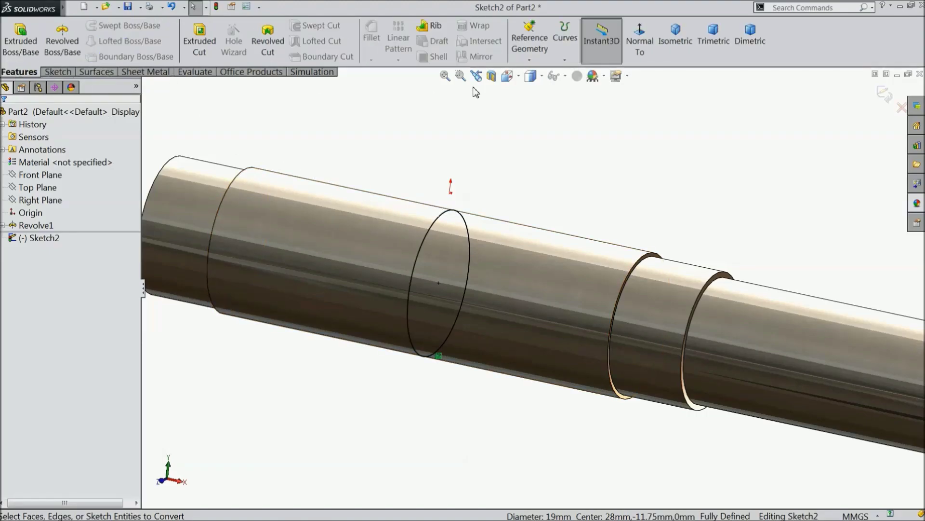
Create a clockwise helix around the circle, 24 mm high with 6 mm pitch, starting at 90°
click(565, 53)
click(579, 94)
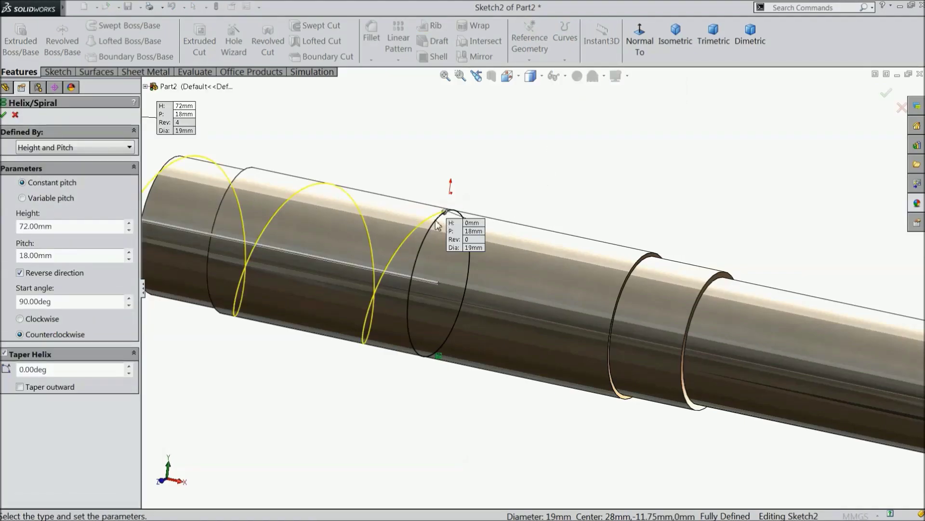
scroll(437, 225, up, 2)
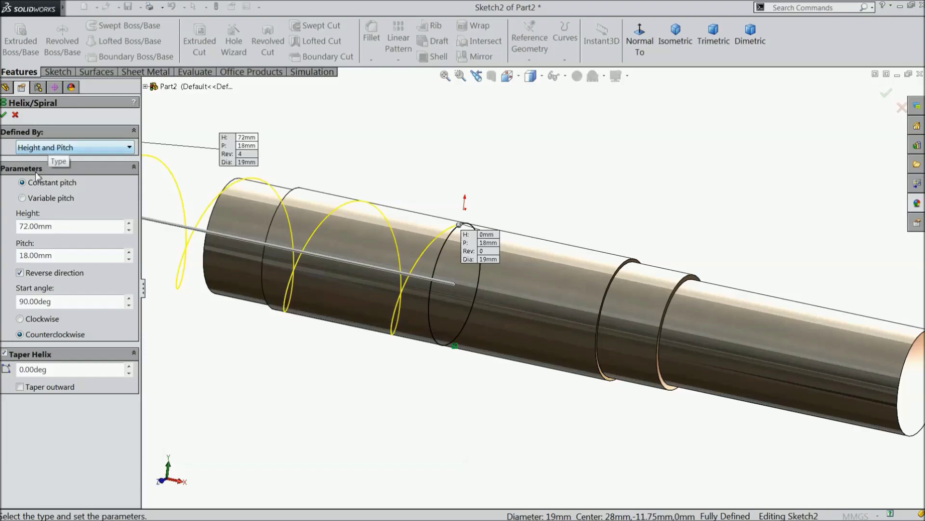
drag(57, 228, 25, 225)
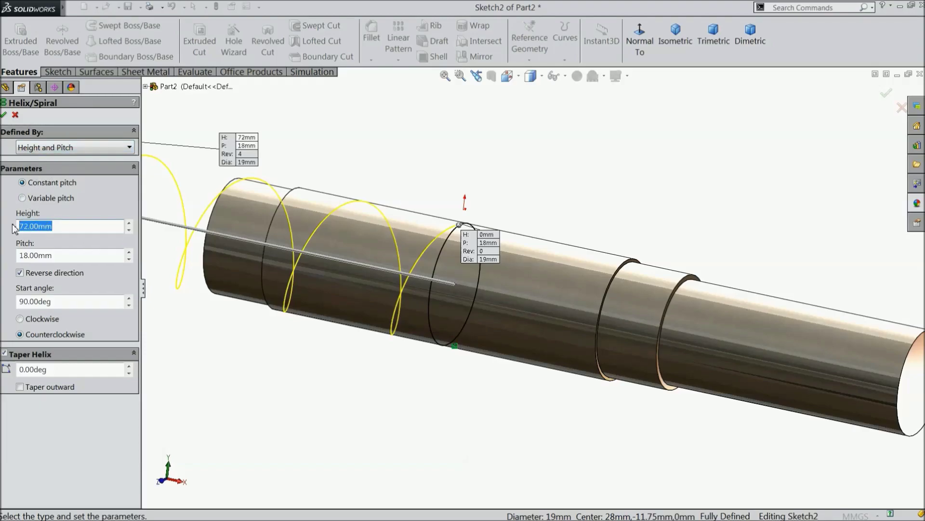
text(24)
key(Return)
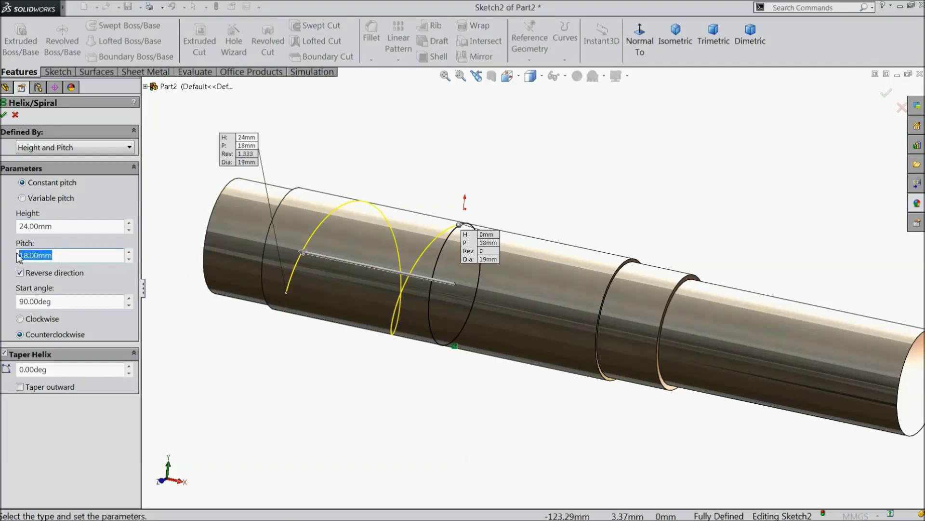
text(6)
key(Return)
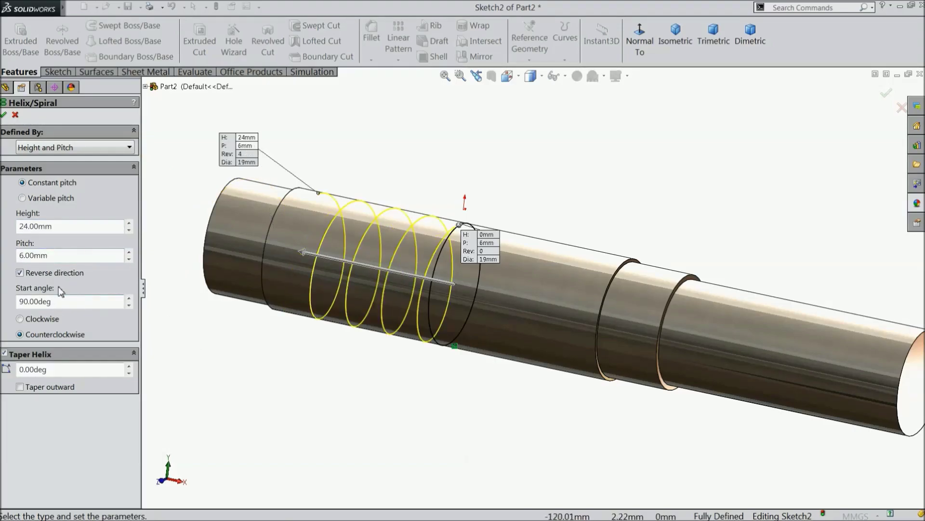
click(20, 273)
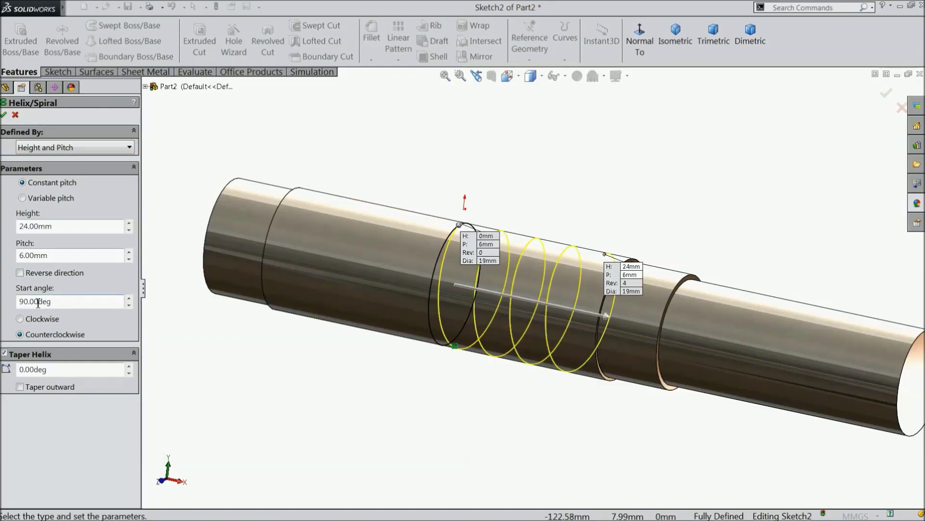
click(20, 320)
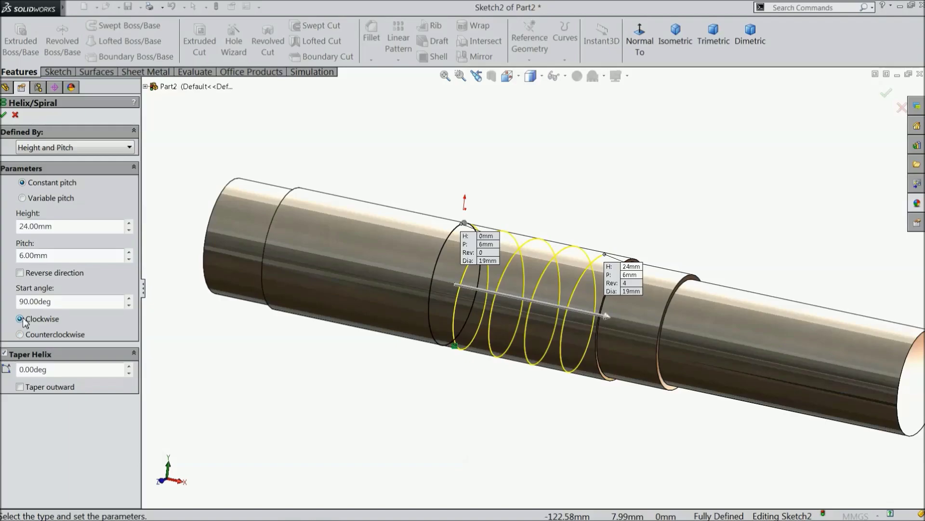
click(4, 355)
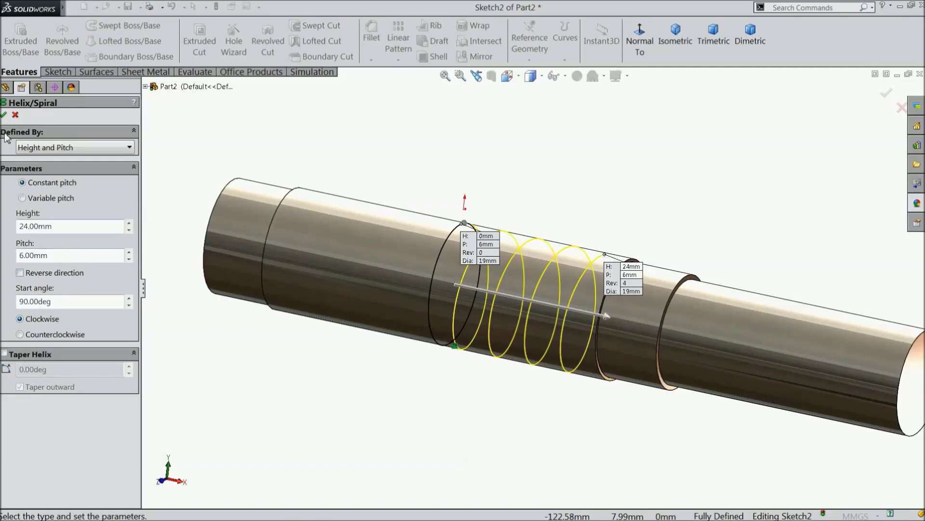
click(4, 116)
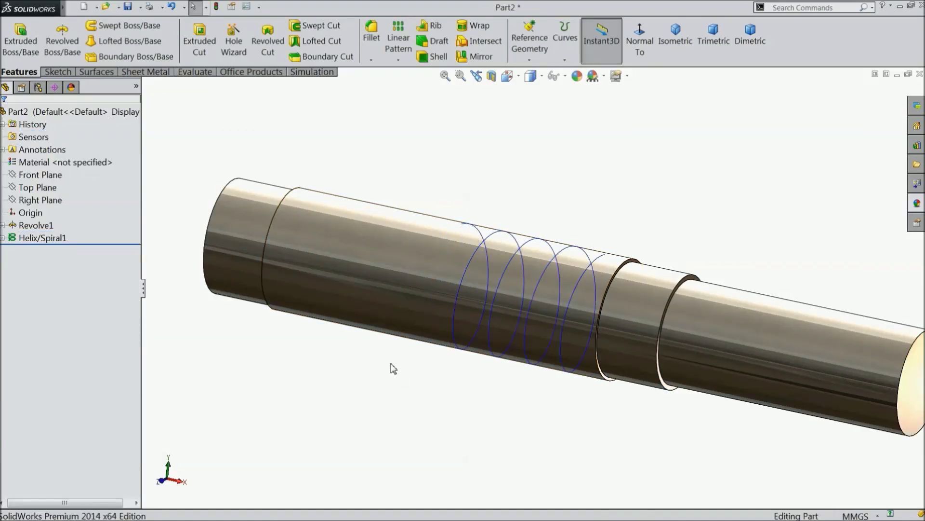
Start Sketch3 on the Front Plane, viewed face-on and zoomed in
middle_drag(388, 368, 390, 388)
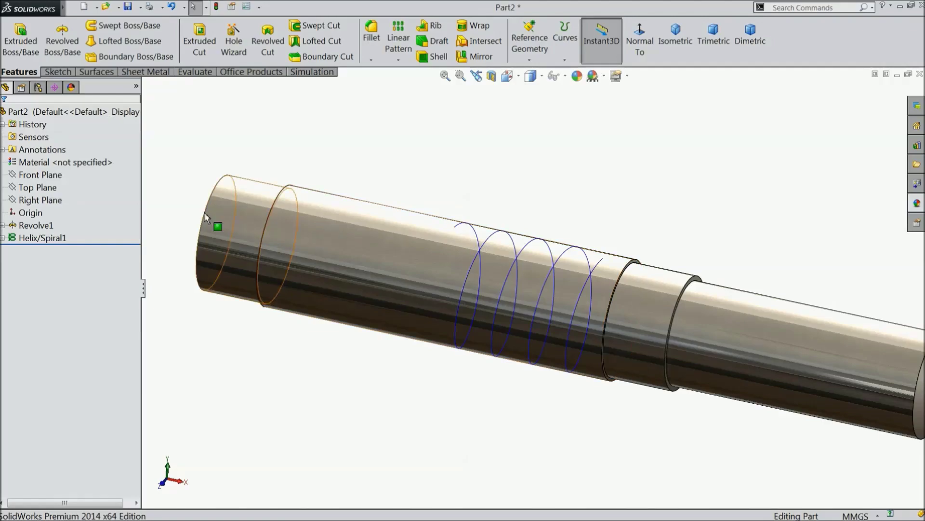
click(47, 188)
click(40, 174)
click(48, 163)
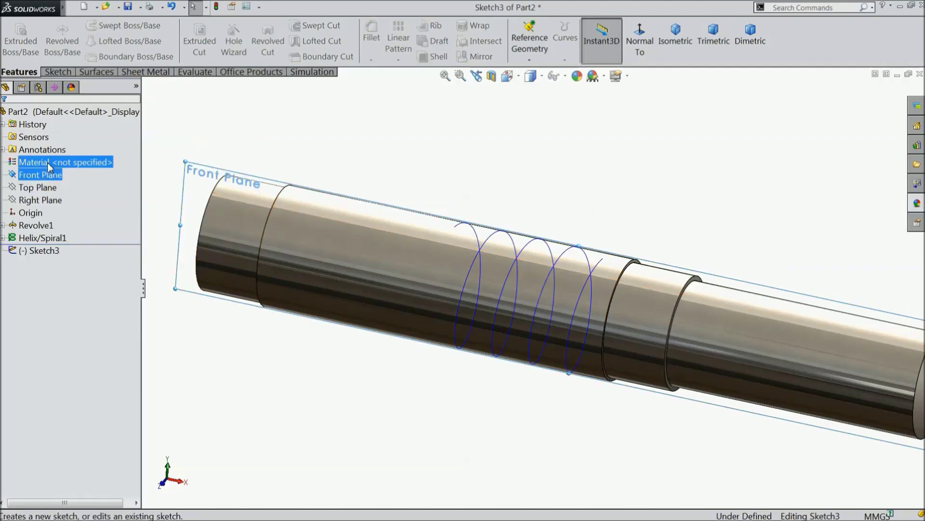
click(638, 53)
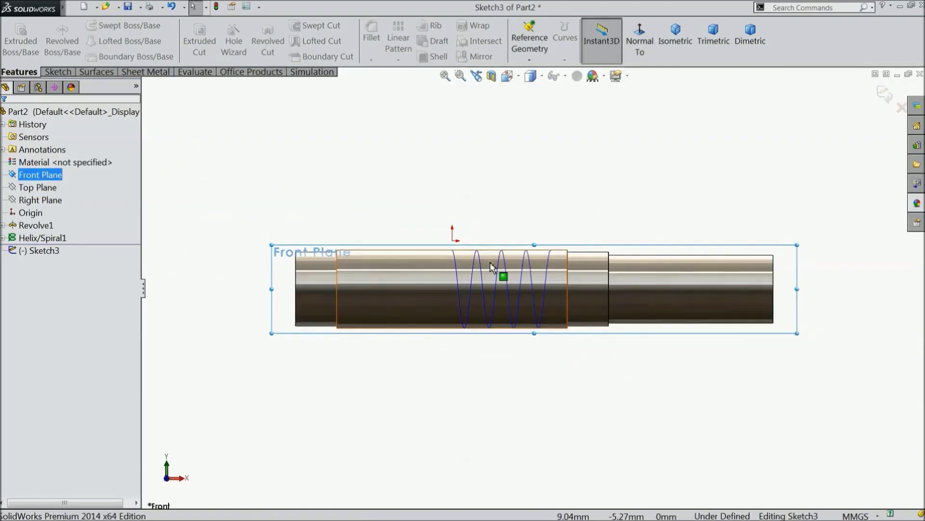
scroll(467, 262, down, 4)
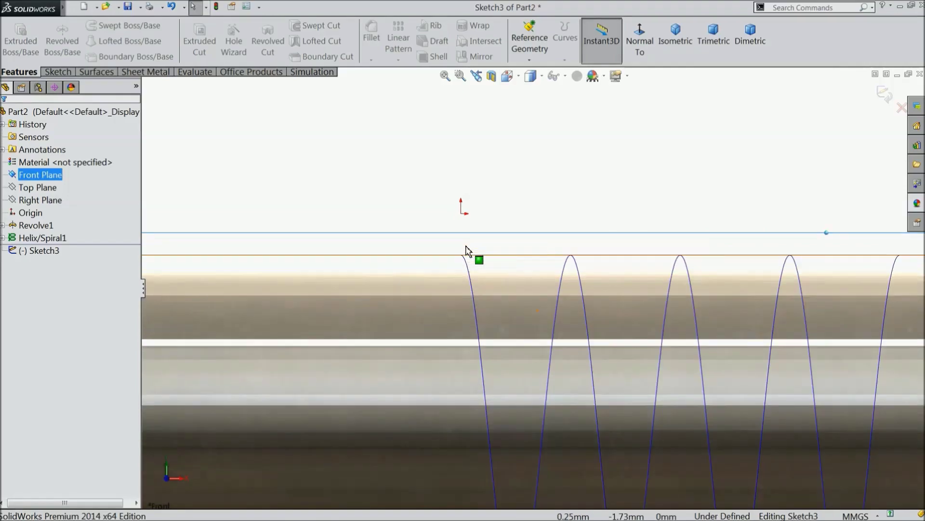
click(59, 72)
click(92, 26)
Draw a vertical construction centerline to the helix crest and a small circle at its top end
click(110, 55)
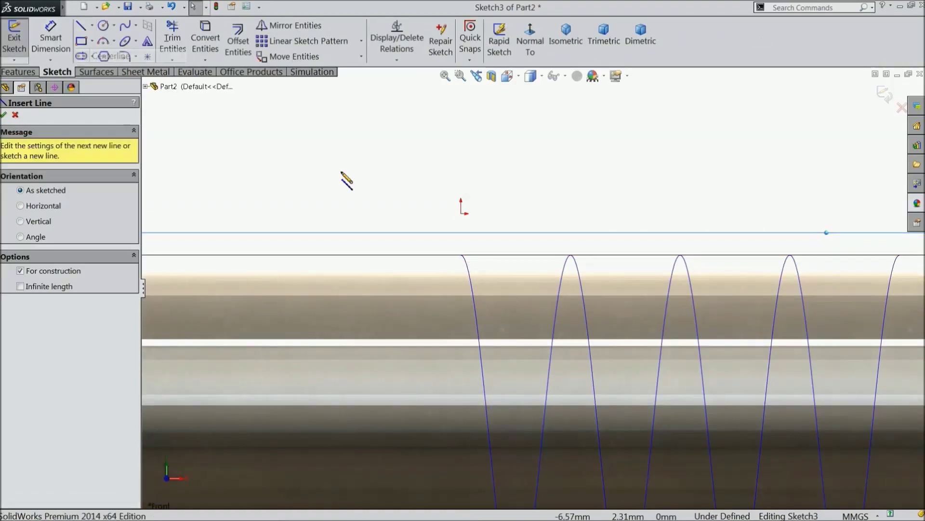
scroll(514, 212, down, 2)
click(436, 176)
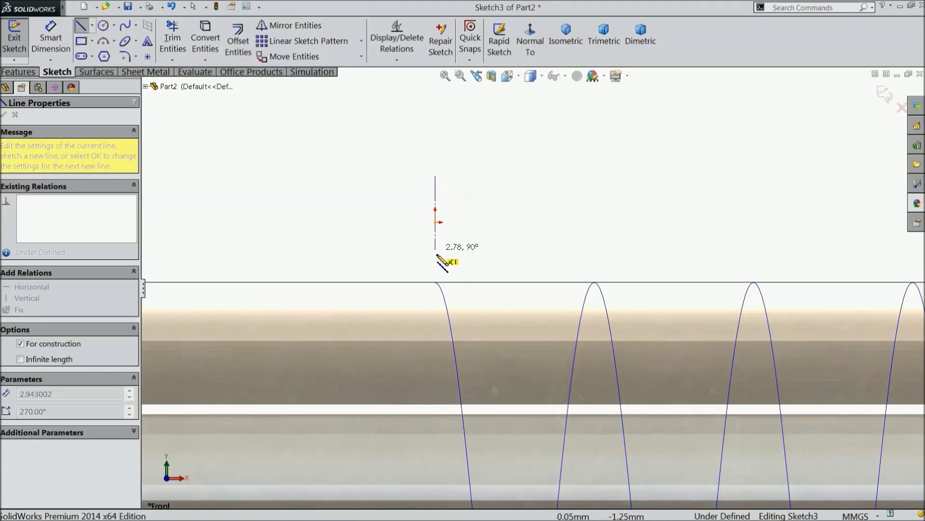
click(436, 303)
right_click(471, 236)
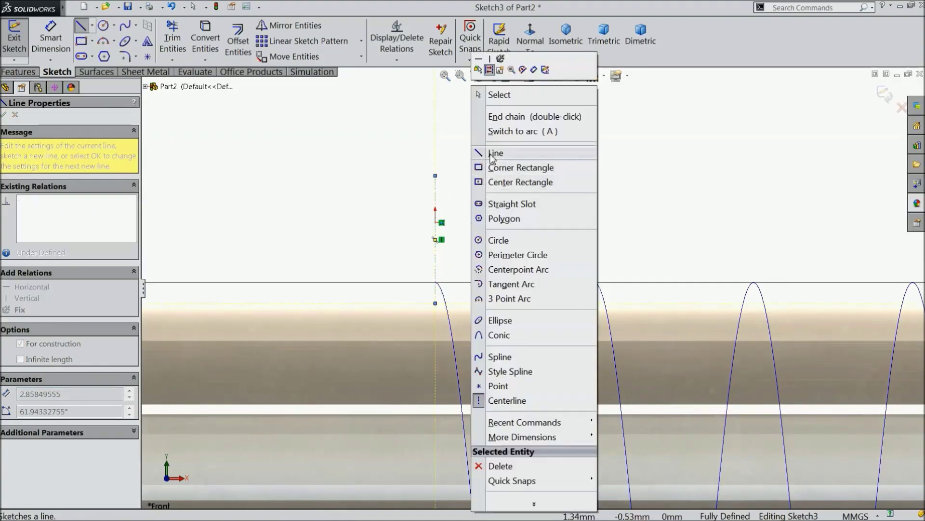
click(497, 95)
scroll(465, 231, down, 2)
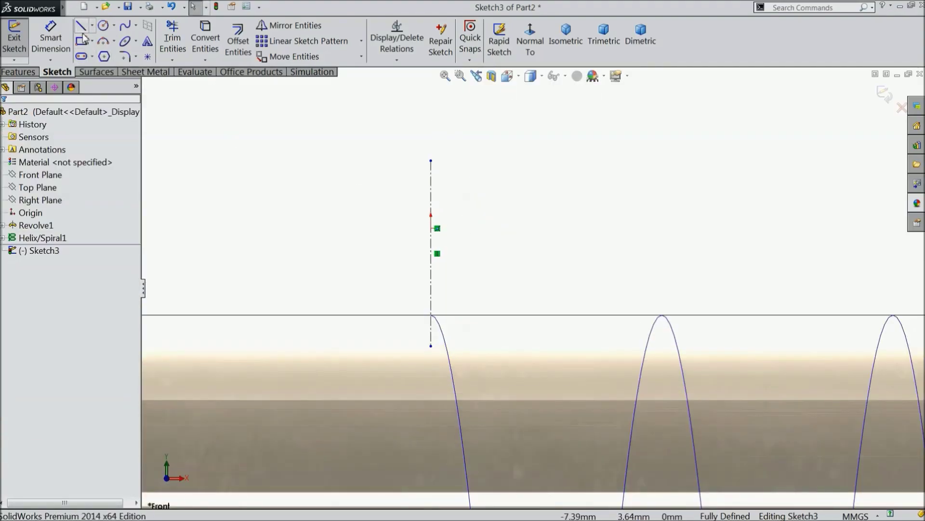
click(103, 26)
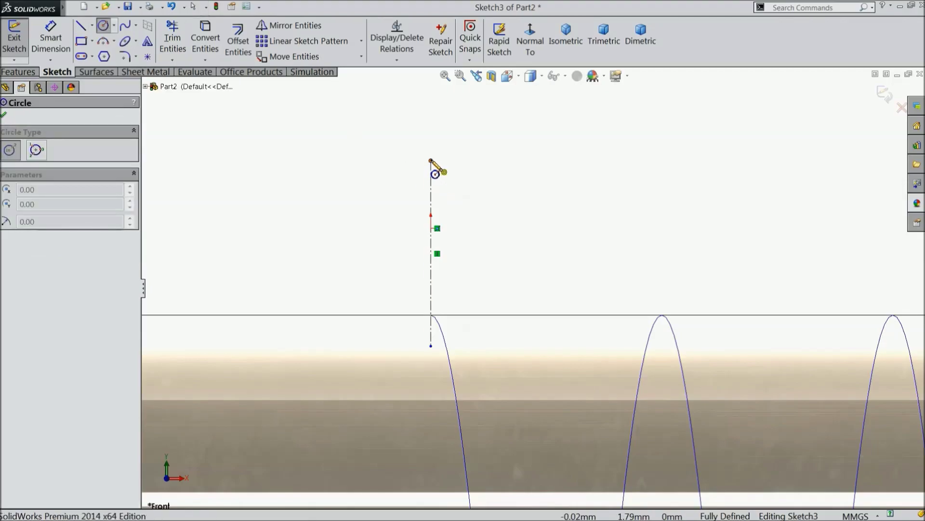
click(431, 160)
click(406, 136)
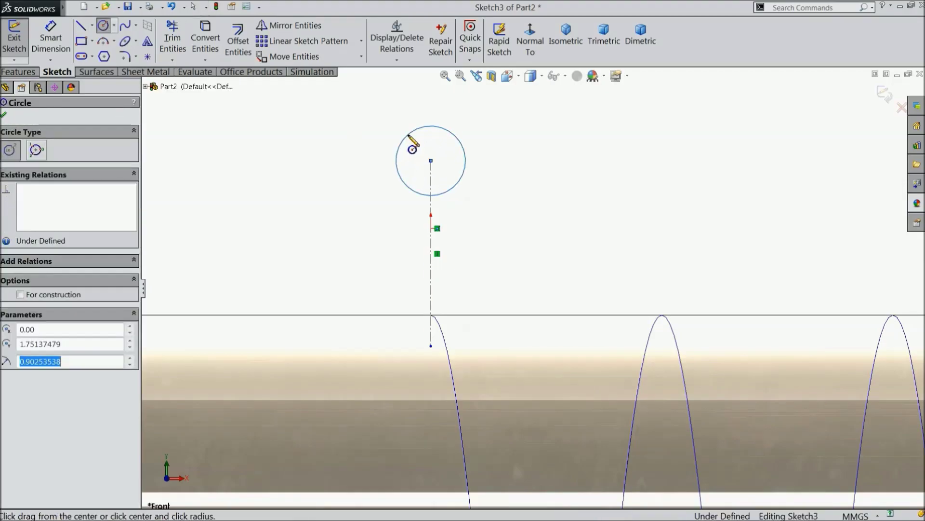
Place the circle's centre 3.5 mm above the horizontal line and give it a 2 mm diameter
click(51, 41)
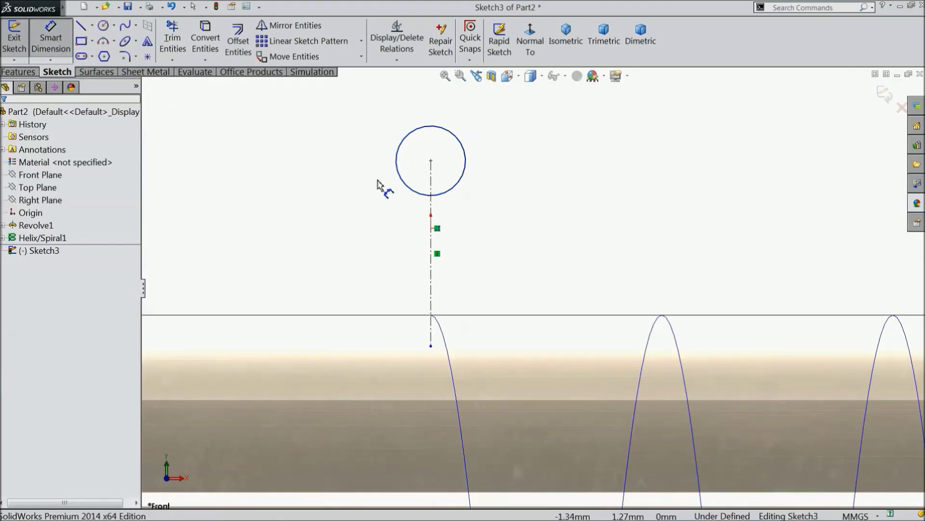
click(431, 161)
click(493, 316)
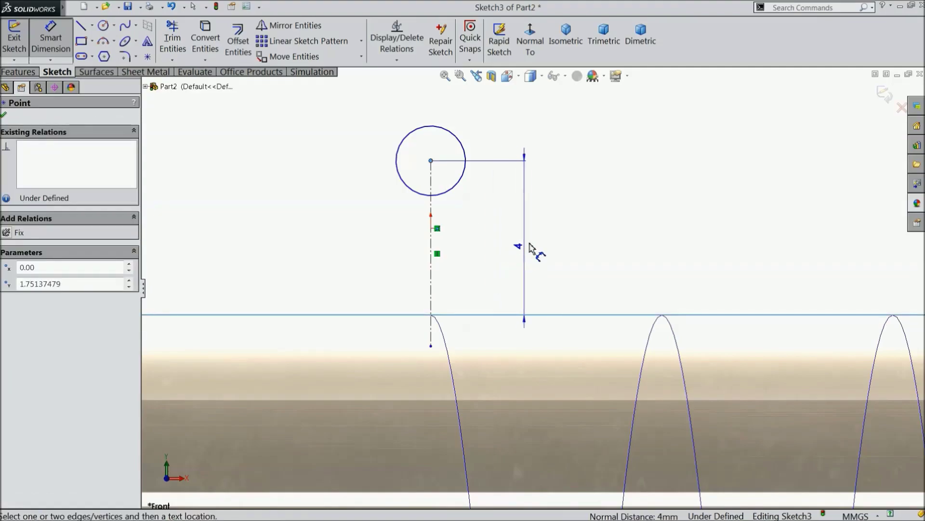
click(530, 246)
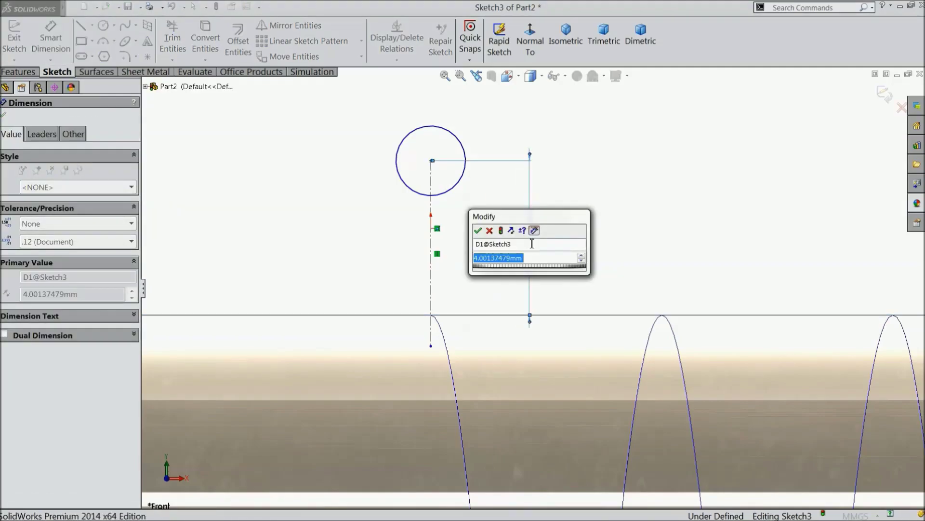
text(3.5)
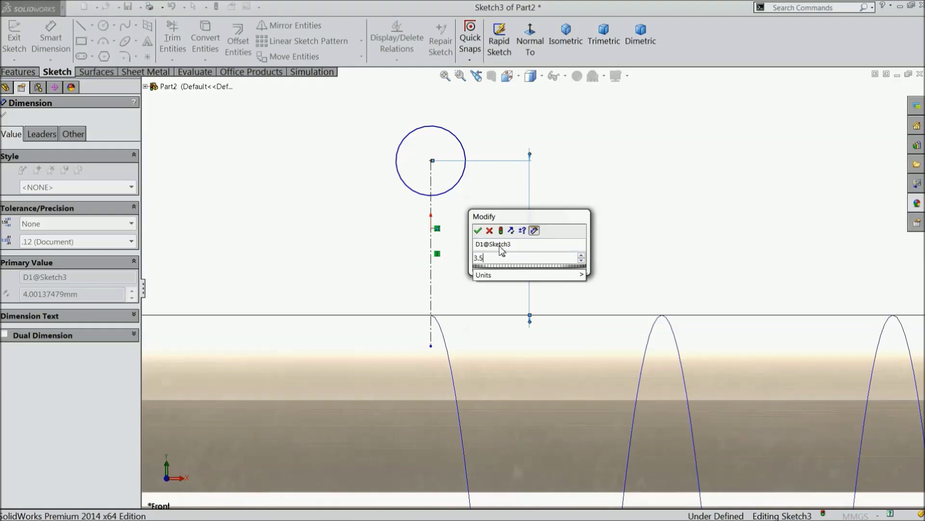
click(478, 231)
click(410, 137)
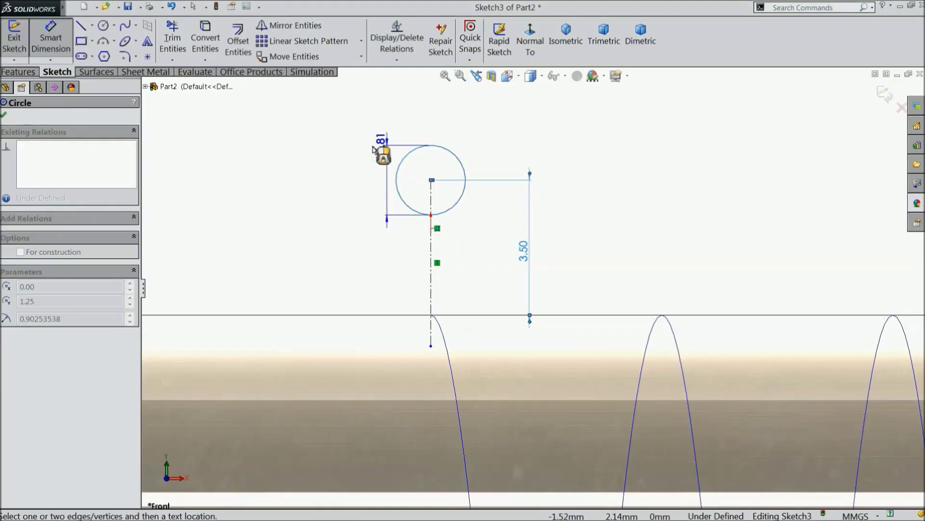
click(355, 134)
text(2)
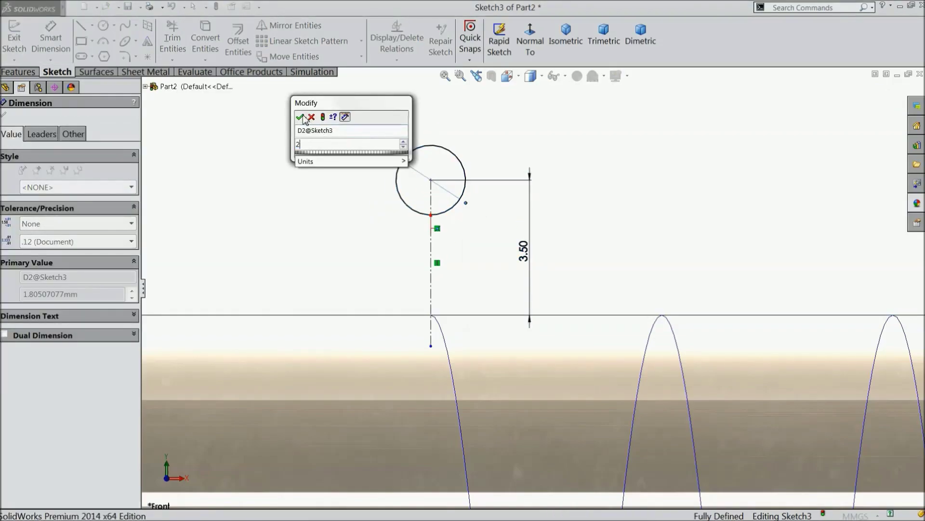
click(300, 117)
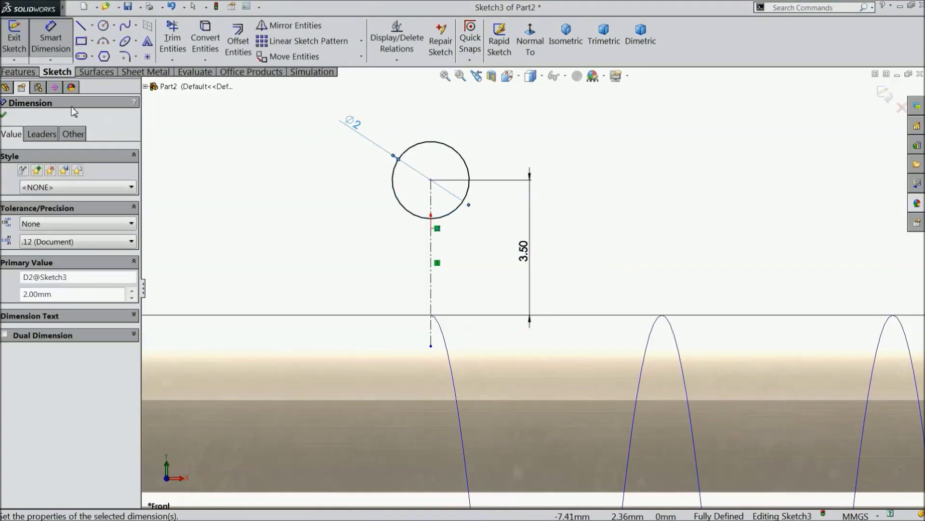
Draw a slanted line from the 2 mm circle down to the shaft line, plus a short vertical segment
click(81, 26)
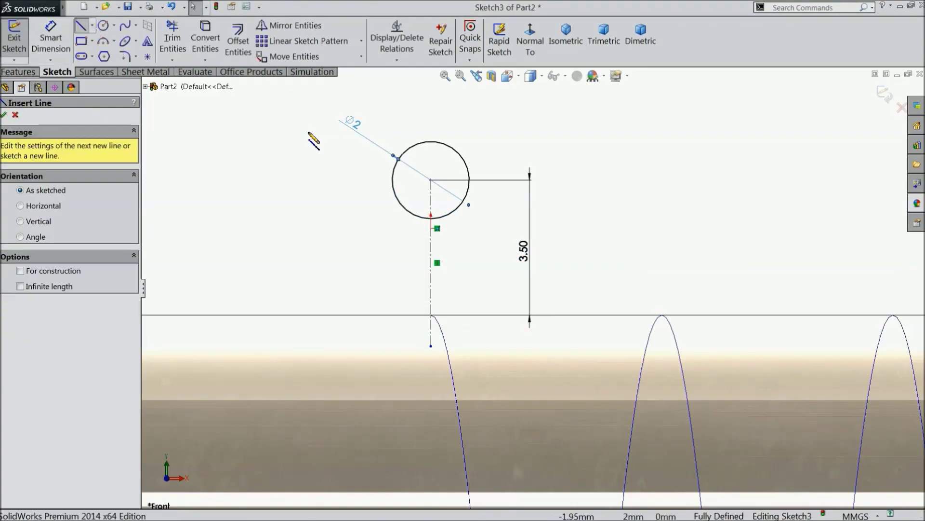
click(431, 180)
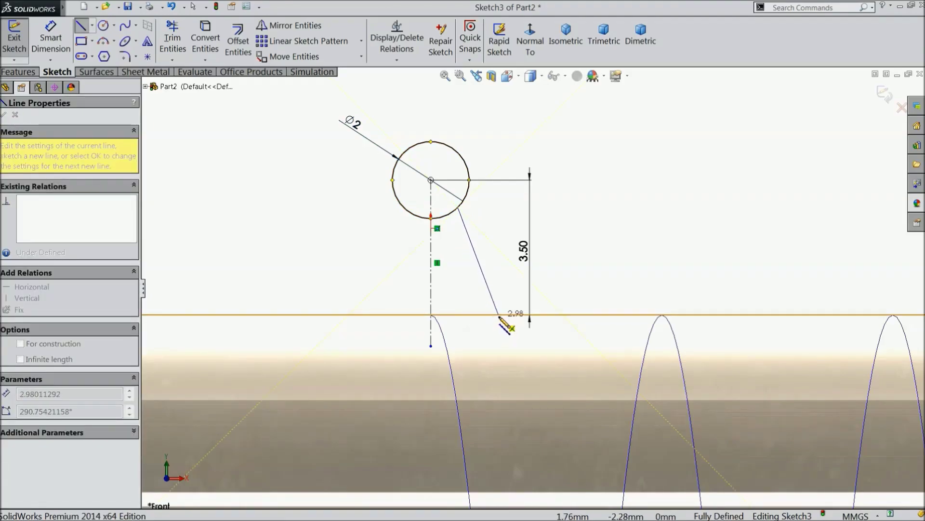
click(498, 314)
click(499, 342)
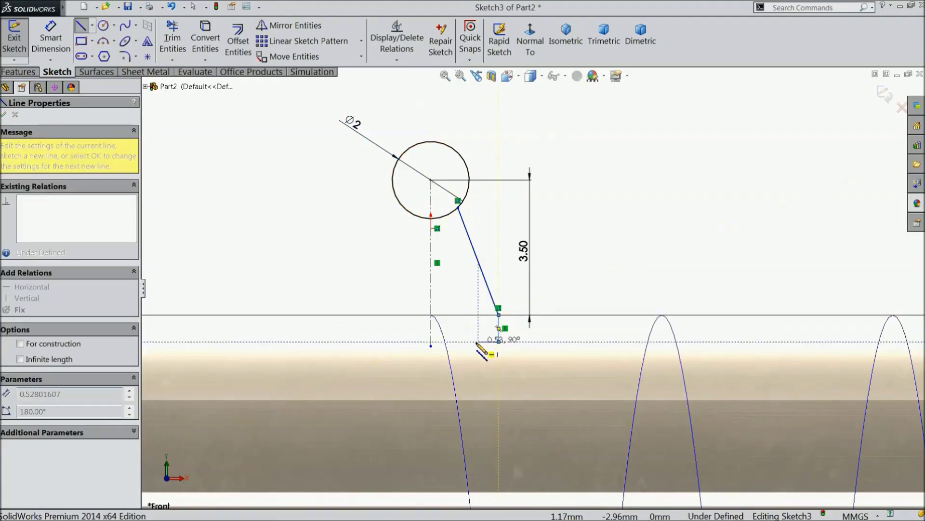
right_click(425, 333)
click(440, 87)
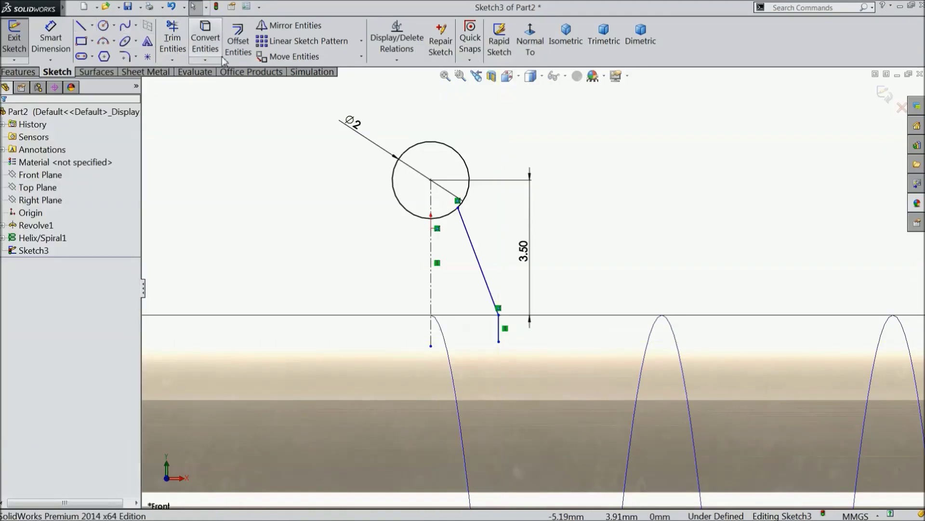
Mirror the slanted and short vertical lines across the centreline
click(295, 25)
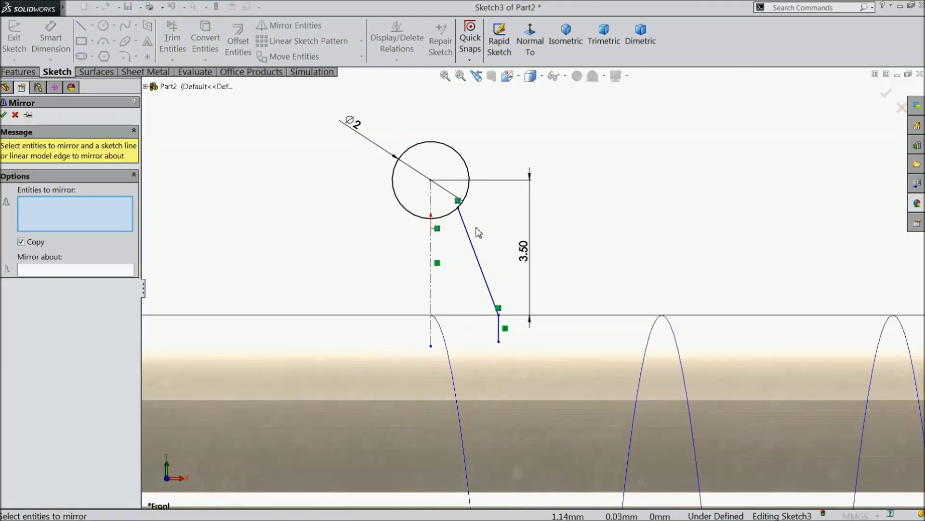
click(482, 265)
click(498, 332)
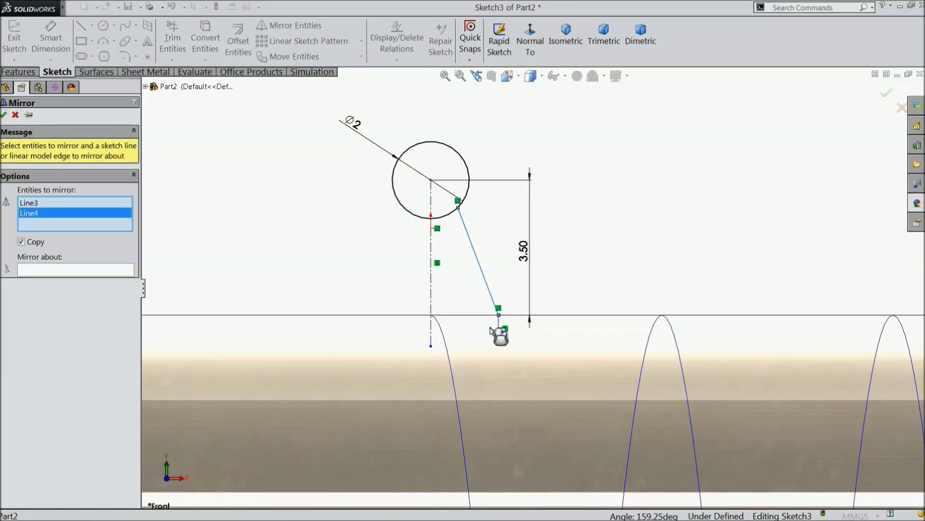
click(74, 271)
click(431, 246)
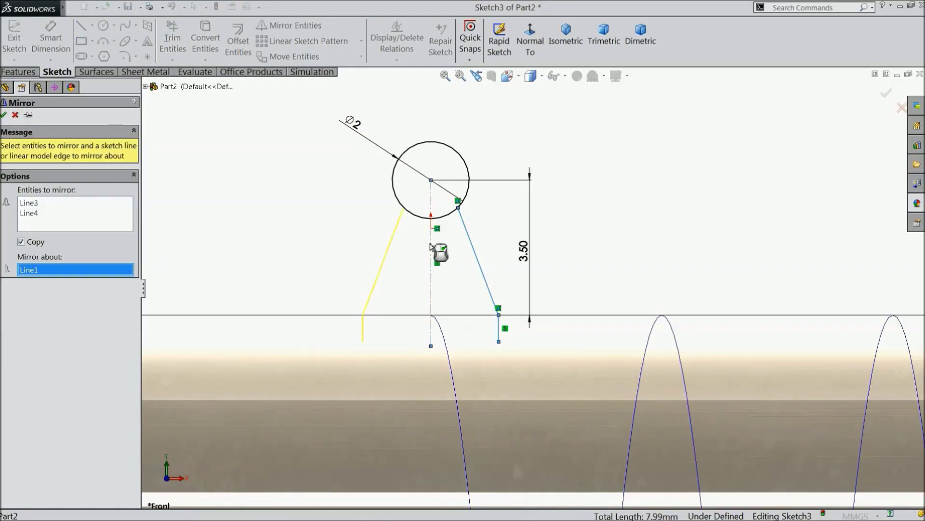
click(4, 115)
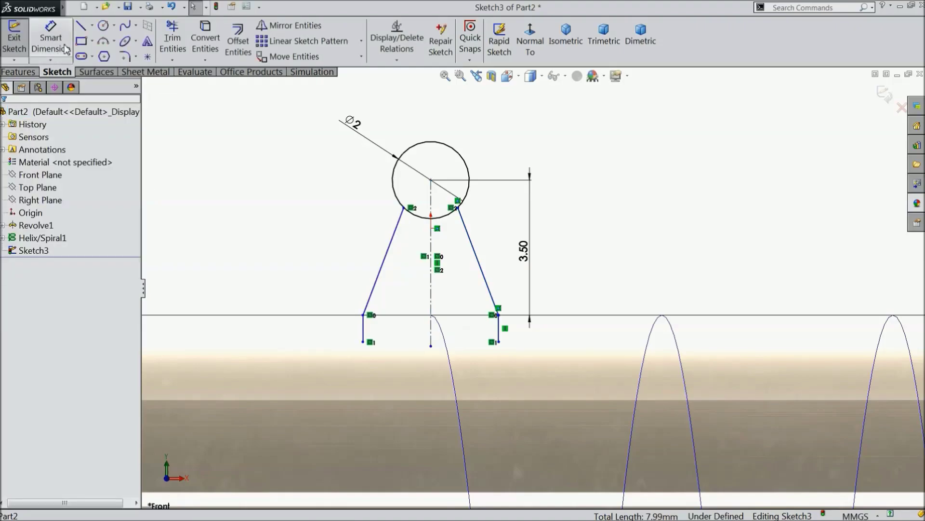
Draw a horizontal line joining the bottom endpoints of both sides
click(81, 26)
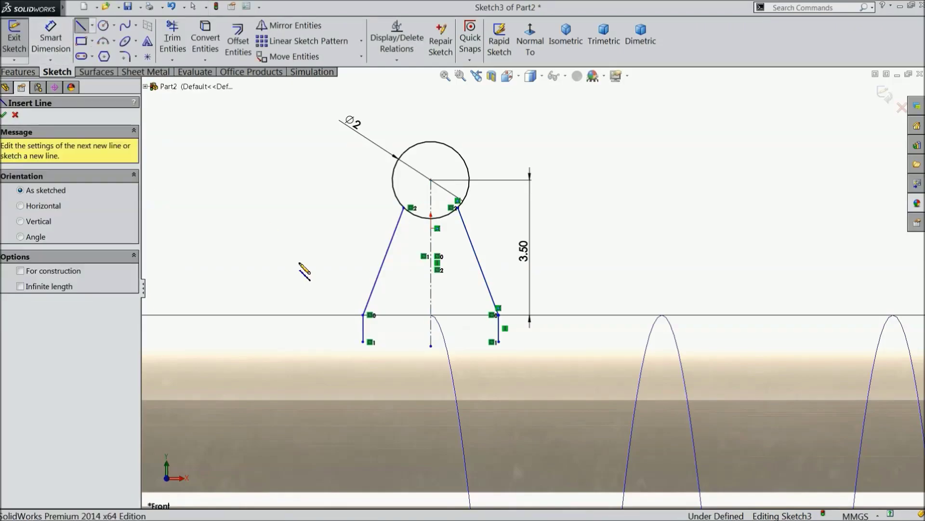
click(363, 342)
click(499, 341)
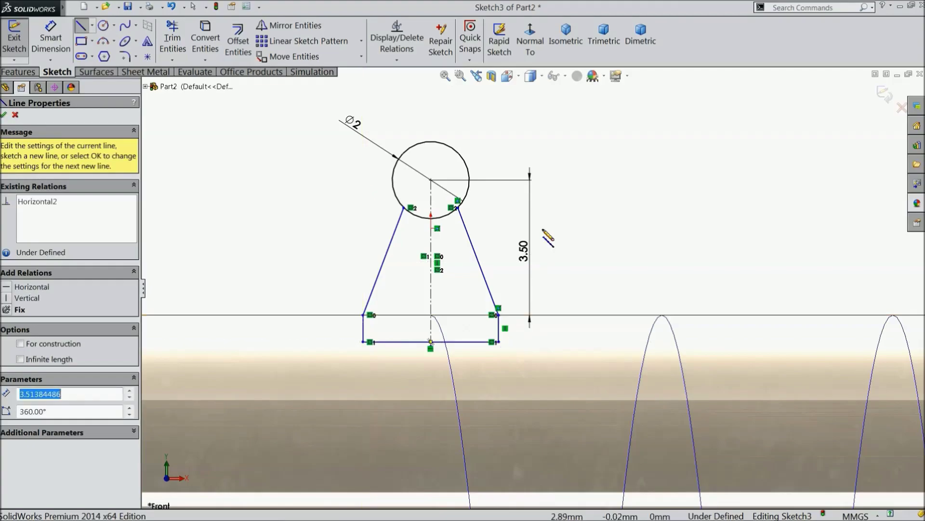
right_click(579, 128)
click(599, 137)
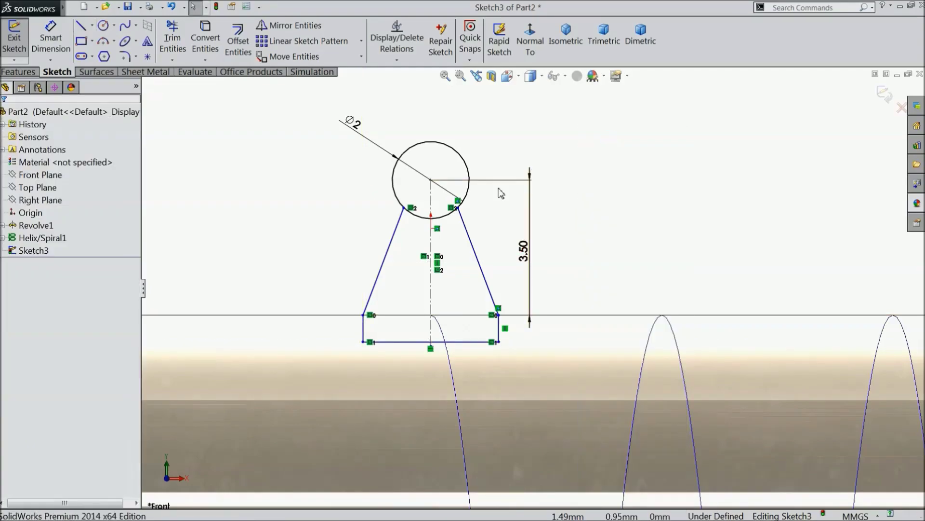
Trim away the lower arc of the 2 mm circle
click(172, 39)
scroll(451, 231, up, 3)
click(444, 211)
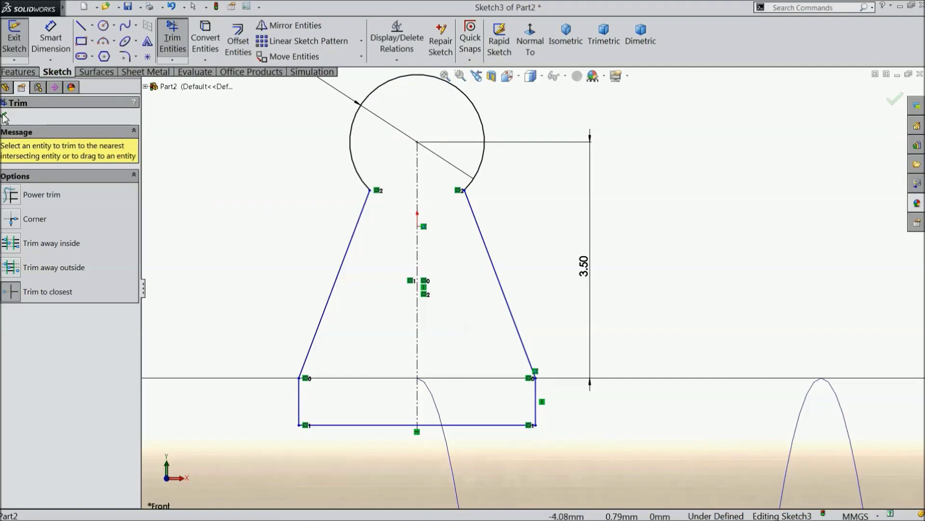
click(5, 115)
Make the left slanted line tangent to the remaining top arc
click(367, 200)
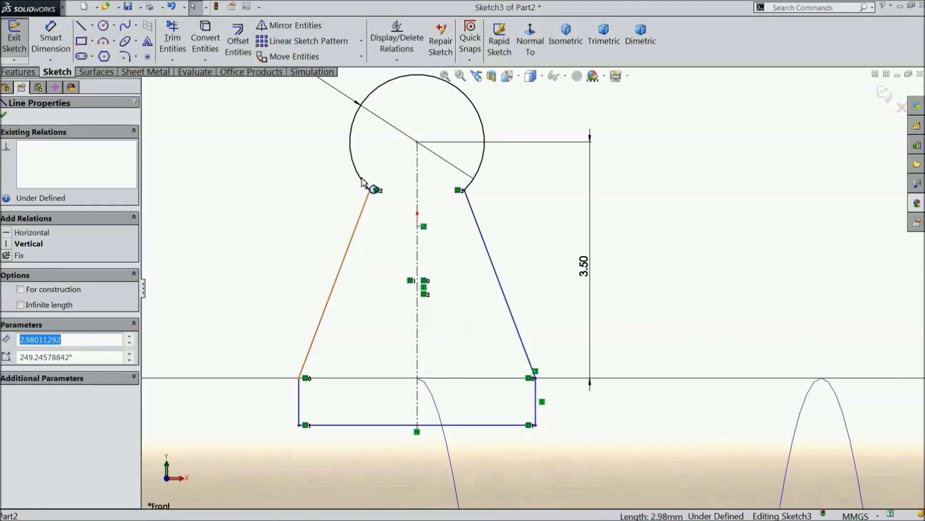
ctrl+click(363, 181)
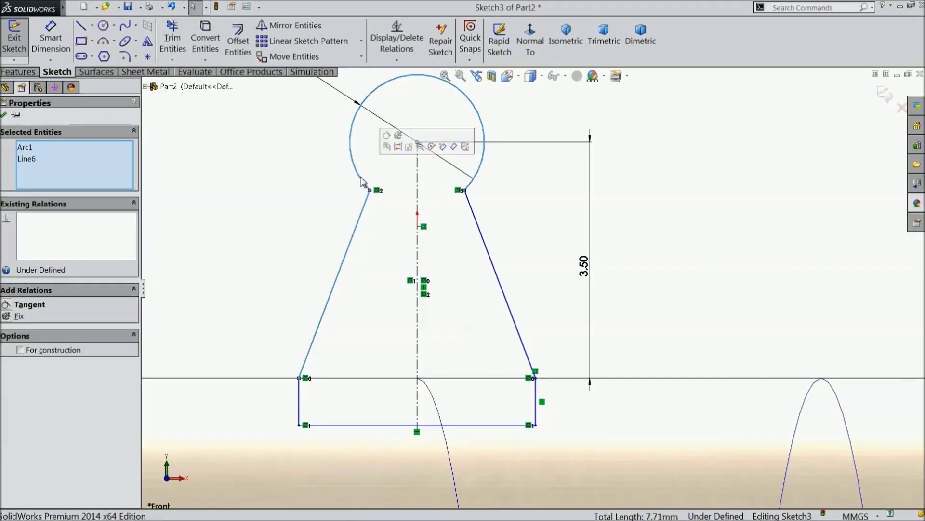
click(389, 147)
click(4, 116)
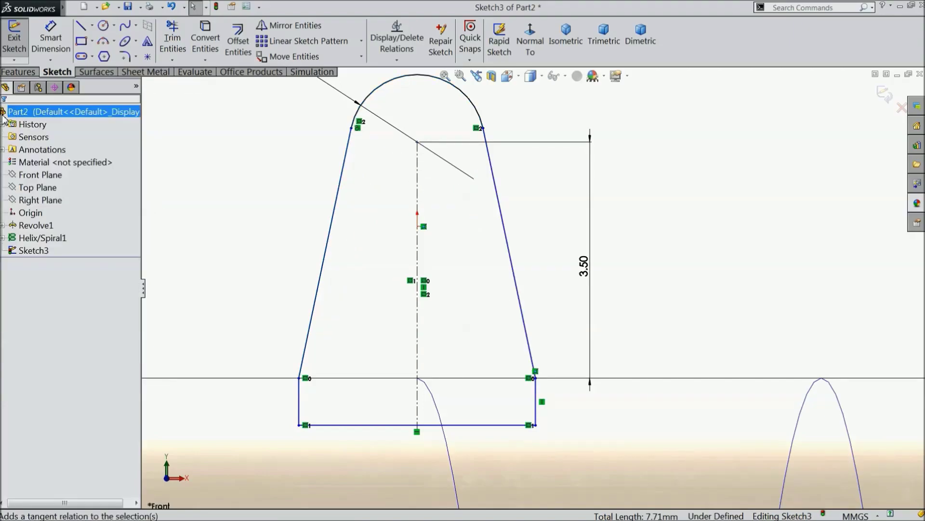
scroll(538, 355, down, 4)
scroll(532, 340, down, 1)
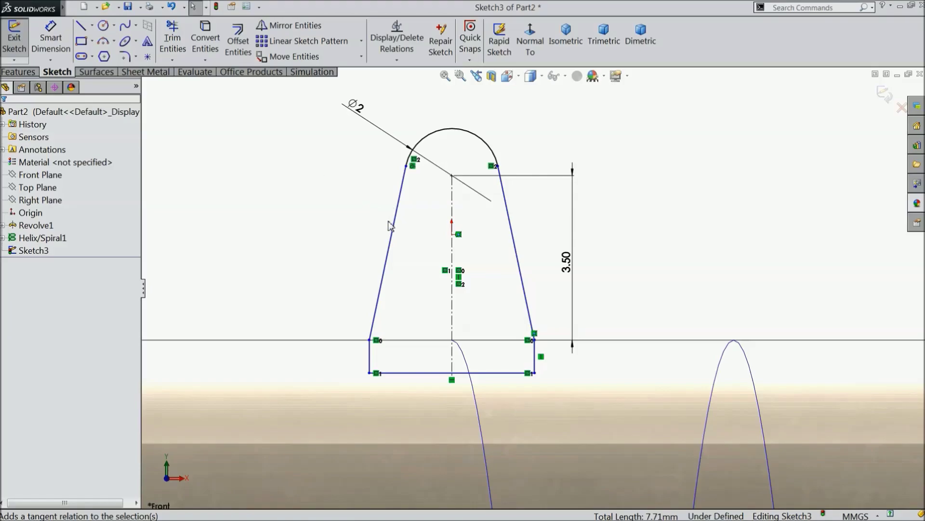
Dimension the profile's bottom line to a 3.8 mm width
click(50, 41)
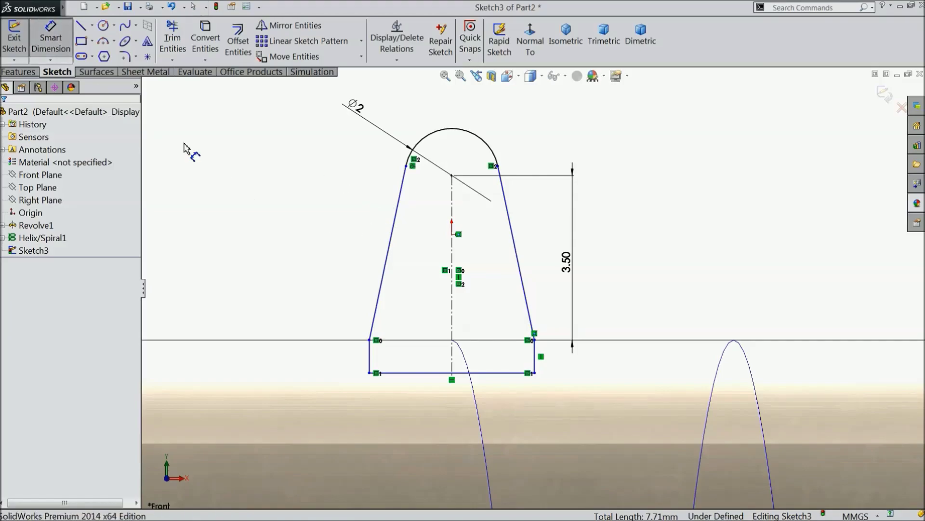
click(452, 374)
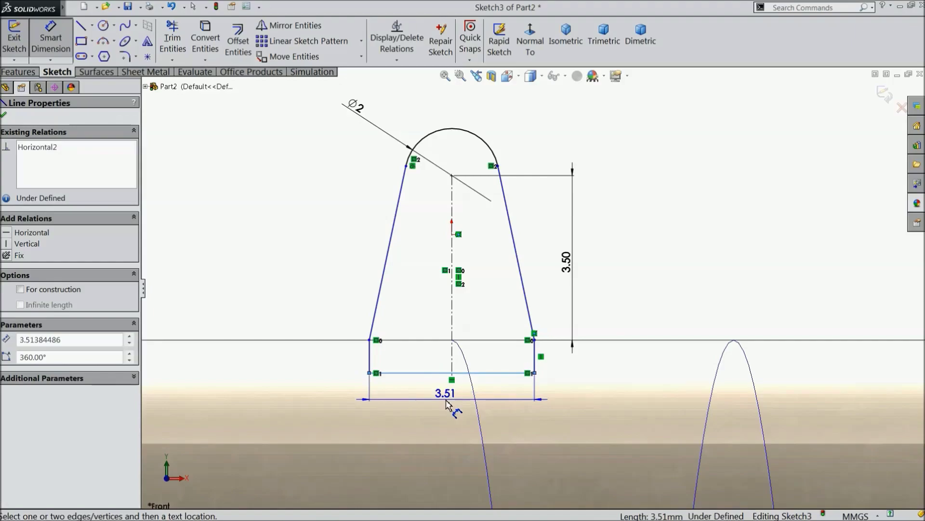
click(449, 400)
text(3.8)
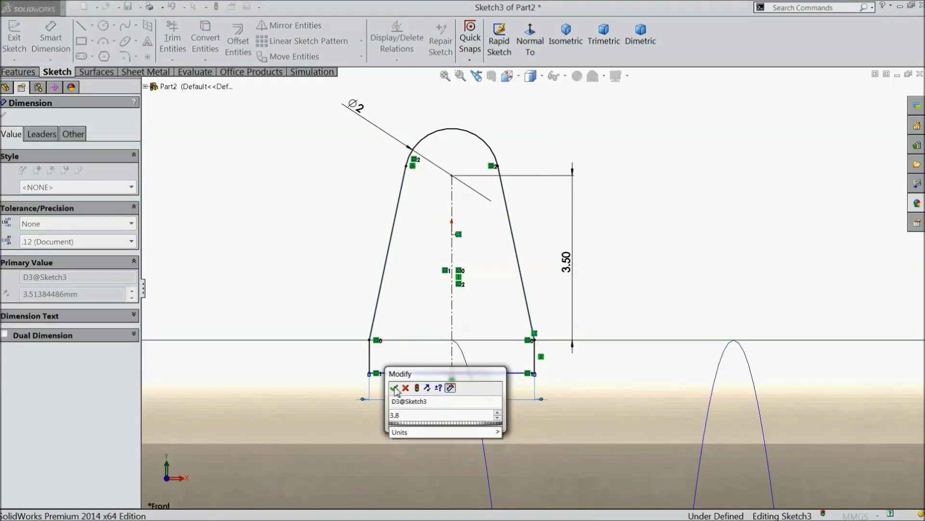
click(394, 388)
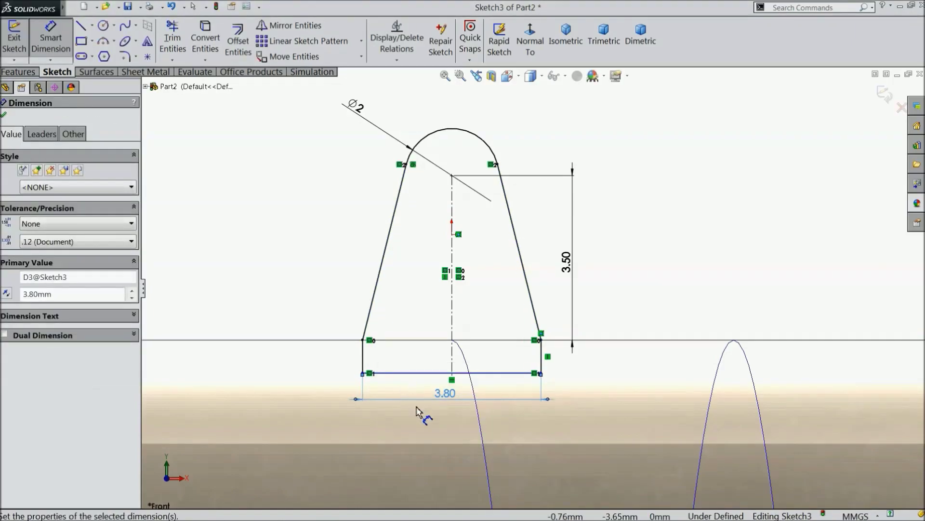
Add the 0.70 mm offset from the shaft line to the bottom, then exit Sketch3
click(484, 373)
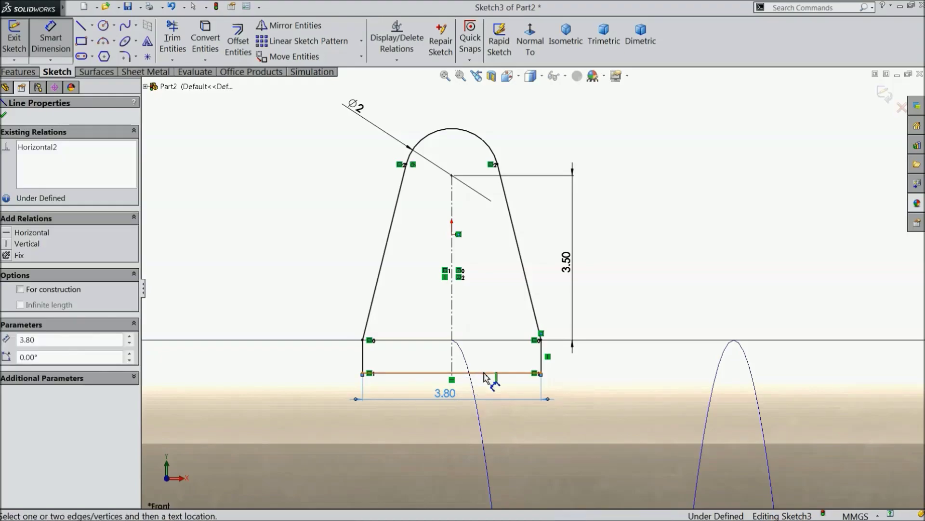
click(484, 340)
click(311, 362)
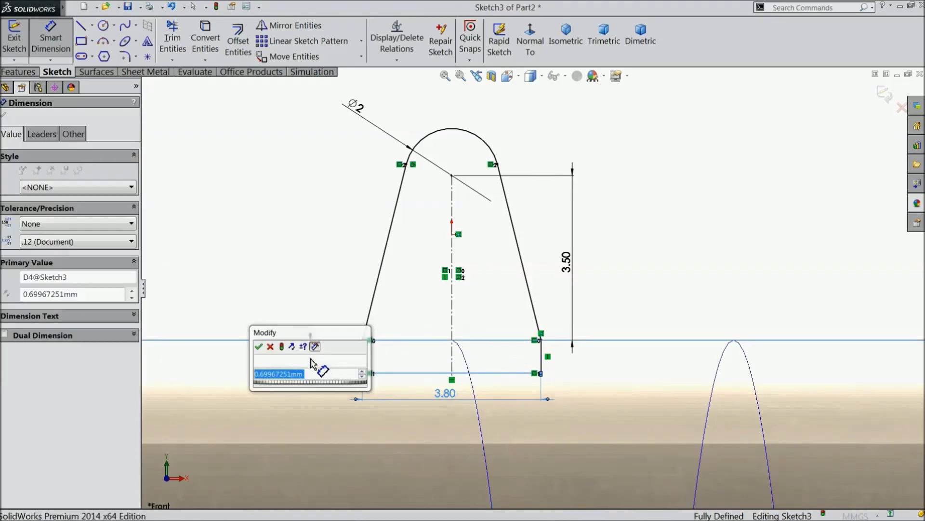
click(259, 346)
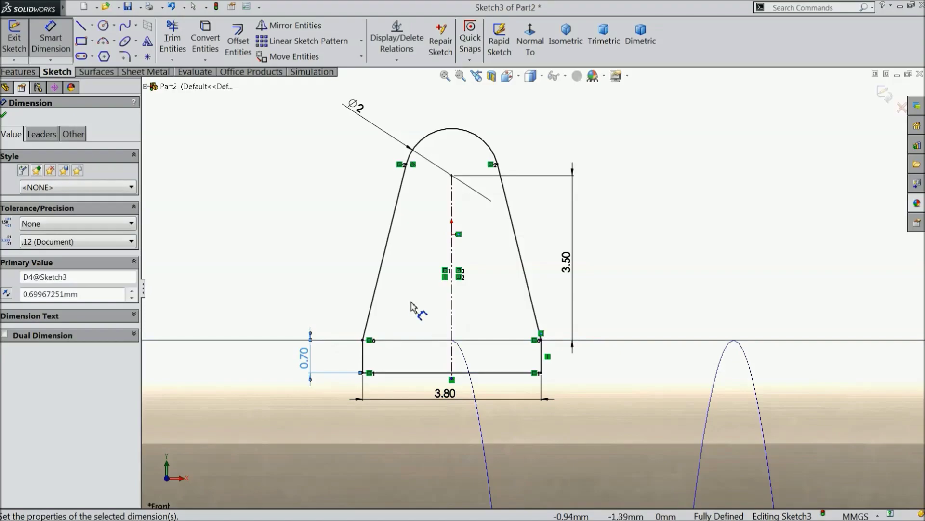
scroll(364, 286, up, 3)
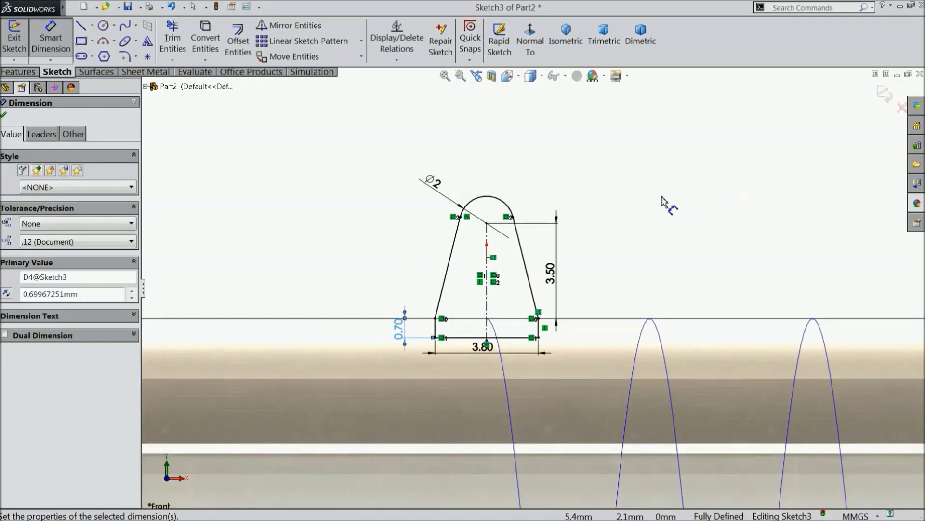
click(885, 94)
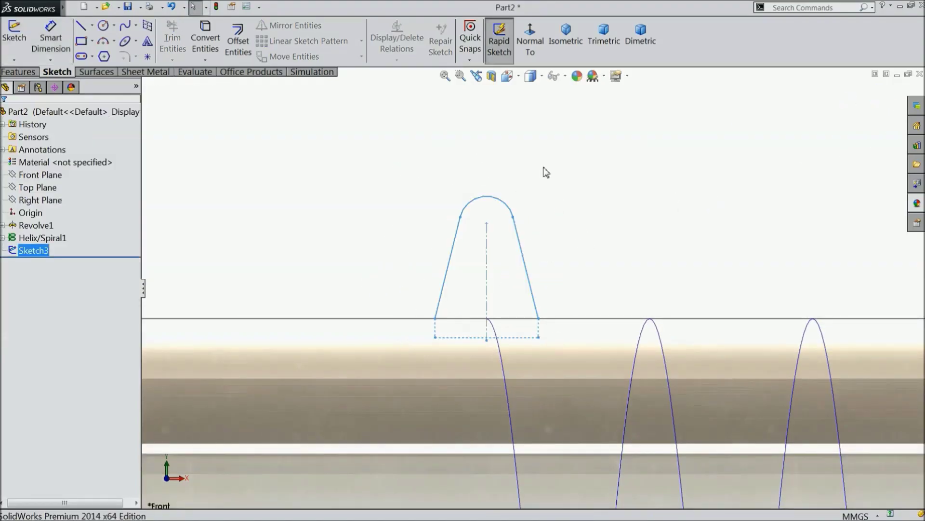
Orbit and zoom the shaft into a 3-D view, then bring up the Features commands
scroll(546, 173, up, 5)
middle_drag(539, 190, 532, 208)
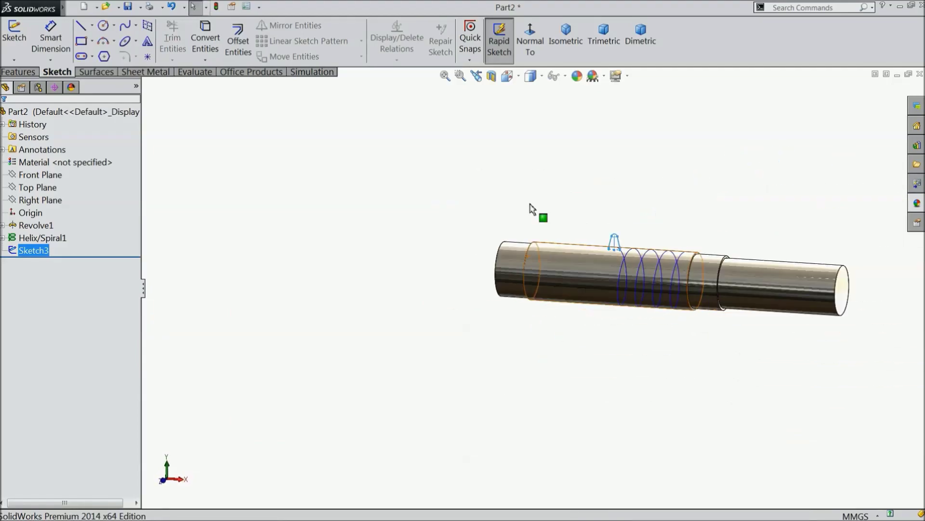
scroll(623, 202, up, 2)
middle_drag(624, 202, 596, 255)
scroll(574, 305, down, 3)
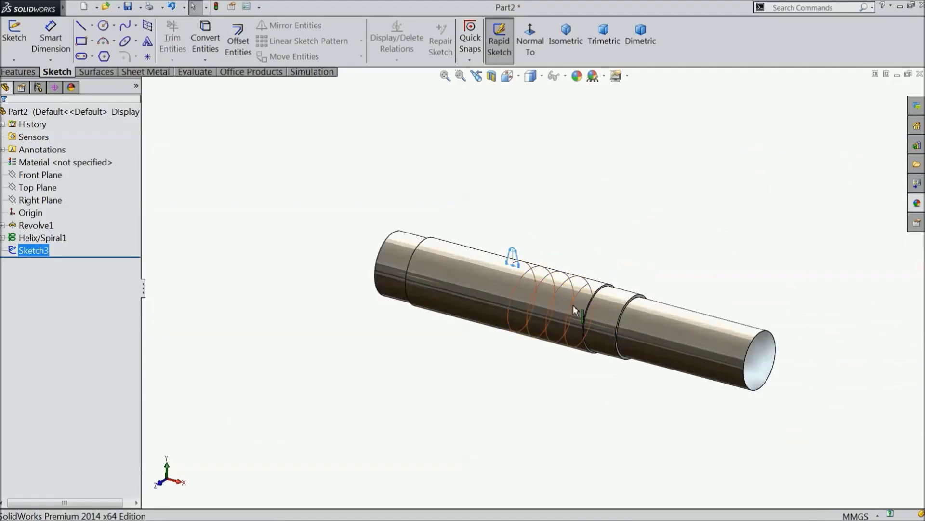
scroll(574, 304, down, 3)
scroll(601, 296, down, 2)
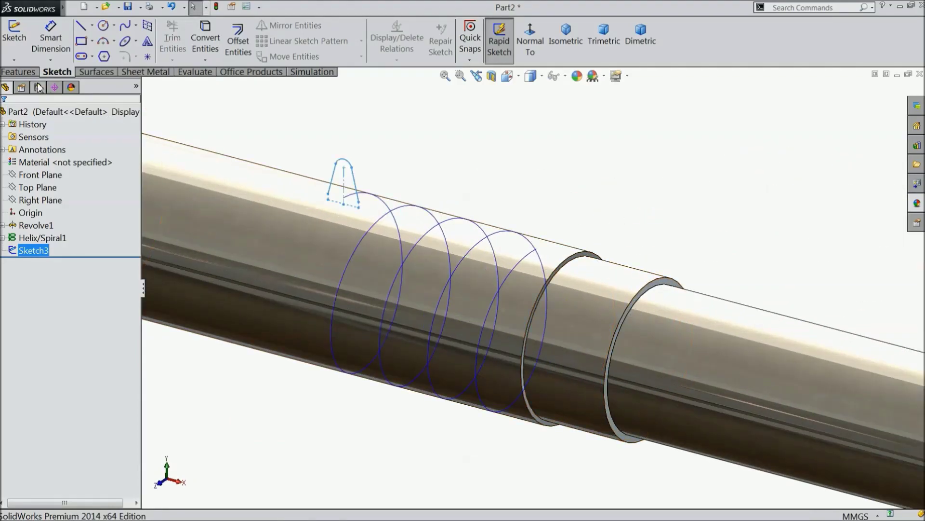
click(18, 72)
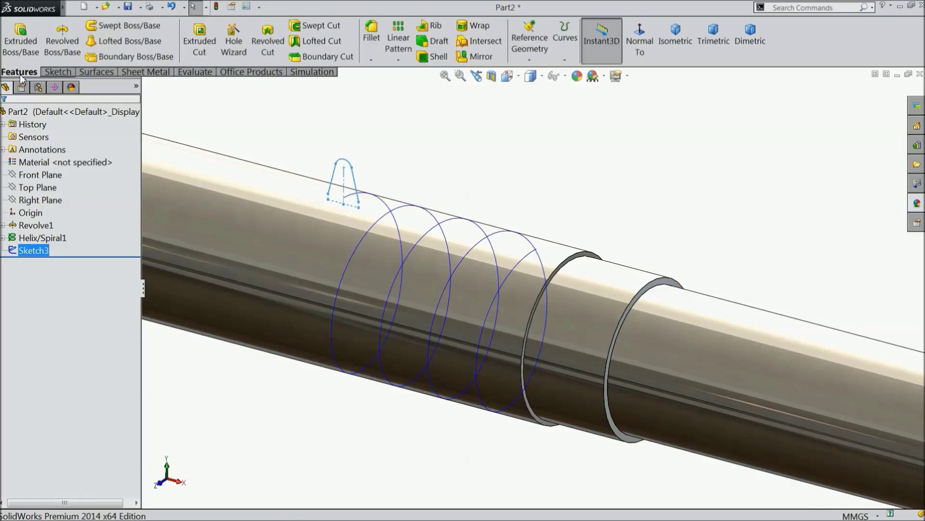
Sweep the Sketch3 profile along Helix/Spiral1 to create the Sweep1 thread, then inspect it
click(130, 27)
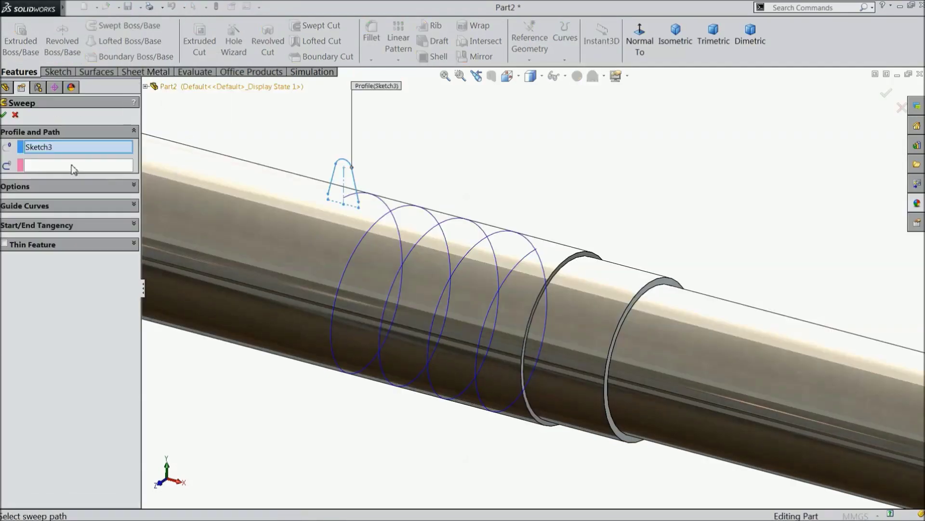
click(94, 167)
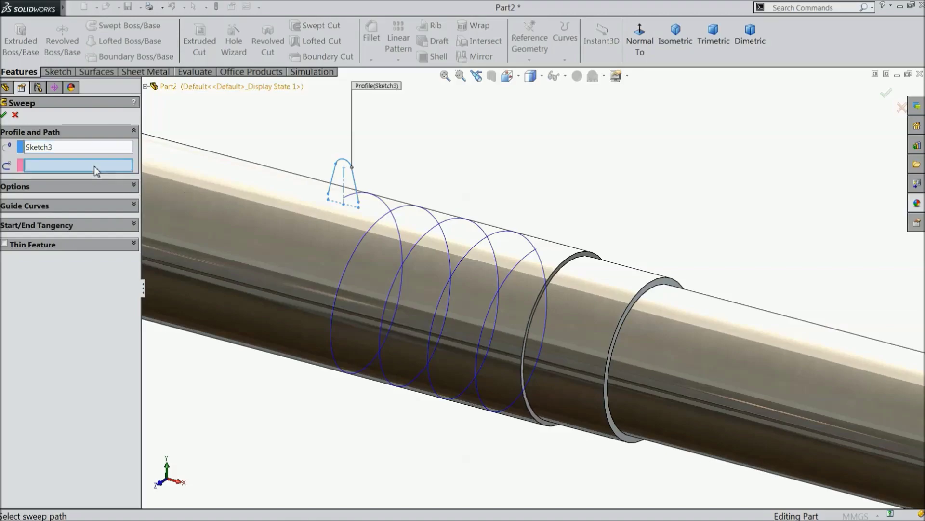
click(376, 232)
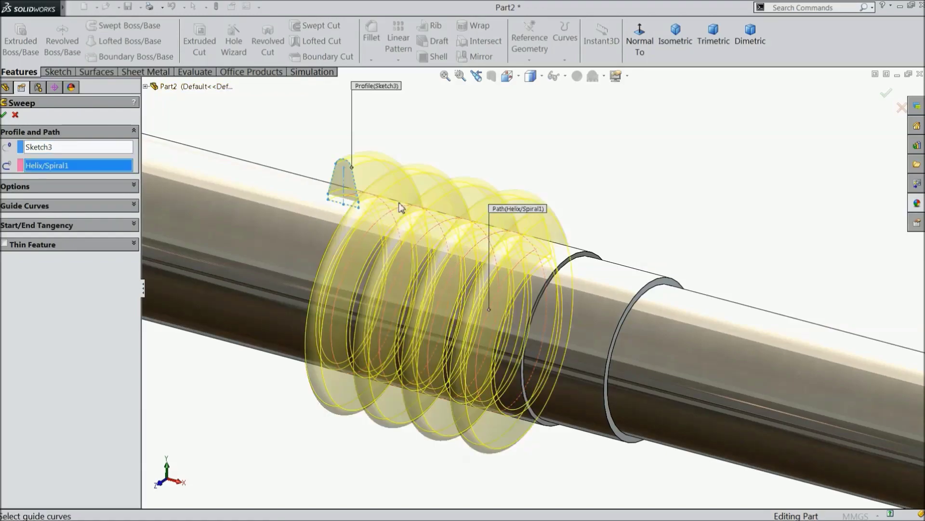
click(3, 114)
key(f)
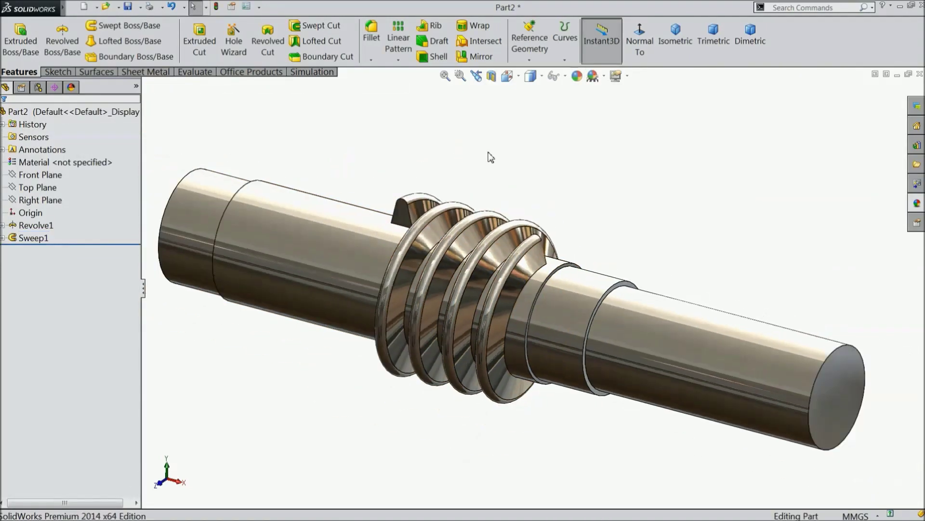
middle_drag(491, 158, 448, 203)
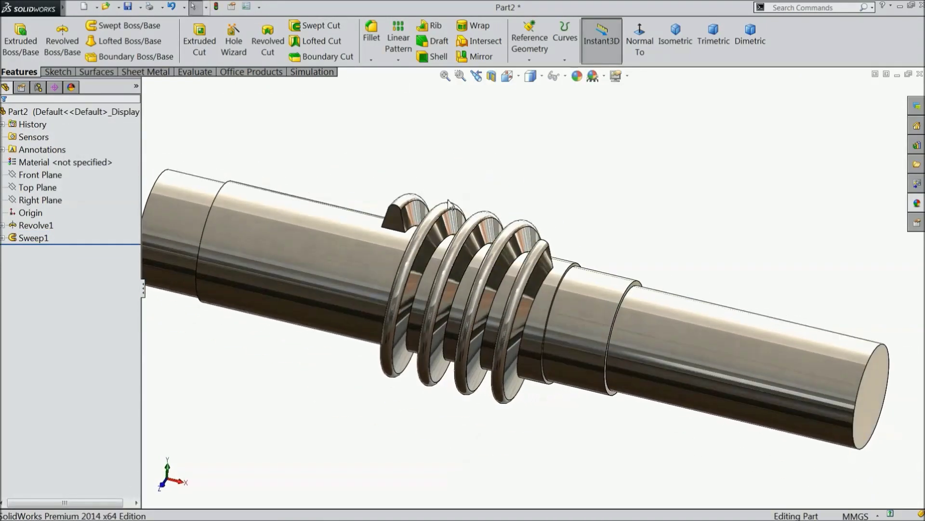
middle_drag(284, 227, 337, 182)
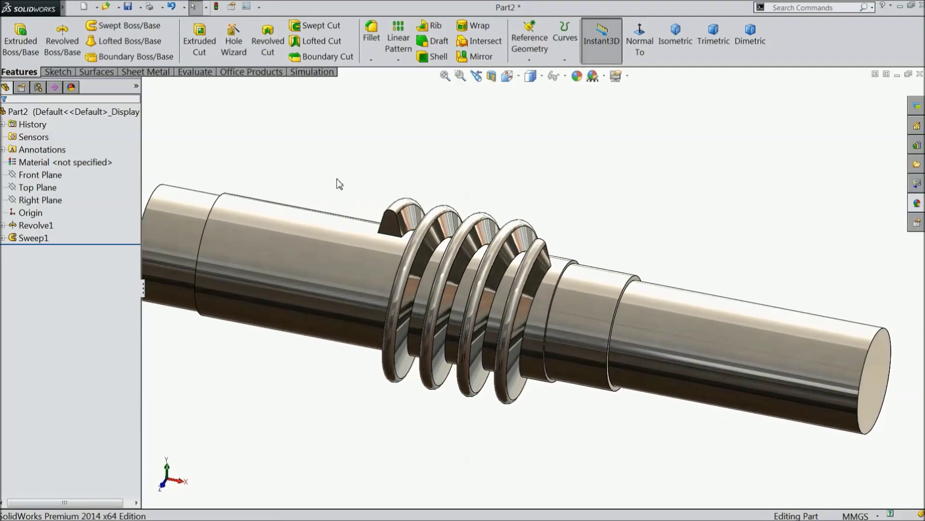
Expand Sweep1 and Helix/Spiral1, select base circle Sketch2, and start a new Helix and Spiral
click(3, 238)
click(44, 250)
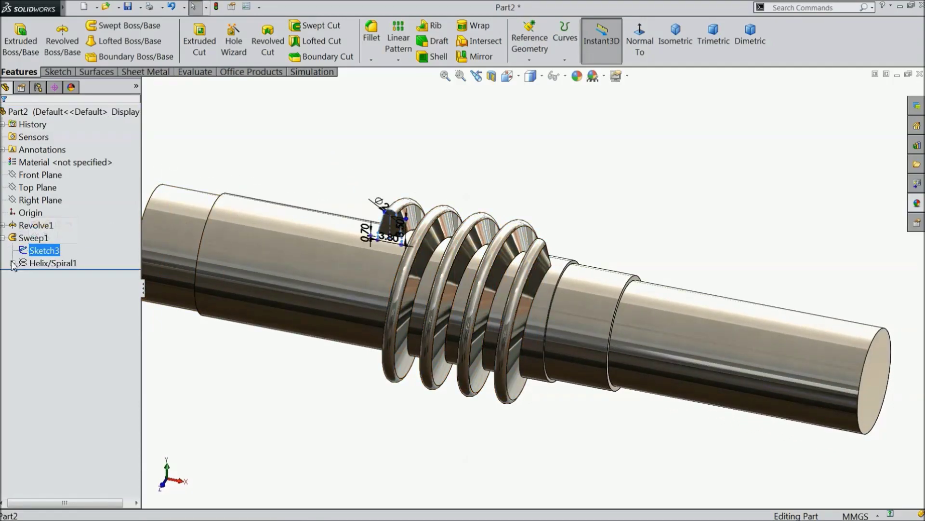
click(12, 264)
ctrl+click(48, 276)
click(53, 279)
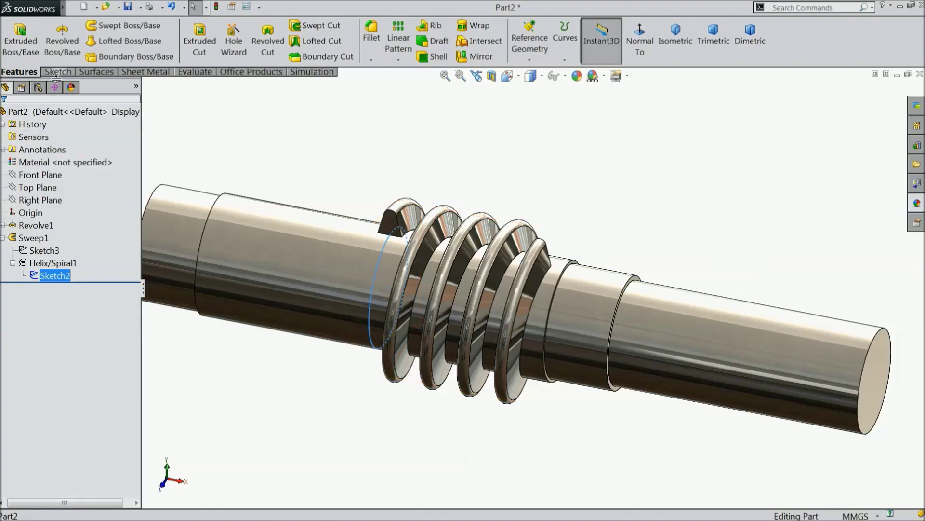
click(565, 59)
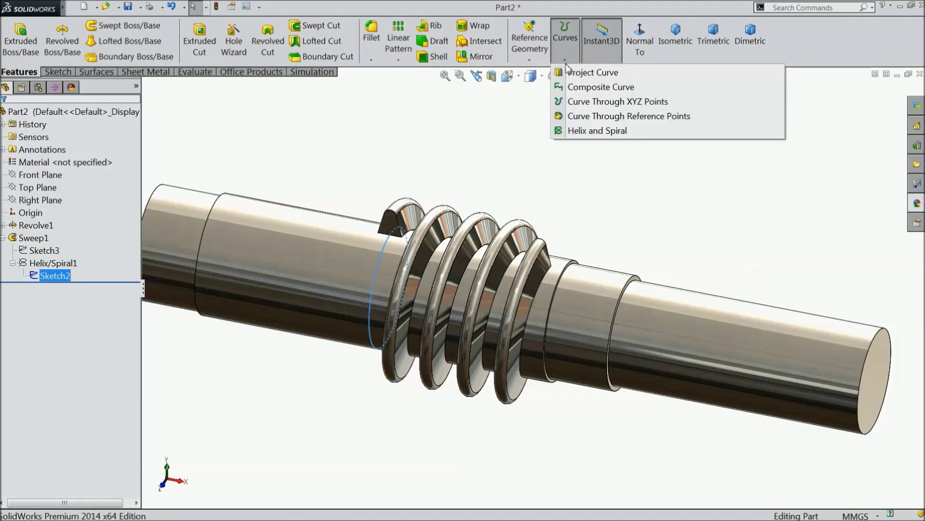
click(574, 131)
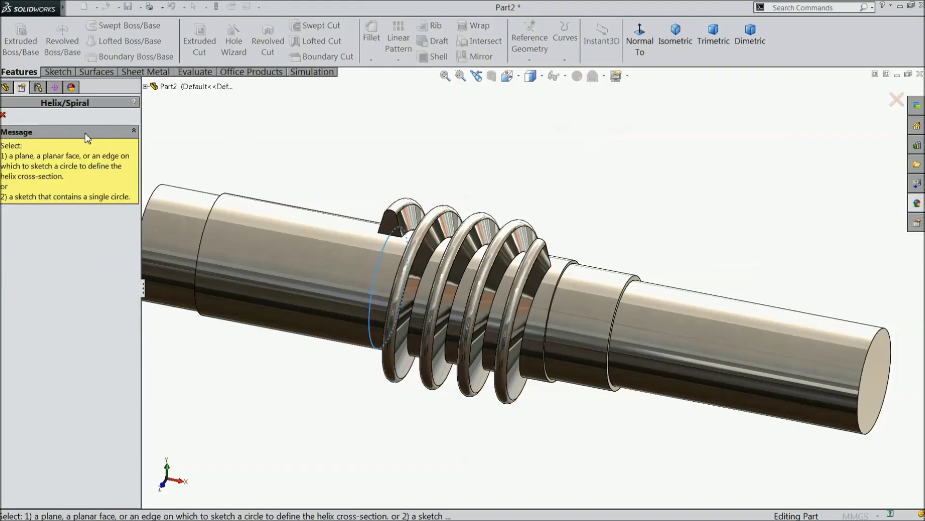
Start Sketch4 on the Top Plane and convert the Sketch2 base circle into it
click(145, 87)
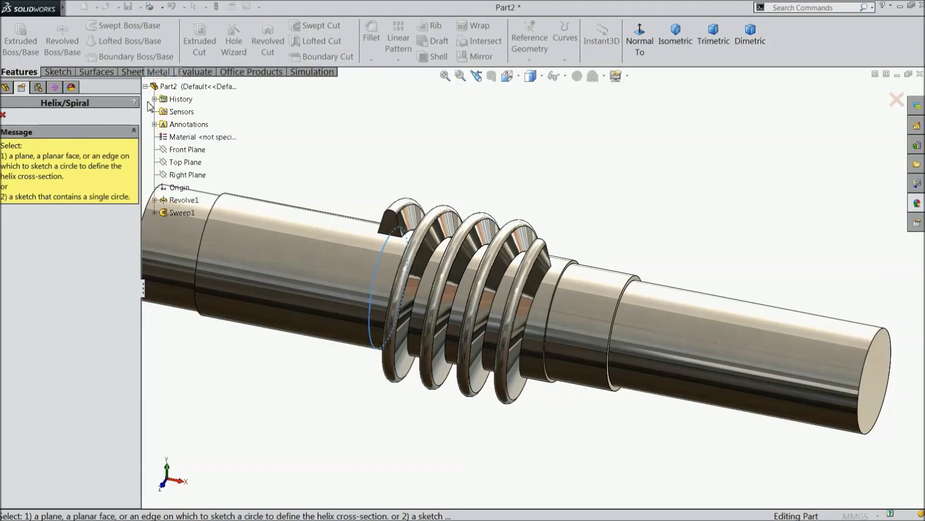
click(192, 162)
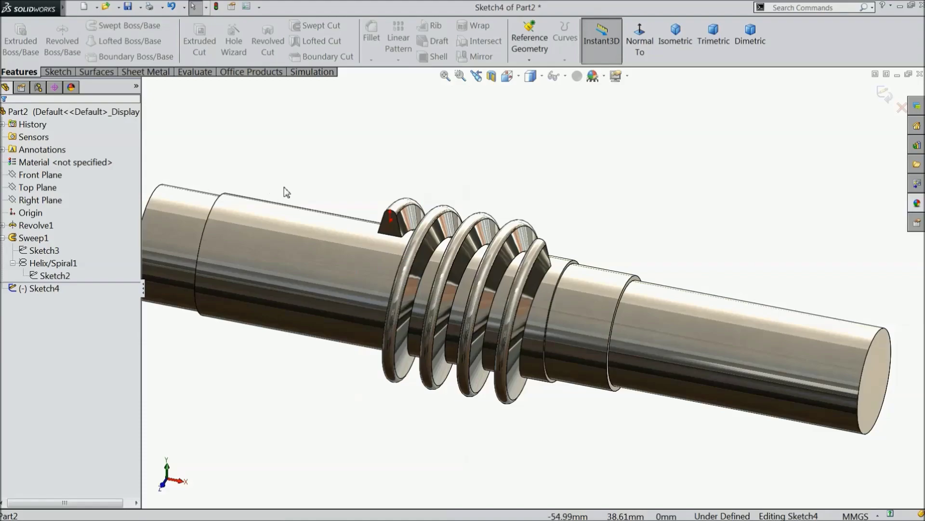
key(f)
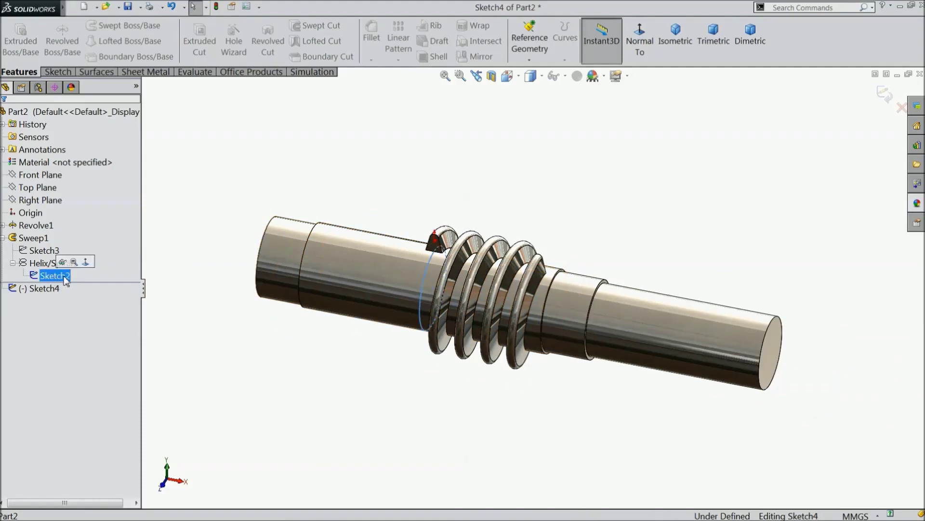
scroll(441, 262, down, 3)
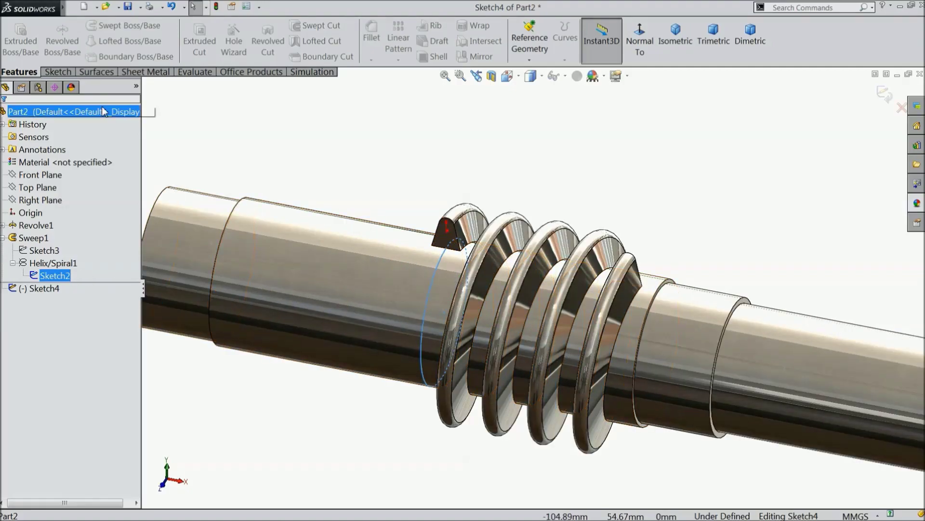
click(58, 72)
click(206, 36)
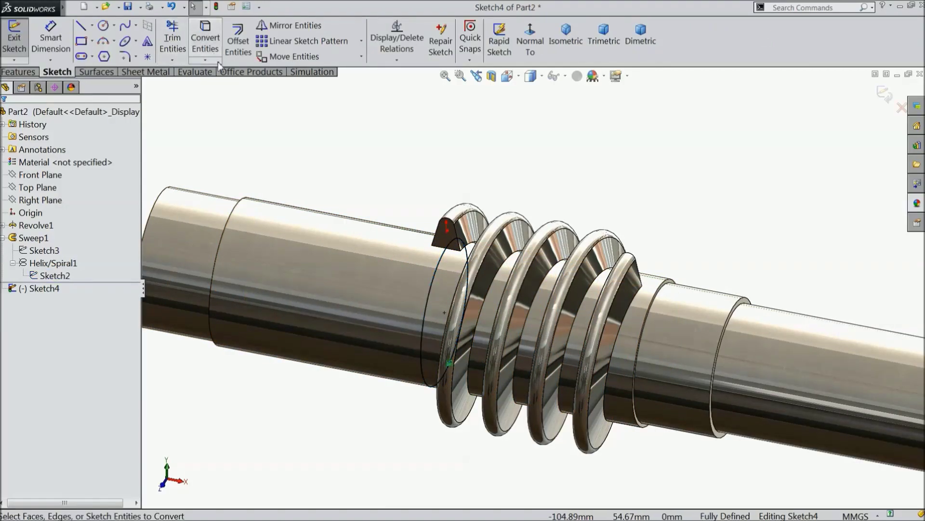
Define a helix on Sketch4: 24 mm height, 6 mm pitch, reversed direction, counterclockwise
click(30, 74)
click(565, 45)
click(578, 95)
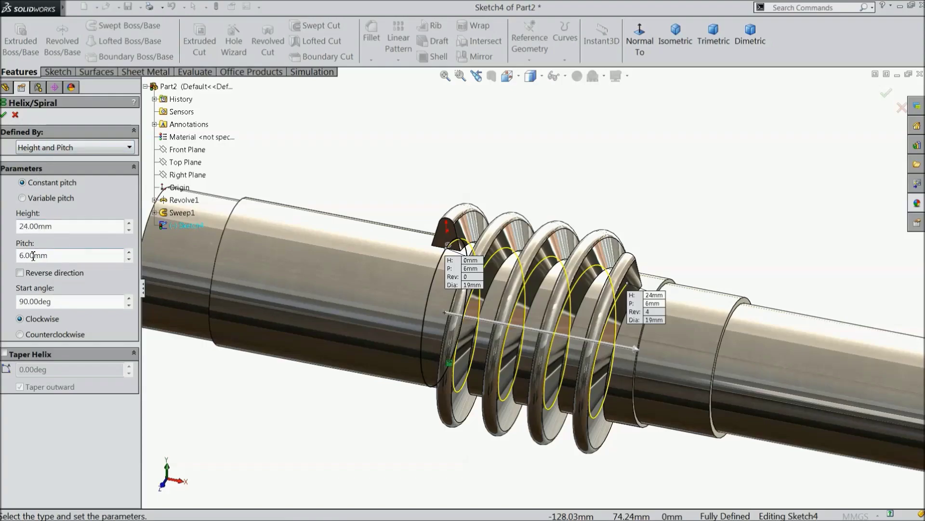
click(20, 273)
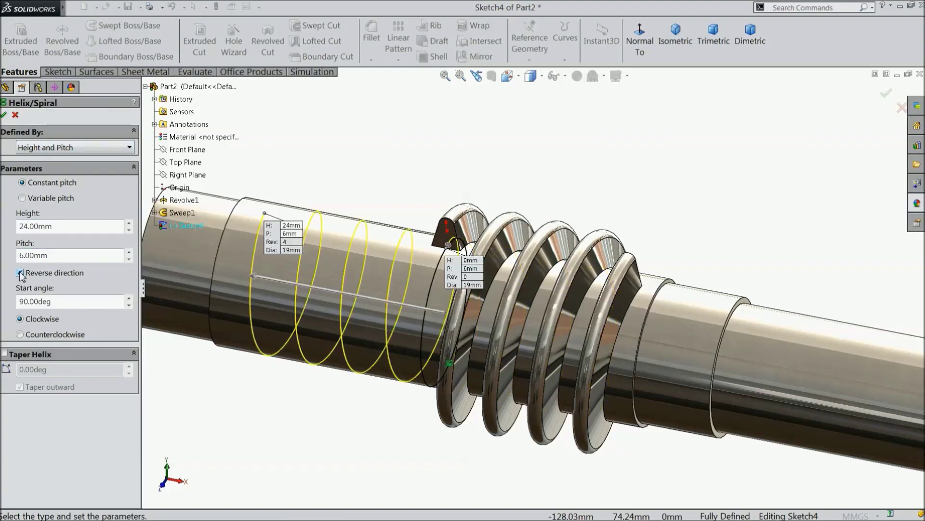
click(20, 334)
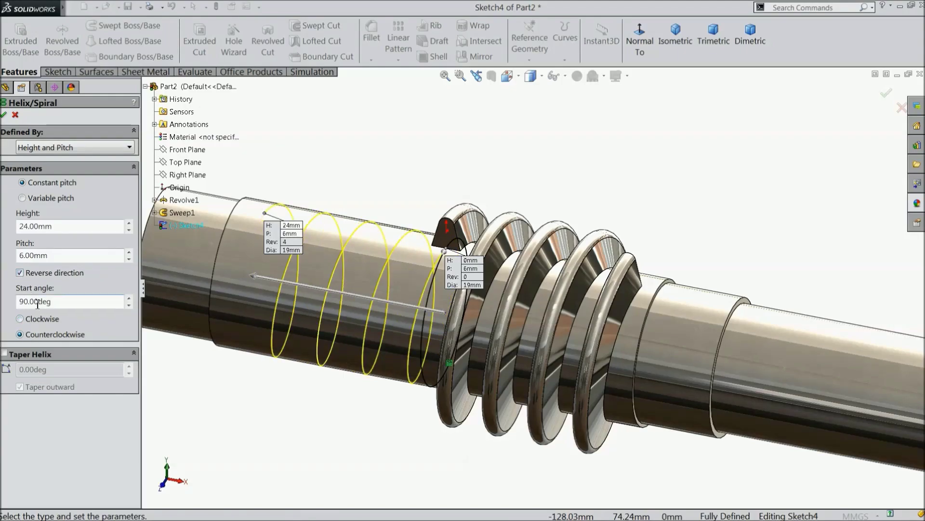
Accept Helix/Spiral2 and orbit the view around the thread
click(4, 115)
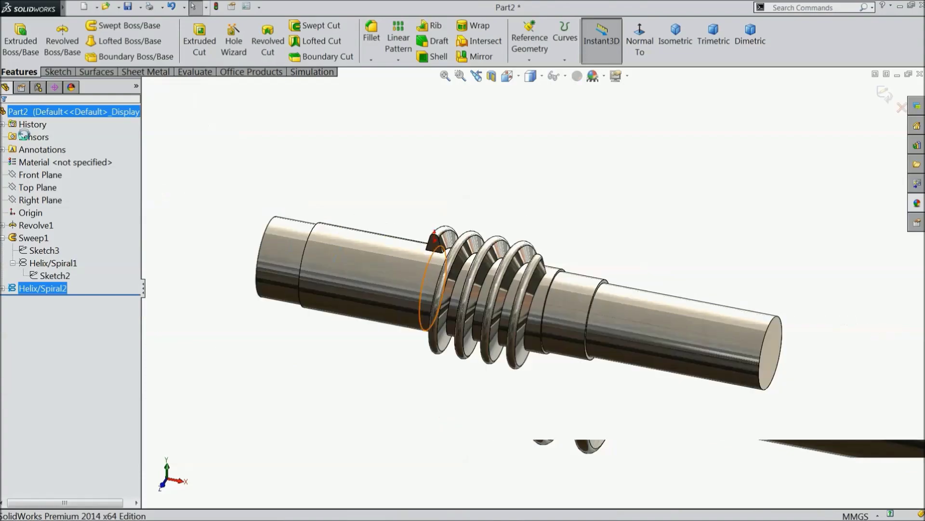
scroll(324, 176, down, 5)
mouse_move(337, 159)
middle_down()
mouse_move(360, 170)
mouse_move(347, 155)
middle_up()
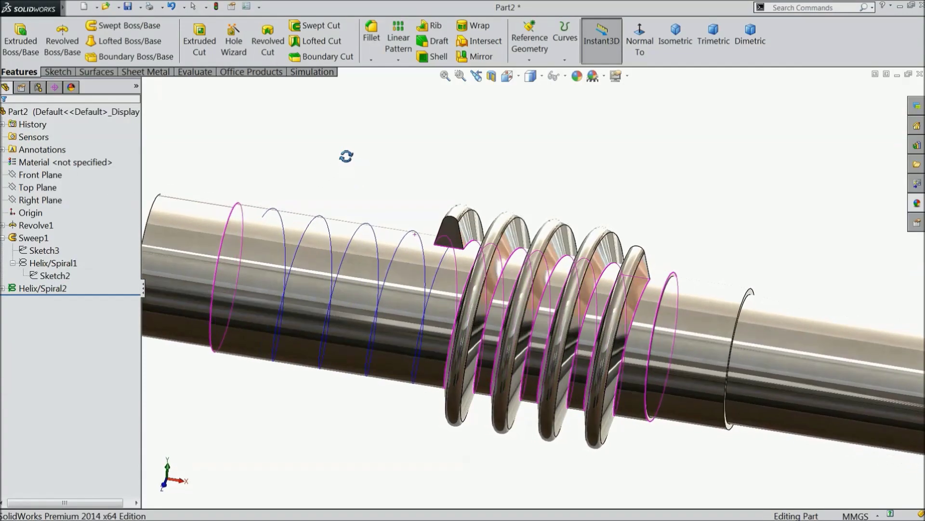
scroll(343, 151, down, 3)
scroll(438, 232, down, 2)
Create Sketch5 on the profile face holding a converted copy of Sketch3, and close it
click(438, 233)
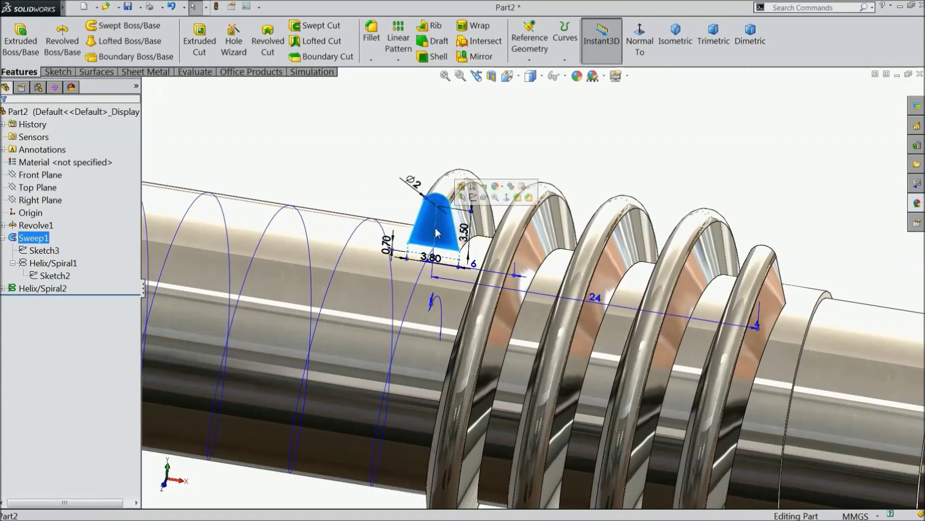
click(470, 200)
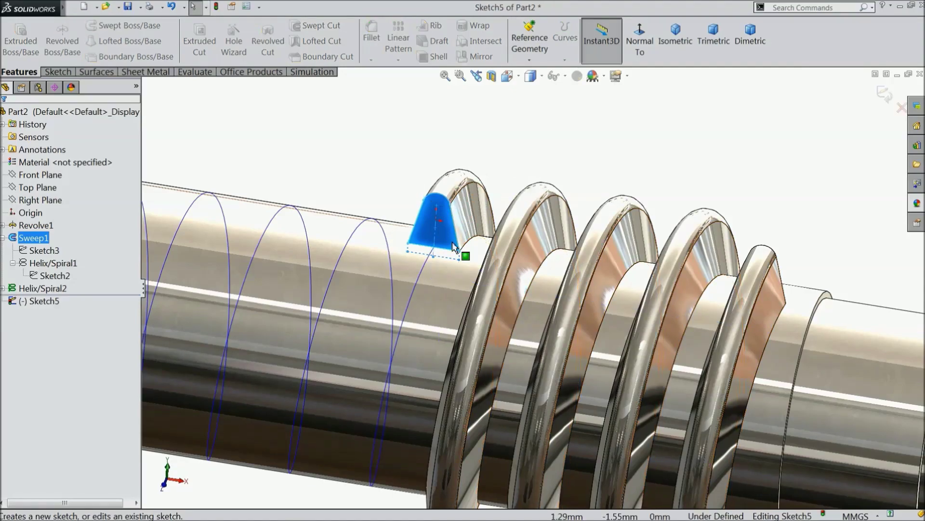
scroll(452, 242, down, 2)
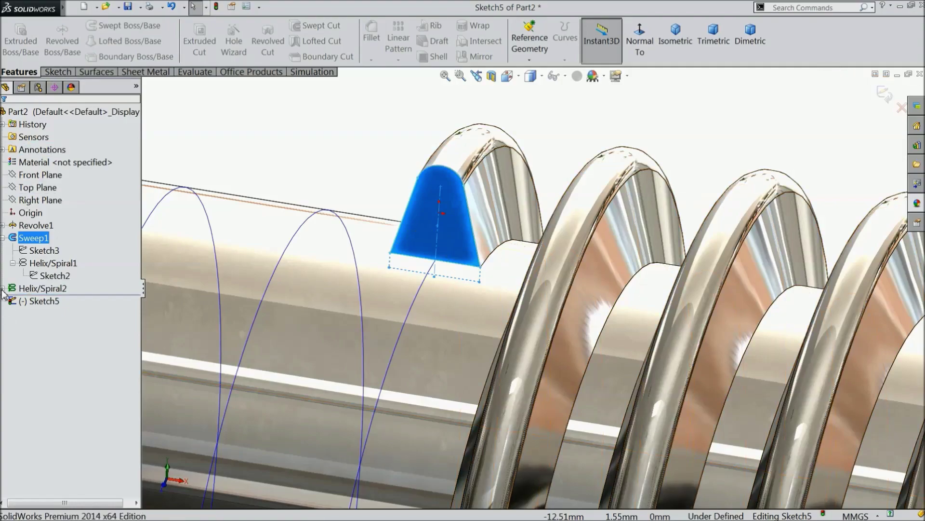
click(37, 253)
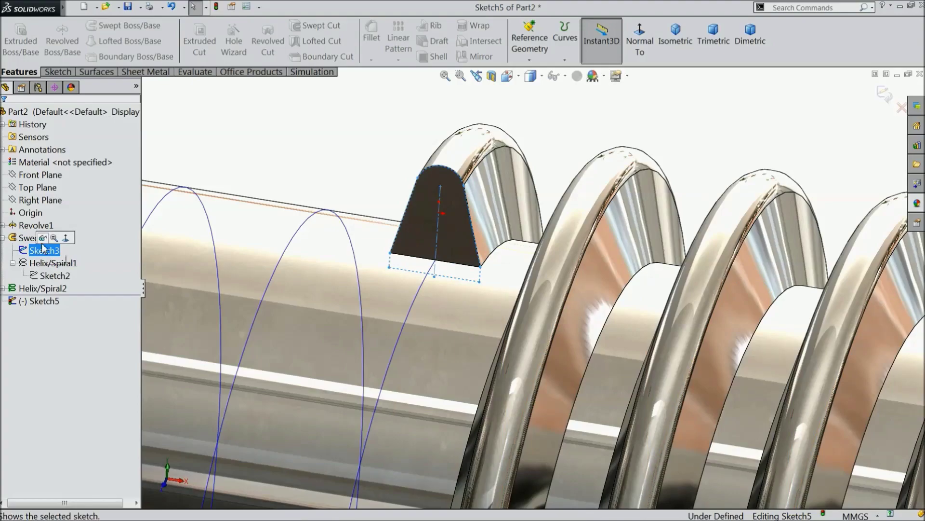
click(58, 72)
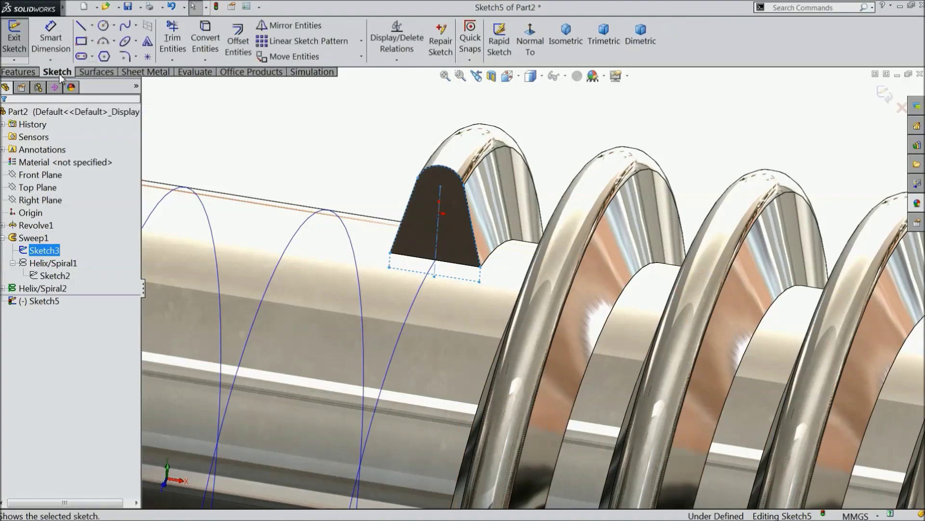
click(207, 43)
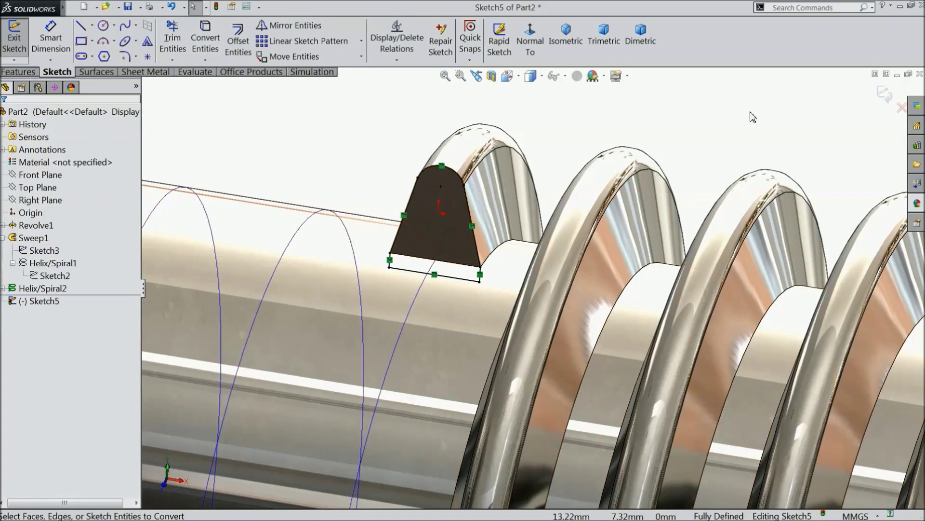
click(884, 96)
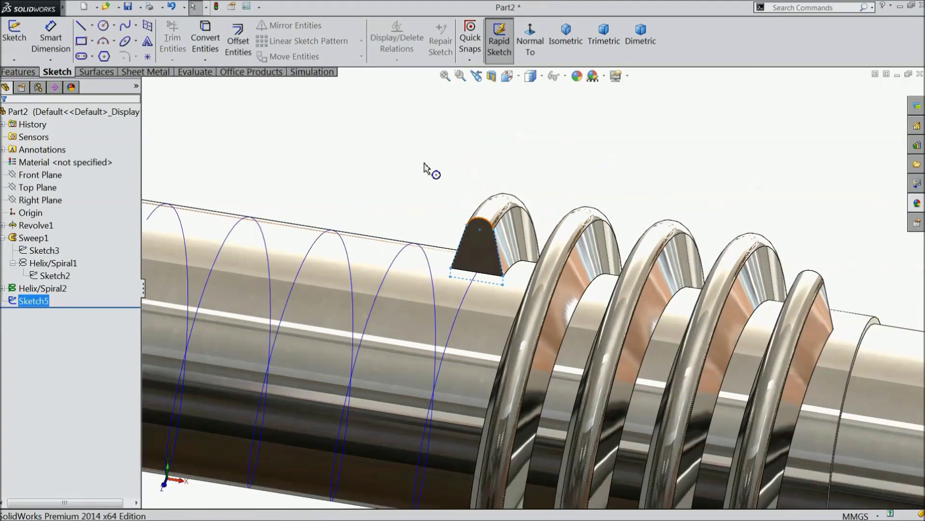
Sweep the Sketch5 profile along Helix/Spiral2 to create Sweep2, the second thread start
click(18, 71)
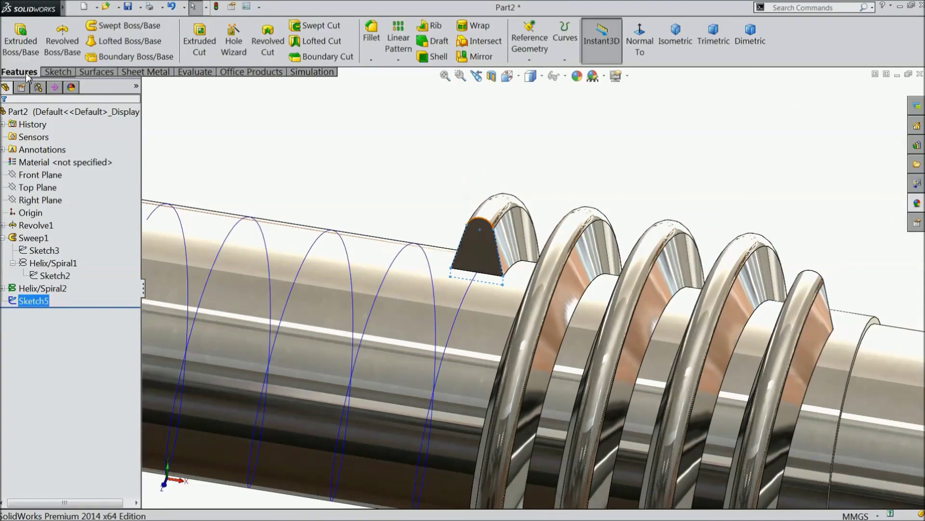
click(143, 25)
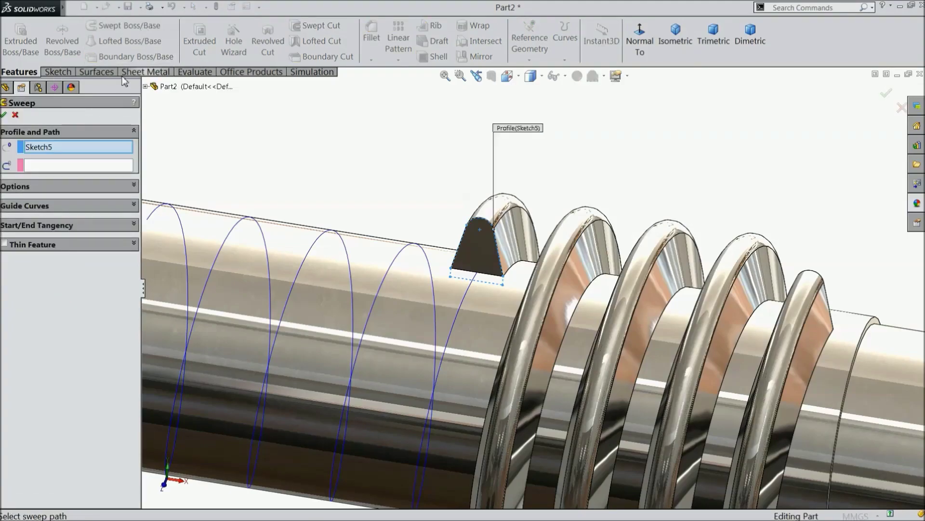
click(70, 166)
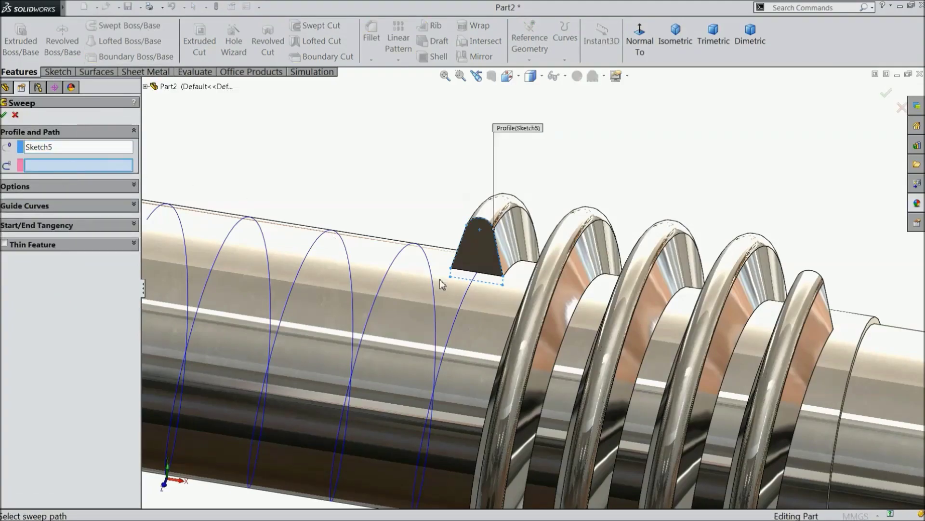
scroll(506, 278, down, 2)
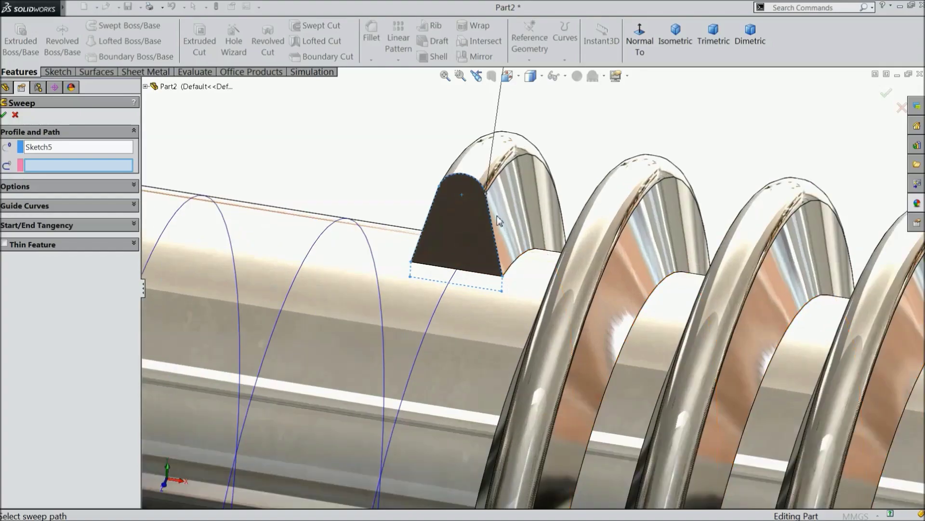
click(332, 229)
scroll(388, 261, up, 3)
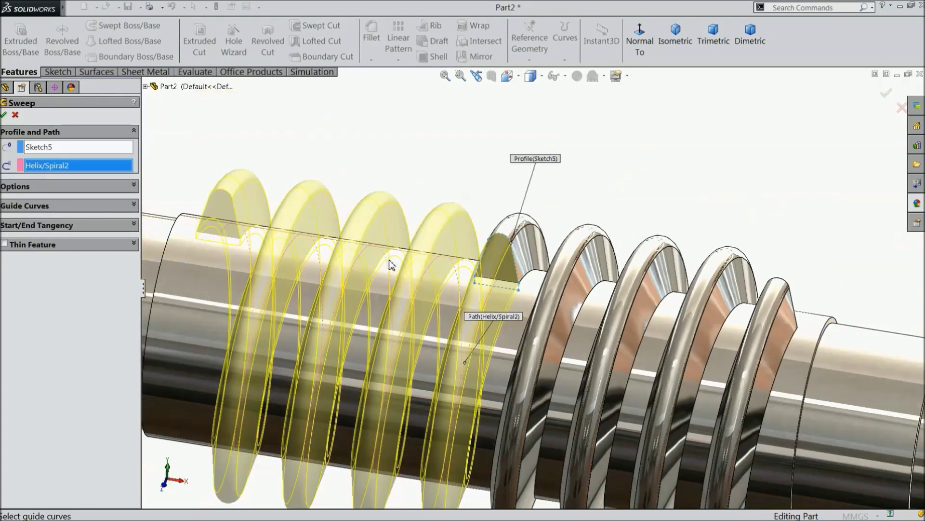
scroll(487, 332, down, 4)
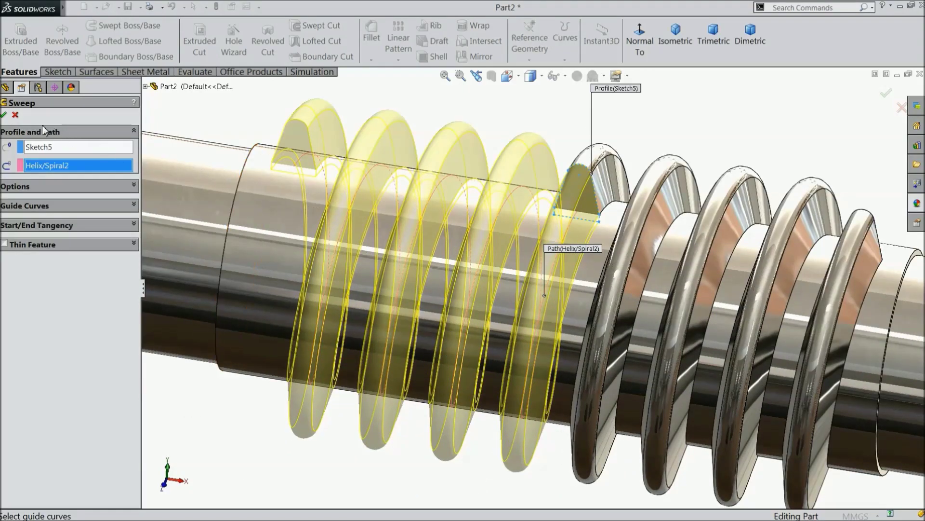
click(5, 116)
scroll(339, 153, up, 5)
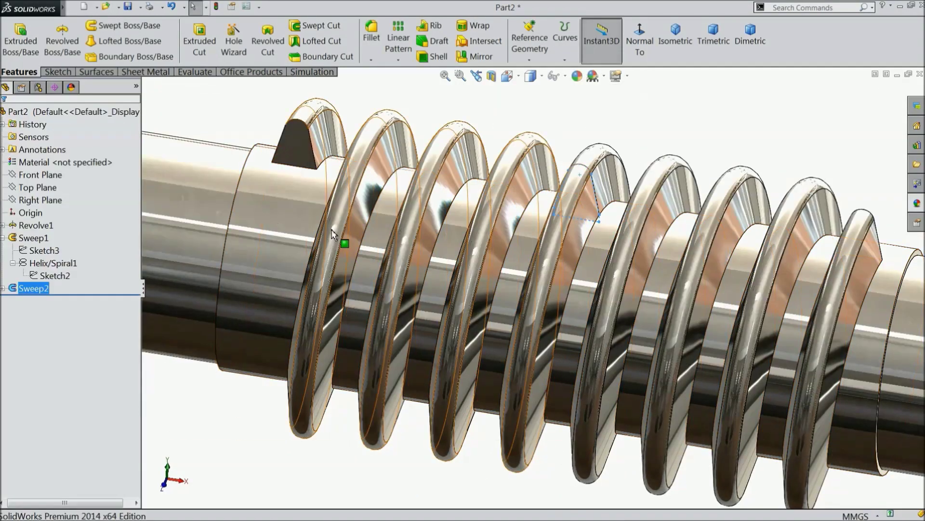
click(339, 153)
middle_drag(339, 152, 323, 206)
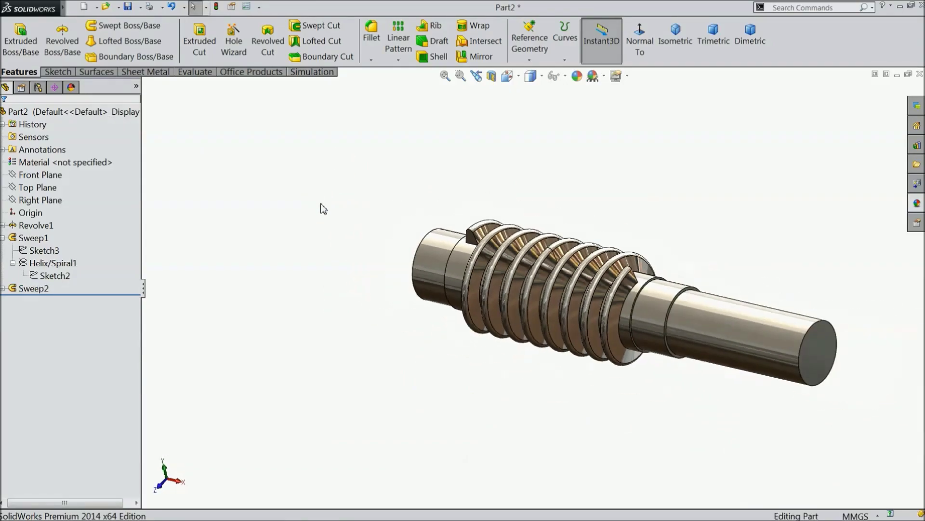
scroll(625, 295, down, 4)
middle_drag(625, 295, 627, 241)
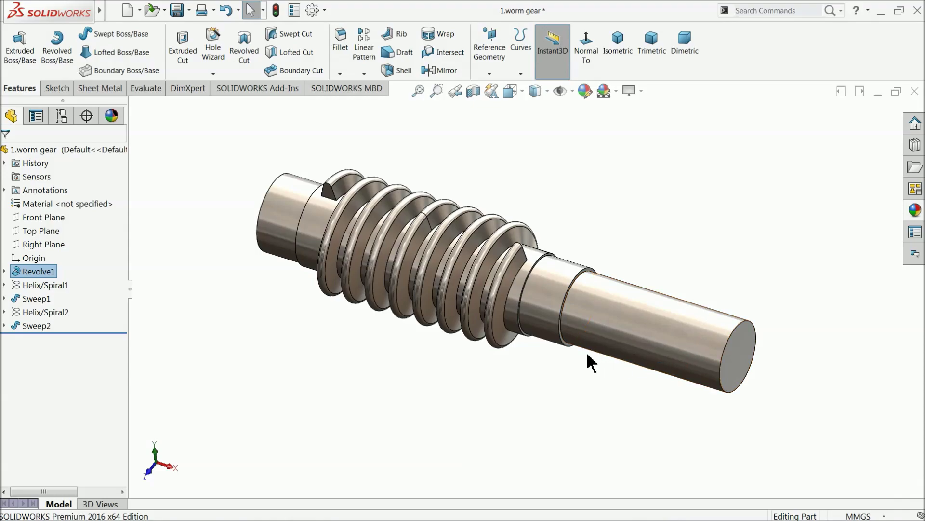
Start a sketch on the shaft's small end face and convert its circular edge
scroll(653, 349, down, 3)
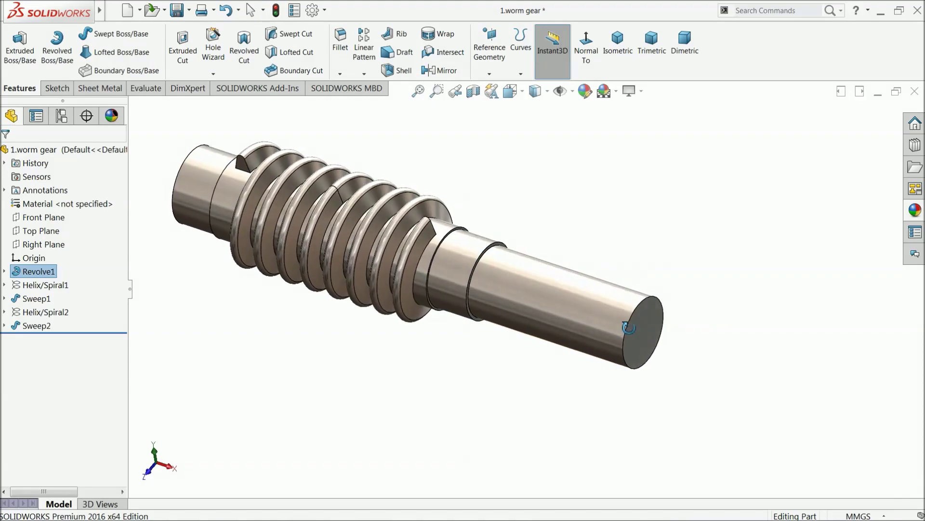
click(650, 341)
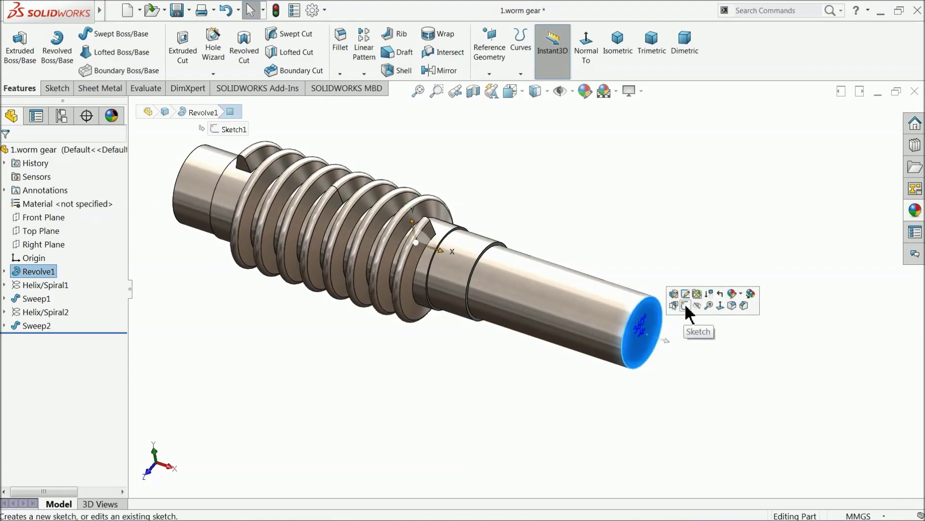
click(678, 306)
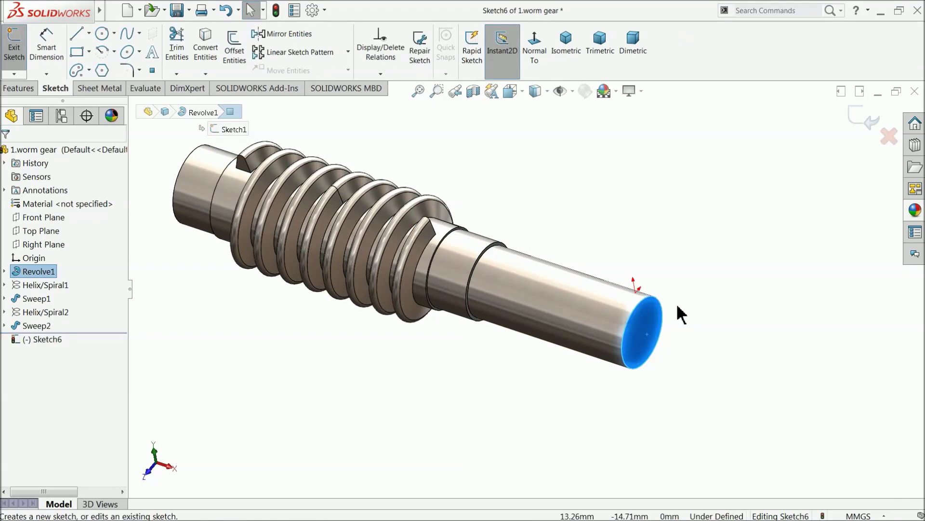
click(208, 60)
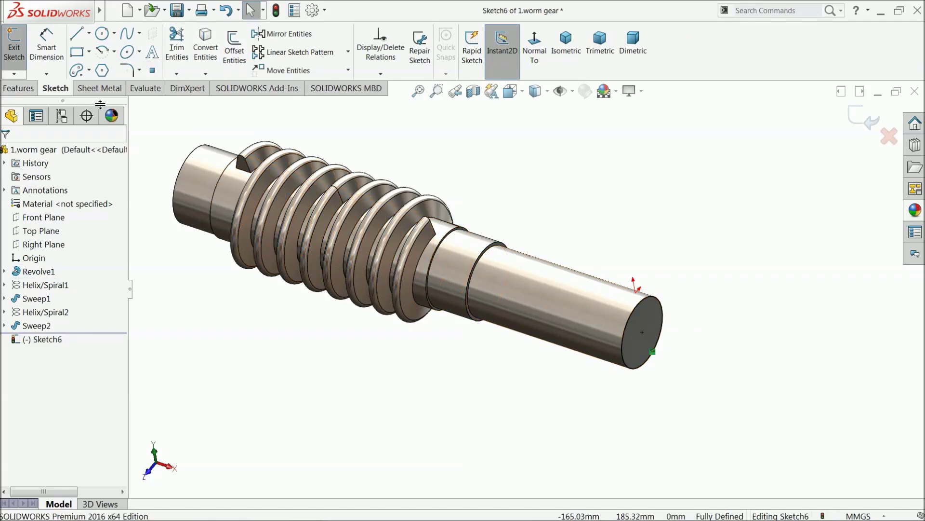
Extrude the end circle 50 mm Blind as Boss-Extrude1
click(26, 89)
click(28, 64)
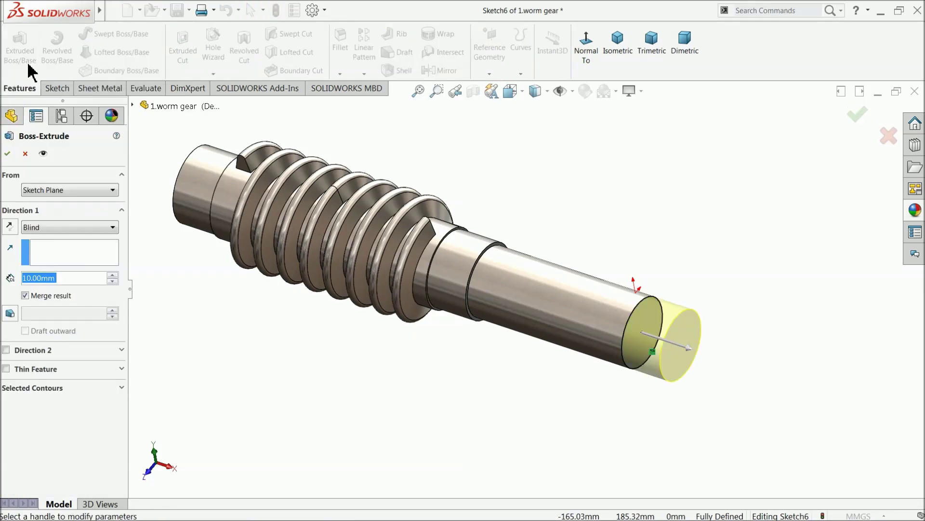
text(50)
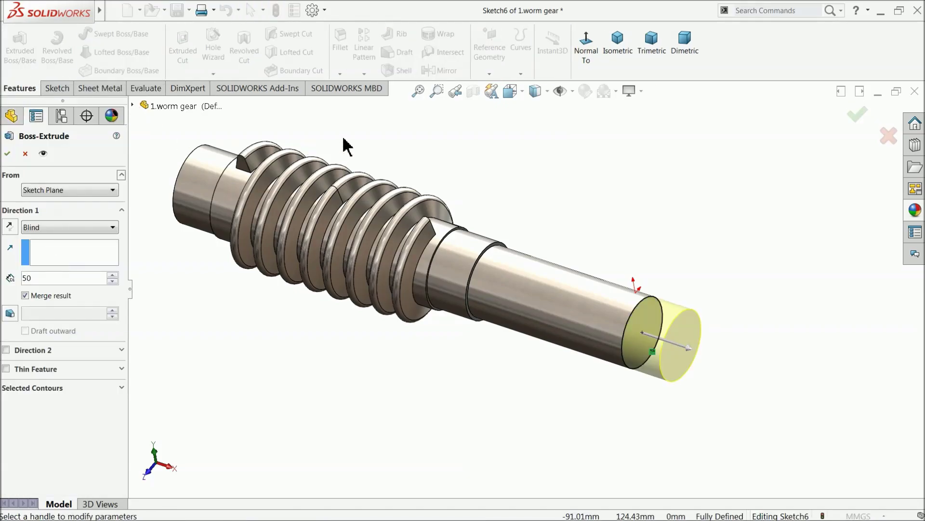
key(Return)
click(7, 153)
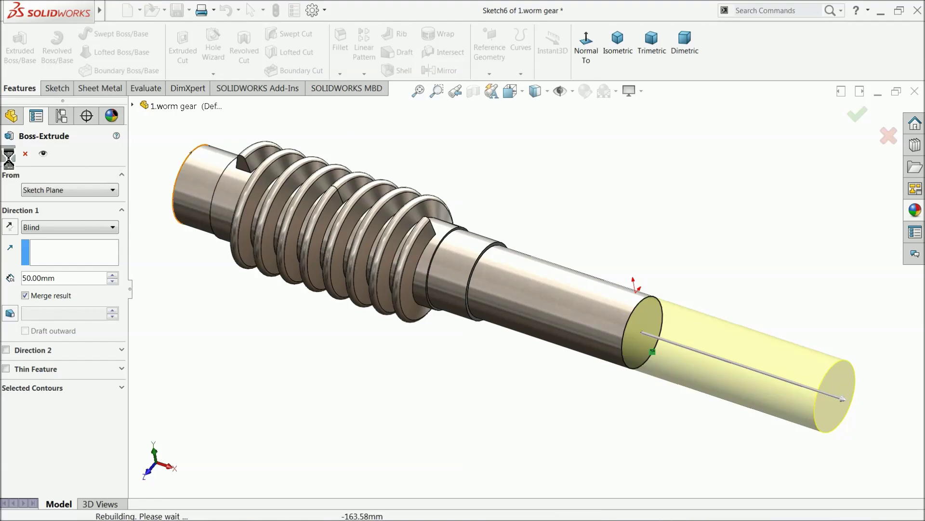
key(z)
scroll(606, 321, down, 5)
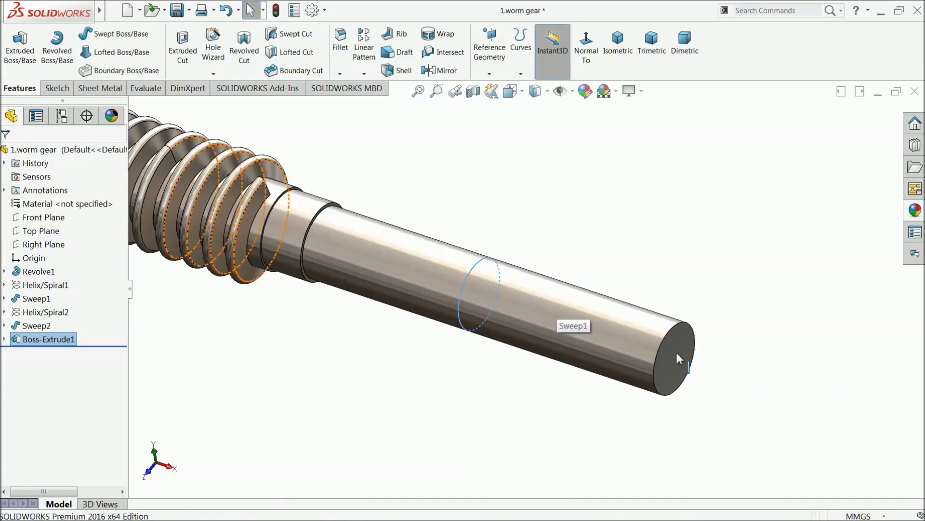
Sketch on the new end face and convert the 18 mm circular step edge into a circle
click(675, 363)
click(709, 332)
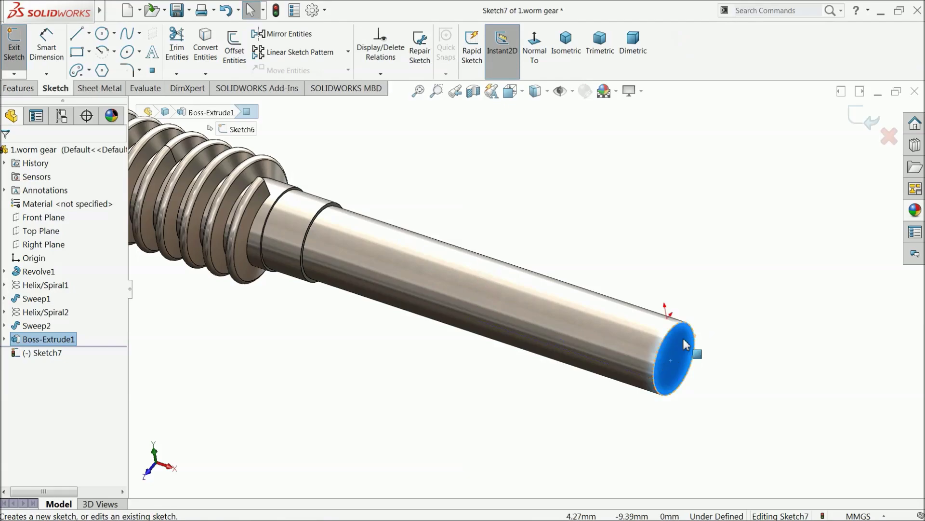
scroll(342, 251, down, 2)
scroll(344, 246, down, 3)
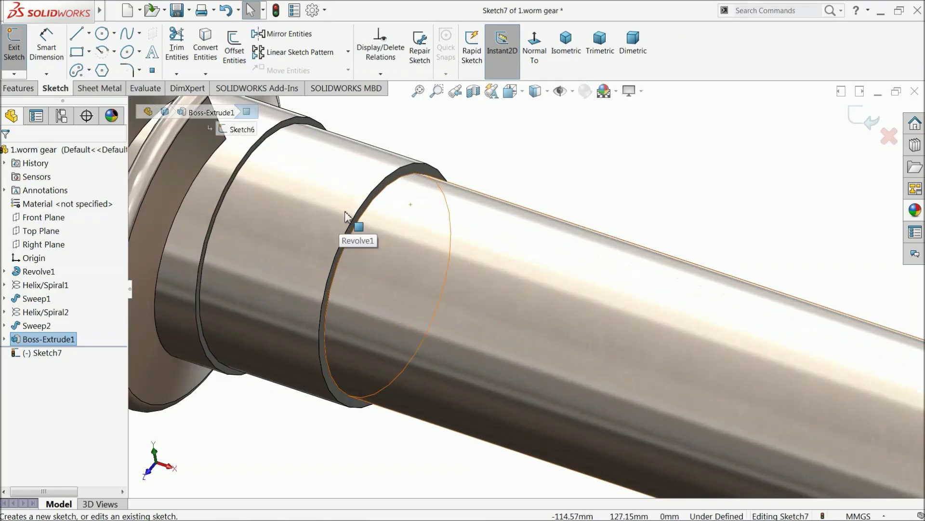
click(381, 206)
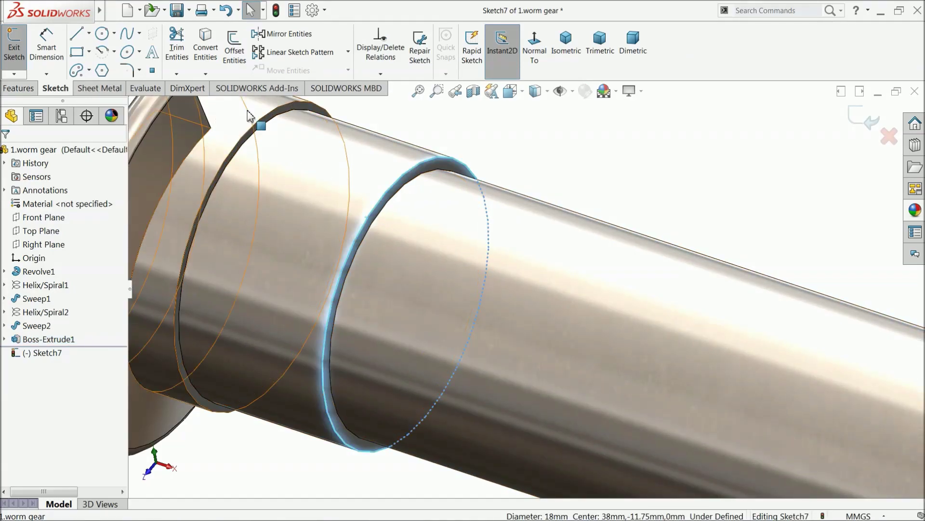
click(204, 53)
scroll(448, 221, up, 5)
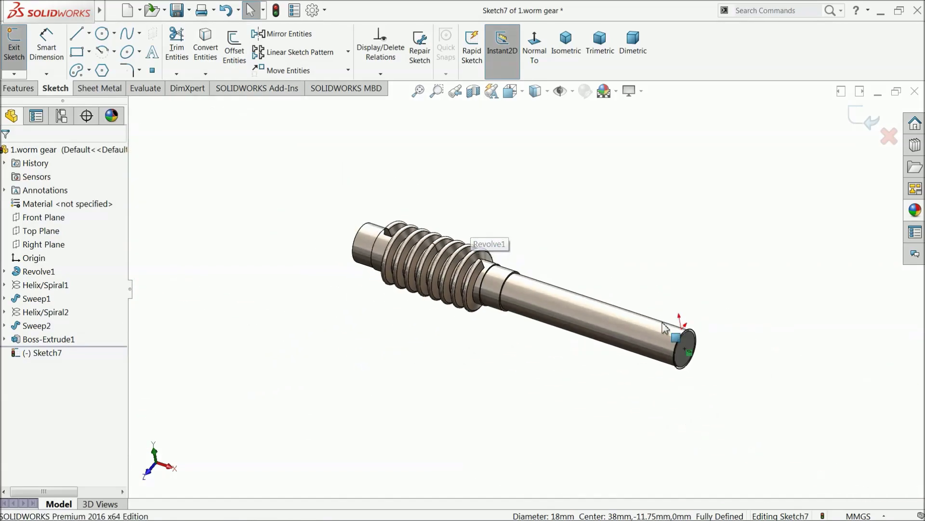
scroll(597, 350, down, 1)
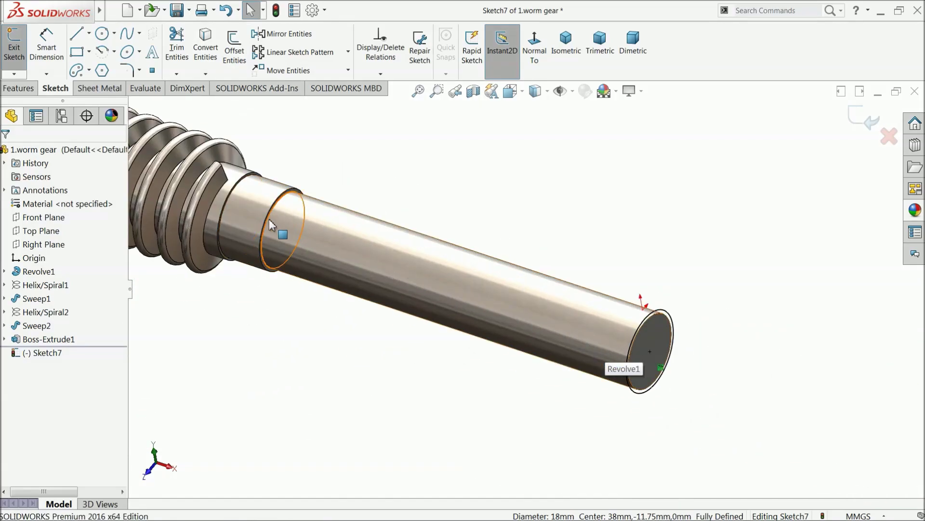
Extrude the 18 mm circle from a 60 mm offset, flipped and reversed toward the worm
click(16, 91)
click(21, 48)
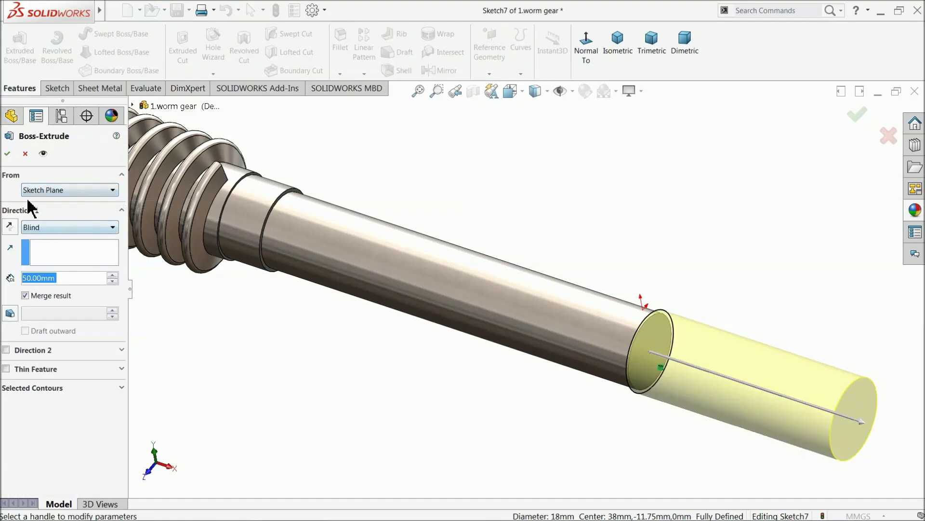
click(38, 191)
click(42, 232)
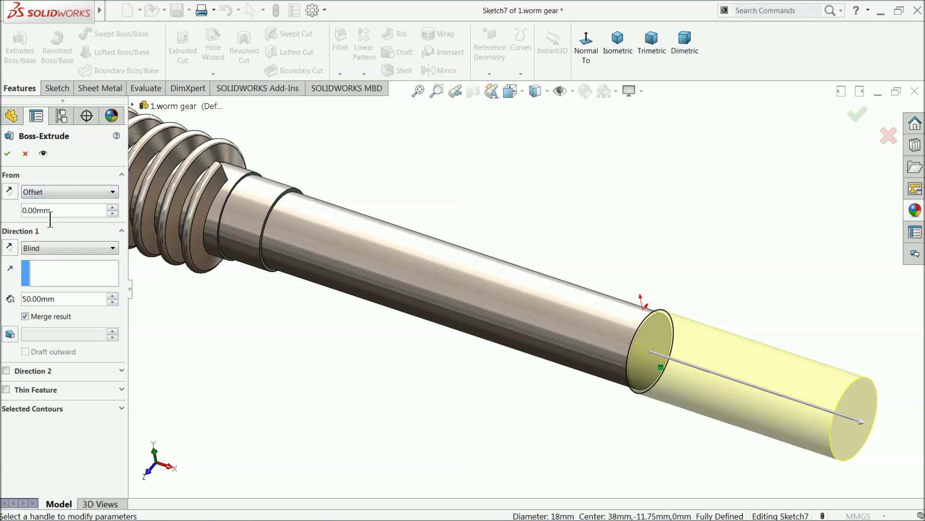
text(60)
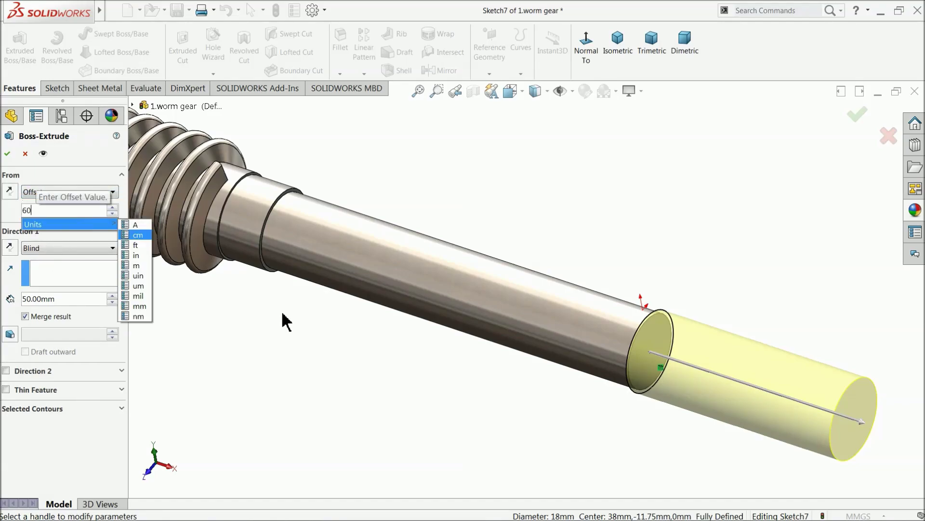
key(Return)
click(9, 191)
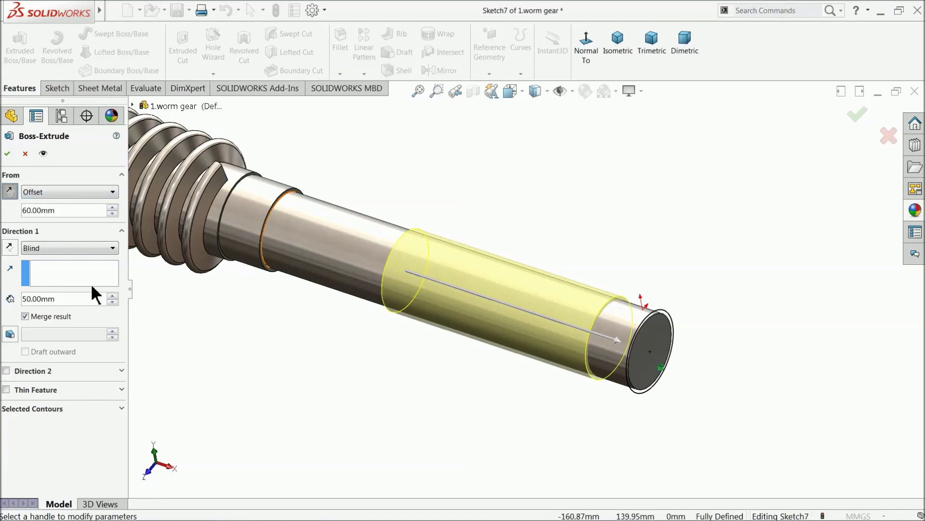
click(10, 248)
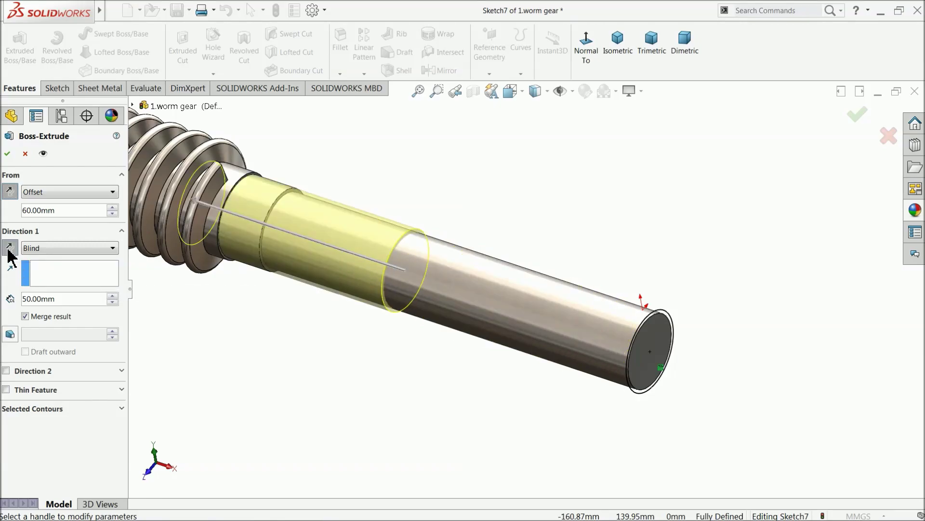
End the extrusion Up To Surface at the shaft face, creating Boss-Extrude2
click(105, 250)
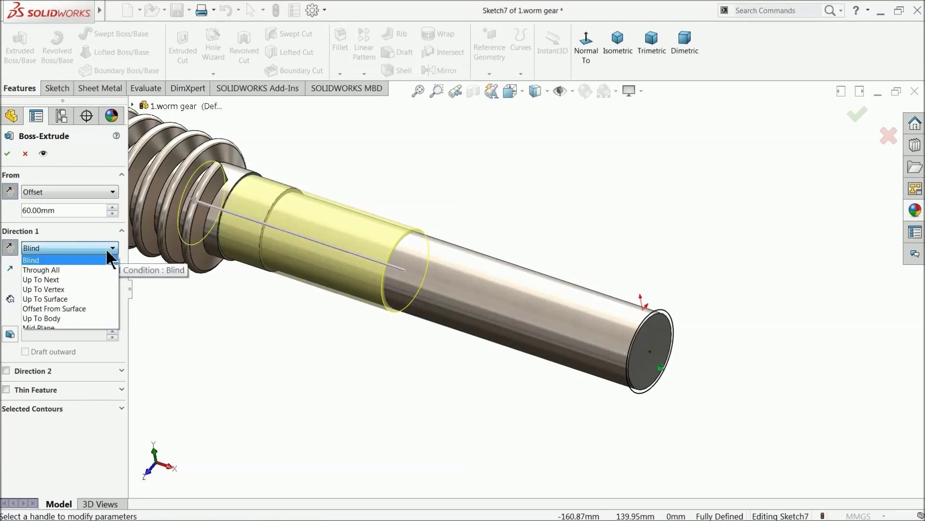
click(57, 300)
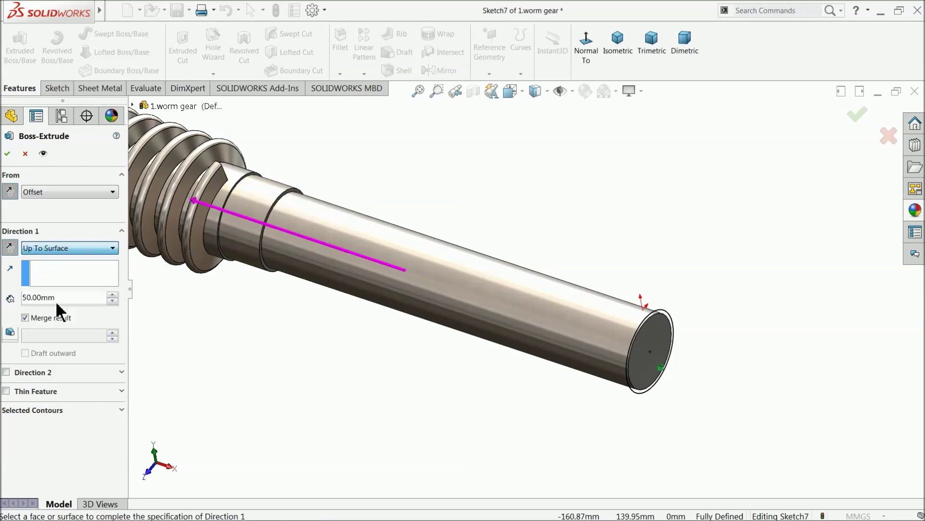
scroll(351, 213, down, 6)
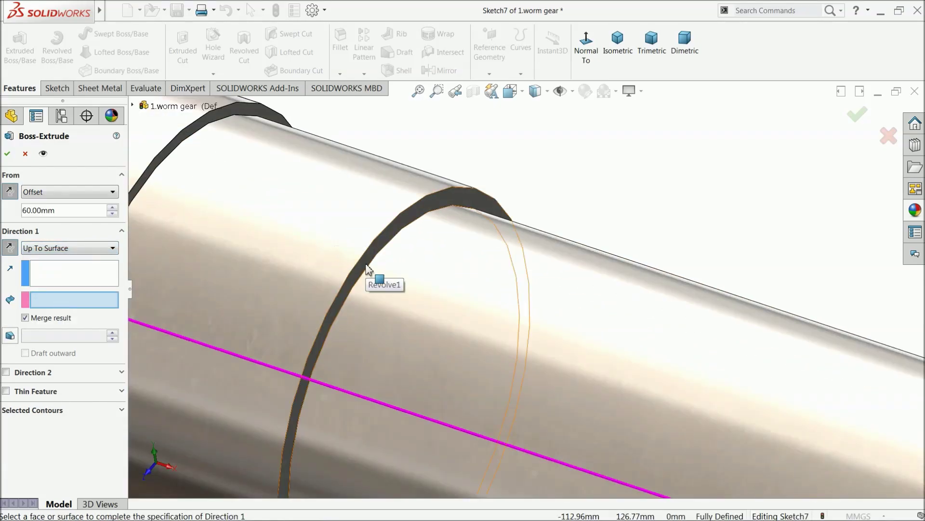
click(374, 270)
scroll(366, 278, up, 6)
scroll(530, 337, down, 5)
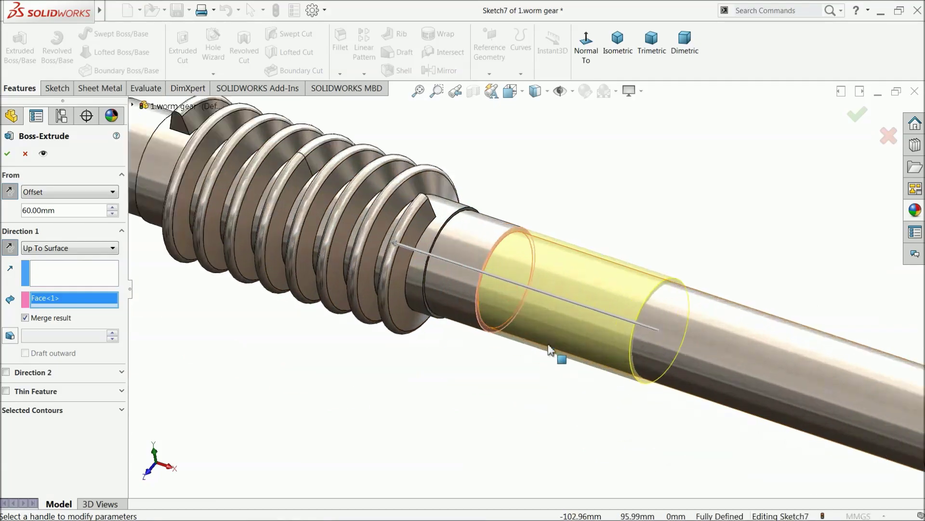
scroll(530, 302, up, 3)
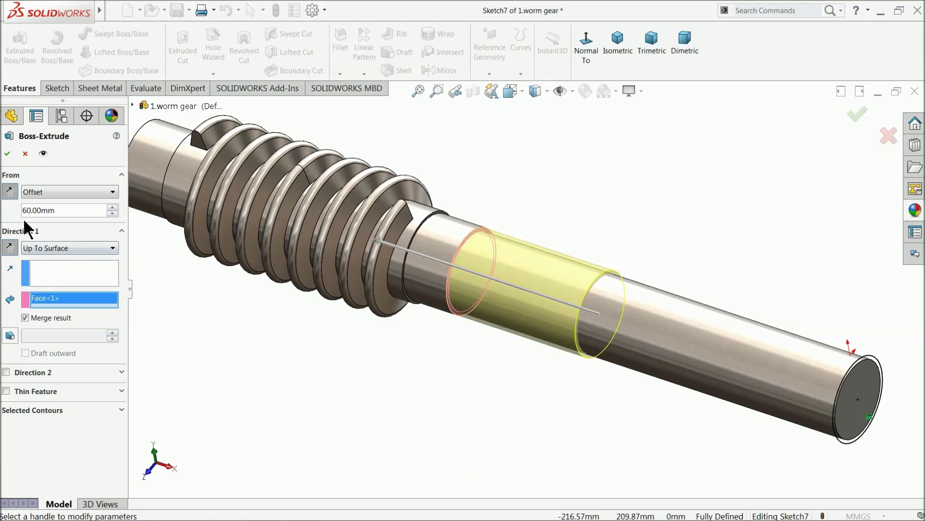
click(7, 155)
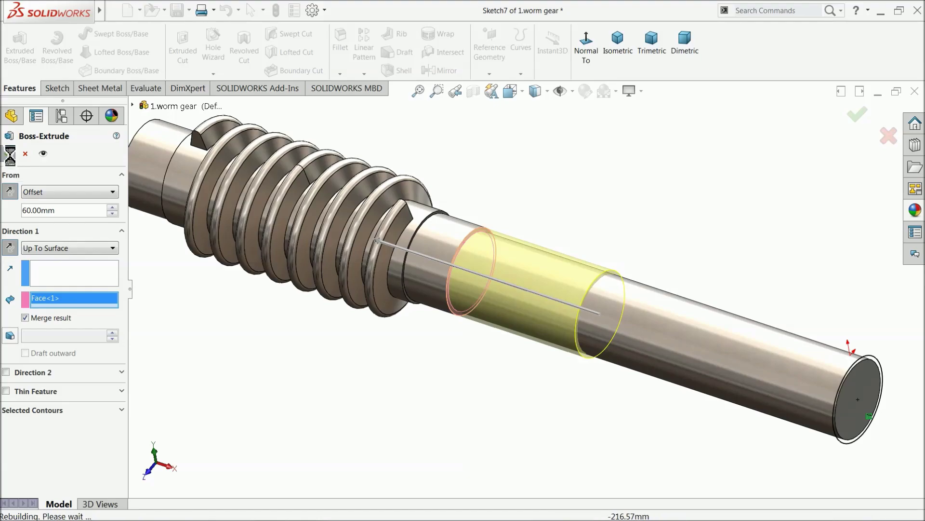
mouse_move(510, 365)
middle_down()
mouse_move(541, 355)
mouse_move(511, 365)
mouse_move(502, 351)
mouse_move(496, 359)
middle_up()
scroll(525, 362, up, 3)
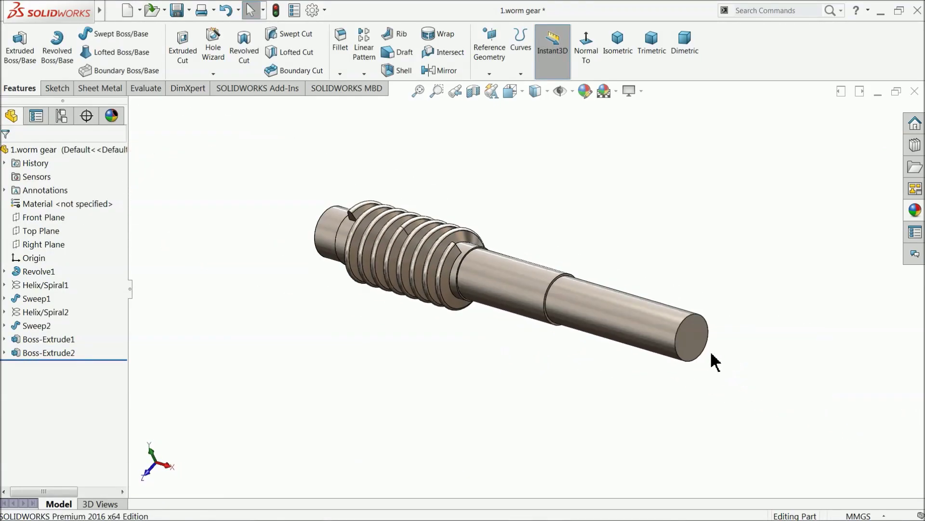
scroll(710, 360, down, 5)
Sketch on the flat end face, viewed normal, with a vertical centerline down to the centre
click(616, 326)
click(648, 293)
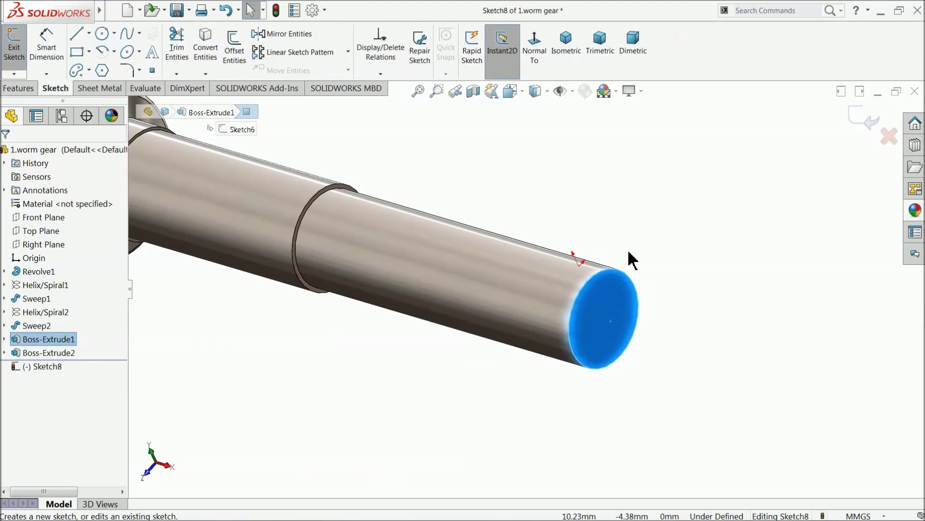
click(533, 51)
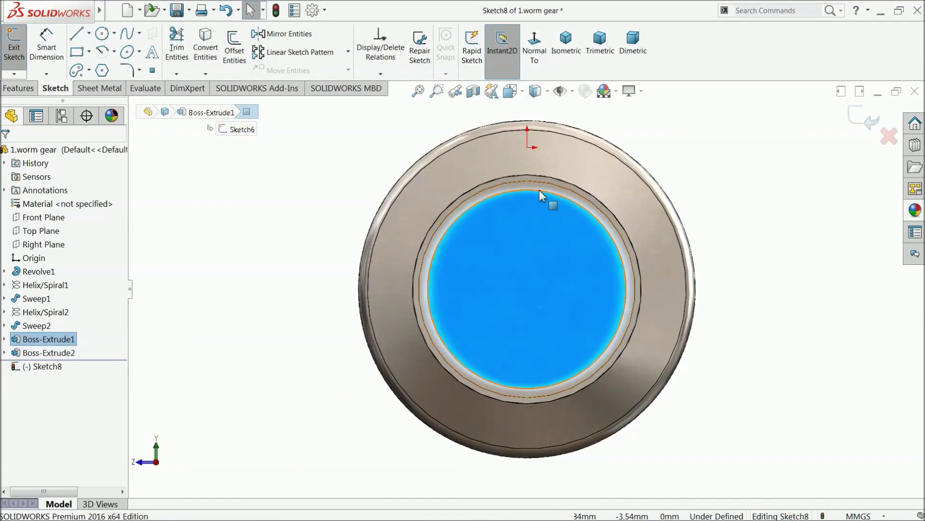
click(89, 32)
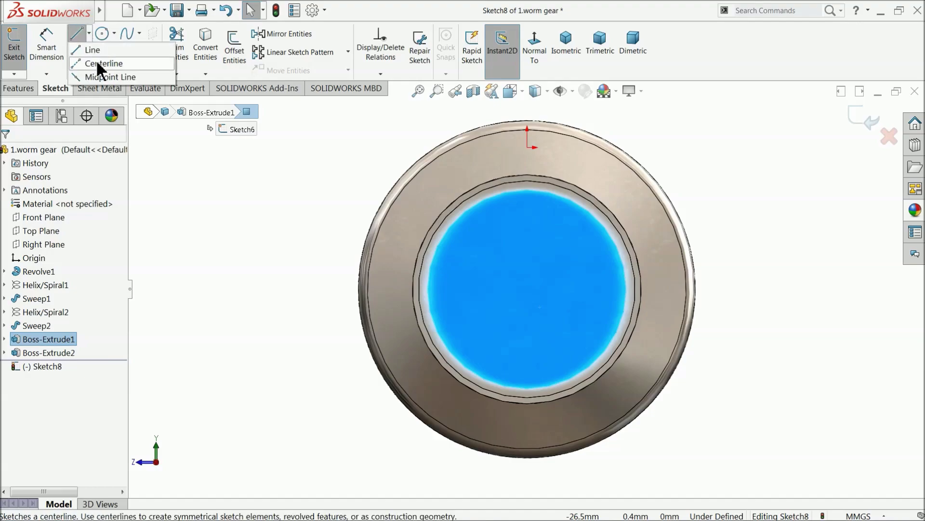
click(96, 62)
scroll(469, 193, down, 3)
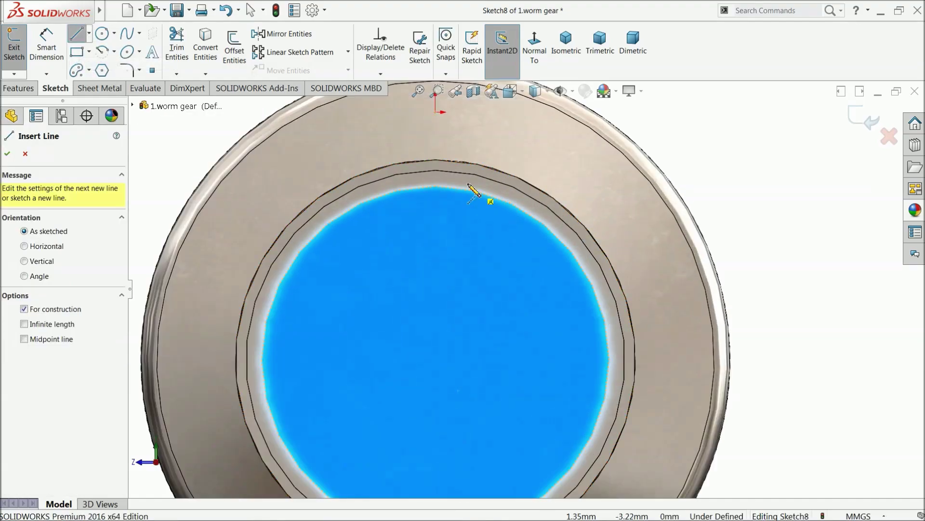
click(436, 112)
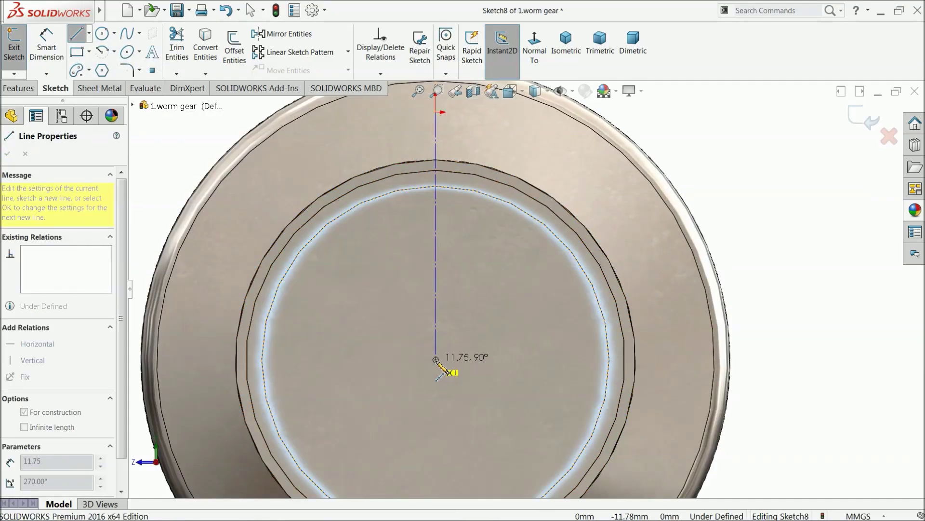
click(435, 359)
right_click(478, 330)
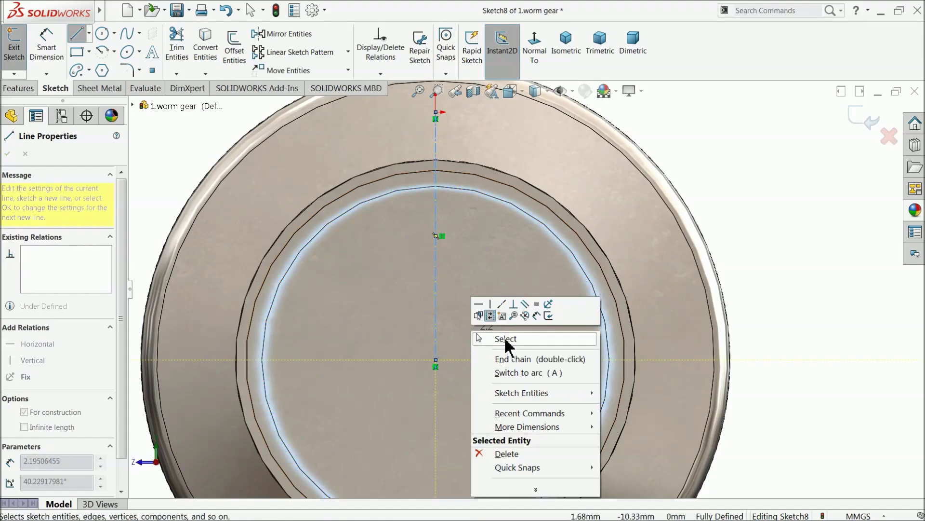
click(480, 338)
Draw a corner rectangle for the keyway near the top arc
click(77, 54)
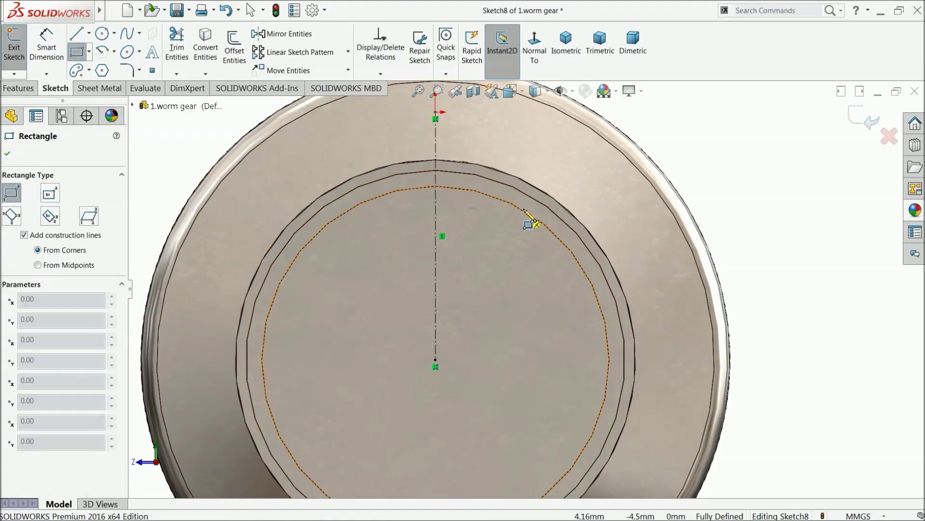
scroll(530, 219, down, 2)
click(349, 177)
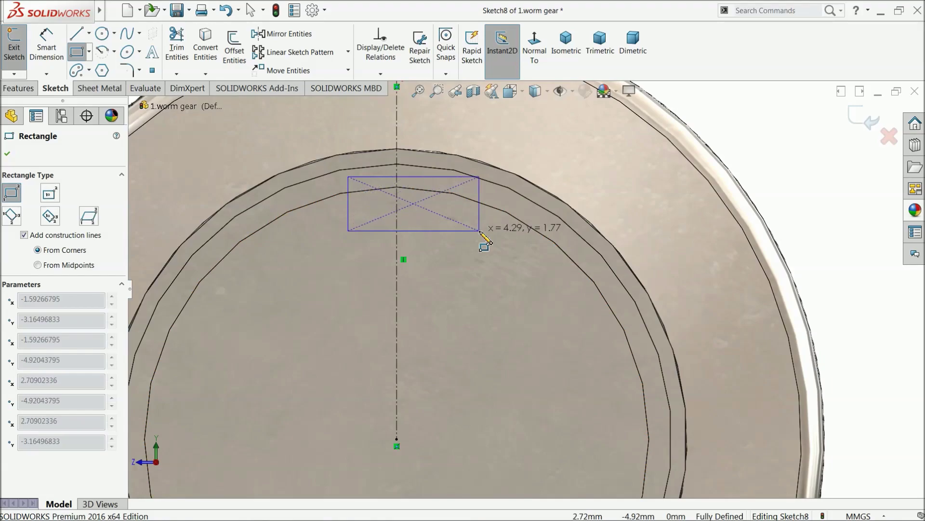
click(474, 224)
Dimension the keyway rectangle 3.25 wide and 1.50 high
click(56, 61)
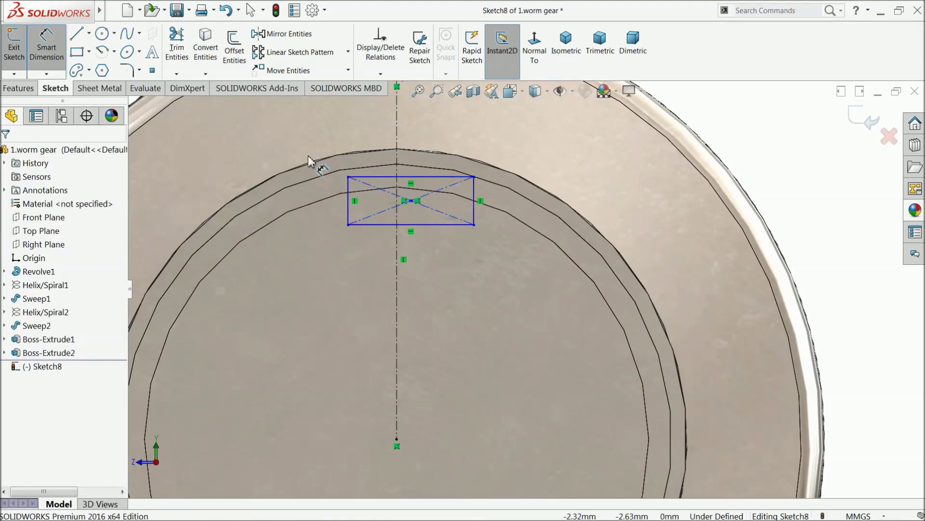
click(410, 177)
click(422, 133)
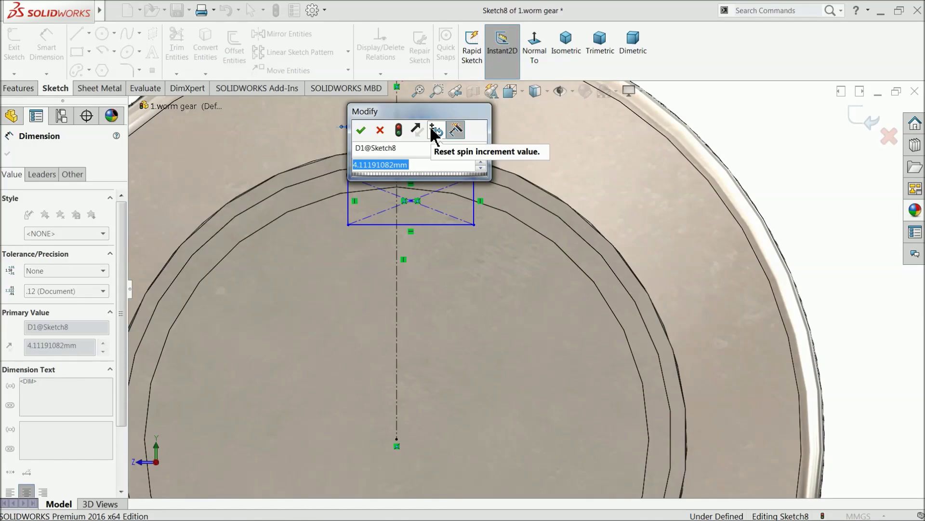
text(3.25)
key(Return)
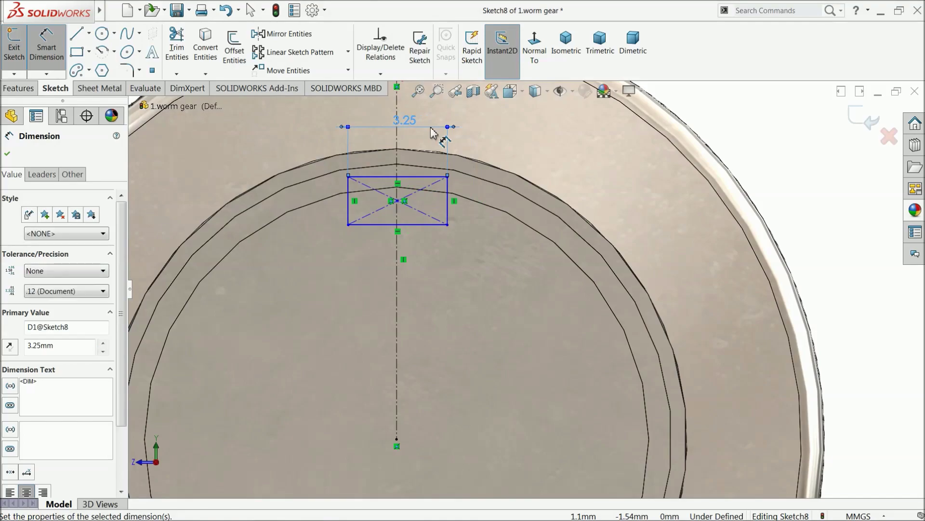
click(448, 203)
click(492, 205)
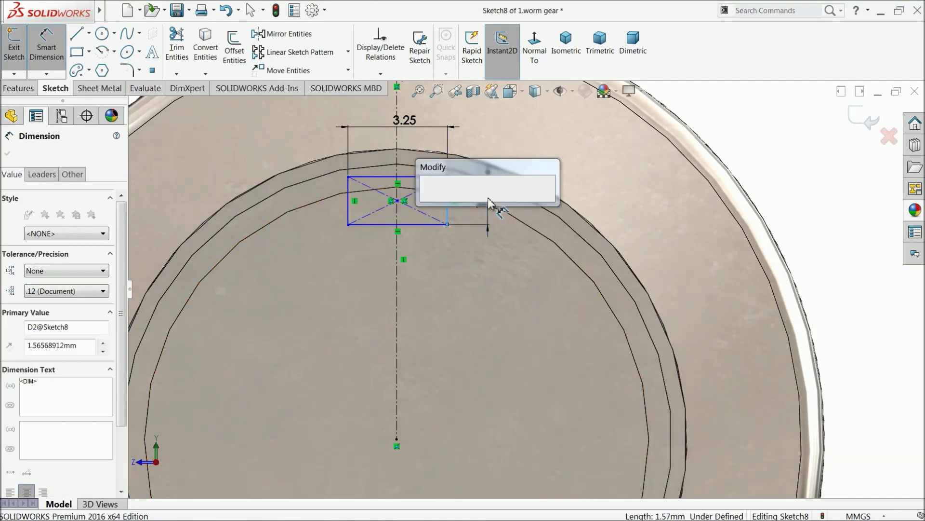
text(1.5)
key(Return)
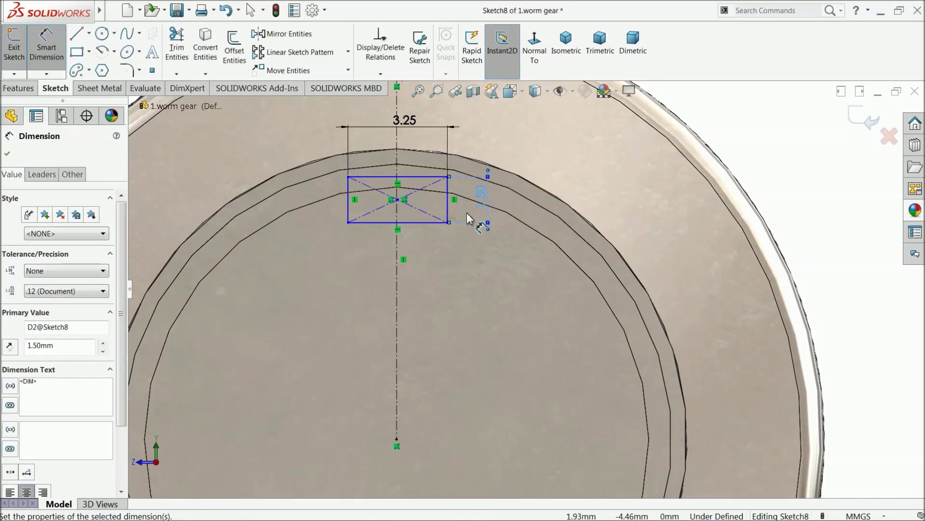
scroll(398, 229, down, 2)
scroll(398, 229, down, 3)
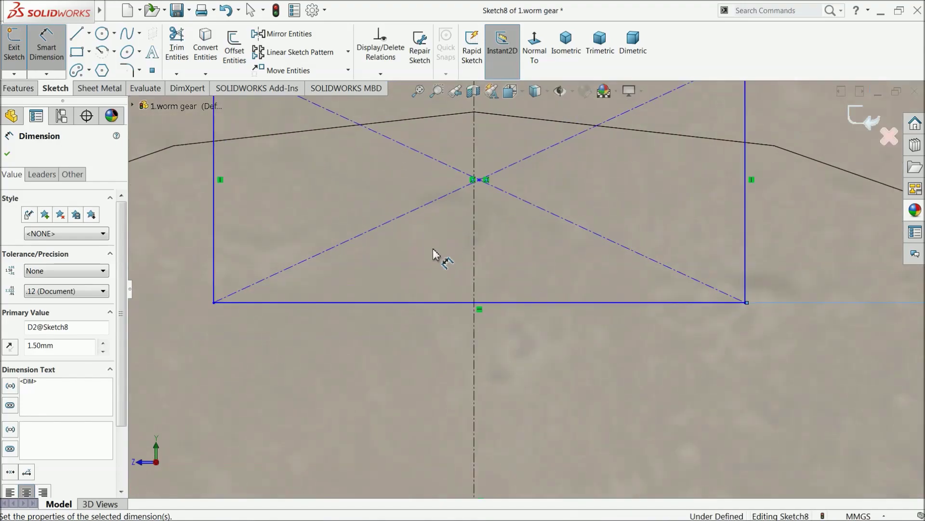
click(7, 153)
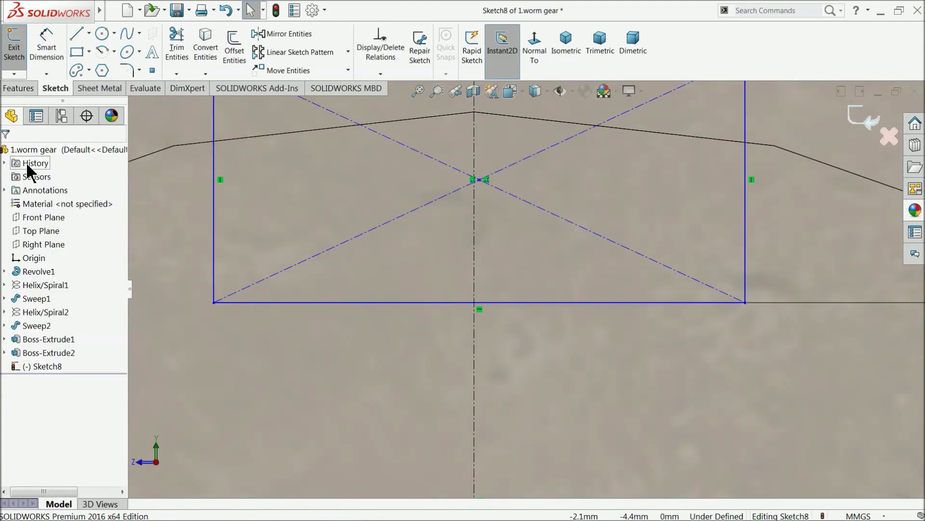
Center the rectangle on the vertical centerline with a relation
click(475, 212)
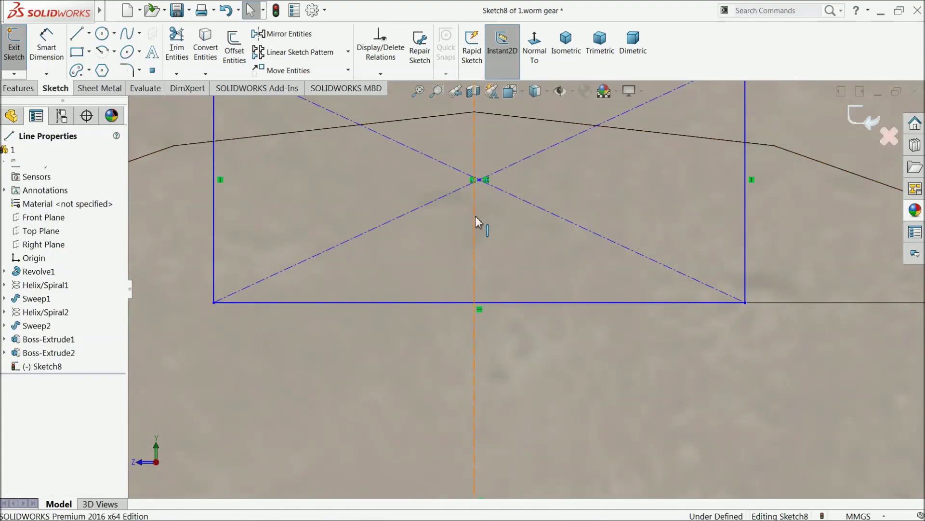
ctrl+click(480, 179)
click(519, 146)
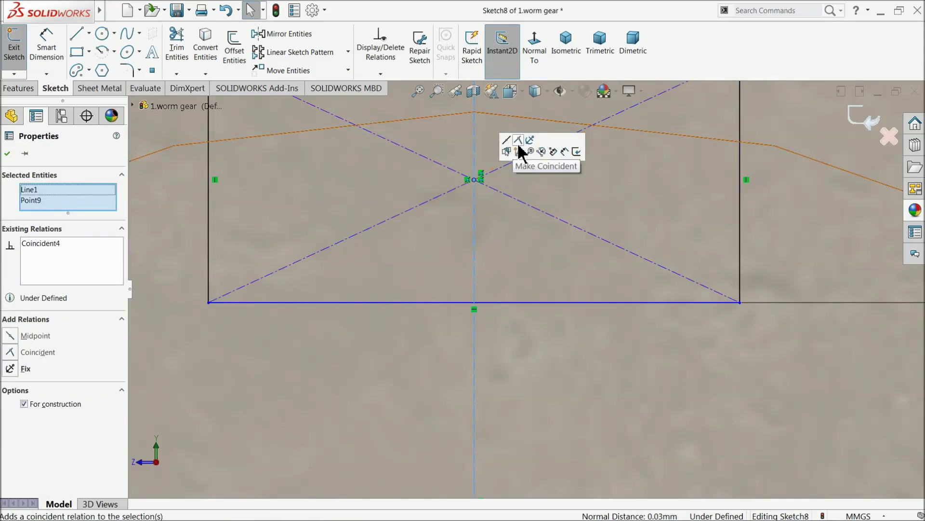
click(7, 153)
scroll(528, 233, up, 3)
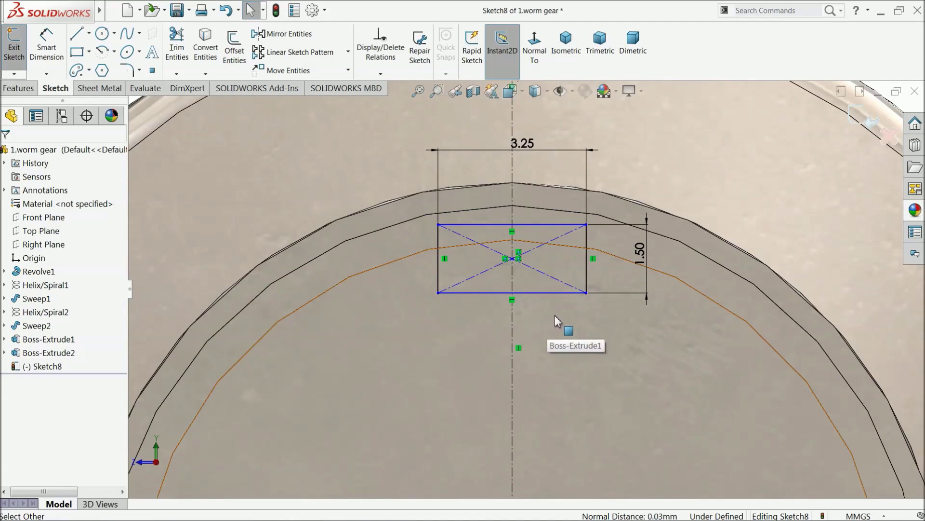
Dimension the rectangle's bottom edge 7.05 mm from the shaft centre
click(46, 45)
scroll(615, 324, up, 3)
scroll(540, 400, down, 1)
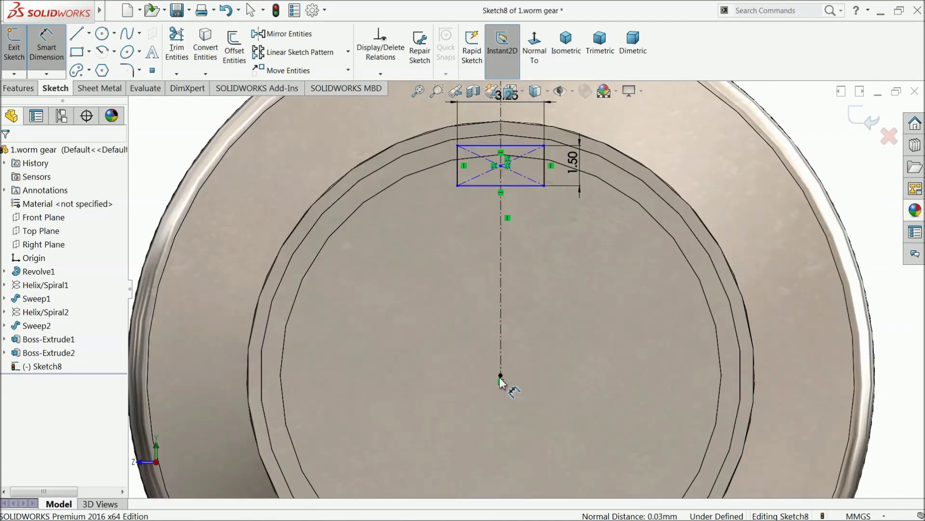
click(500, 377)
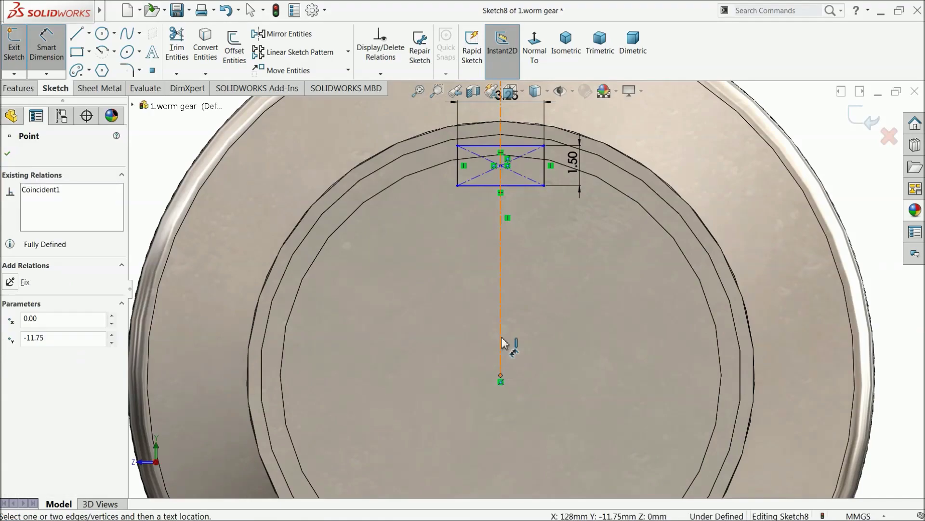
click(512, 186)
click(422, 264)
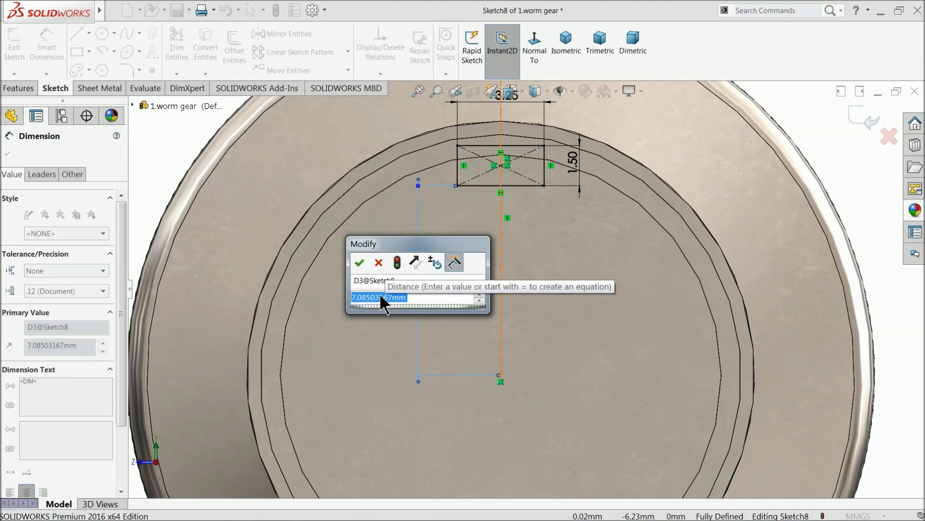
text(7.0)
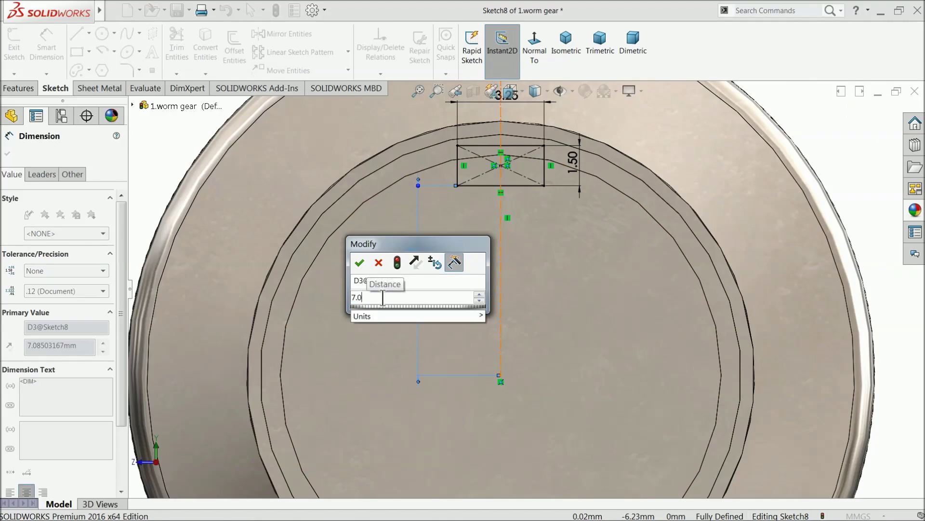
text(5)
key(Return)
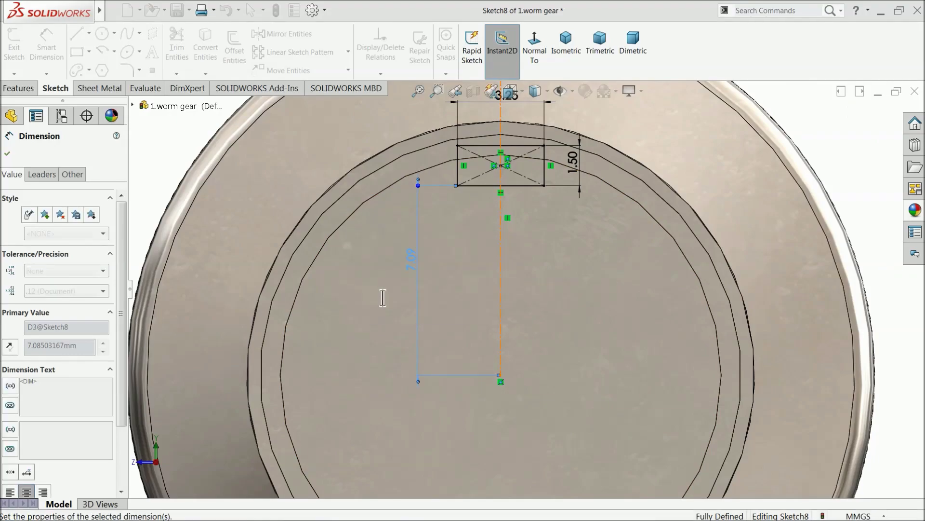
scroll(542, 198, down, 1)
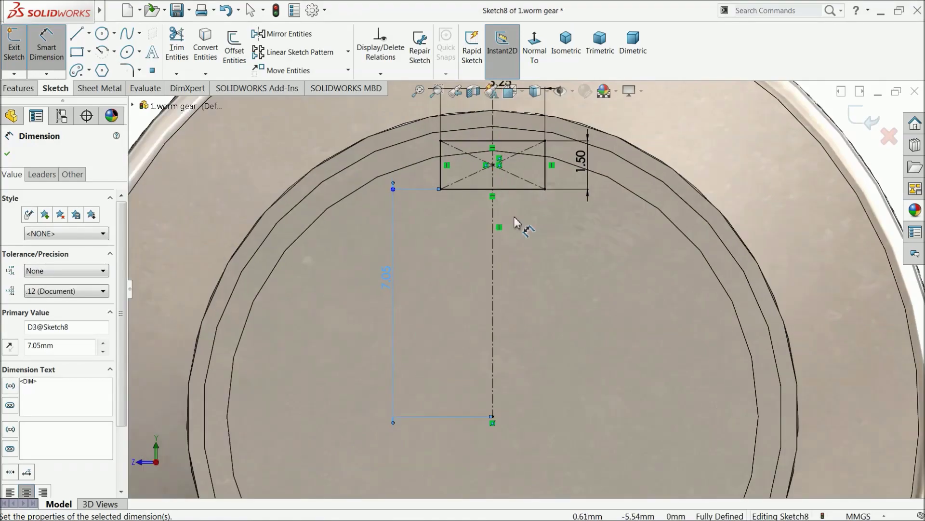
click(8, 154)
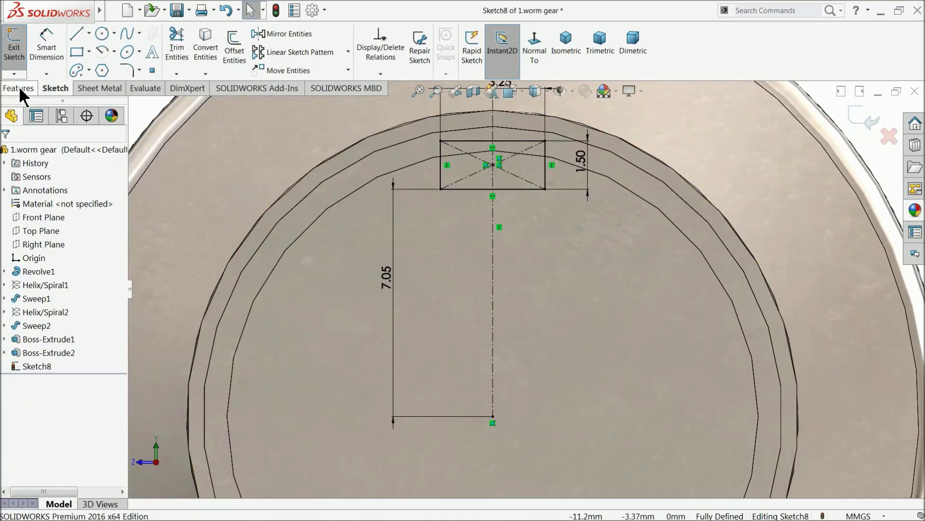
click(18, 88)
Cut the keyway sketch 20 mm deep Blind as Cut-Extrude1, then orbit to the threaded end
click(182, 50)
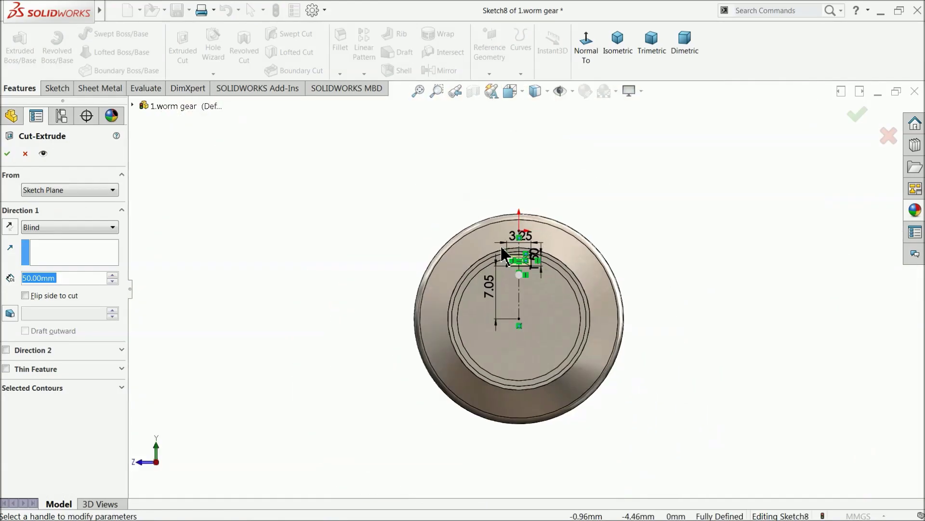
scroll(619, 357, down, 4)
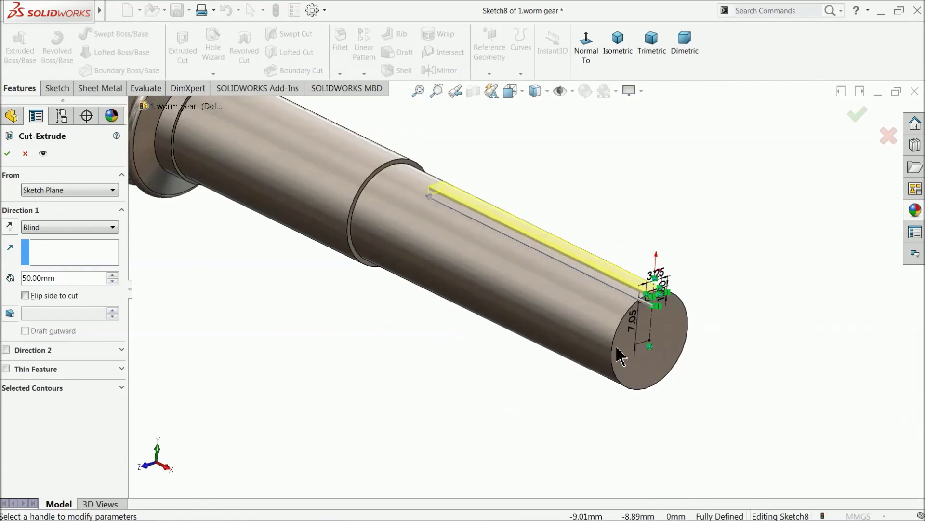
scroll(589, 320, down, 3)
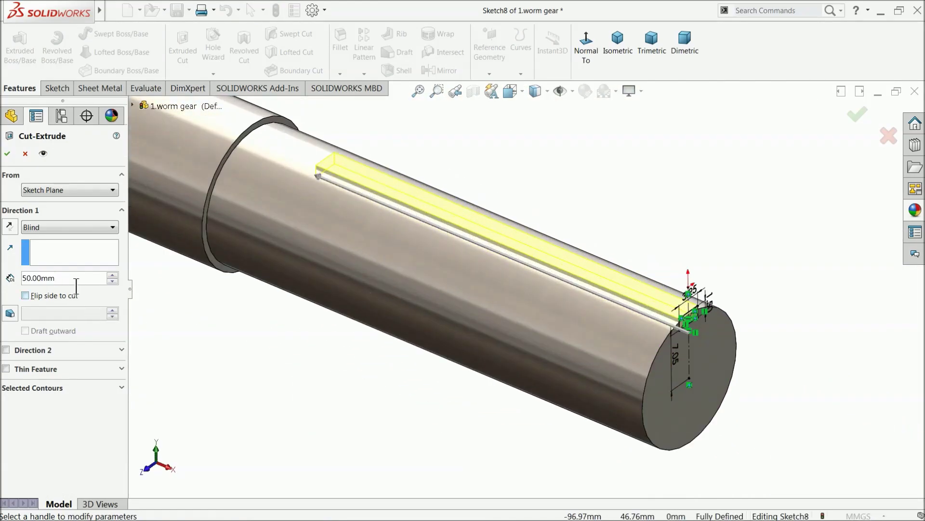
click(112, 281)
click(113, 281)
click(112, 281)
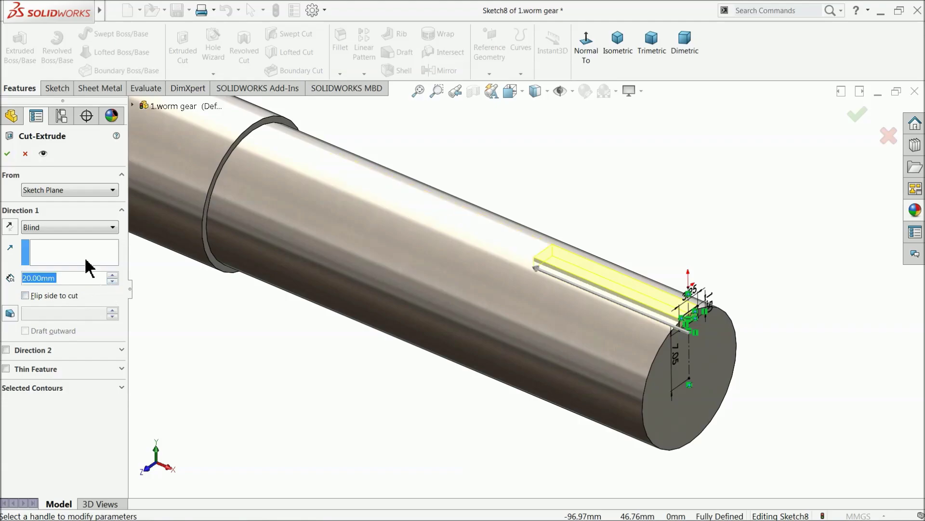
click(7, 153)
scroll(559, 343, up, 2)
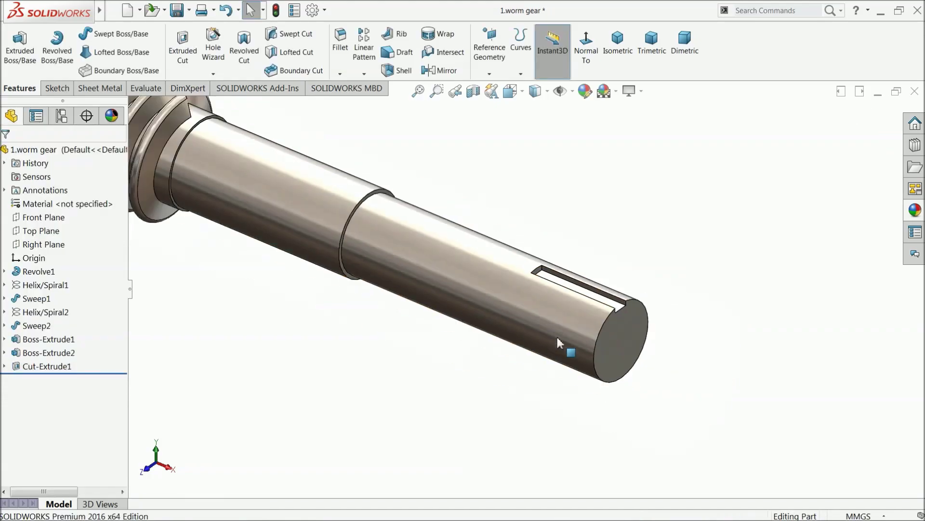
scroll(559, 342, up, 3)
middle_drag(559, 342, 392, 274)
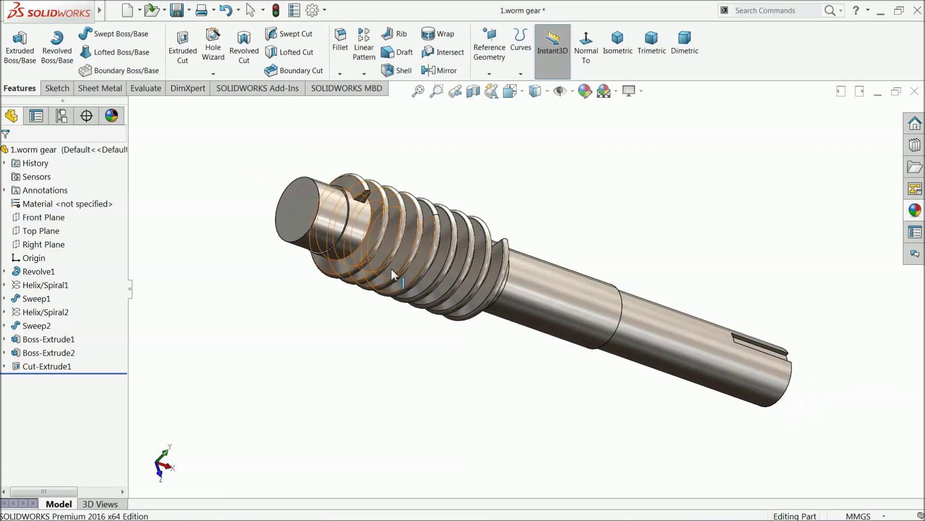
scroll(393, 274, down, 3)
Sketch on the threaded-end face, convert its edge, and extrude it 20 mm Blind
click(376, 219)
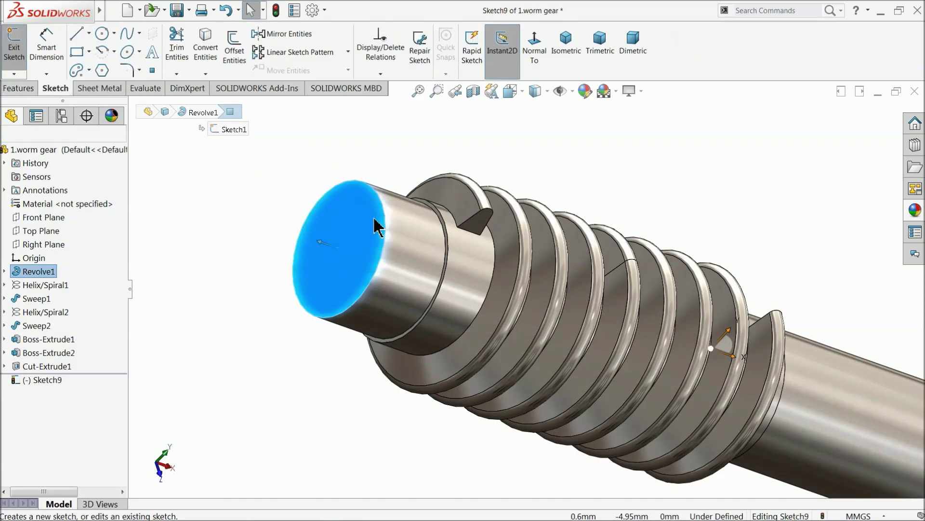
click(208, 62)
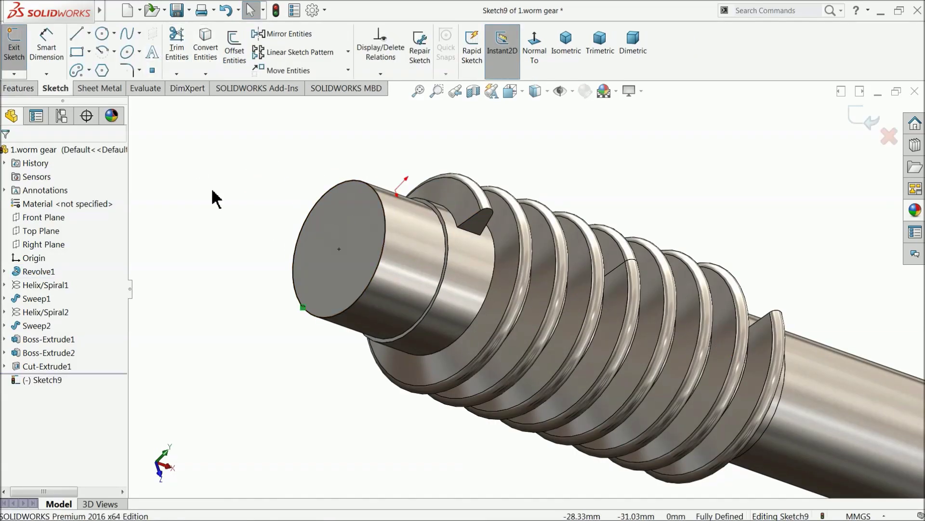
click(19, 88)
click(19, 51)
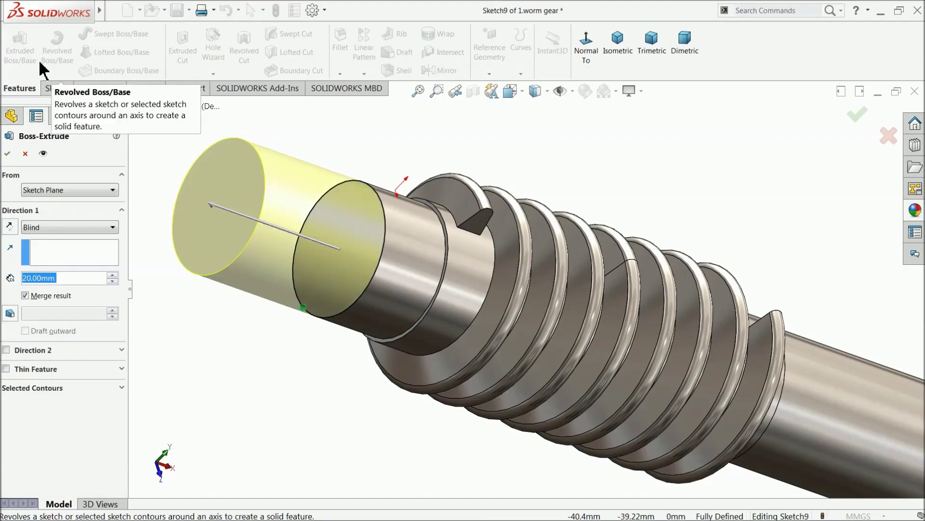
click(8, 153)
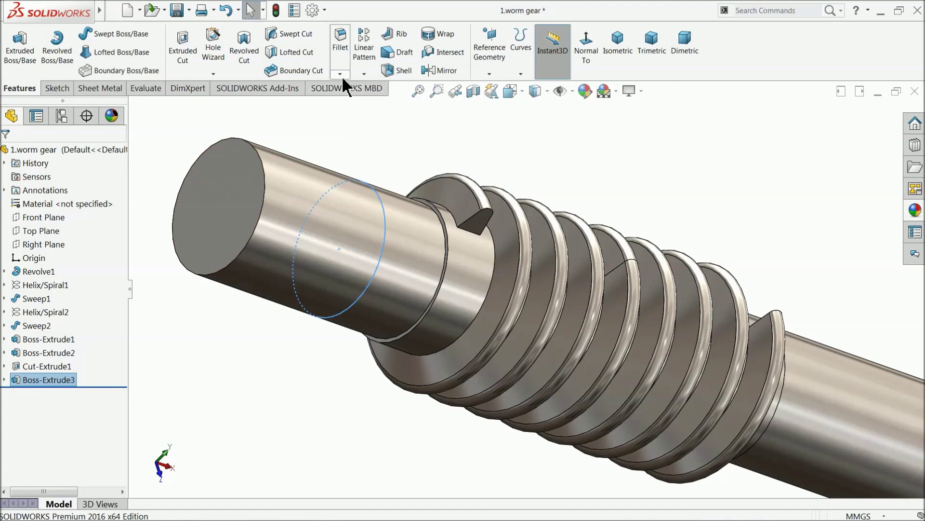
Chamfer the extension's end face 0.5 mm at 45° as Chamfer1
click(340, 73)
click(350, 99)
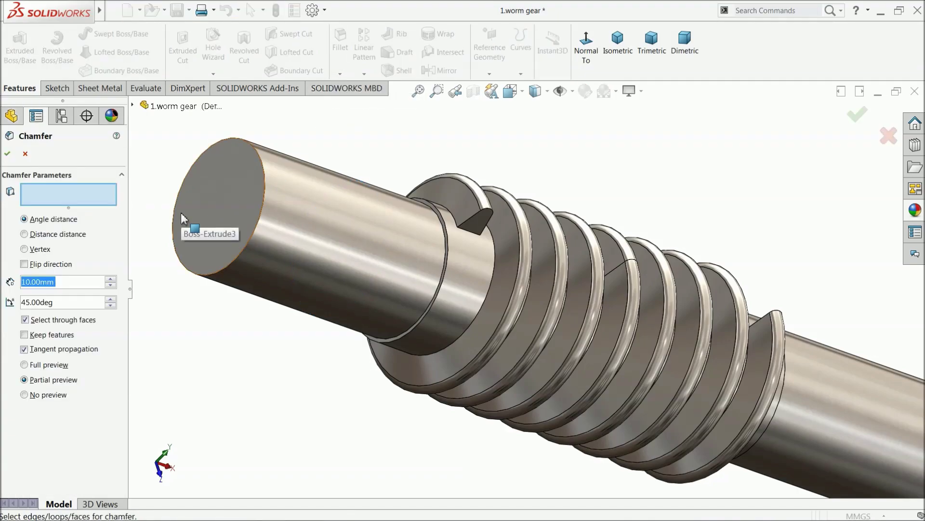
text(0.5)
key(Return)
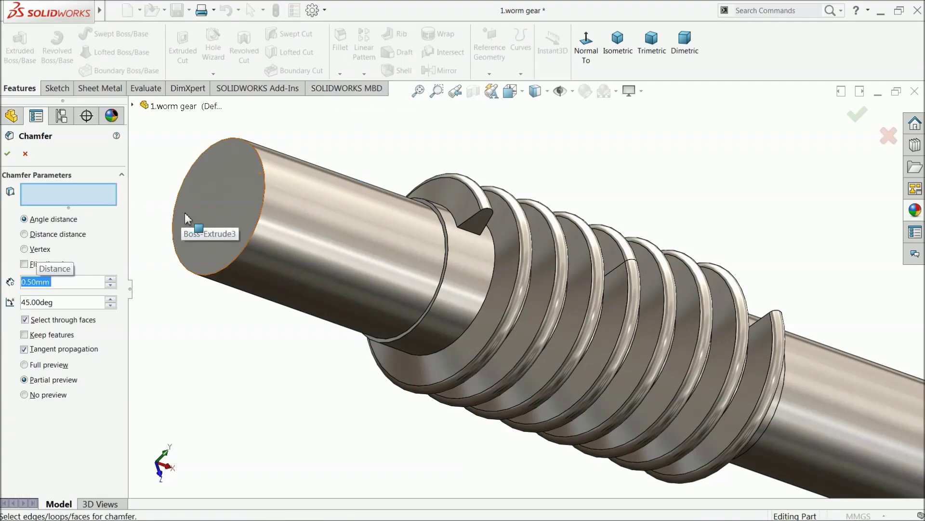
click(235, 235)
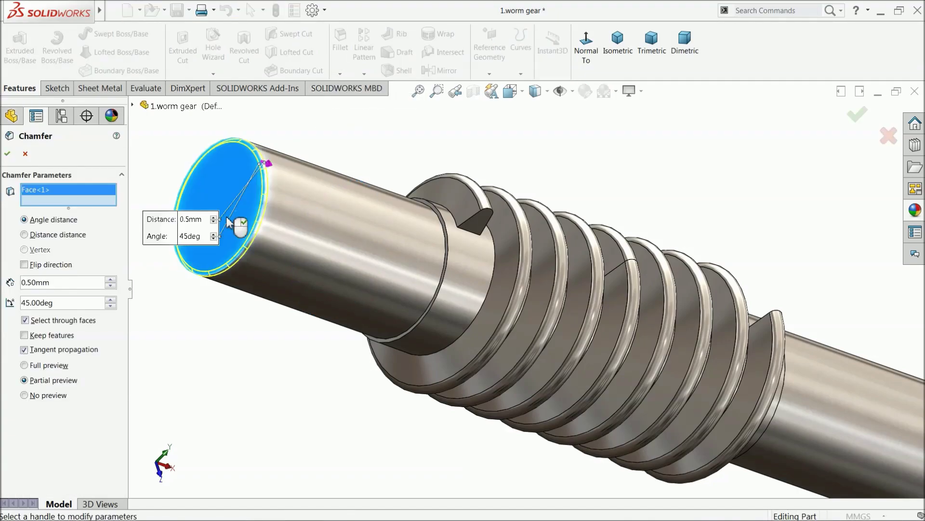
click(8, 153)
scroll(337, 265, up, 5)
middle_drag(356, 285, 337, 256)
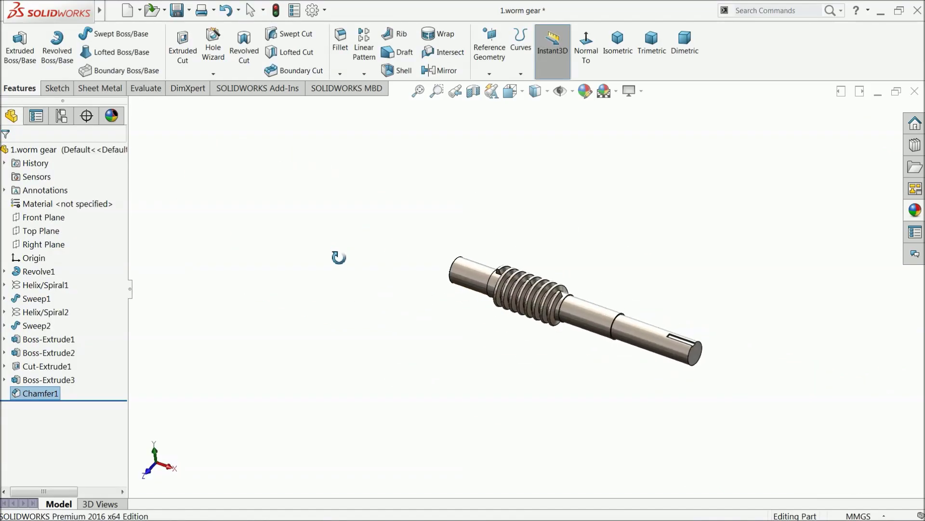
scroll(554, 362, down, 2)
middle_drag(554, 362, 553, 320)
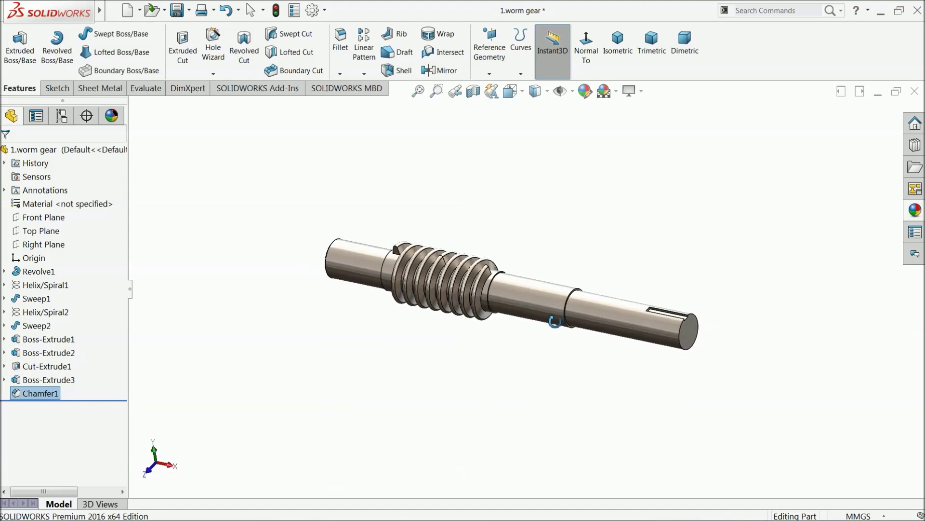
scroll(594, 295, down, 2)
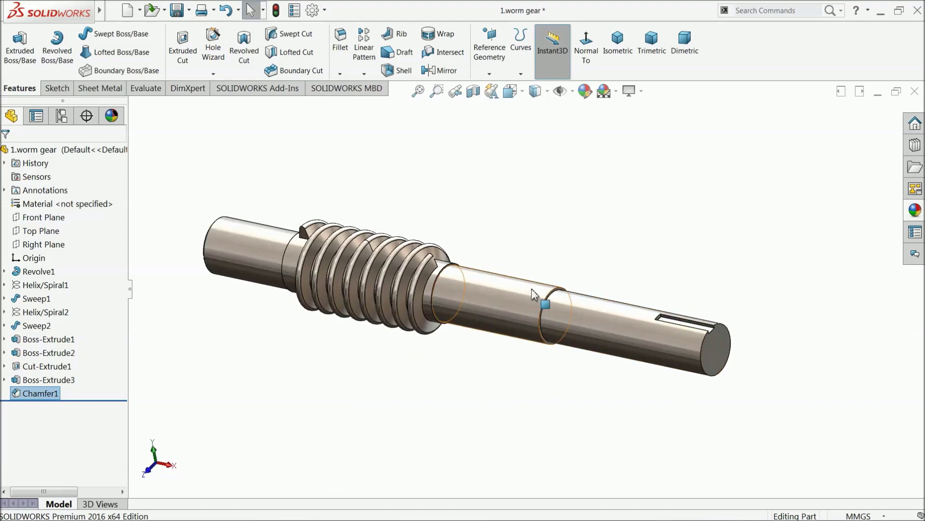
scroll(541, 308, down, 1)
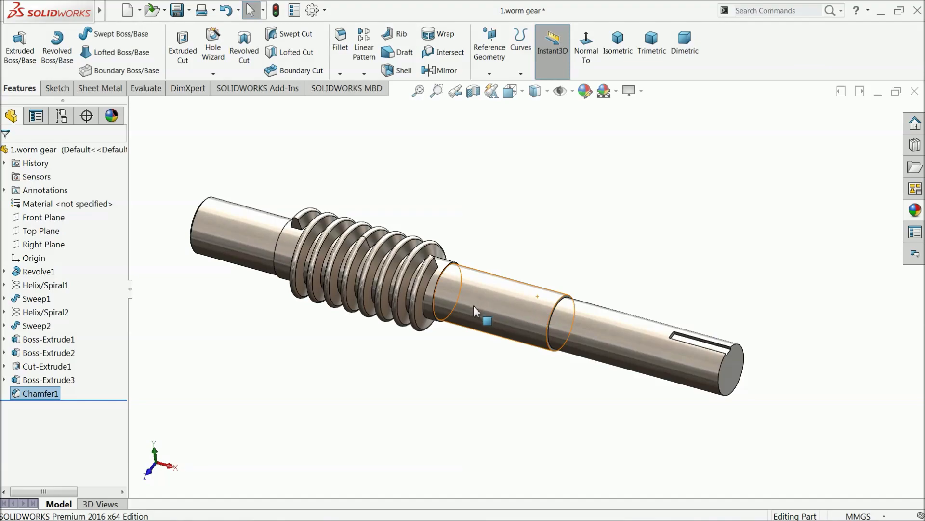
mouse_move(475, 311)
middle_down()
mouse_move(474, 302)
mouse_move(481, 314)
middle_up()
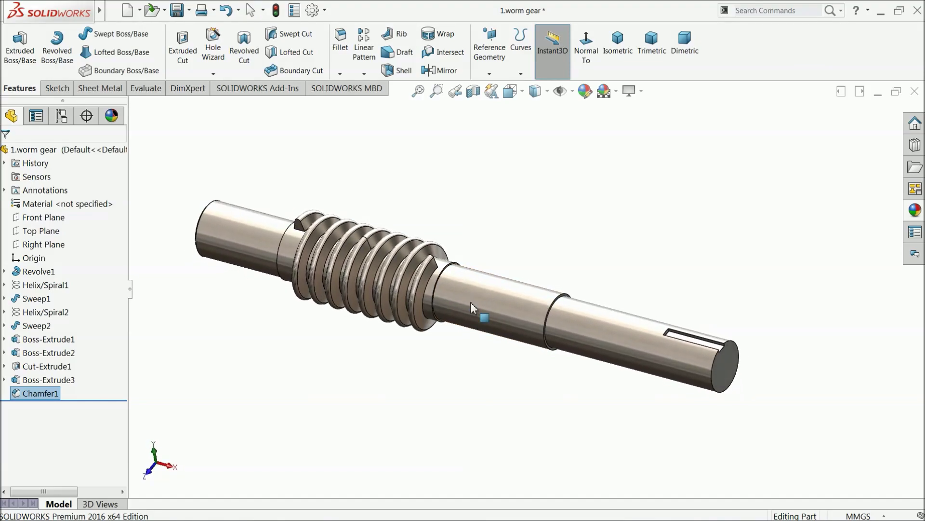
Save the part to the Desktop, creating a new folder named 'Worm gear'
click(179, 13)
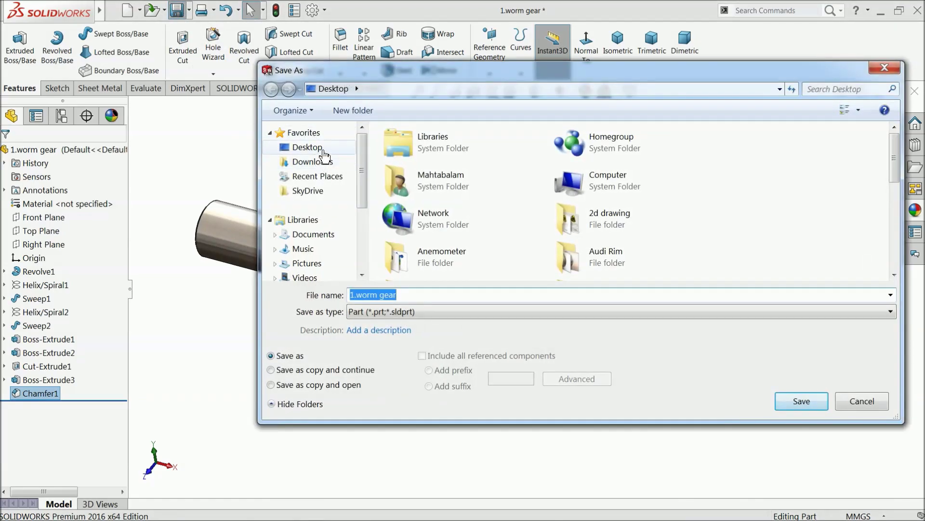
click(353, 110)
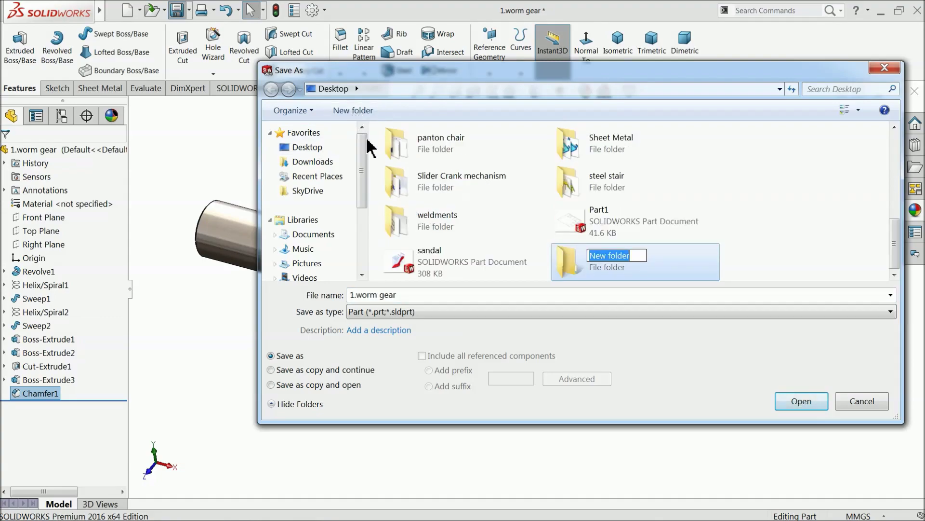
text(Worm gear)
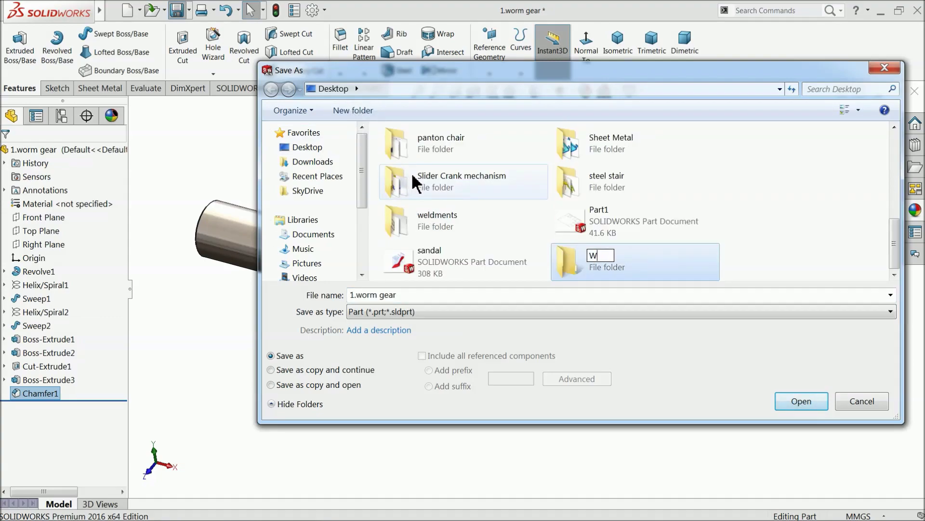
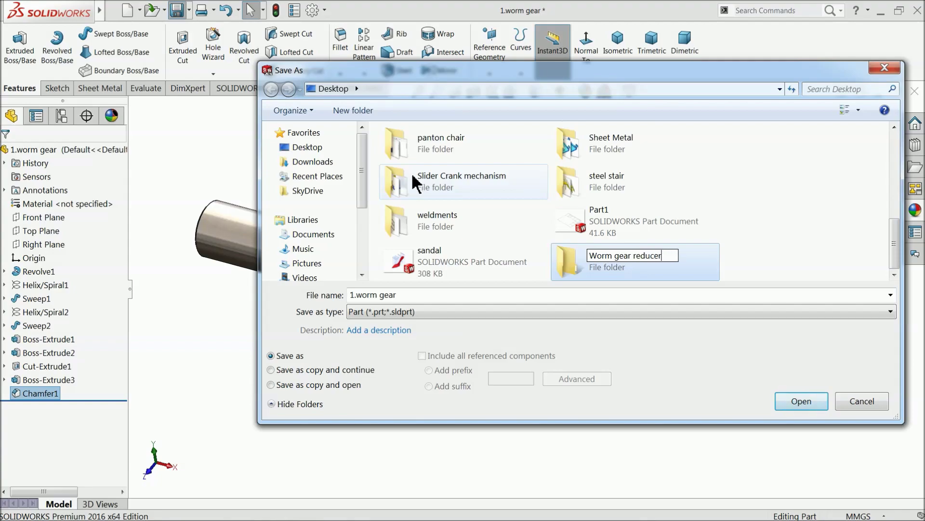
Name the new folder 'Worm gear reducer' and save the worm gear part as 1.worm gear inside it
key(Return)
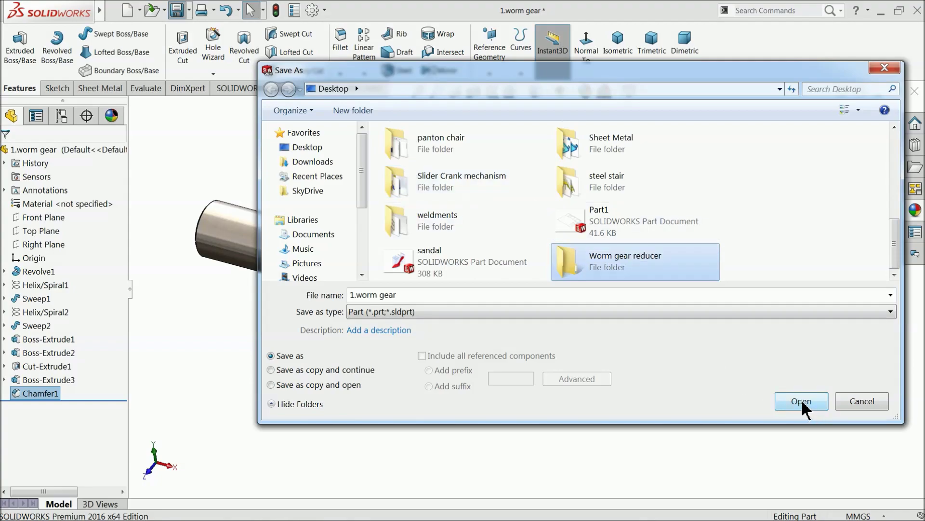
double_click(612, 276)
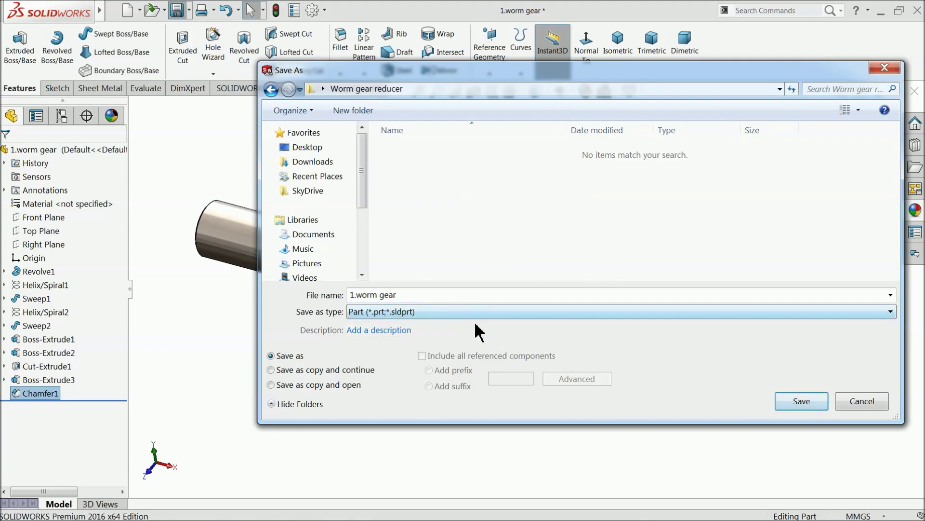
click(801, 401)
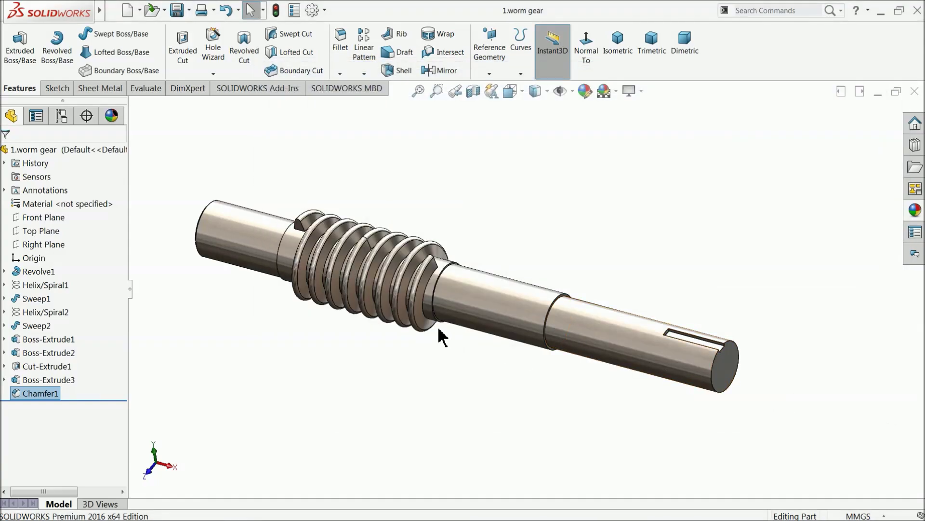
scroll(427, 313, up, 2)
middle_drag(412, 296, 419, 309)
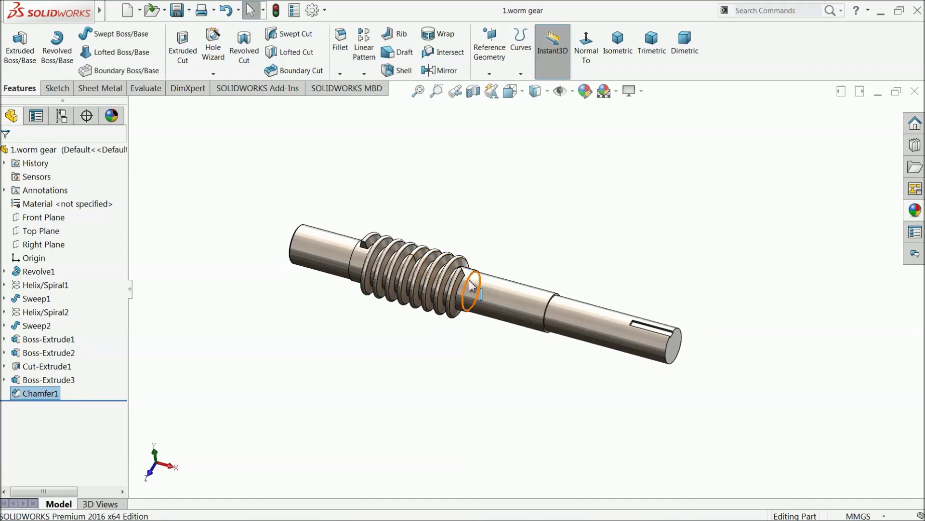
scroll(465, 311, down, 2)
scroll(419, 339, down, 2)
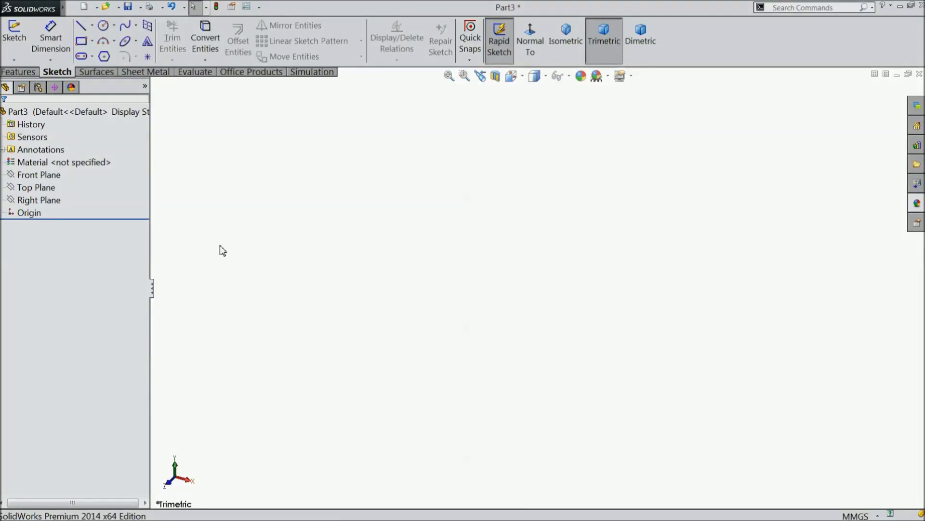
Start a Front Plane sketch with two concentric circles centred on the origin
click(48, 174)
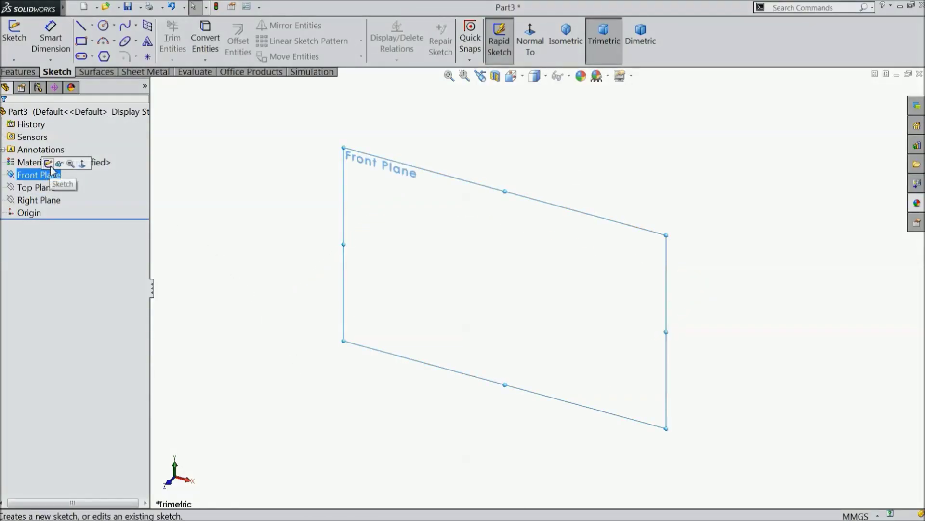
click(49, 164)
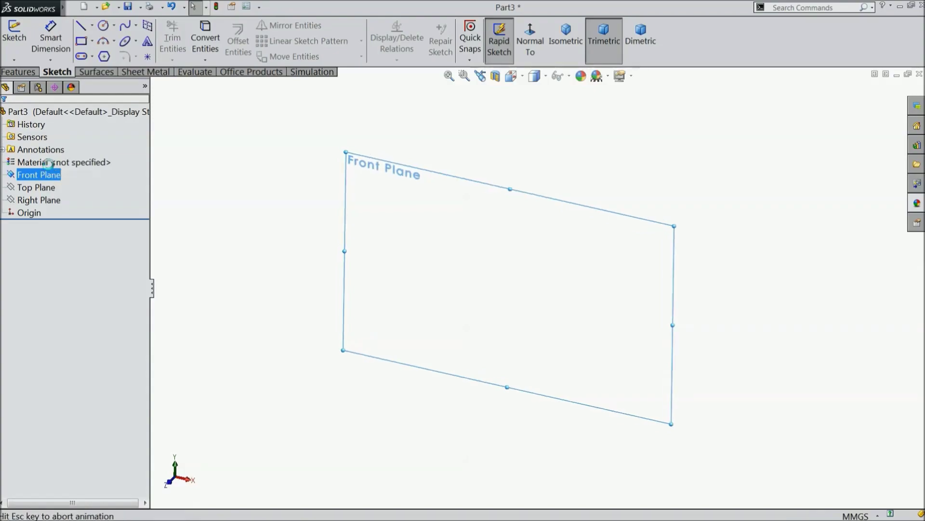
click(104, 26)
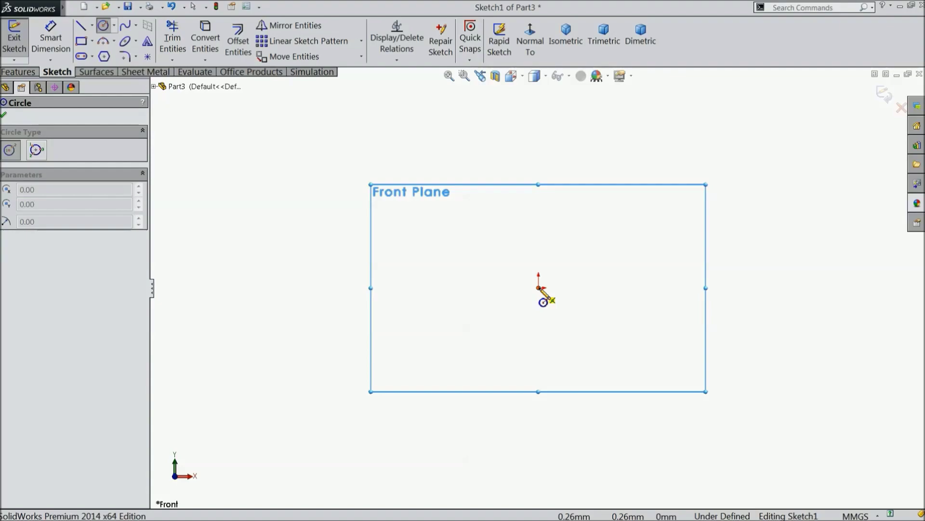
drag(543, 301, 381, 182)
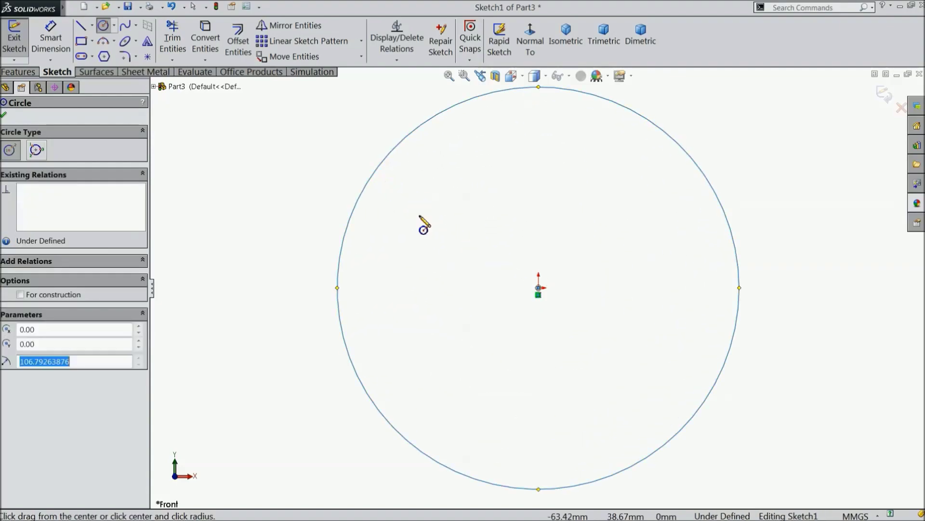
drag(543, 302, 475, 244)
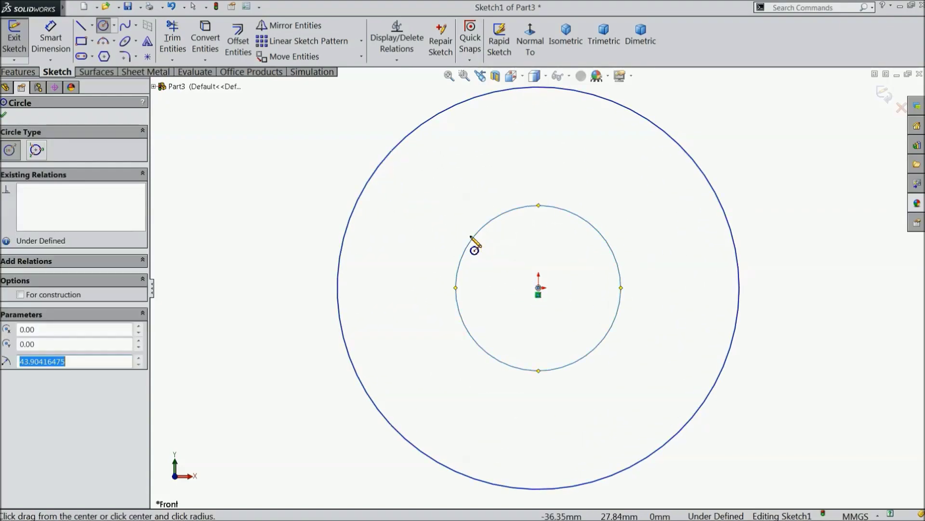
Dimension the outer circle to Ø87 and the inner circle to Ø30
click(66, 47)
click(340, 262)
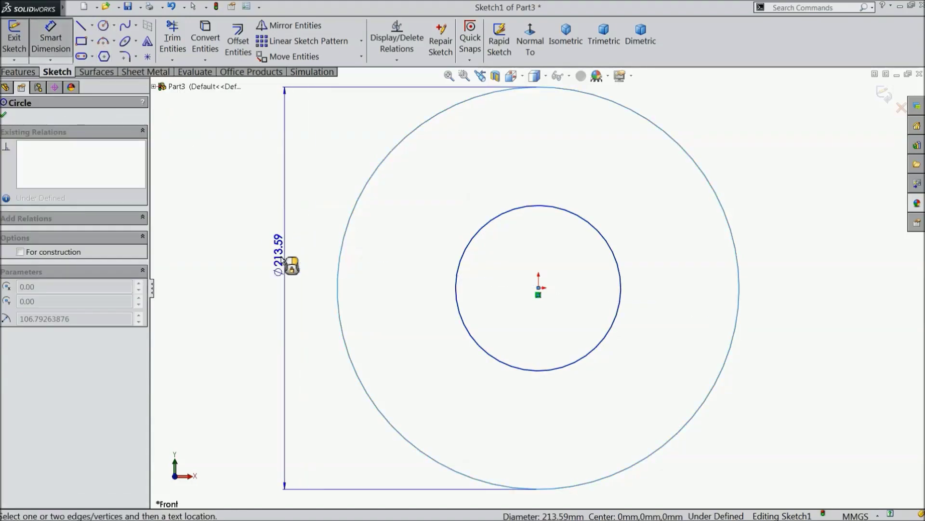
click(282, 260)
text(8)
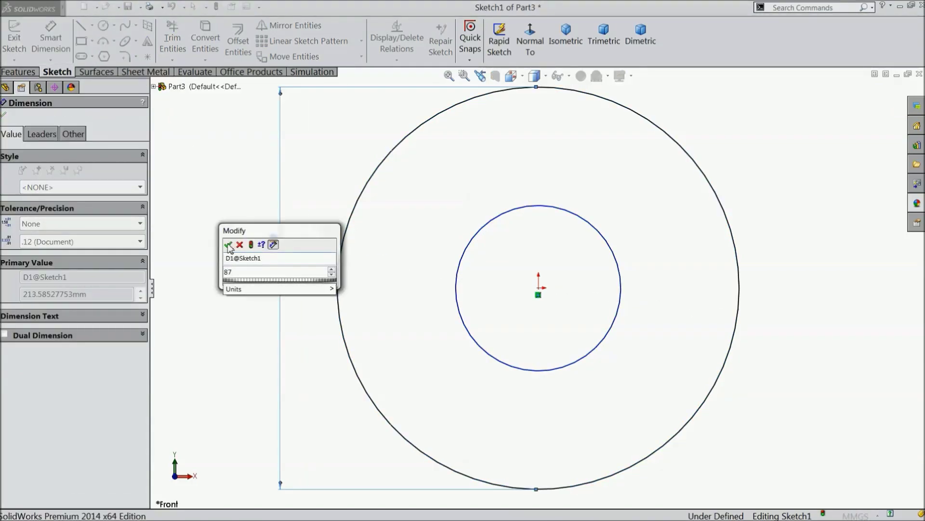
text(7)
click(228, 245)
click(458, 277)
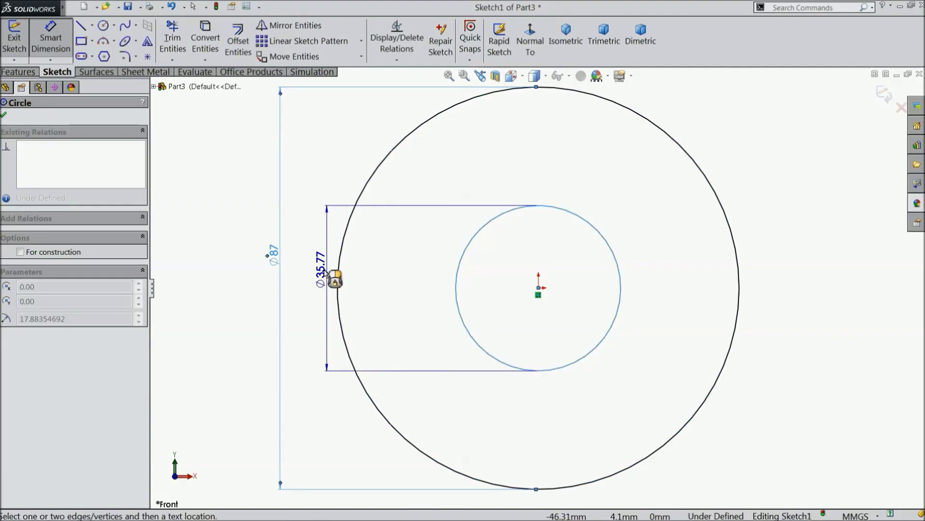
click(320, 273)
click(268, 258)
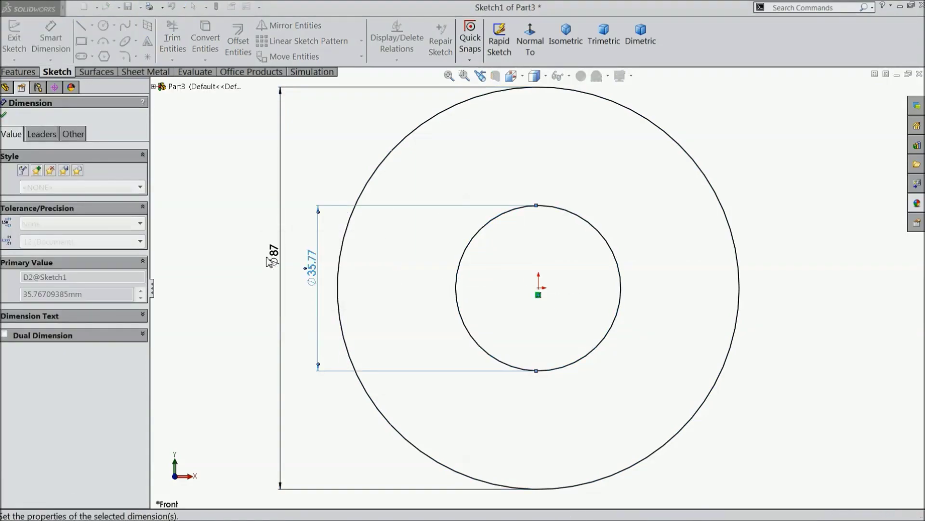
Draw a vertical construction centerline rising from the origin
click(92, 26)
click(103, 55)
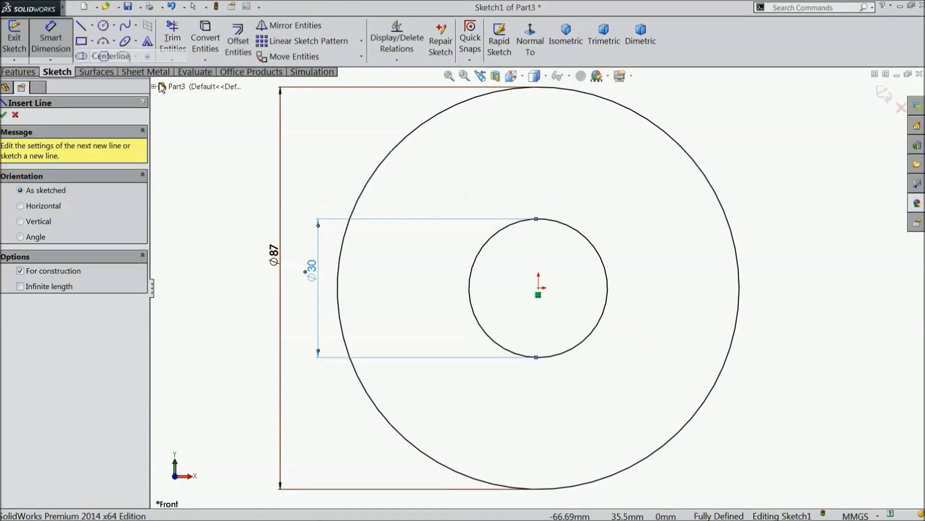
click(539, 288)
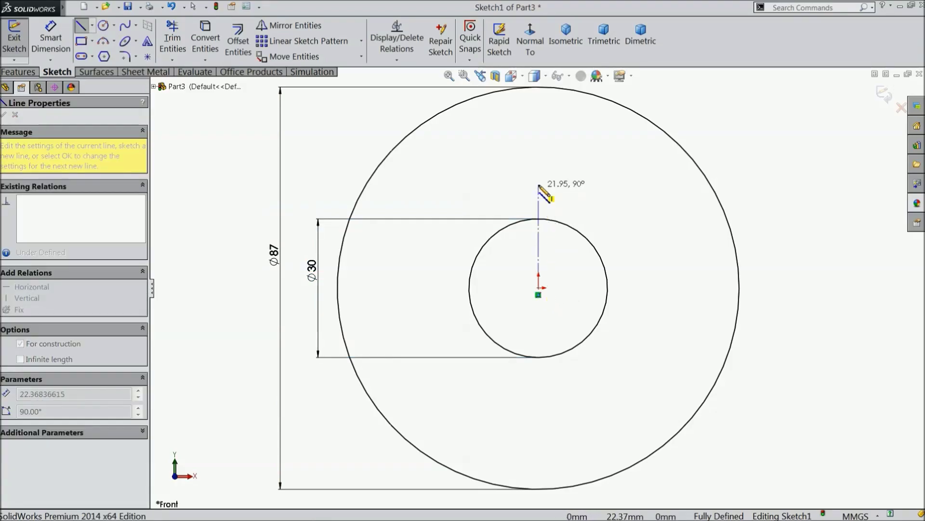
right_click(567, 183)
click(594, 94)
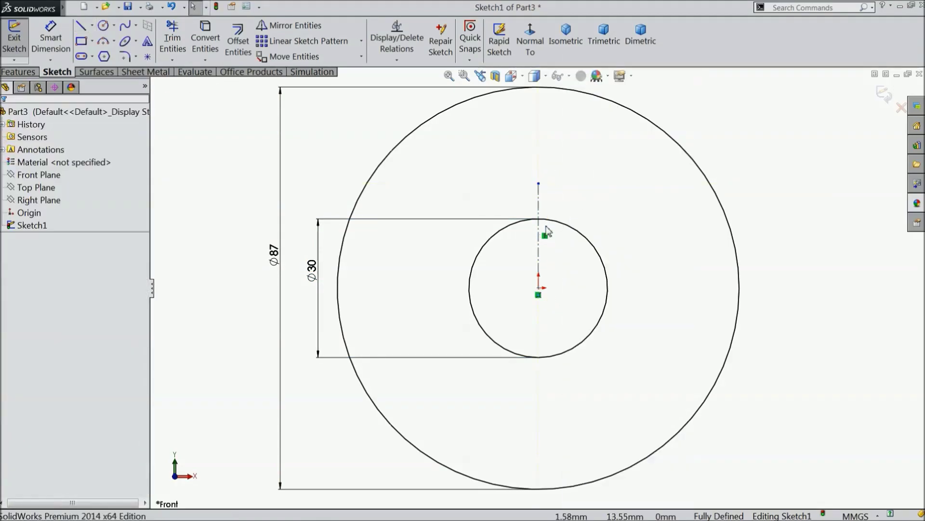
scroll(543, 231, down, 4)
Draw a rectangle straddling the vertical centerline for the keyway
click(81, 42)
scroll(585, 268, down, 3)
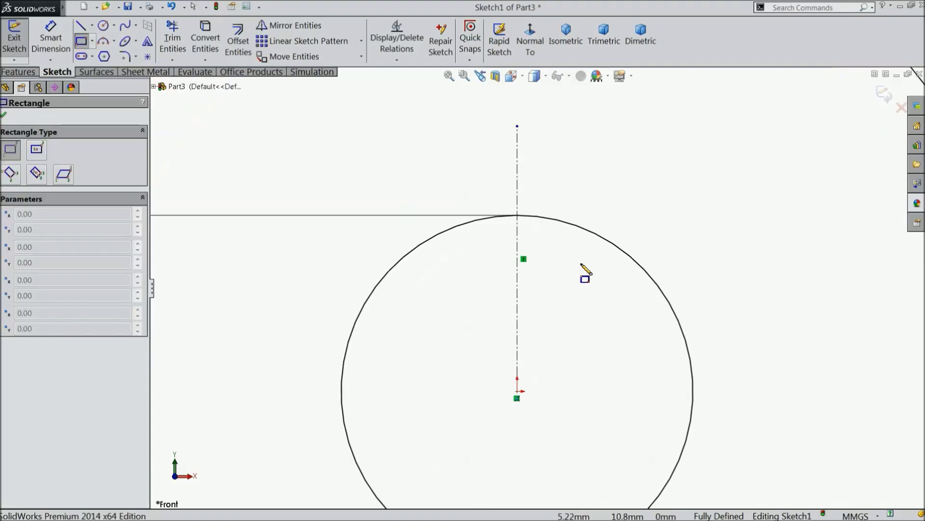
click(431, 163)
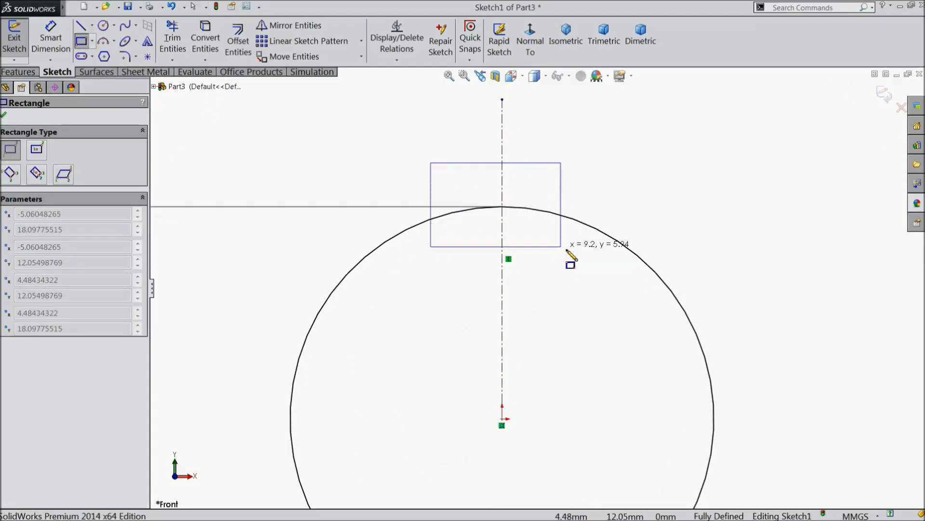
click(576, 253)
right_click(615, 111)
click(627, 122)
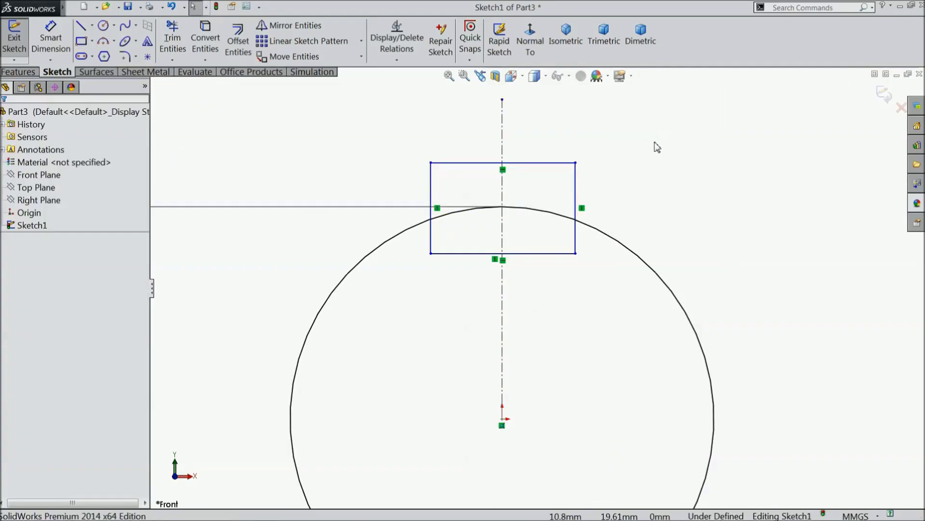
Make the rectangle 10 mm wide with its sides symmetric about the centerline
click(51, 39)
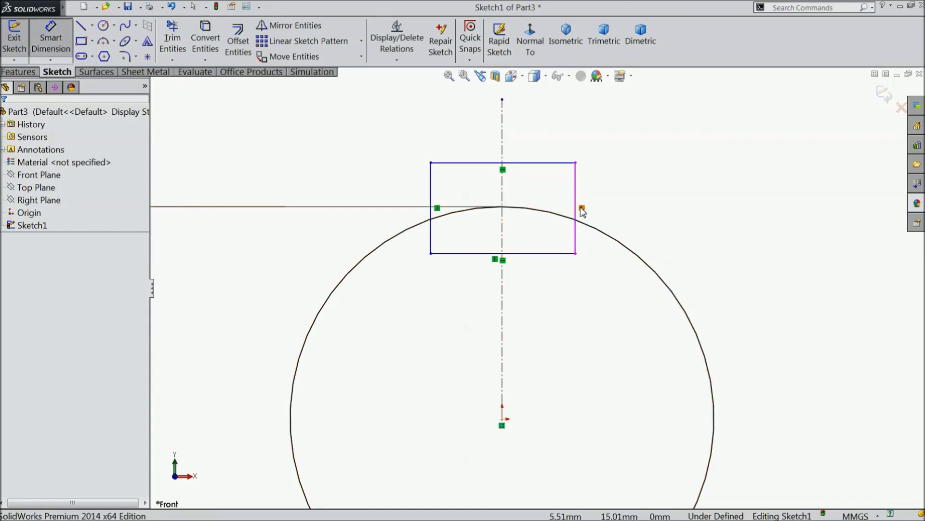
click(514, 167)
click(480, 138)
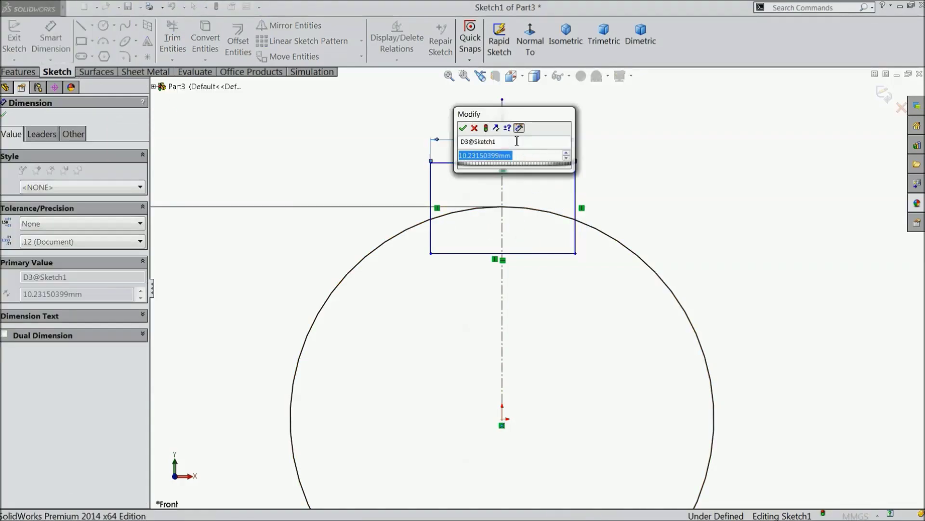
text(10)
click(462, 129)
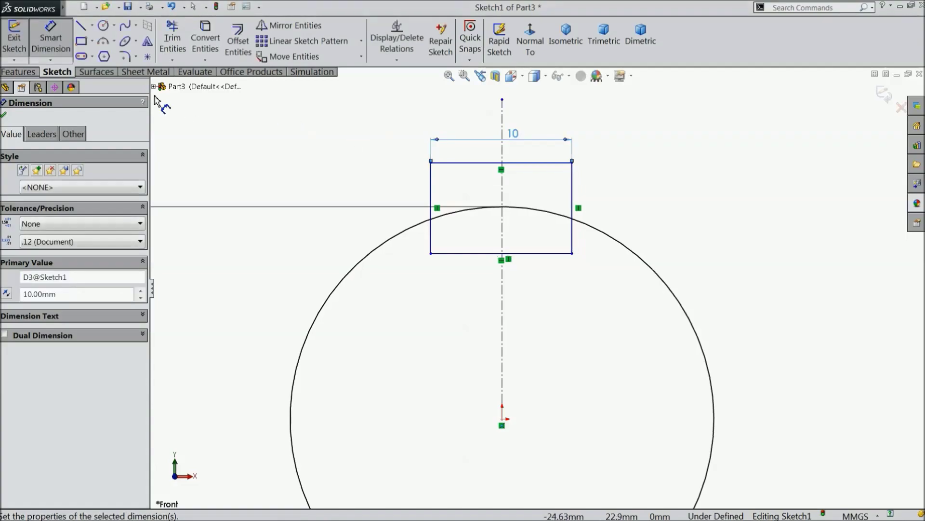
click(572, 198)
ctrl+click(503, 193)
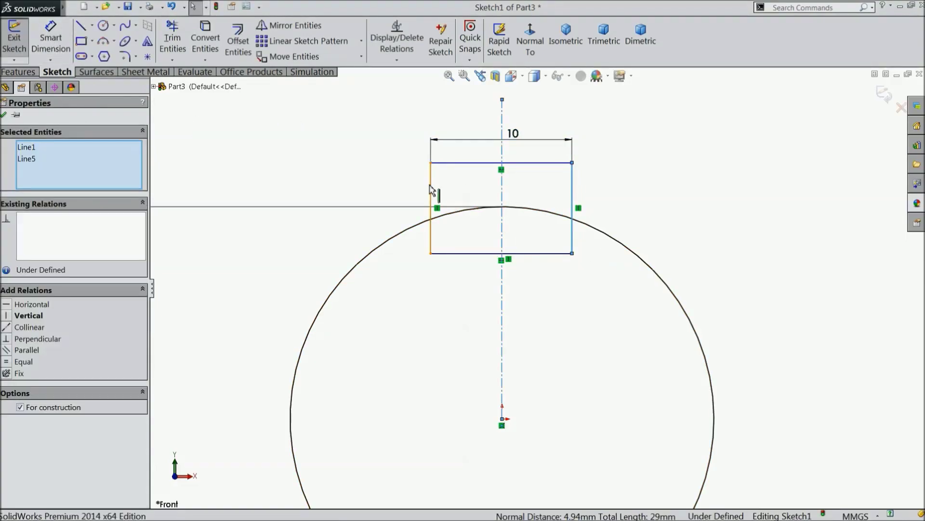
ctrl+click(431, 189)
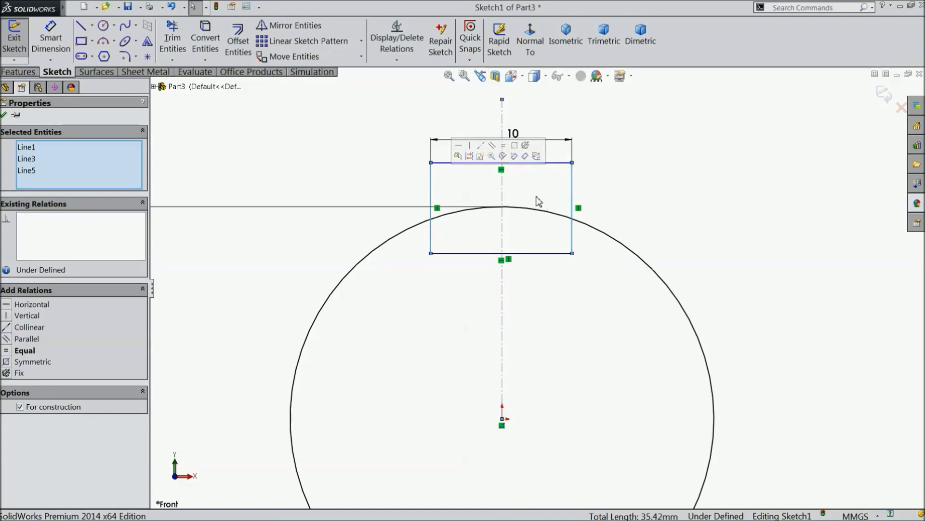
click(514, 145)
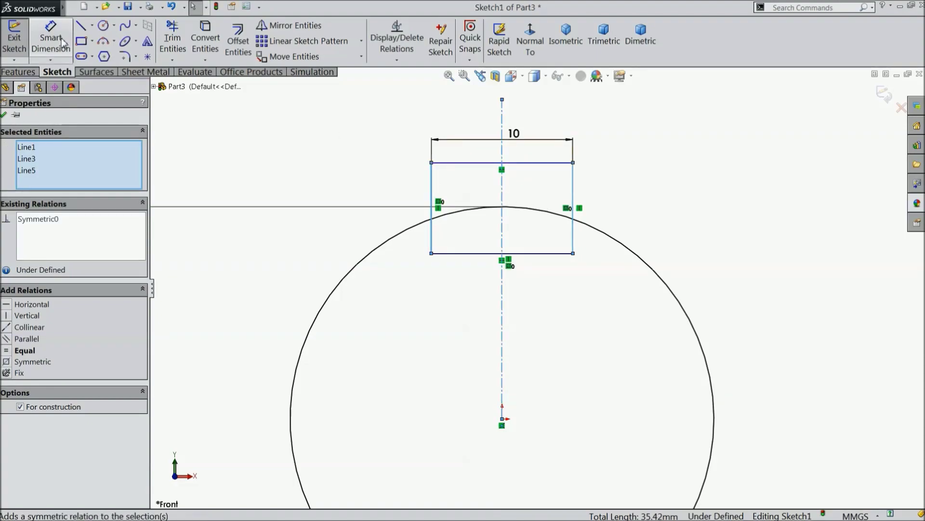
key(Escape)
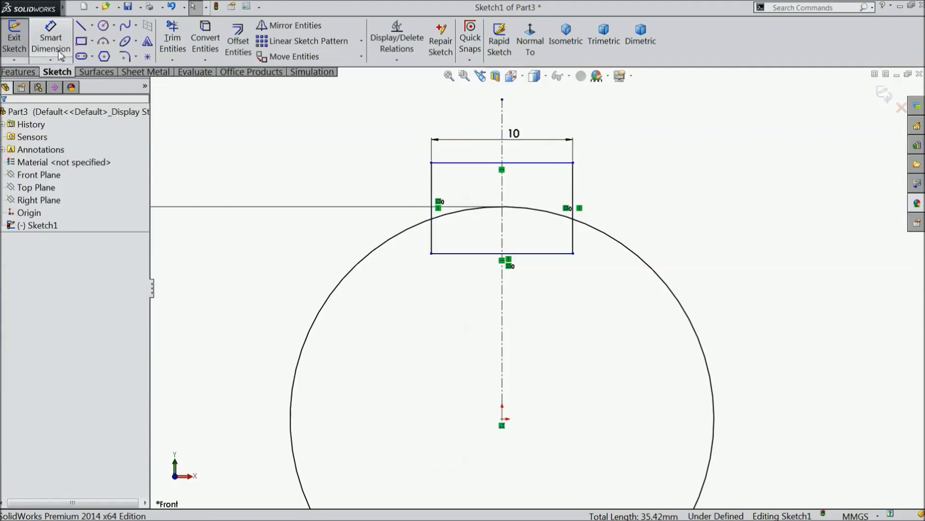
Trim the rectangle's lower lines and the circle arc inside the slot to form the keyway
click(172, 41)
click(447, 253)
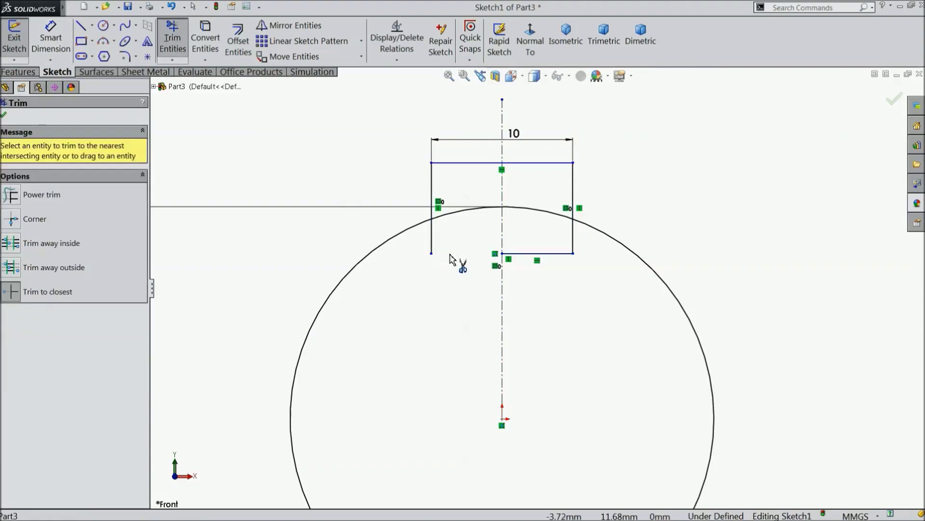
click(431, 238)
click(531, 253)
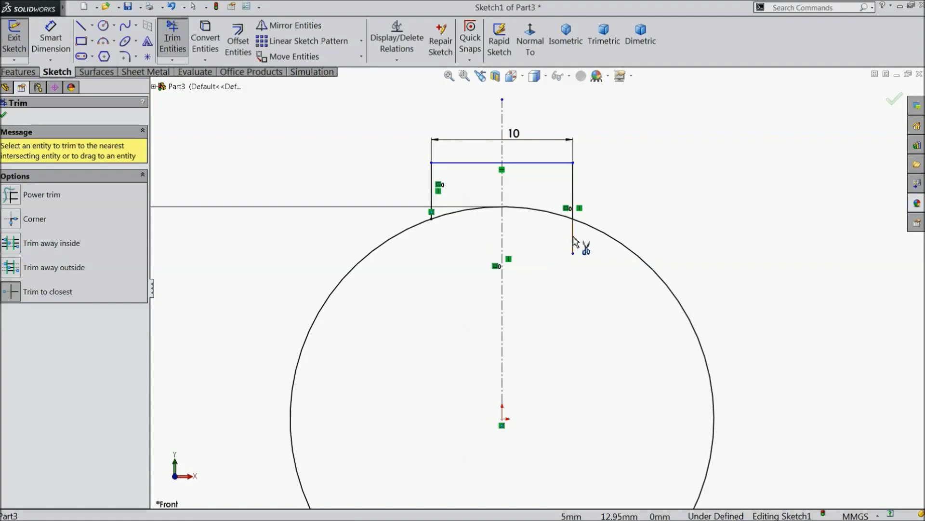
click(573, 241)
click(554, 213)
click(444, 218)
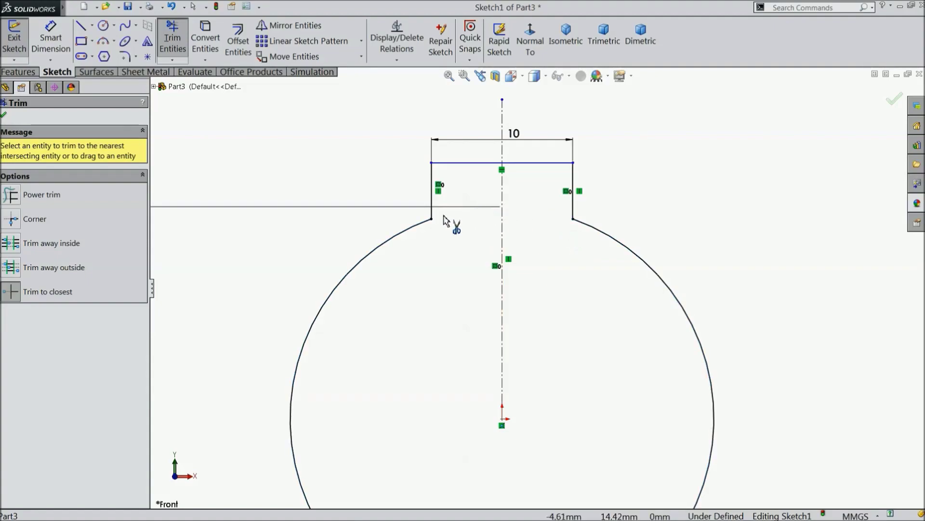
click(4, 116)
Dimension the keyway's right side line to a 4 mm height
click(50, 39)
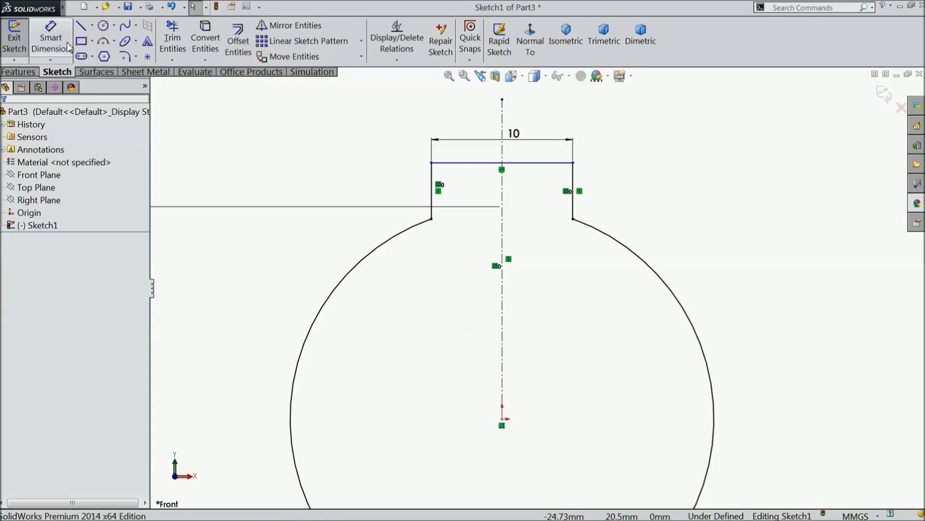
click(576, 189)
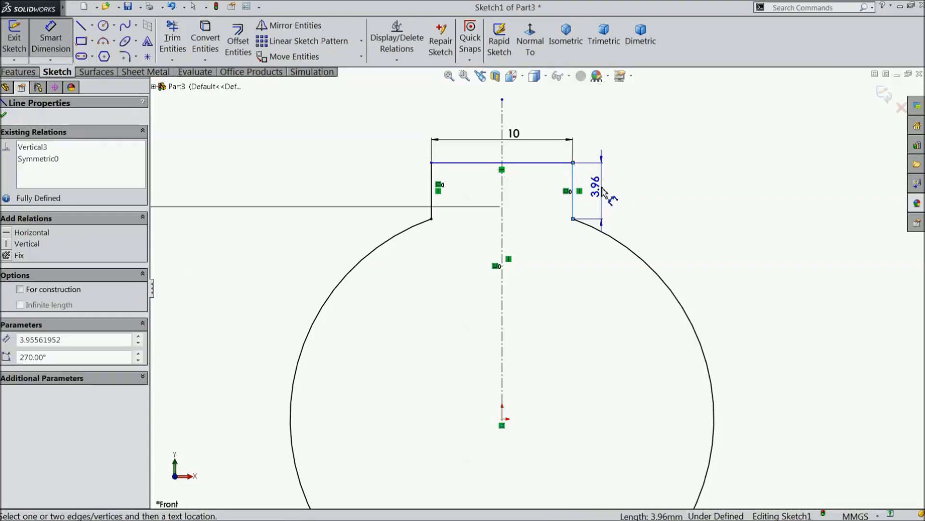
click(605, 195)
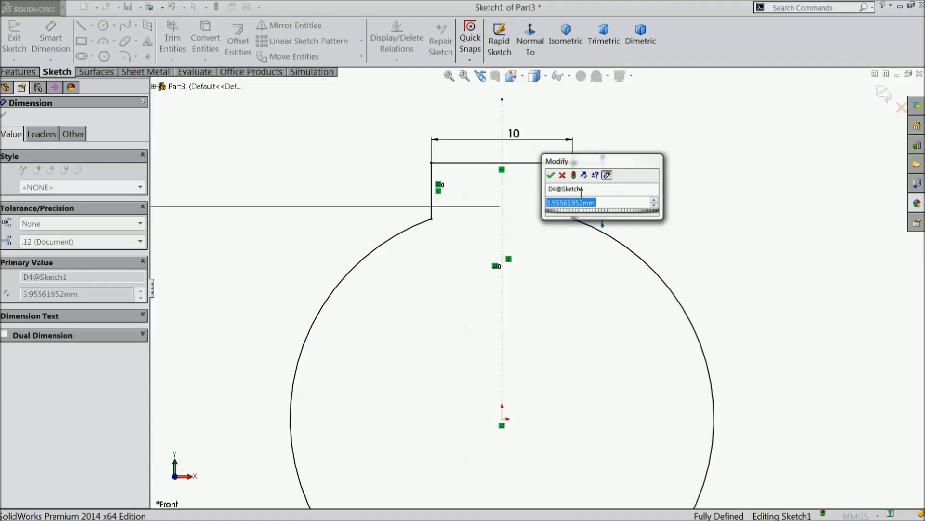
text(4)
click(551, 175)
scroll(516, 289, up, 3)
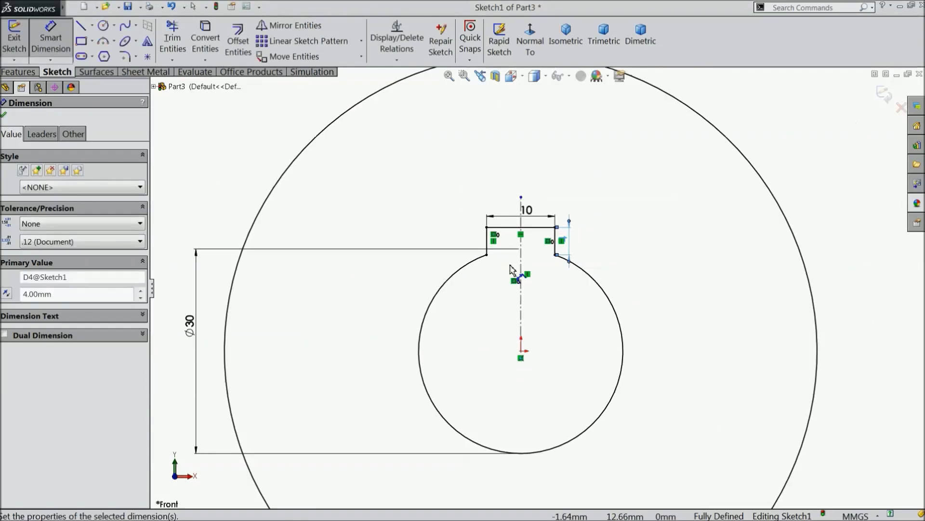
scroll(558, 264, down, 2)
scroll(399, 243, up, 3)
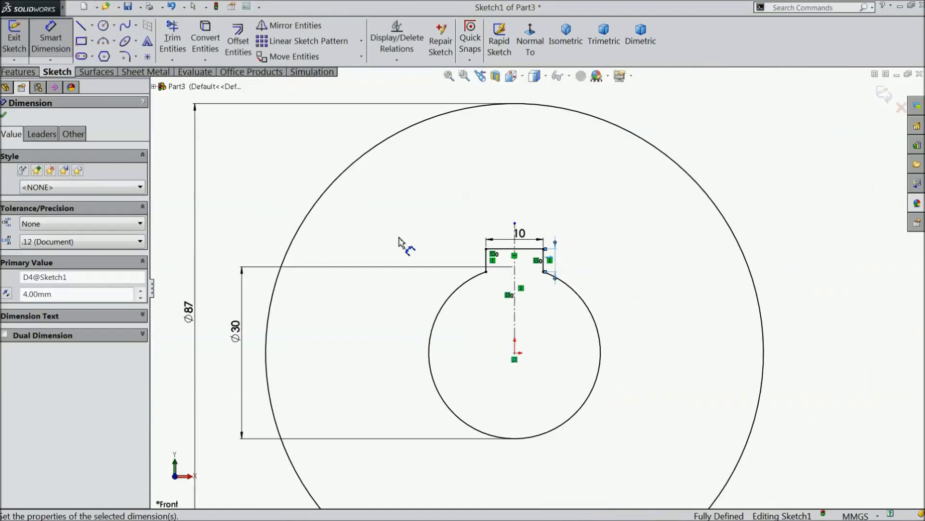
click(4, 116)
Extrude the keyed sketch Mid Plane to 22.7 mm, creating Boss-Extrude1
click(19, 71)
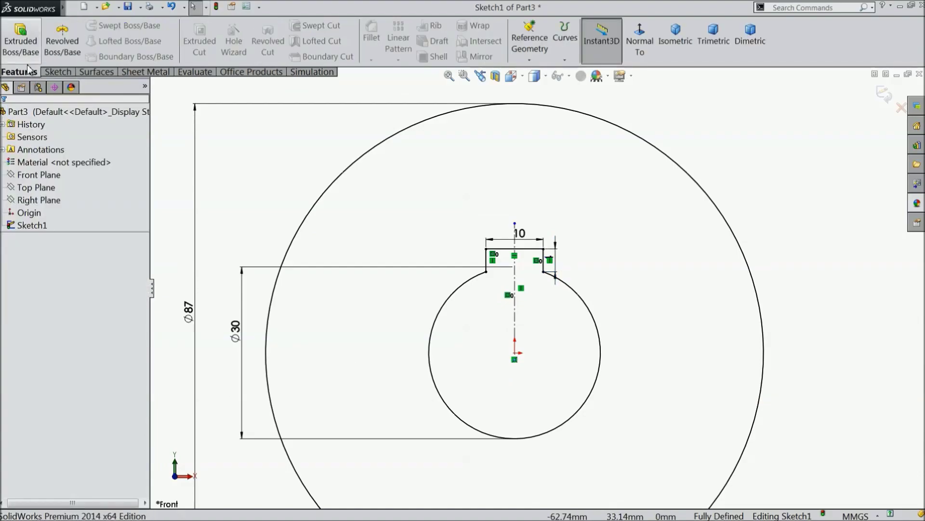
click(20, 41)
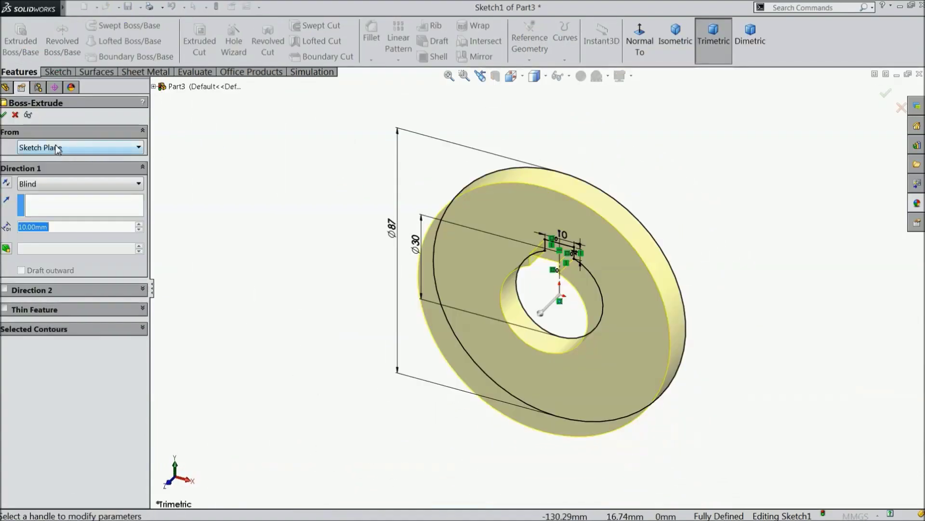
click(35, 184)
click(41, 250)
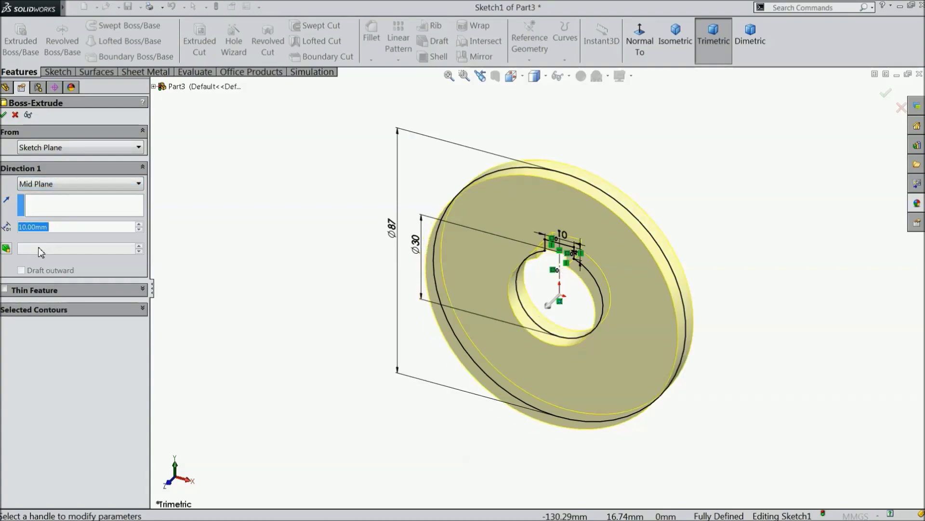
text(22.7)
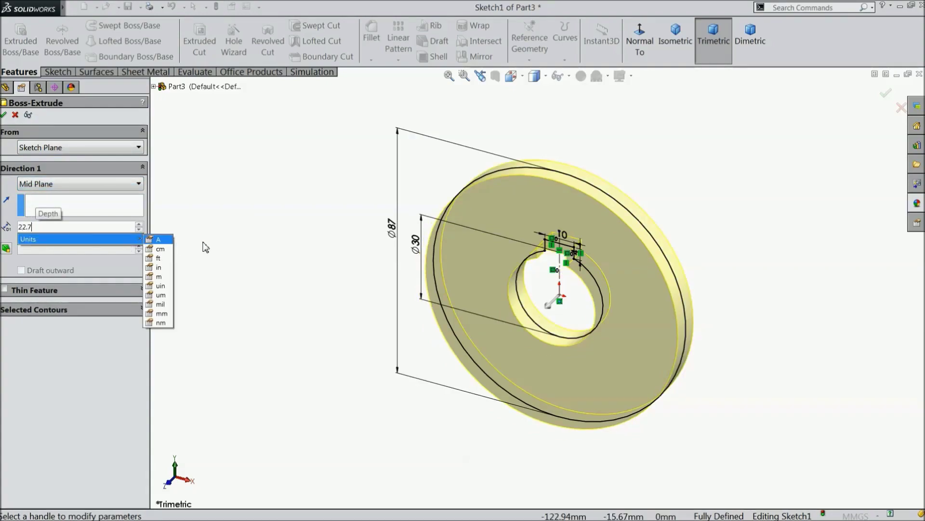
key(Return)
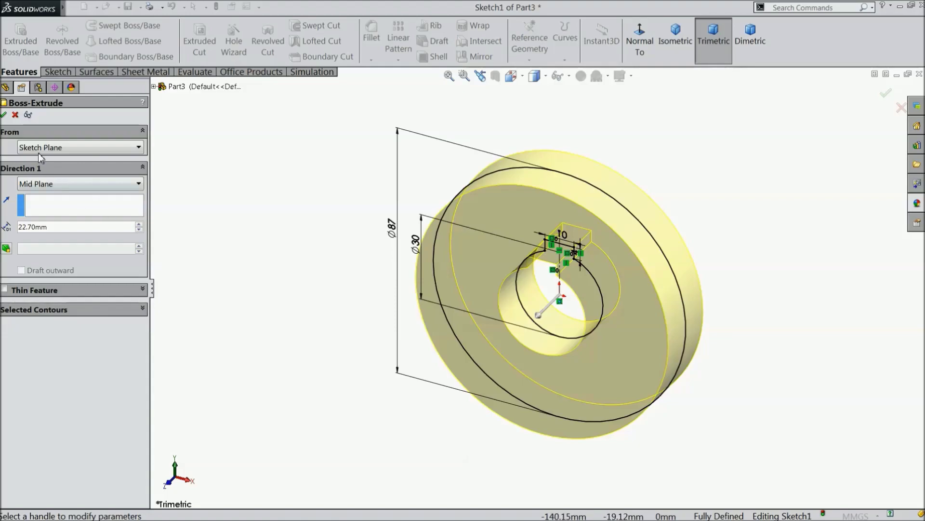
click(5, 116)
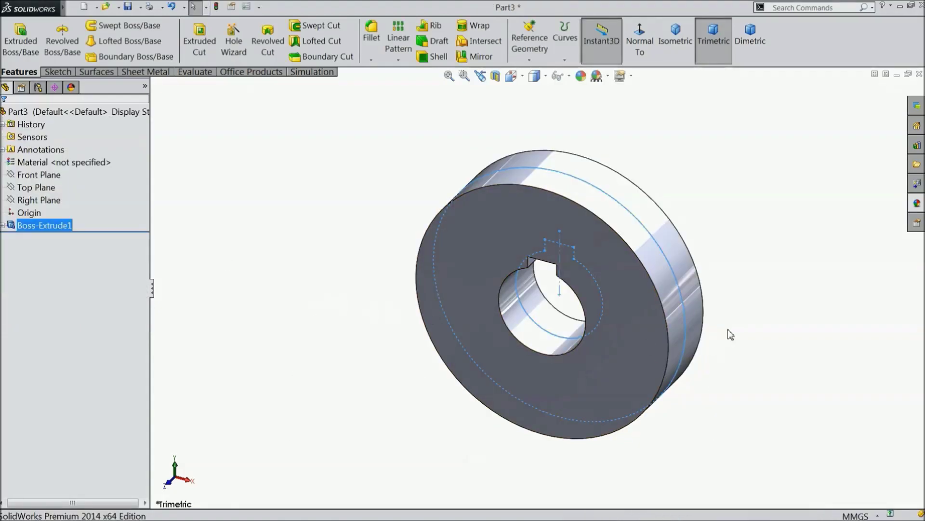
scroll(728, 333, down, 2)
click(269, 214)
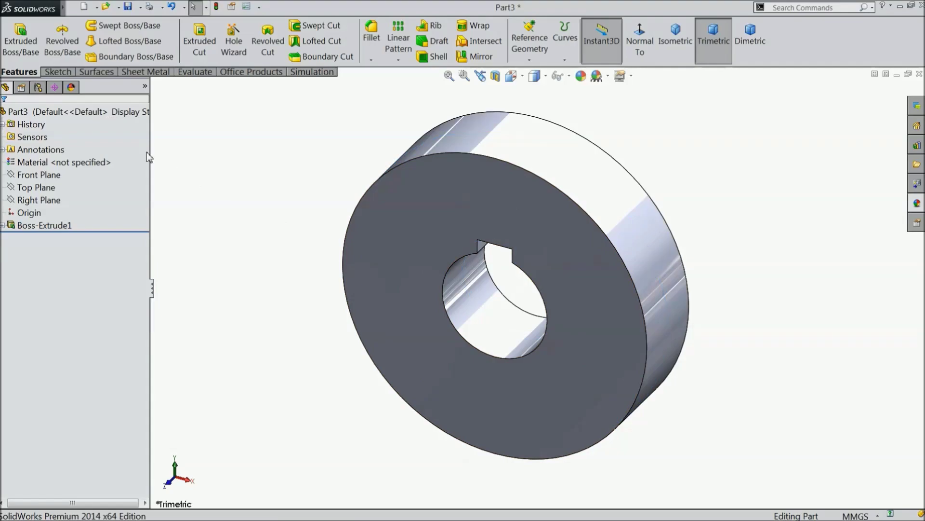
Apply the Polished Steel appearance to the whole part
click(109, 114)
click(916, 209)
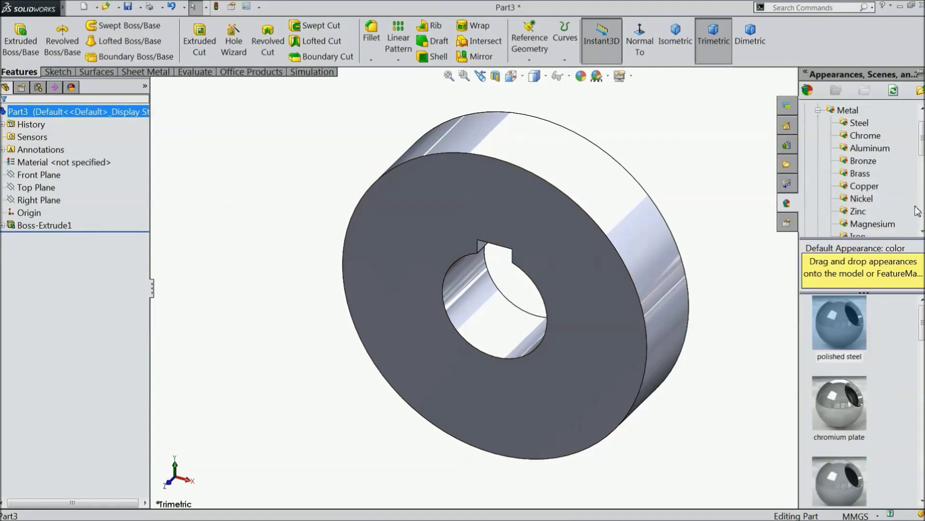
double_click(858, 343)
mouse_move(730, 219)
middle_down()
mouse_move(749, 131)
mouse_move(754, 169)
mouse_move(739, 207)
mouse_move(719, 208)
middle_up()
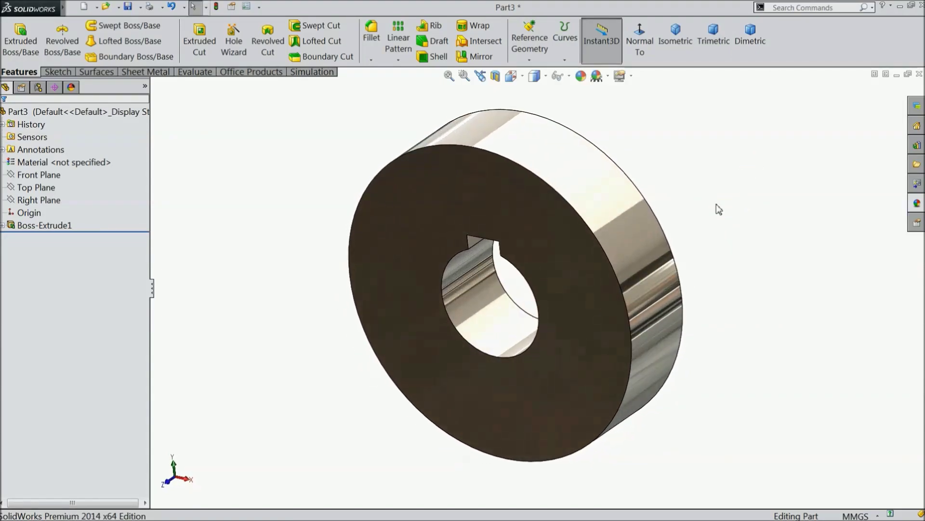
Add a 2 mm fillet on the outer cylindrical face, then delete Fillet1
click(371, 39)
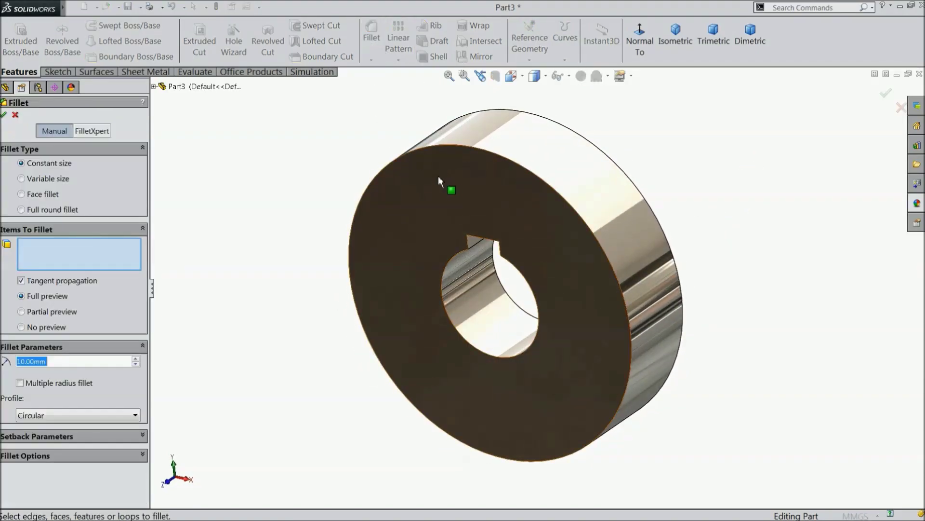
text(2)
key(Return)
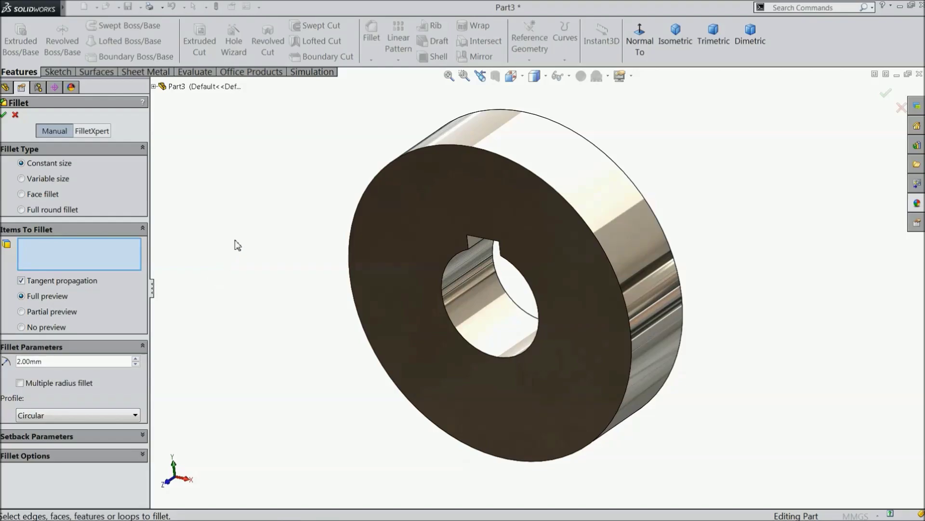
click(572, 181)
scroll(618, 204, down, 3)
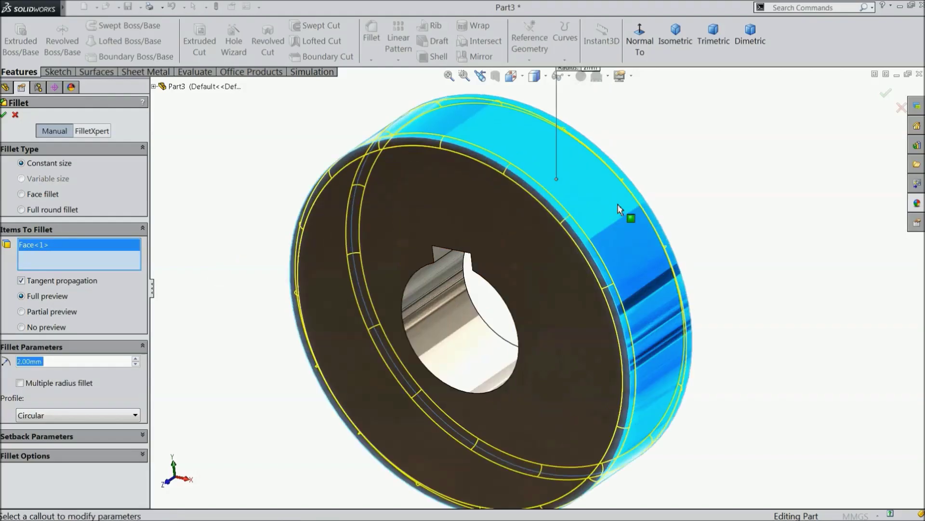
click(4, 115)
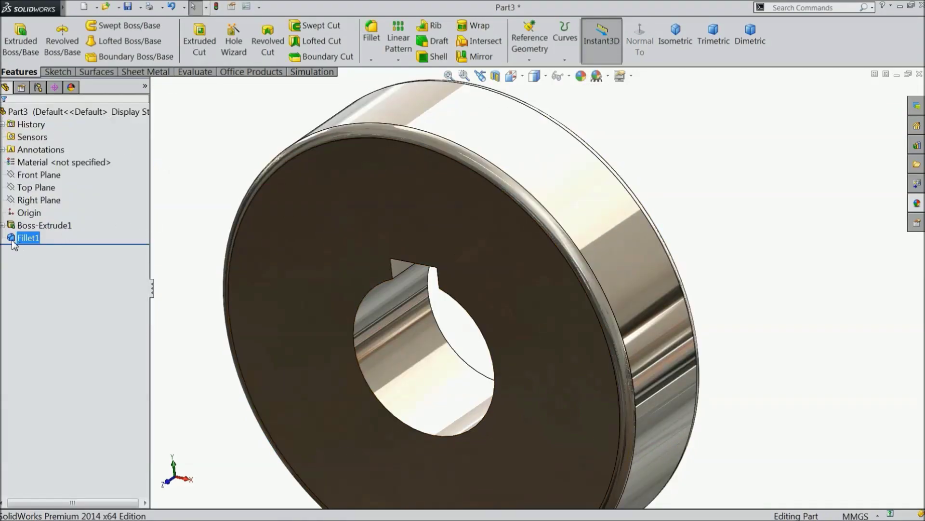
right_click(13, 245)
click(36, 305)
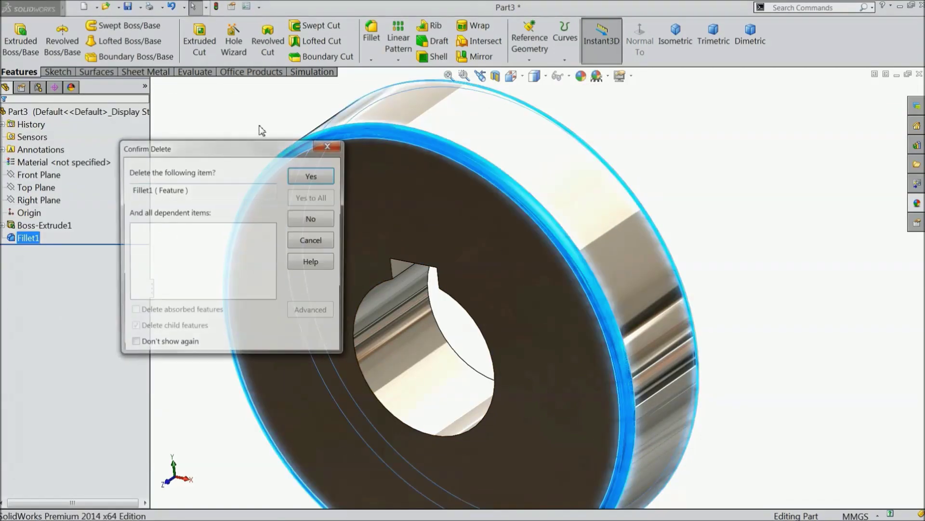
Confirm deleting Fillet1 and chamfer the outer cylindrical face edges at 2 mm
click(311, 175)
click(371, 60)
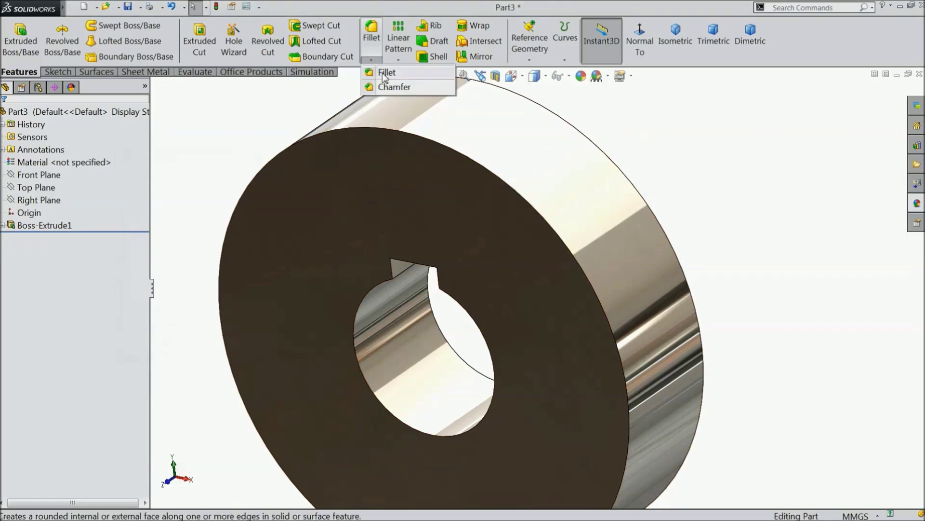
click(393, 86)
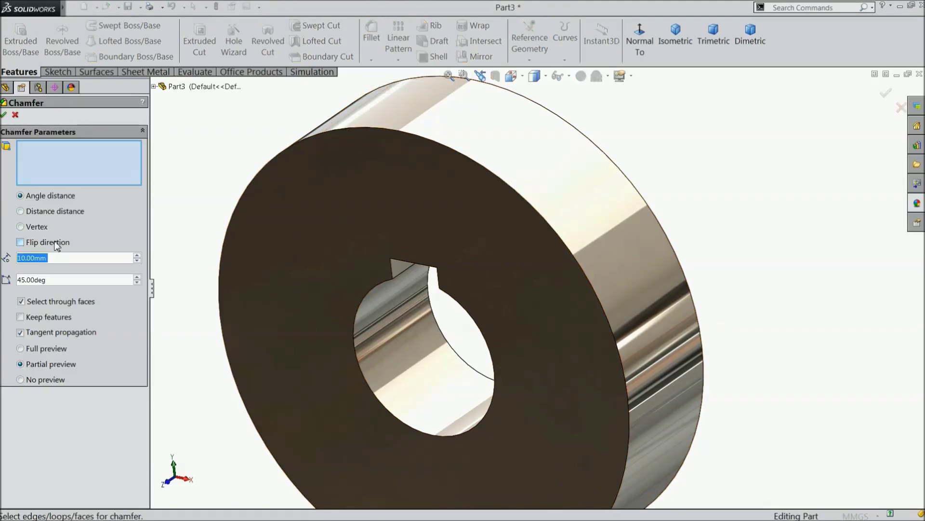
text(2)
key(Return)
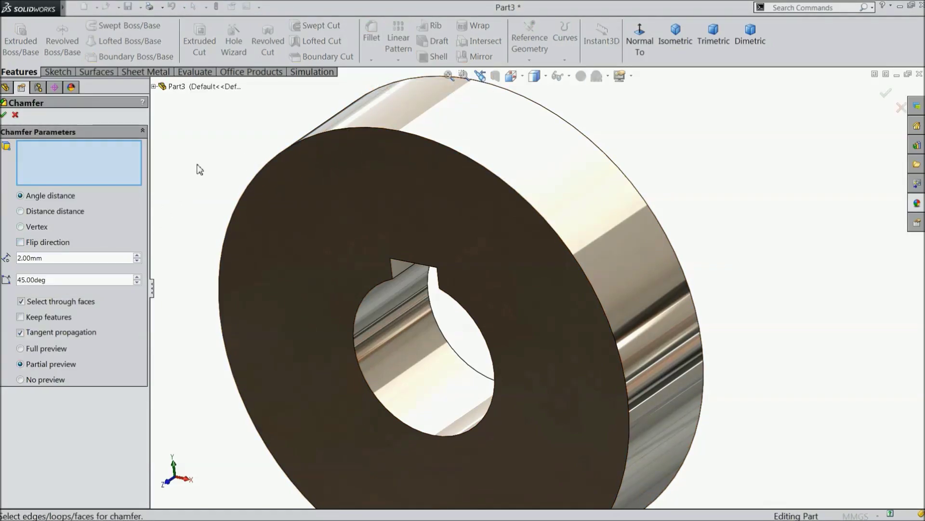
click(526, 160)
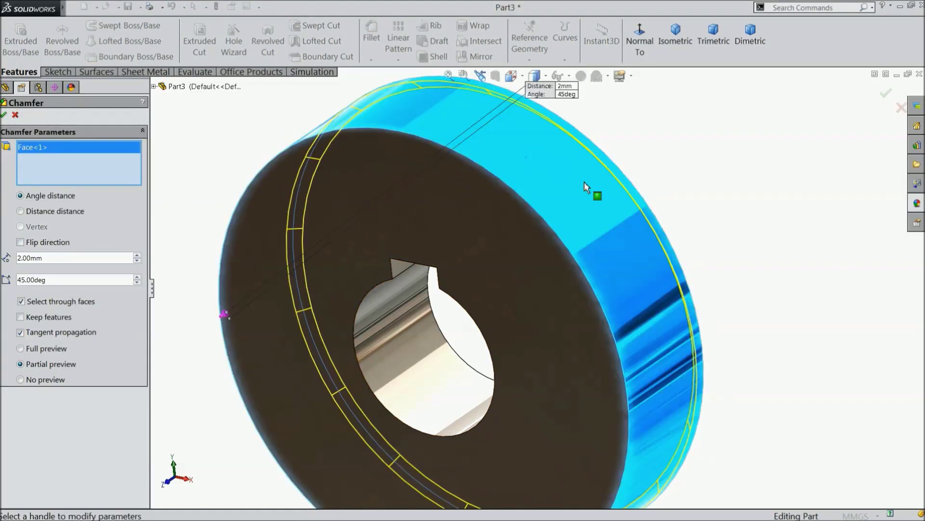
click(5, 116)
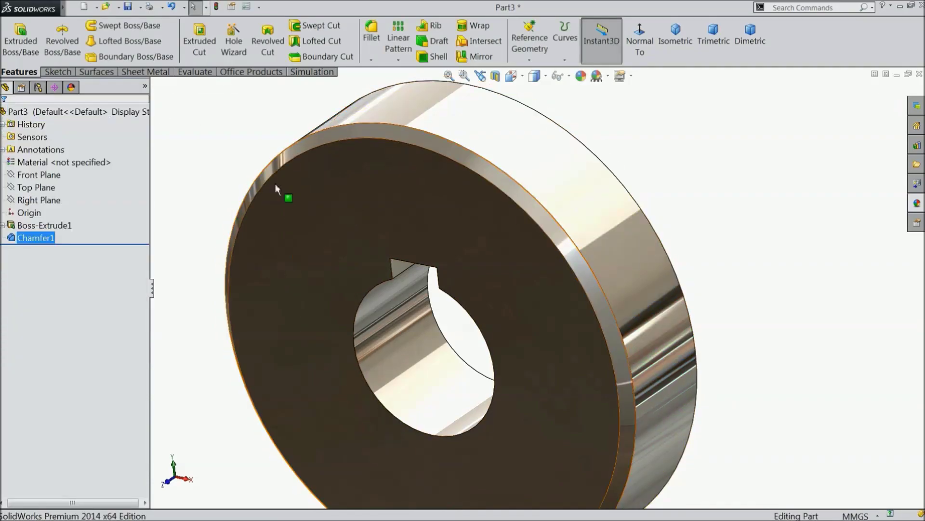
middle_drag(277, 186, 282, 164)
Start a Right Plane sketch with a vertical centerline running down from the origin
key(f)
click(39, 199)
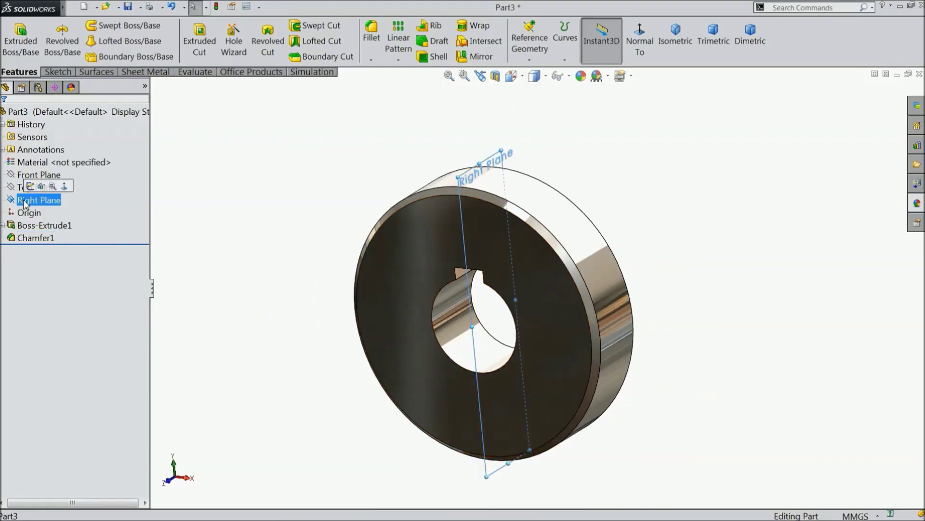
click(30, 187)
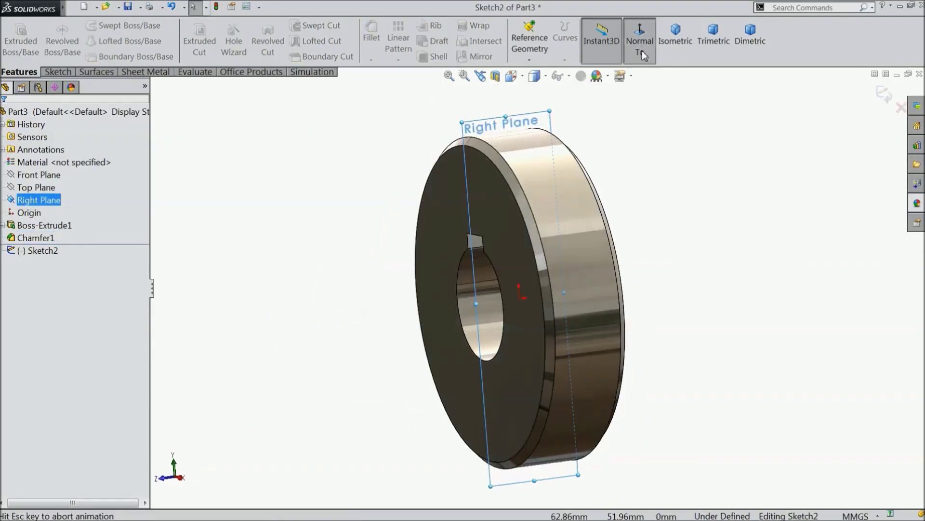
click(57, 72)
click(92, 25)
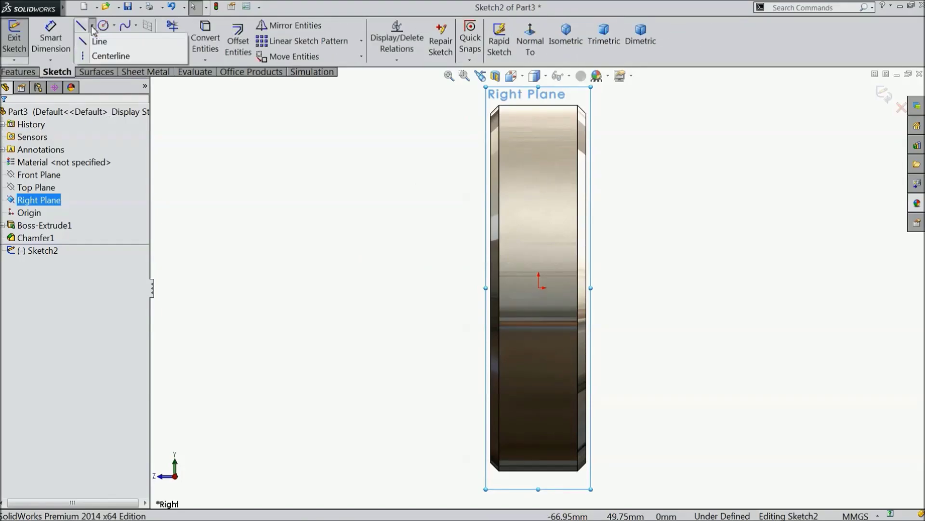
click(111, 56)
scroll(479, 279, up, 3)
scroll(576, 400, down, 2)
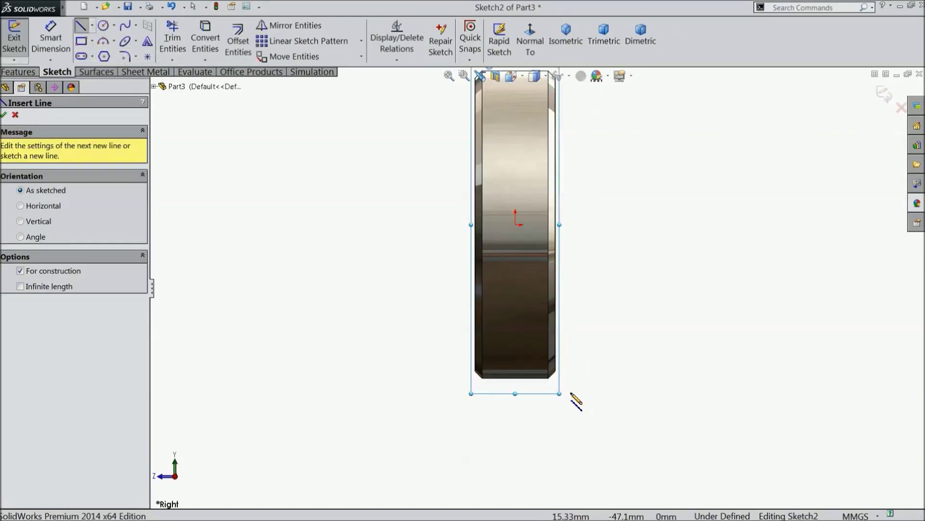
click(516, 225)
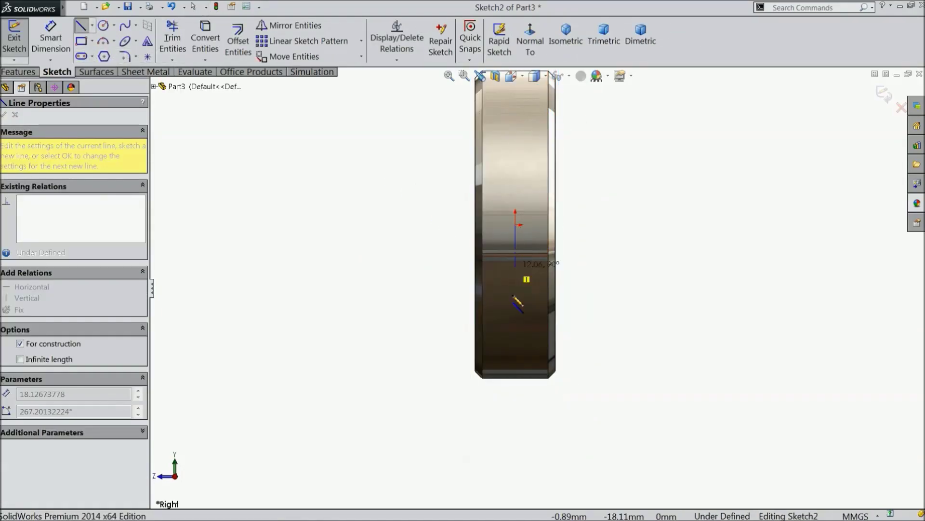
click(517, 425)
right_click(587, 420)
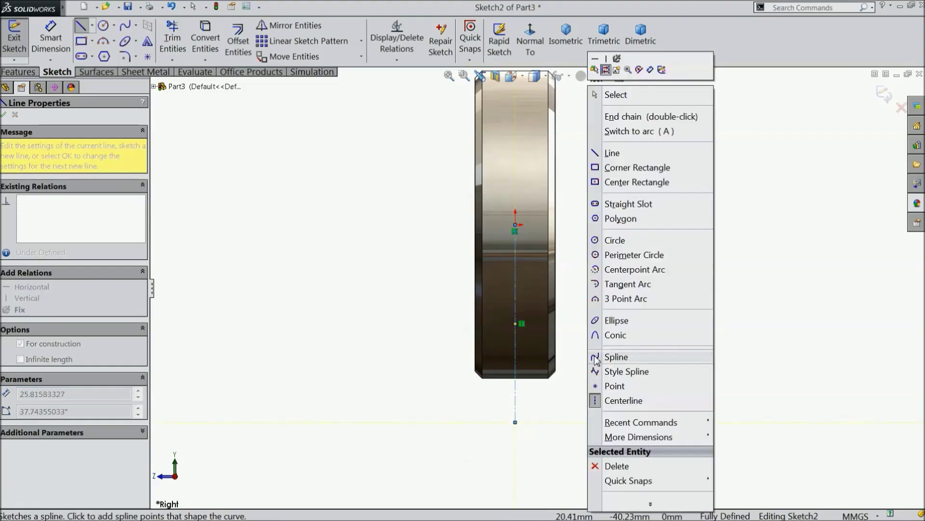
click(623, 99)
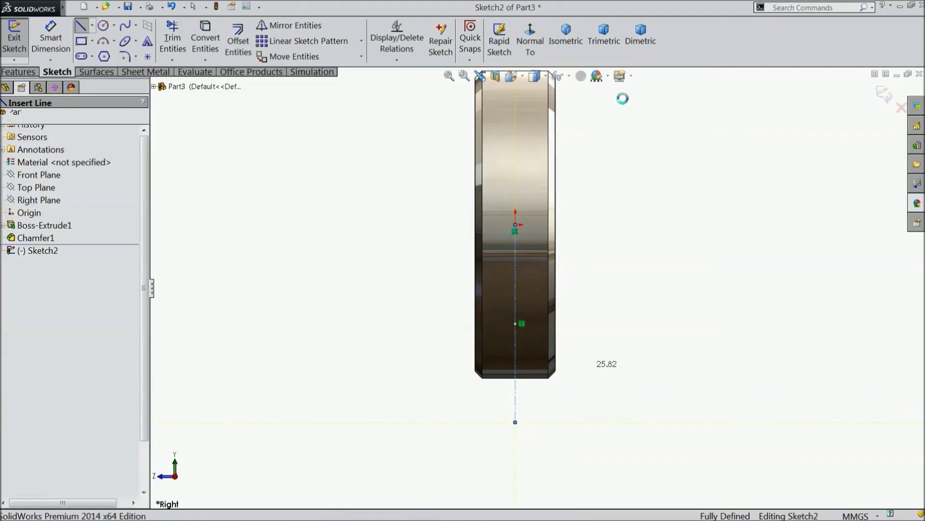
Draw a circle at the centerline's lower end, its centre 52 mm below the origin
click(103, 26)
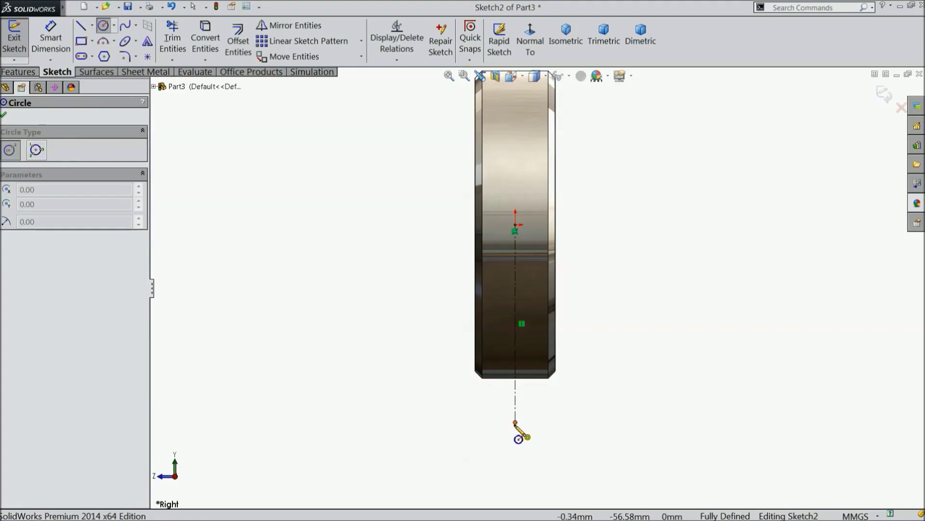
click(515, 423)
click(516, 372)
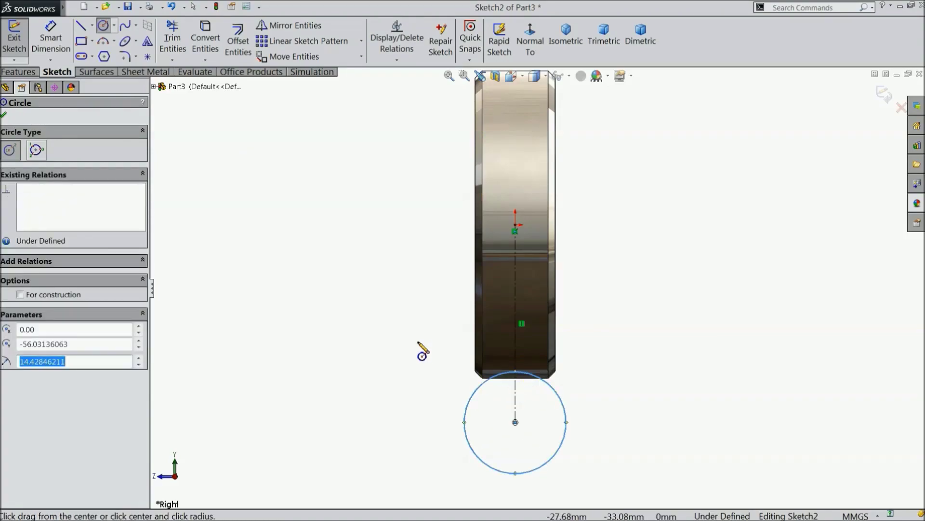
click(50, 39)
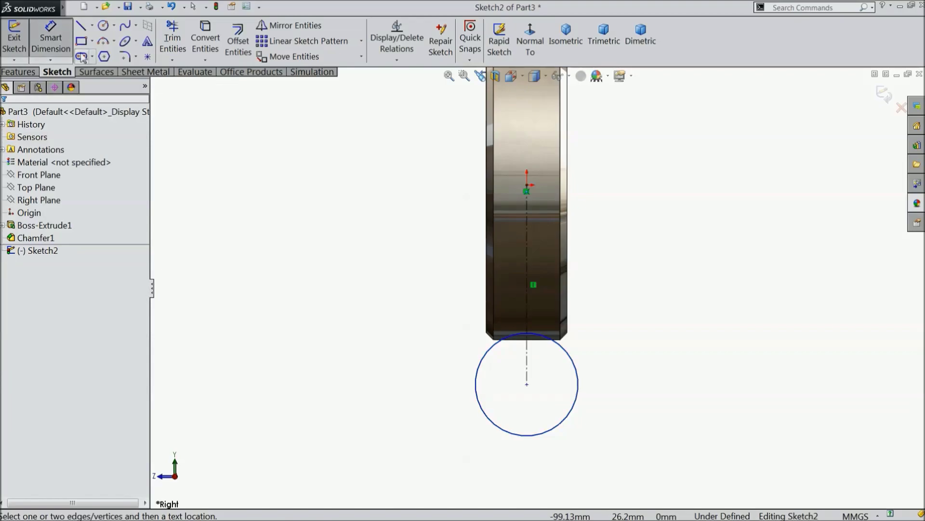
click(528, 187)
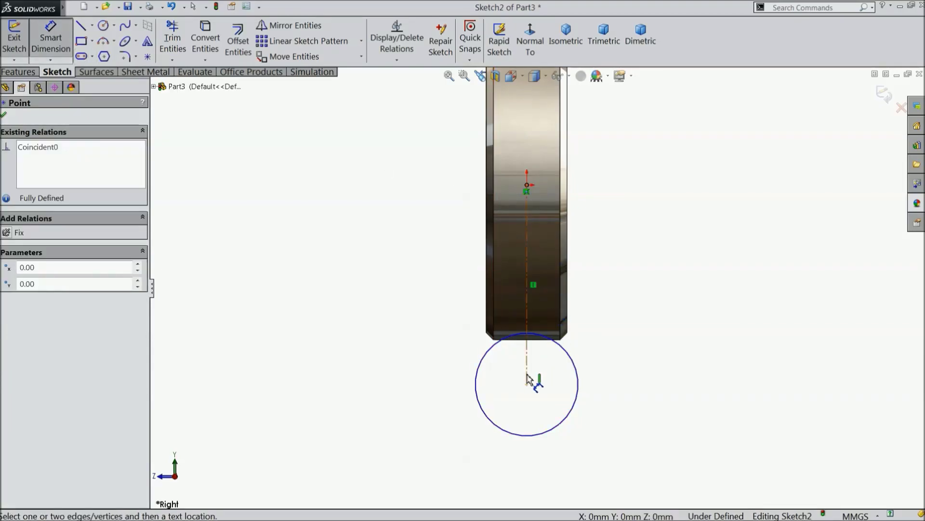
click(526, 386)
click(398, 285)
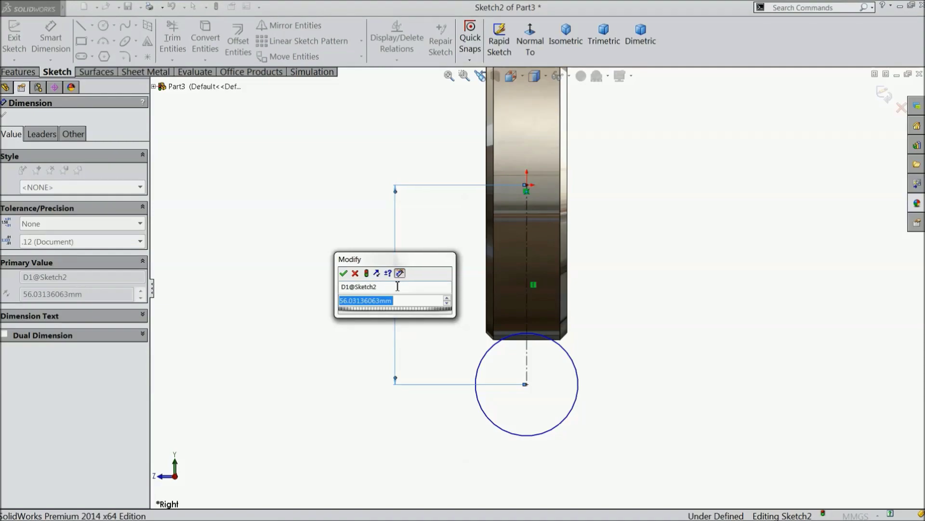
text(52)
click(343, 272)
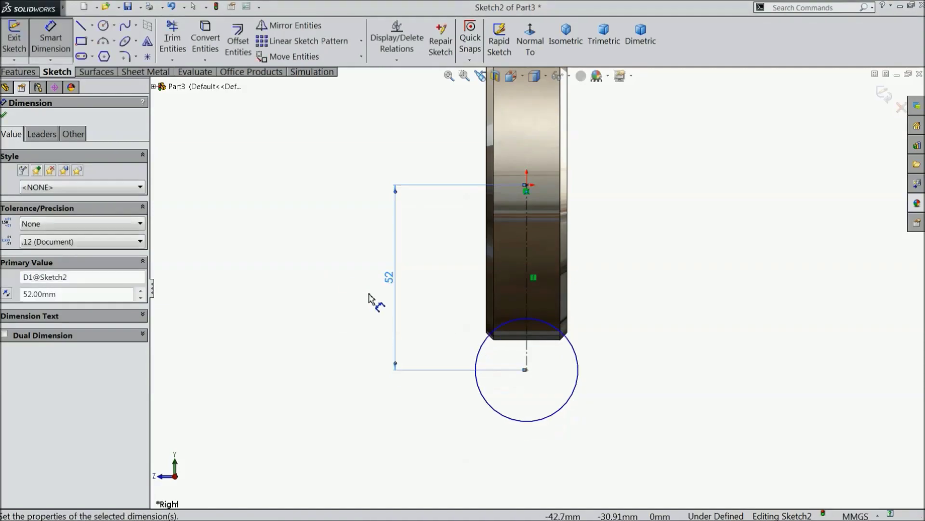
Set the circle's diameter to 21 mm
scroll(564, 356, down, 1)
click(582, 370)
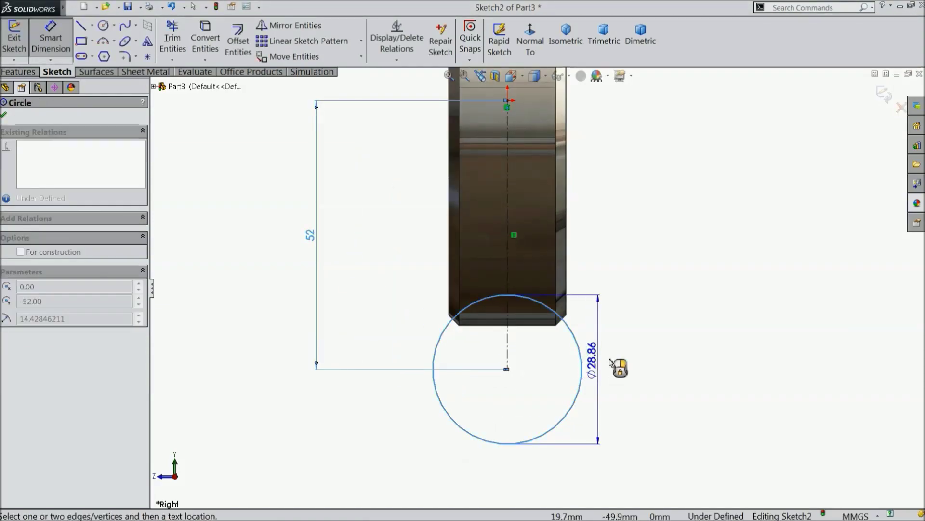
click(622, 366)
text(21)
click(565, 347)
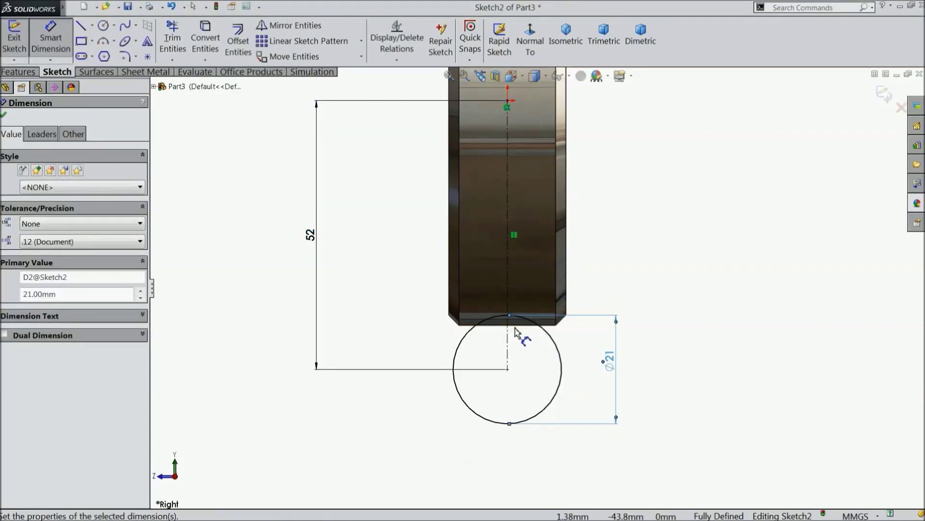
click(4, 116)
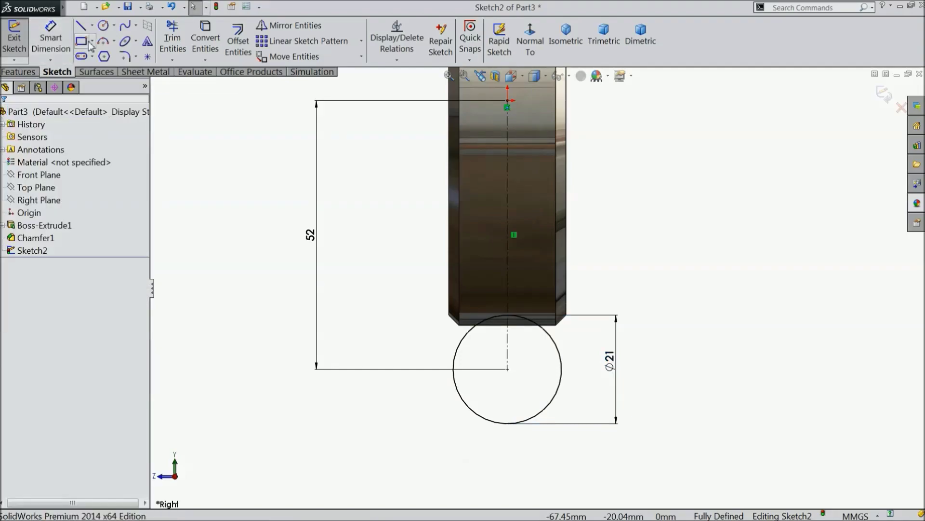
Draw a horizontal construction centerline from the origin out to the right of the part
click(92, 25)
click(109, 55)
scroll(531, 240, up, 1)
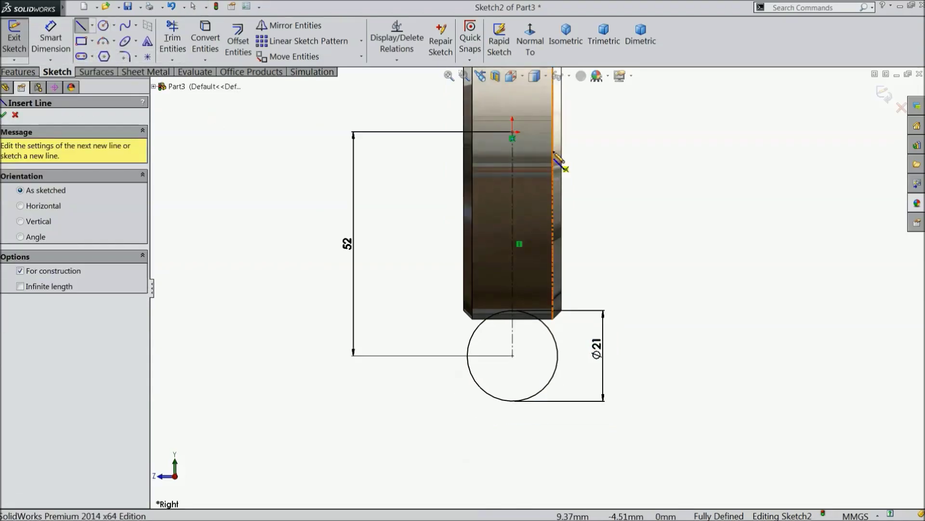
click(512, 132)
click(700, 132)
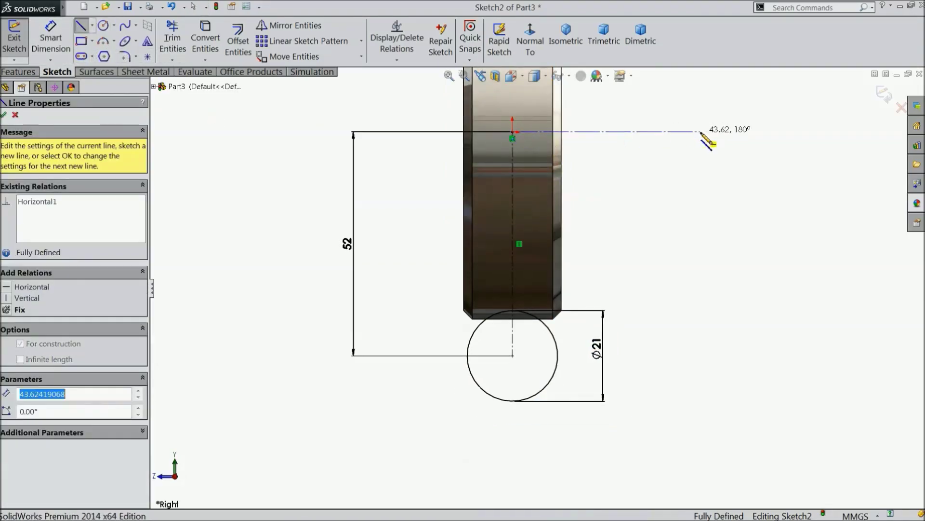
right_click(731, 107)
click(760, 106)
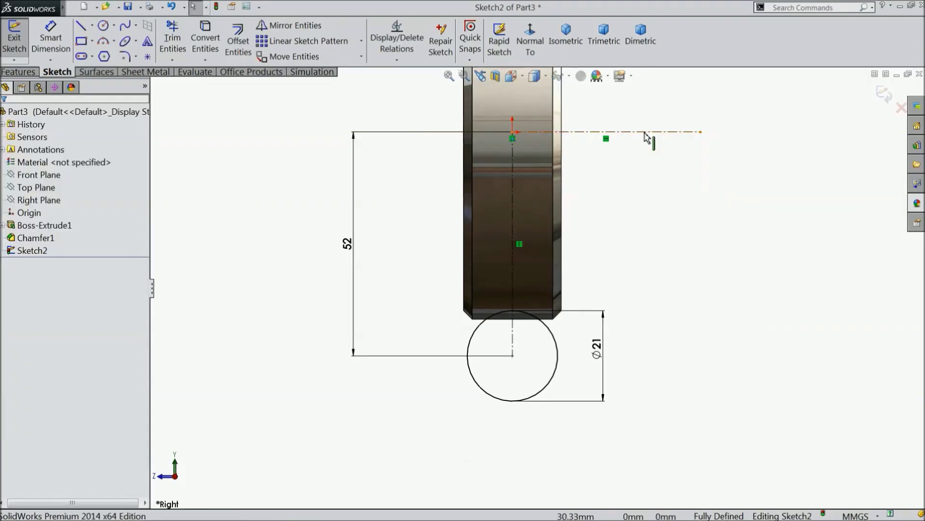
scroll(627, 164, up, 4)
middle_drag(621, 186, 670, 218)
scroll(596, 212, down, 3)
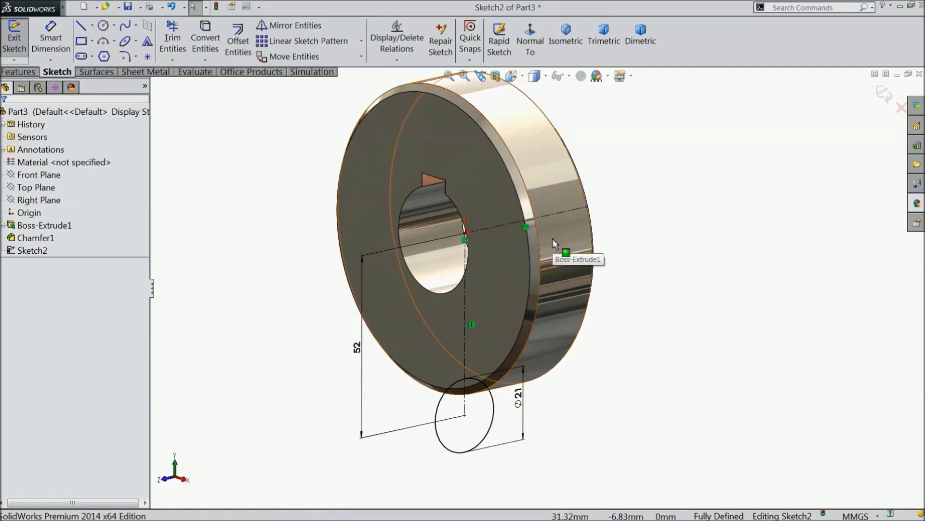
Revolve-cut the Ø21 circle 360° about the horizontal centerline to create Cut-Revolve1
click(29, 73)
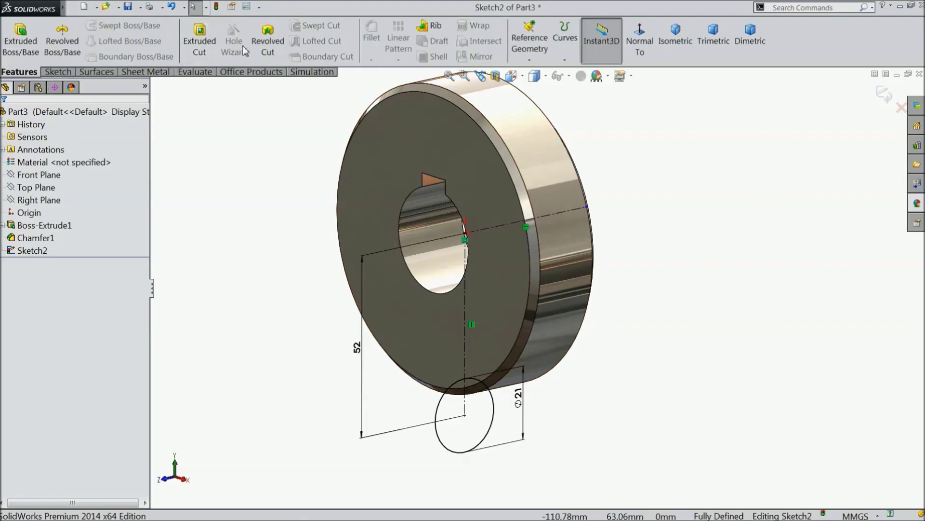
click(268, 42)
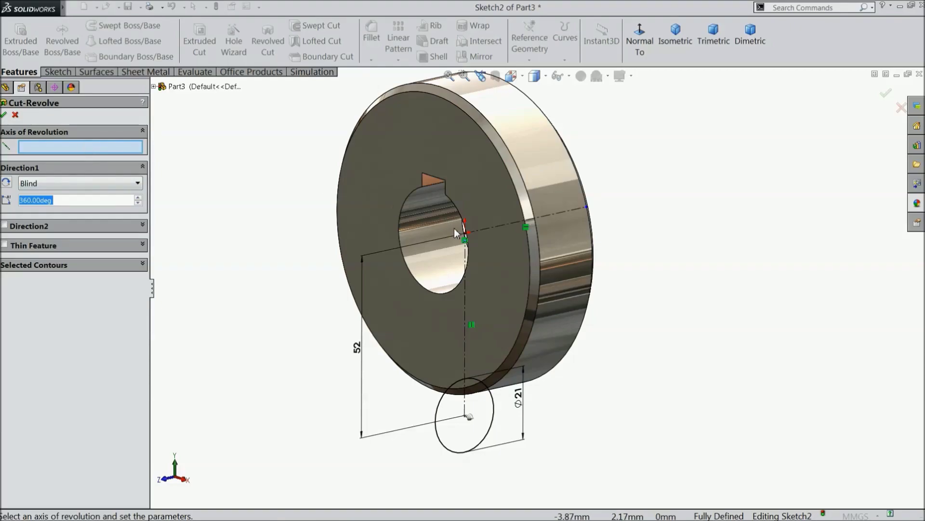
click(489, 228)
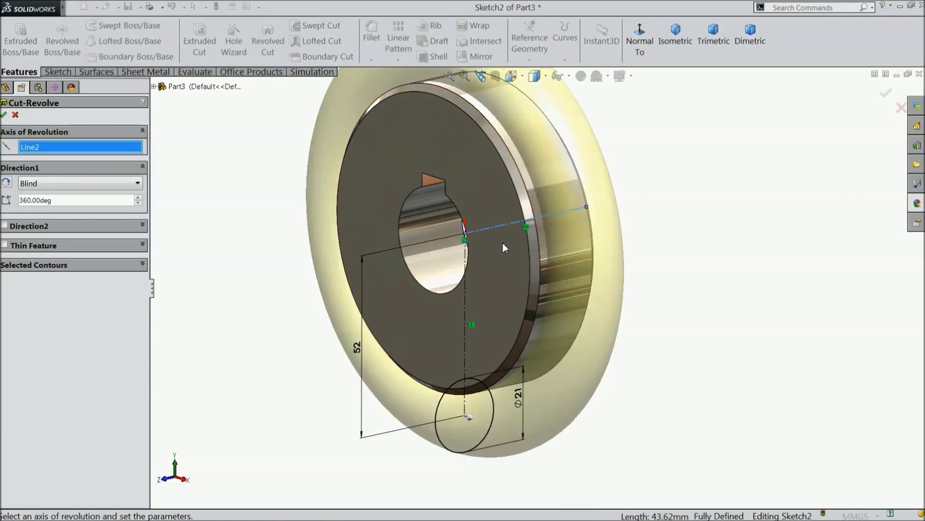
middle_drag(501, 241, 522, 236)
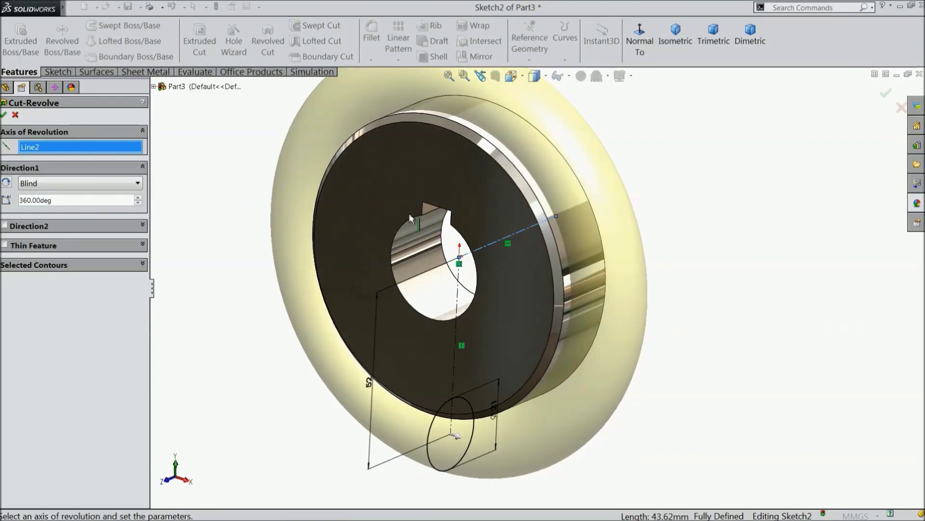
click(3, 114)
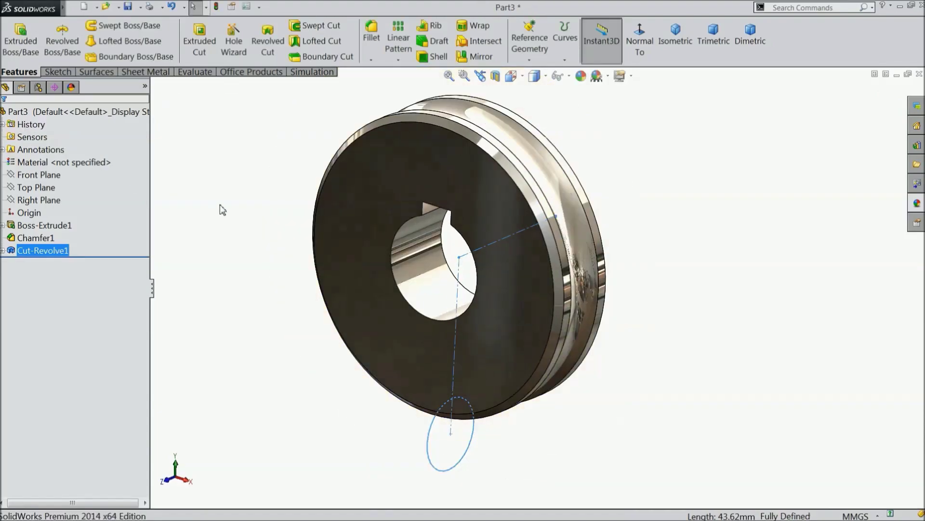
click(263, 206)
middle_drag(263, 206, 291, 159)
middle_drag(320, 187, 267, 196)
click(22, 200)
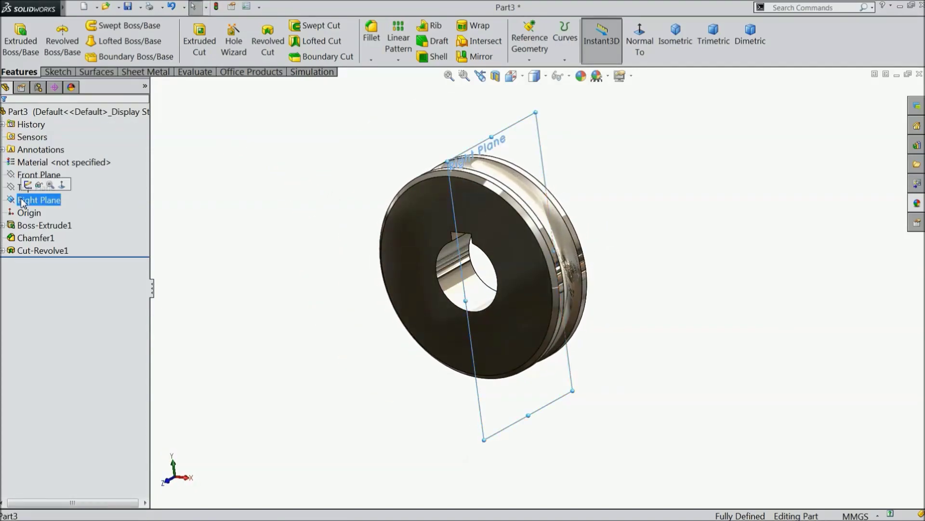
Start Sketch3 on the Right Plane and convert Sketch2's Ø21 circle into it
click(27, 185)
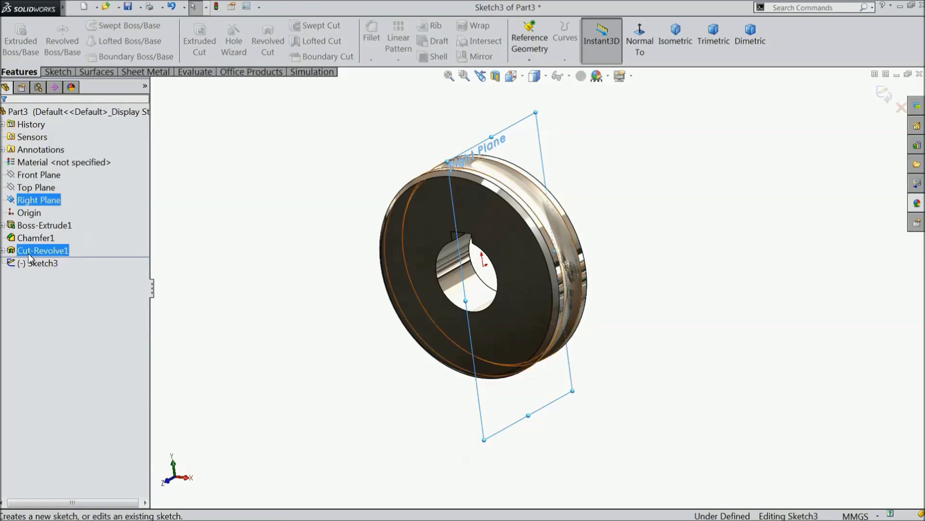
click(3, 251)
click(40, 263)
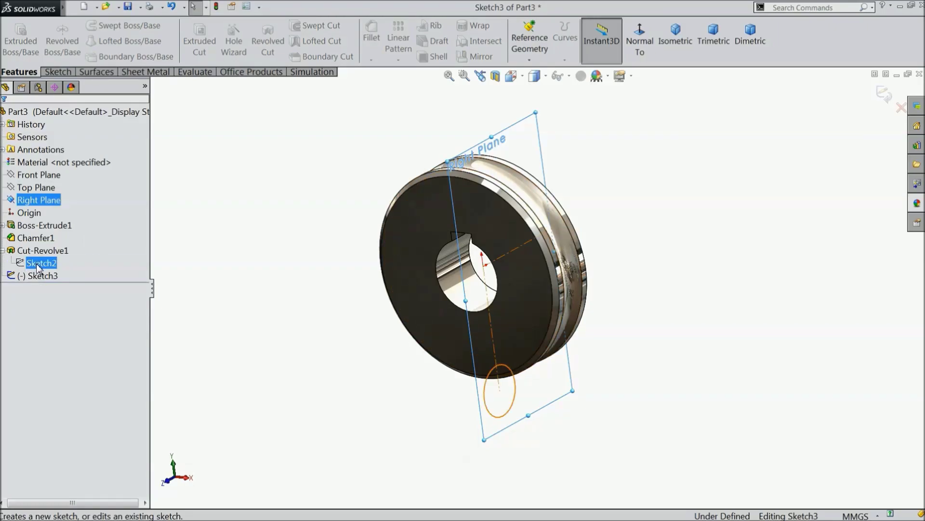
mouse_move(263, 289)
middle_down()
mouse_move(273, 287)
mouse_move(256, 296)
middle_up()
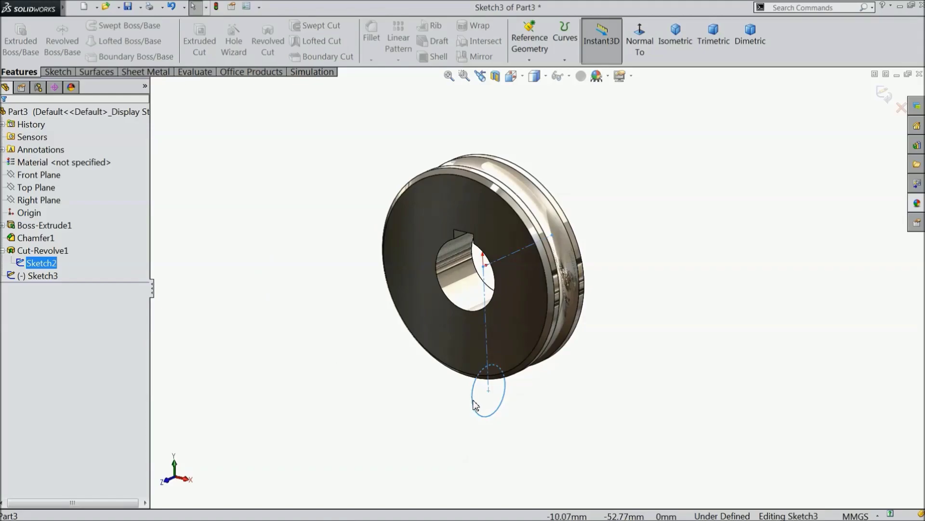
click(57, 73)
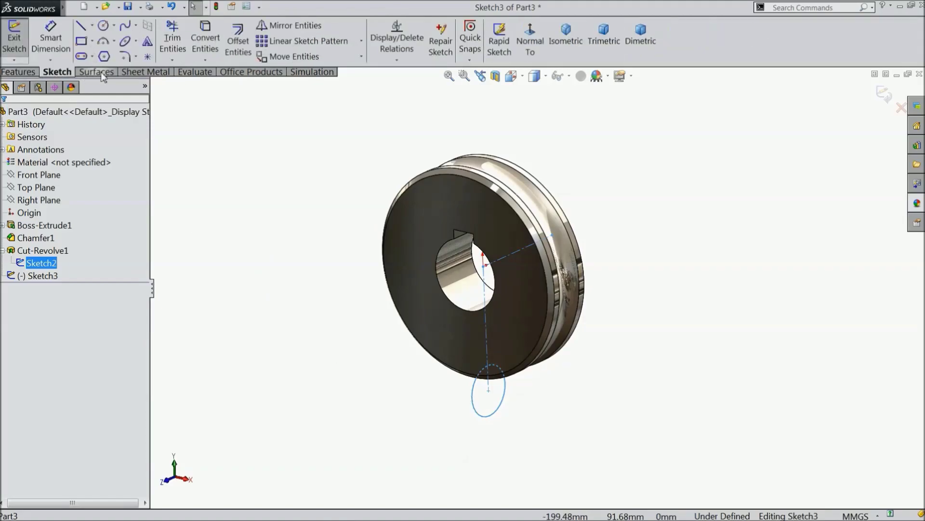
click(206, 40)
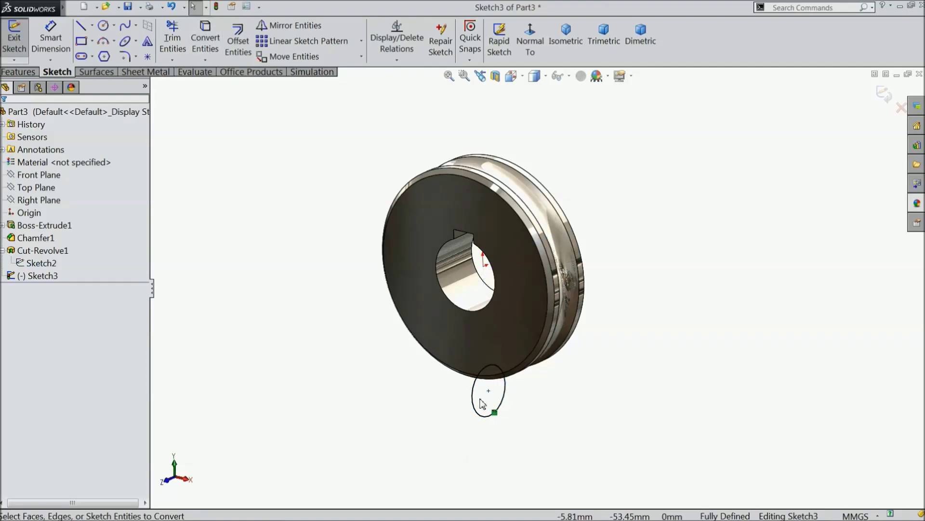
click(18, 72)
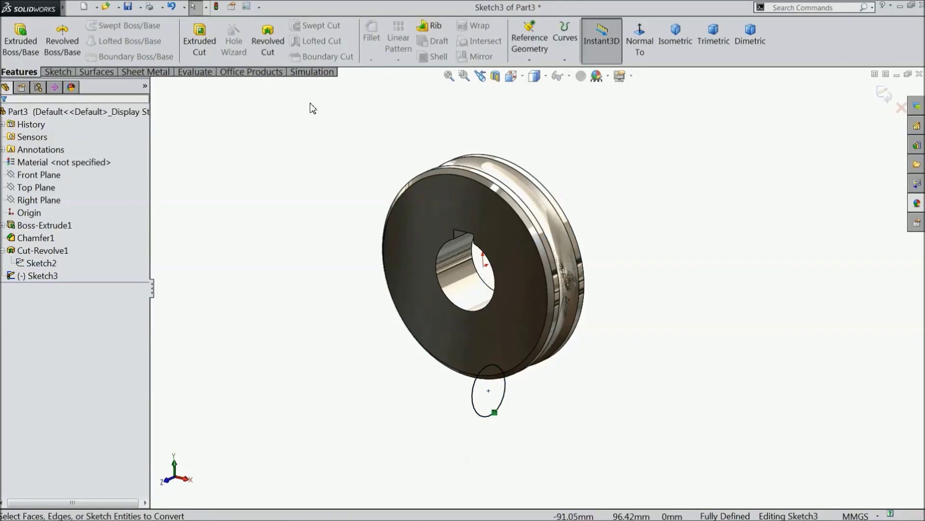
click(564, 60)
Build a reversed helix on the Ø21 circle: 6 mm pitch, 0.25 revolutions, 90° start
click(596, 92)
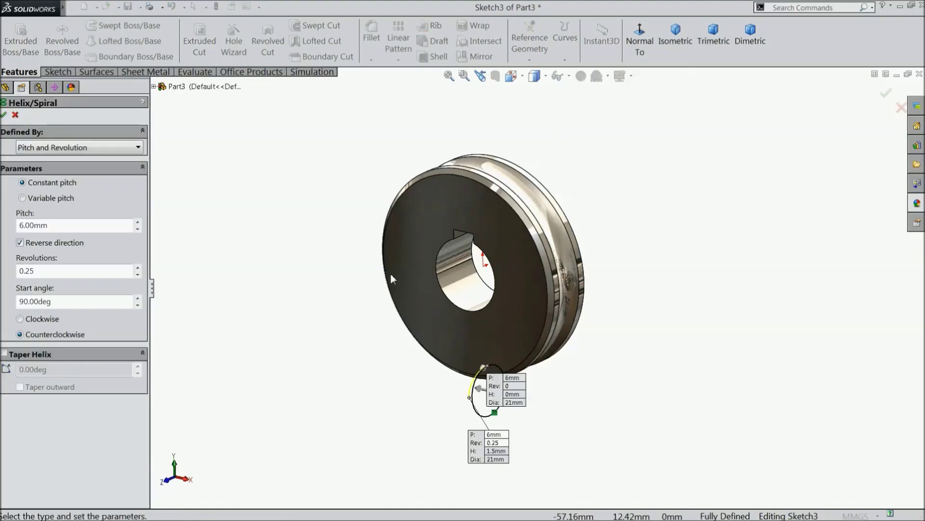
scroll(514, 426, down, 5)
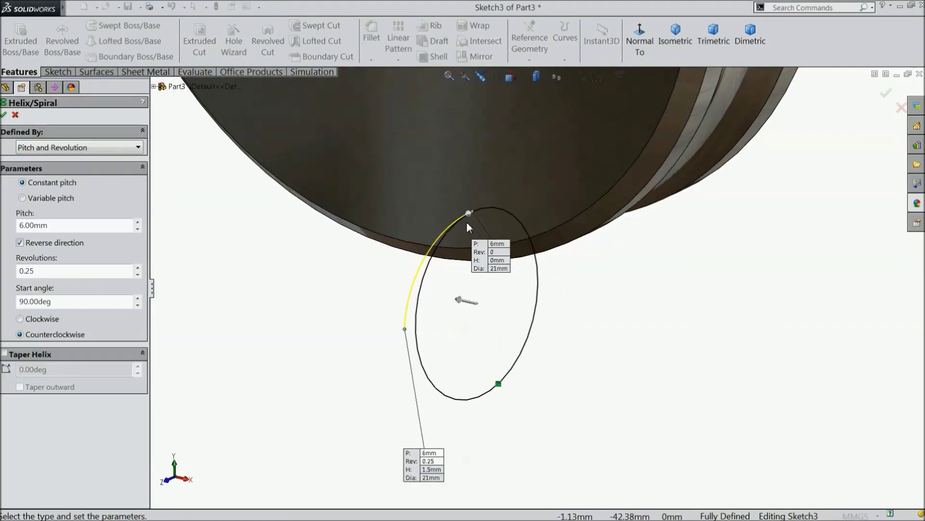
click(51, 154)
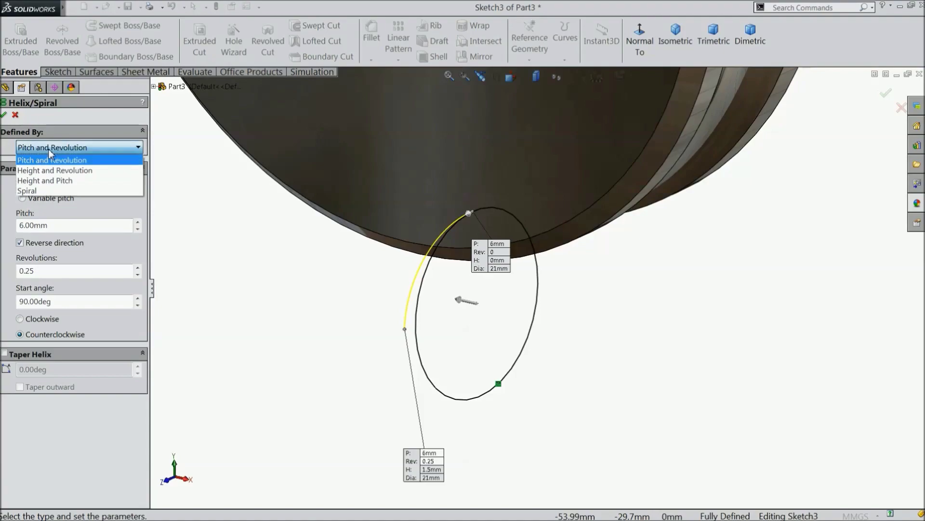
click(44, 158)
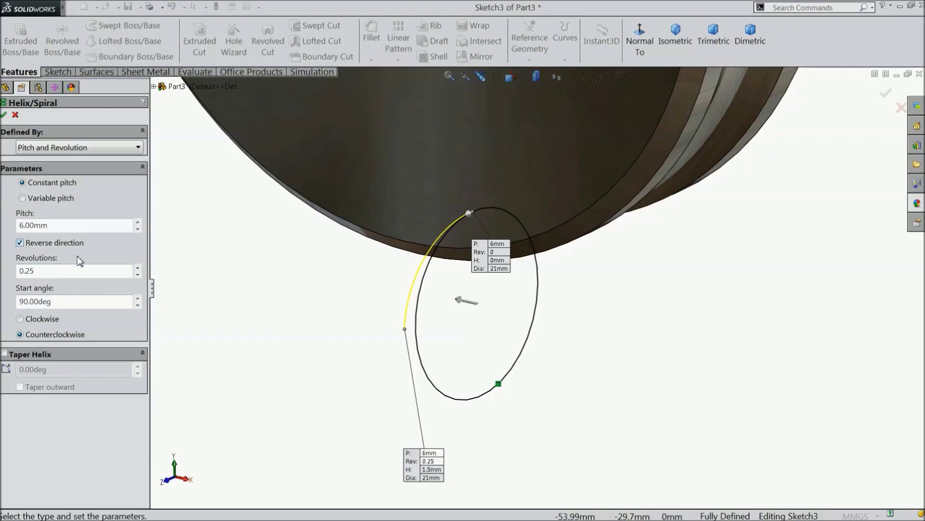
click(3, 115)
mouse_move(285, 258)
middle_down()
mouse_move(315, 247)
mouse_move(328, 161)
mouse_move(341, 190)
mouse_move(291, 234)
middle_up()
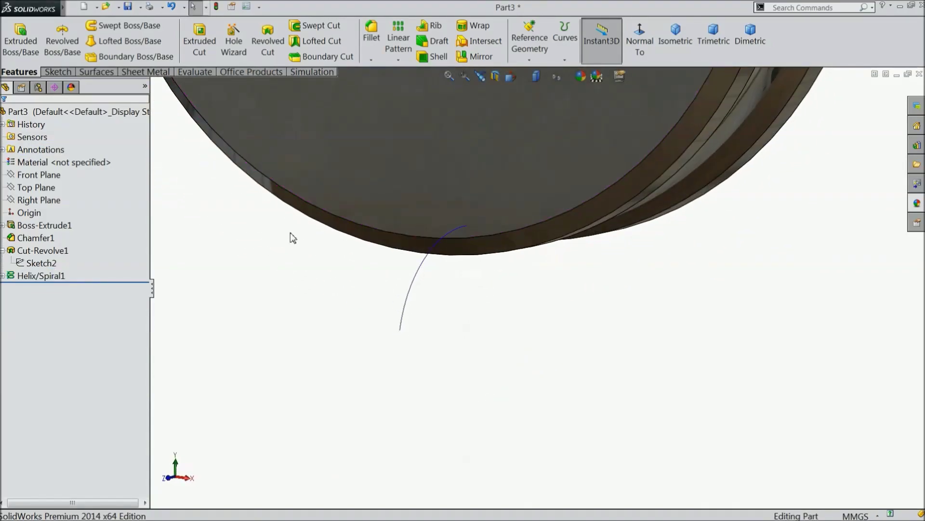
key(f)
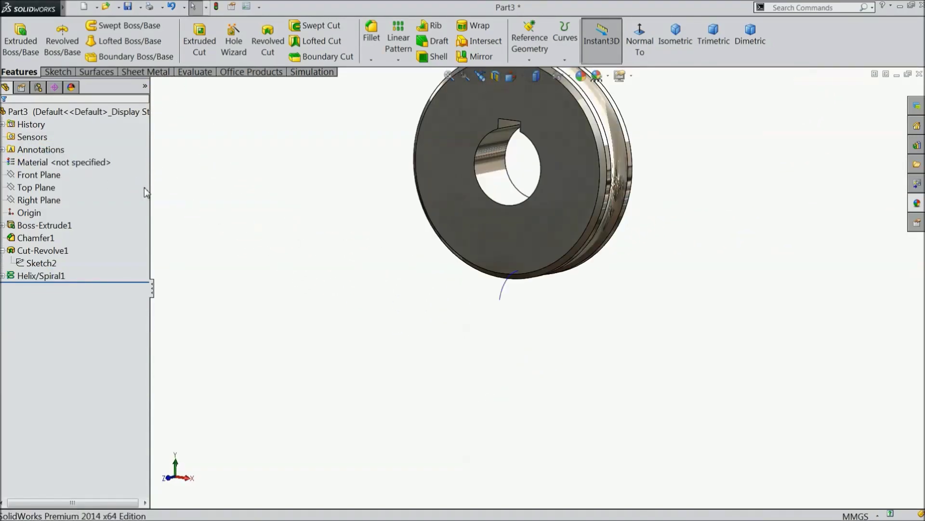
Start a new sketch on the Front Plane, viewed normal to it
click(39, 174)
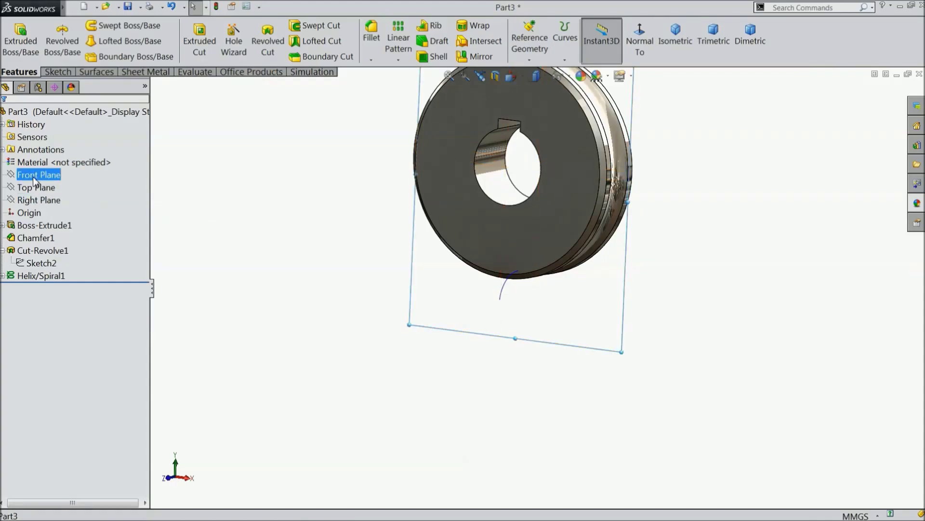
click(40, 162)
click(639, 41)
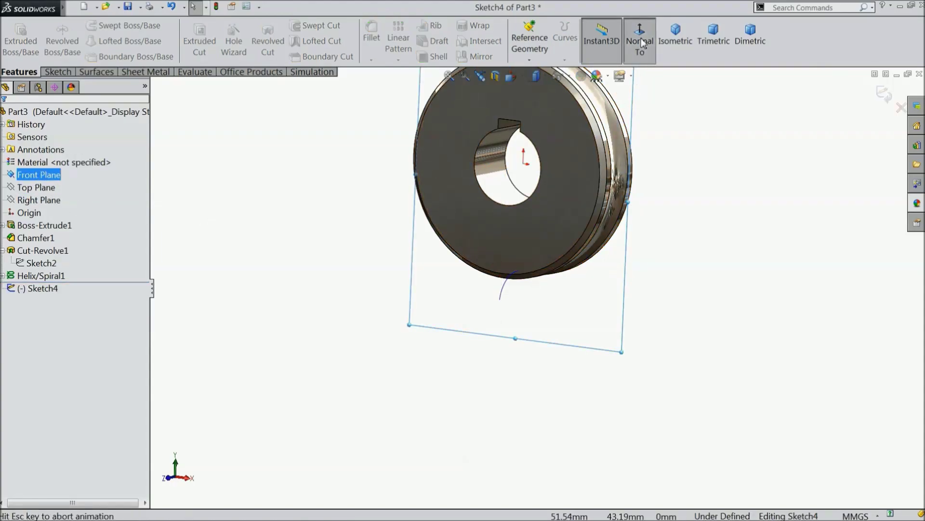
scroll(545, 429, down, 4)
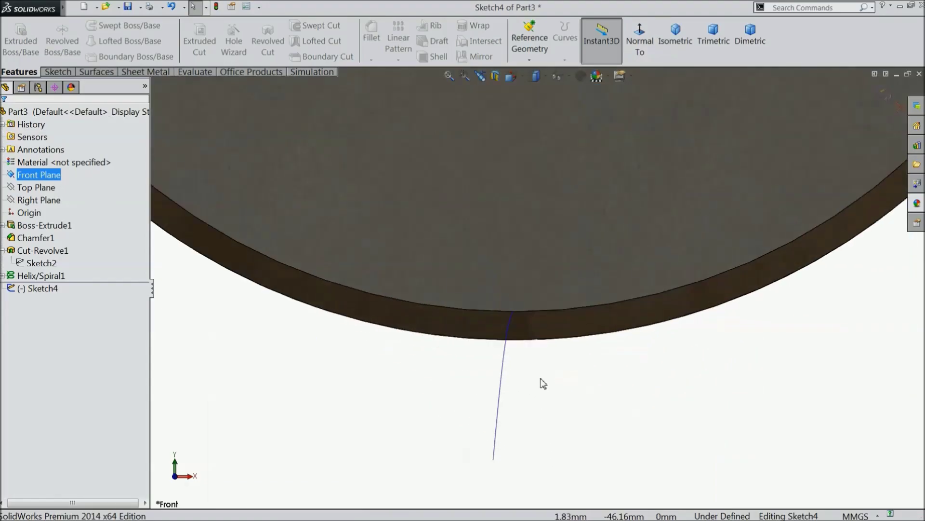
scroll(529, 350, up, 3)
scroll(554, 217, down, 4)
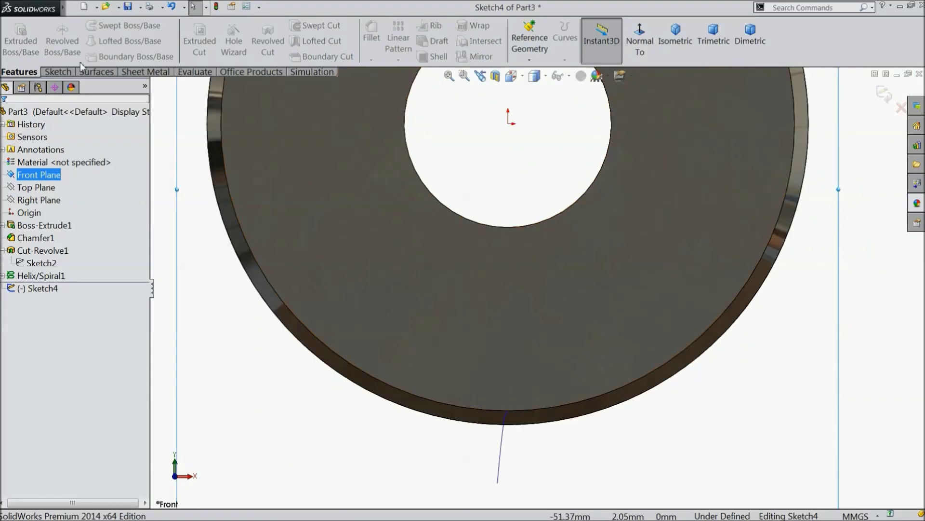
Draw a vertical centerline from the origin down past the disc rim
click(57, 72)
click(92, 25)
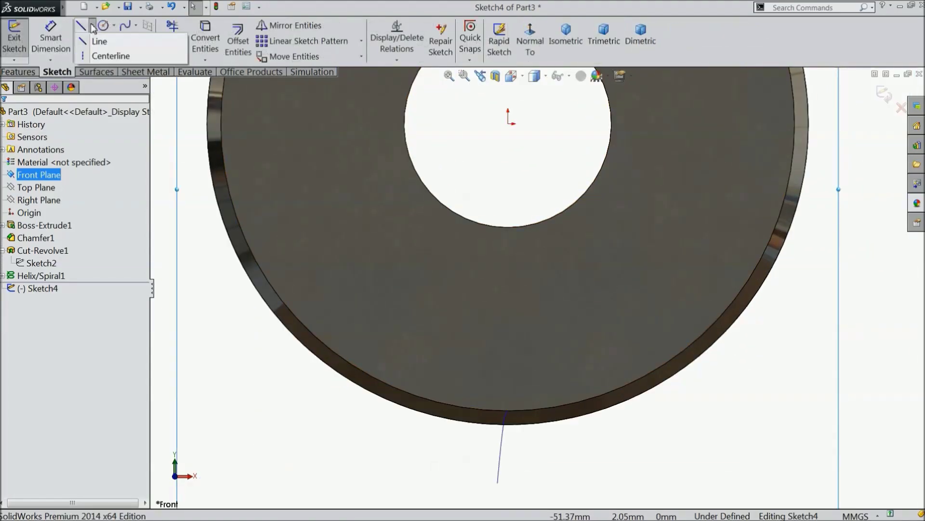
click(104, 46)
click(508, 125)
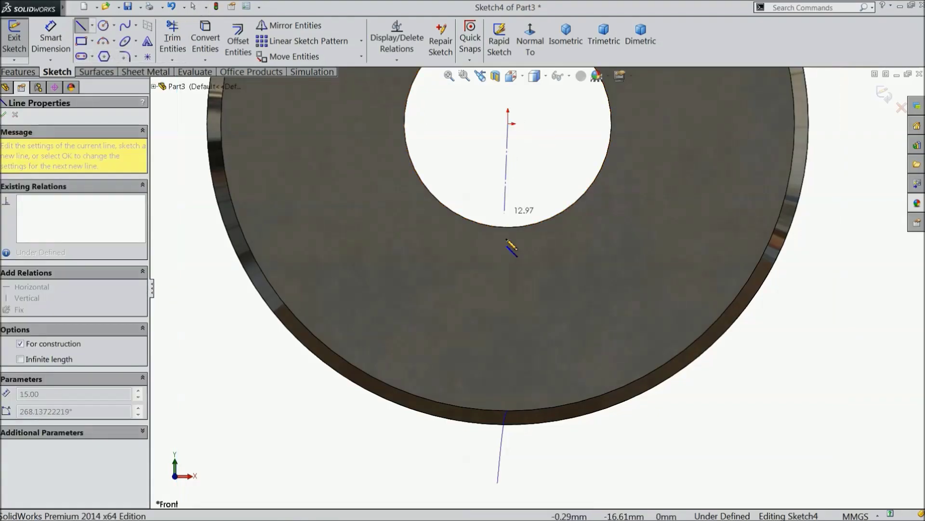
click(508, 452)
right_click(508, 451)
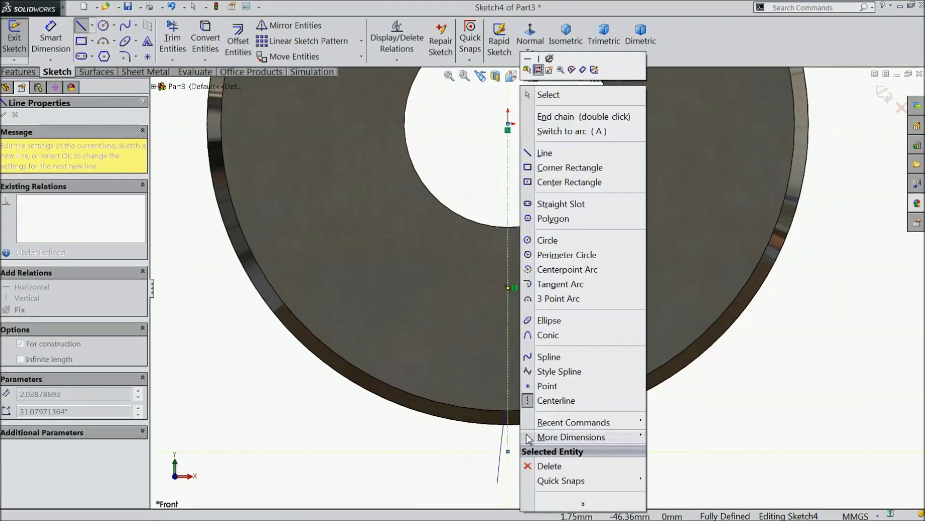
click(542, 92)
Sketch a centre-point arc on the centerline and make its endpoints horizontal
scroll(531, 448, down, 2)
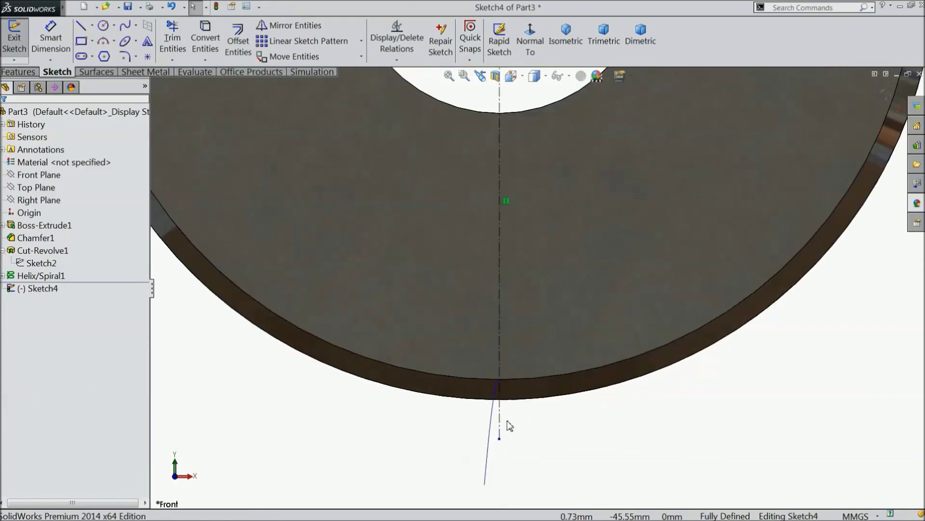
click(114, 42)
click(124, 57)
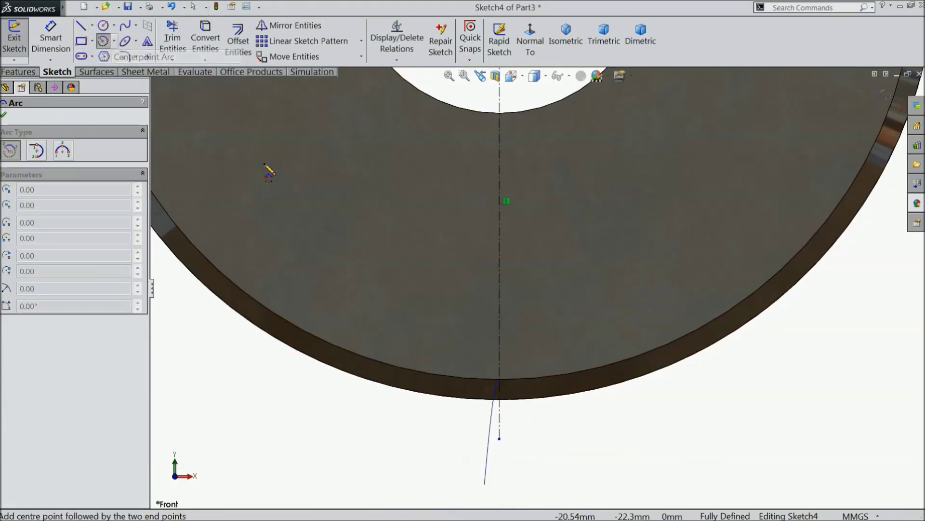
scroll(528, 343, down, 2)
click(491, 298)
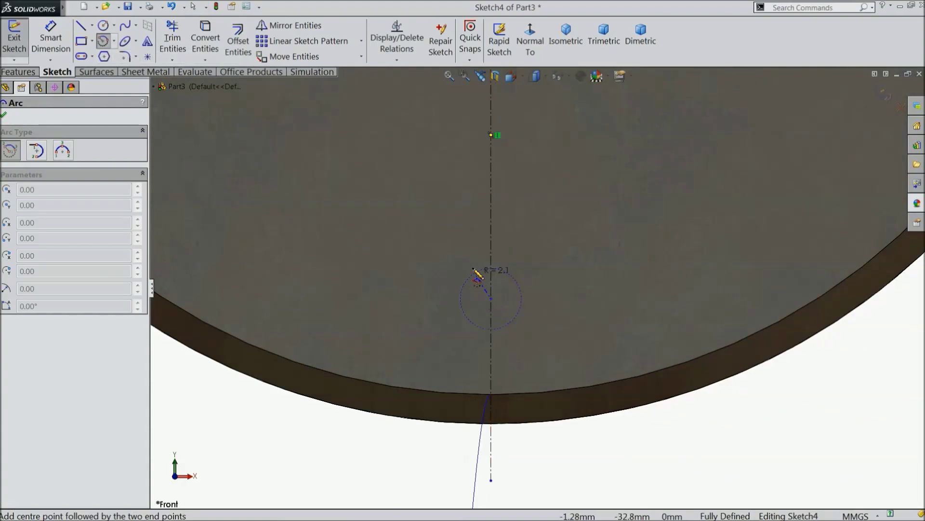
click(443, 241)
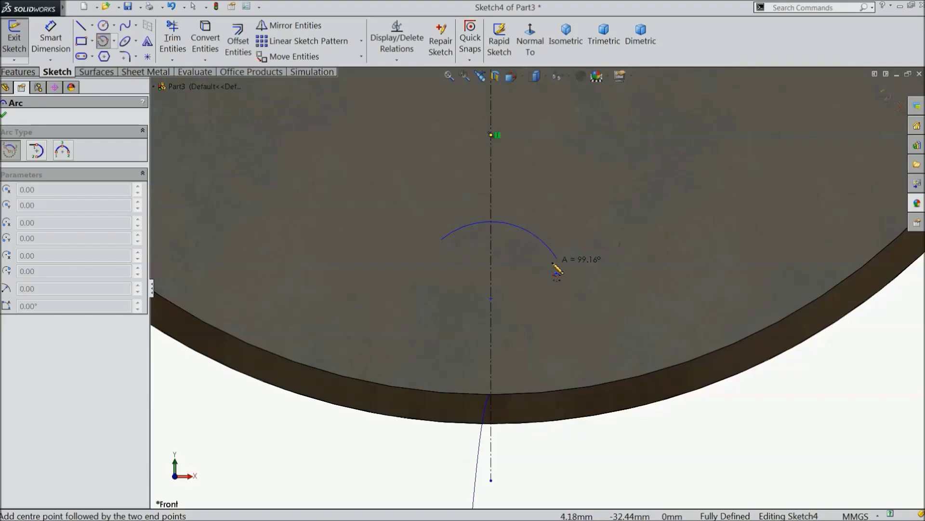
click(557, 259)
right_click(561, 92)
click(586, 122)
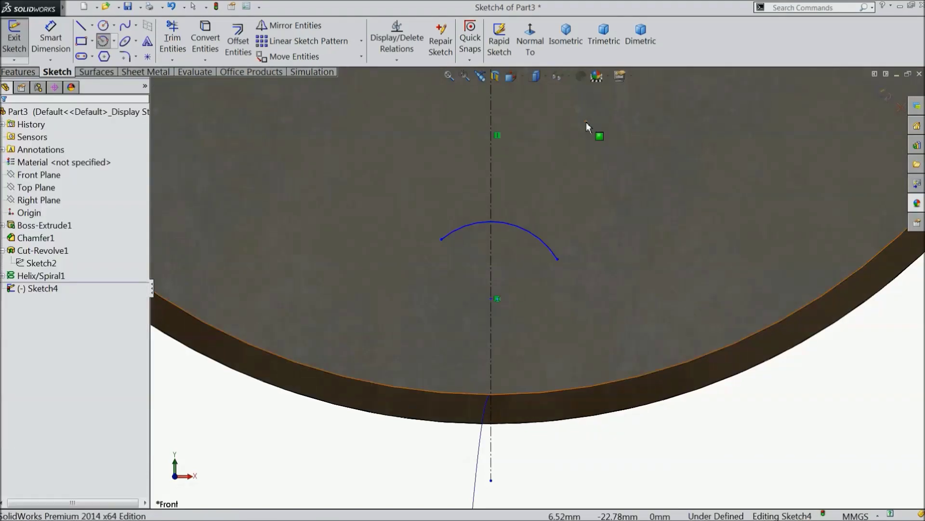
click(558, 259)
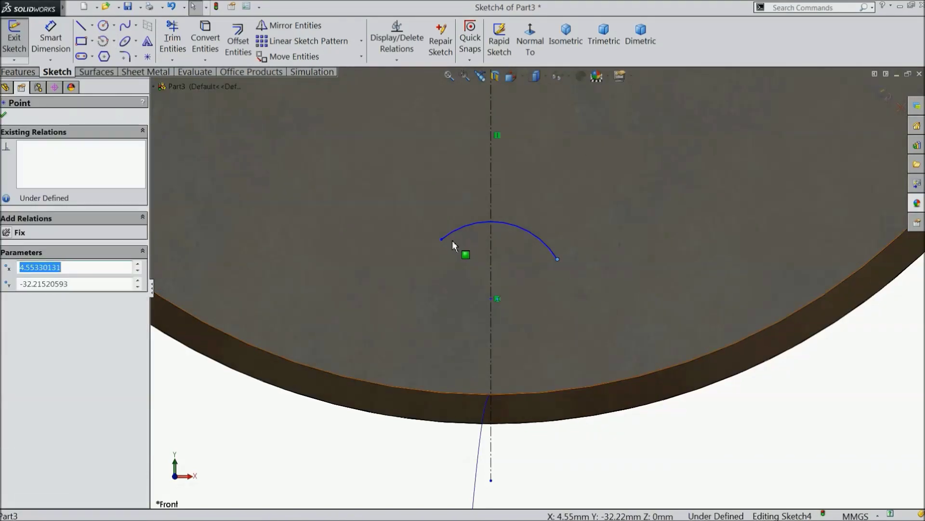
ctrl+click(441, 239)
click(472, 210)
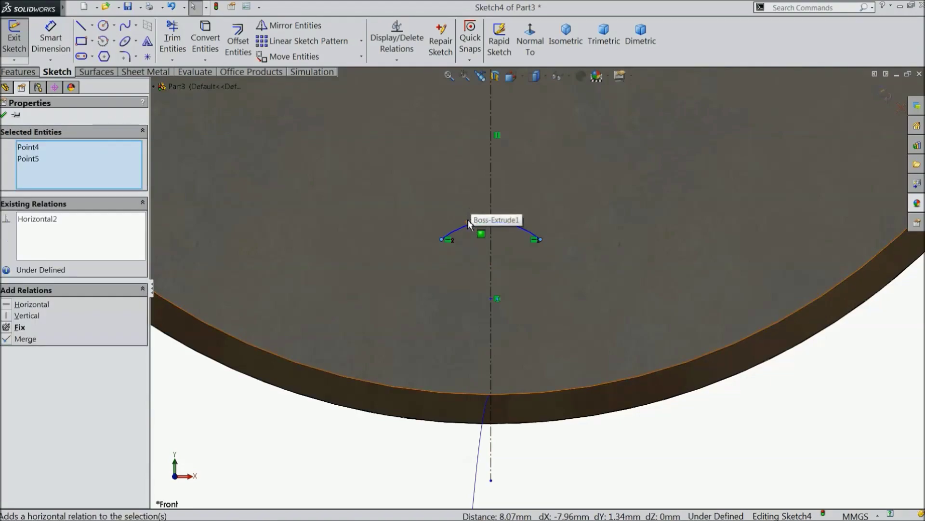
Draw a horizontal base line below the rim and a left vertical line up to the rim
click(81, 28)
scroll(389, 289, up, 2)
scroll(487, 413, down, 2)
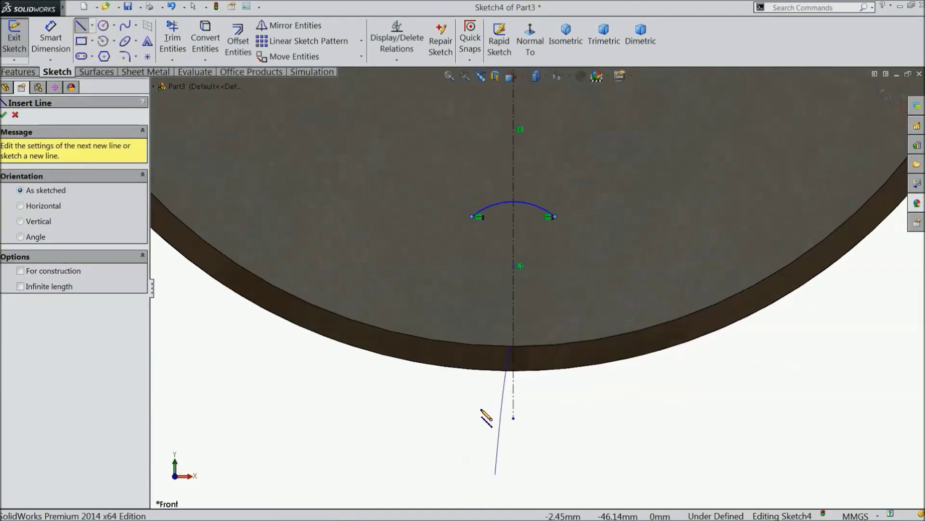
click(609, 396)
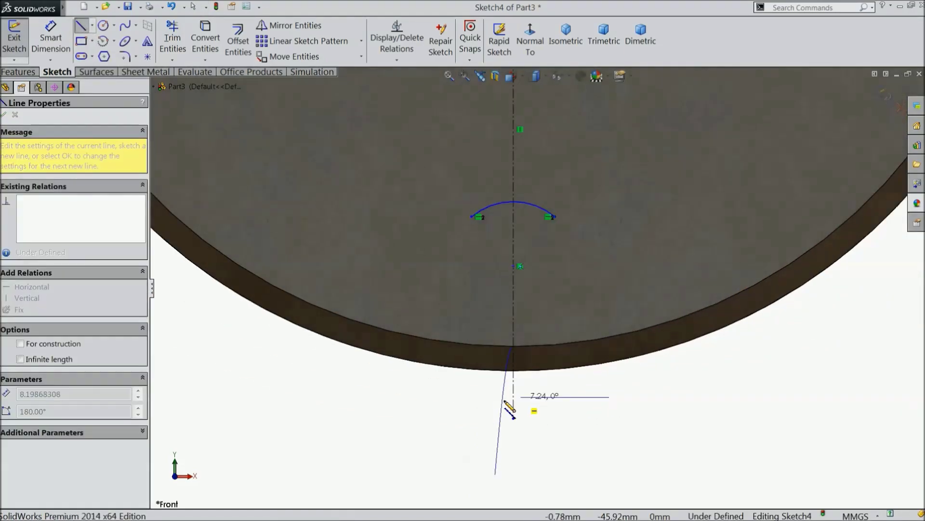
click(439, 397)
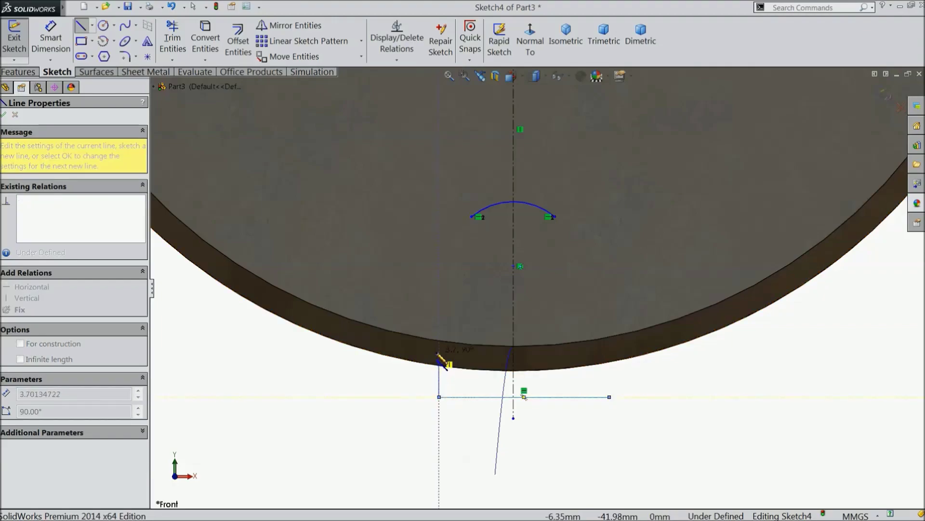
click(440, 353)
right_click(441, 355)
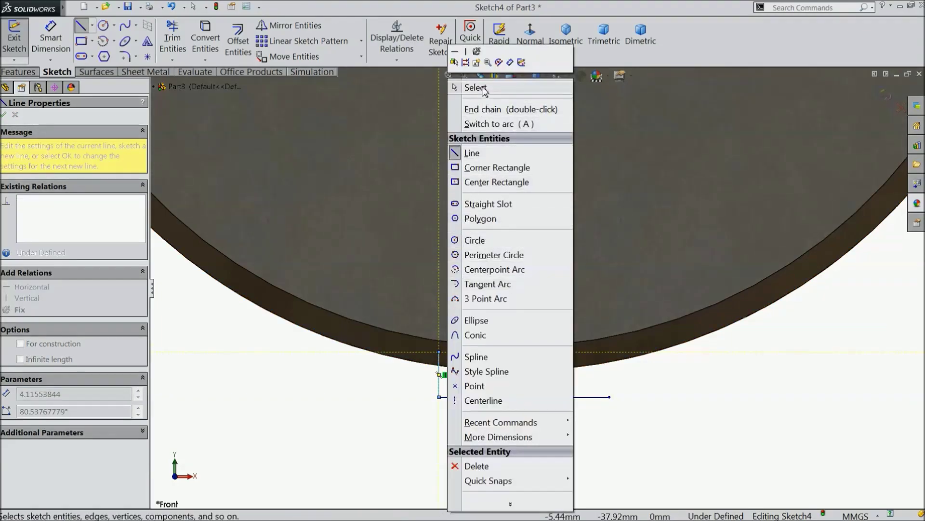
click(465, 87)
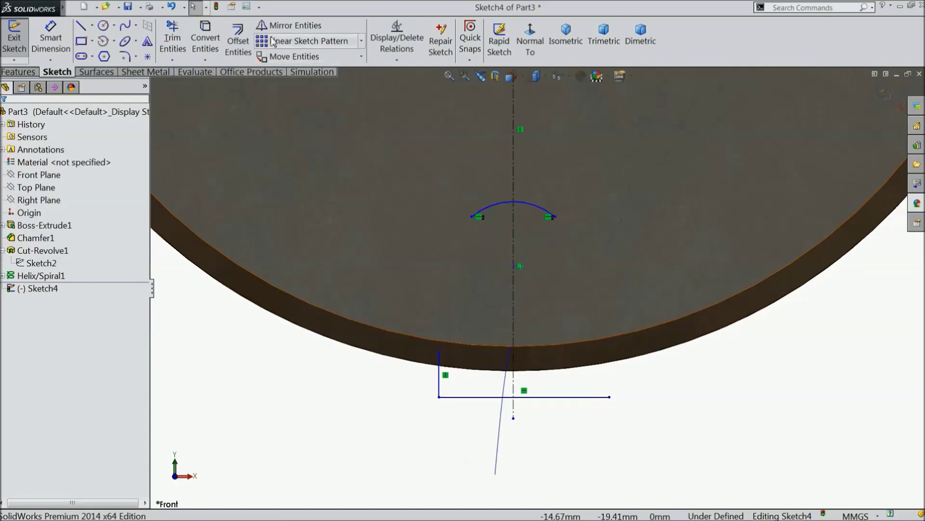
Try mirroring the left side line about the centerline, then cancel Mirror Entities
click(287, 27)
click(440, 384)
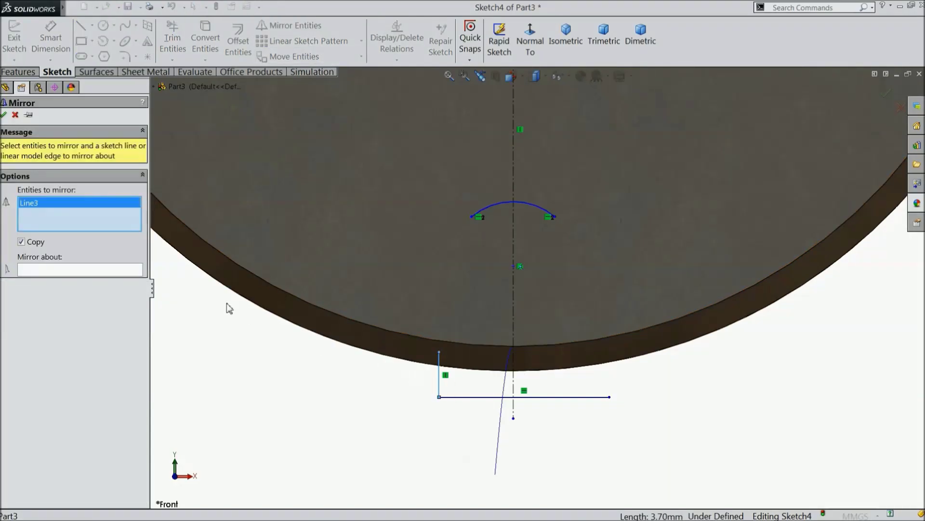
click(111, 269)
click(513, 362)
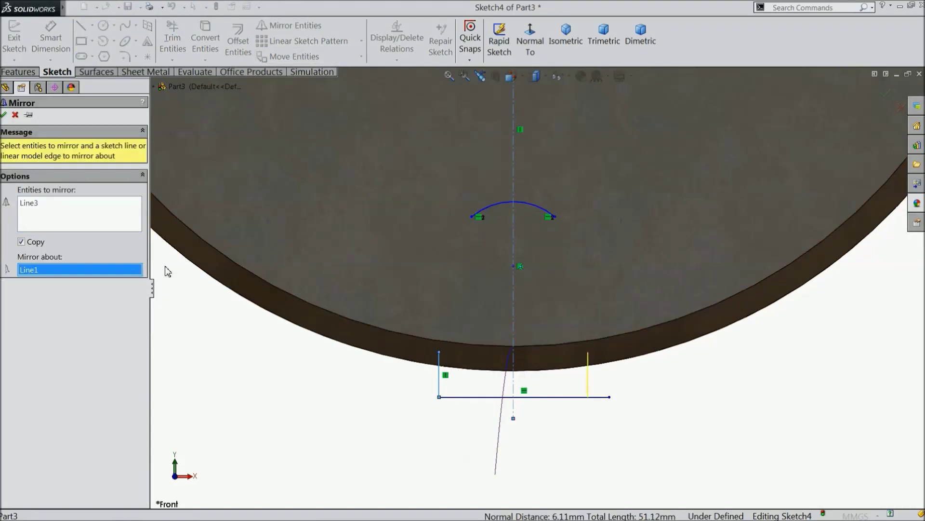
click(16, 115)
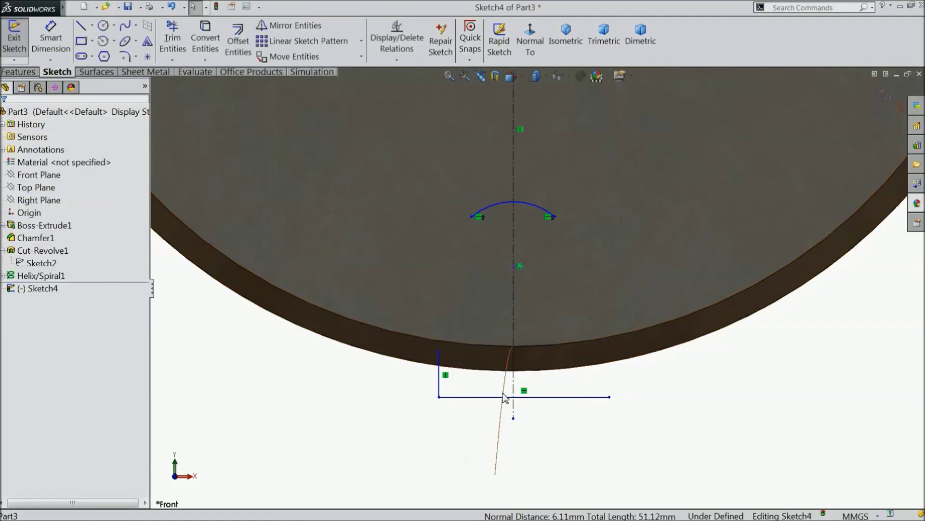
Draw the right vertical line from the base line's right end up to the rim
click(82, 26)
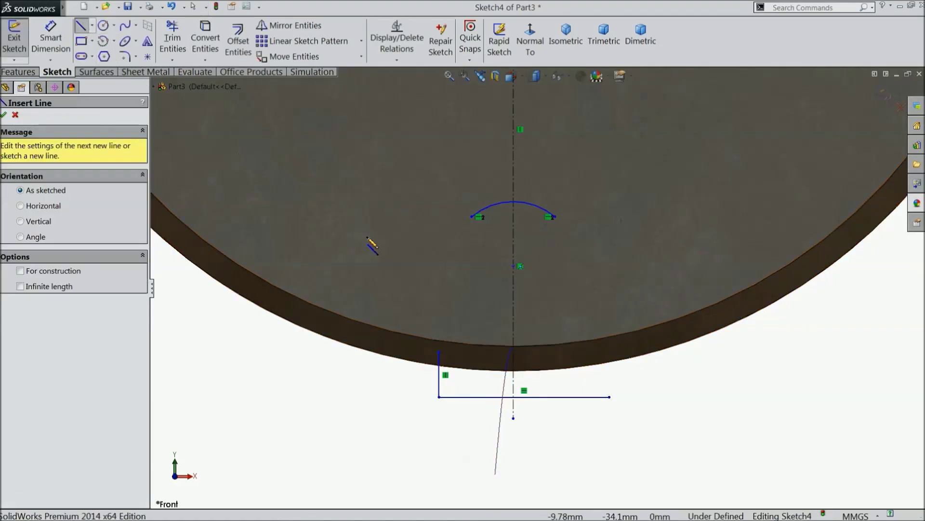
click(610, 397)
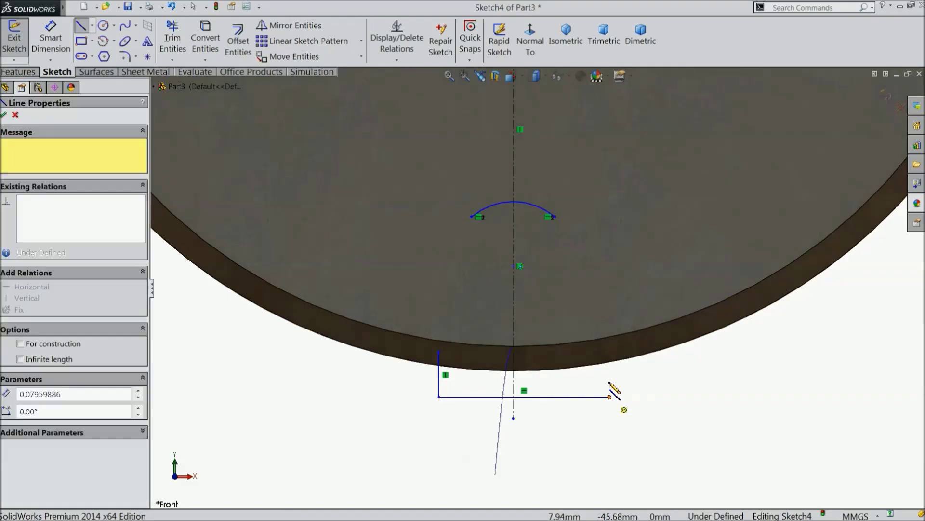
click(611, 354)
right_click(620, 355)
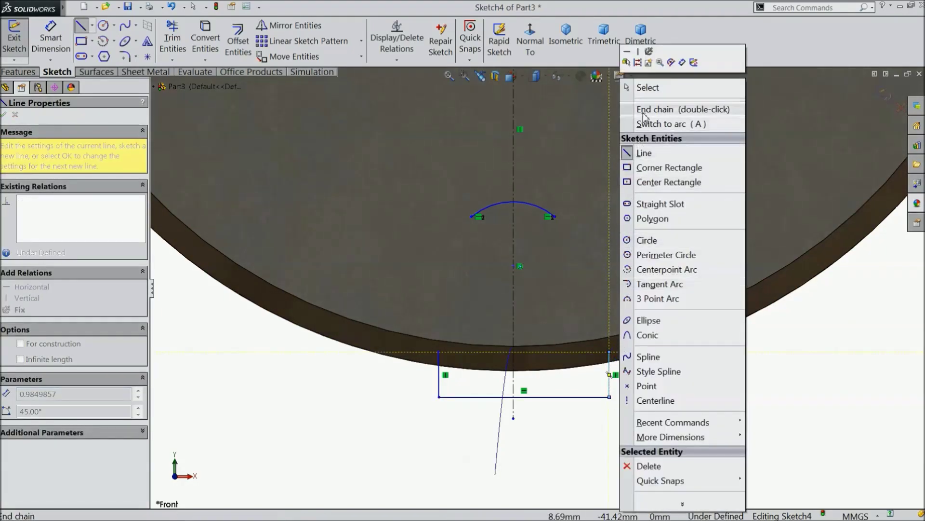
click(682, 107)
key(Escape)
scroll(578, 389, down, 3)
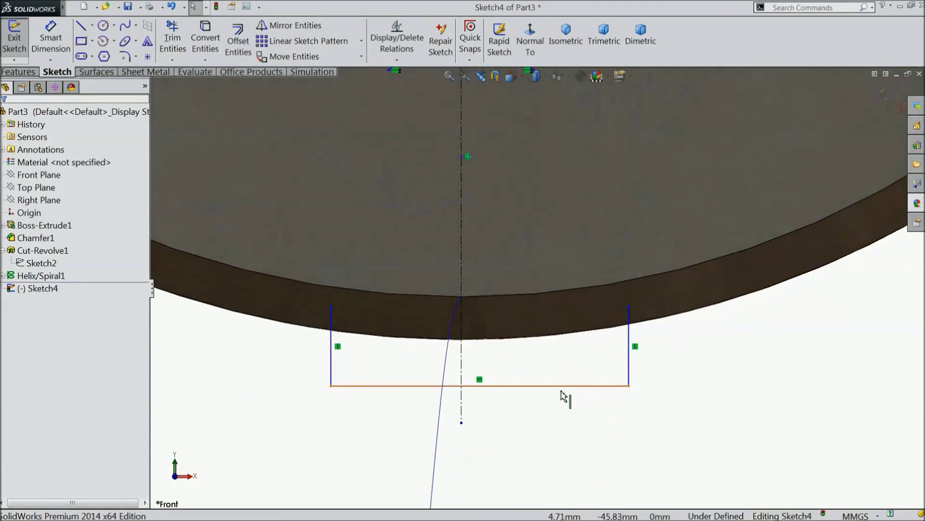
Make the two vertical side lines symmetric about the centerline
click(332, 375)
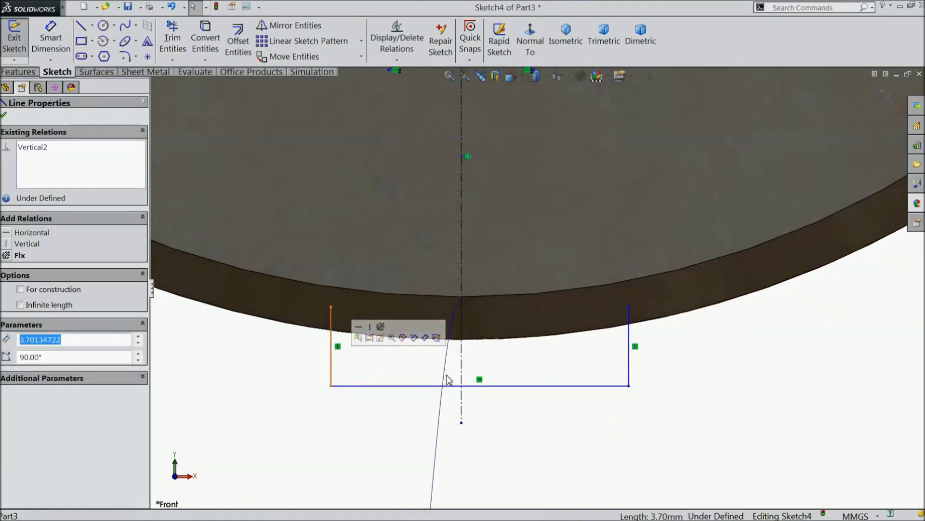
ctrl+click(462, 376)
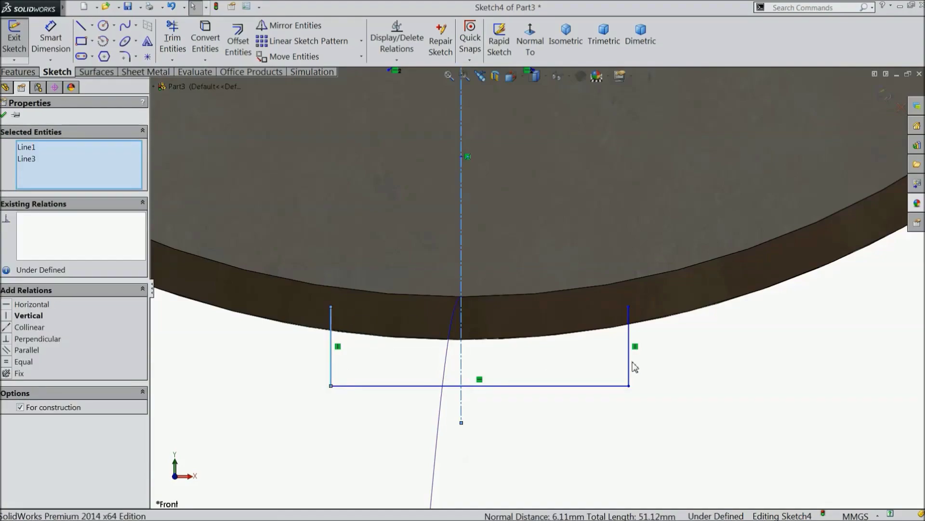
ctrl+click(628, 363)
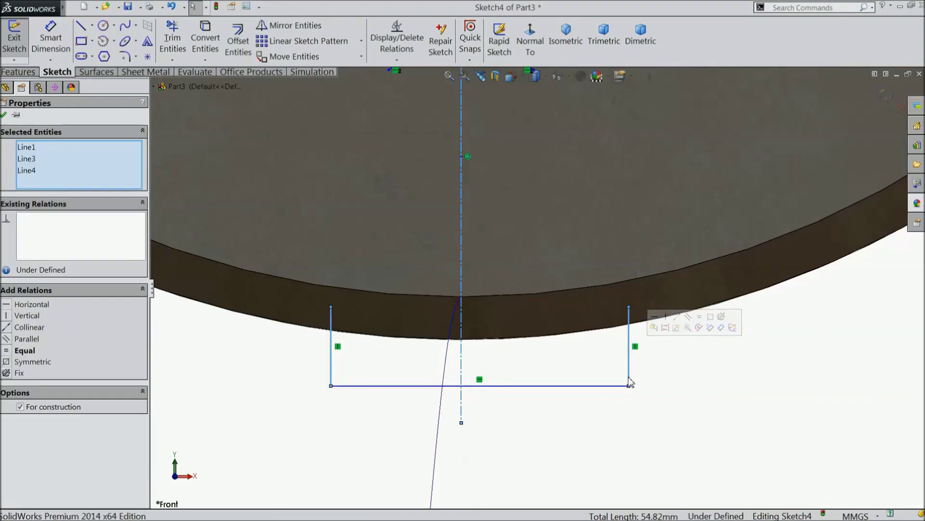
click(711, 320)
scroll(548, 267, up, 2)
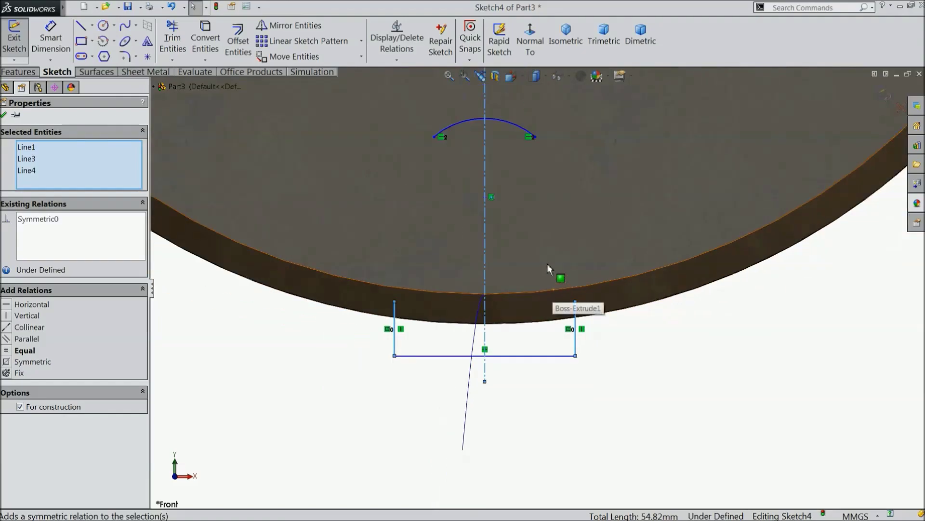
key(Escape)
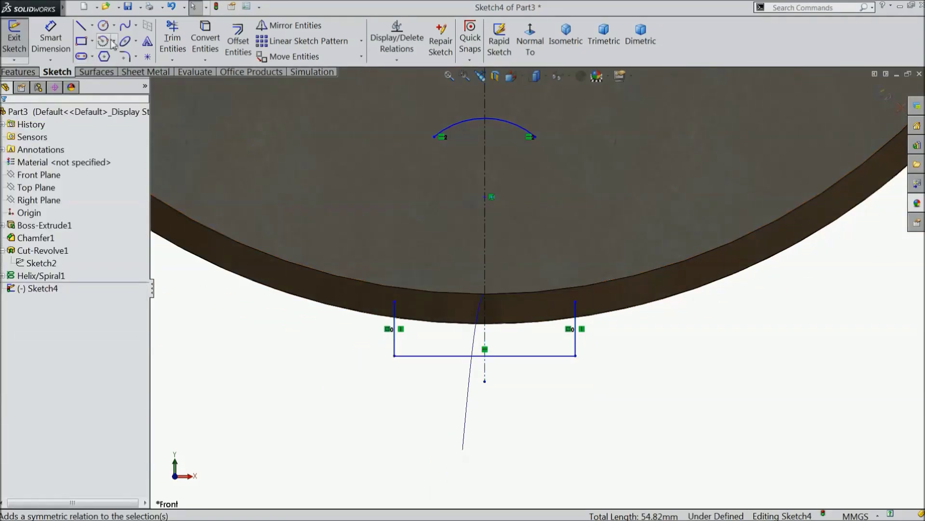
Draw a three-point arc from the top arc's left end to the left side line's top
click(115, 41)
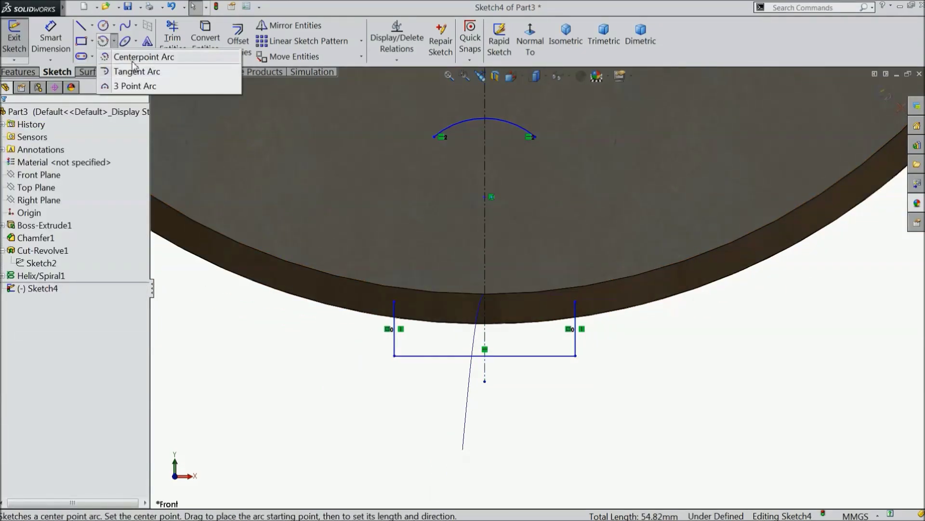
click(132, 86)
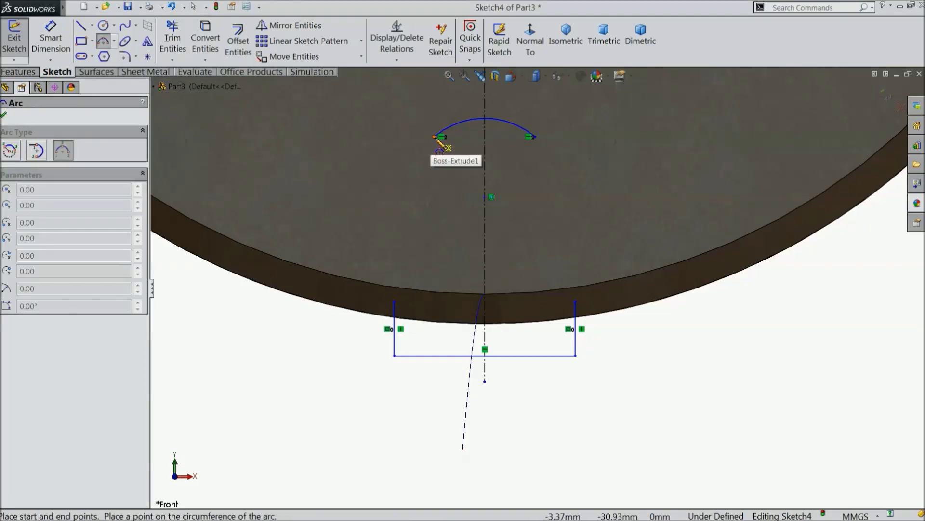
click(435, 138)
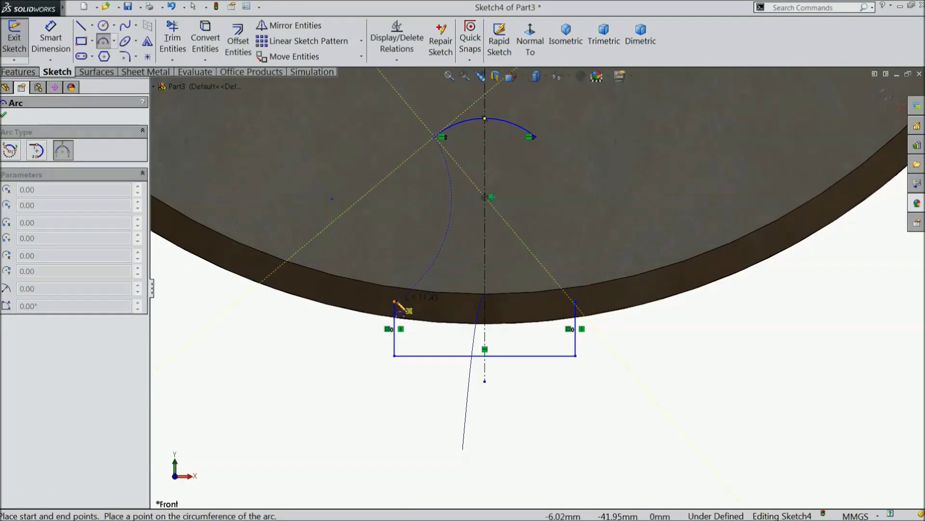
click(395, 303)
click(412, 270)
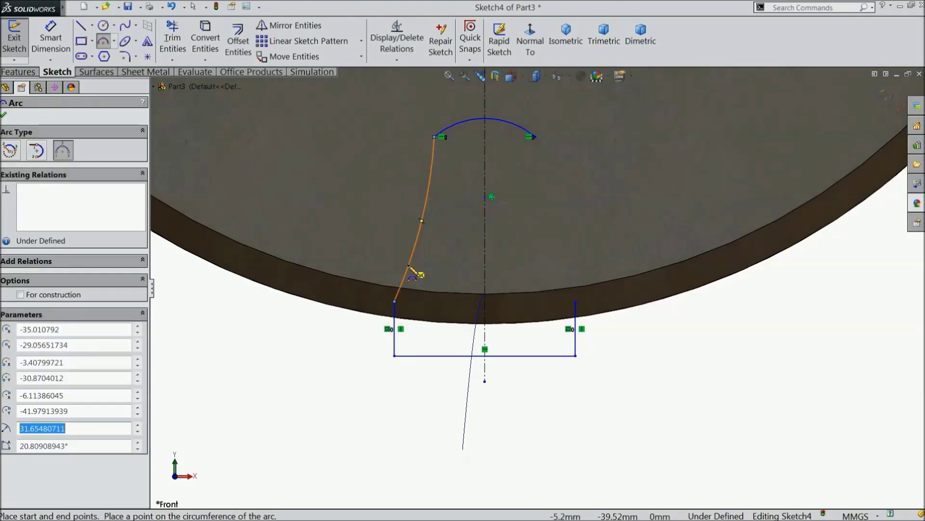
Mirror the left side curve Arc2 across the centerline Line1
click(309, 25)
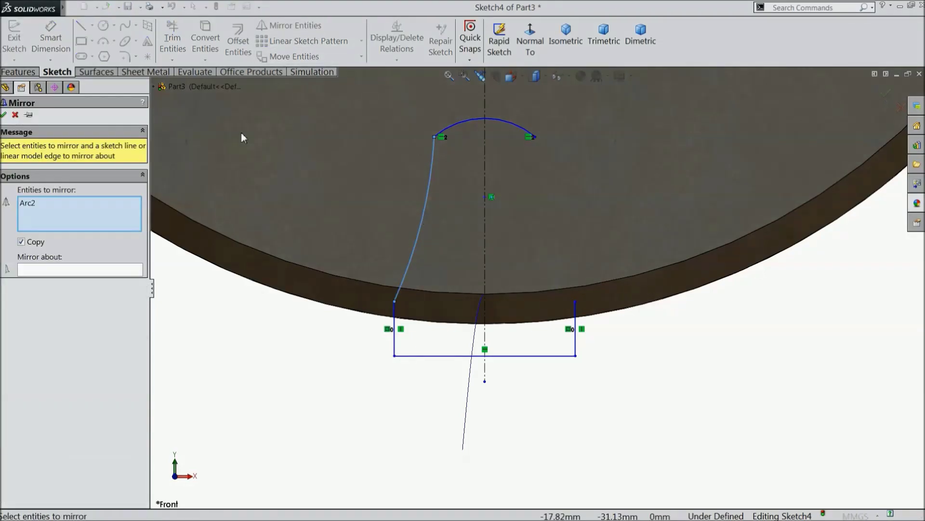
click(92, 271)
click(485, 215)
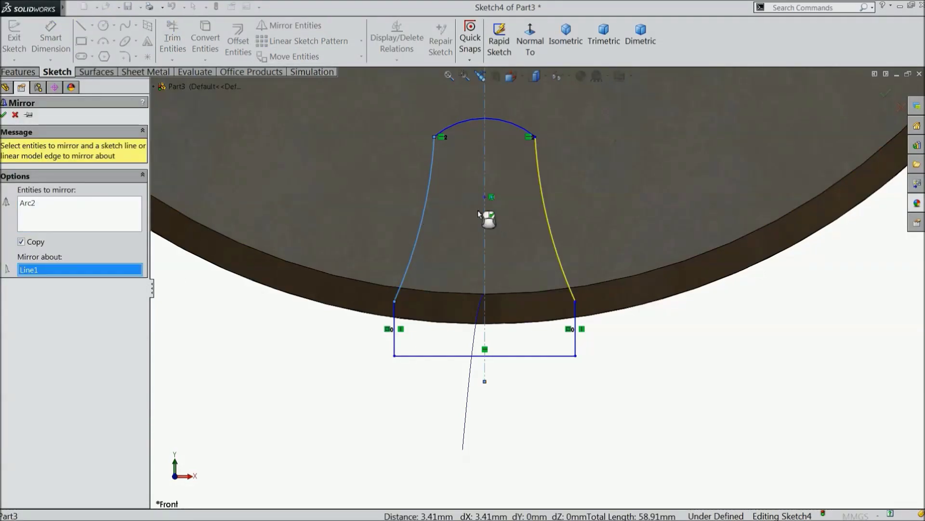
click(4, 114)
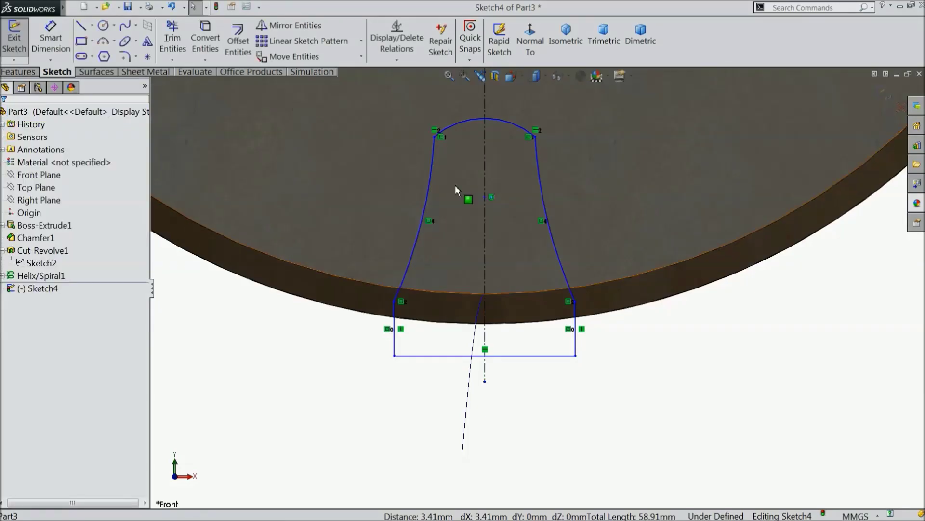
scroll(455, 184, up, 3)
scroll(541, 177, up, 3)
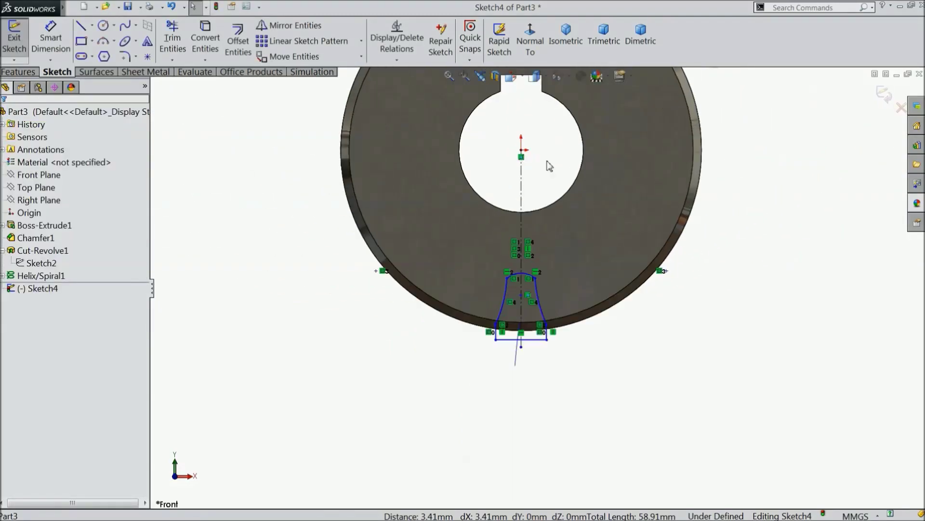
Dimension the origin-to-top-arc-centre distance as 39.13 mm
scroll(545, 166, down, 2)
key(d)
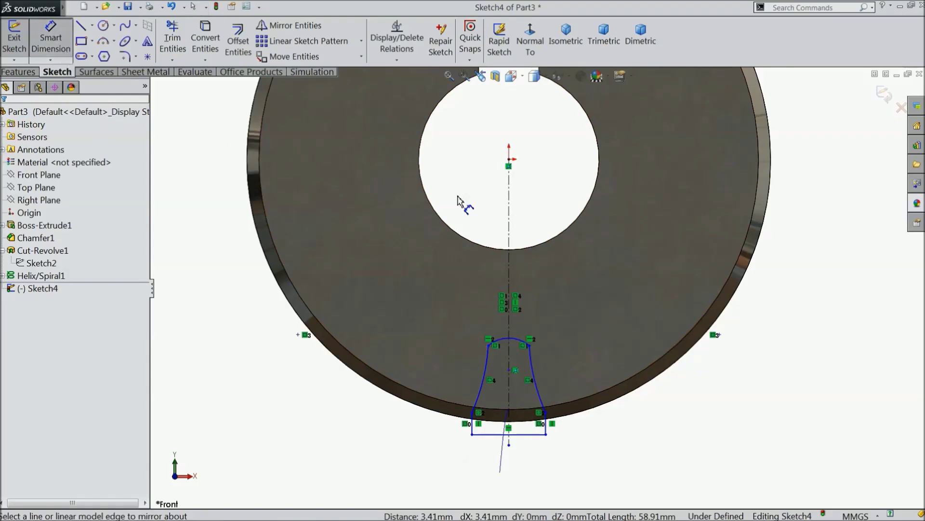
click(509, 167)
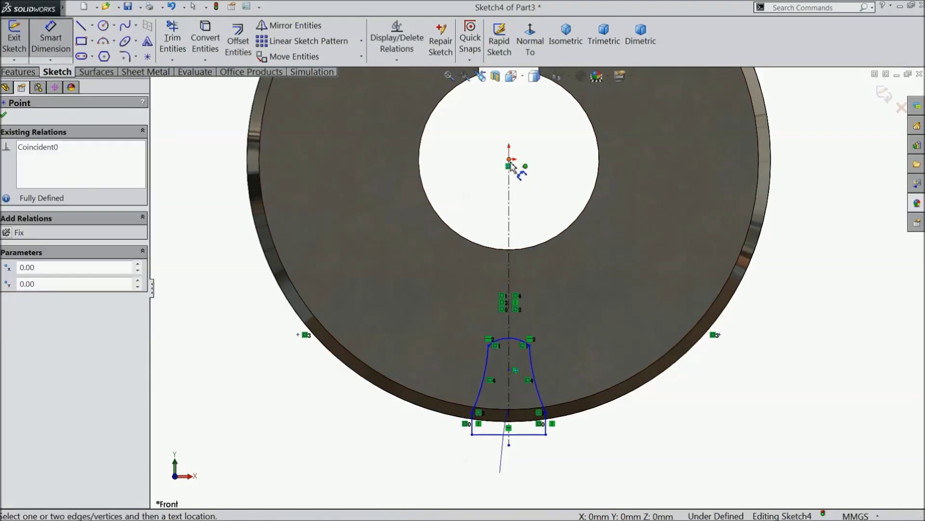
click(510, 371)
click(227, 287)
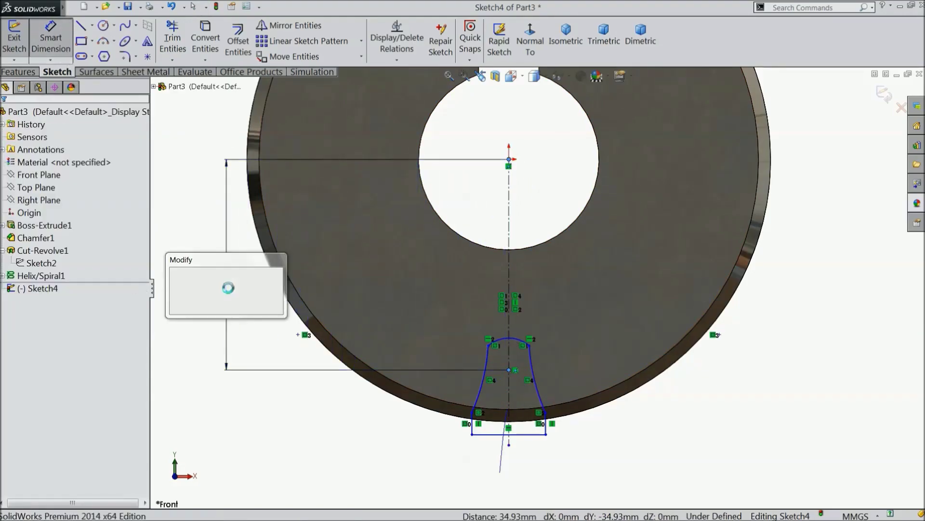
text(39.13)
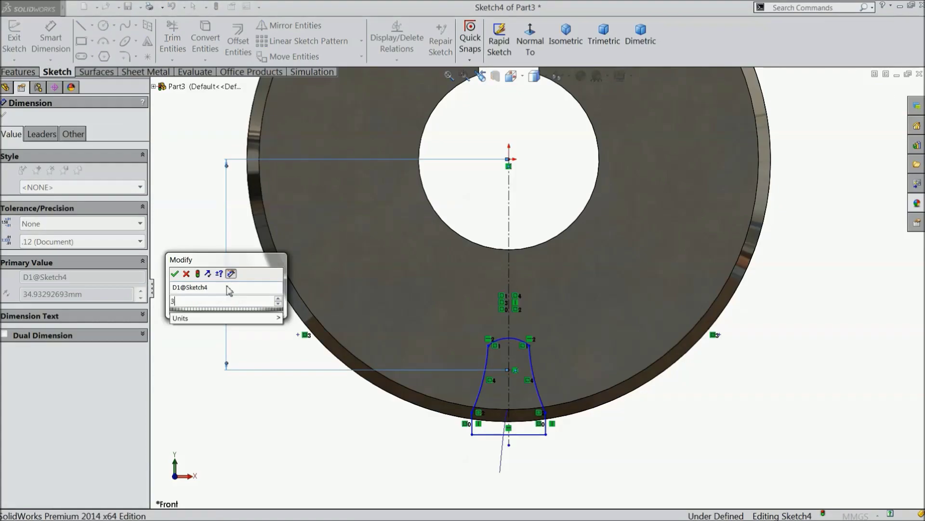
click(175, 274)
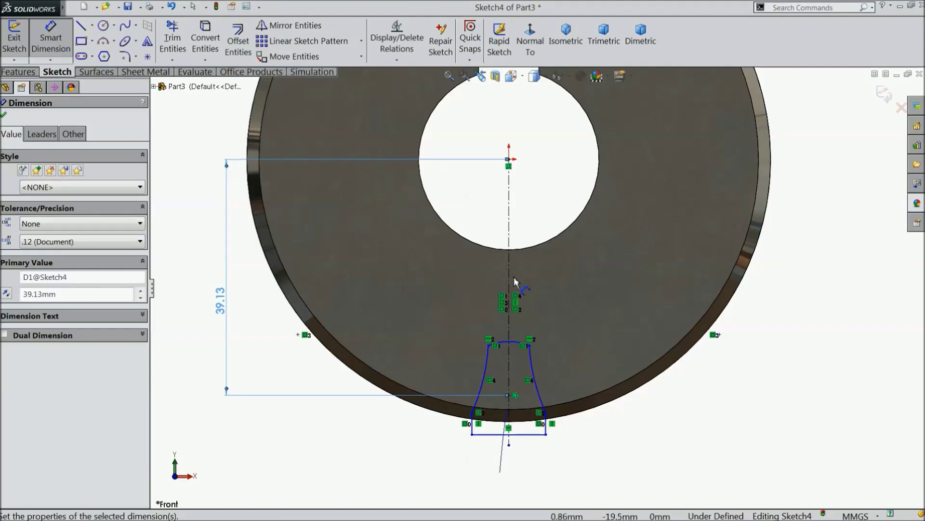
Set the top arc radius to R1.80
scroll(525, 348, down, 5)
click(462, 314)
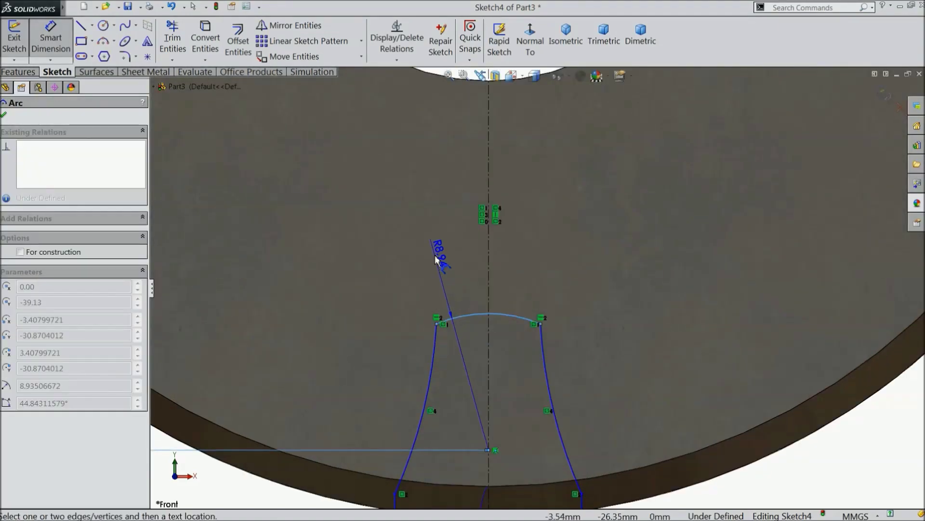
click(435, 255)
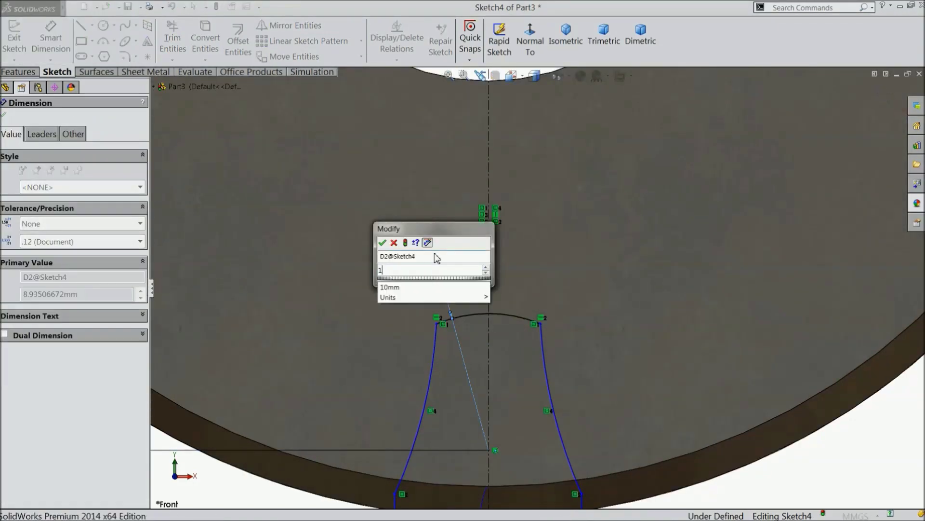
text(10)
click(382, 243)
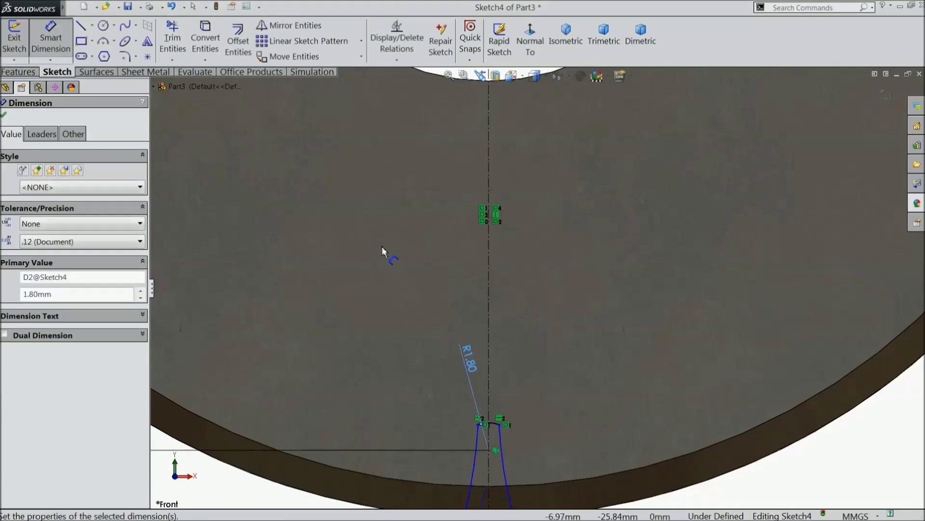
scroll(439, 315, up, 3)
scroll(531, 423, down, 5)
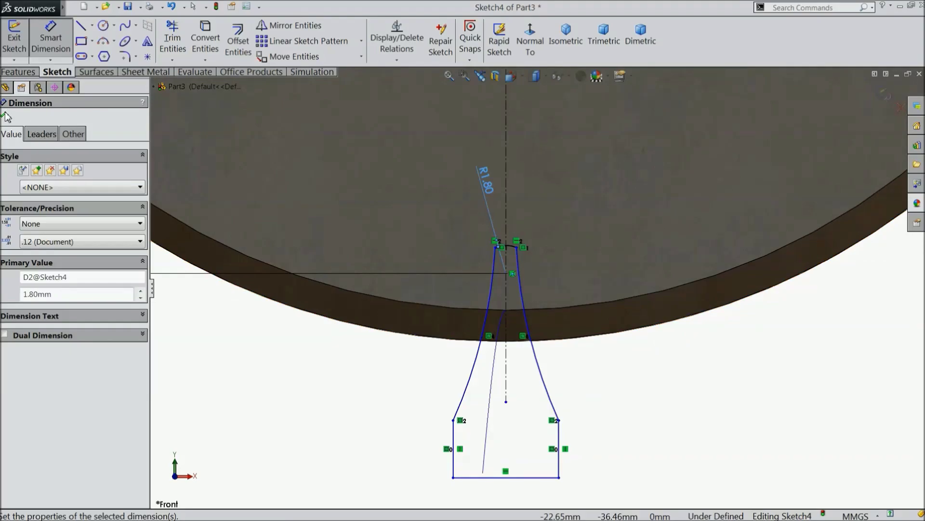
key(Escape)
Drag the profile's lower endpoints upward to shorten it near the rim
drag(454, 421, 459, 331)
click(459, 477)
drag(458, 479, 461, 356)
Dimension the bottom line to 6.90 mm and the side curve radius to R18
click(51, 37)
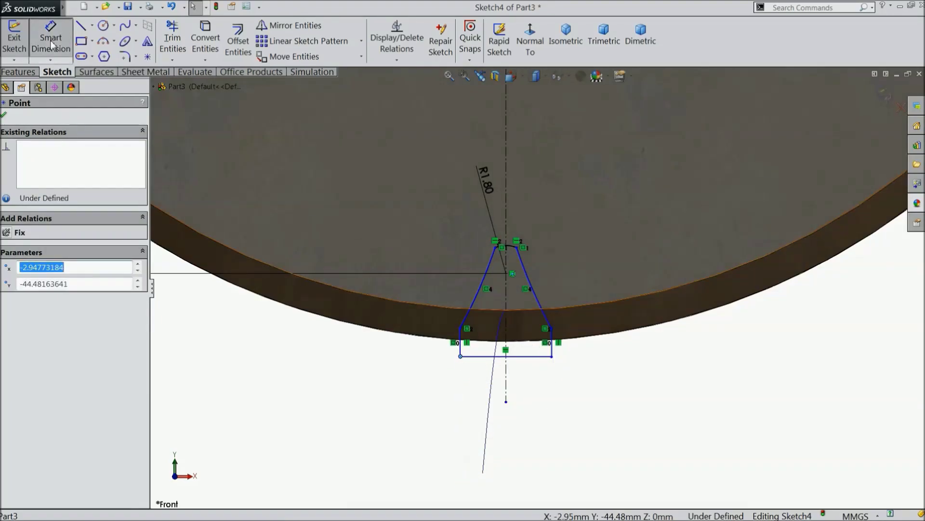
scroll(568, 372, down, 3)
click(490, 340)
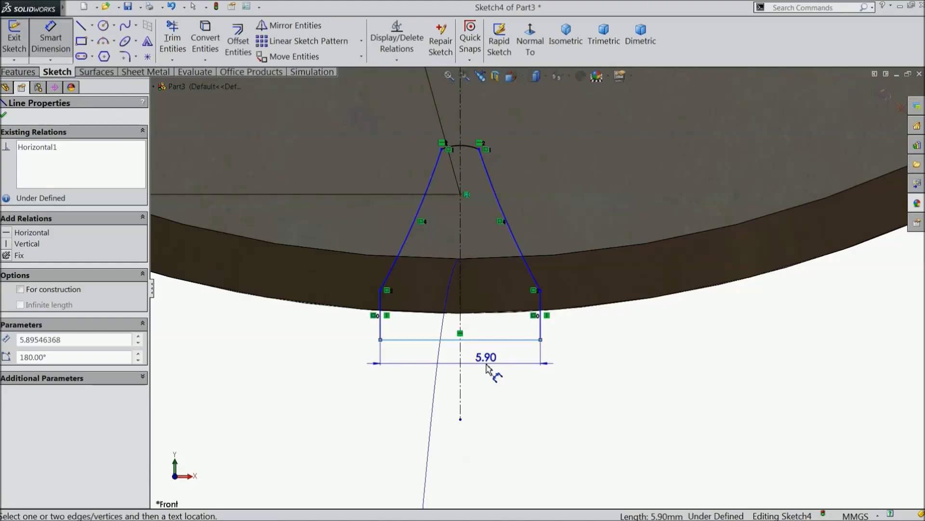
click(487, 362)
text(6.9)
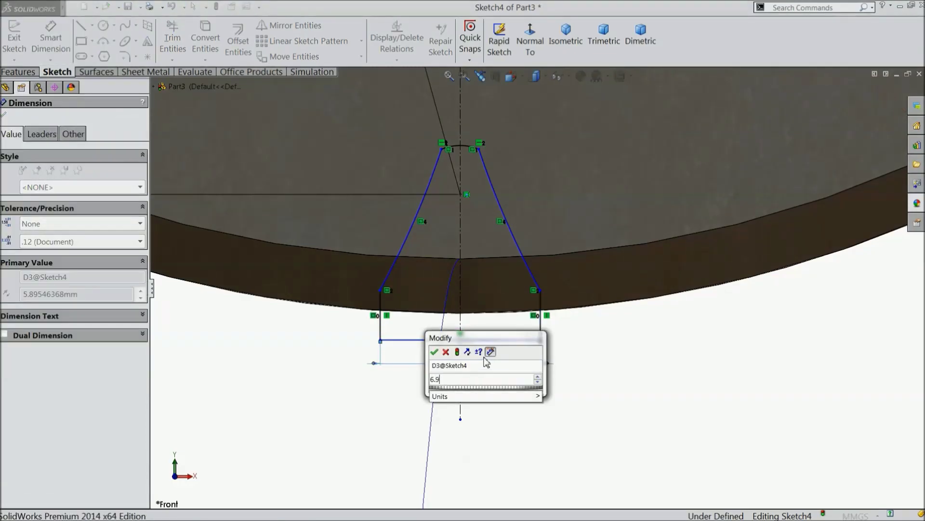
click(435, 351)
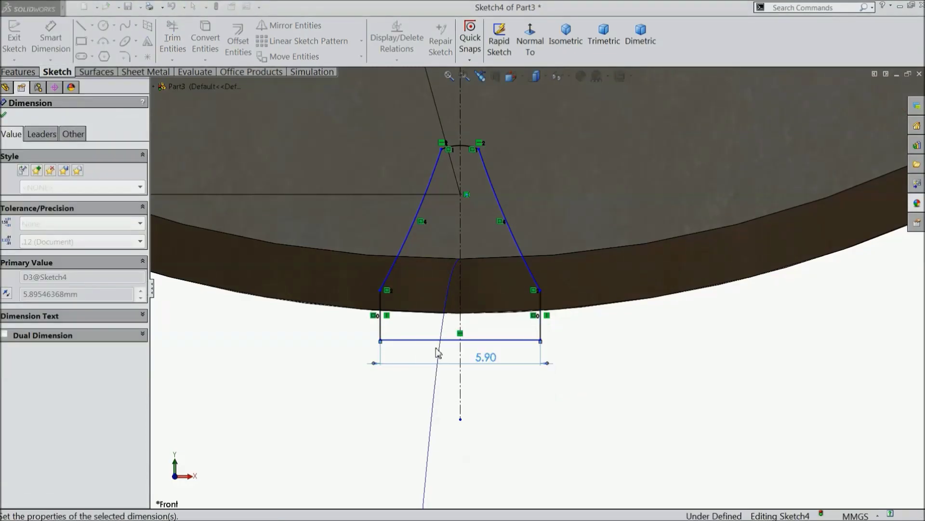
click(520, 236)
click(548, 201)
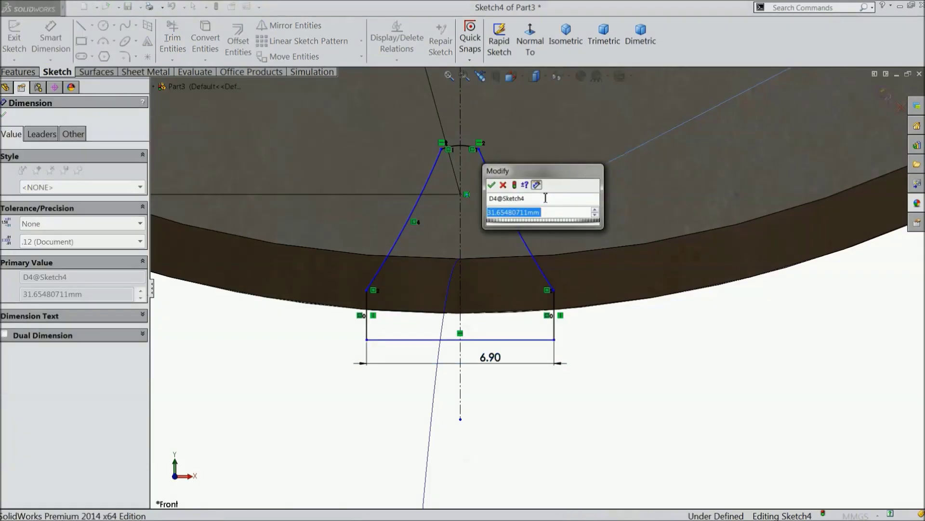
text(18)
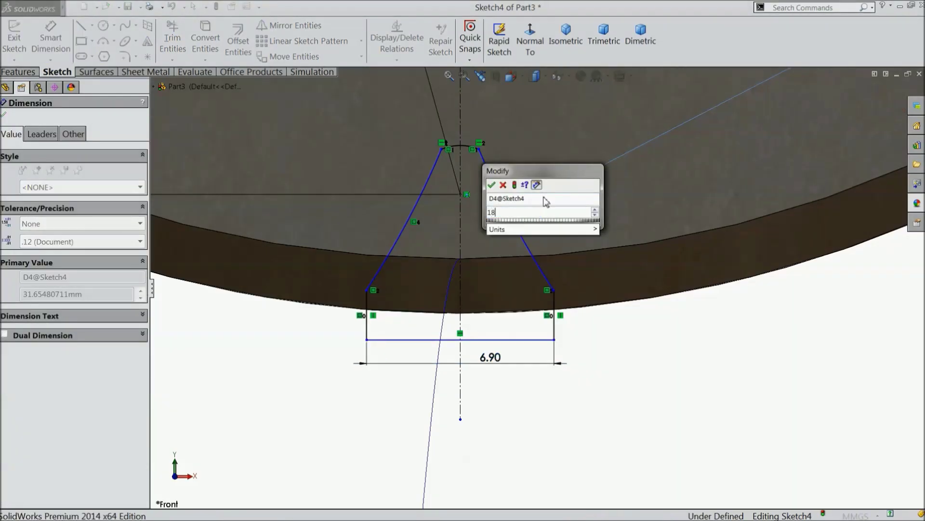
click(492, 186)
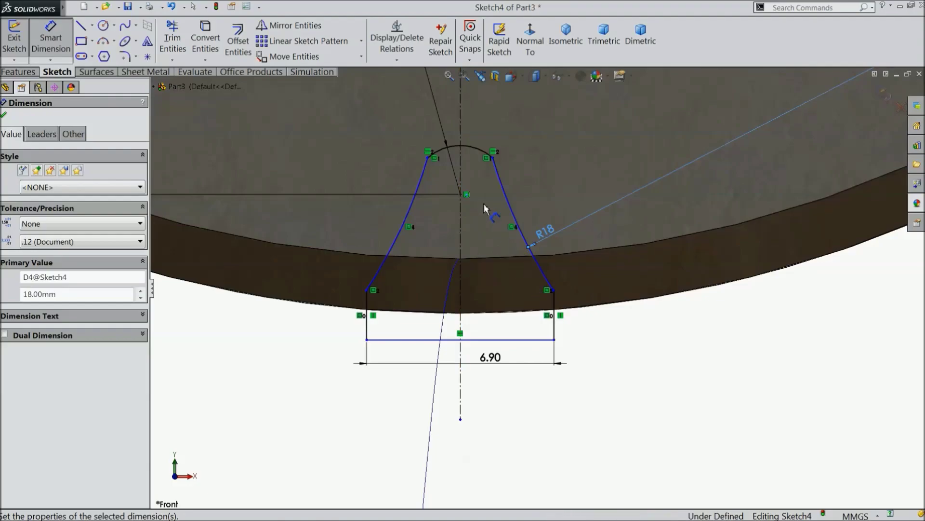
Add vertical dimensions of 4.65 mm for the side height and 1.34 mm to the arc centre
click(550, 288)
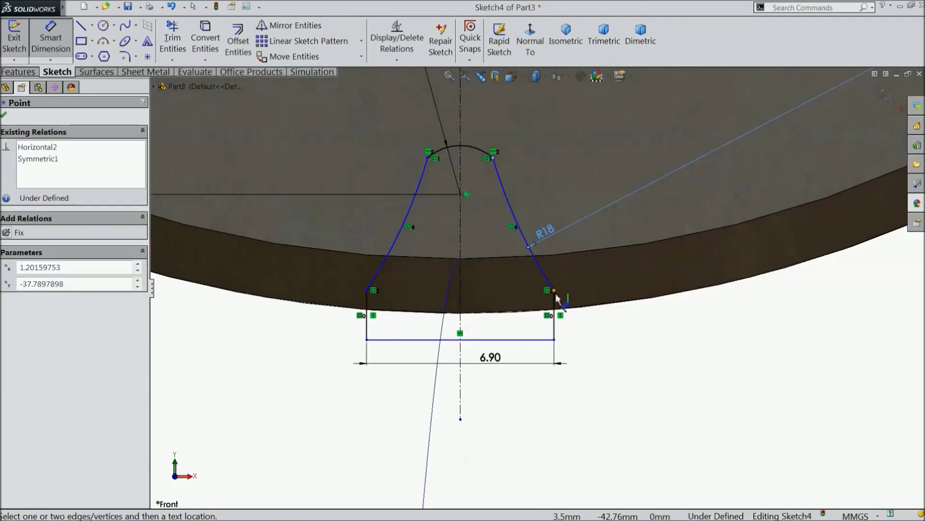
click(553, 289)
click(625, 218)
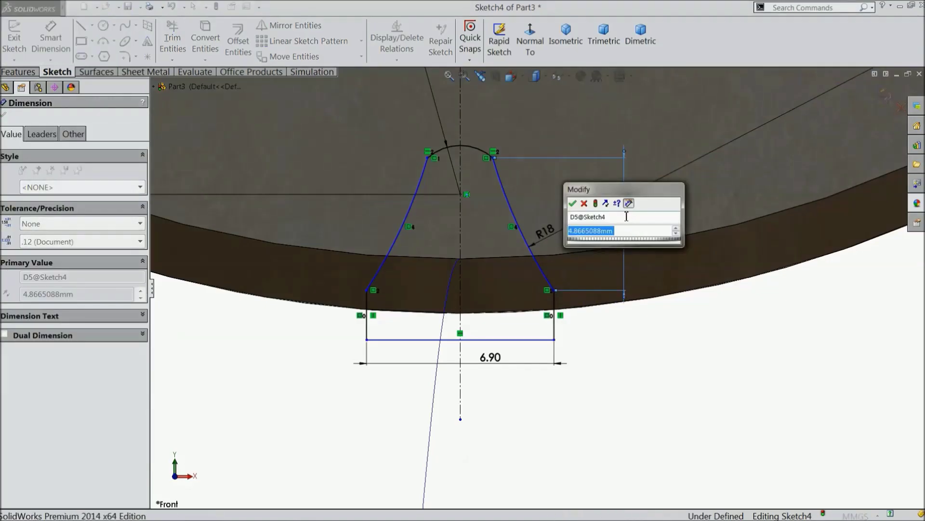
text(4)
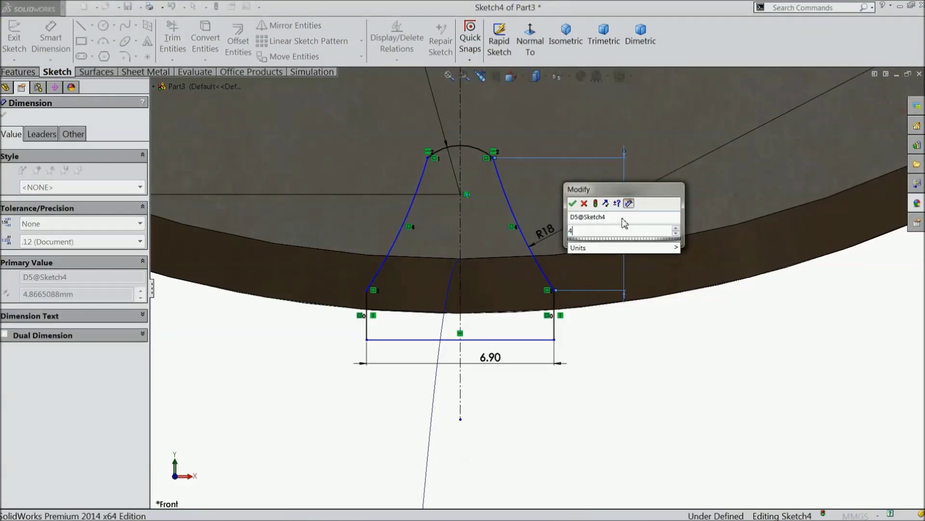
text(.65)
click(572, 204)
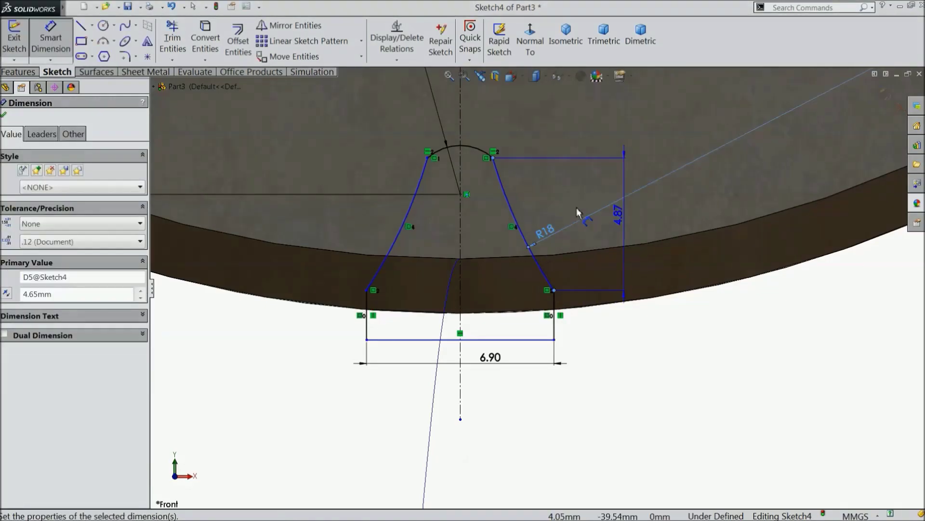
click(487, 158)
click(460, 194)
click(361, 177)
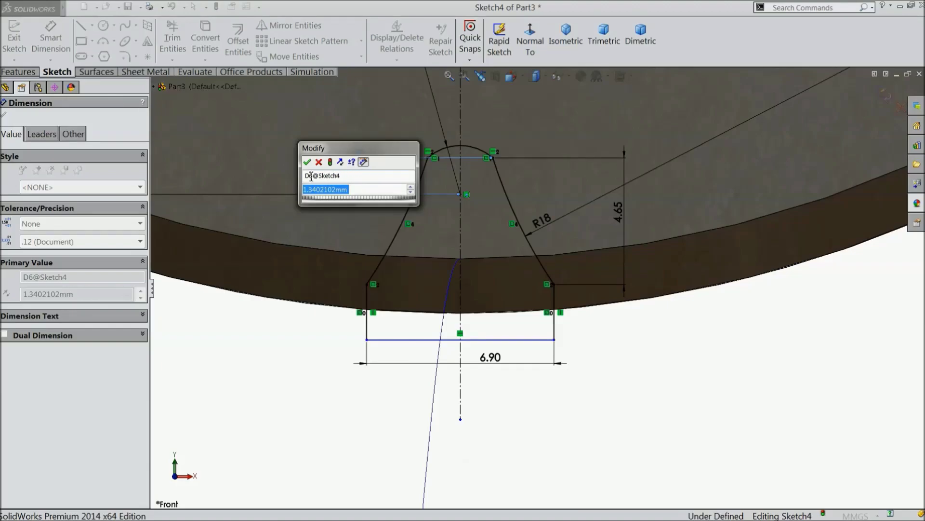
click(307, 162)
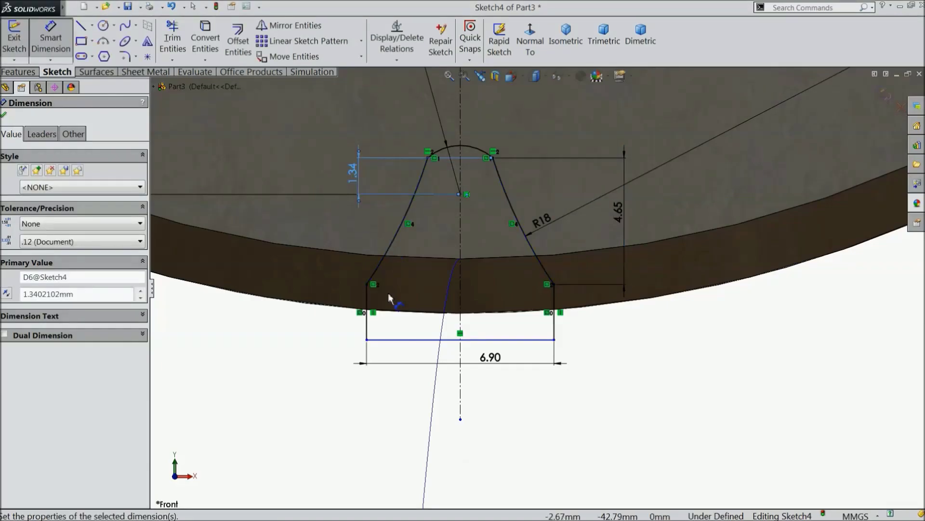
Attempt a dimension from the profile's lower-left corner and dismiss the resulting error
scroll(474, 250, up, 2)
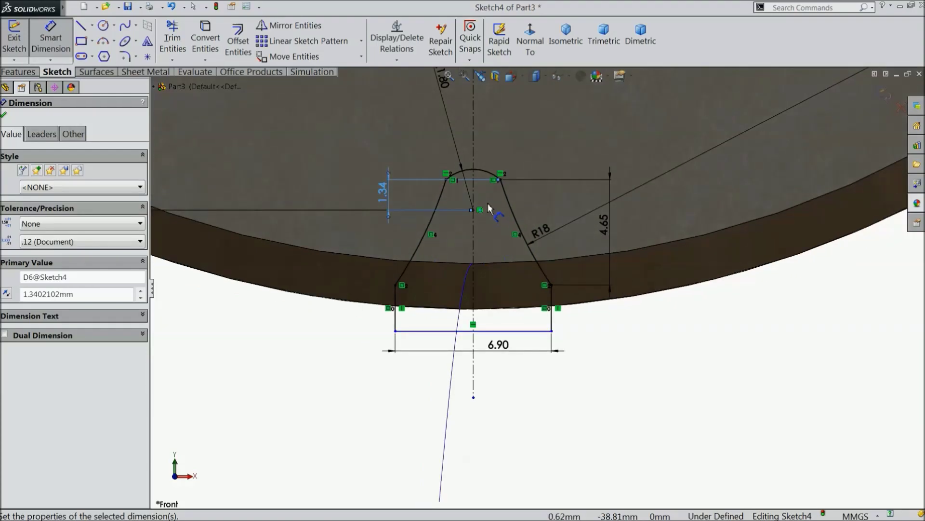
scroll(467, 250, up, 2)
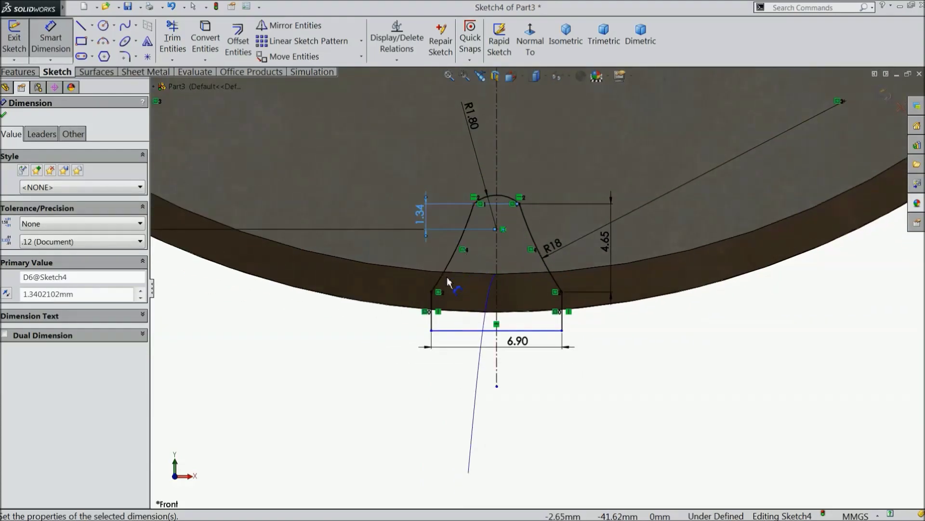
scroll(446, 277, down, 2)
click(433, 292)
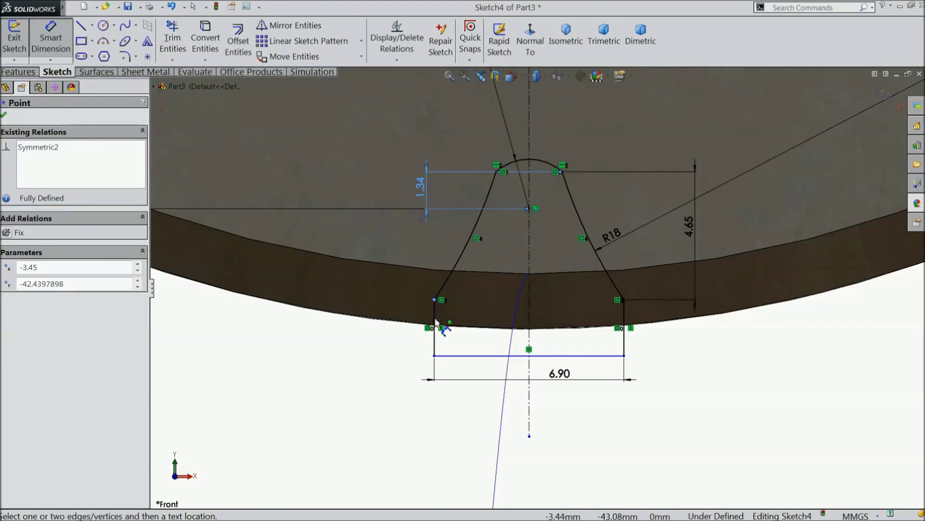
click(383, 359)
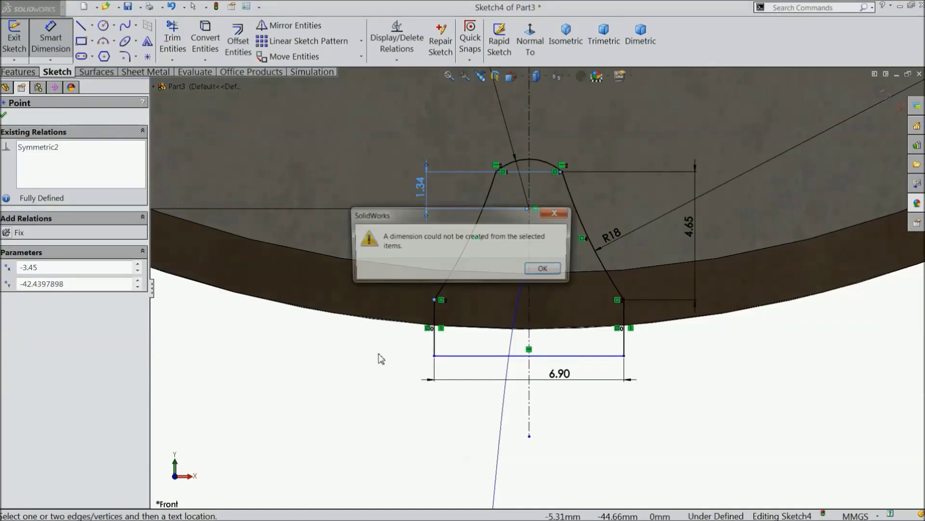
click(535, 274)
scroll(483, 278, up, 8)
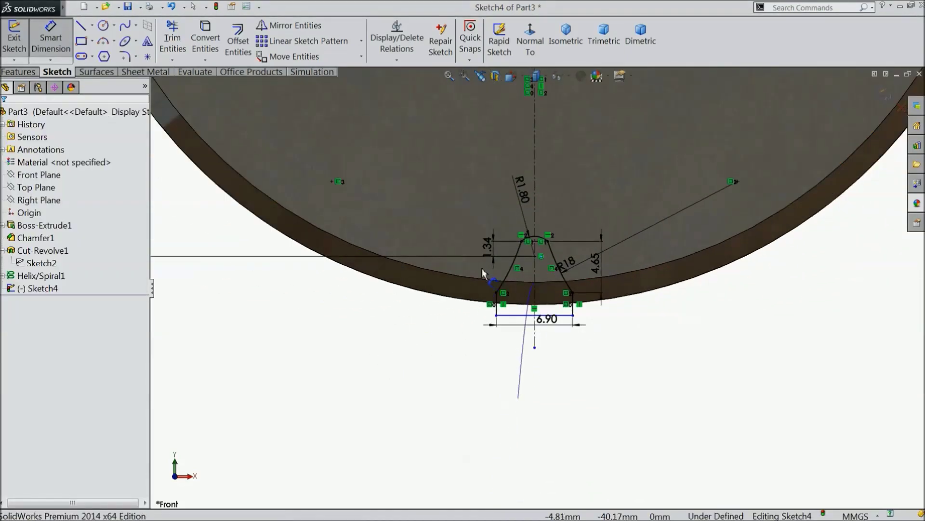
mouse_move(471, 286)
middle_down()
mouse_move(454, 293)
mouse_move(666, 291)
mouse_move(603, 316)
mouse_move(592, 260)
mouse_move(605, 285)
mouse_move(579, 270)
mouse_move(588, 232)
middle_up()
click(884, 95)
scroll(585, 324, down, 6)
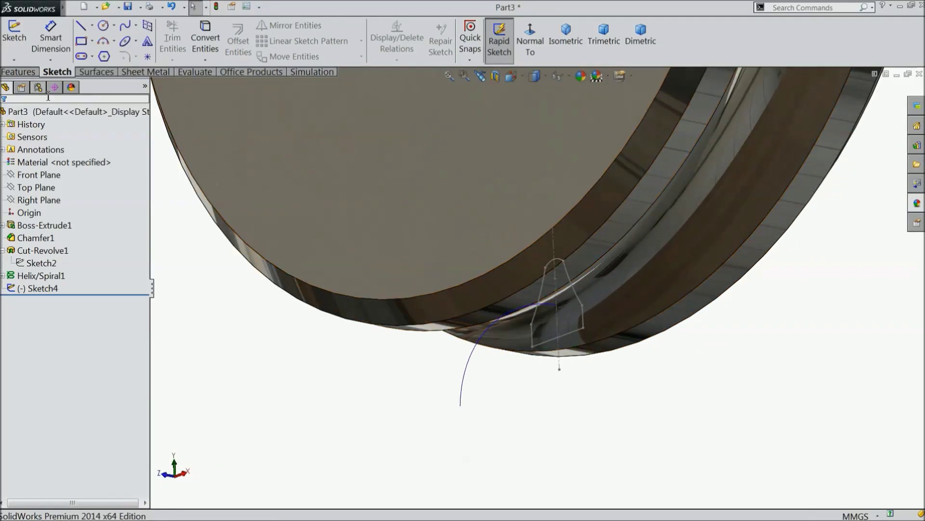
click(18, 71)
click(268, 43)
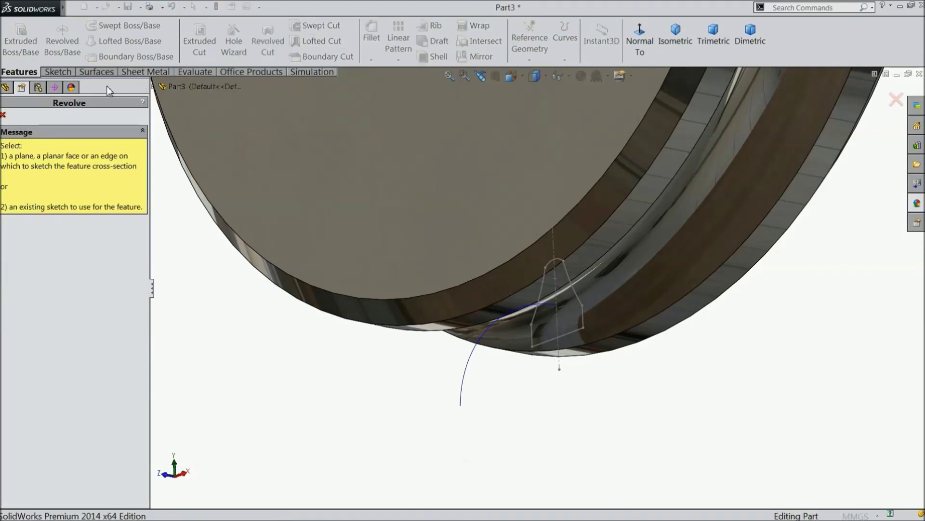
click(3, 115)
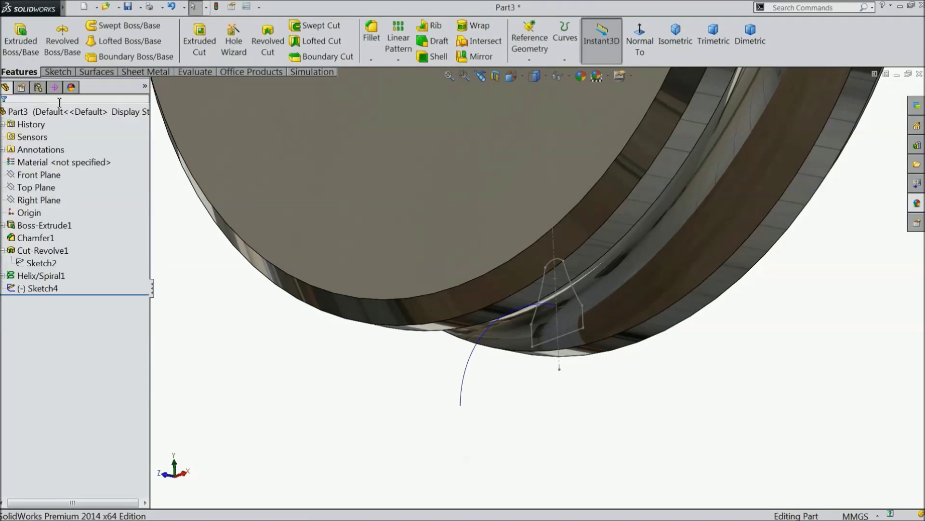
Sweep-cut the Sketch4 profile along Helix/Spiral1 to make the first tooth space
click(314, 26)
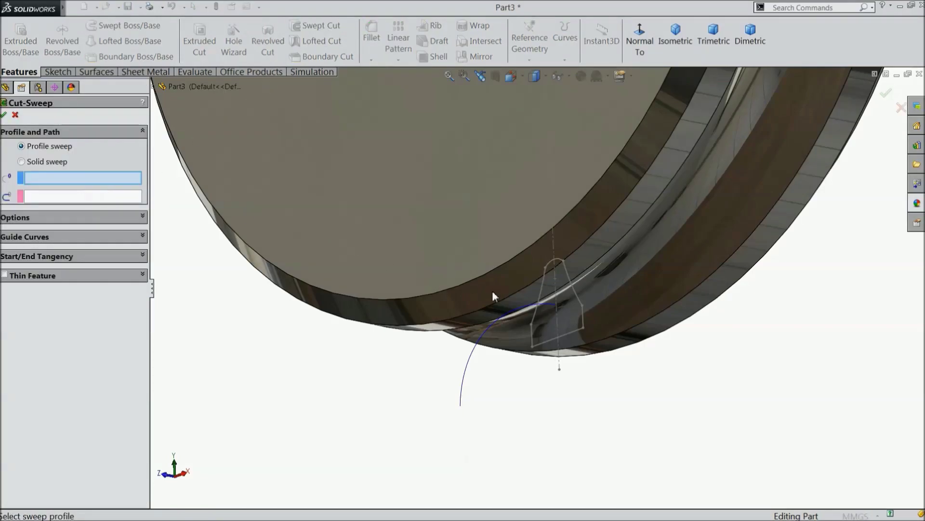
click(580, 330)
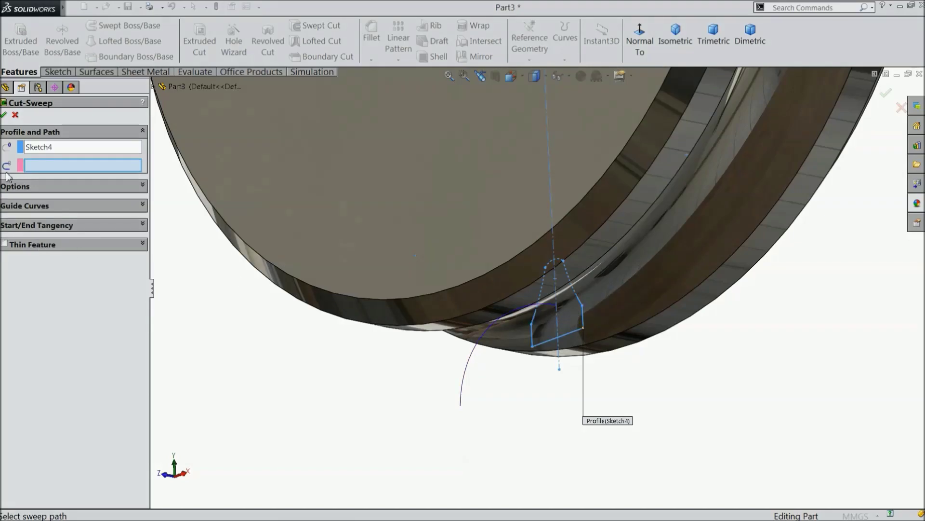
click(475, 353)
middle_drag(436, 359, 388, 374)
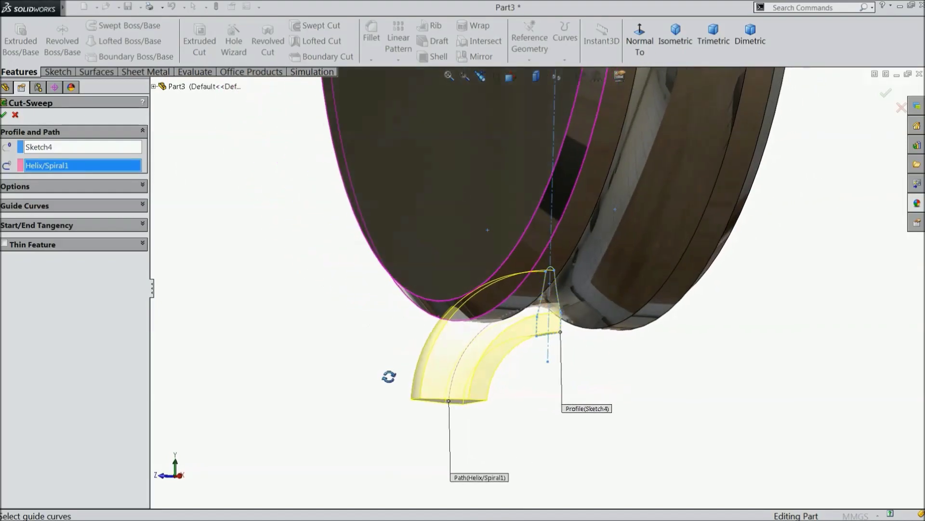
click(4, 116)
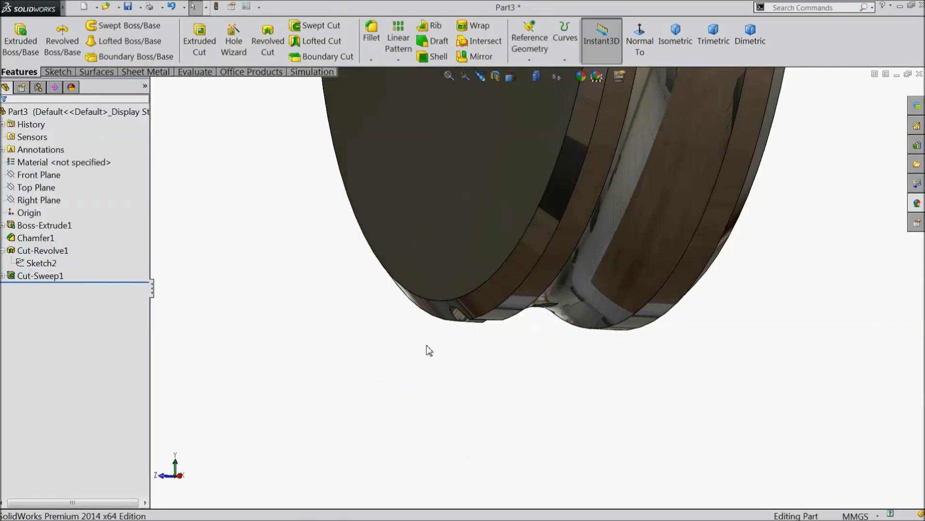
middle_drag(432, 341, 434, 102)
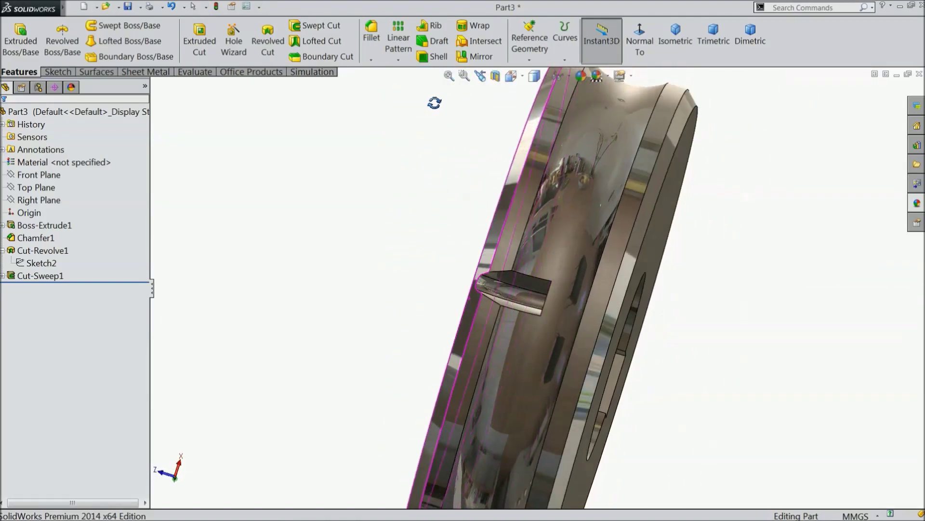
scroll(545, 297, down, 6)
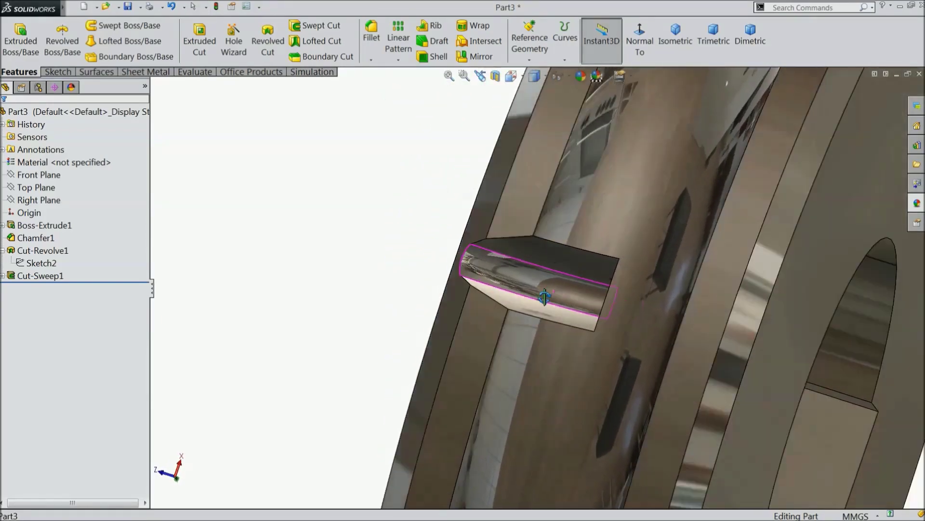
middle_drag(545, 296, 568, 320)
scroll(572, 301, up, 2)
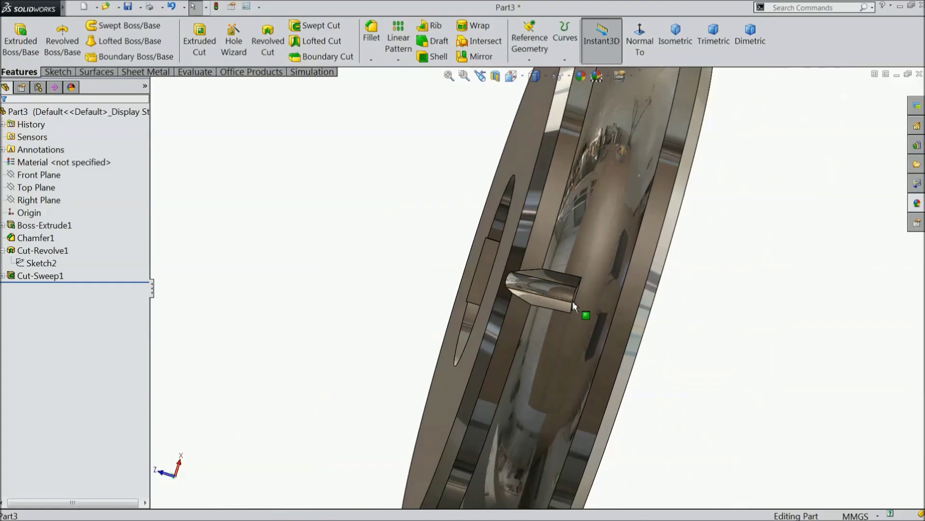
scroll(572, 300, up, 6)
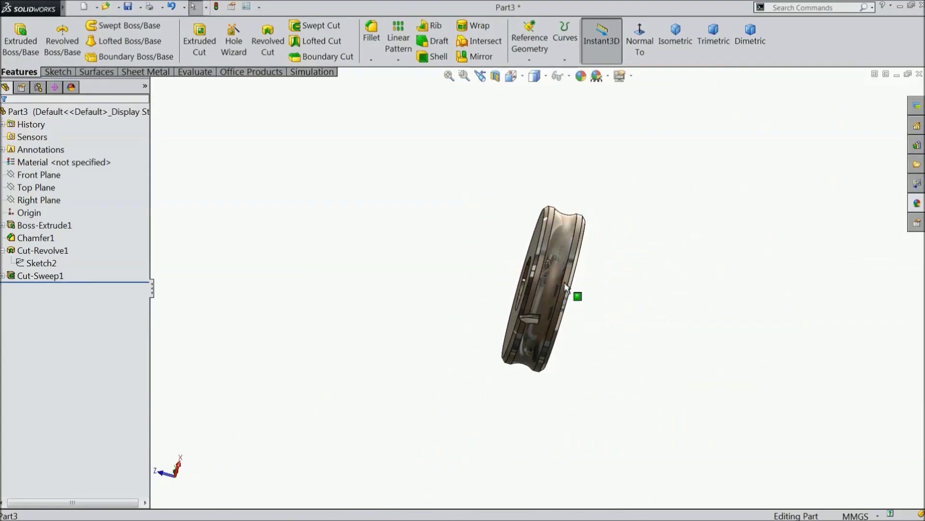
middle_drag(565, 285, 583, 314)
scroll(488, 297, down, 10)
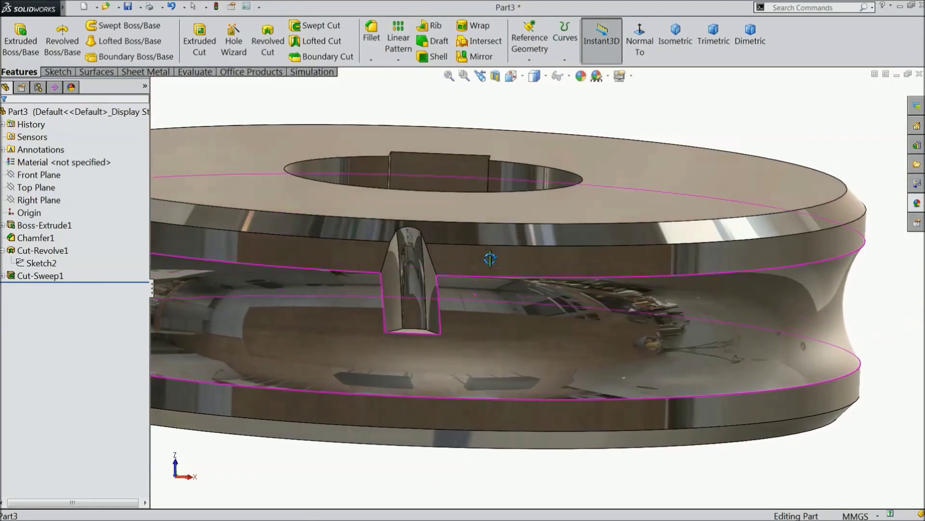
middle_drag(490, 259, 479, 277)
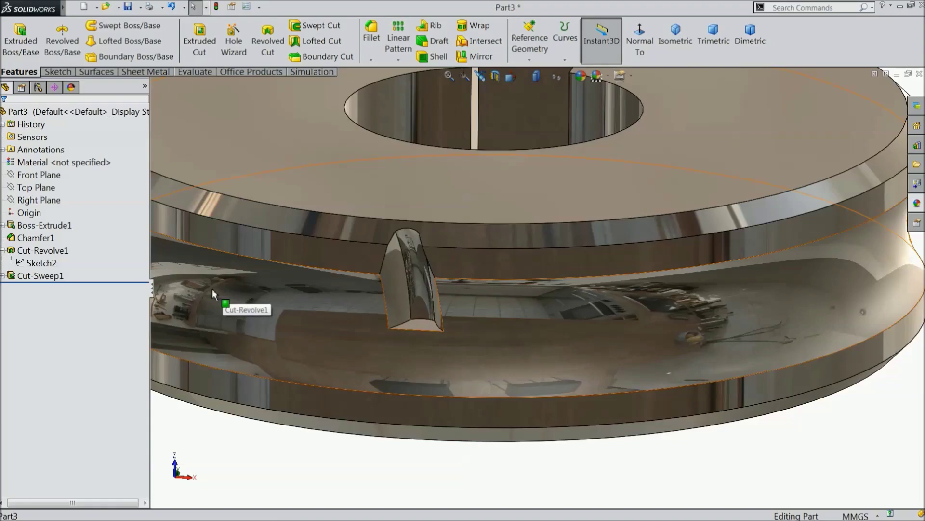
Start Sketch5 on the Right Plane and convert Sketch3's Ø21 helix base circle into it
click(2, 276)
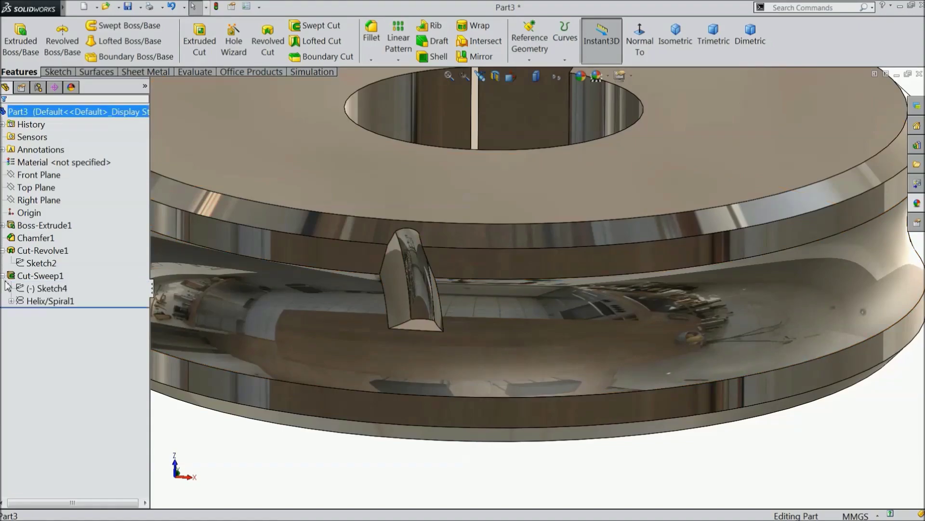
click(10, 301)
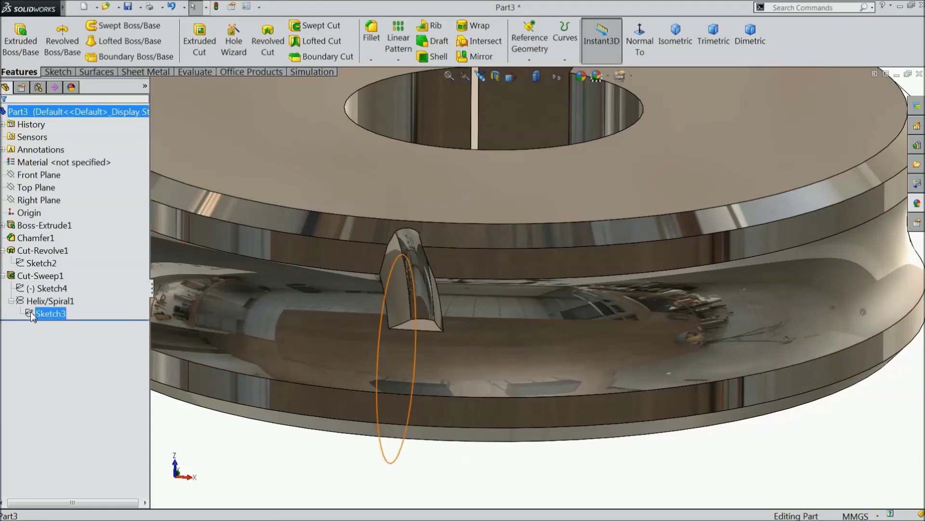
click(31, 314)
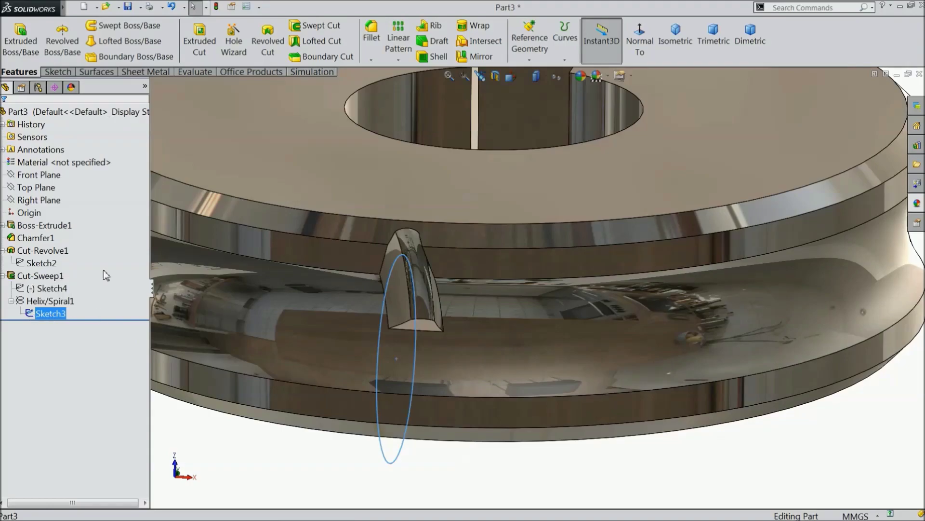
click(40, 199)
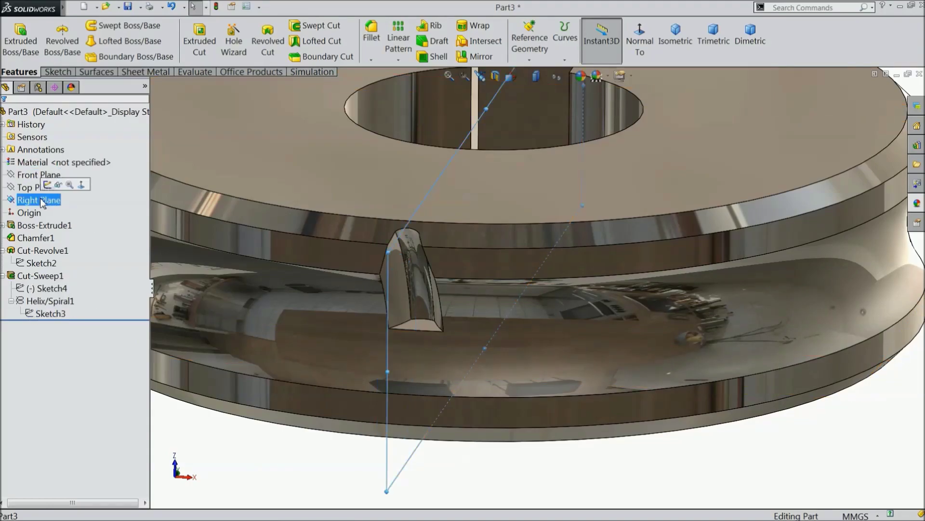
click(48, 184)
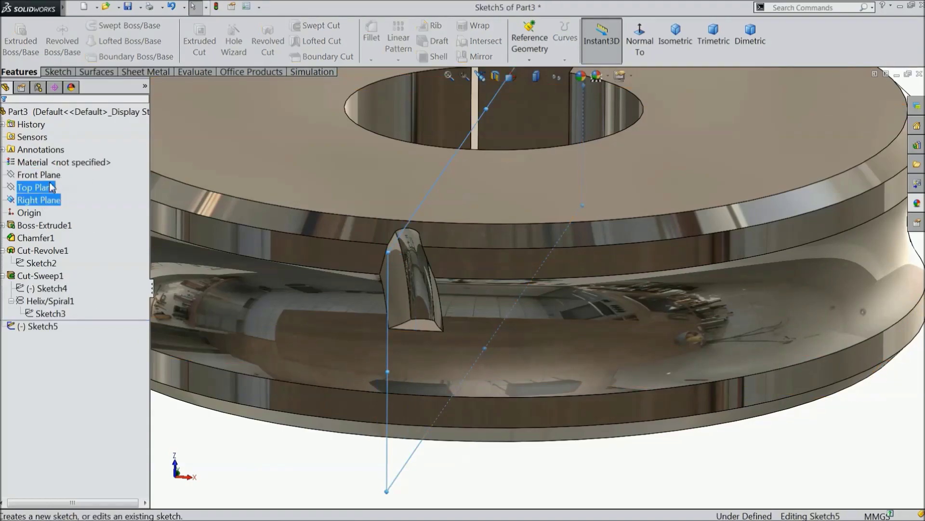
click(50, 313)
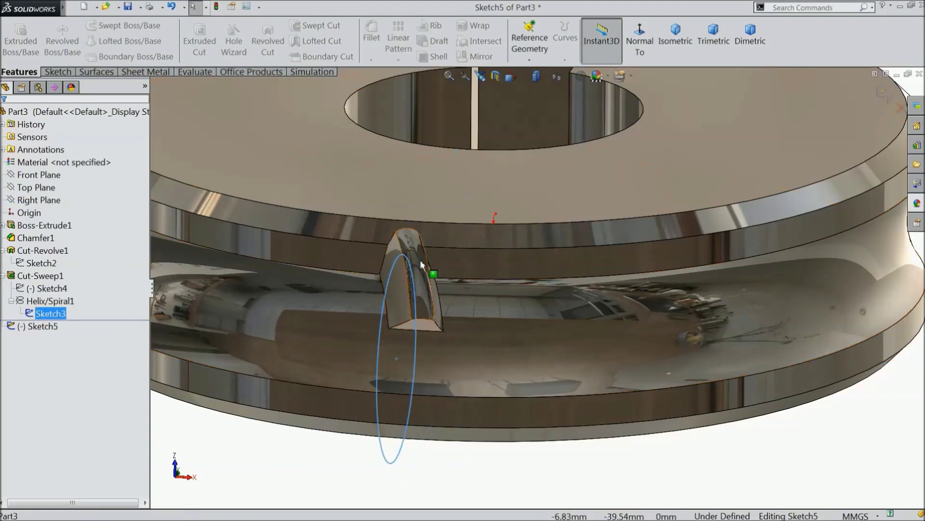
click(68, 72)
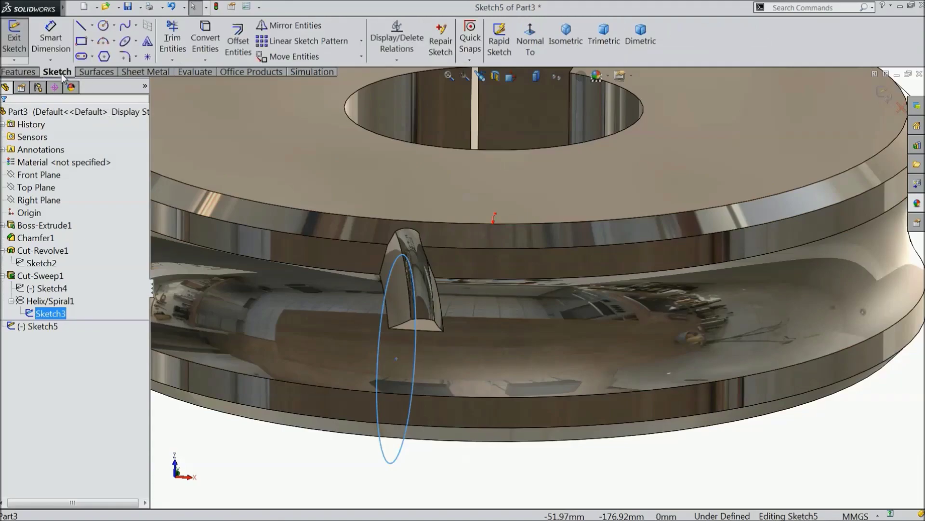
click(206, 46)
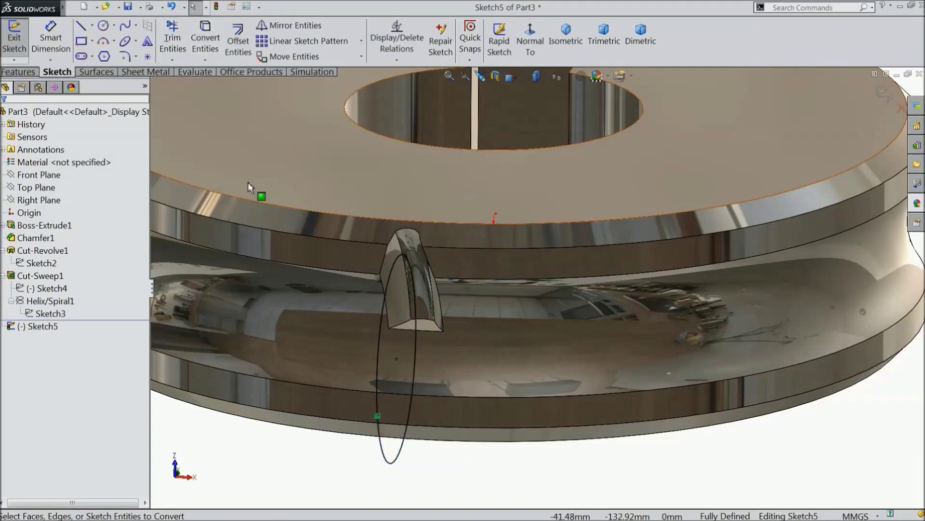
click(19, 72)
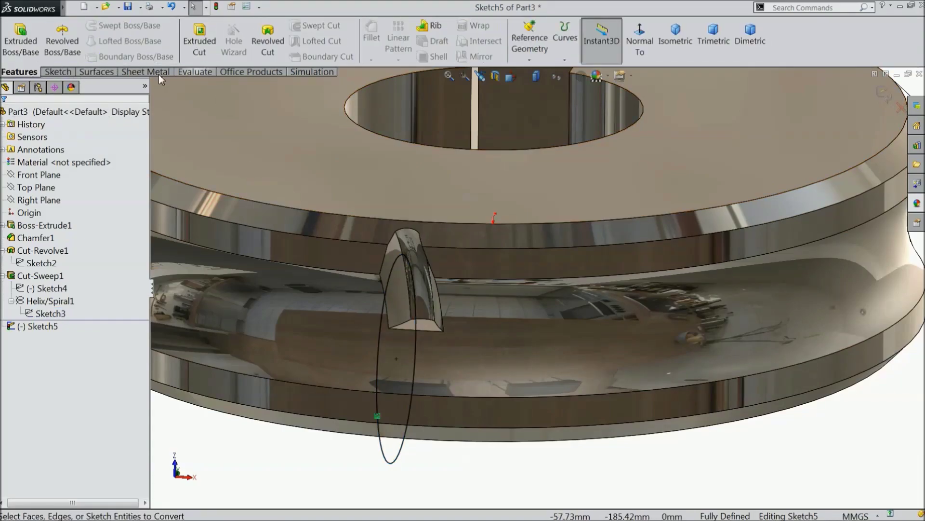
Create a clockwise, non-reversed helix on the converted Ø21 circle: 6 mm pitch, 0.25 revolutions
click(564, 61)
click(591, 89)
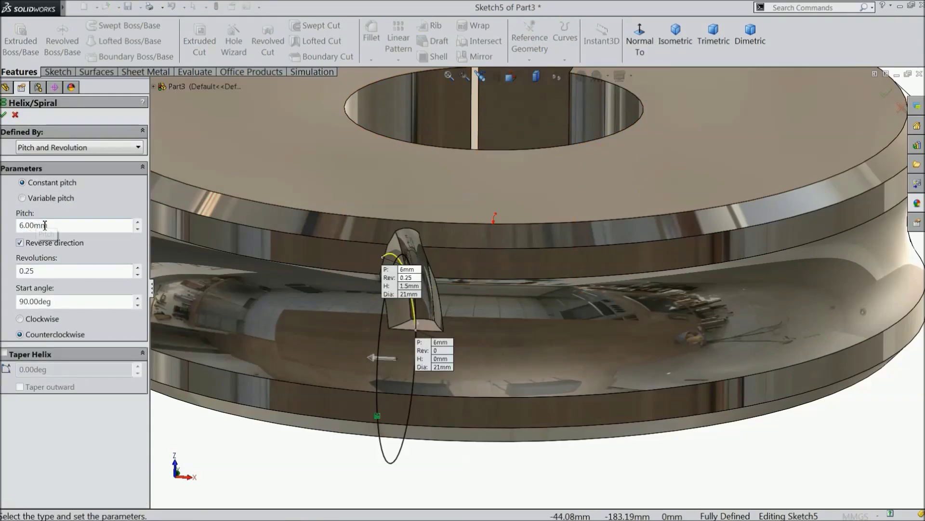
click(20, 320)
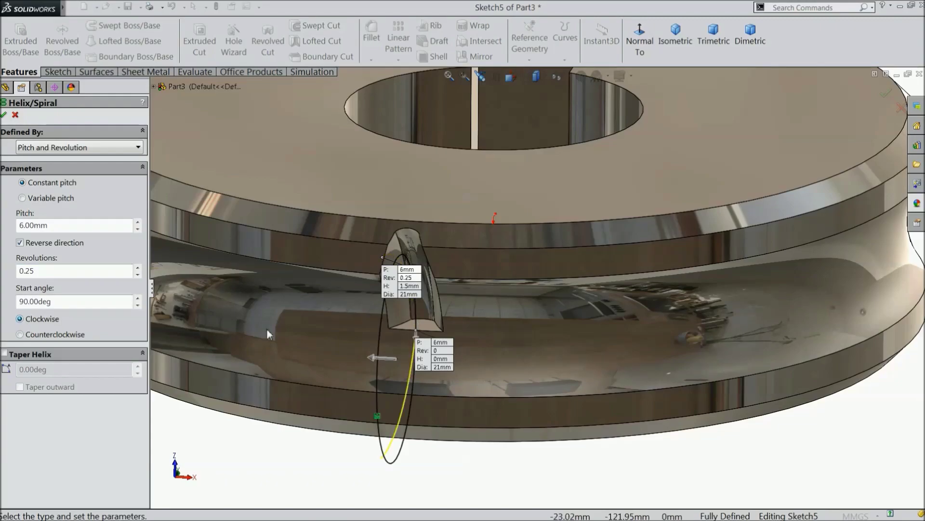
key(f)
mouse_move(325, 325)
middle_down()
mouse_move(337, 331)
mouse_move(327, 333)
middle_up()
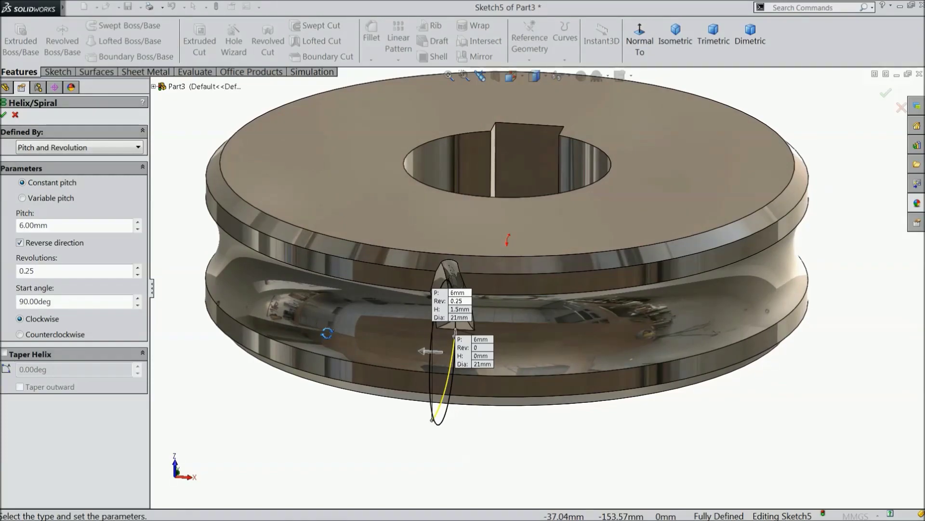
click(20, 243)
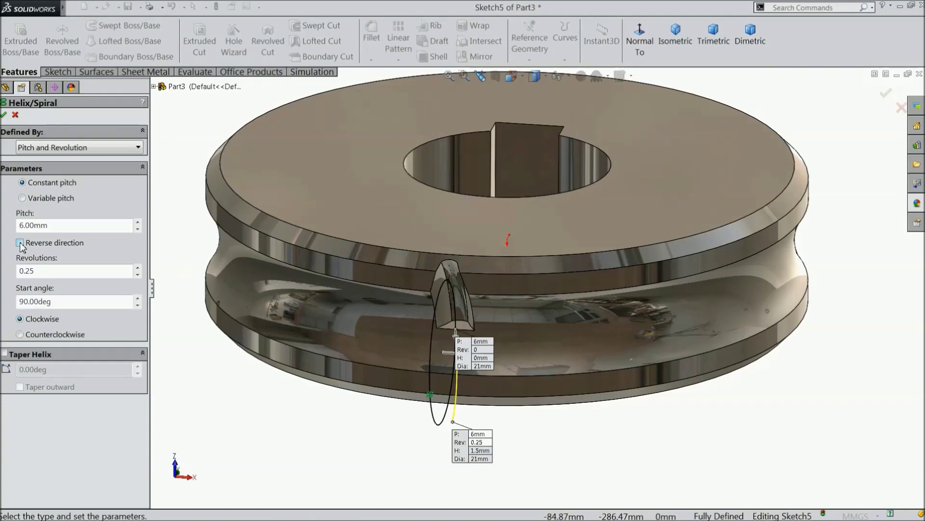
scroll(468, 380, down, 3)
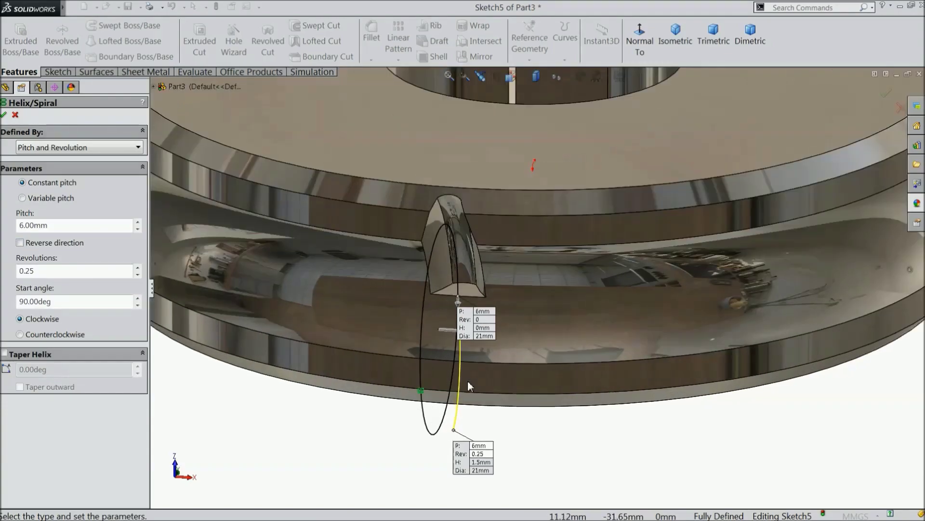
middle_drag(503, 345, 513, 332)
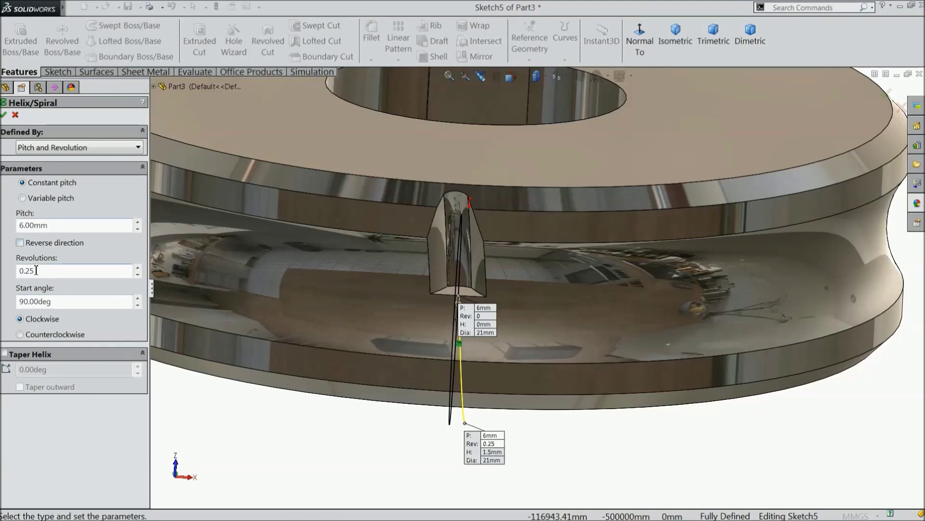
click(4, 115)
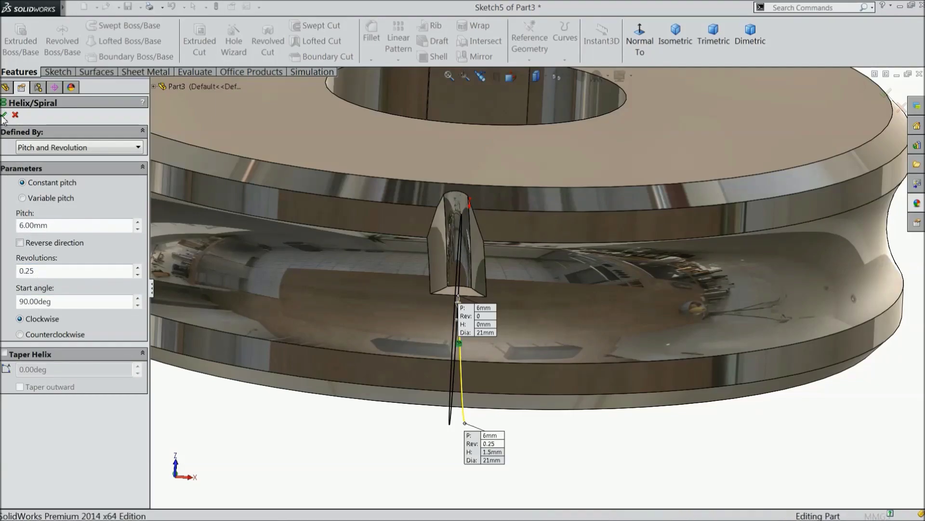
View the part from above and select the tooth profile Sketch4
scroll(437, 301, up, 3)
middle_drag(430, 386, 484, 364)
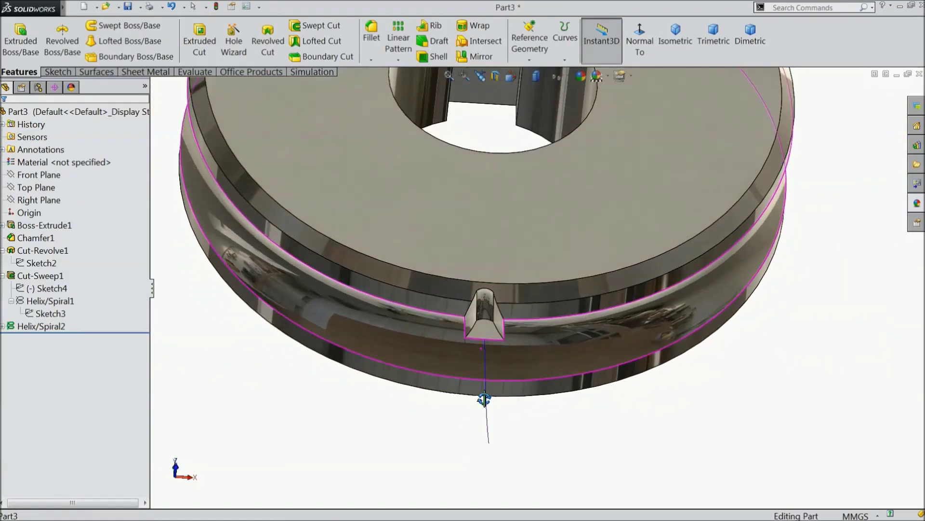
click(60, 290)
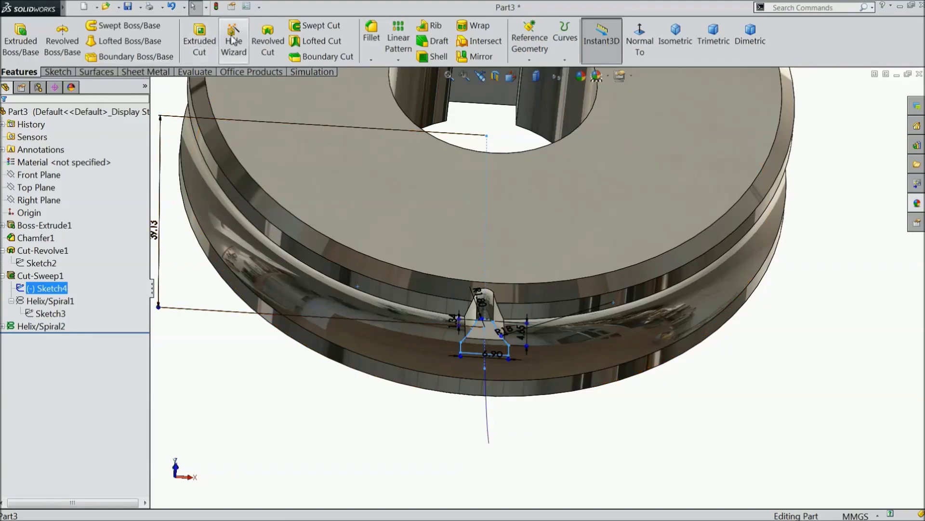
Create a swept cut using Sketch4 as profile and Helix/Spiral2 as path
click(319, 27)
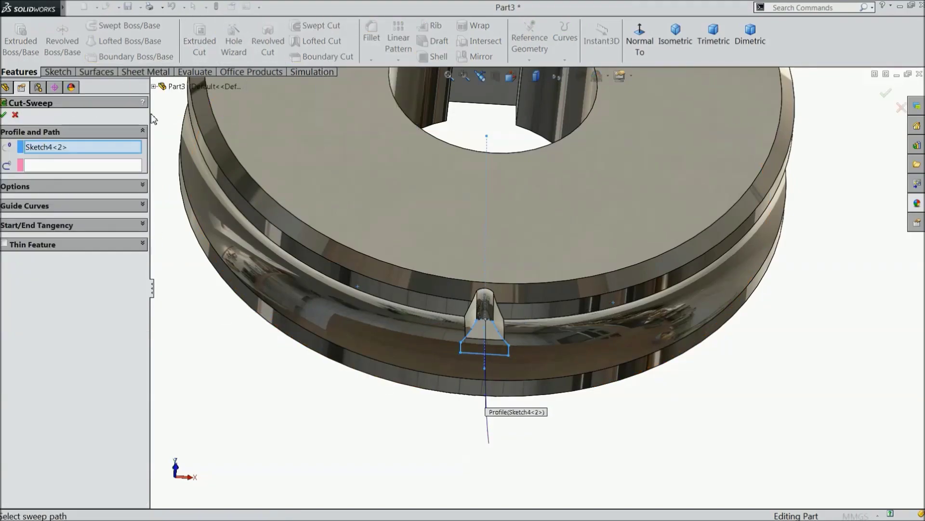
click(79, 166)
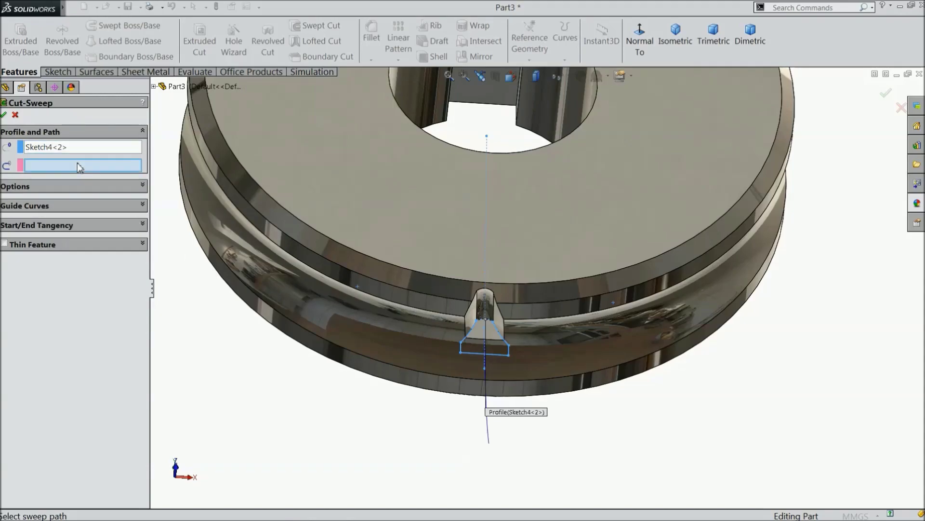
click(487, 433)
middle_drag(477, 436, 537, 353)
scroll(611, 332, down, 5)
middle_drag(611, 331, 606, 278)
scroll(606, 272, down, 3)
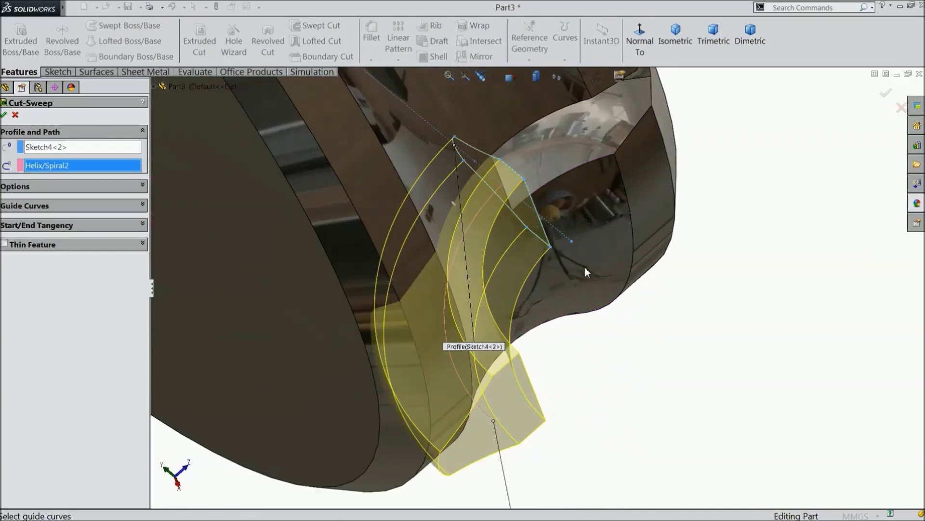
key(Return)
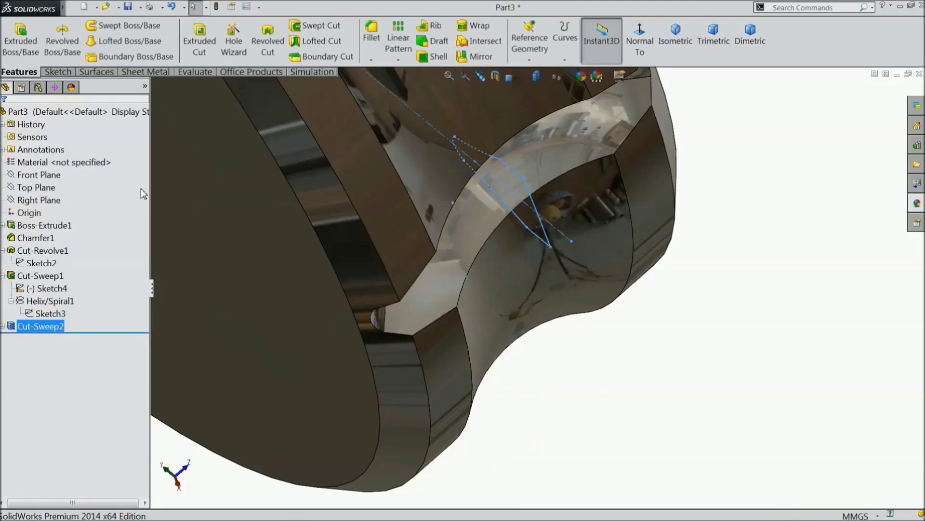
Orbit the wheel to inspect the new cut across the rim
middle_drag(688, 325, 616, 147)
scroll(547, 256, up, 3)
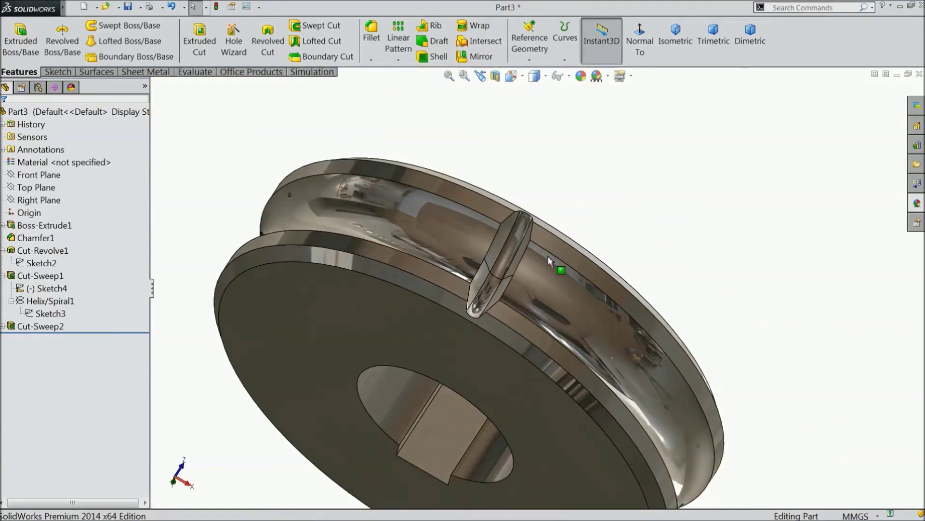
middle_drag(548, 255, 491, 316)
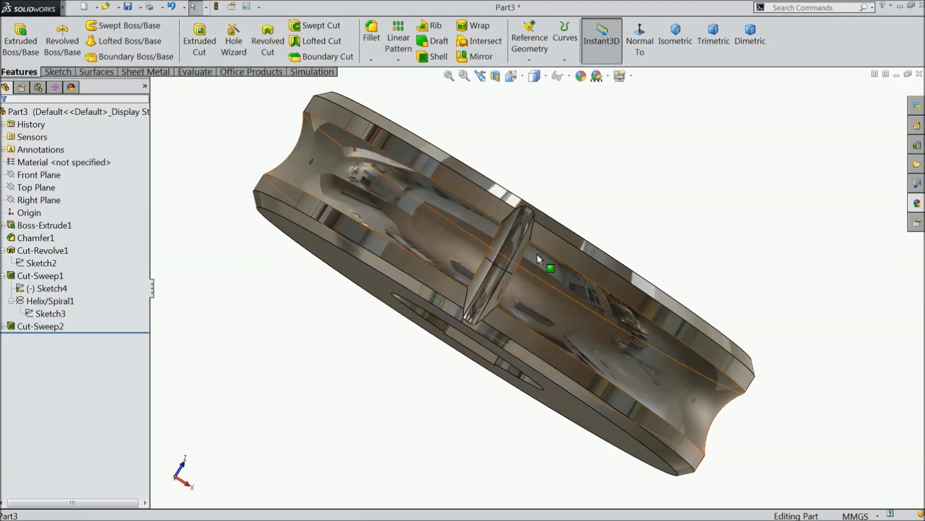
middle_drag(537, 254, 561, 236)
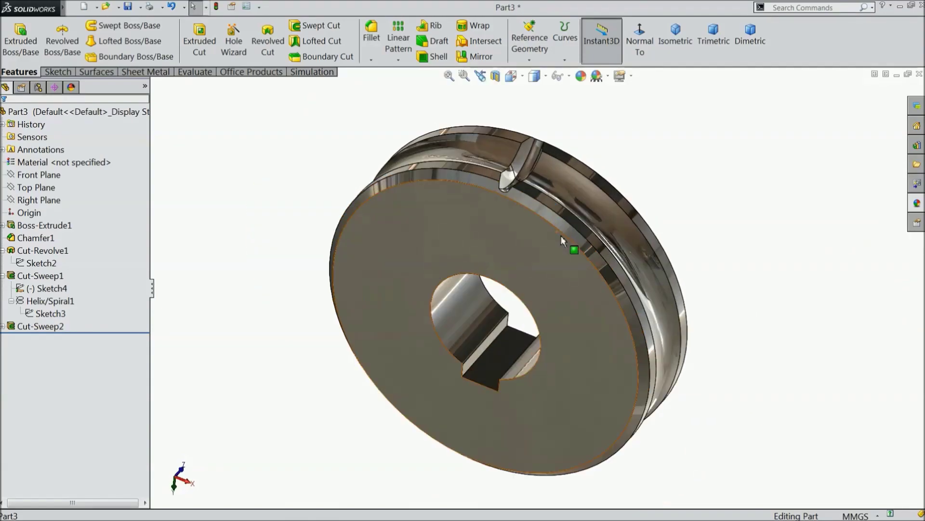
Circular-pattern the swept cuts around the bore face axis with 44 instances
click(398, 60)
click(412, 88)
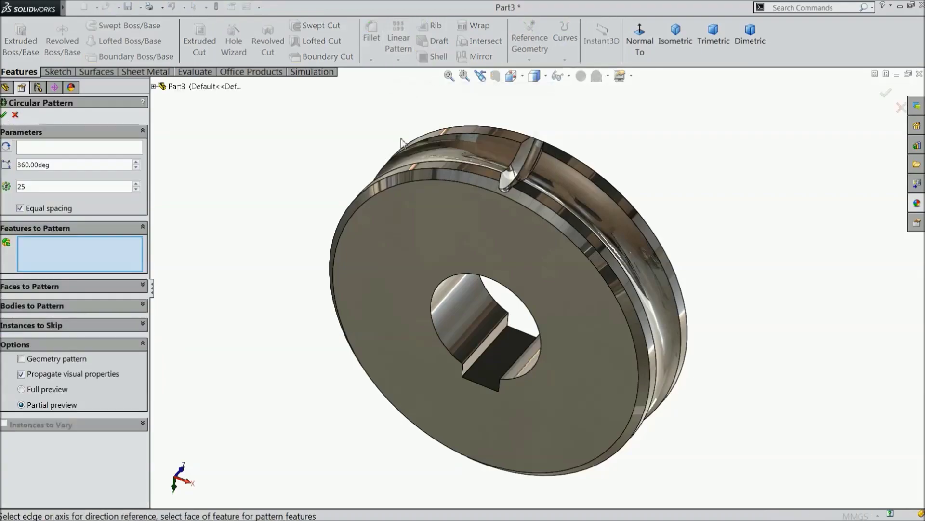
click(154, 87)
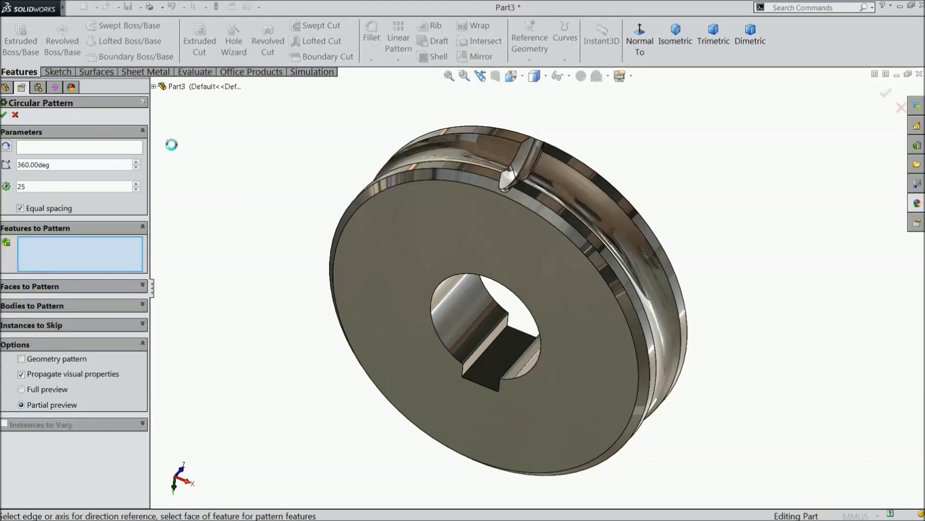
click(190, 253)
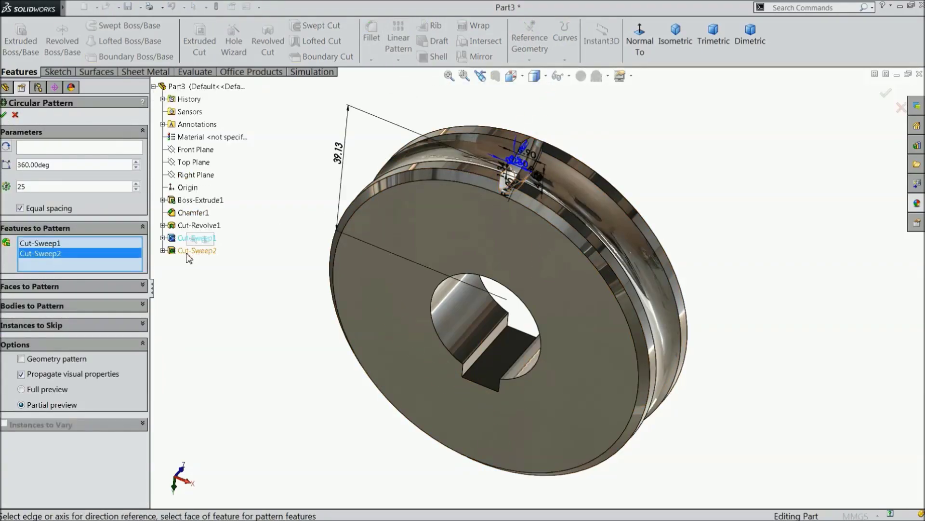
click(53, 147)
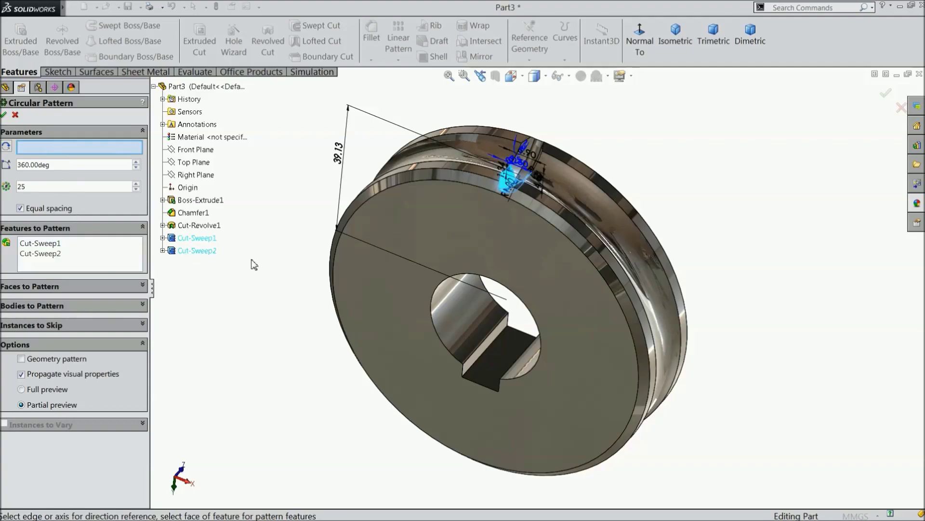
click(464, 313)
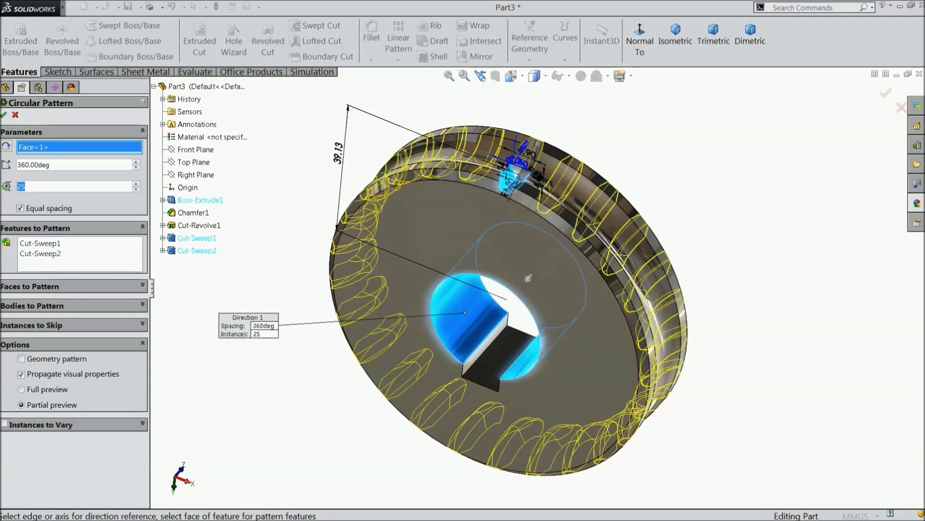
text(44)
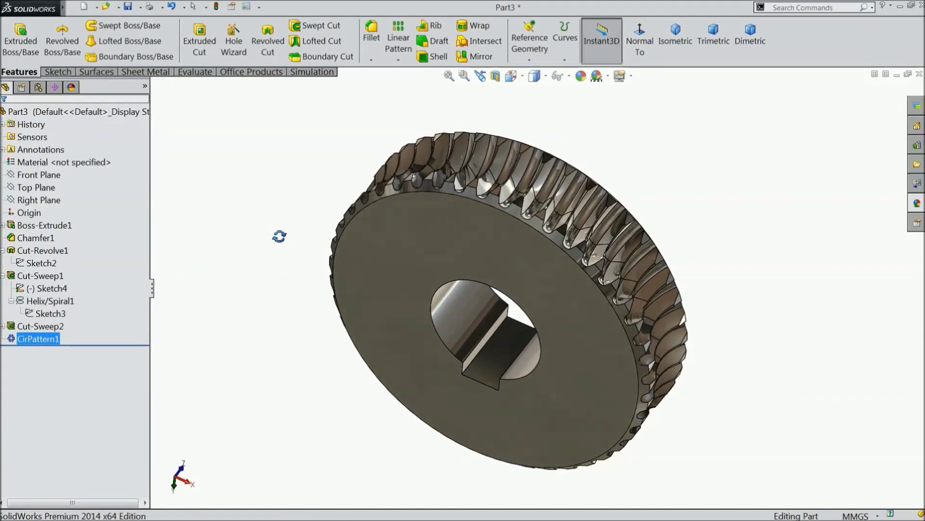
Orbit the patterned gear to inspect the teeth, then open the appearances library
scroll(552, 199, down, 5)
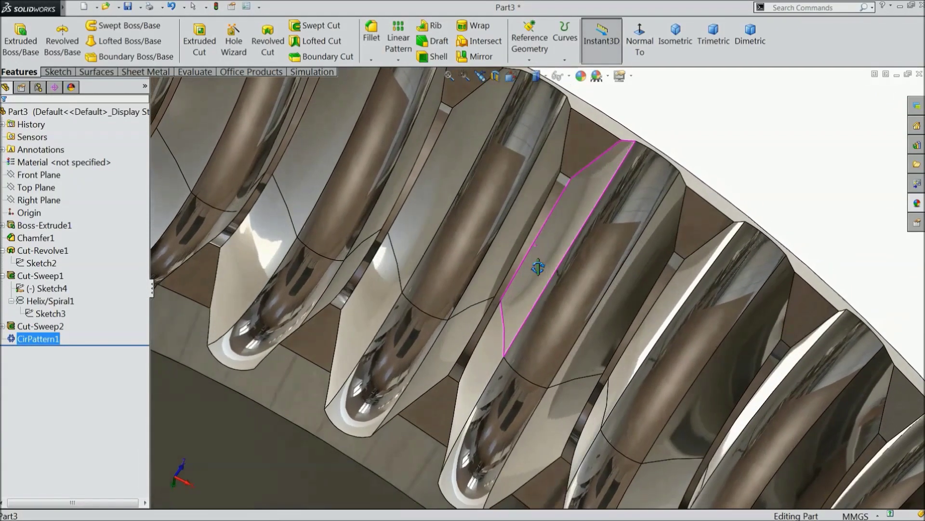
scroll(525, 265, up, 8)
middle_drag(520, 286, 909, 278)
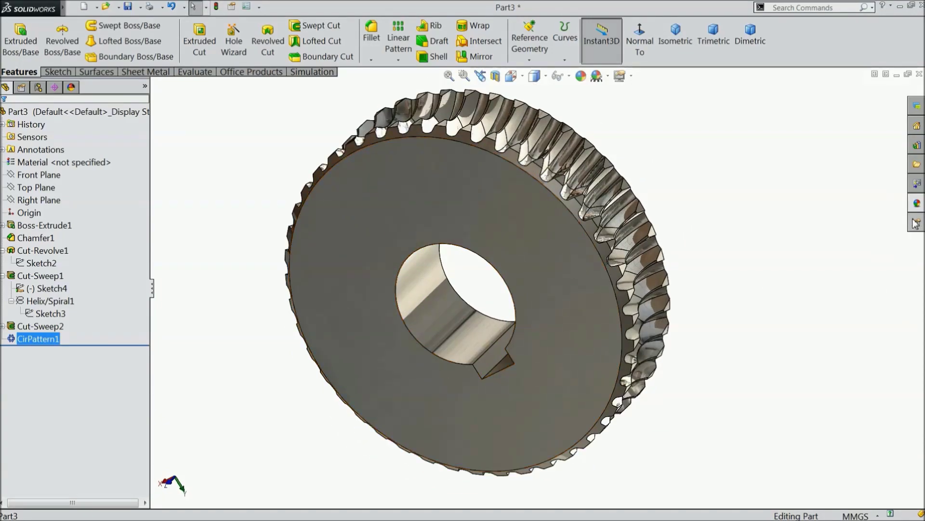
click(917, 203)
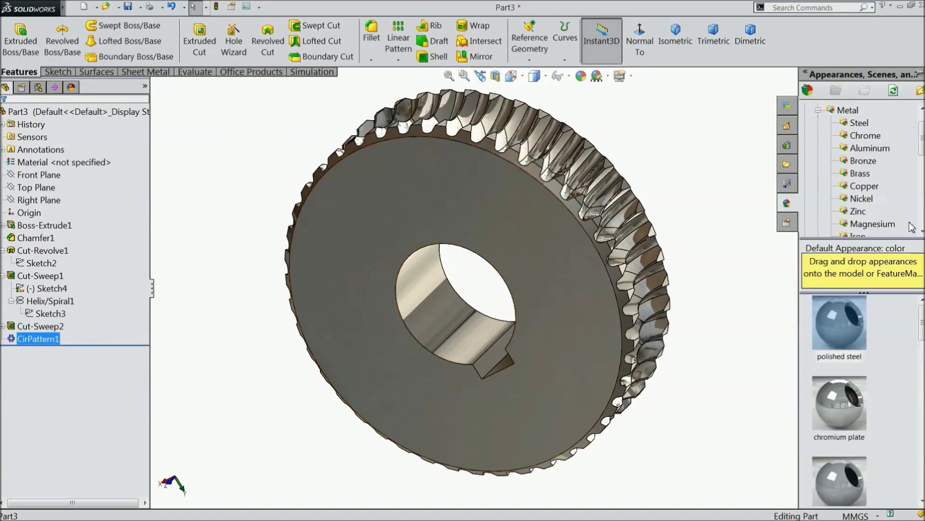
click(847, 124)
scroll(852, 374, down, 1)
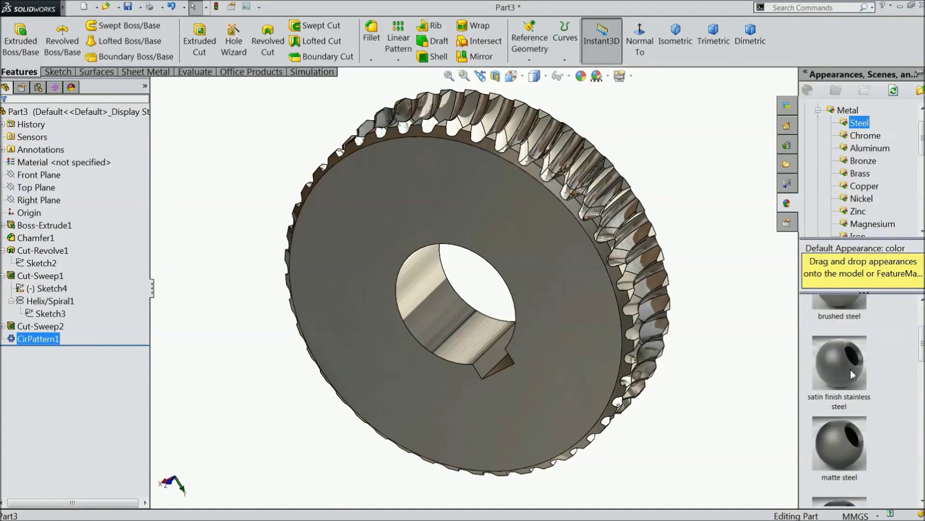
click(842, 368)
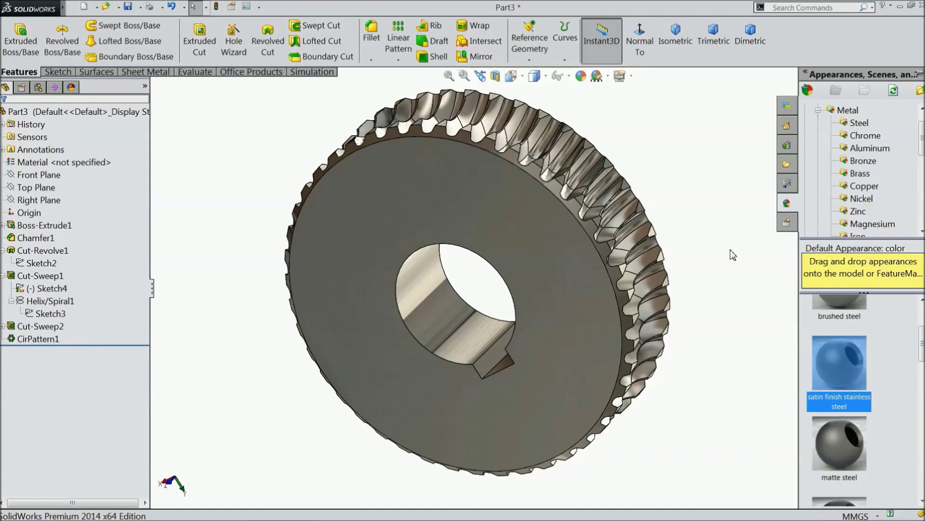
middle_drag(732, 254, 693, 257)
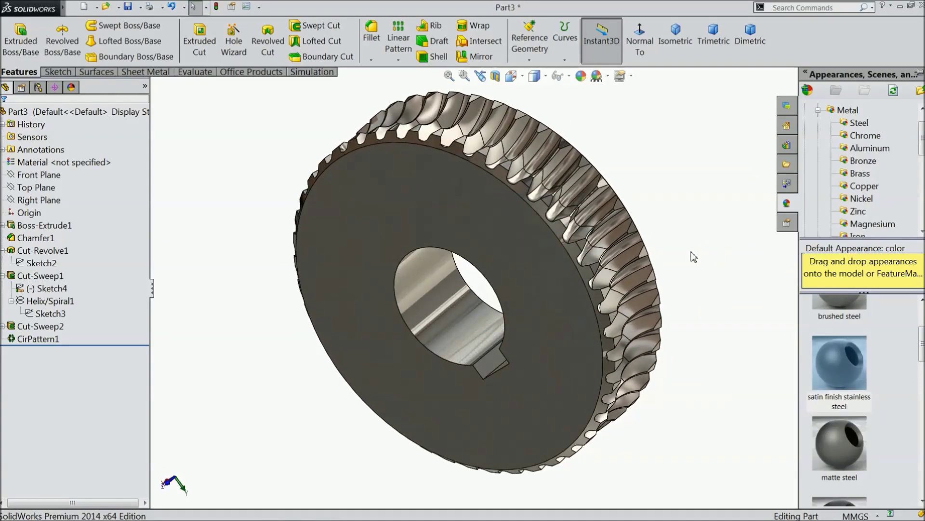
scroll(693, 257, down, 5)
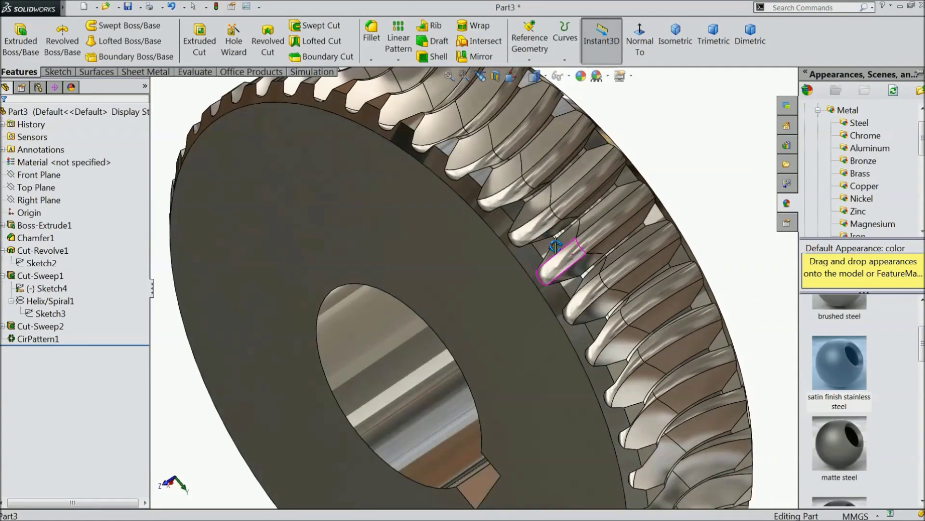
scroll(555, 246, up, 6)
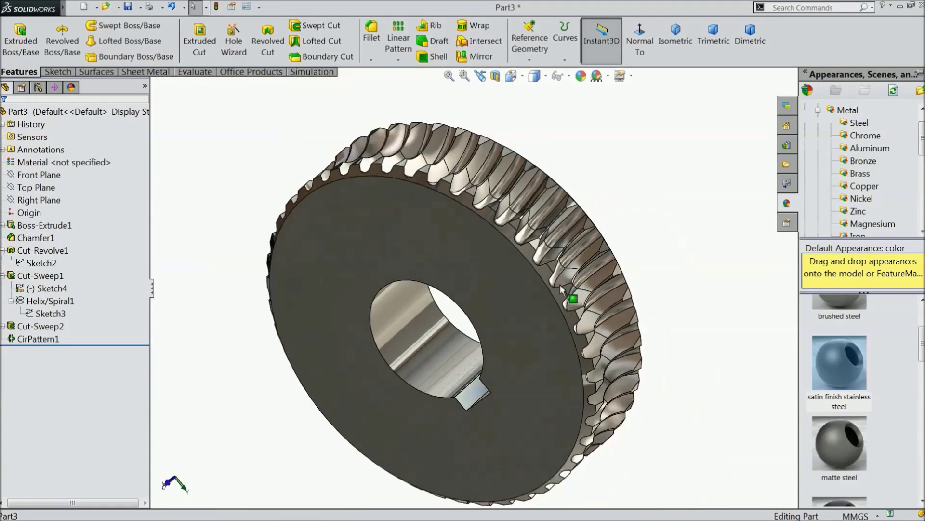
middle_drag(568, 244, 576, 236)
click(672, 42)
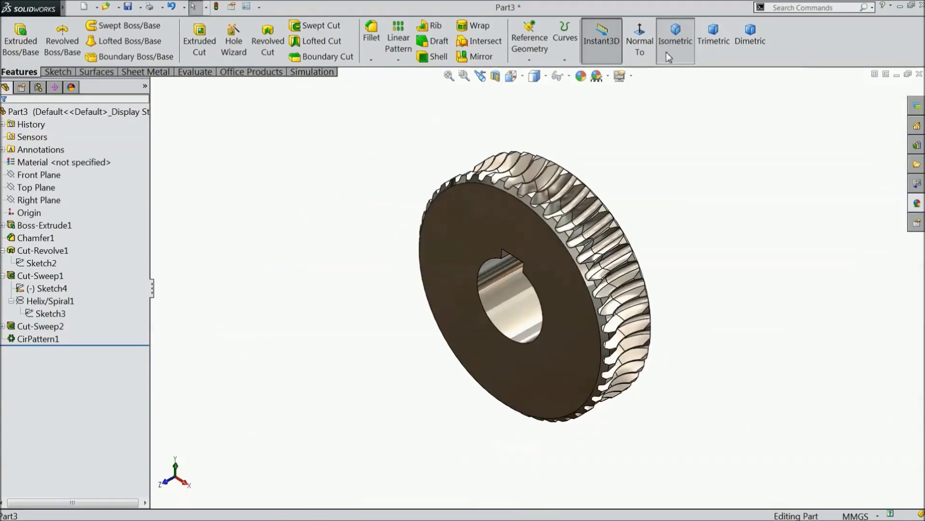
scroll(610, 295, down, 3)
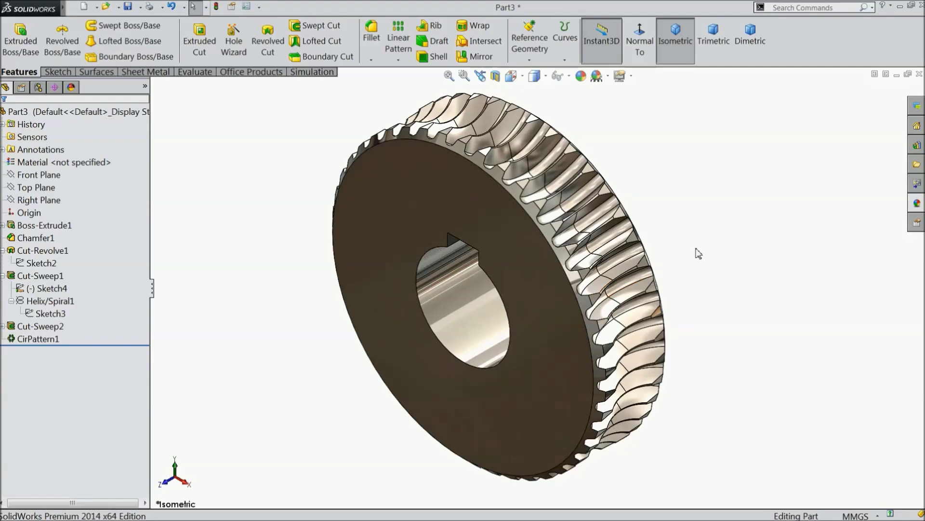
click(715, 43)
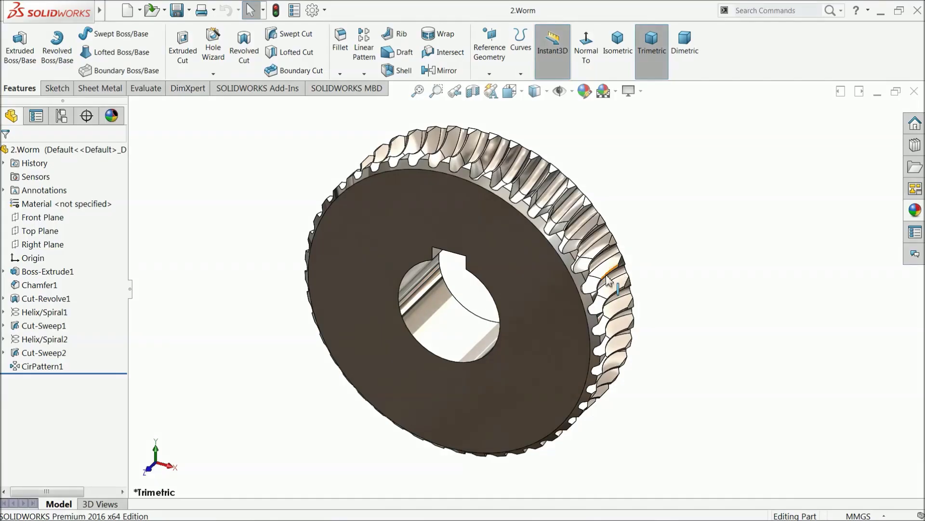
middle_drag(482, 270, 479, 275)
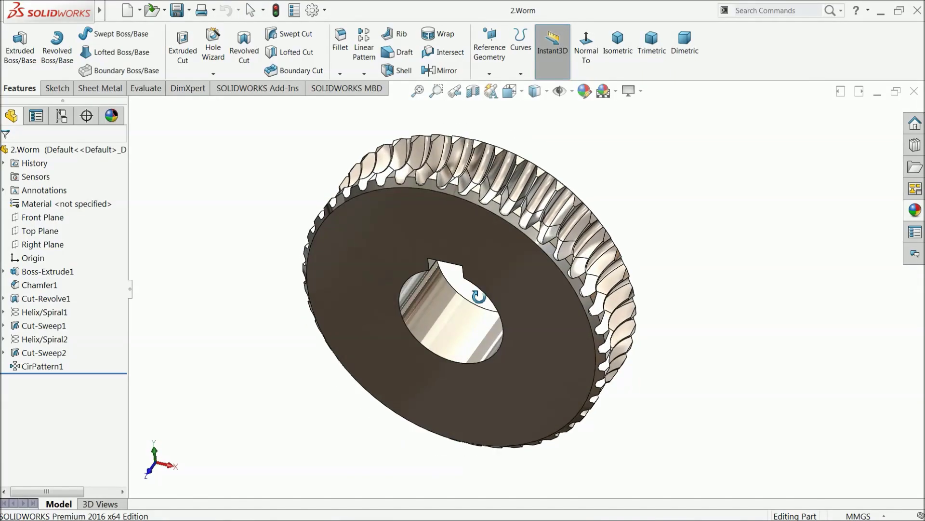
scroll(470, 237, down, 3)
middle_drag(470, 238, 473, 274)
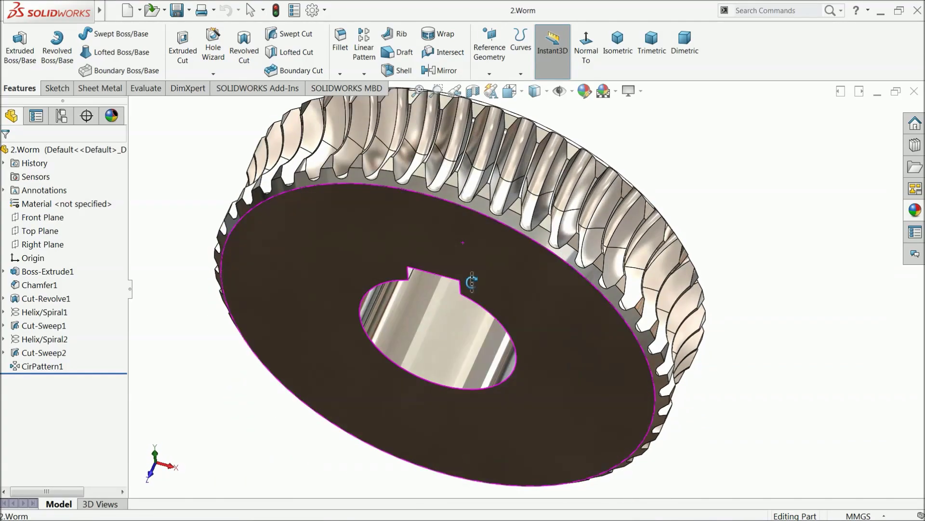
scroll(471, 201, down, 3)
middle_drag(471, 200, 470, 193)
scroll(470, 193, up, 6)
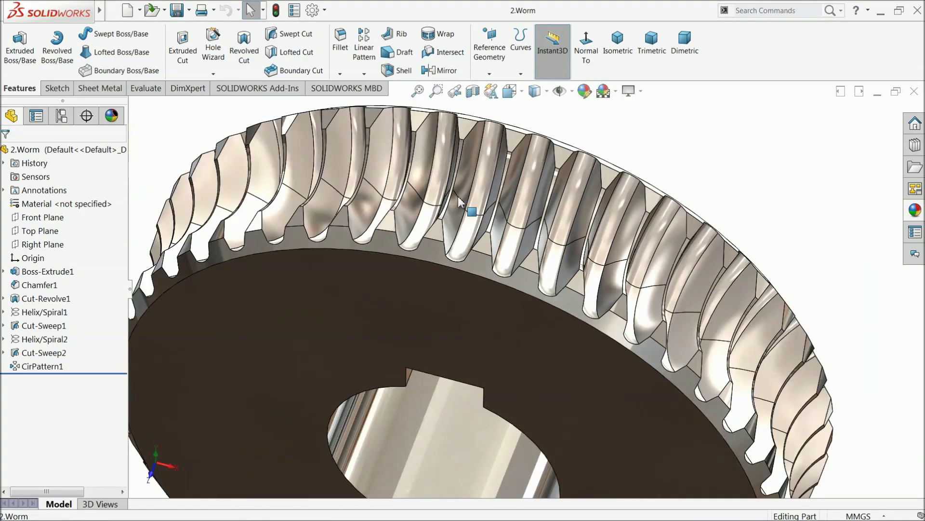
scroll(530, 299, down, 2)
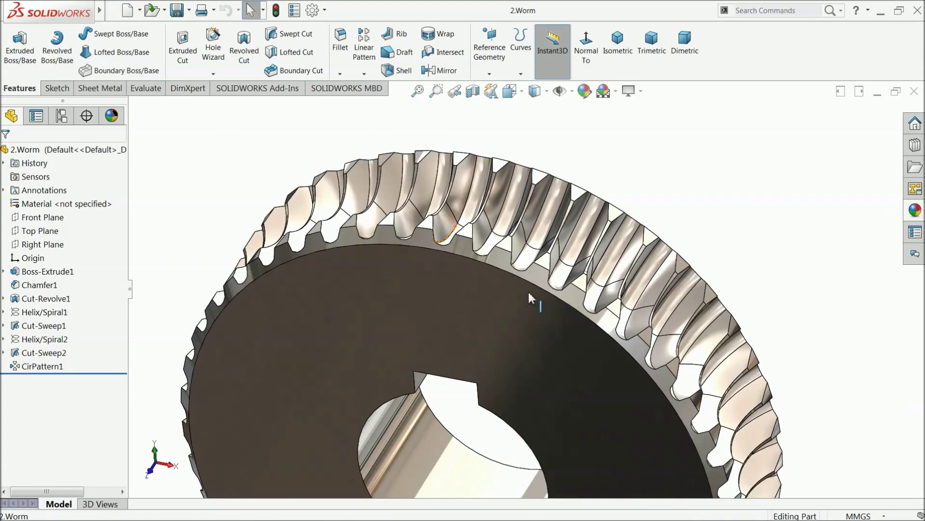
click(16, 319)
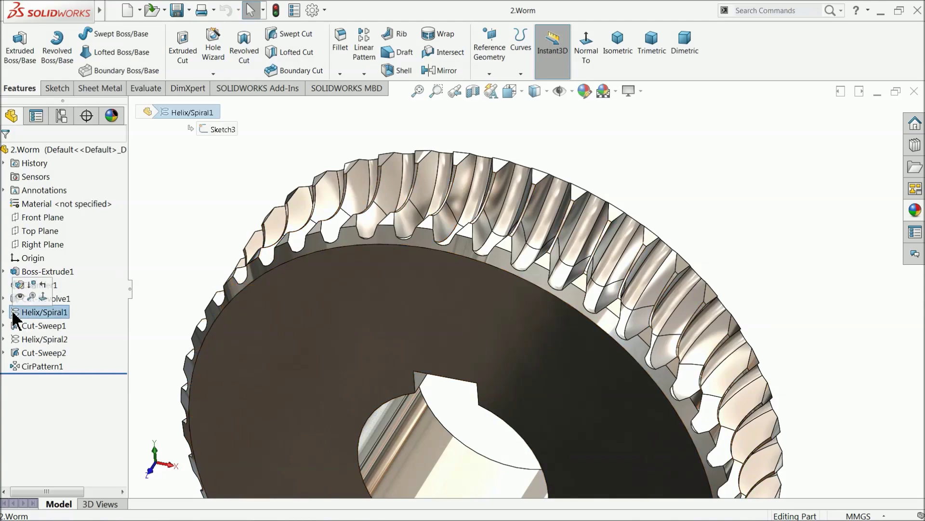
Edit Helix/Spiral1 to reverse its direction and rebuild the teeth
click(19, 285)
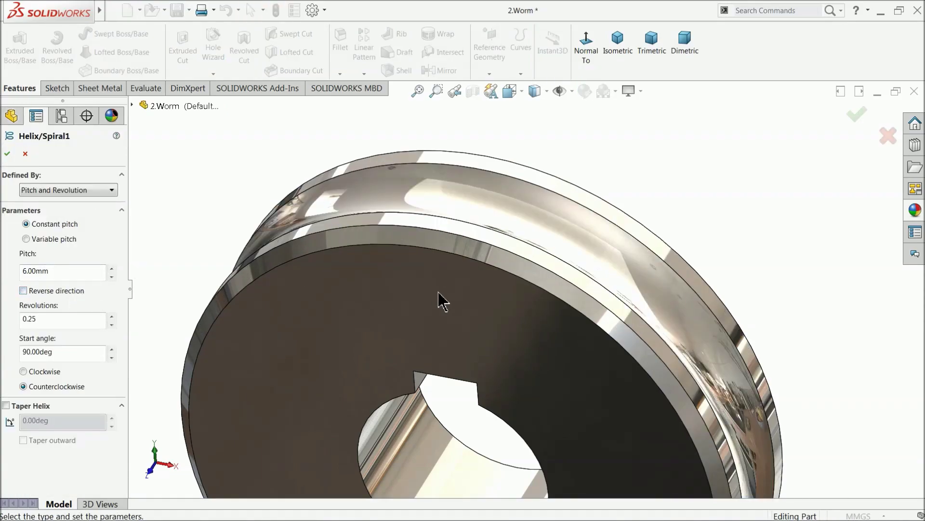
scroll(501, 335, up, 5)
middle_drag(546, 426, 518, 337)
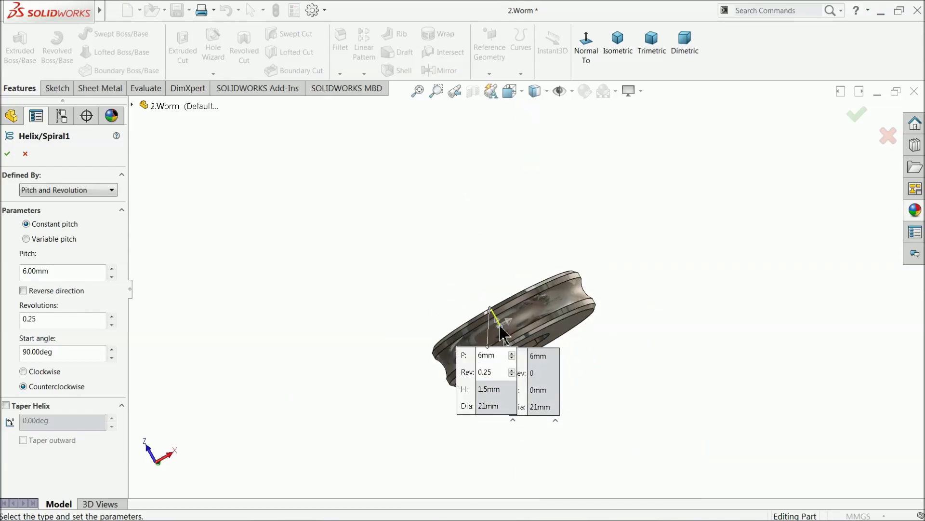
scroll(516, 320, down, 3)
scroll(530, 271, down, 3)
scroll(530, 272, down, 3)
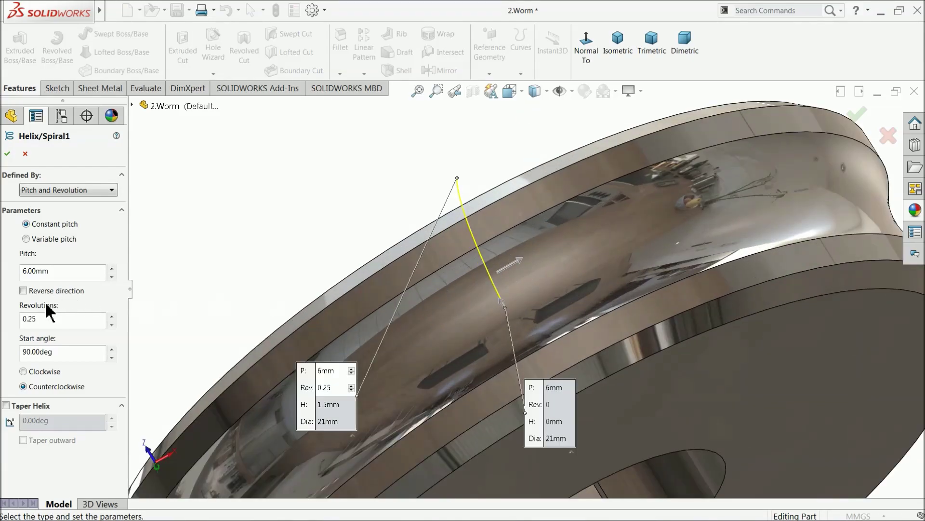
click(23, 290)
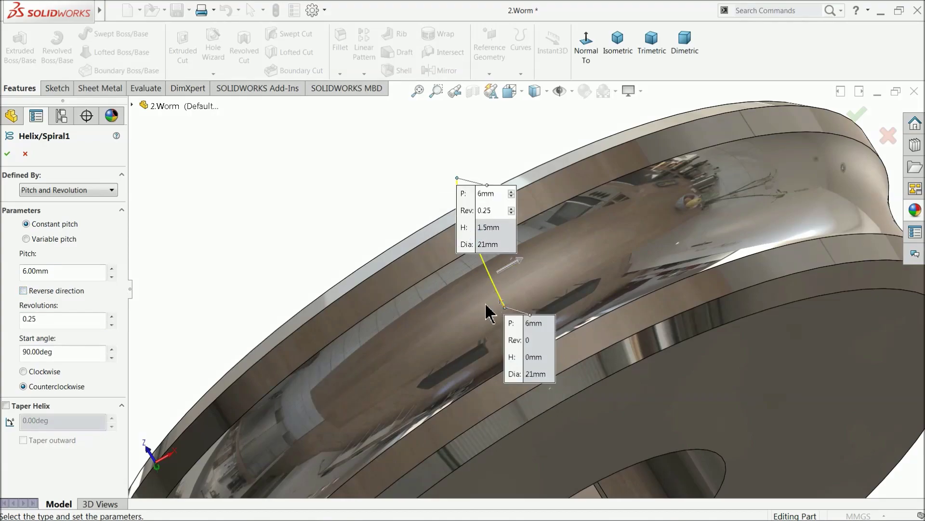
click(7, 153)
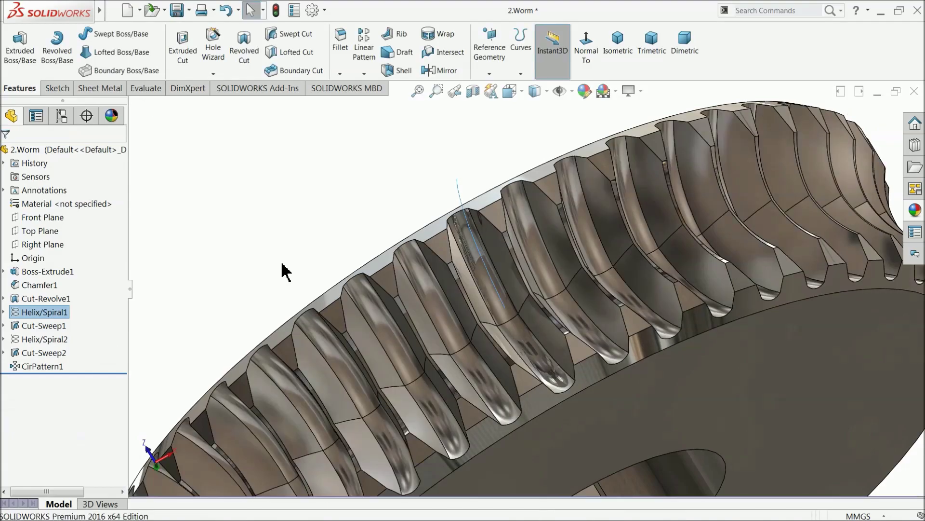
Open Helix/Spiral2's parameters and cancel, leaving them unchanged
mouse_move(449, 255)
middle_down()
mouse_move(455, 270)
mouse_move(453, 263)
middle_up()
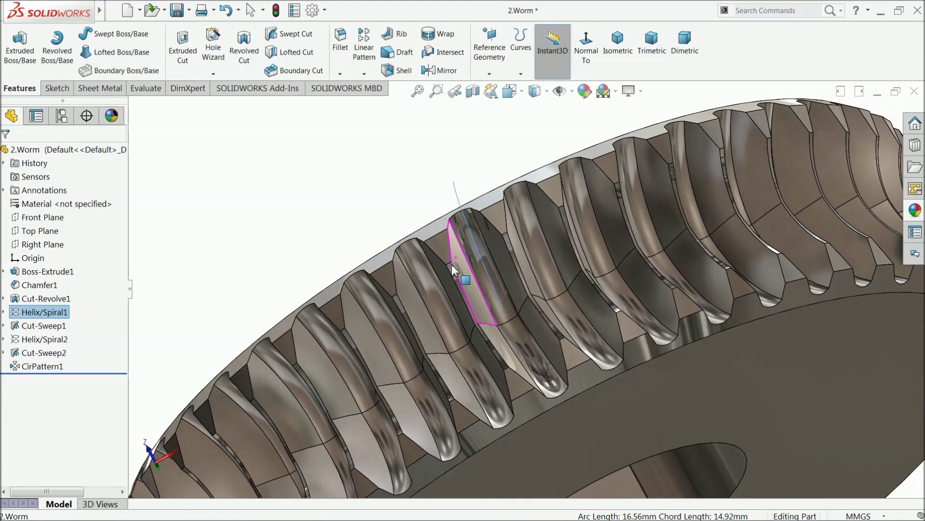
click(17, 345)
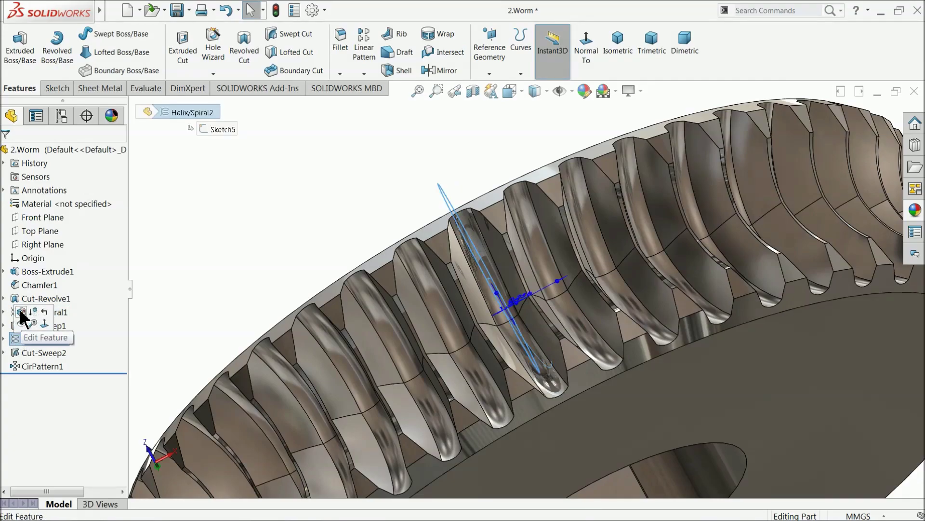
click(21, 311)
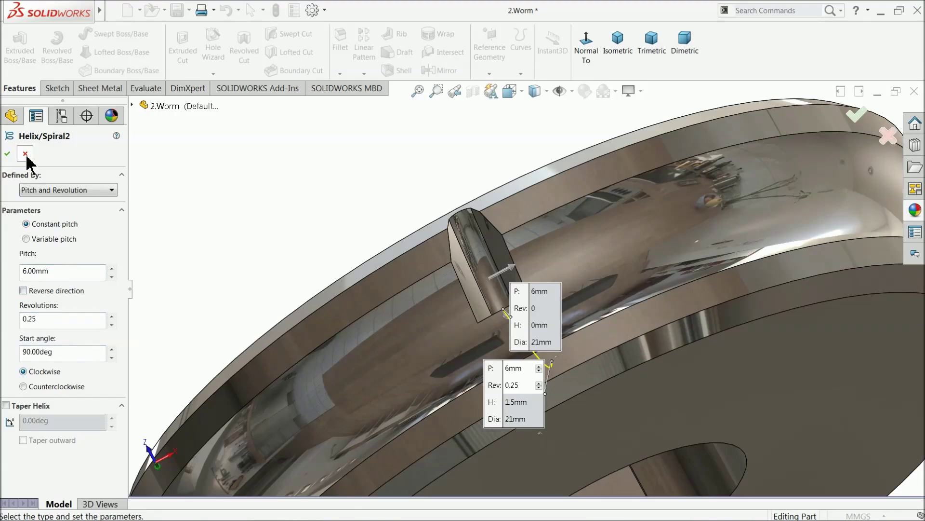
click(26, 154)
Edit Sketch4 face-on, pull its bottom line down and change the 4.65 height to 6.65
click(5, 324)
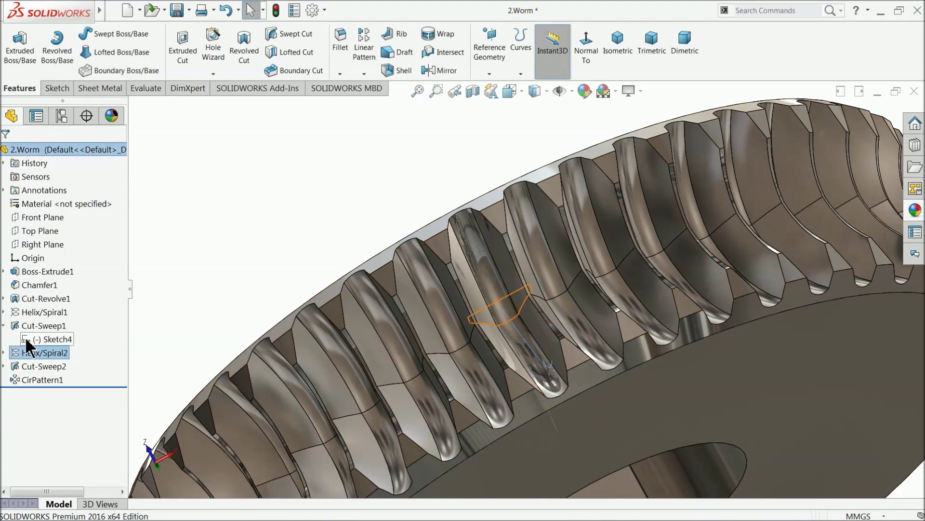
click(27, 340)
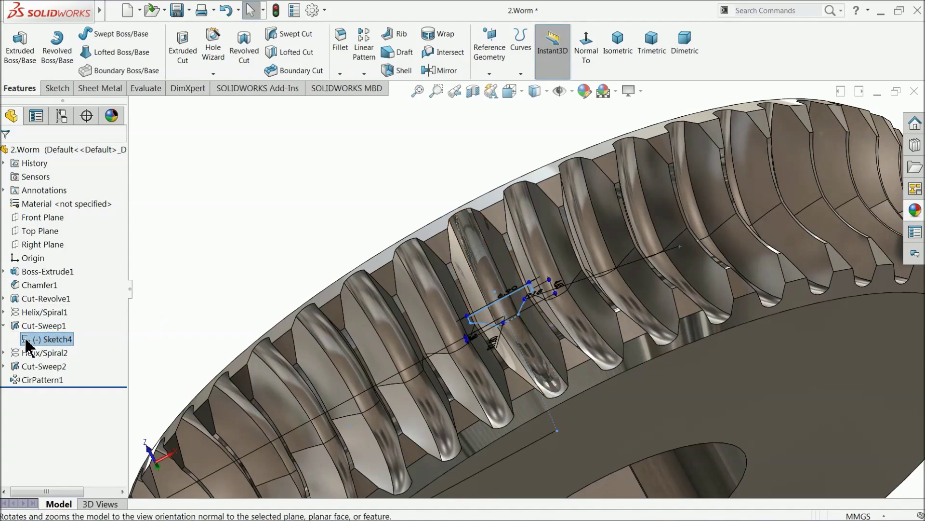
mouse_move(28, 344)
click(34, 324)
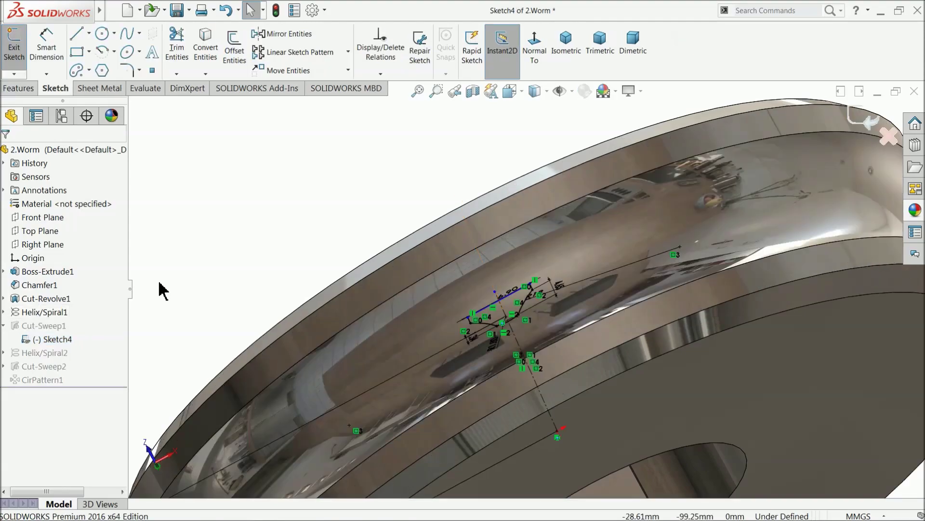
click(534, 49)
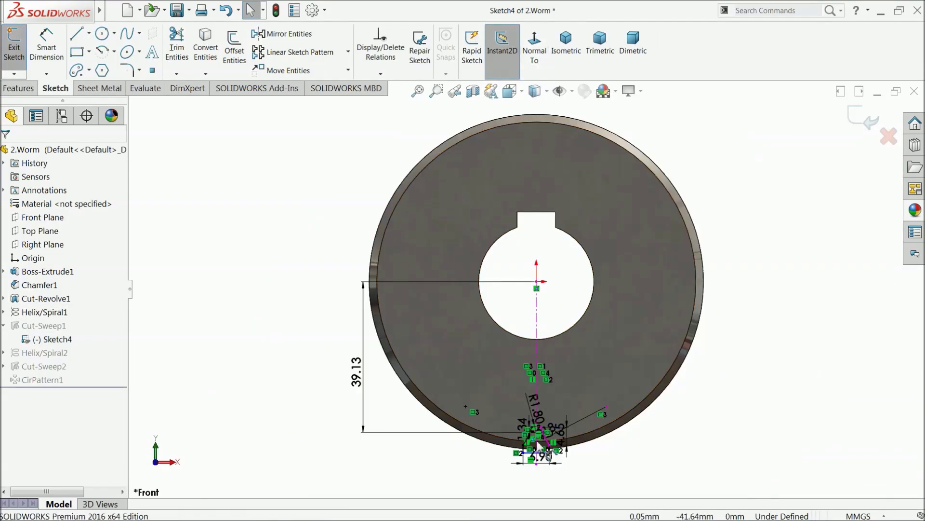
scroll(530, 399, down, 5)
scroll(530, 399, down, 5)
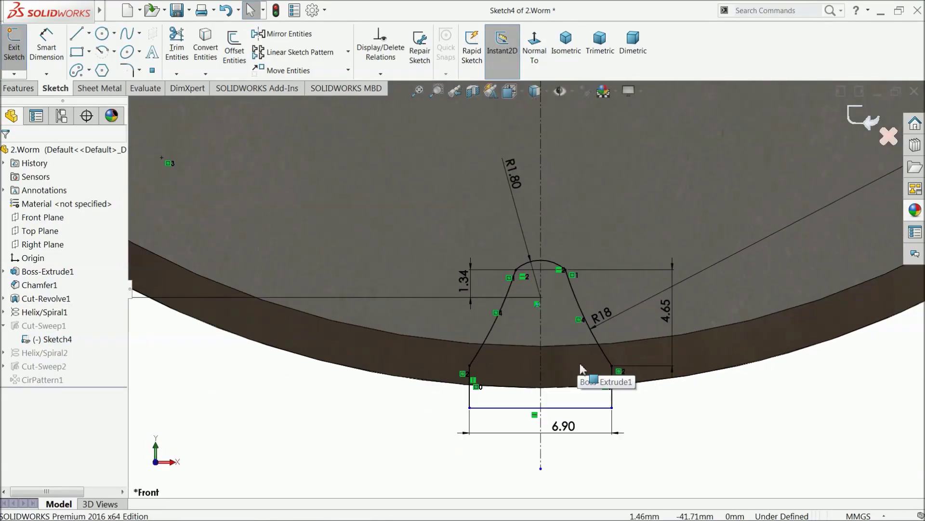
drag(546, 414, 538, 468)
scroll(546, 429, up, 2)
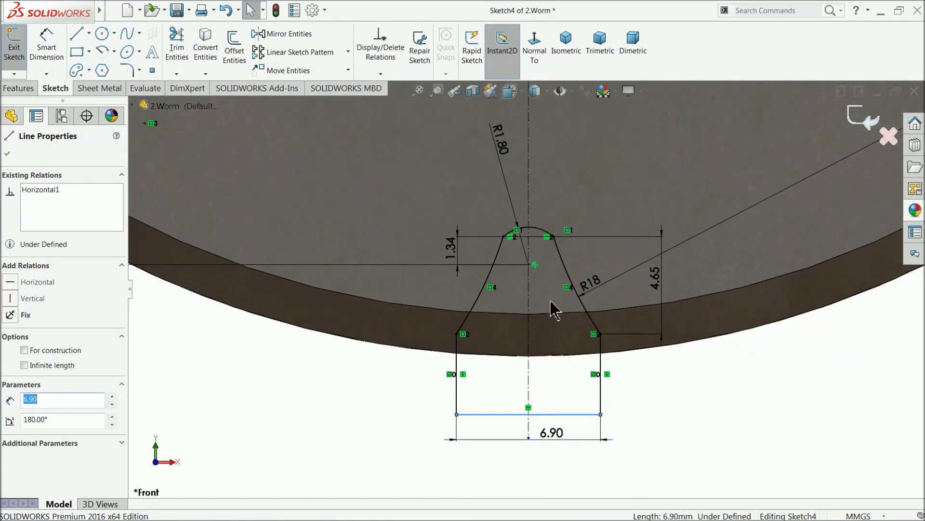
scroll(556, 310, down, 3)
click(729, 279)
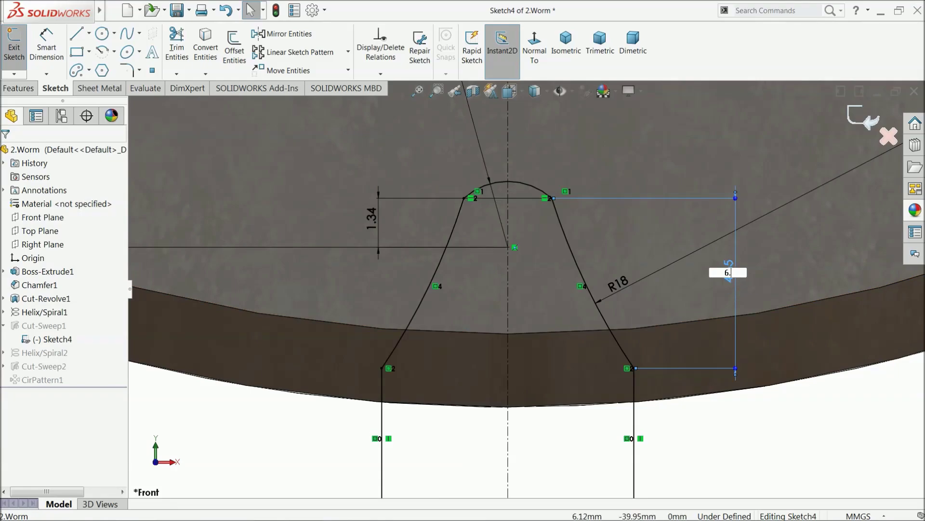
key(Return)
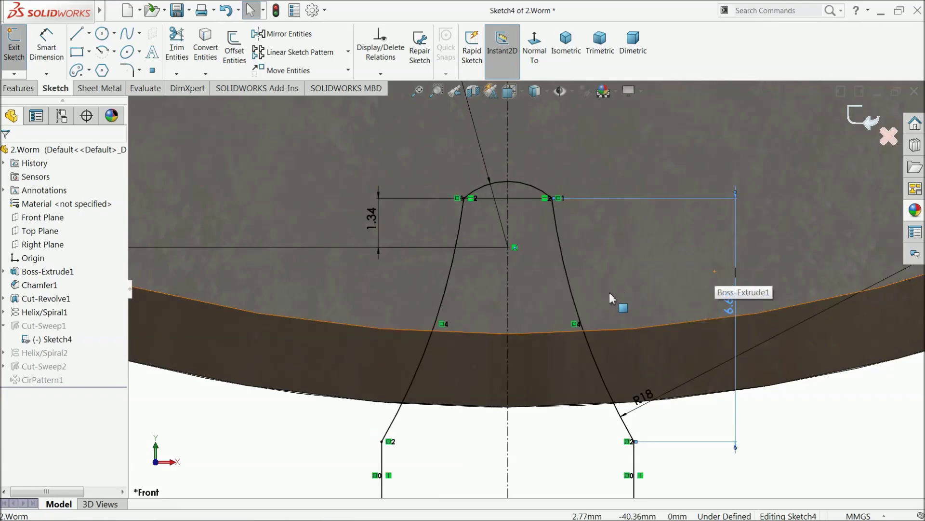
Dimension the right vertical side line to 1.00 mm and exit the sketch to rebuild
scroll(530, 432, up, 4)
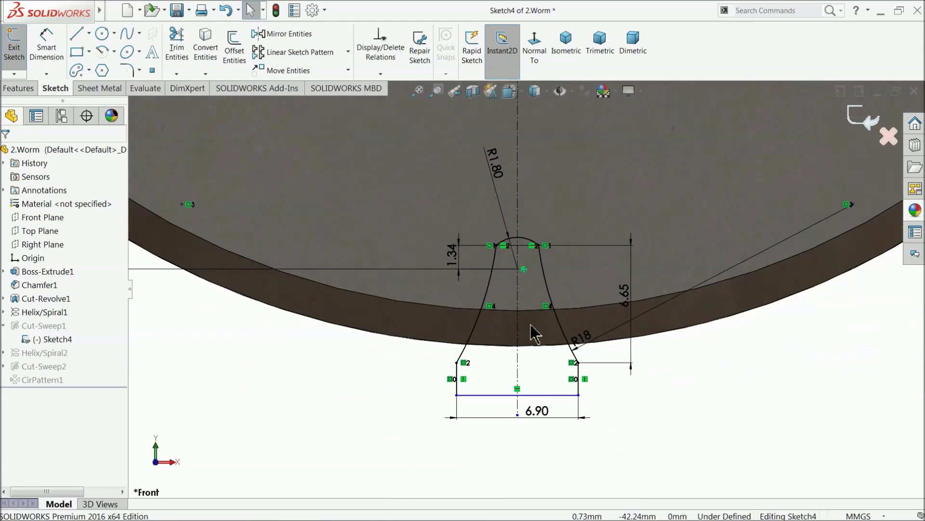
scroll(574, 368, down, 4)
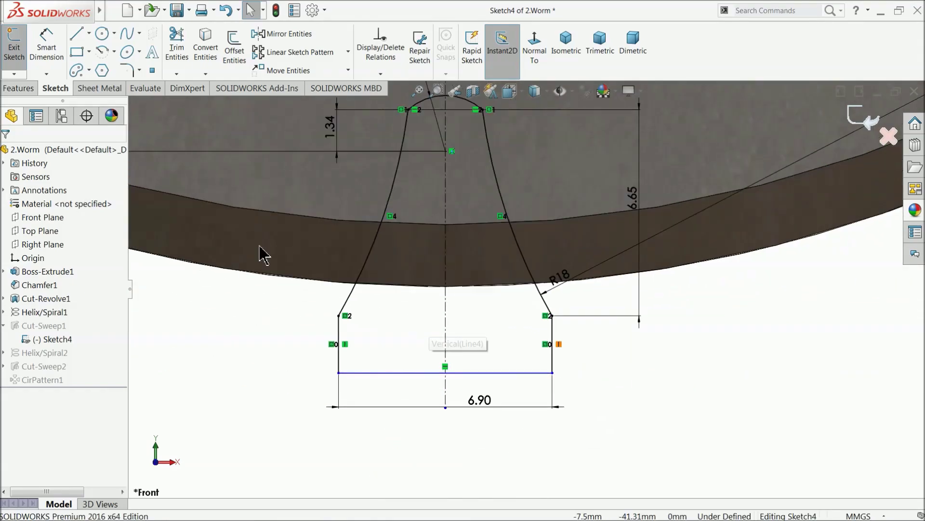
click(46, 46)
click(540, 332)
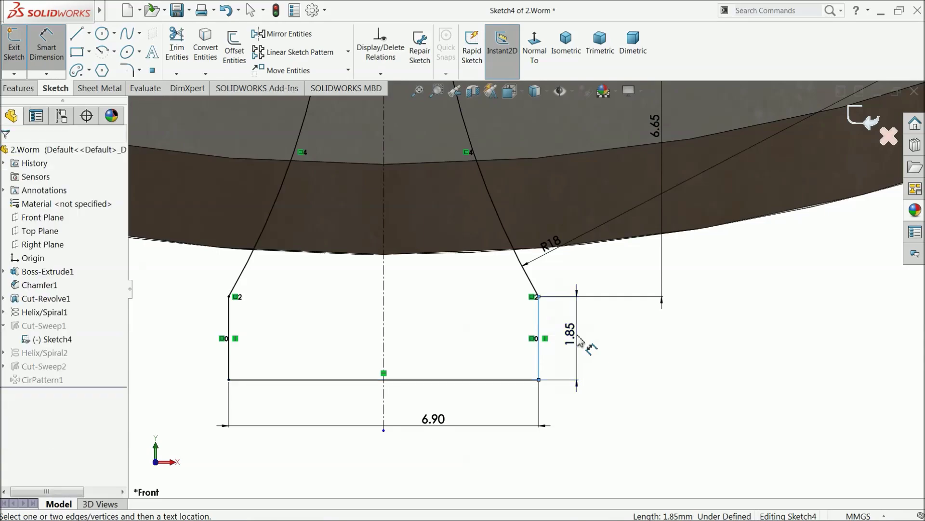
click(581, 337)
text(1)
key(Return)
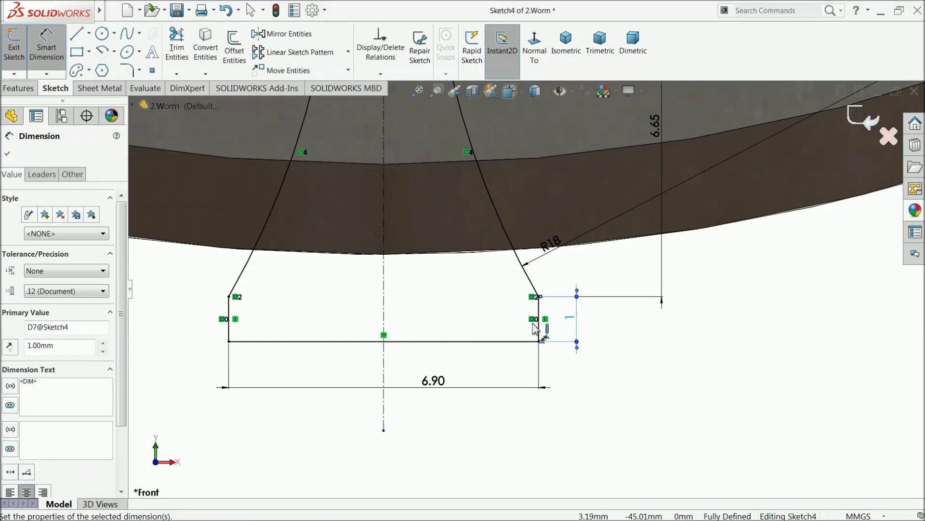
scroll(530, 289, up, 4)
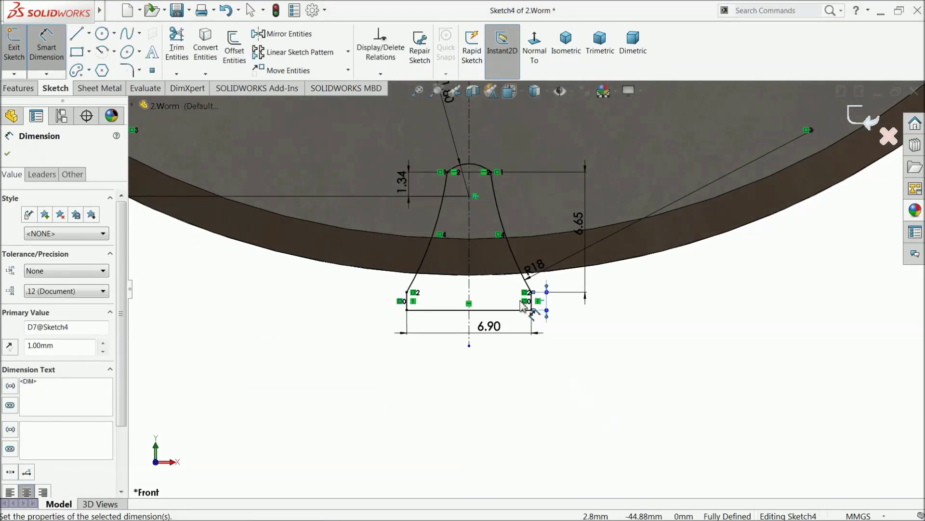
scroll(535, 301, up, 5)
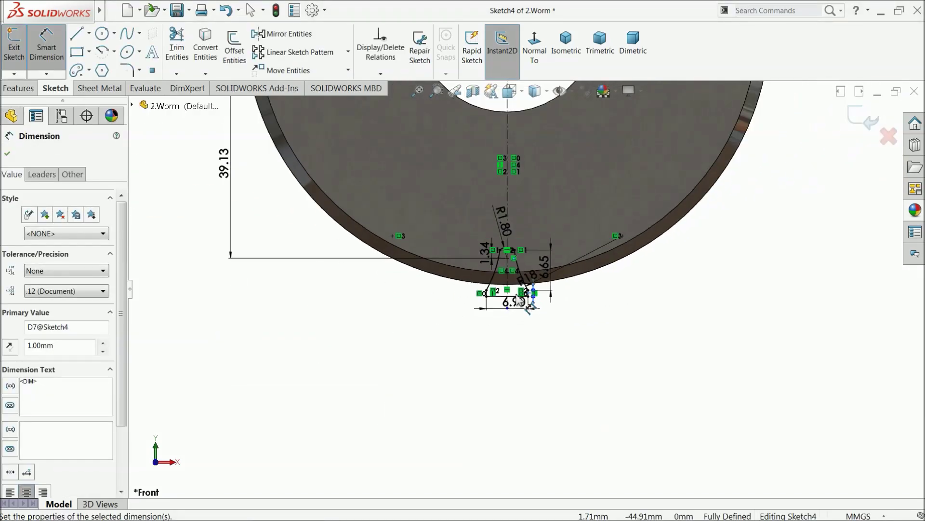
click(861, 118)
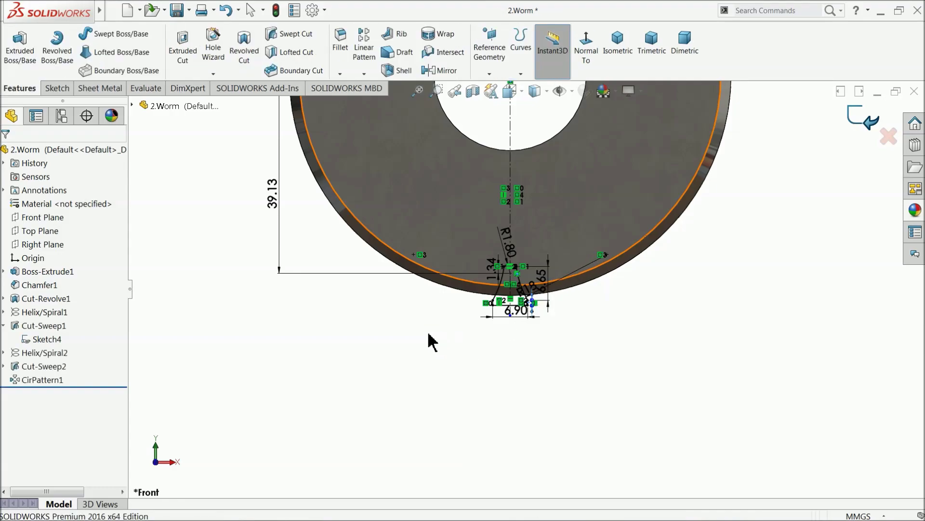
Orbit around the rebuilt wheel's patterned tooth spaces and collapse Cut-Sweep1 in the tree
middle_drag(463, 347, 464, 111)
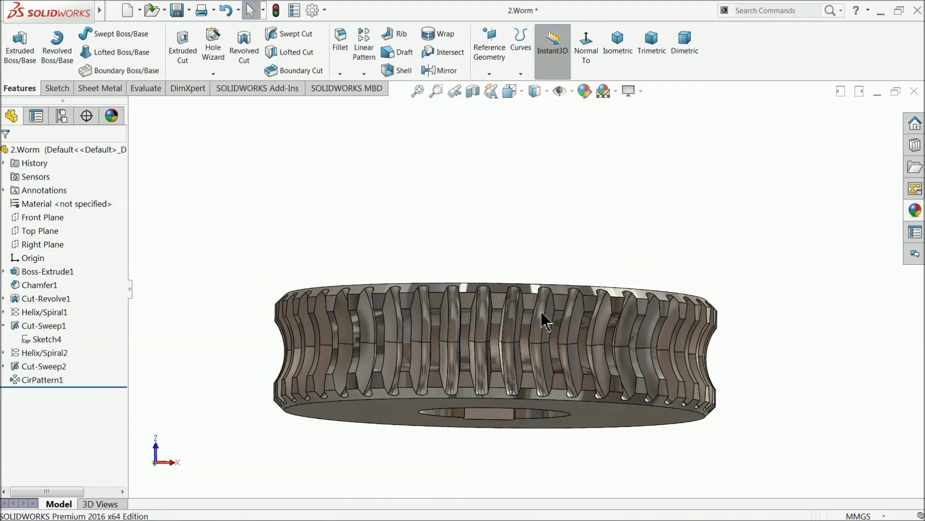
scroll(543, 316, down, 5)
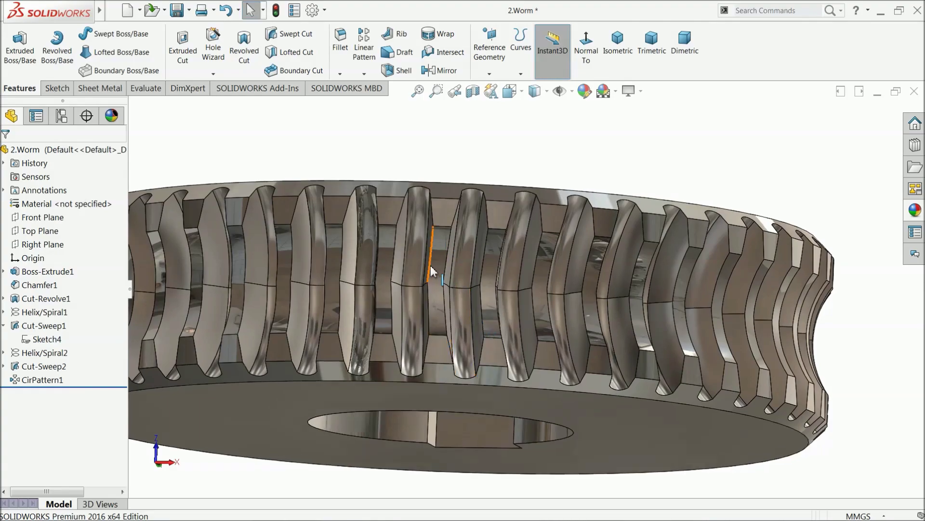
middle_drag(431, 267, 454, 193)
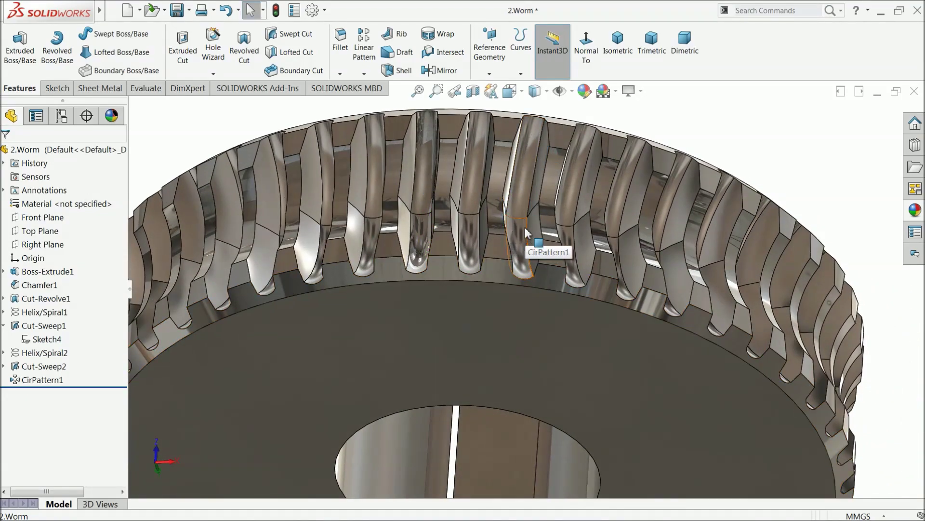
middle_drag(514, 235, 519, 211)
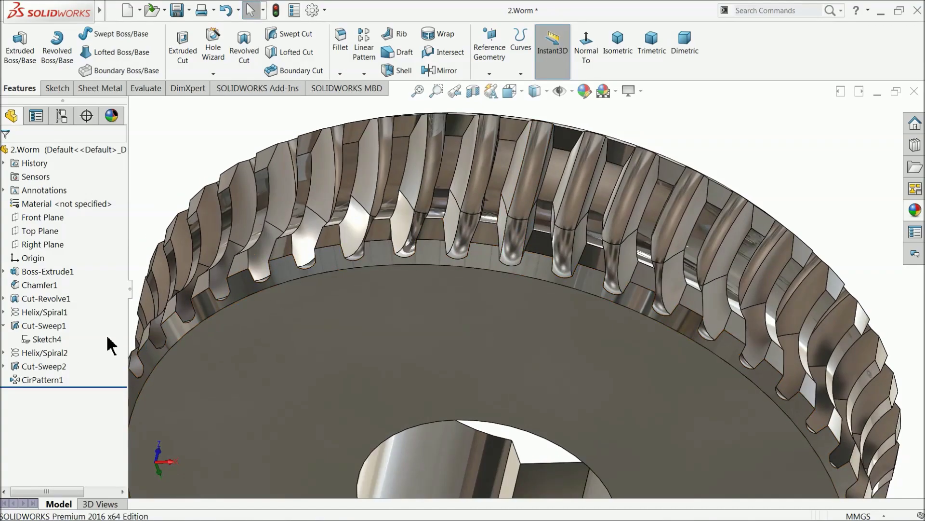
click(3, 326)
middle_drag(290, 262, 305, 244)
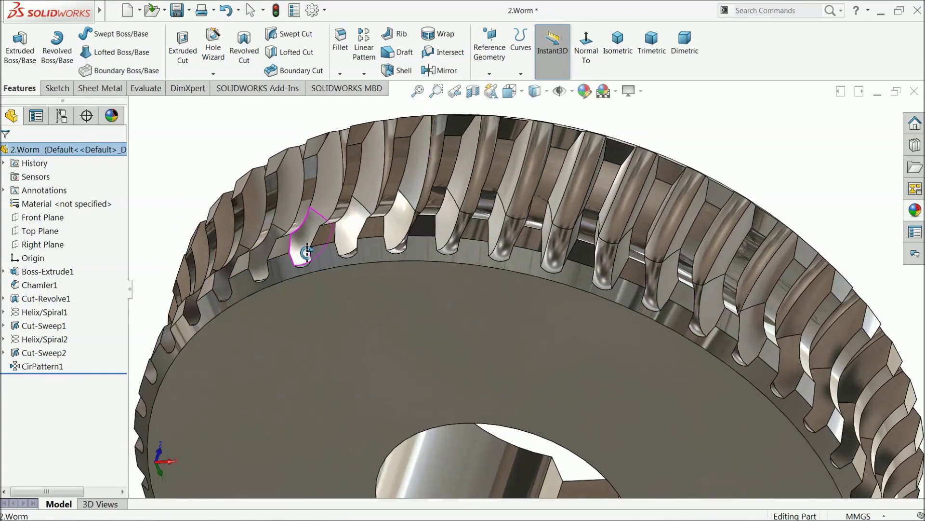
Save the part, then Save As '2.Worm wheel'
click(178, 17)
click(188, 15)
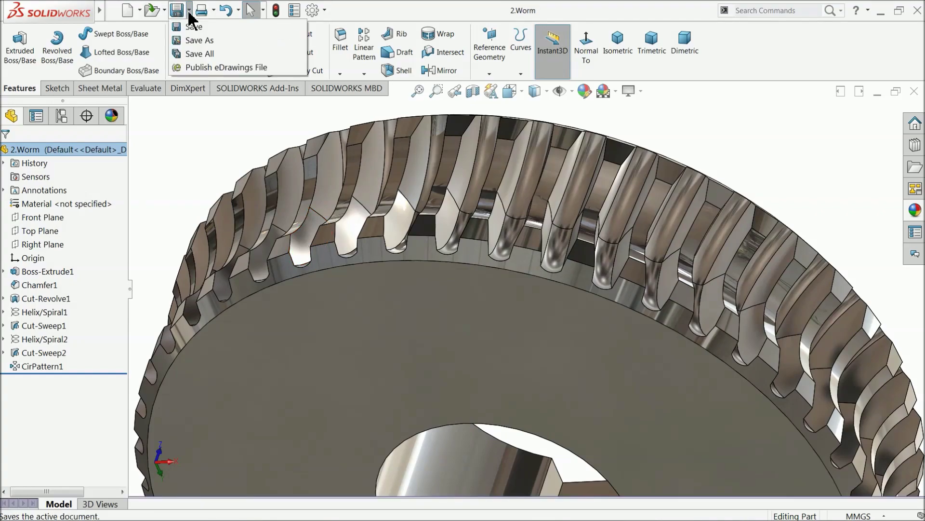
click(195, 40)
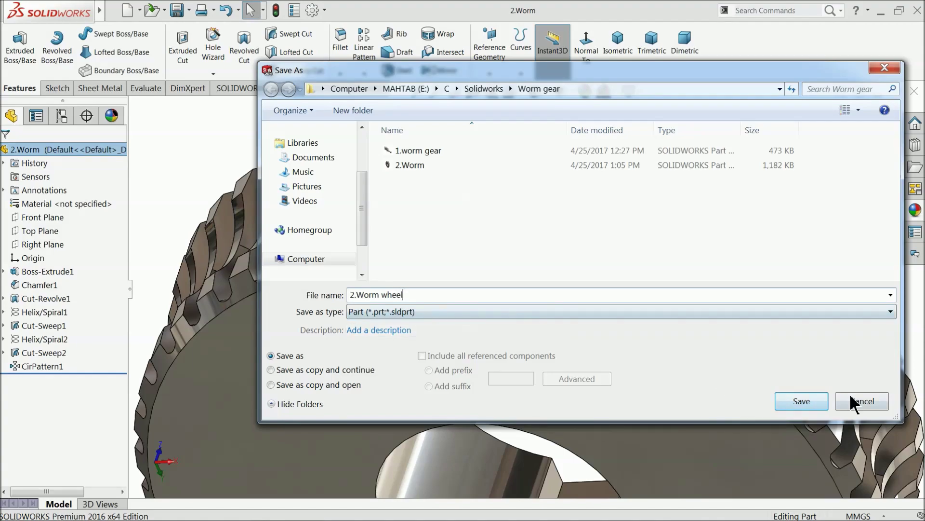
click(802, 401)
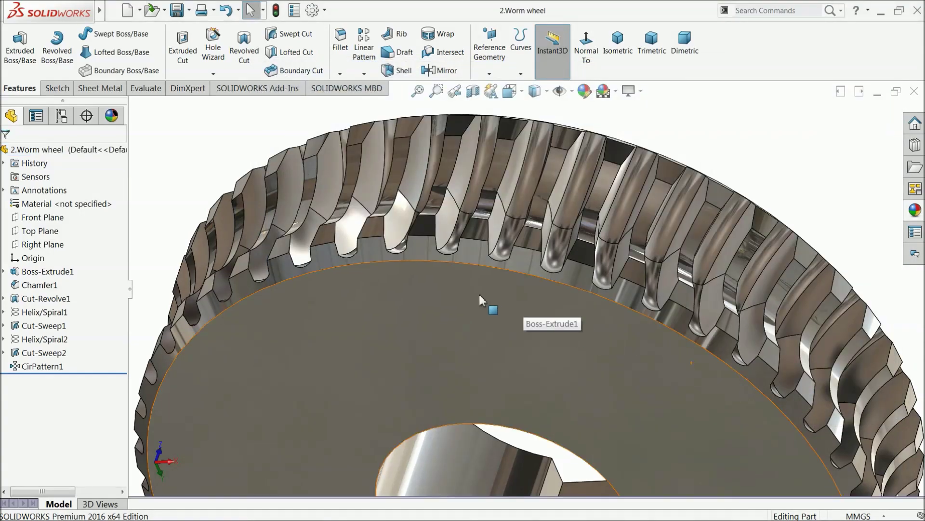
Orbit the saved wheel to a tilted three-quarter view
scroll(482, 303, up, 3)
middle_drag(478, 300, 543, 319)
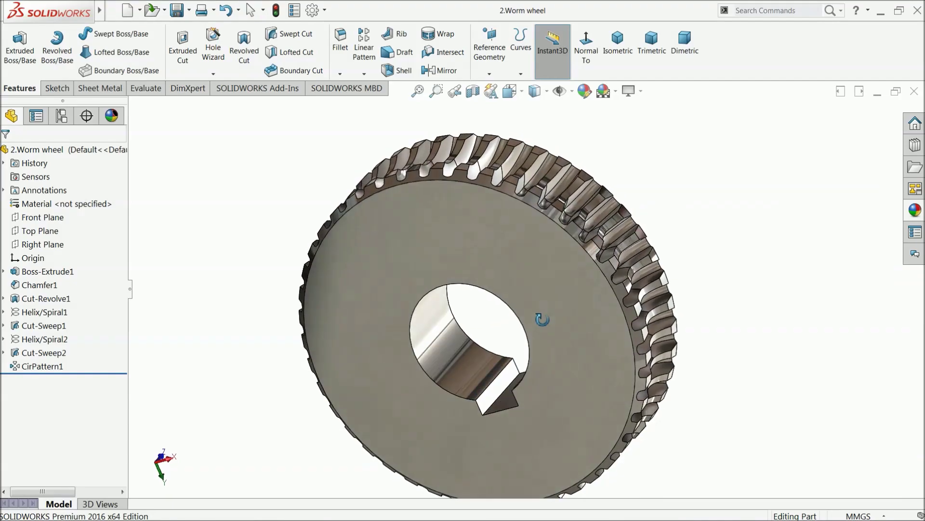
scroll(539, 323, up, 3)
middle_drag(553, 275, 614, 359)
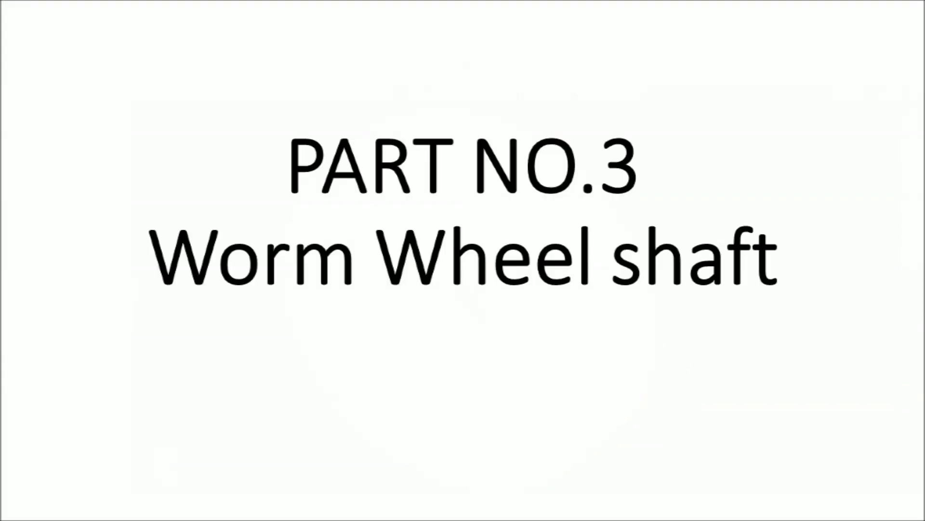
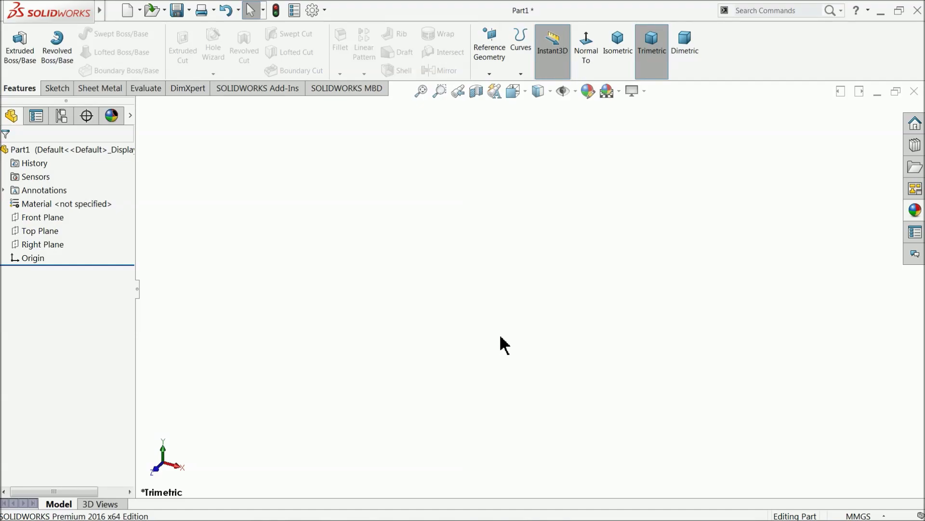
Sketch a corner rectangle from the origin on the Front Plane
click(25, 217)
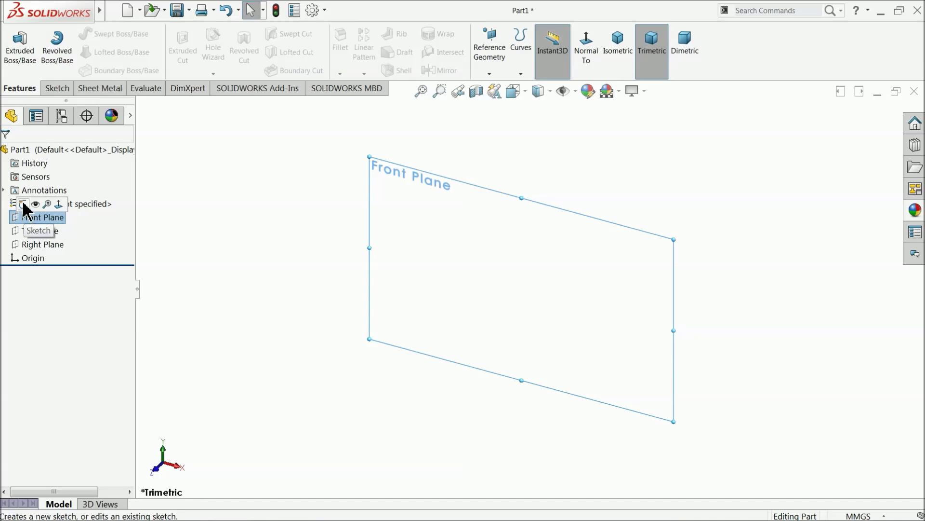
click(23, 204)
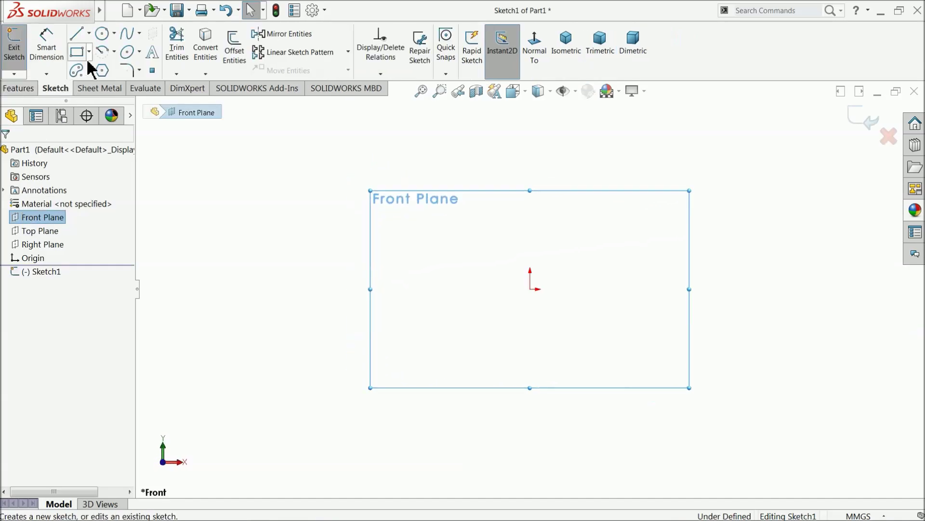
click(78, 56)
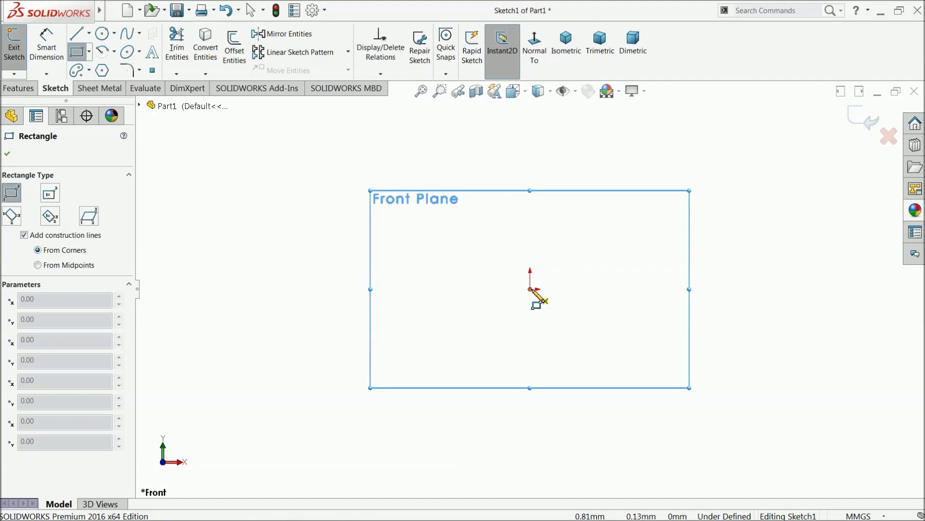
click(530, 290)
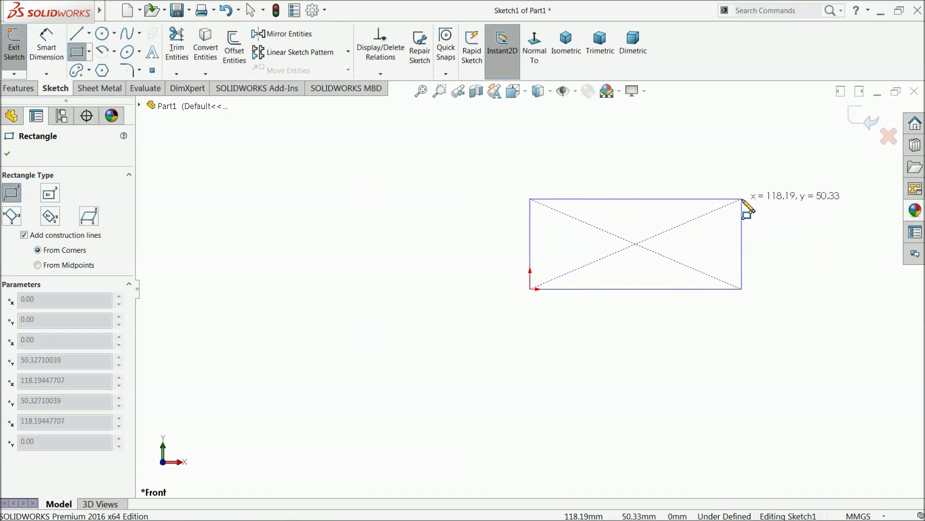
click(742, 202)
key(f)
Dimension the rectangle 30 mm wide and 9 mm tall
click(46, 49)
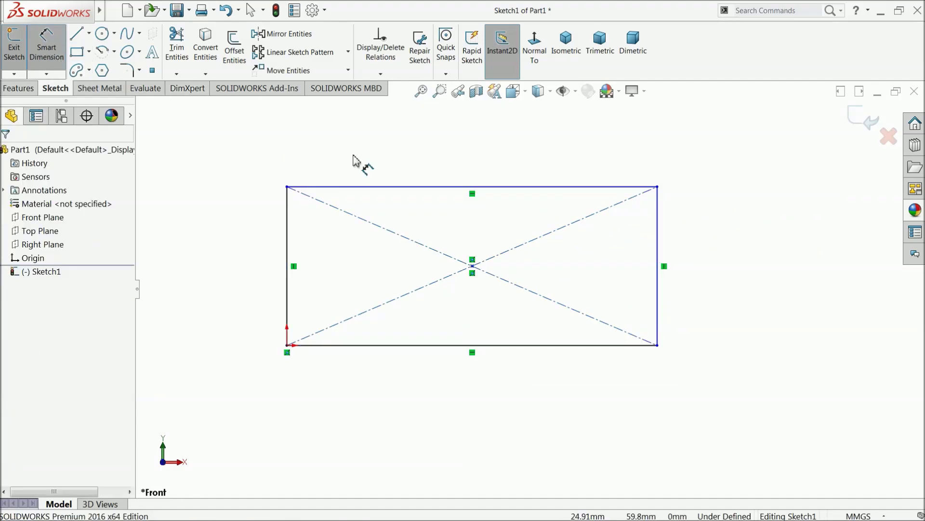
click(428, 188)
click(430, 158)
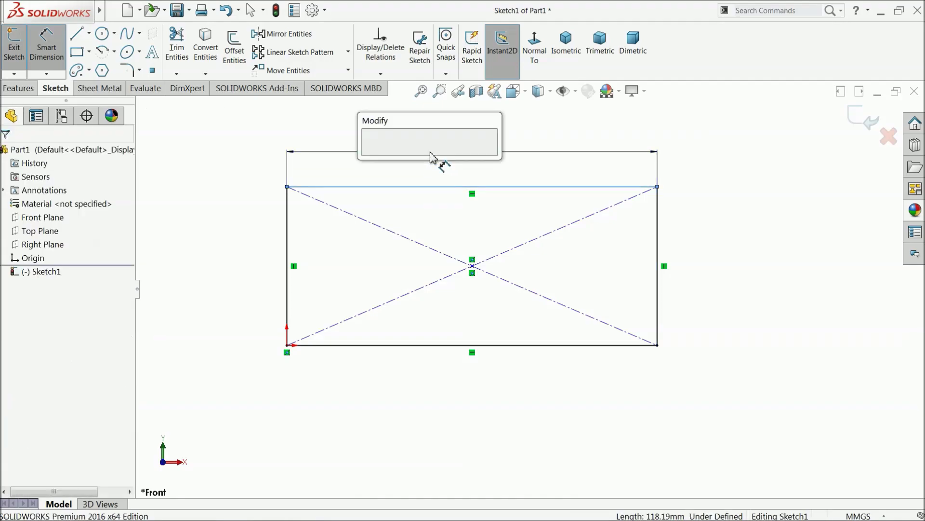
text(30)
click(368, 155)
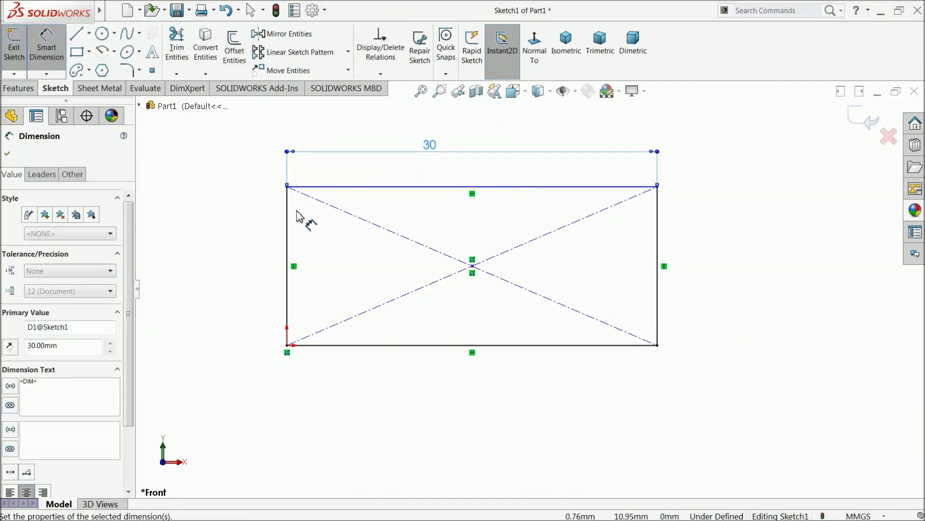
click(287, 239)
click(241, 252)
text(9)
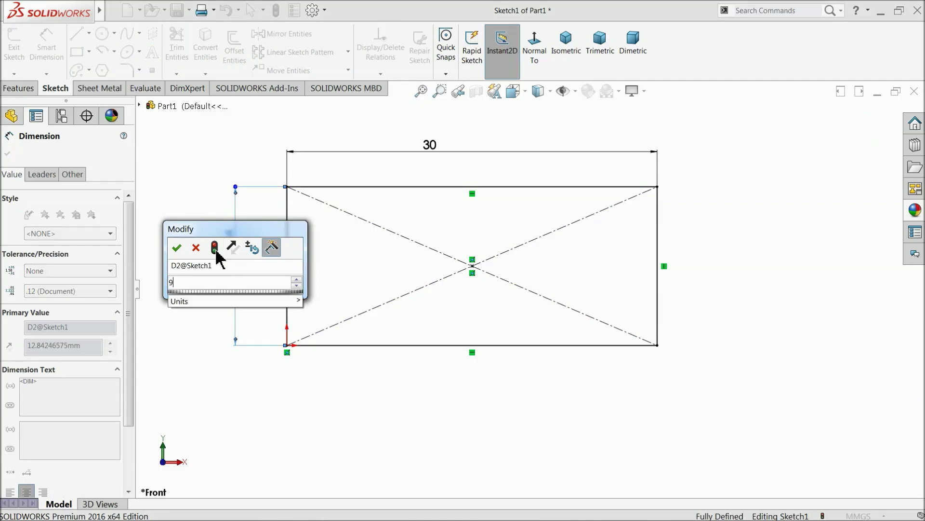
click(177, 247)
click(8, 153)
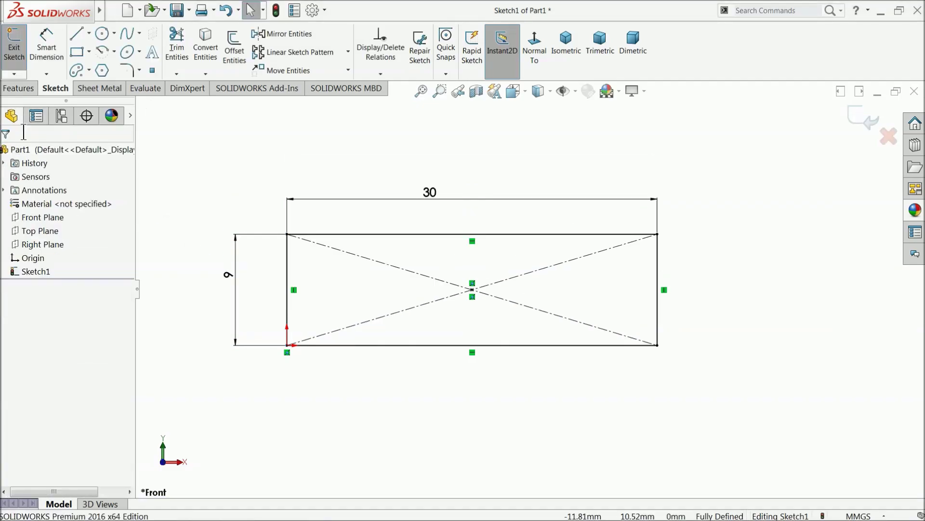
Revolve the rectangle 360° about its bottom edge into a cylinder
click(20, 89)
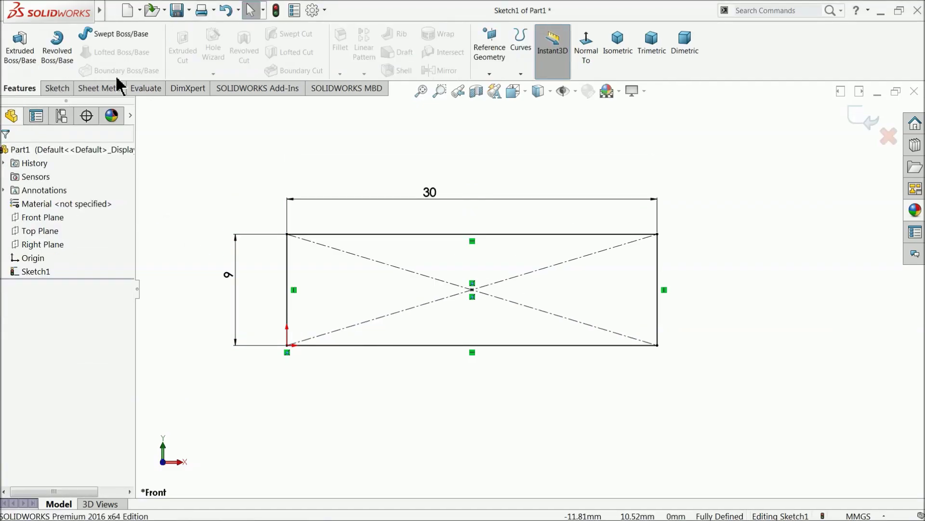
click(64, 69)
click(434, 342)
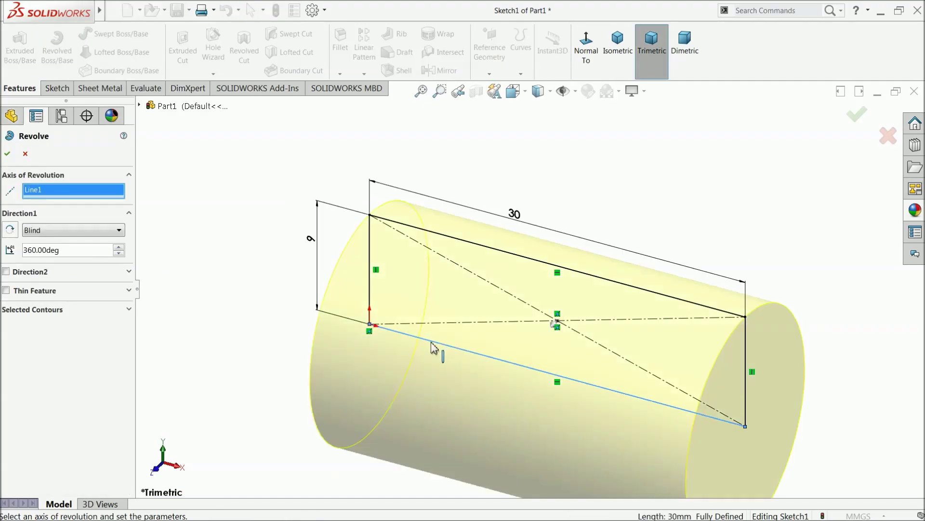
click(7, 153)
key(f)
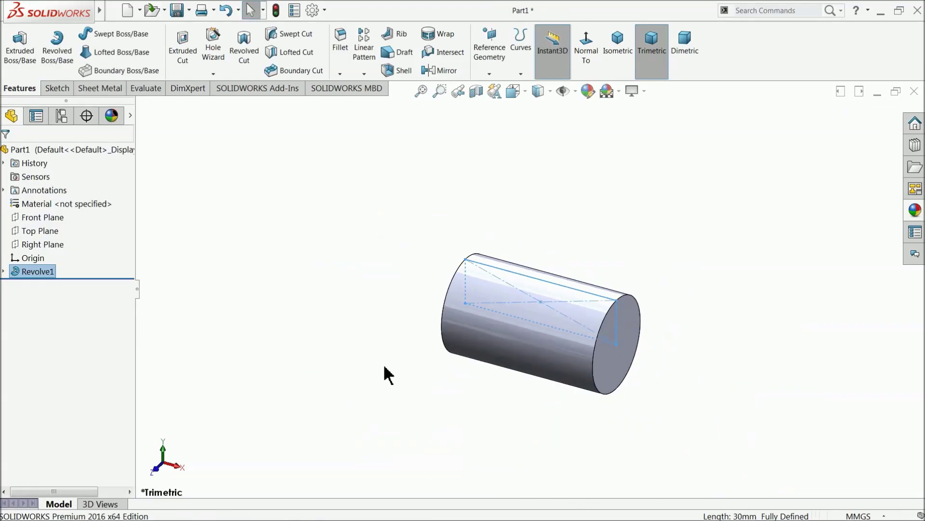
scroll(604, 371, down, 3)
Start a sketch on the cylinder's end face and draw a 14.09 mm-radius circle at the origin
click(575, 327)
click(610, 290)
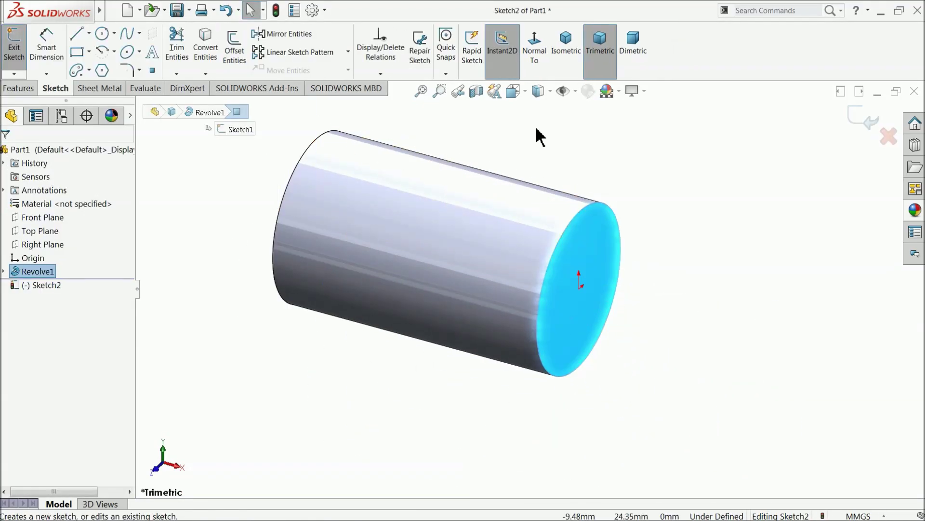
click(547, 58)
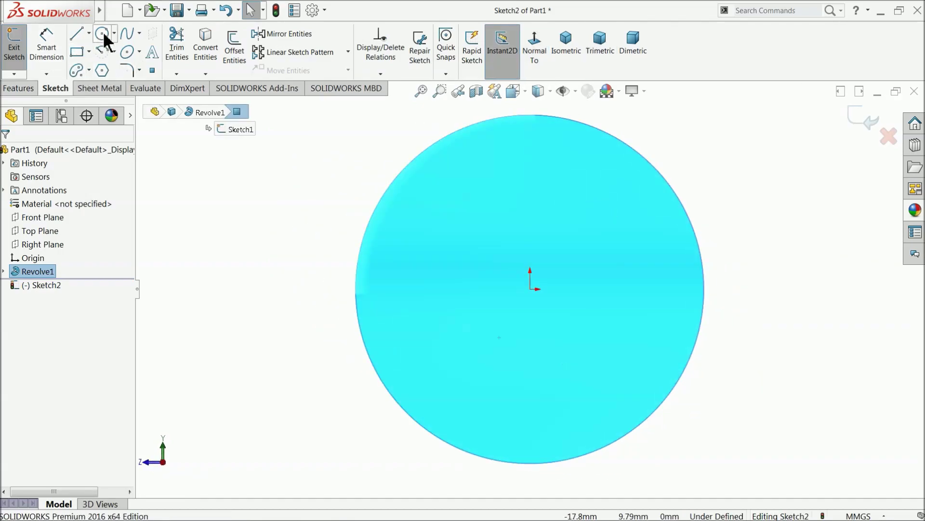
click(102, 33)
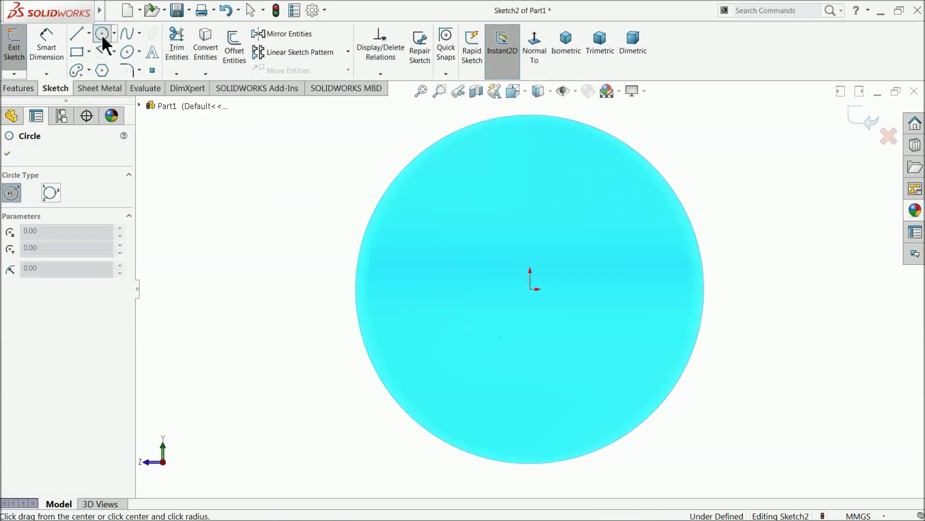
key(z)
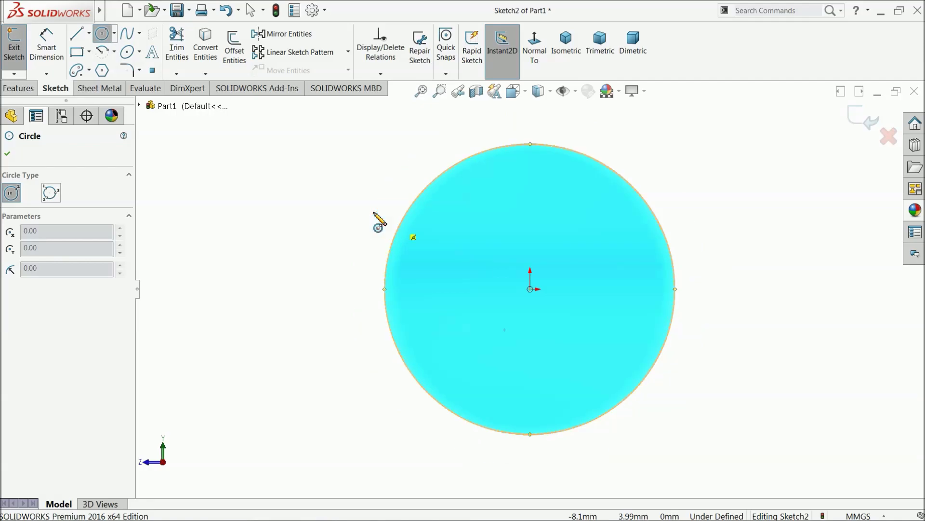
key(z)
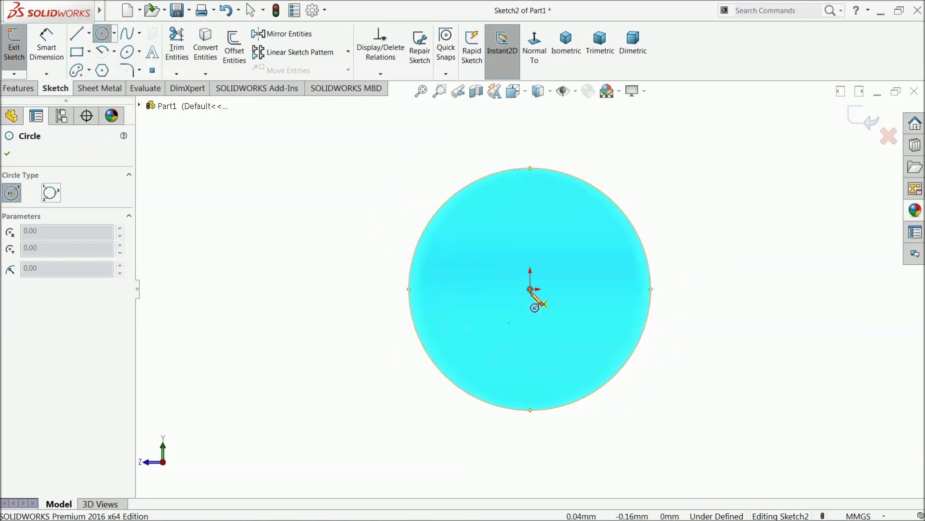
drag(530, 289, 395, 167)
key(z)
key(z)
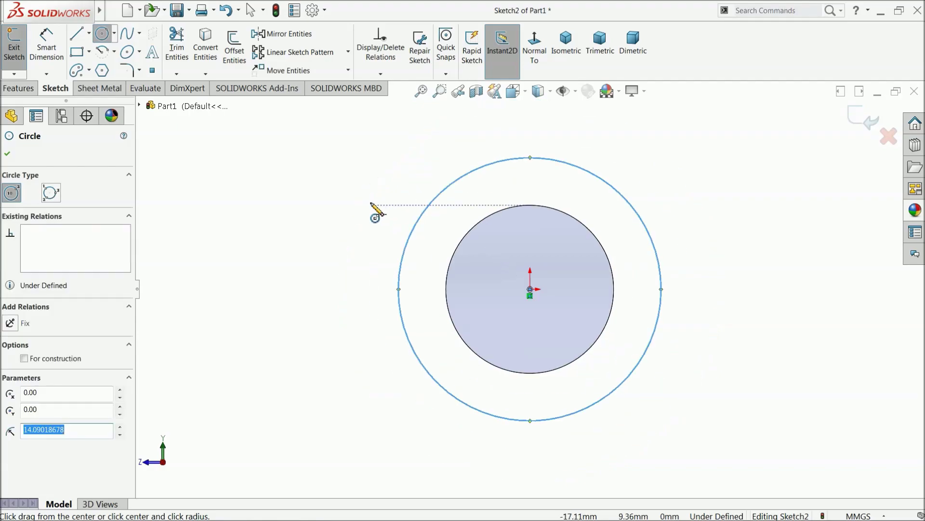
Draw the top horizontal line and left side line of the outline above the circle
click(76, 34)
scroll(572, 171, down, 2)
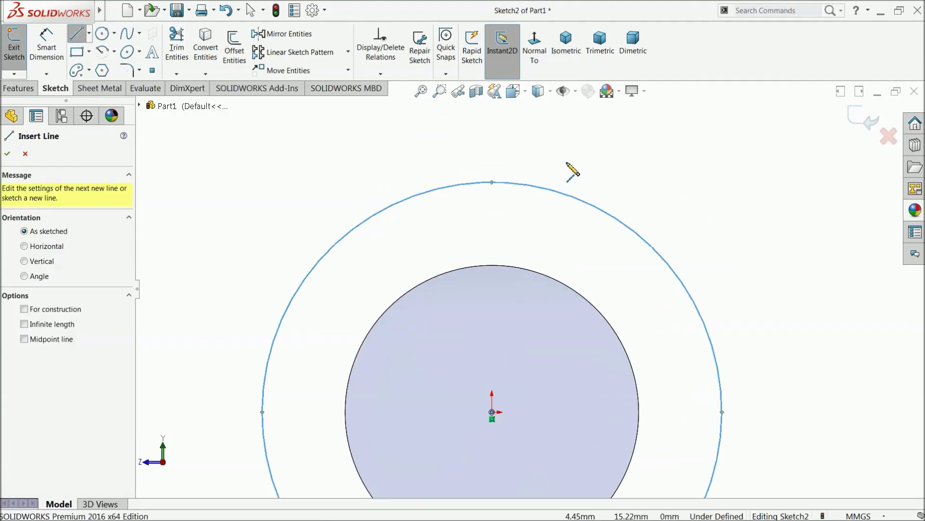
click(554, 123)
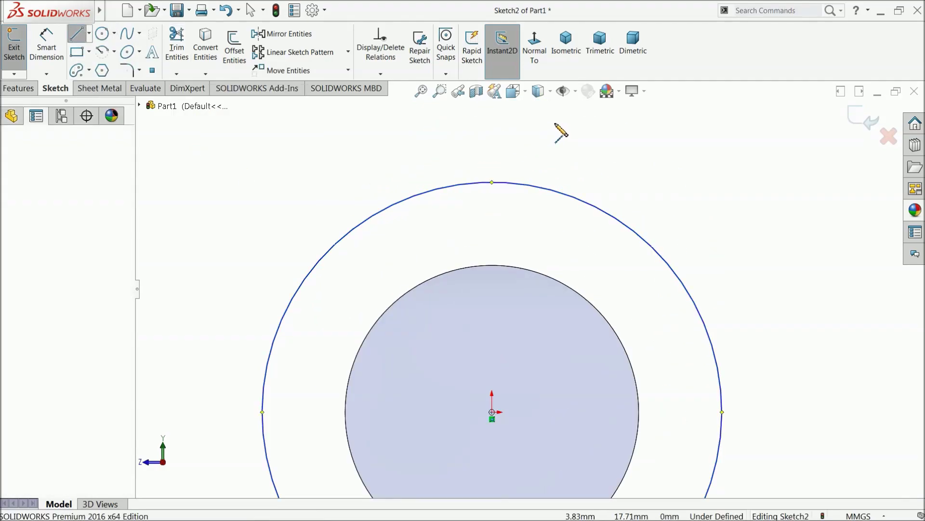
click(426, 123)
click(426, 191)
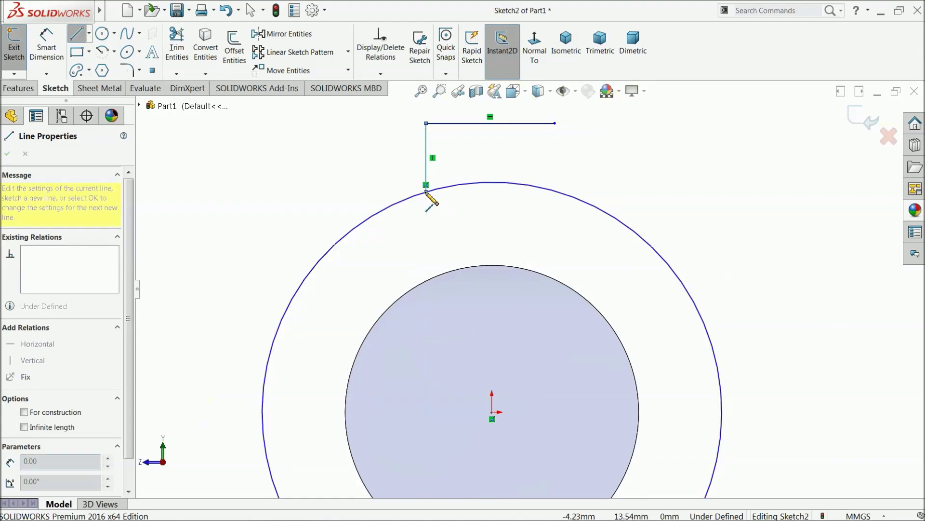
right_click(338, 136)
click(363, 176)
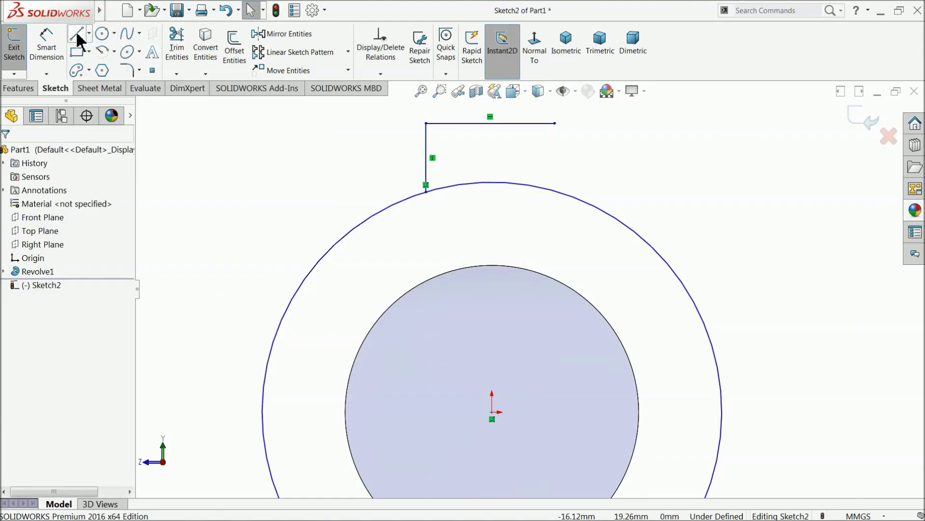
Draw the right side line from the top line down to the circle
click(77, 34)
click(555, 124)
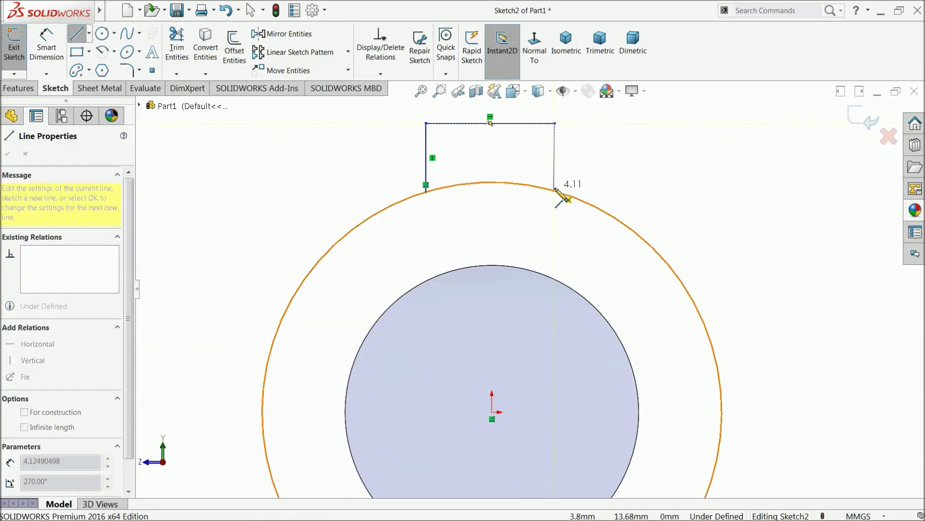
click(555, 191)
right_click(565, 137)
click(591, 177)
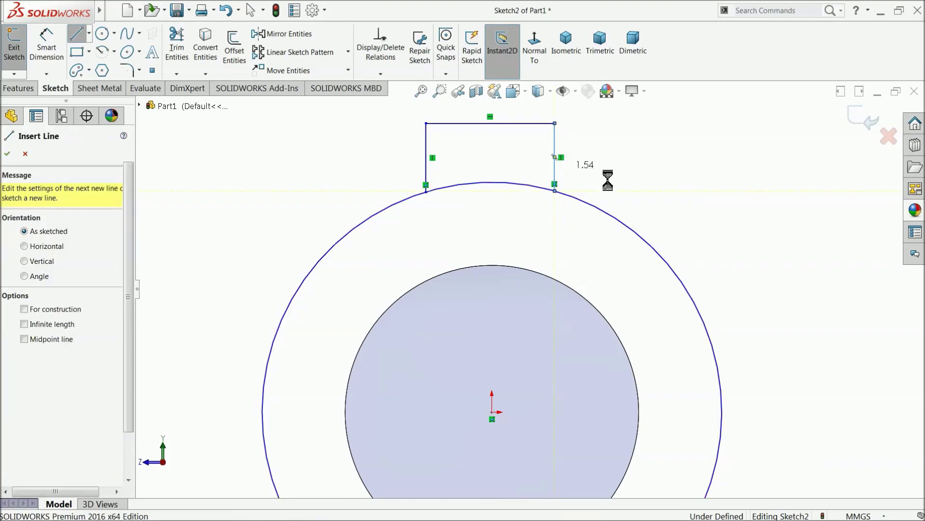
Add a vertical centreline from the origin to the top line's midpoint
click(89, 33)
click(103, 63)
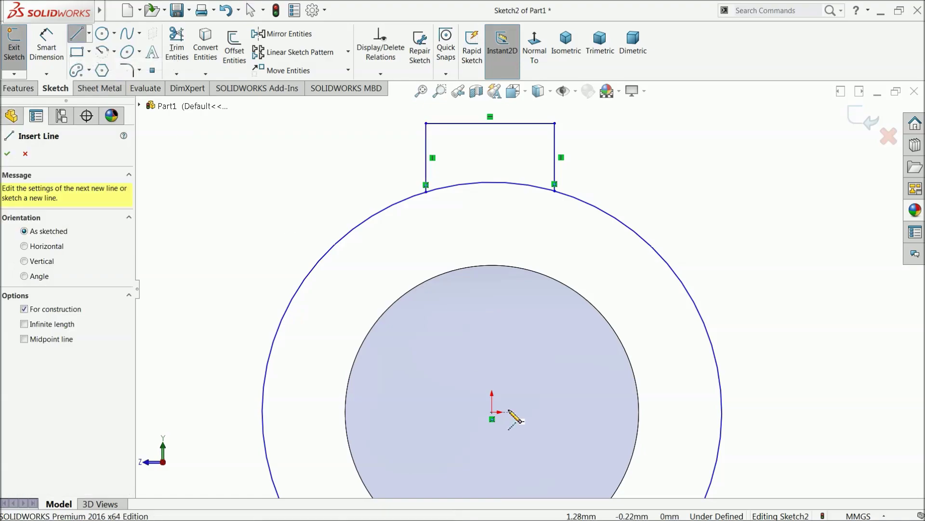
click(492, 412)
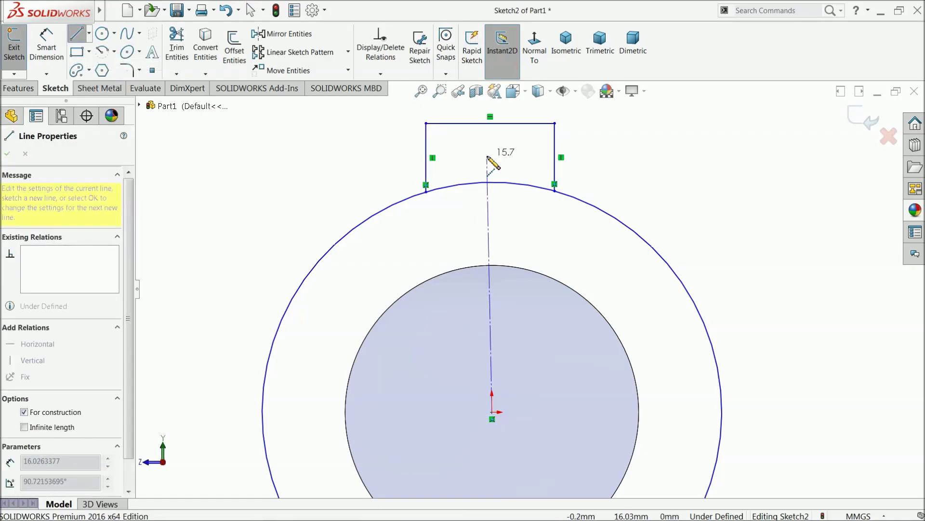
click(491, 123)
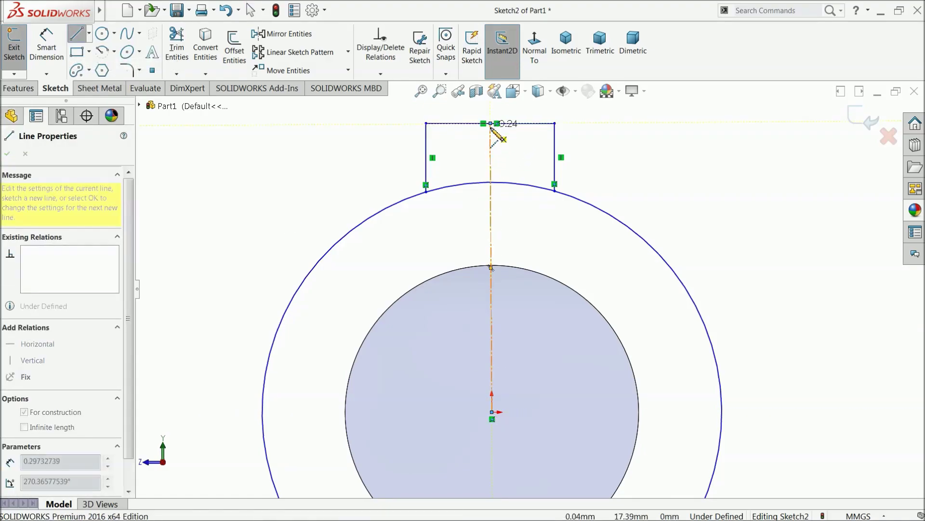
right_click(524, 148)
click(545, 154)
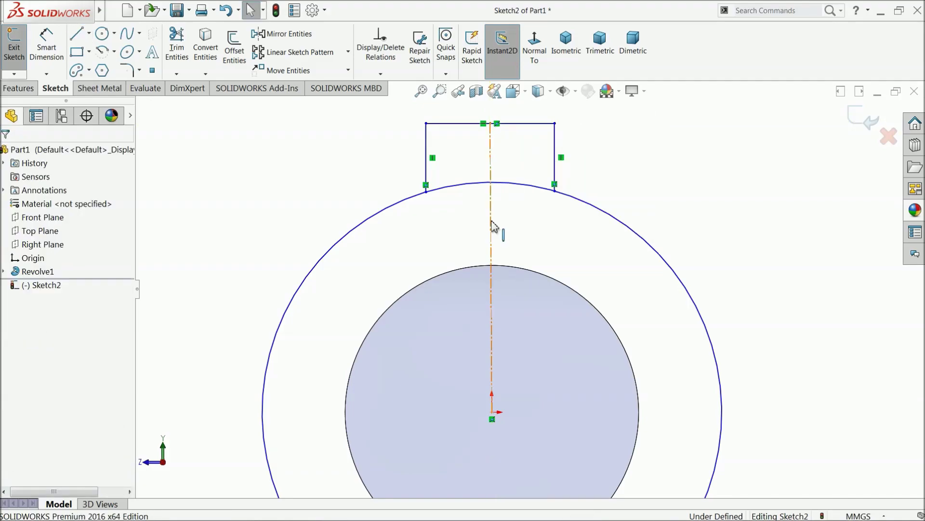
click(491, 227)
click(530, 179)
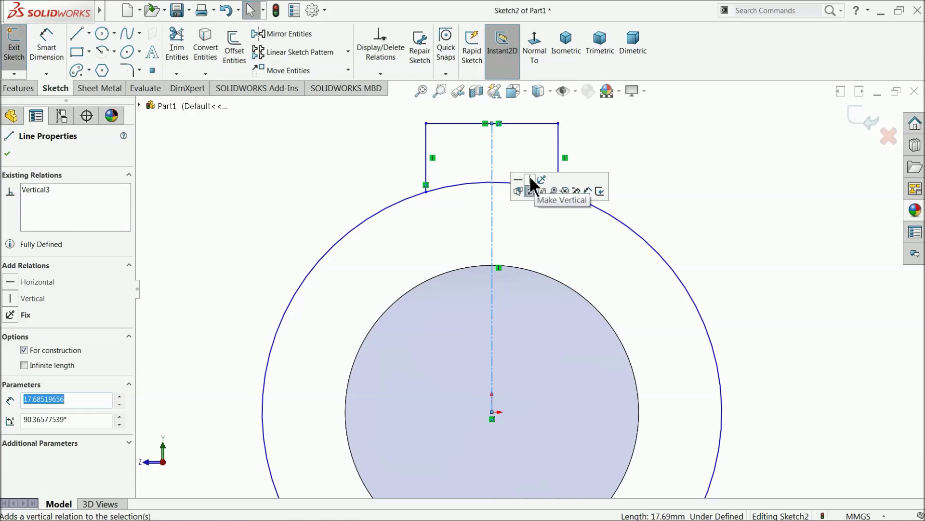
click(650, 136)
click(44, 53)
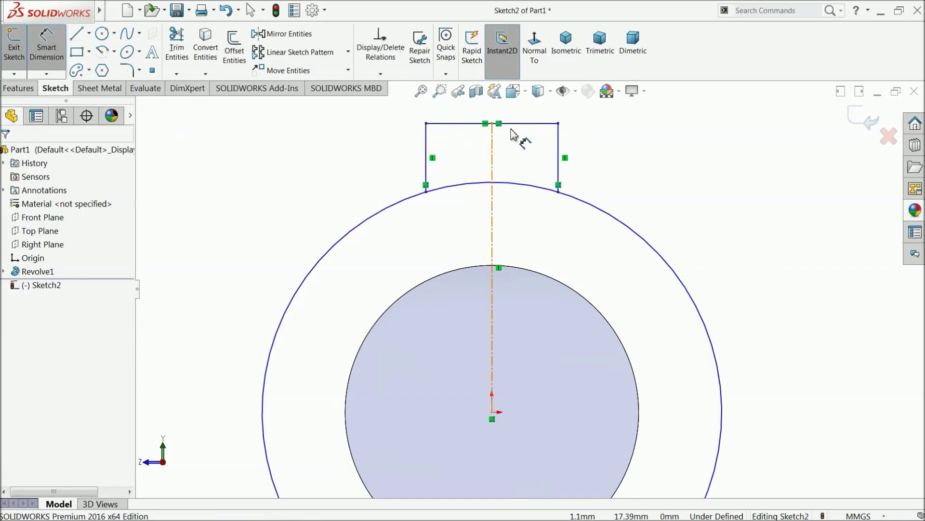
Dimension the outer circle to Ø30
scroll(532, 140, up, 3)
scroll(624, 299, down, 1)
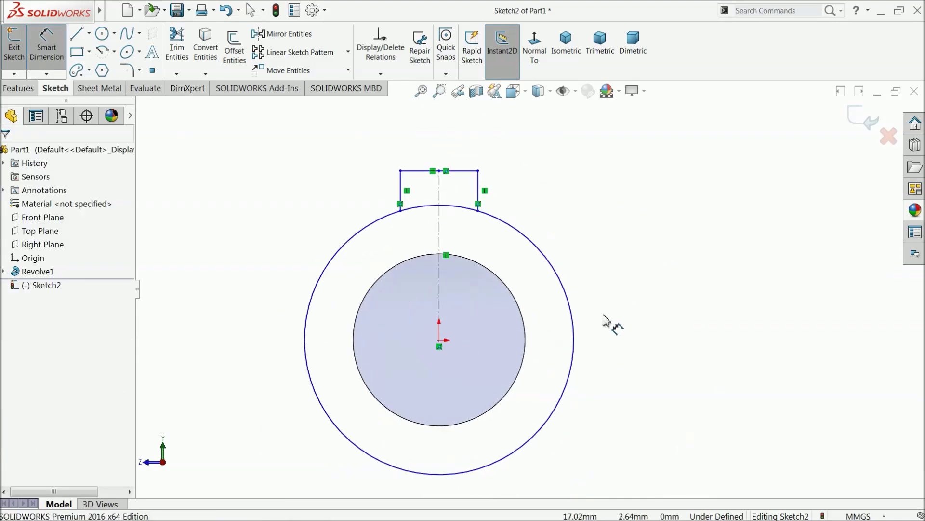
click(578, 335)
click(611, 340)
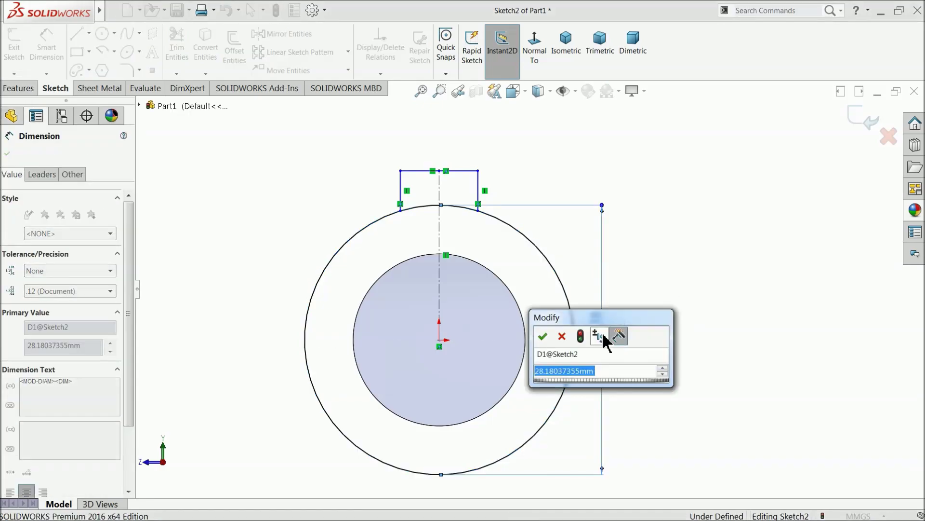
text(30)
key(Return)
Set the tab width to 10 mm and add a driven 5 mm offset from the centreline
scroll(446, 197, down, 2)
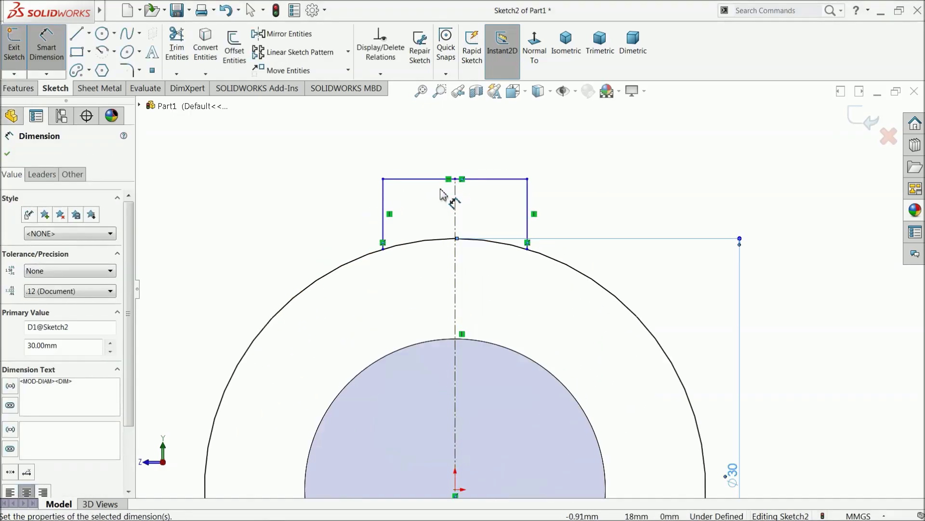
click(432, 180)
click(435, 154)
text(2)
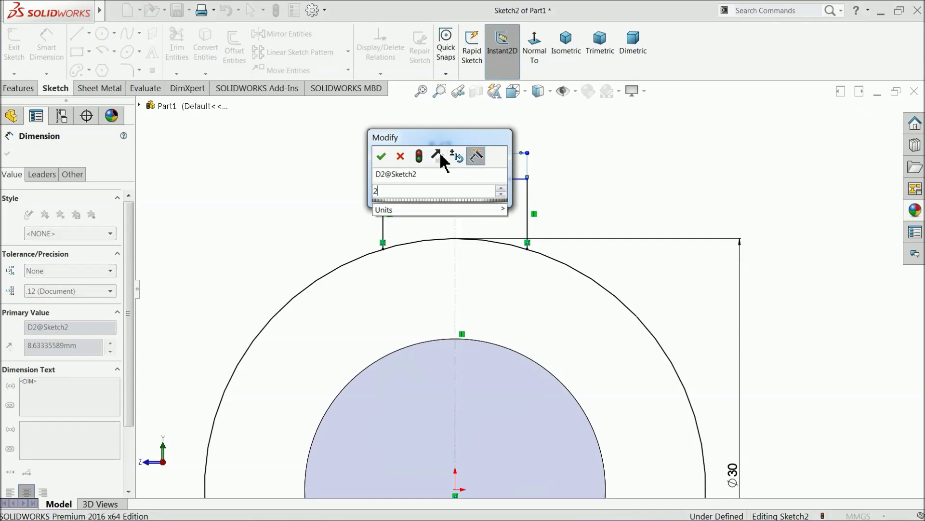
key(BackSpace)
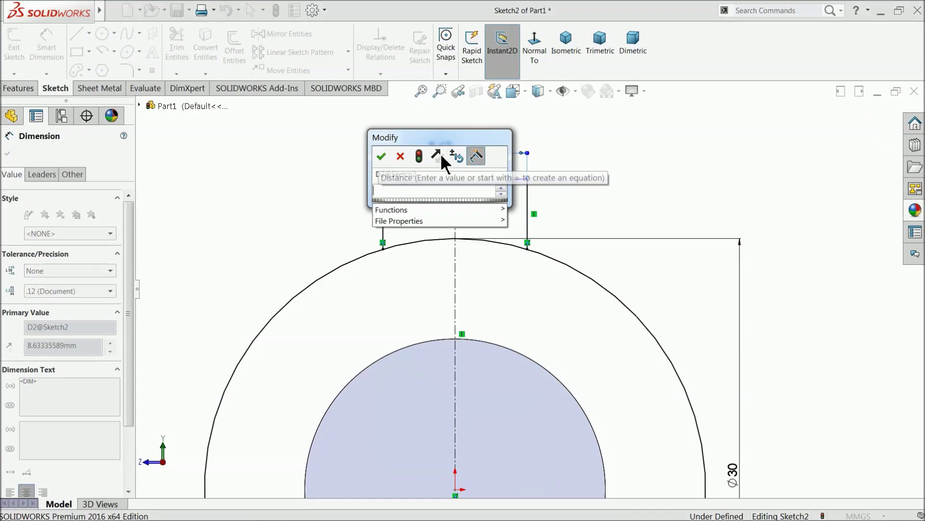
text(10)
click(382, 157)
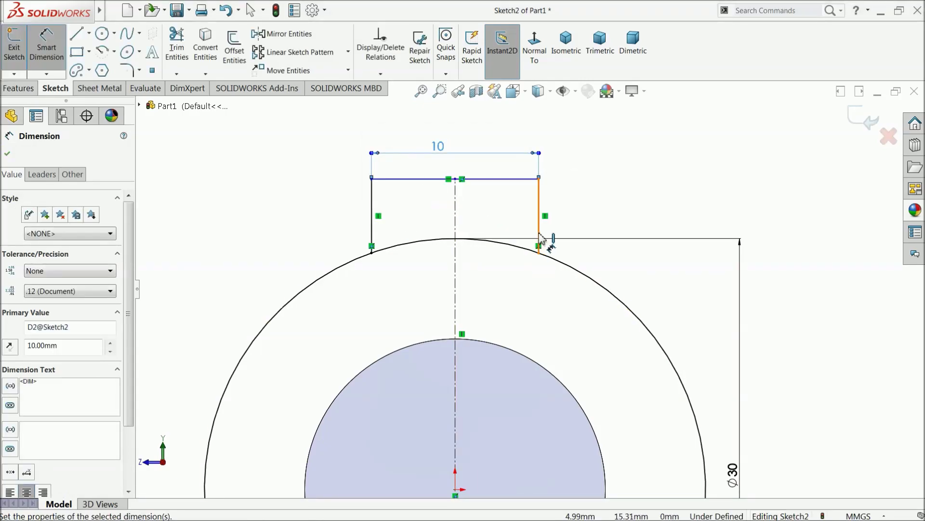
click(539, 254)
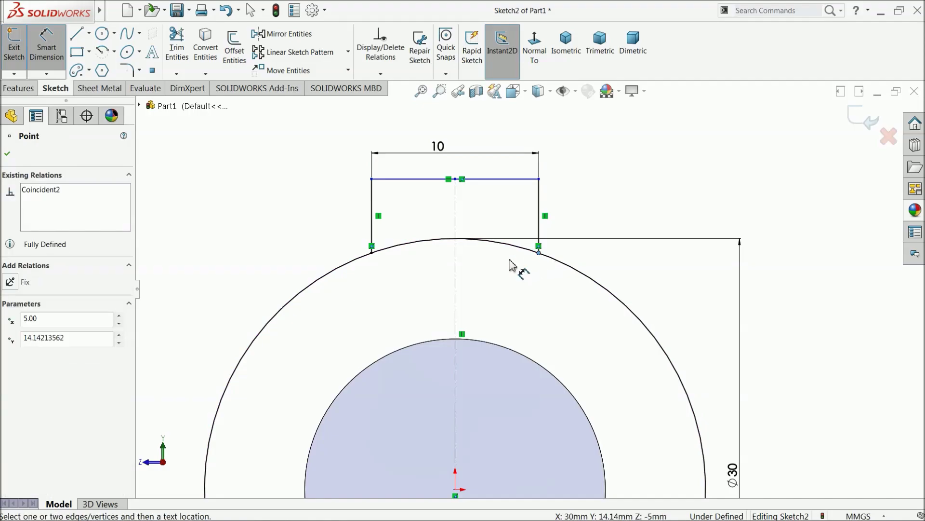
click(457, 263)
click(494, 273)
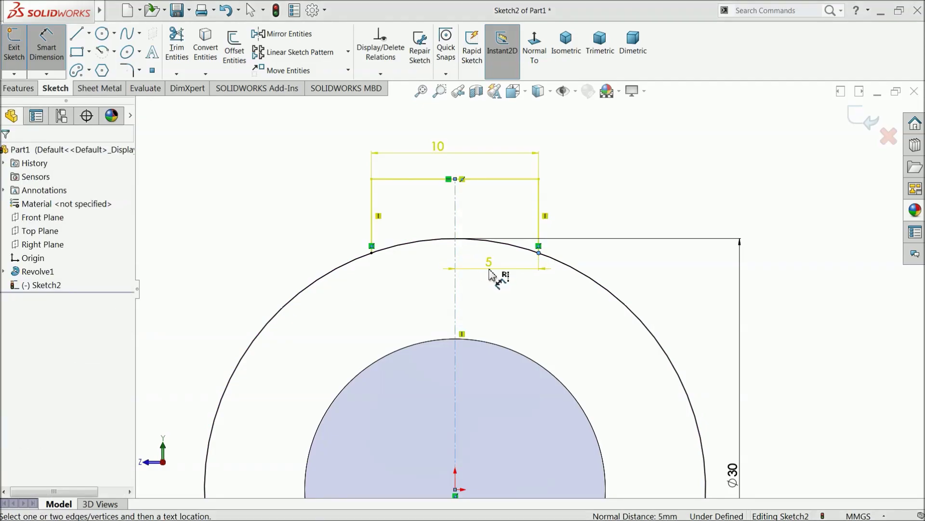
click(534, 270)
Dimension the tab height to 4 mm
click(539, 217)
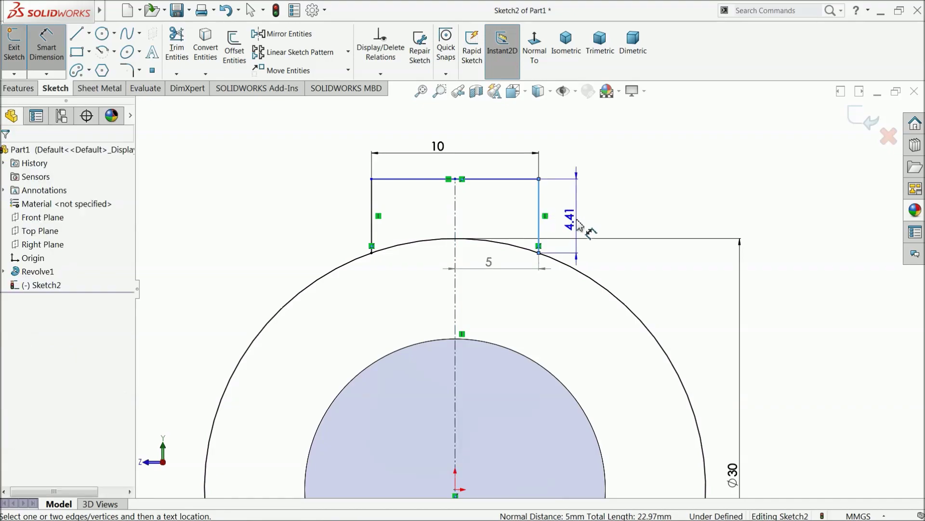
click(582, 228)
text(4)
click(518, 222)
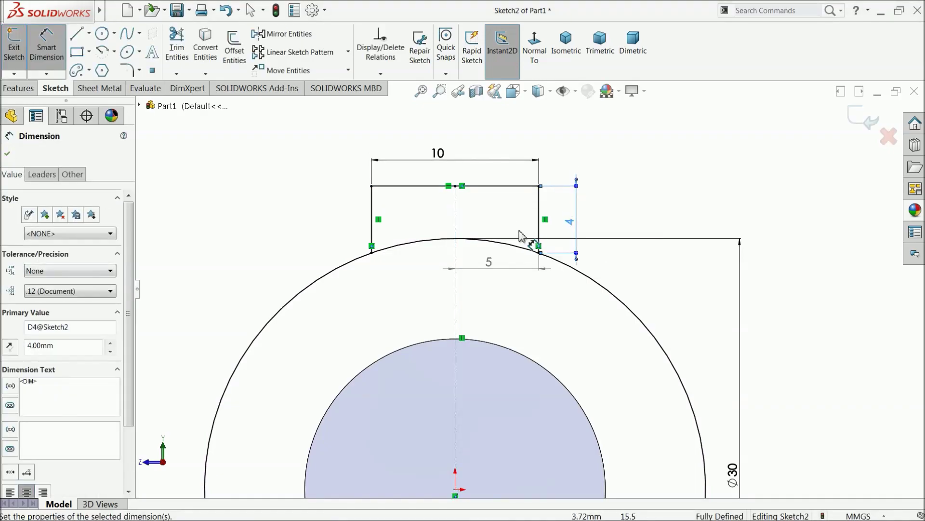
click(8, 153)
Trim away the outer arc between the tab's side lines
click(177, 48)
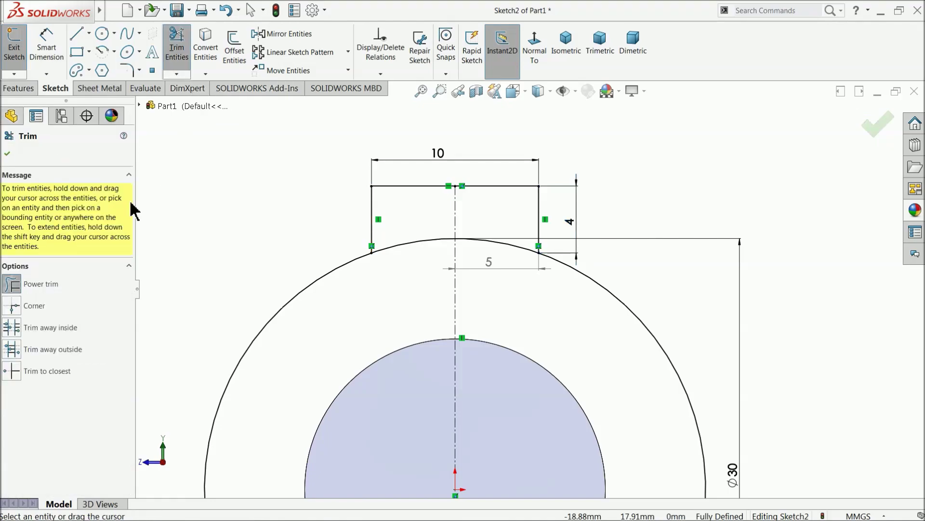
drag(381, 295, 408, 234)
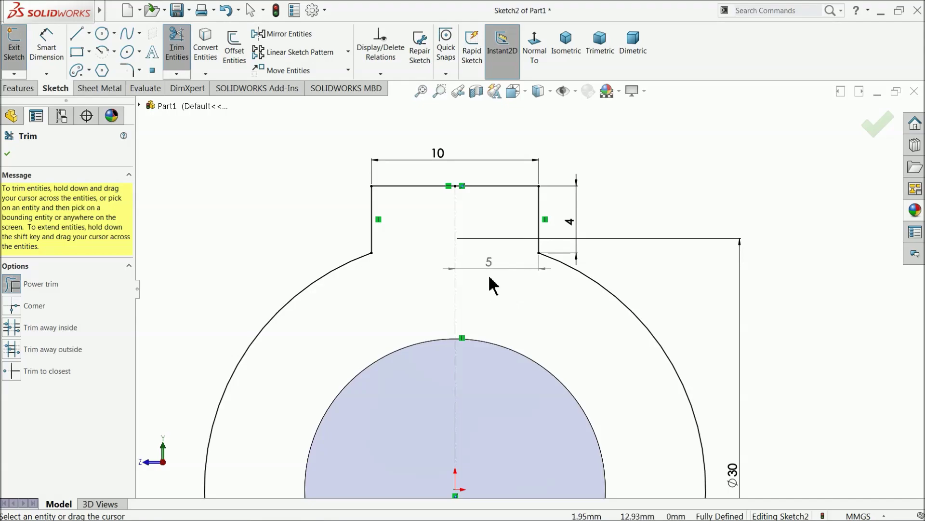
scroll(492, 284, up, 5)
scroll(500, 314, down, 3)
Extrude the tabbed Ø30 profile 22.7 mm as Boss-Extrude1
click(7, 153)
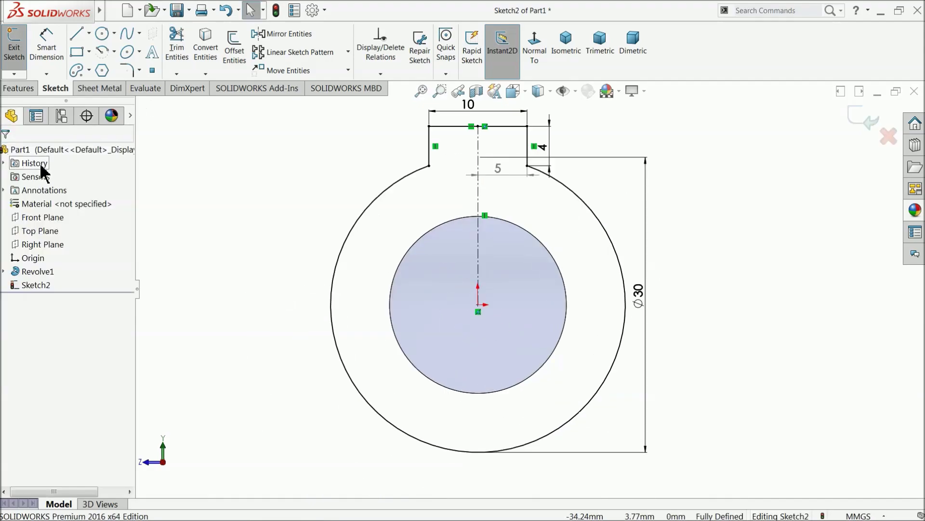
click(22, 89)
click(20, 48)
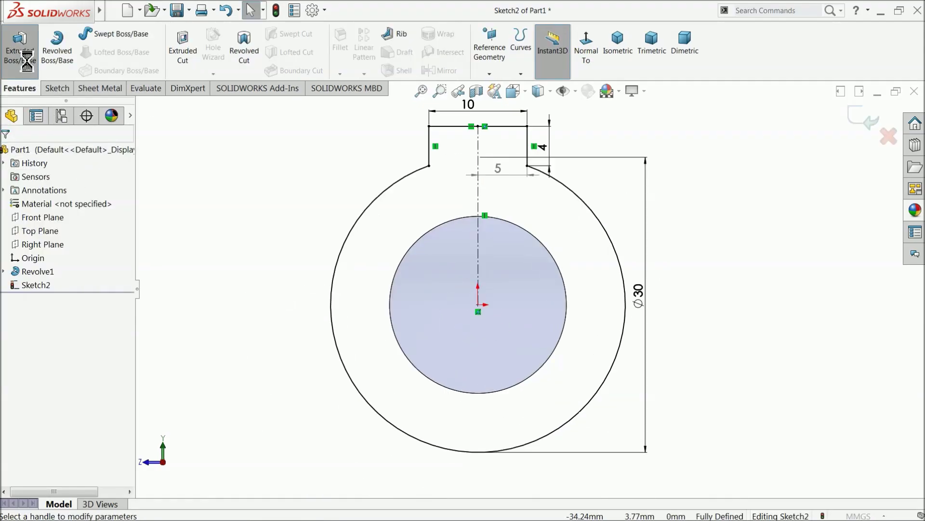
middle_drag(237, 224, 263, 280)
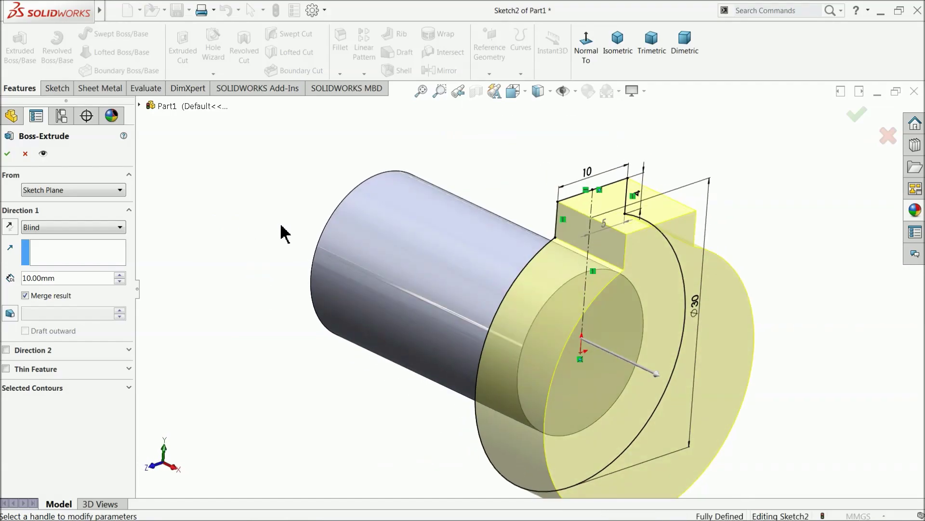
text(22.7)
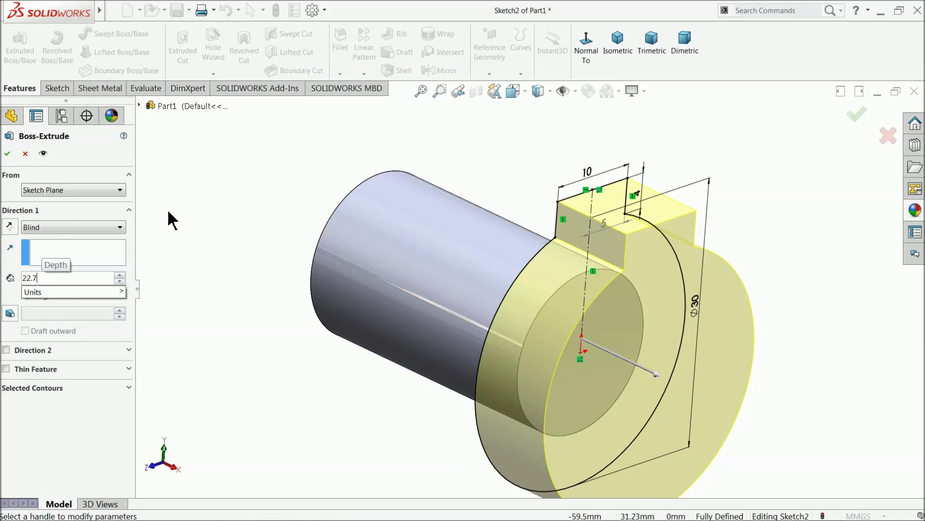
key(Return)
key(f)
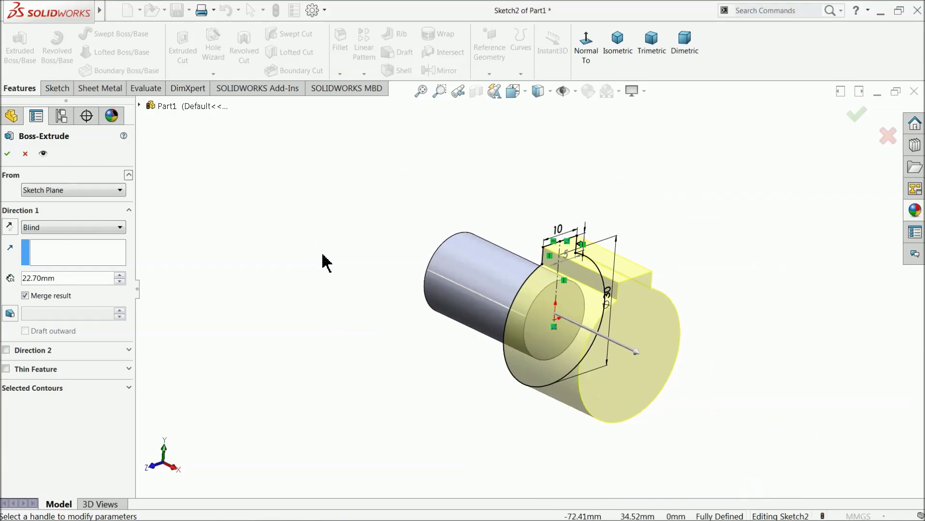
mouse_move(320, 262)
middle_down()
mouse_move(341, 275)
mouse_move(333, 270)
middle_up()
scroll(726, 341, down, 2)
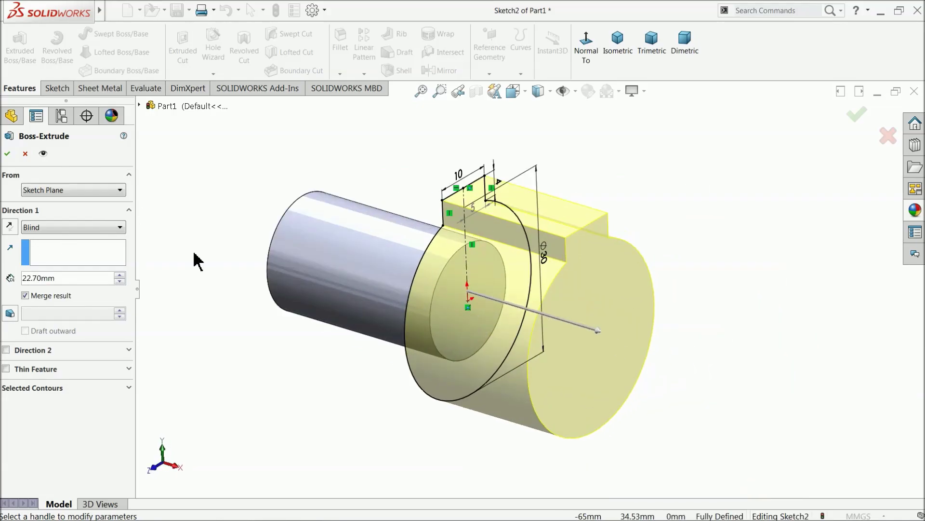
click(7, 153)
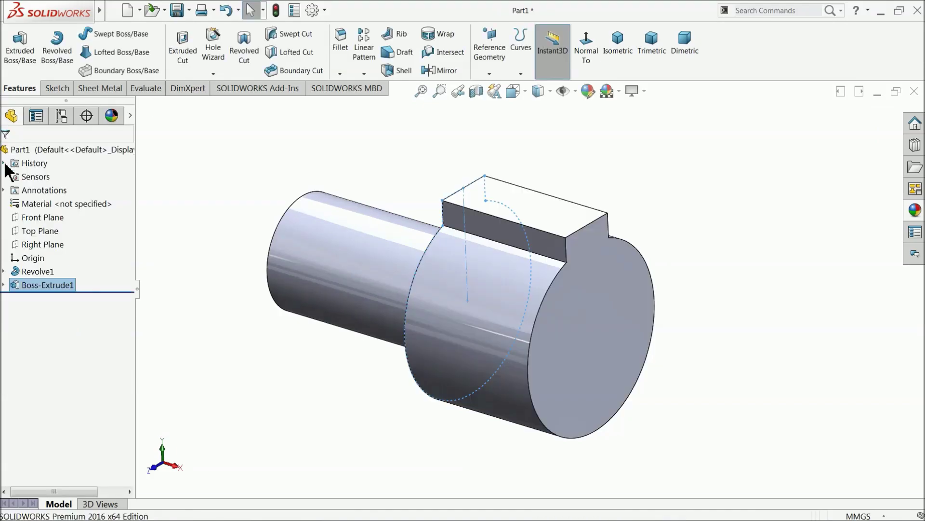
middle_drag(330, 305, 303, 264)
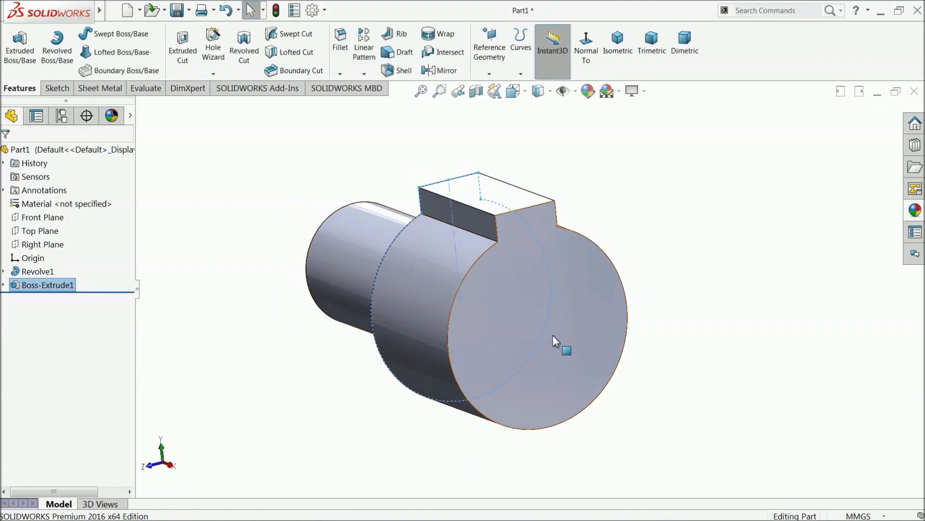
Sketch on the collar's front face and convert the Ø18 cylinder edge into it
click(554, 338)
click(586, 301)
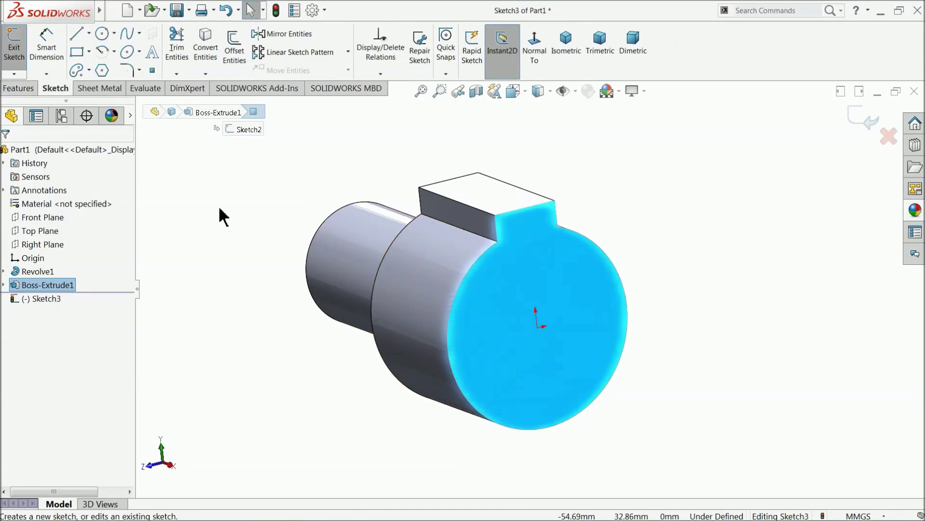
click(328, 232)
click(215, 67)
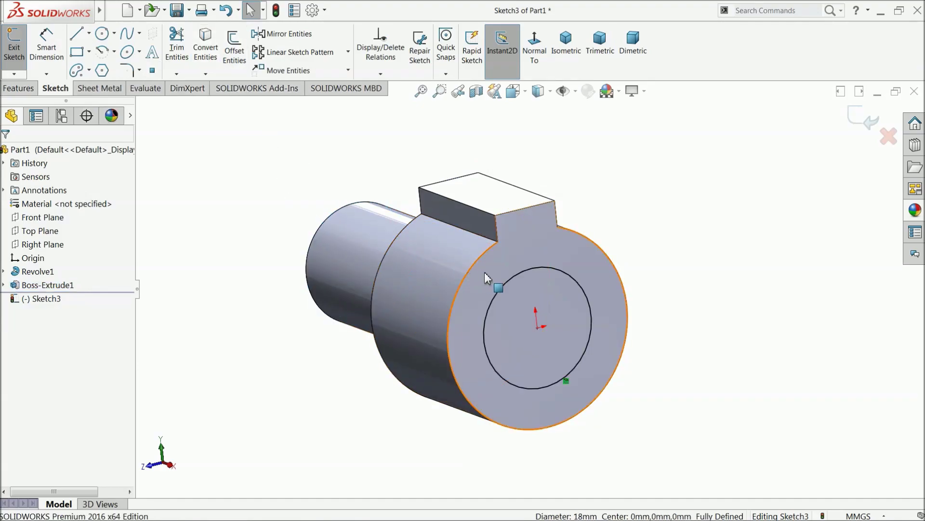
Extrude the converted Ø18 circle 28.5 mm as Boss-Extrude2
click(19, 91)
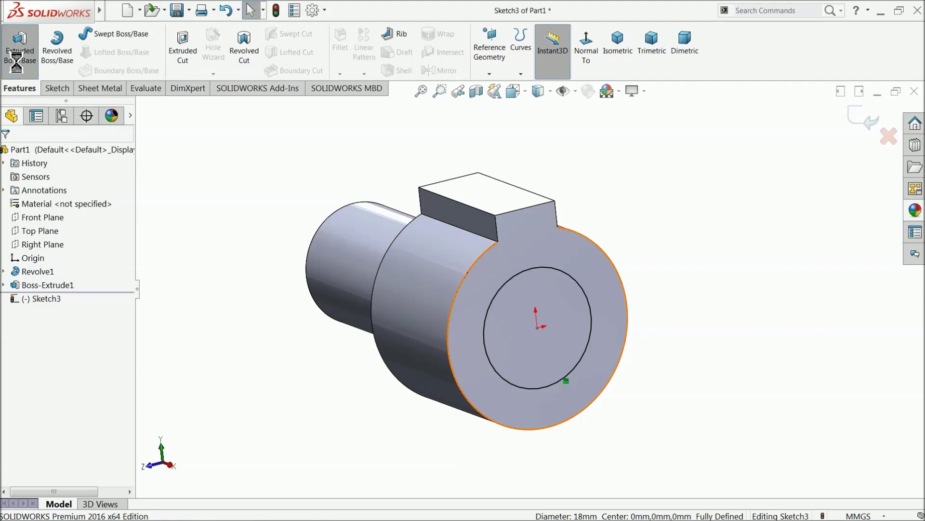
click(20, 46)
text(28.5)
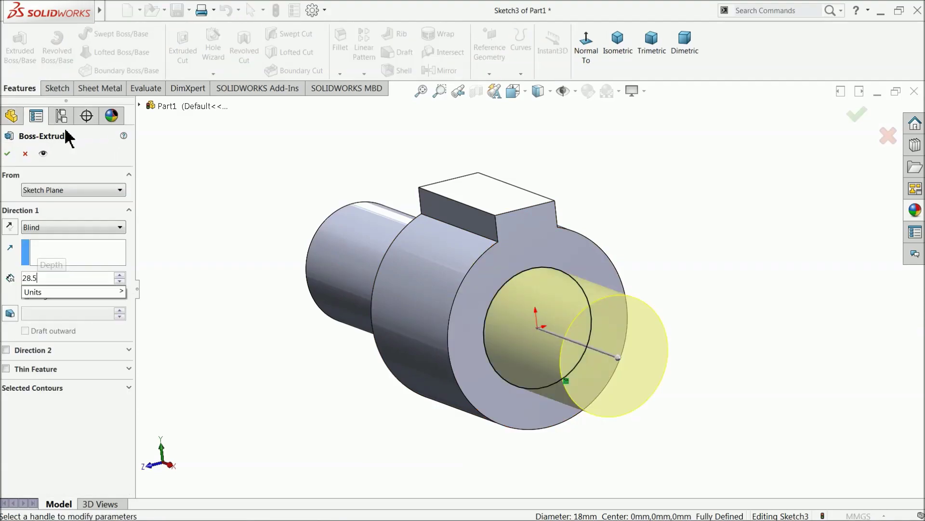
key(Return)
click(7, 154)
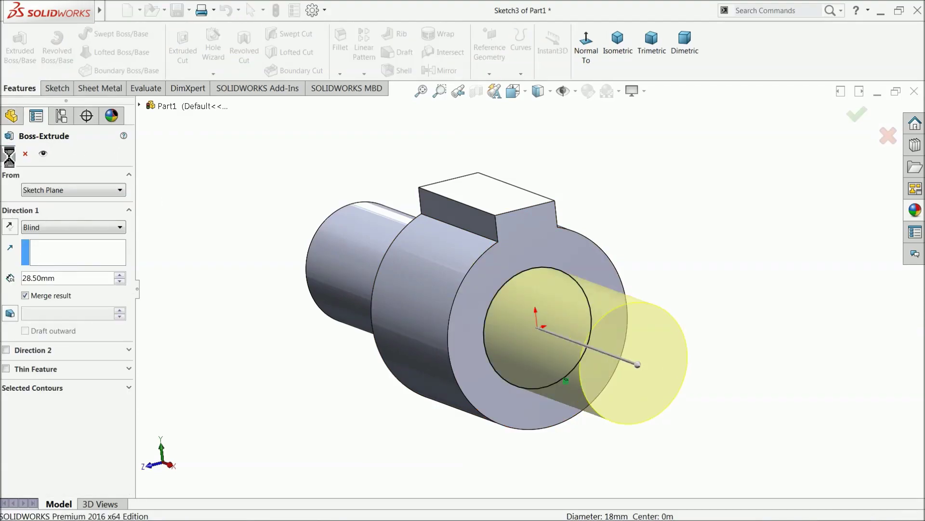
scroll(347, 320, up, 2)
middle_drag(352, 310, 367, 323)
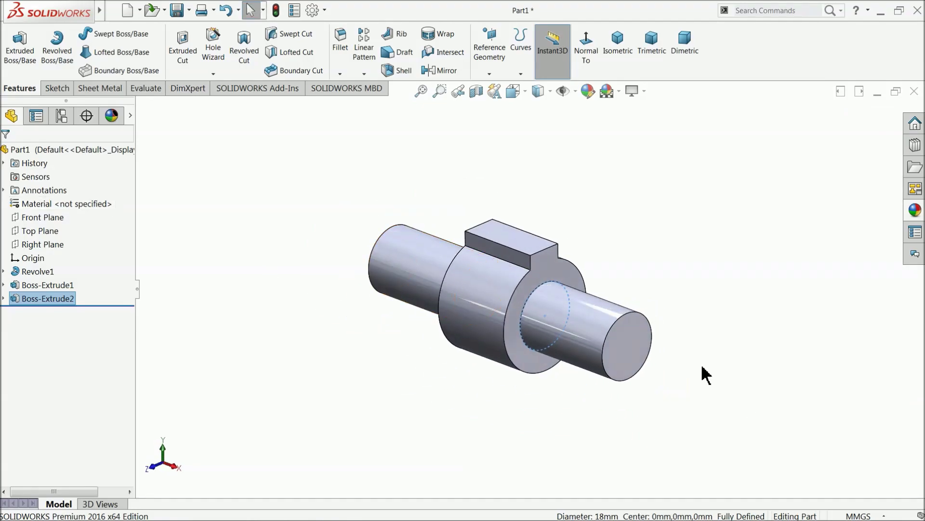
scroll(702, 374, down, 3)
click(549, 335)
Sketch a circle centred on the origin on the shaft's end face
middle_drag(551, 342, 518, 320)
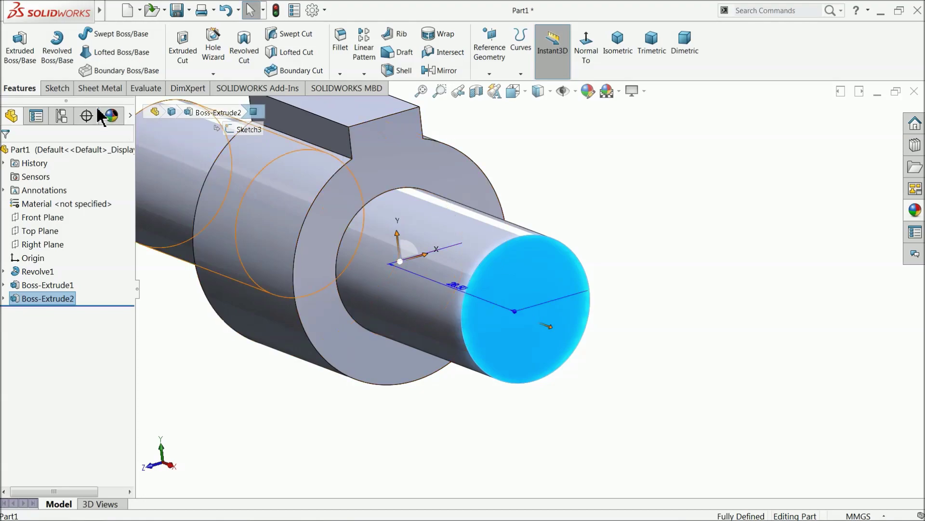
click(55, 88)
click(14, 45)
click(102, 33)
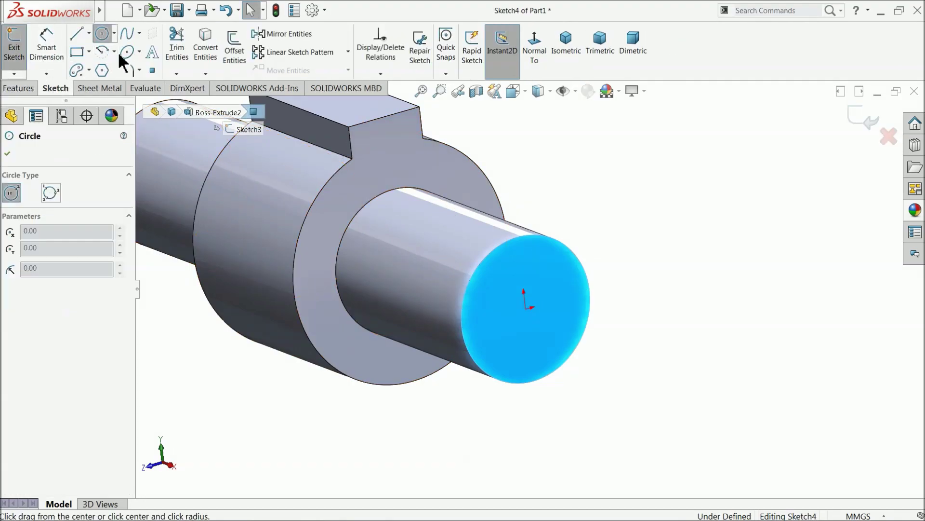
scroll(493, 312, down, 3)
click(581, 308)
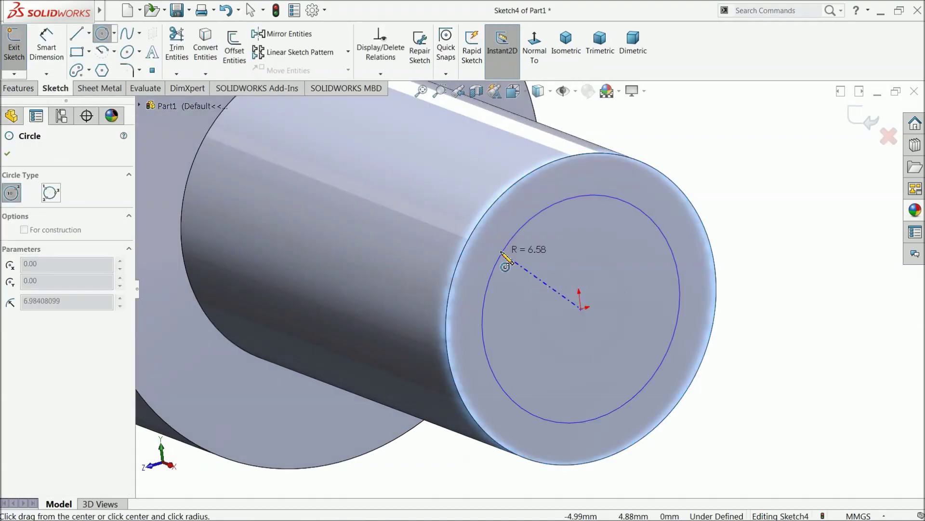
click(490, 237)
Dimension the circle's diameter, correcting it from 28.5 to 16.5 mm
click(47, 48)
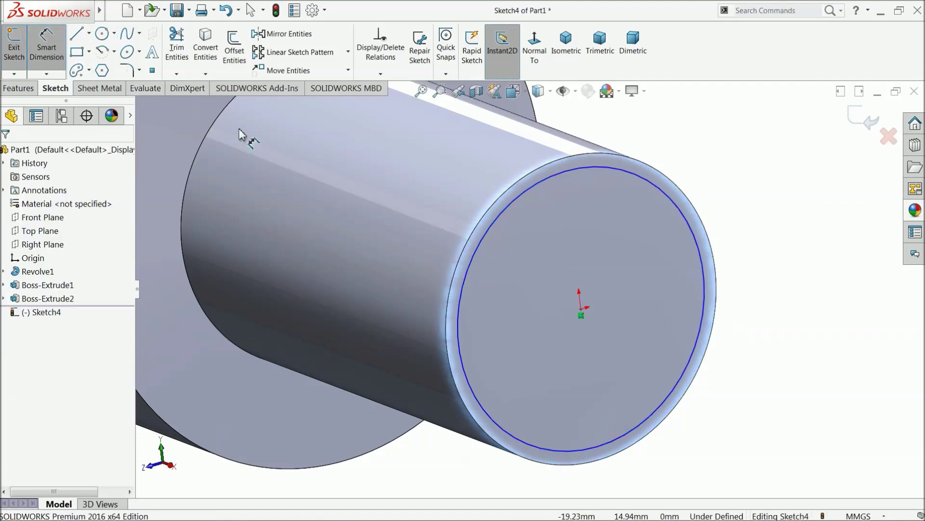
click(529, 197)
click(747, 256)
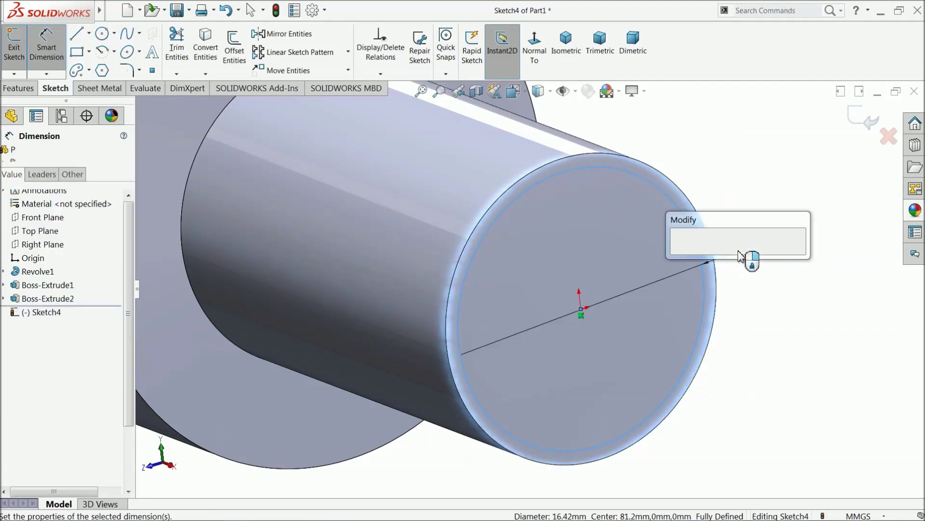
text(28.5)
key(Return)
scroll(713, 269, up, 3)
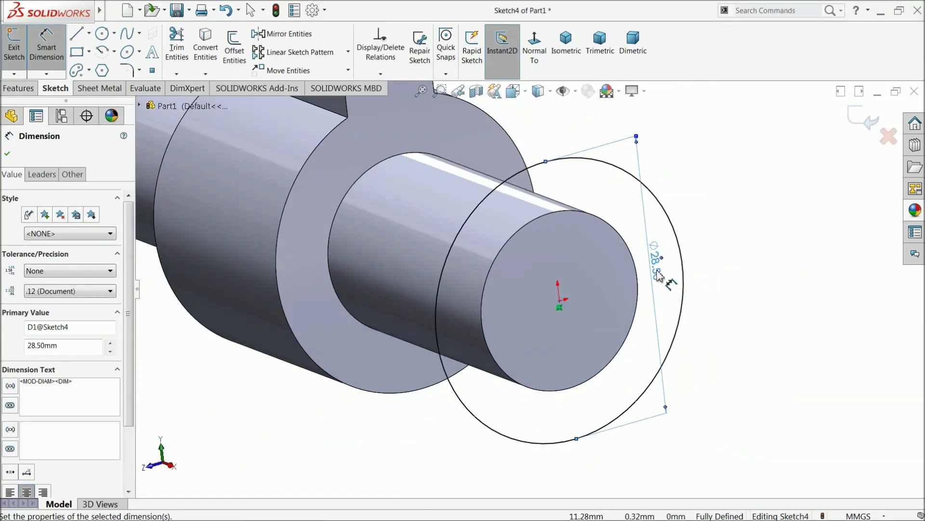
click(656, 265)
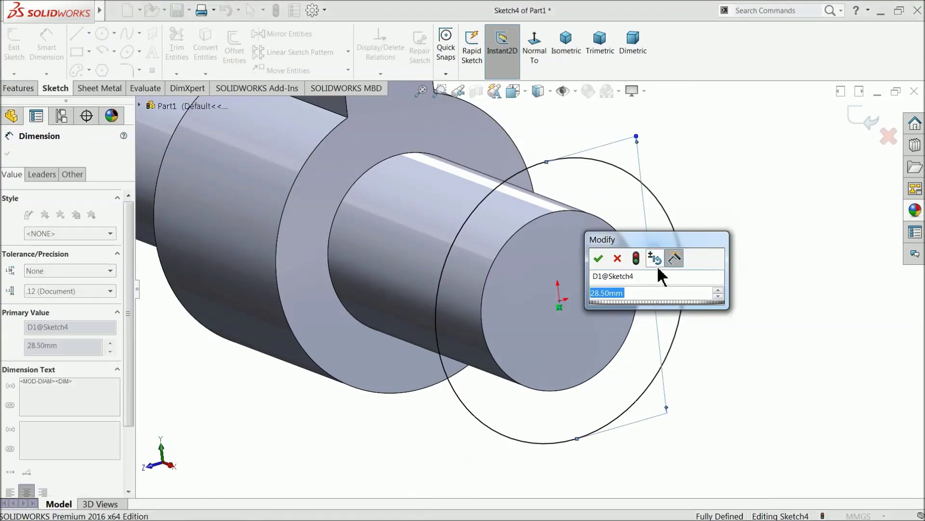
text(16.5)
key(Return)
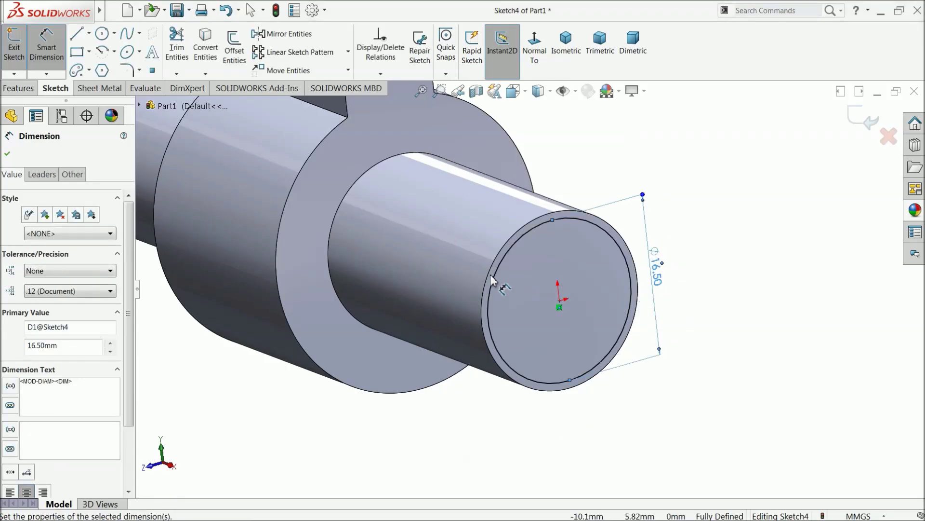
click(7, 154)
Extrude the Ø16.5 circle 40 mm blind as Boss-Extrude3
click(19, 89)
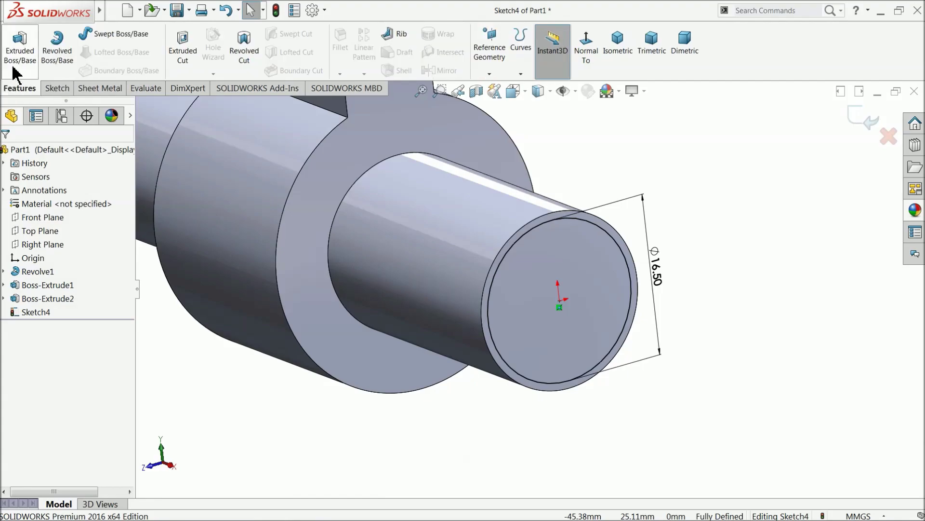
click(20, 48)
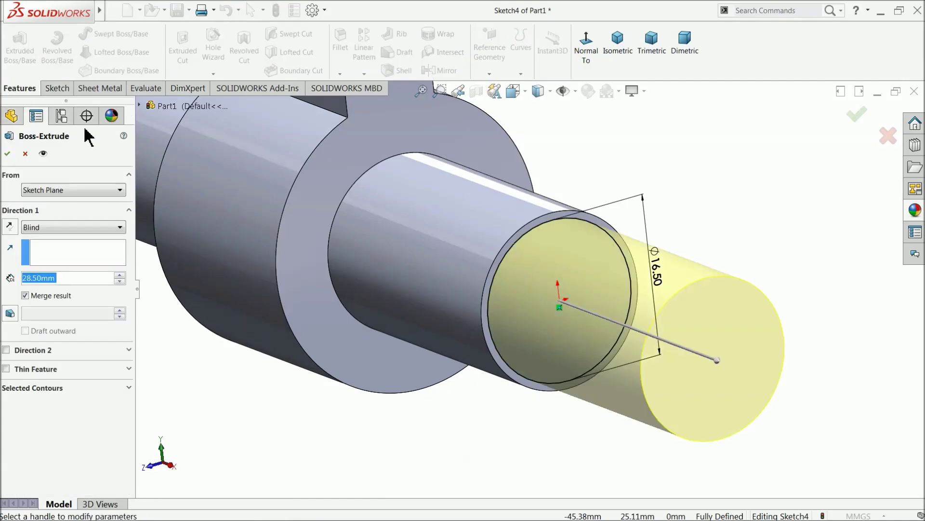
text(40)
key(Return)
scroll(296, 381, up, 3)
middle_drag(305, 361, 367, 371)
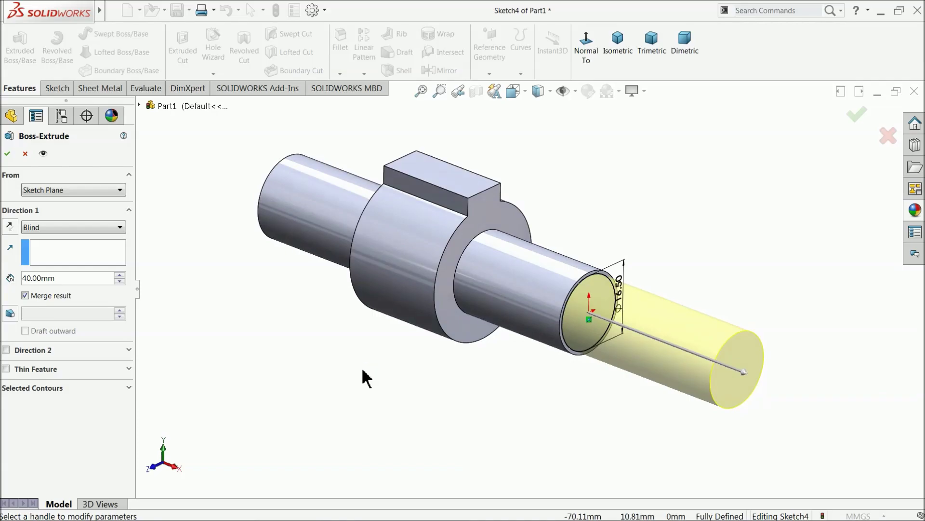
click(7, 153)
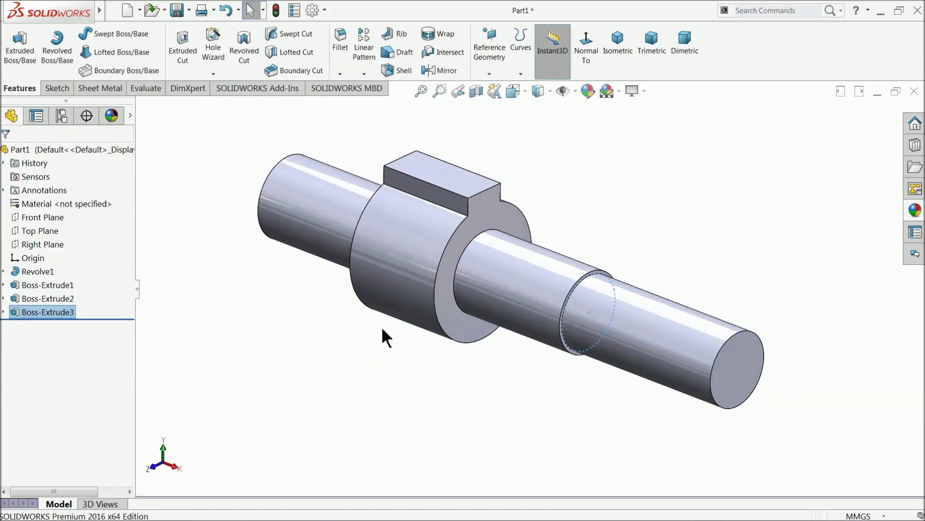
mouse_move(382, 335)
middle_down()
mouse_move(407, 325)
mouse_move(391, 337)
middle_up()
scroll(710, 368, down, 3)
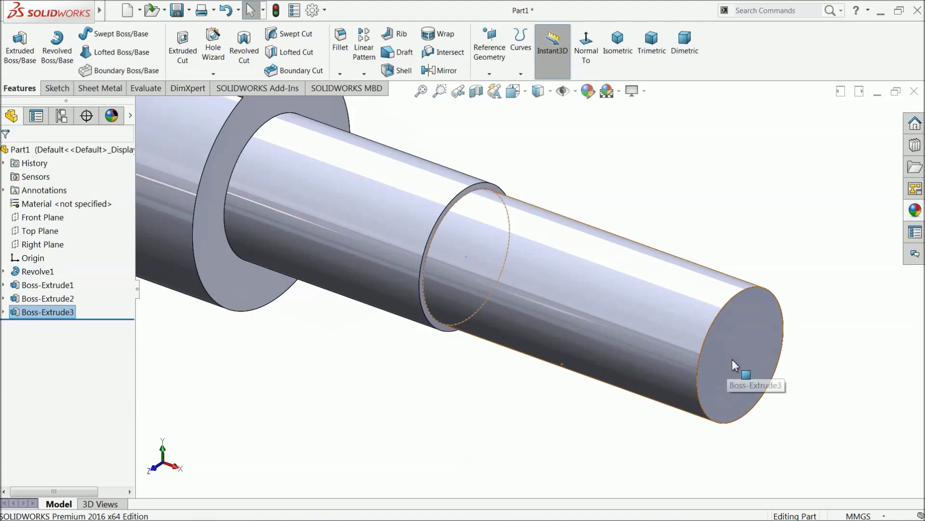
click(733, 375)
Start a sketch on the shaft end face, viewed face-on, with a vertical centerline from the origin
click(771, 330)
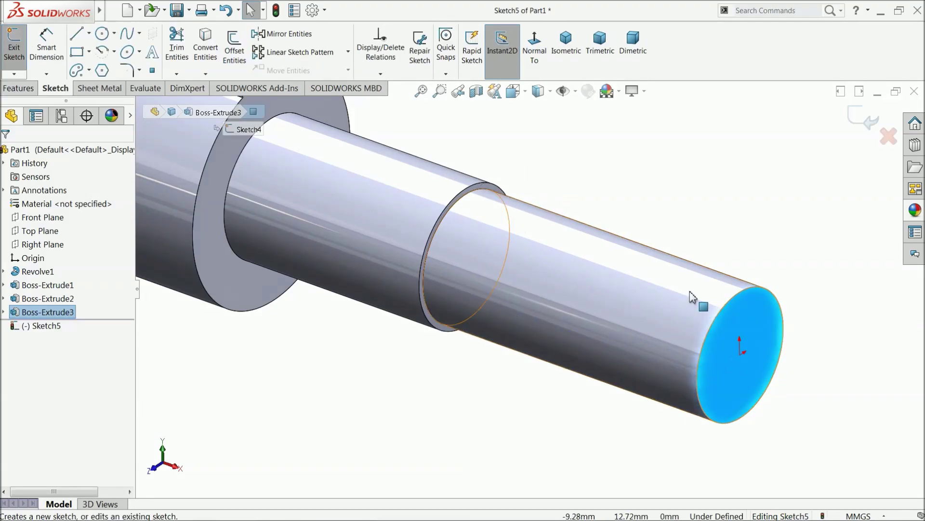
click(536, 64)
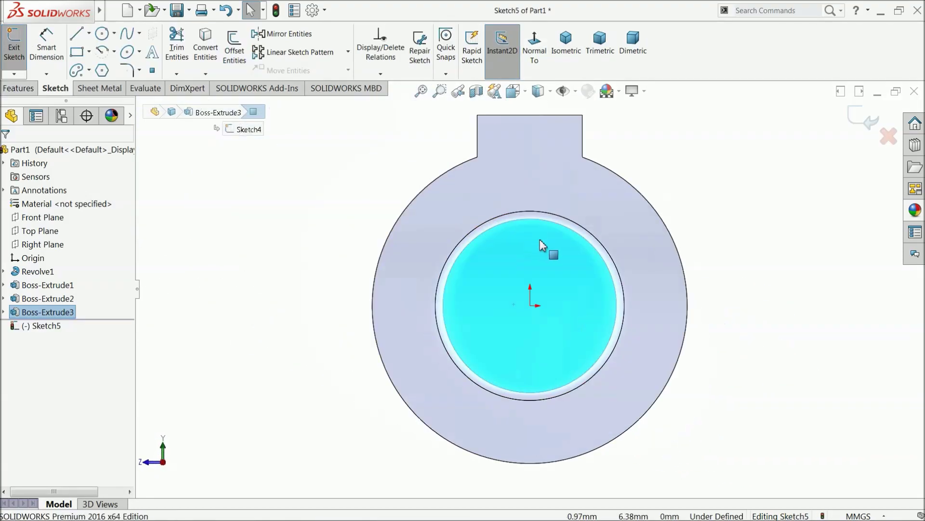
scroll(540, 239, down, 3)
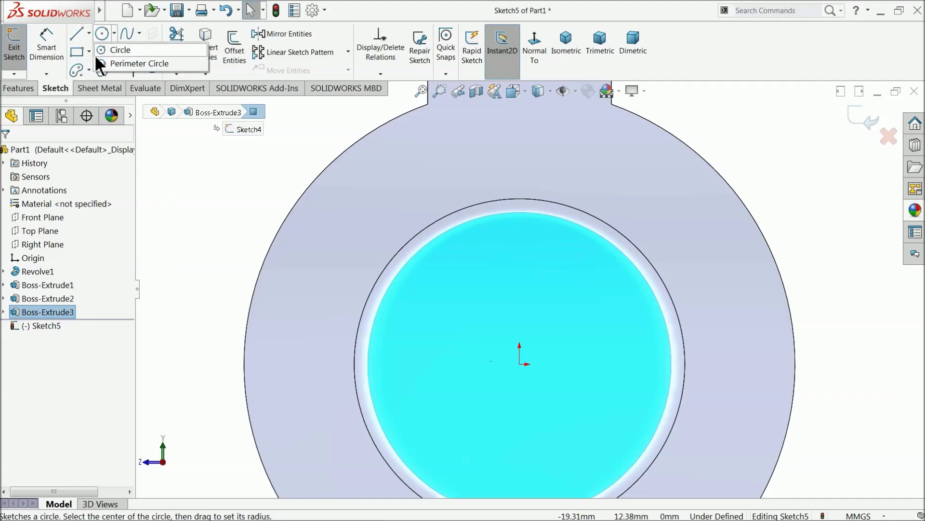
mouse_move(86, 51)
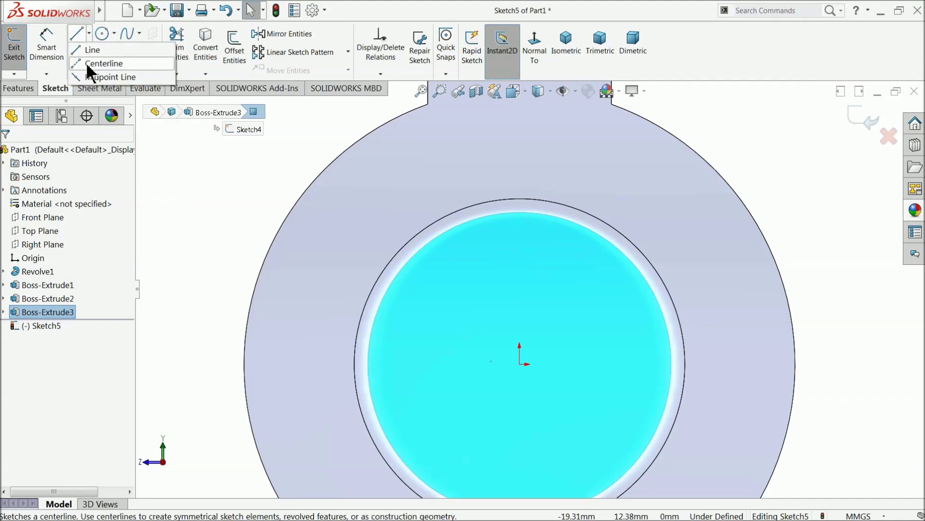
click(94, 62)
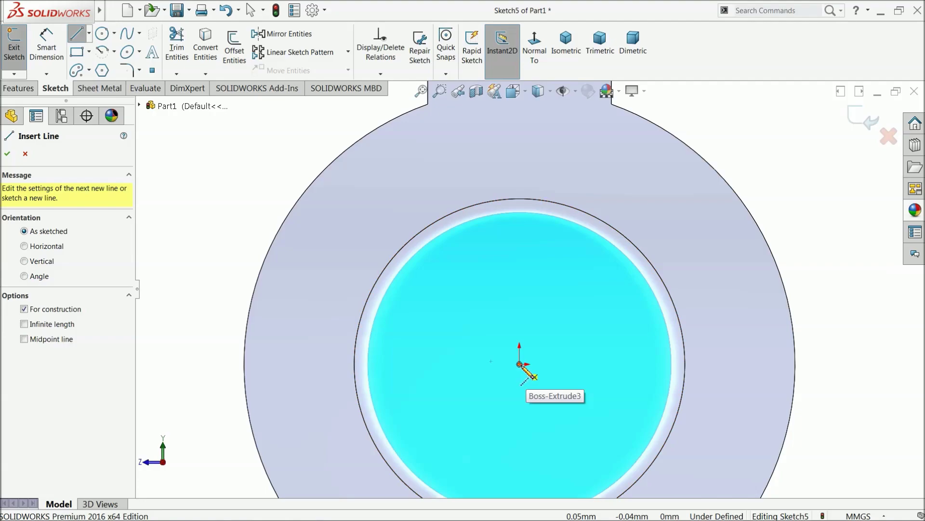
click(519, 363)
click(520, 164)
right_click(556, 160)
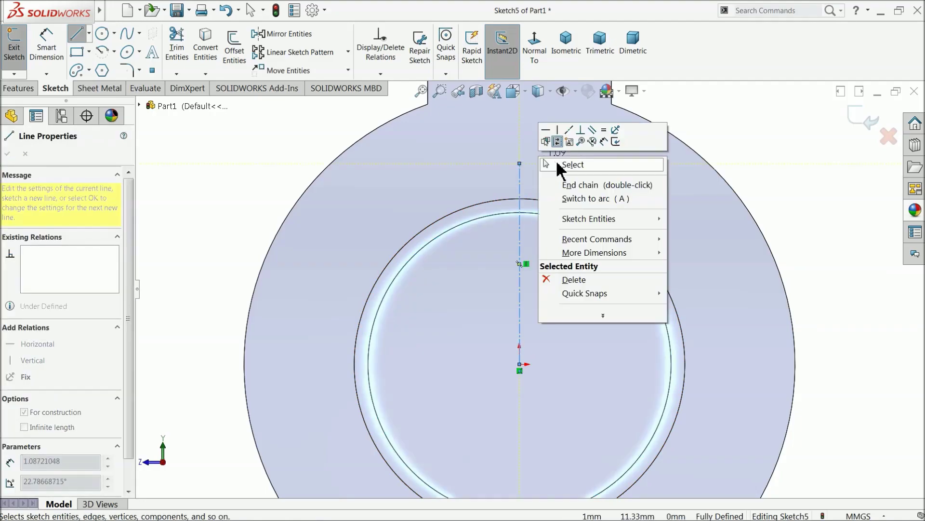
click(573, 165)
Draw the keyway rectangle above the origin near the inner circle
click(82, 54)
scroll(554, 212, down, 3)
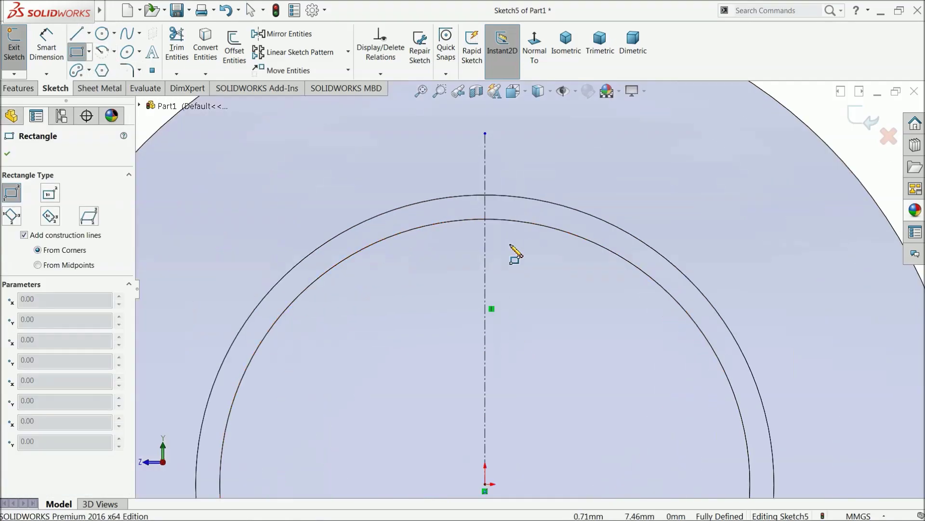
click(424, 219)
click(563, 246)
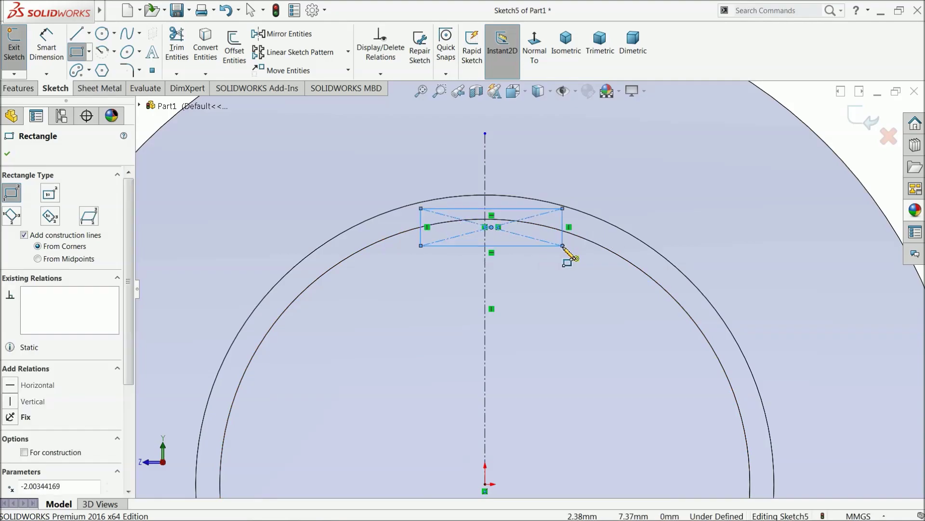
right_click(409, 135)
click(428, 140)
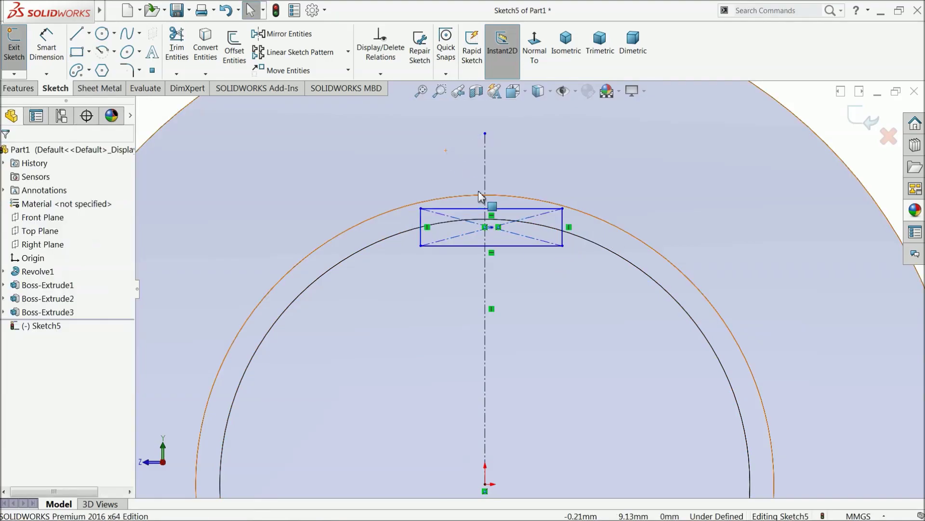
Dimension the rectangle 3.25 wide and 1.50 high
click(48, 53)
scroll(518, 193, down, 2)
click(478, 228)
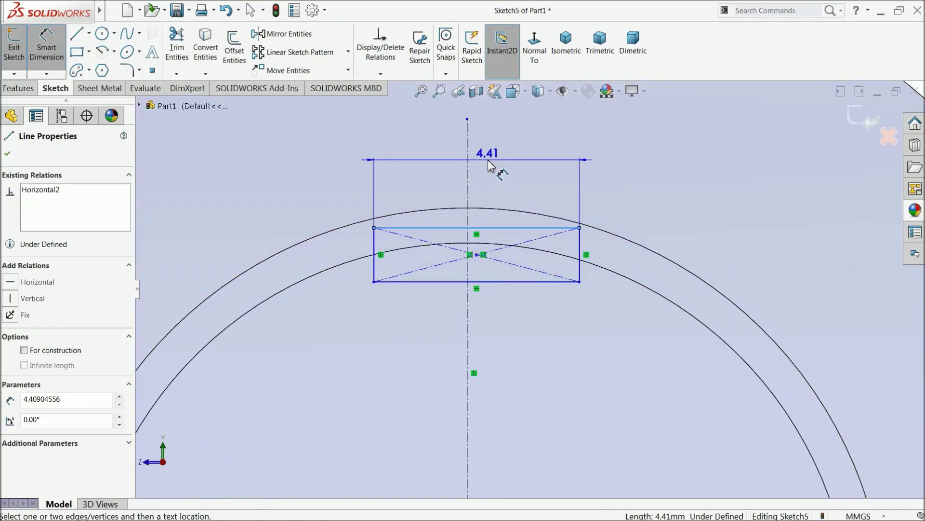
click(488, 159)
text(3.)
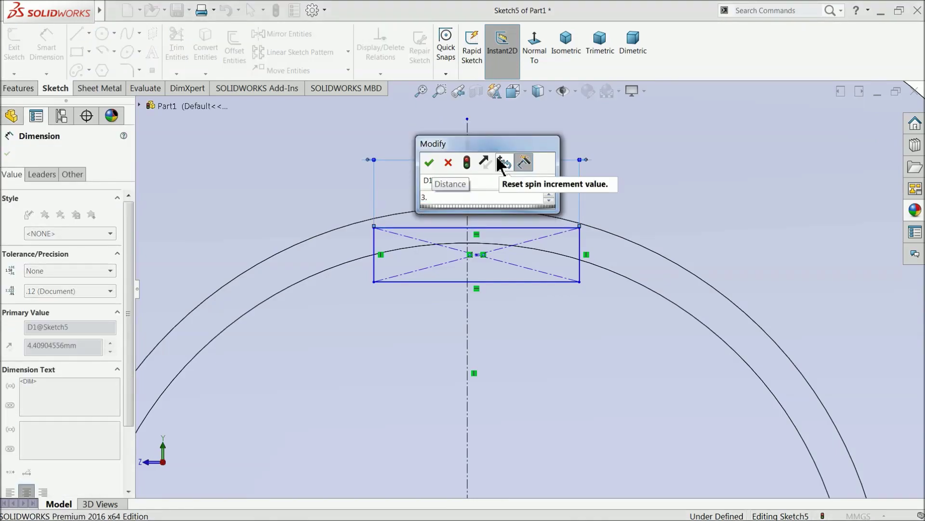
text(25)
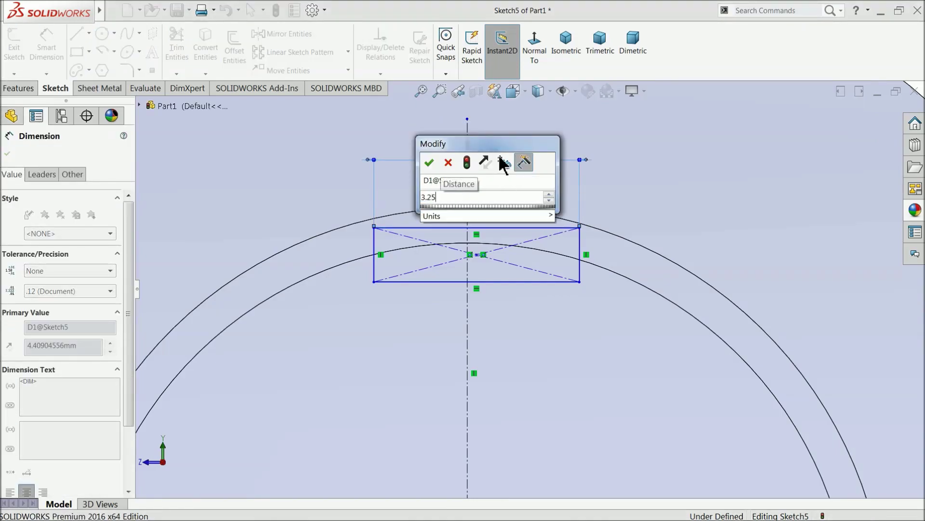
click(429, 163)
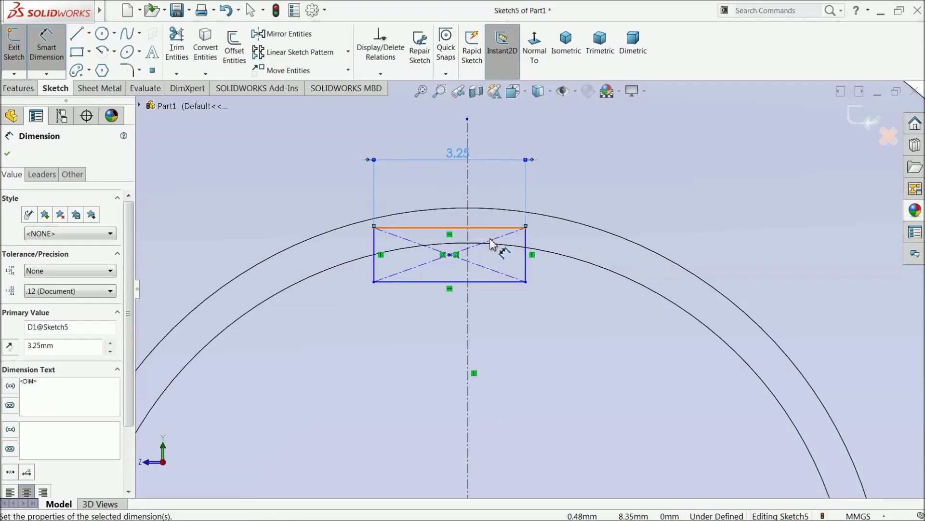
click(529, 261)
click(586, 253)
text(1.5)
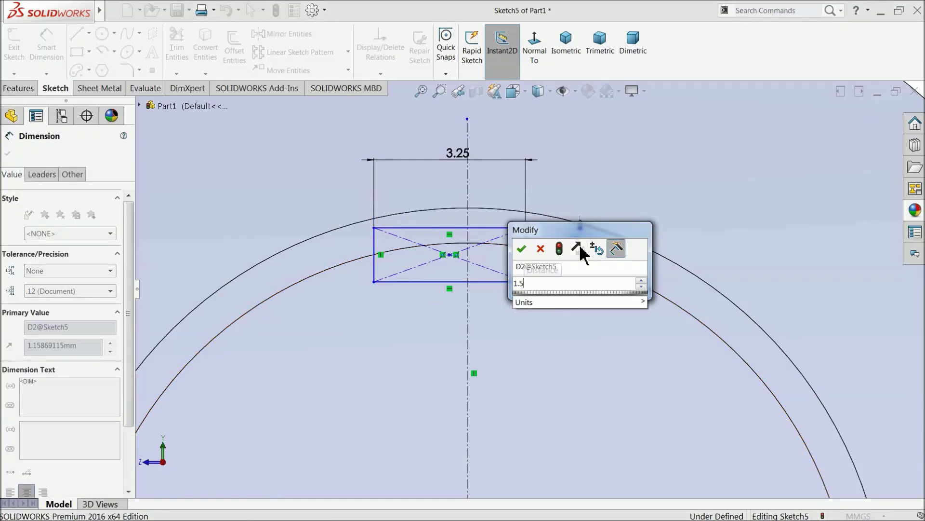
key(Return)
Dimension the rectangle's bottom edge 7.04 mm above the origin
scroll(554, 290, up, 5)
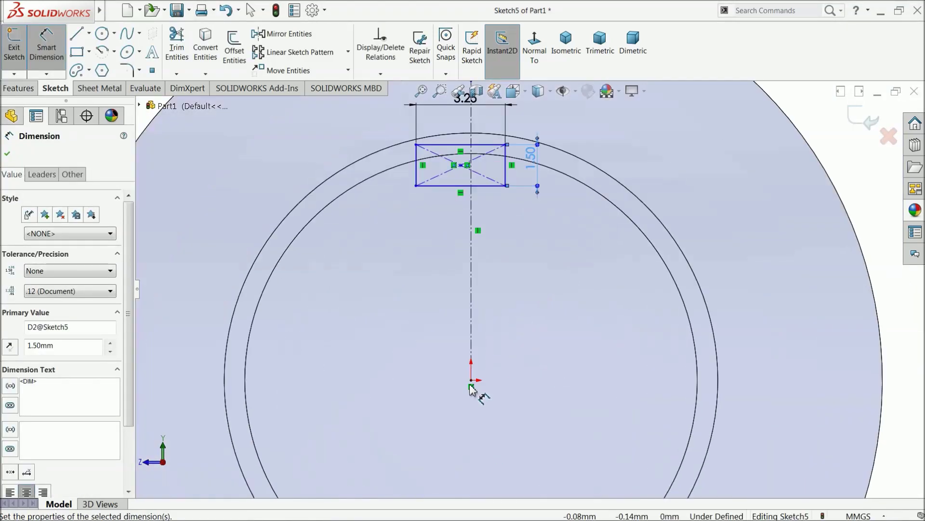
click(472, 381)
click(489, 186)
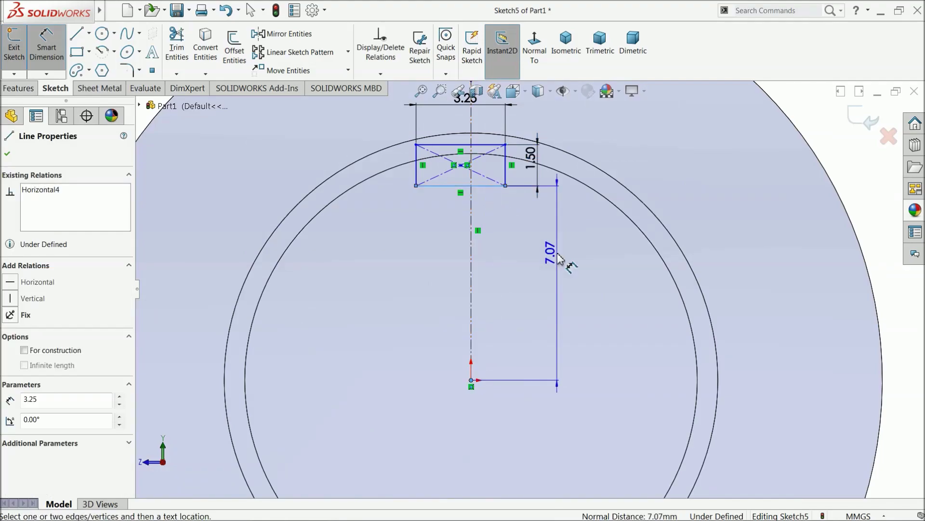
click(721, 279)
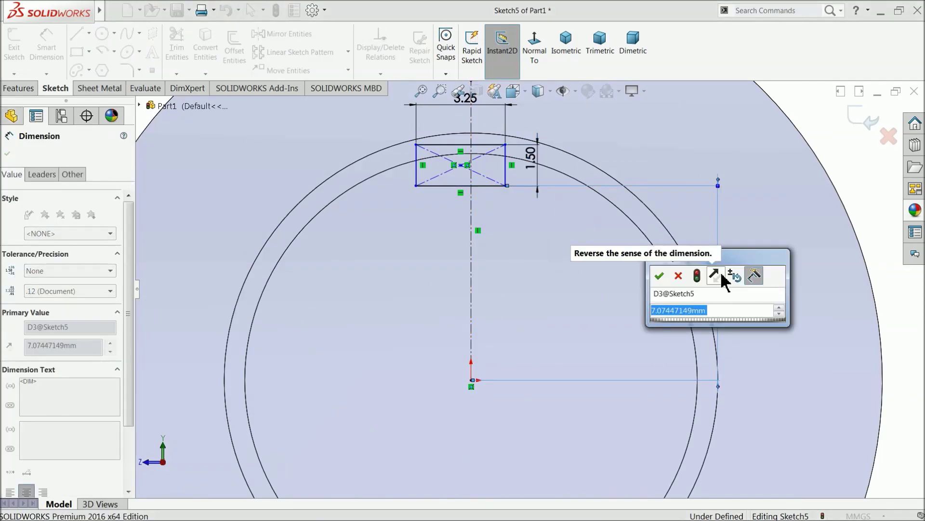
text(7.)
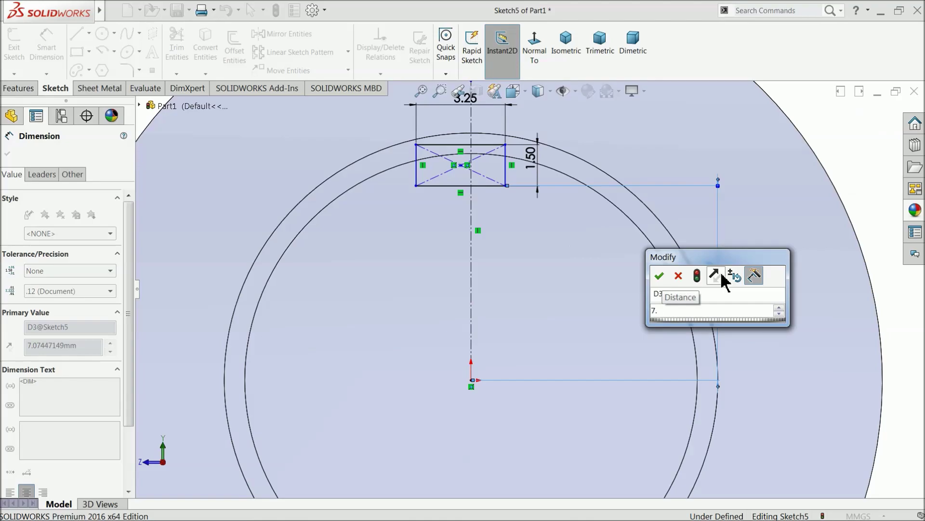
text(04)
key(Return)
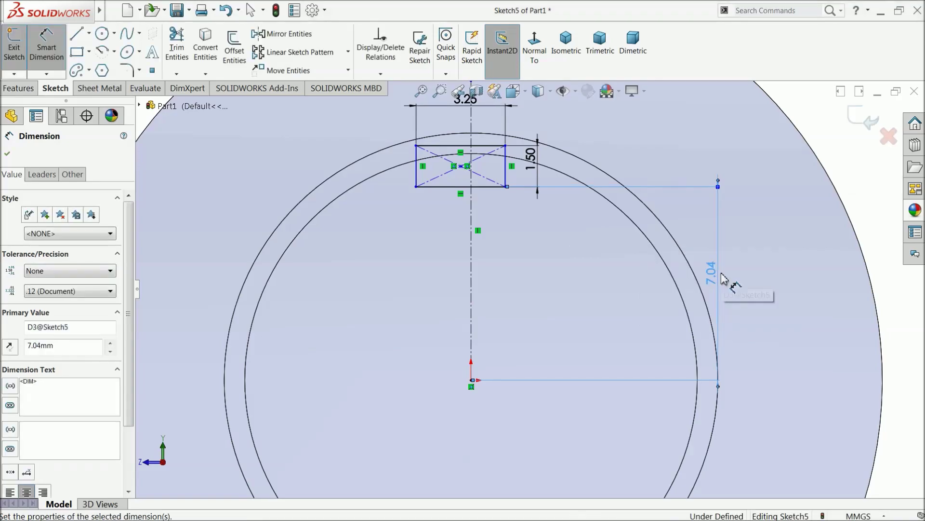
scroll(529, 238, down, 3)
click(7, 155)
Make the rectangle's diagonal intersection coincident with the vertical centerline
scroll(409, 191, up, 1)
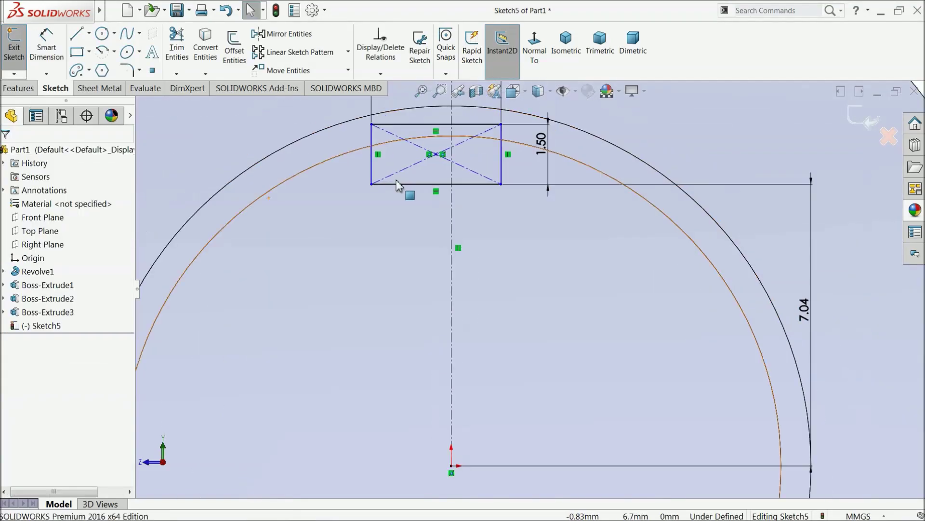
scroll(449, 227, down, 4)
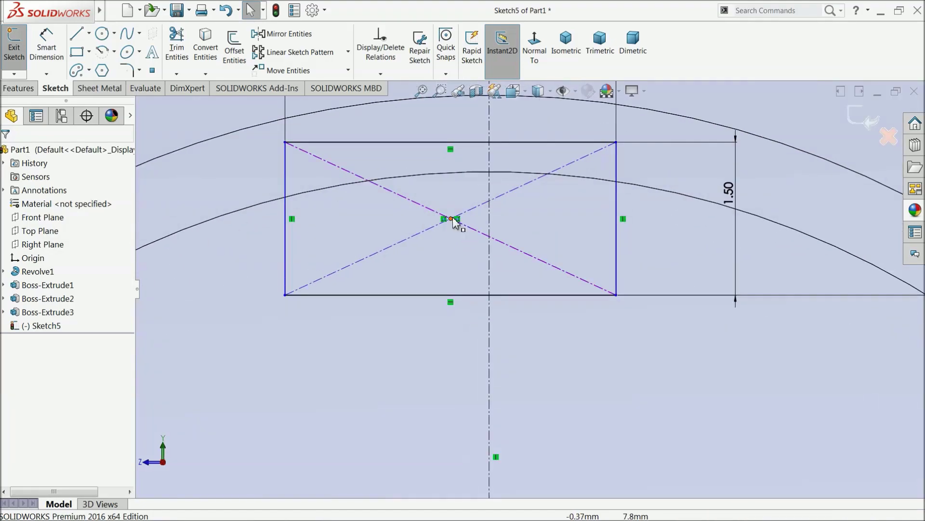
click(458, 223)
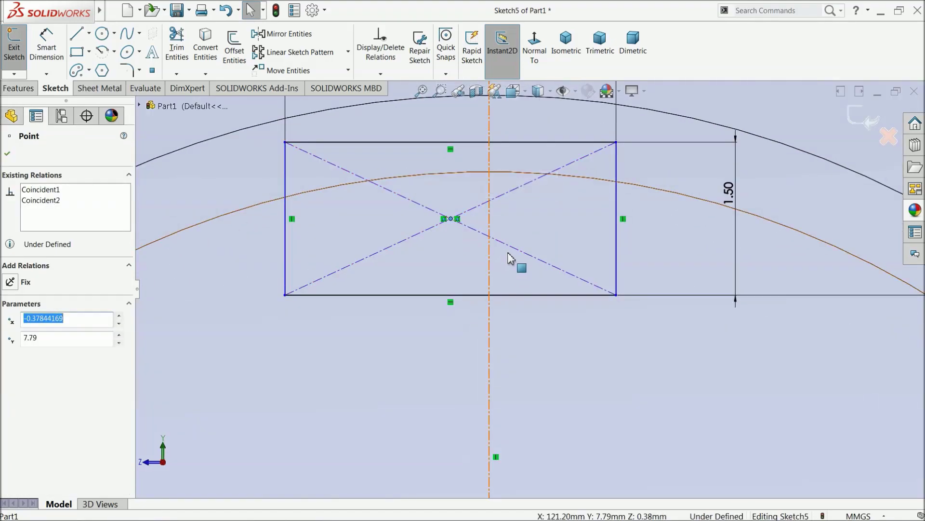
ctrl+click(489, 257)
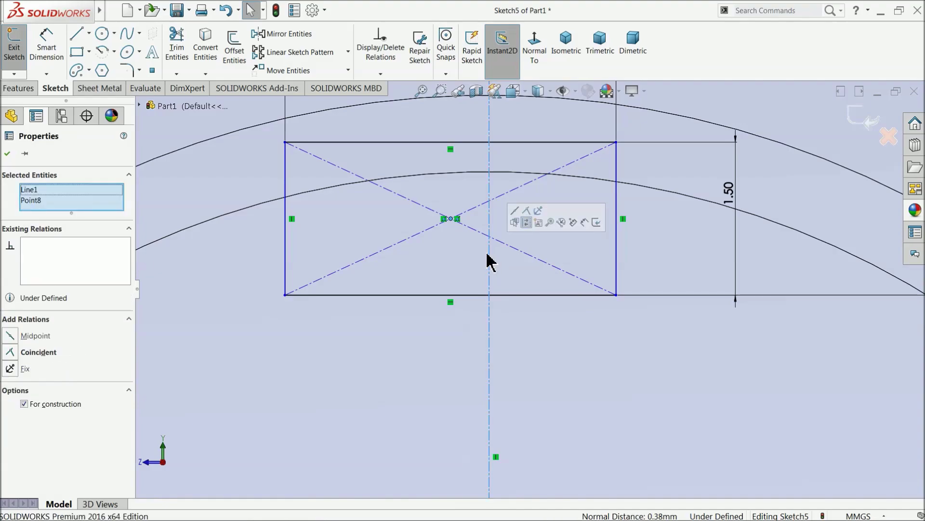
click(526, 211)
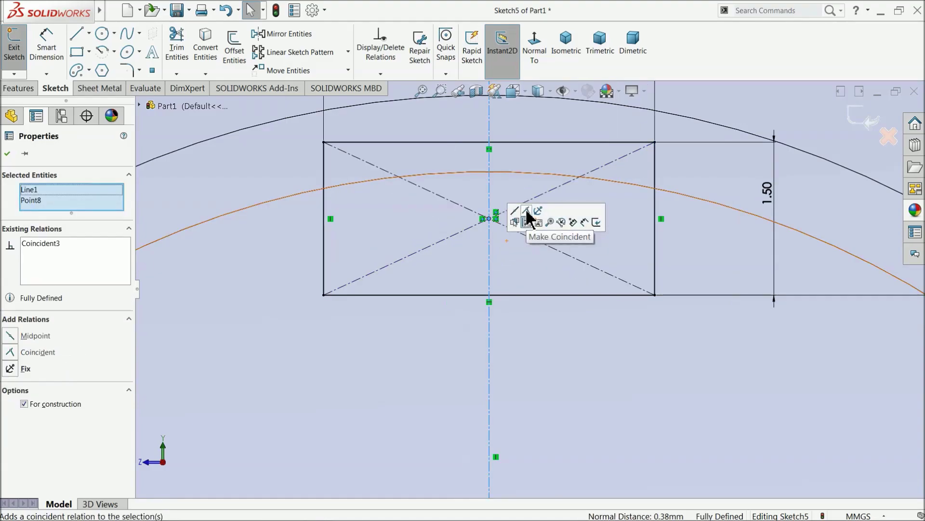
click(7, 155)
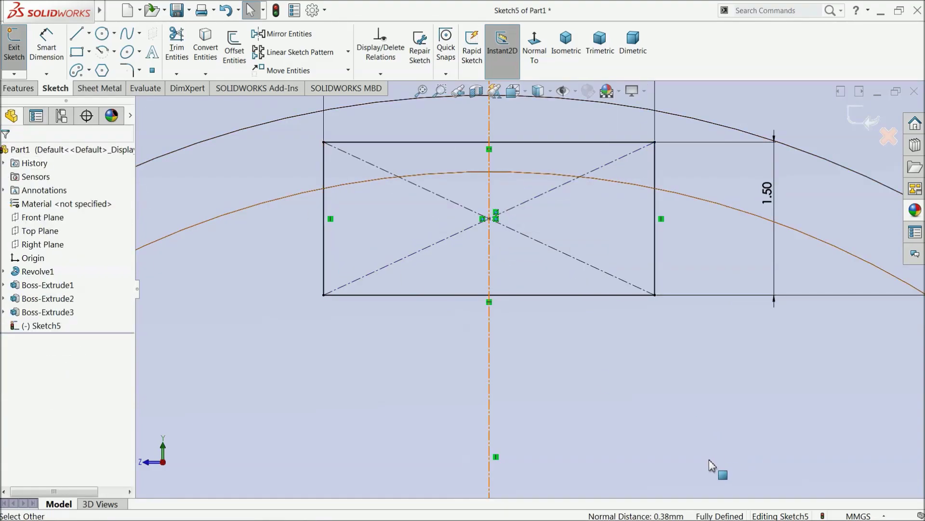
scroll(554, 355, up, 3)
Extrude-cut the keyway rectangle Blind 20 mm deep into the shaft end as Cut-Extrude1
click(19, 89)
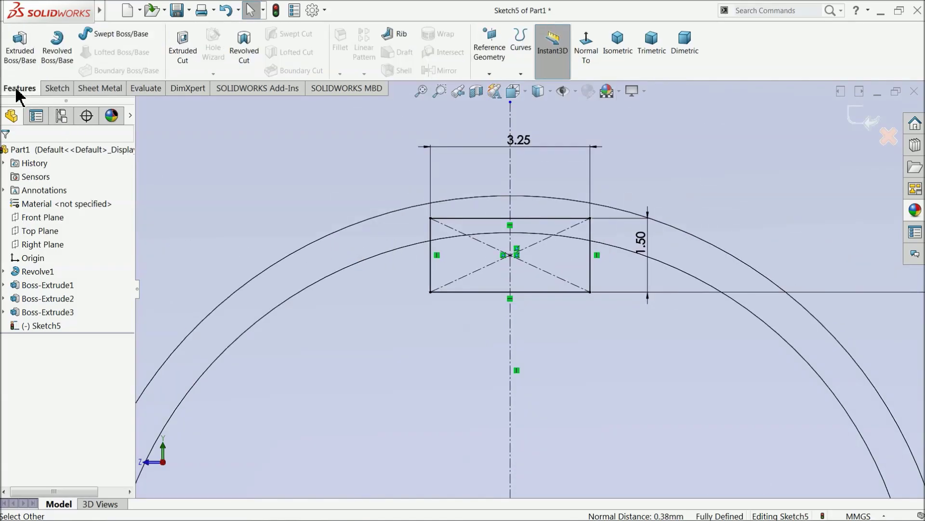
click(182, 43)
key(f)
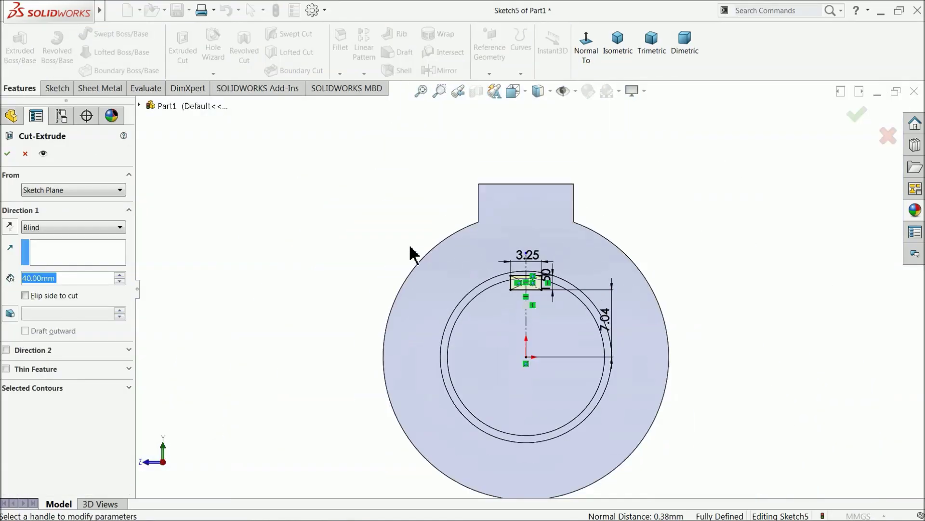
scroll(609, 371, down, 5)
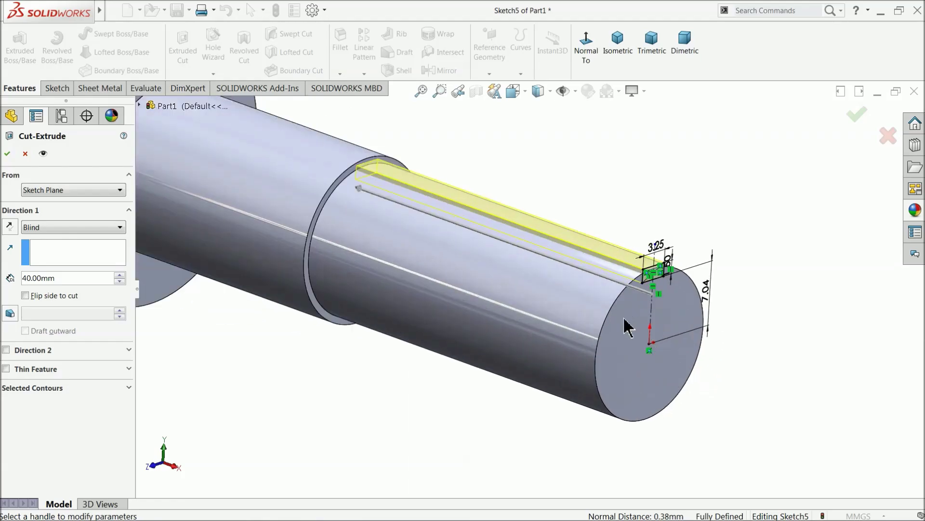
scroll(589, 248, down, 2)
scroll(454, 180, up, 2)
scroll(207, 254, down, 3)
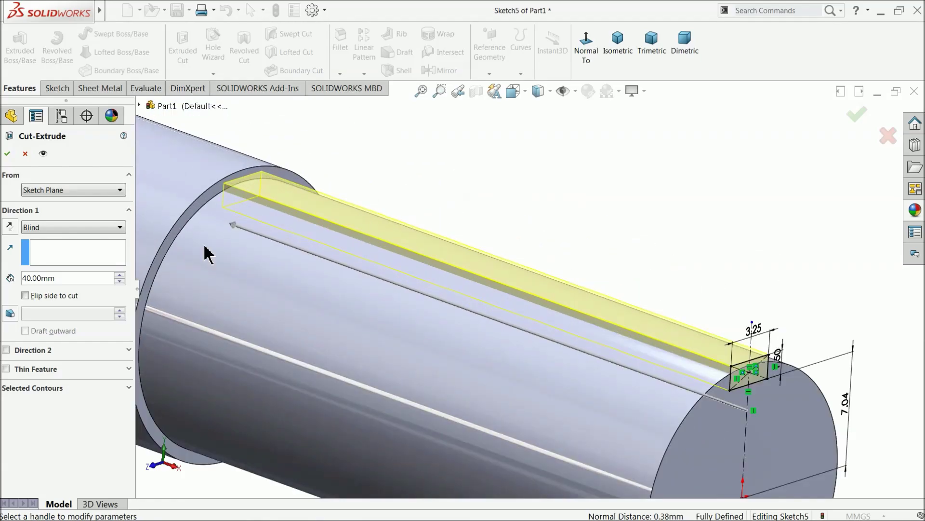
click(119, 281)
click(119, 281)
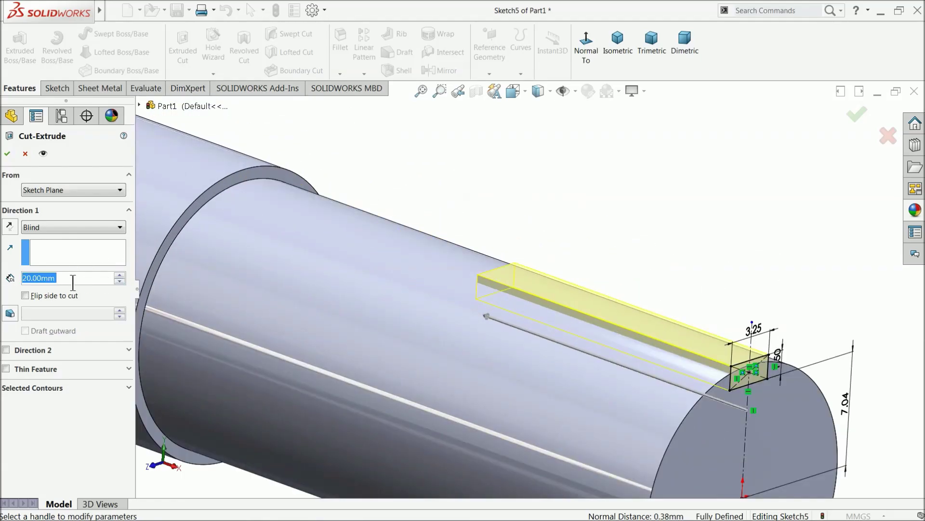
click(7, 153)
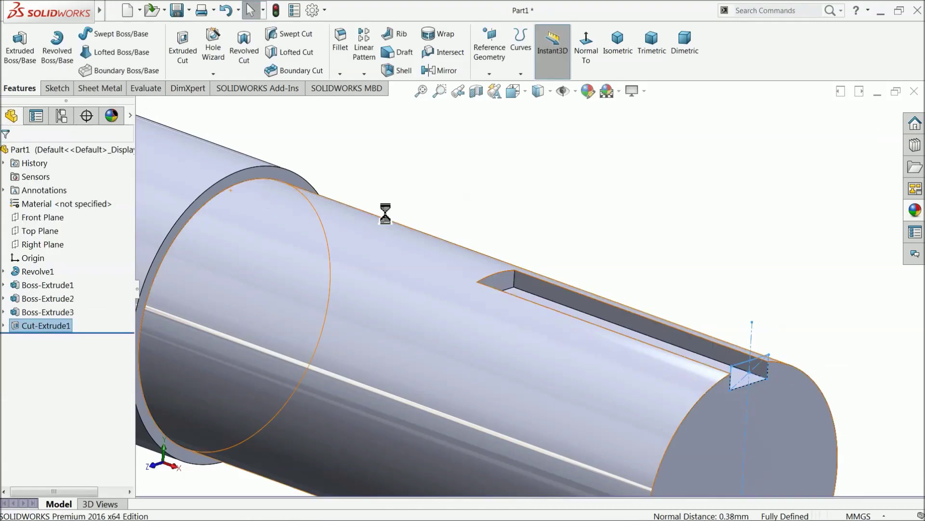
scroll(488, 294, up, 3)
scroll(488, 294, up, 5)
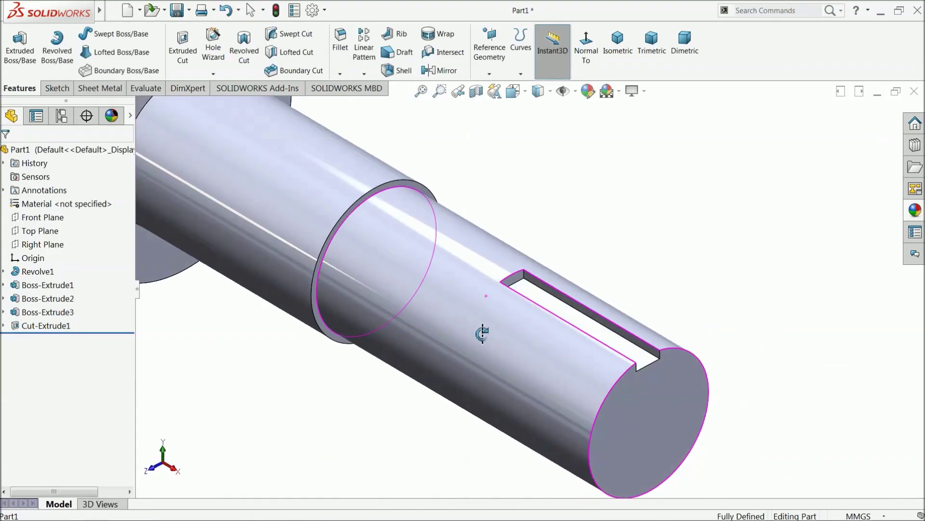
scroll(427, 258, down, 2)
middle_drag(427, 258, 463, 273)
scroll(432, 242, down, 3)
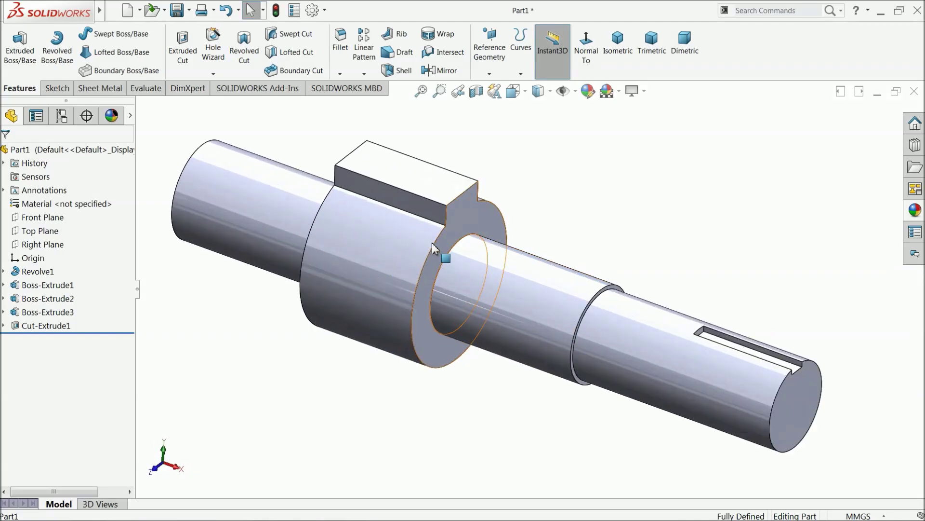
Chamfer the shaft's left end edge 0.50 mm at 45°
click(36, 148)
click(339, 73)
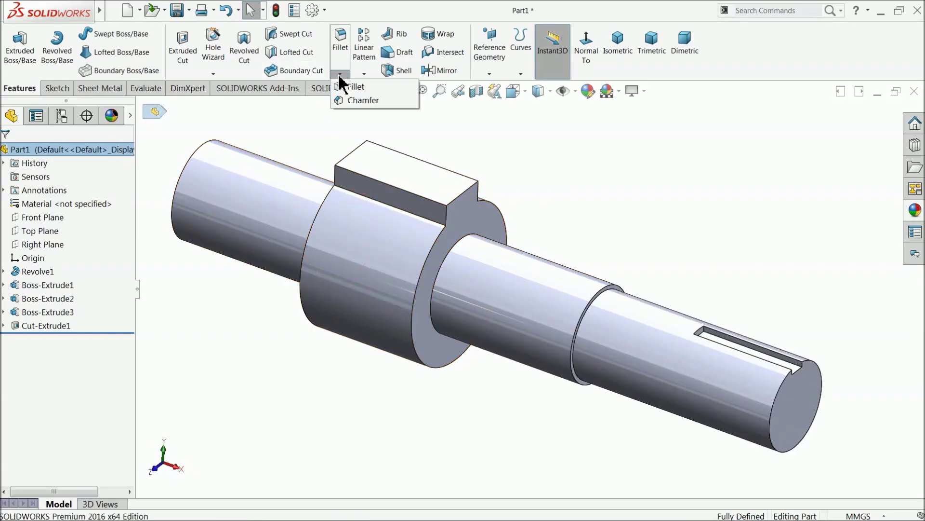
click(342, 99)
text(0.5)
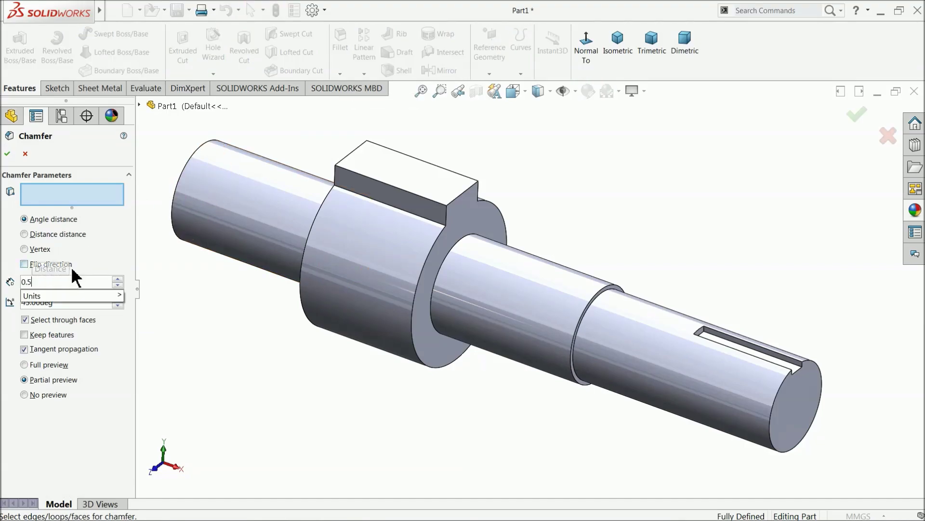
key(Return)
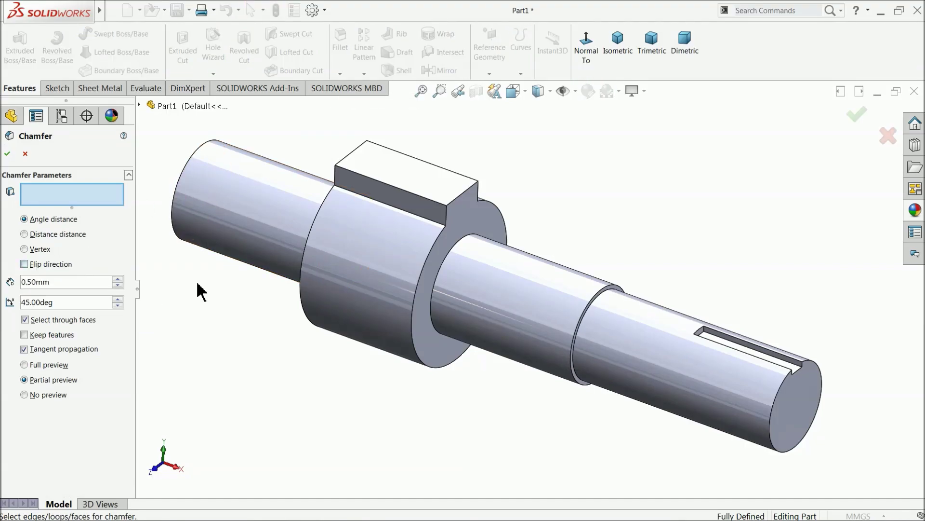
click(179, 213)
middle_drag(191, 214, 364, 268)
scroll(452, 289, down, 3)
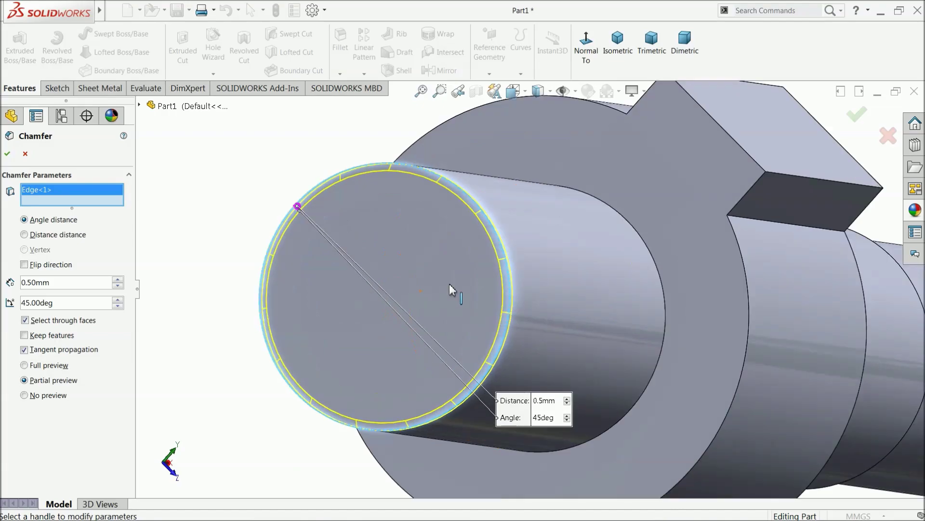
click(7, 154)
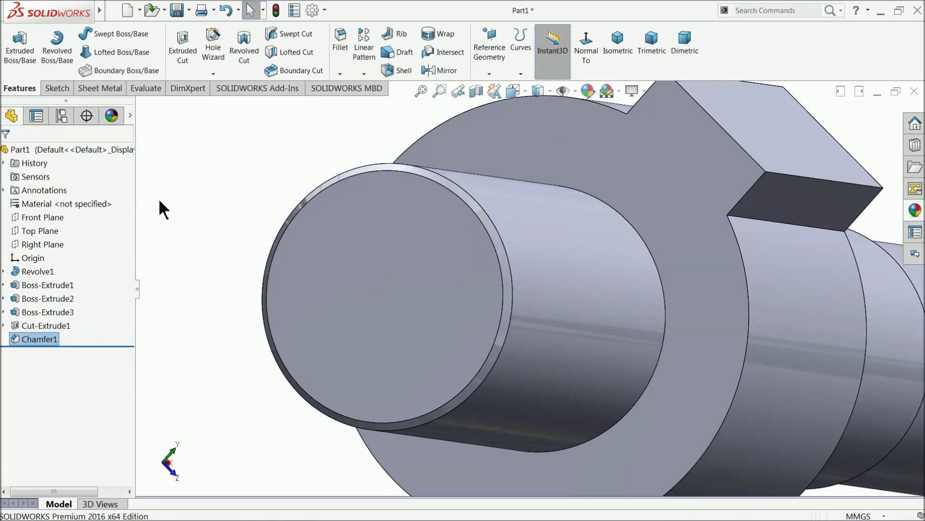
Orbit the shaft to inspect the chamfer from side and isometric-like views, then reselect the part
middle_drag(413, 331, 292, 295)
scroll(260, 303, up, 5)
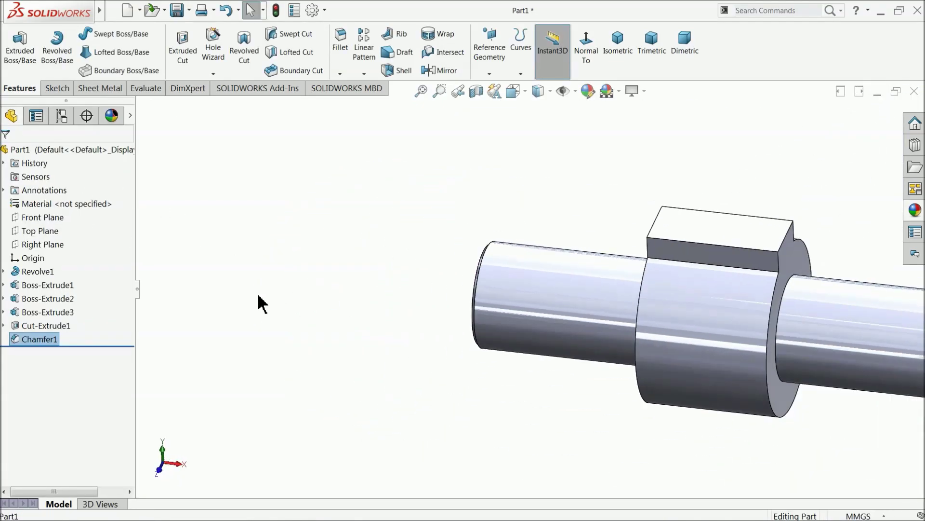
scroll(667, 310, down, 2)
middle_drag(668, 310, 641, 328)
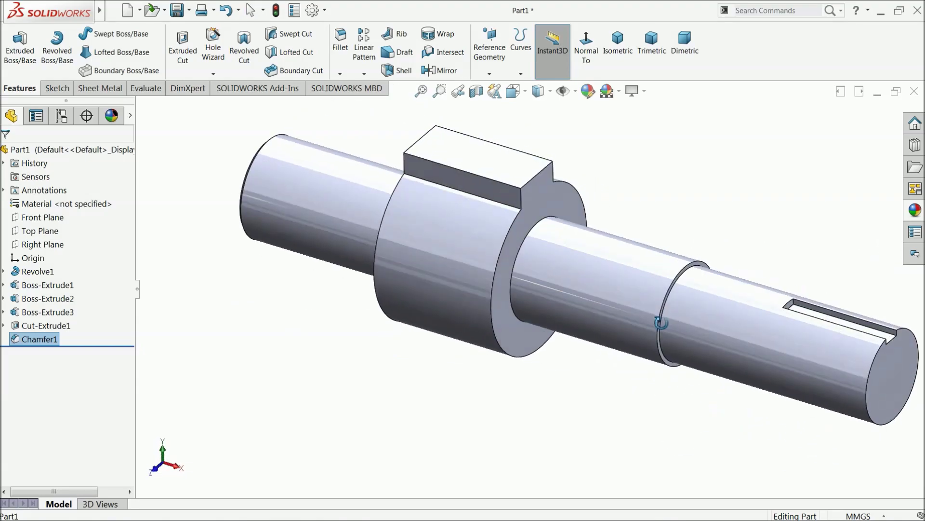
scroll(636, 294, up, 2)
scroll(629, 299, down, 2)
scroll(511, 266, down, 2)
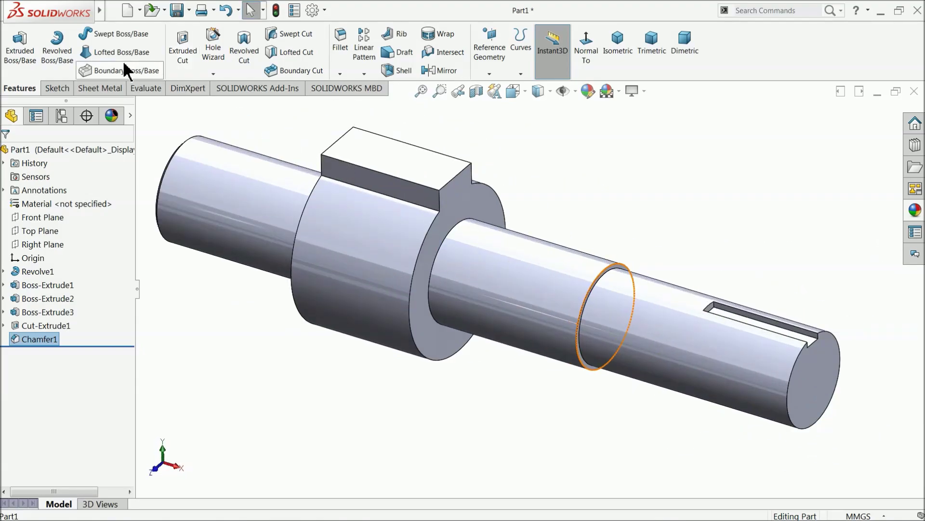
click(21, 150)
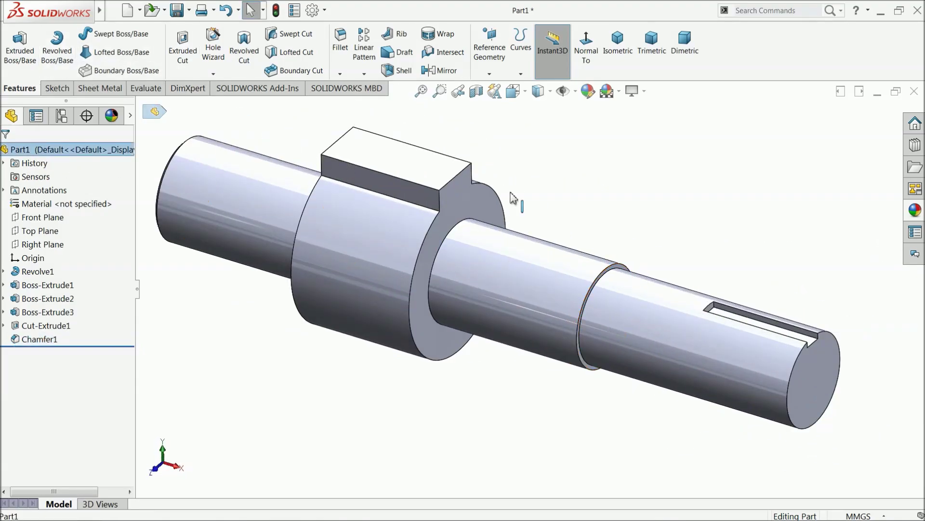
Apply the polished steel appearance from Metal > Steel to the whole shaft part
click(916, 212)
double_click(786, 126)
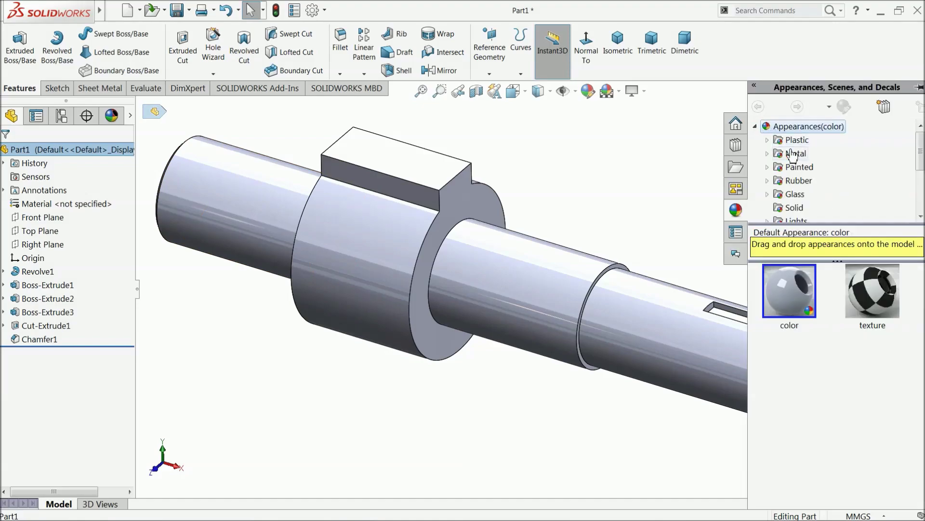
click(768, 154)
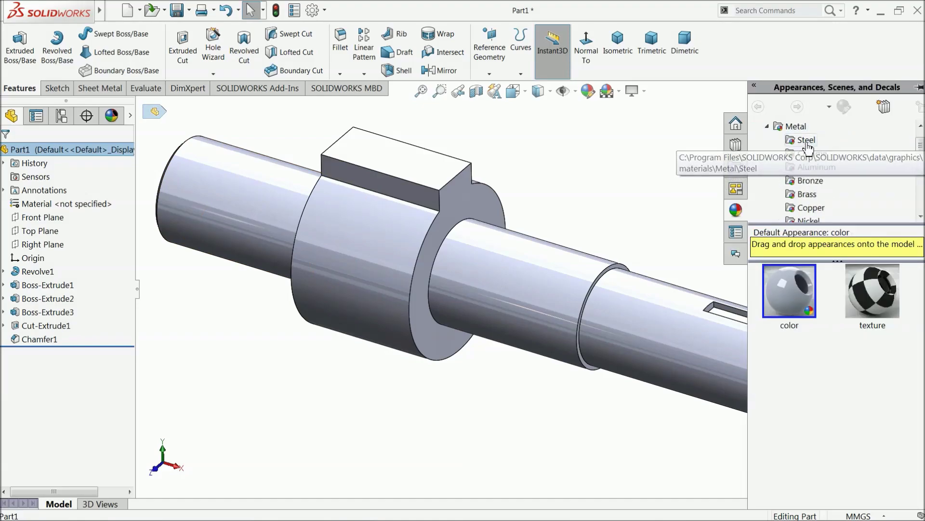
click(806, 140)
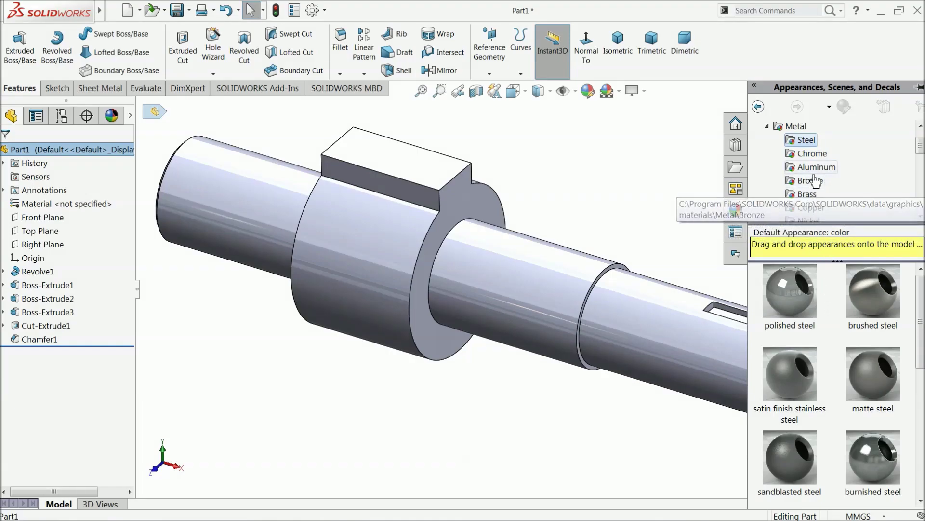
click(814, 155)
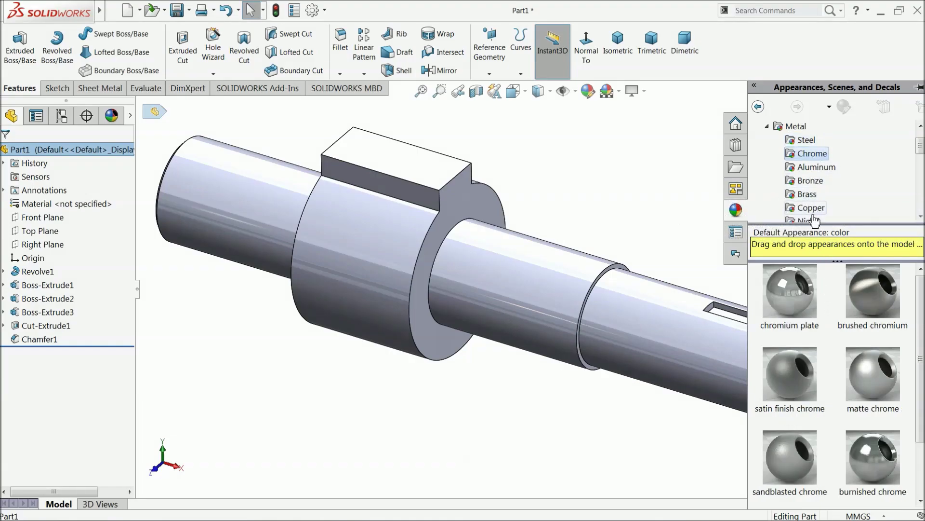
click(811, 141)
drag(796, 311, 539, 332)
mouse_move(540, 332)
middle_down()
mouse_move(521, 342)
mouse_move(539, 330)
middle_up()
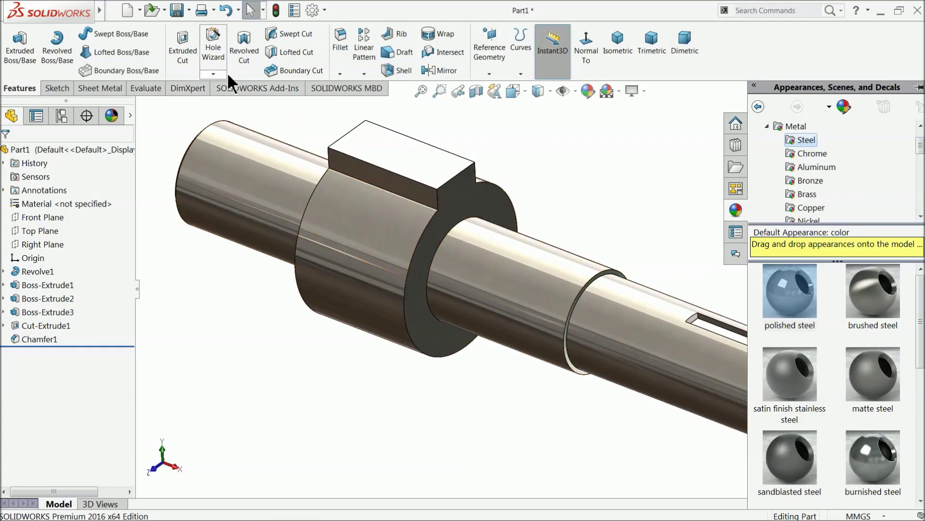
Save the part as '3.worm wheel shaft' in the Desktop's Worm gear reducer folder
click(177, 10)
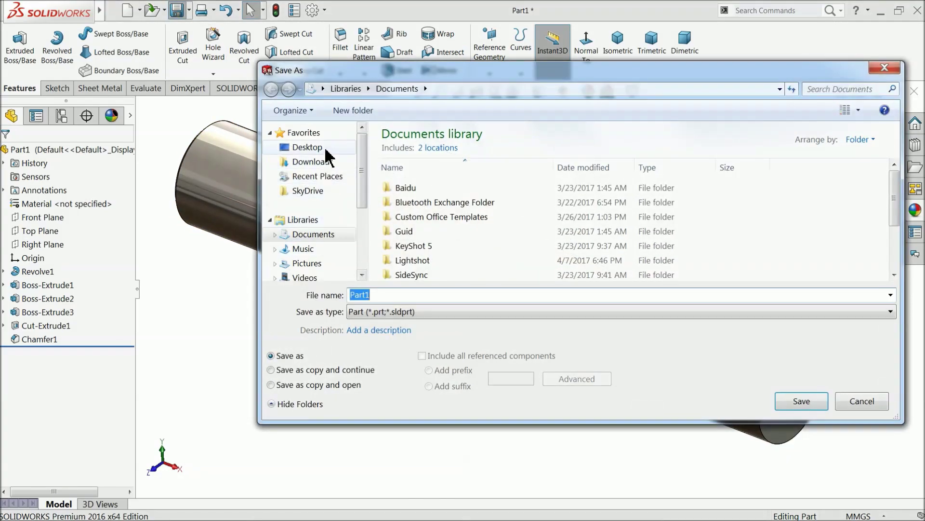
click(307, 147)
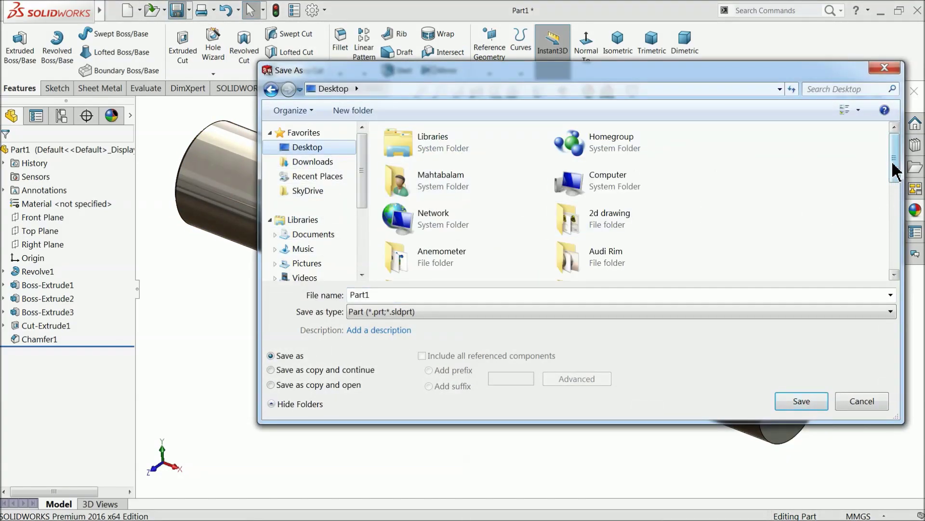
drag(894, 171, 896, 258)
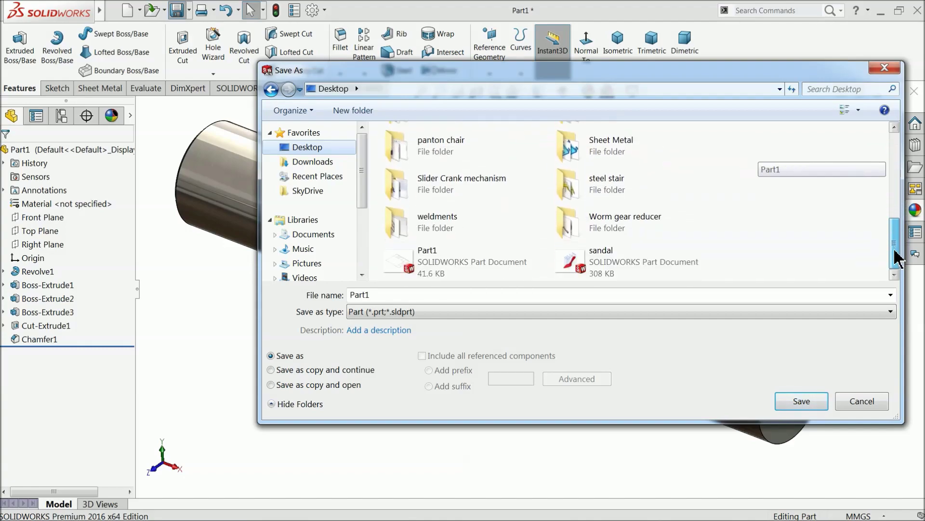
double_click(622, 212)
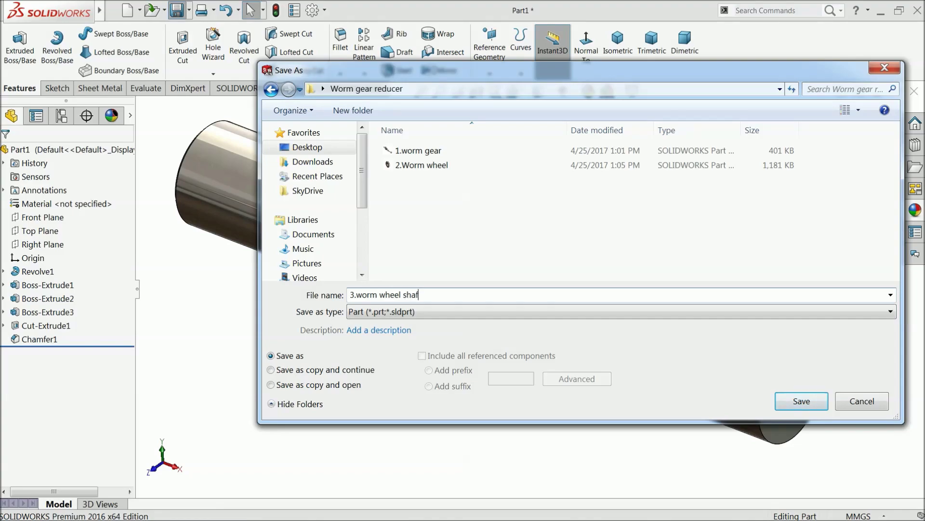
click(798, 400)
middle_drag(632, 362, 502, 312)
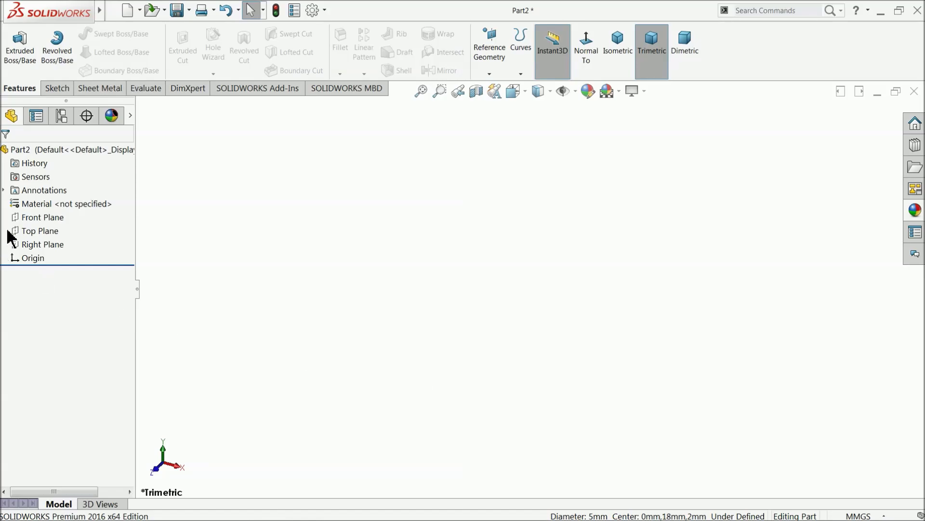
Sketch three concentric circles at the origin on Front Plane, the middle one as construction
click(18, 219)
click(29, 201)
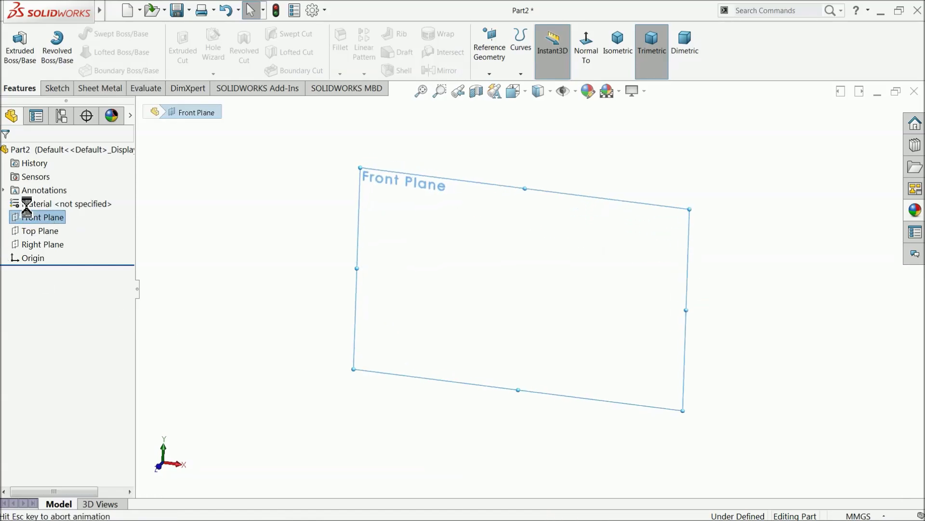
click(103, 34)
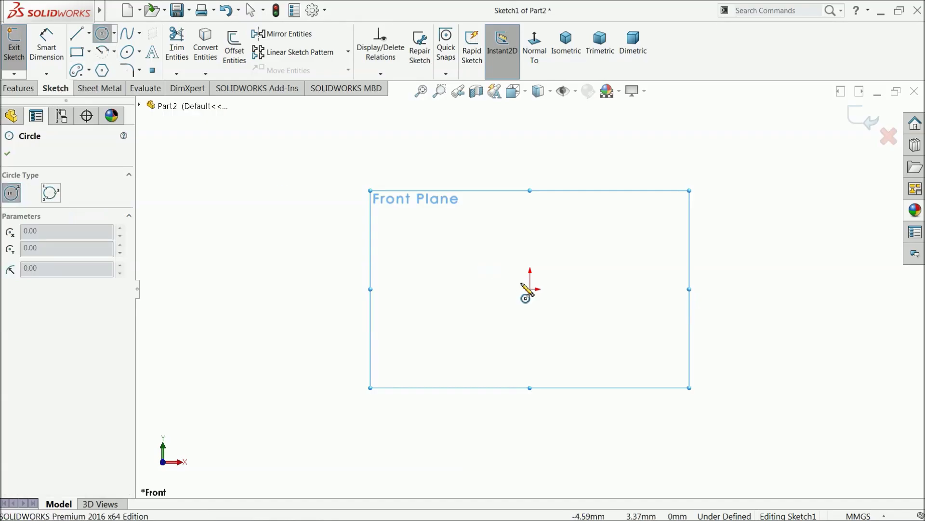
click(530, 289)
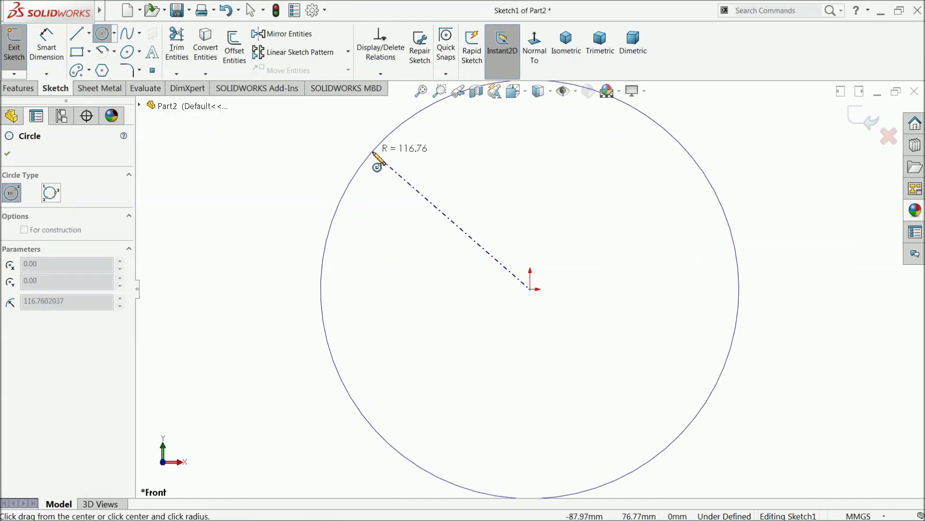
click(371, 155)
click(530, 289)
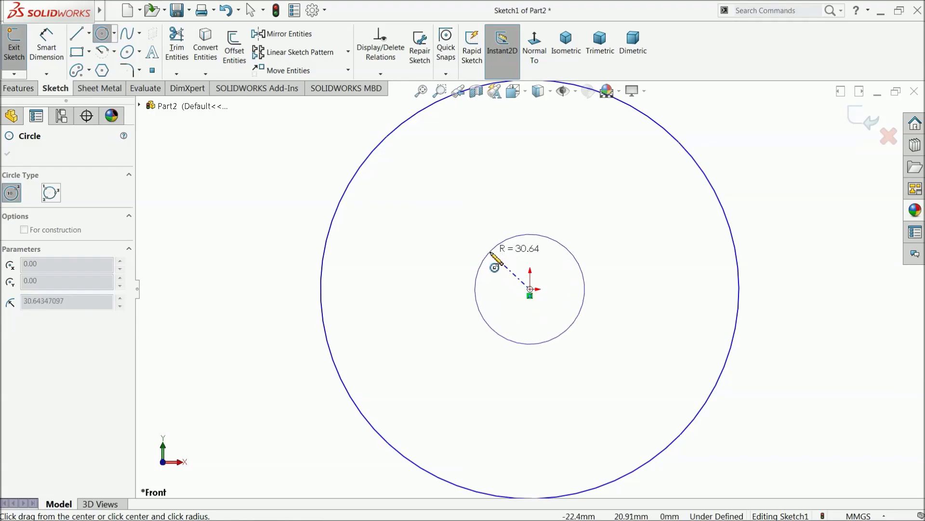
click(492, 250)
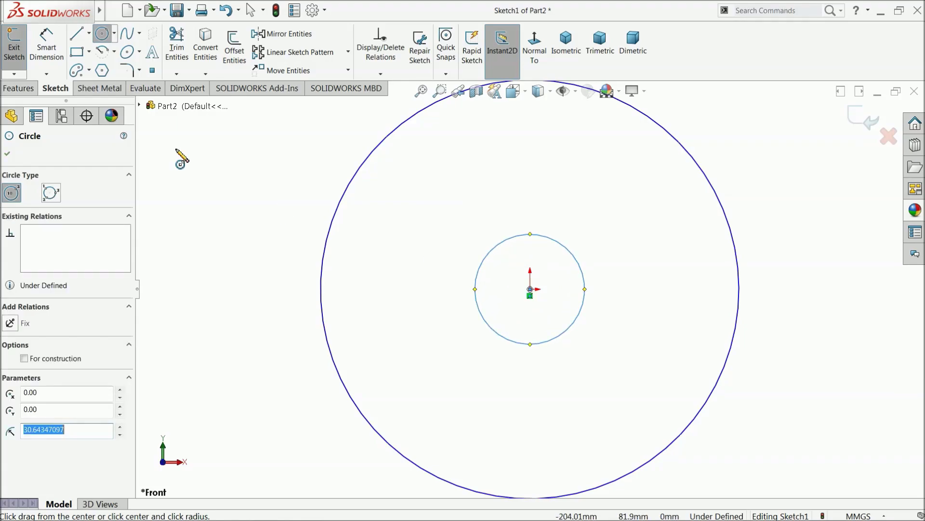
click(531, 289)
click(402, 198)
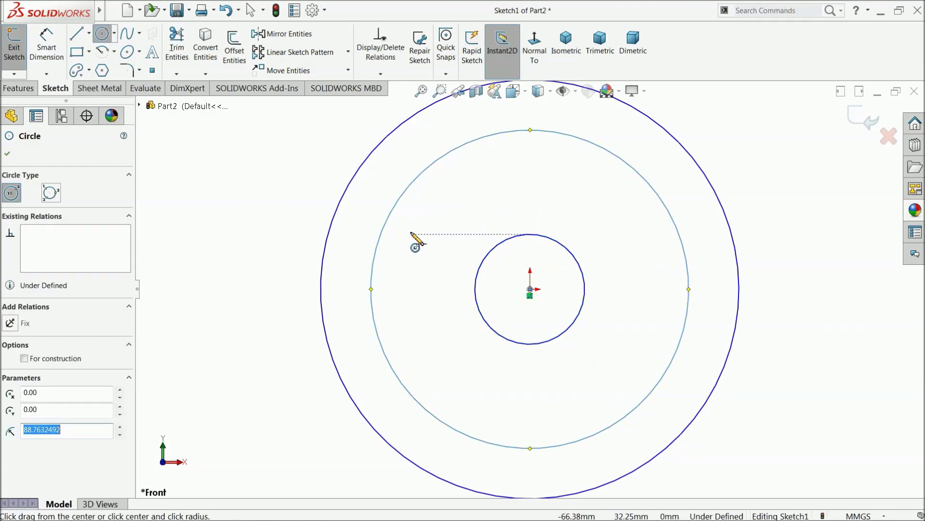
click(25, 358)
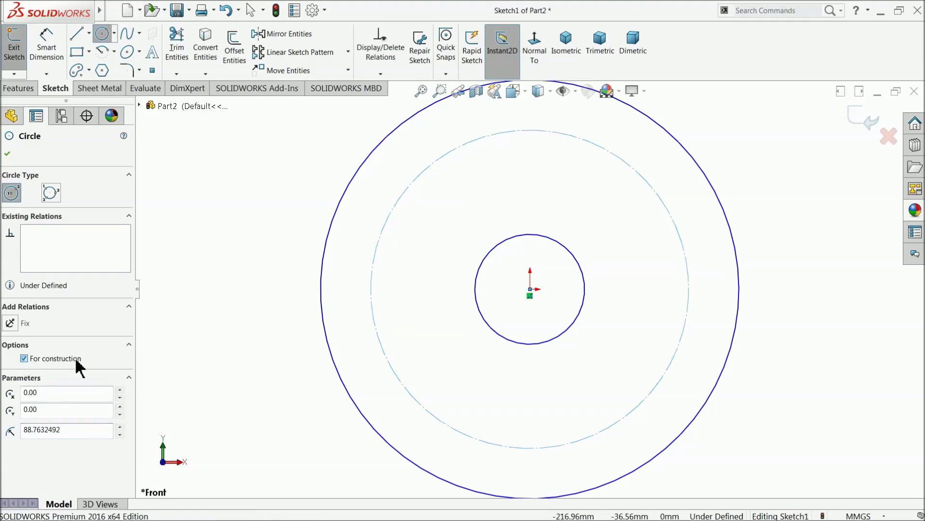
click(8, 154)
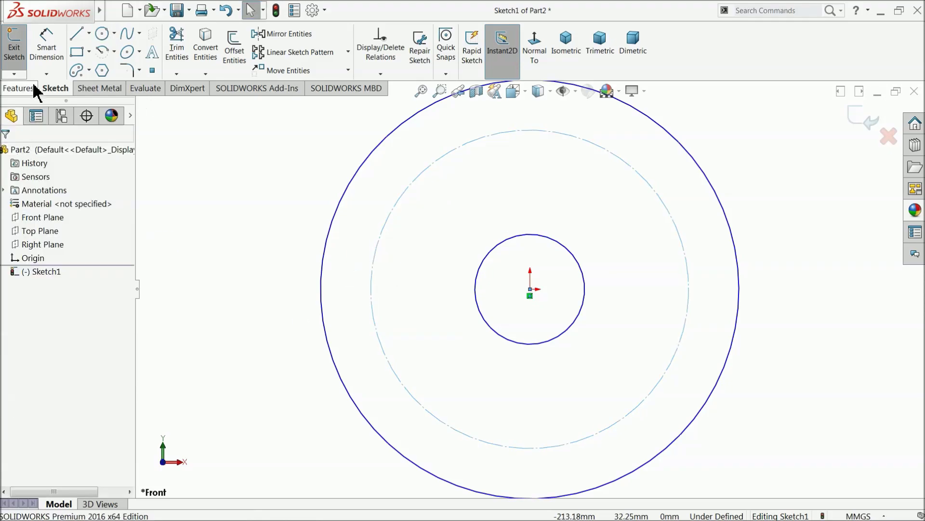
Dimension the circles: construction Ø36, outer Ø50, centre Ø16.5
click(47, 46)
click(418, 177)
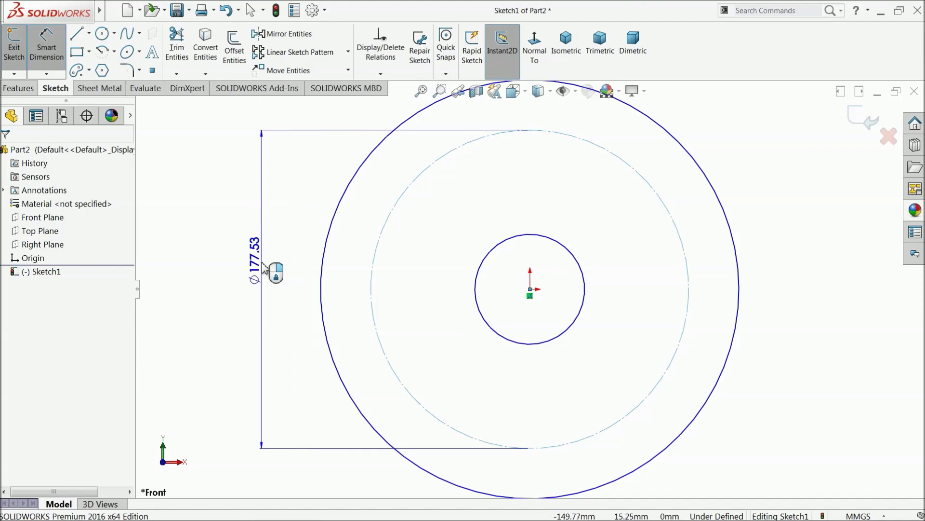
click(259, 263)
text(36)
key(Return)
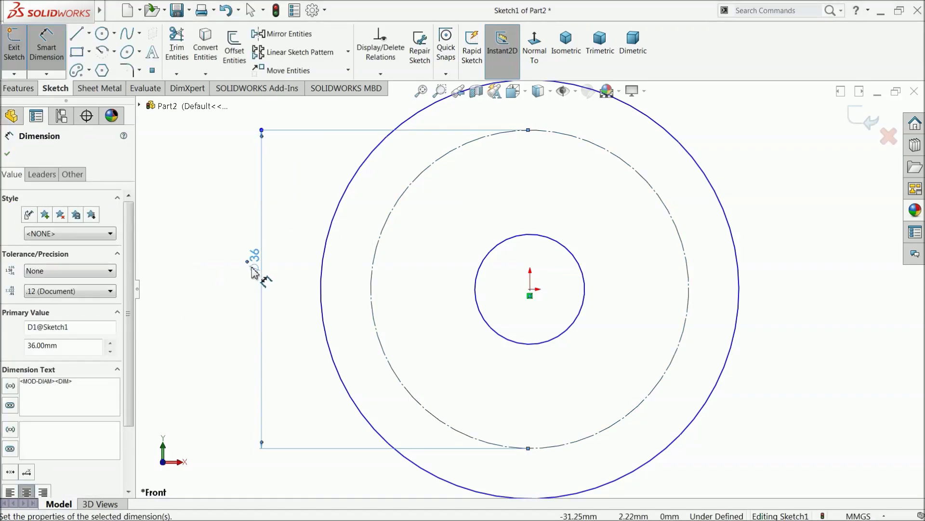
click(321, 277)
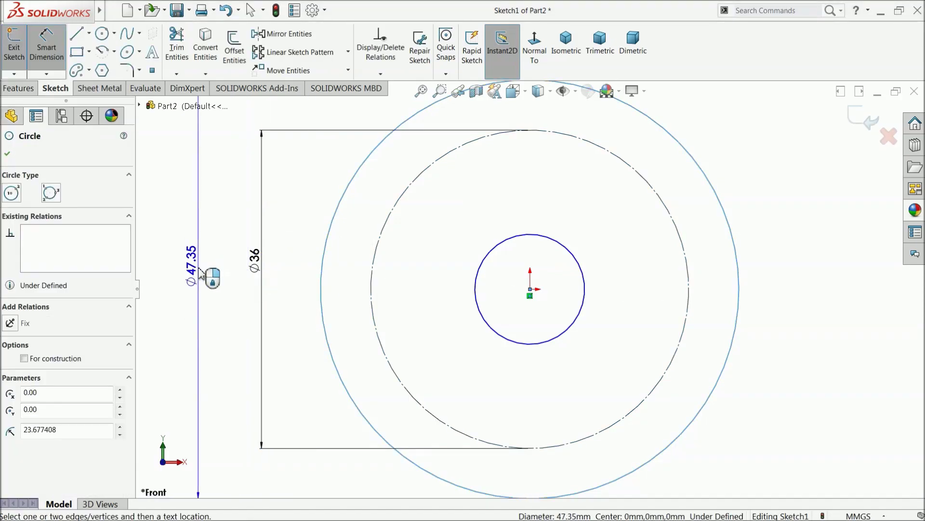
click(198, 270)
text(50)
key(Return)
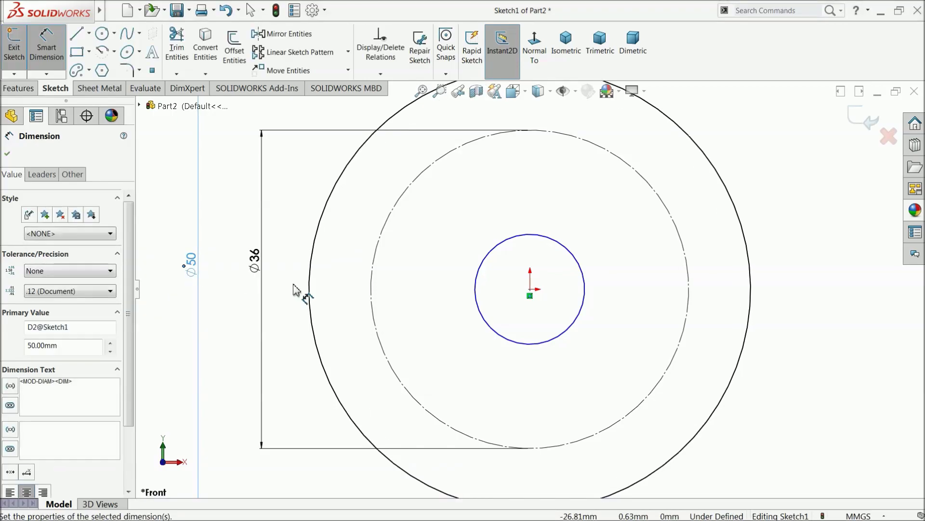
click(493, 289)
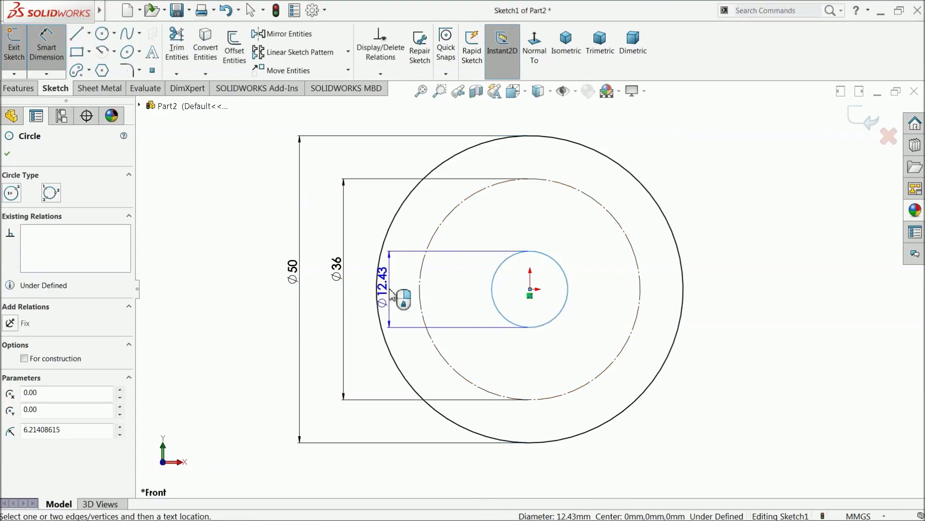
click(371, 284)
text(16.5)
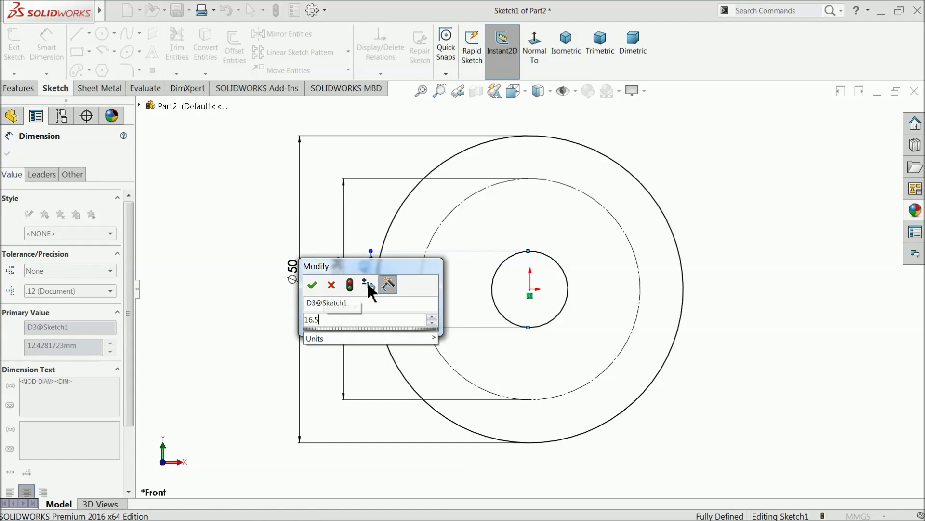
key(Return)
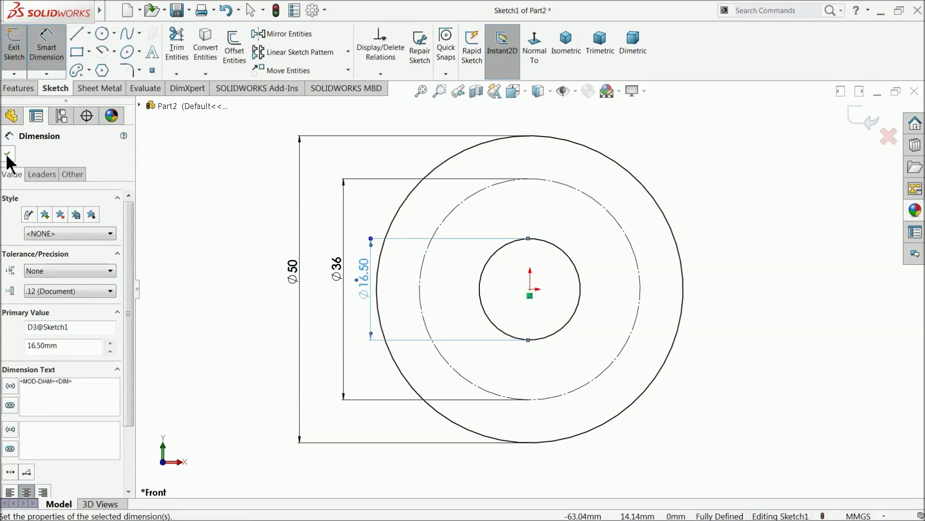
click(7, 154)
Add a Ø5 circle centred on the top of the Ø36 construction circle
click(102, 33)
scroll(533, 190, down, 3)
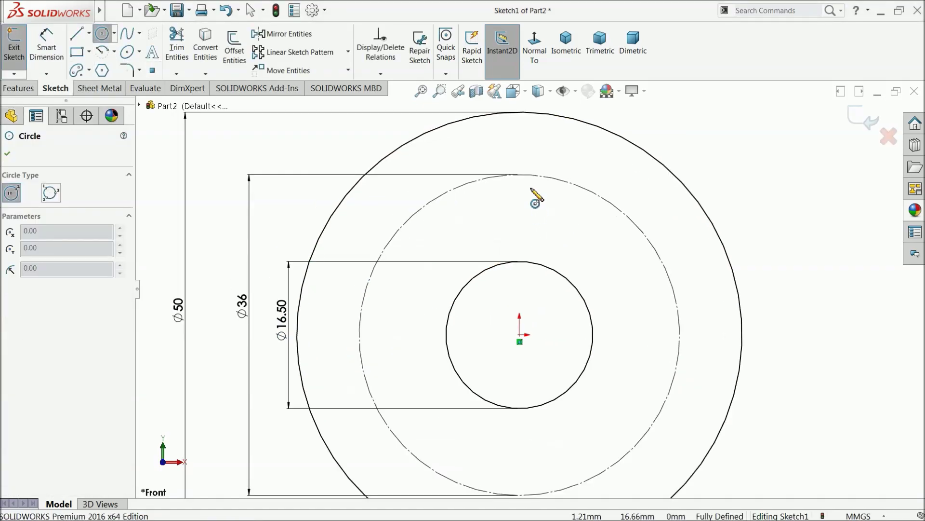
click(520, 174)
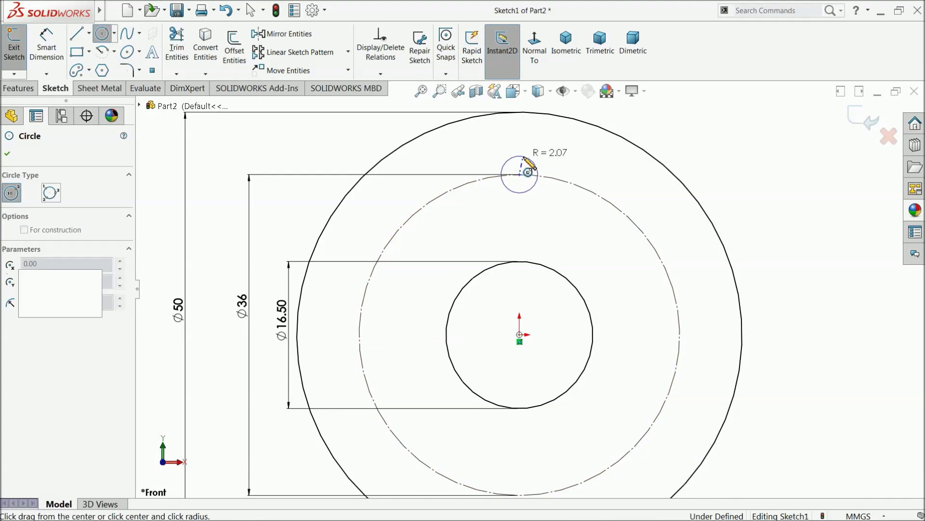
click(524, 157)
click(46, 44)
scroll(554, 178, down, 2)
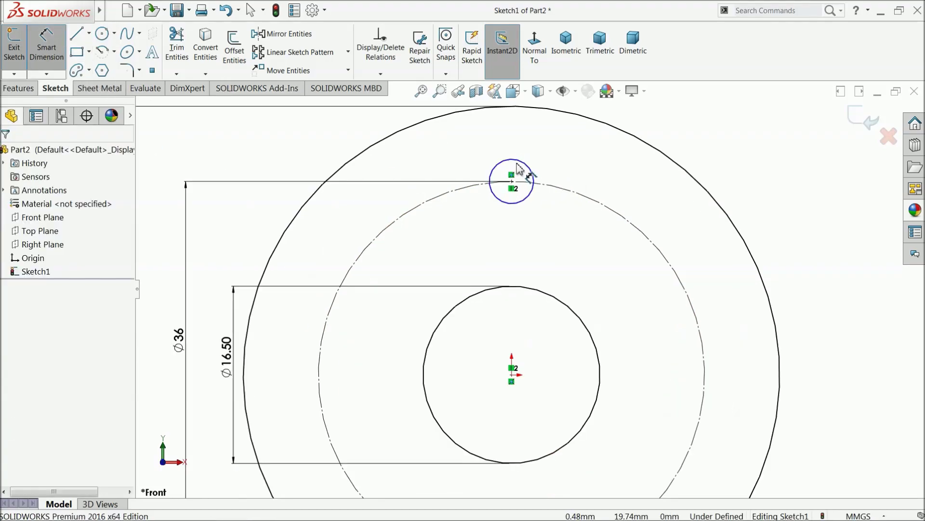
click(517, 169)
click(516, 145)
text(5)
key(Return)
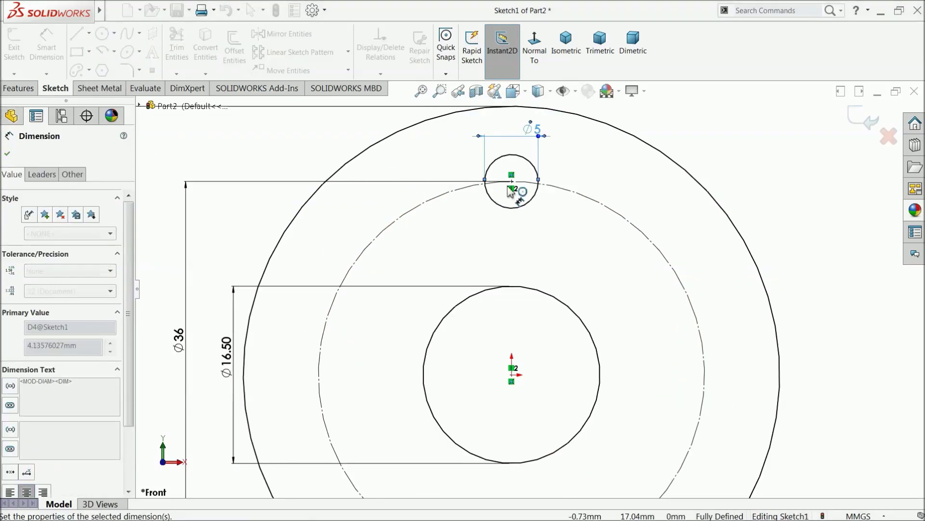
click(7, 155)
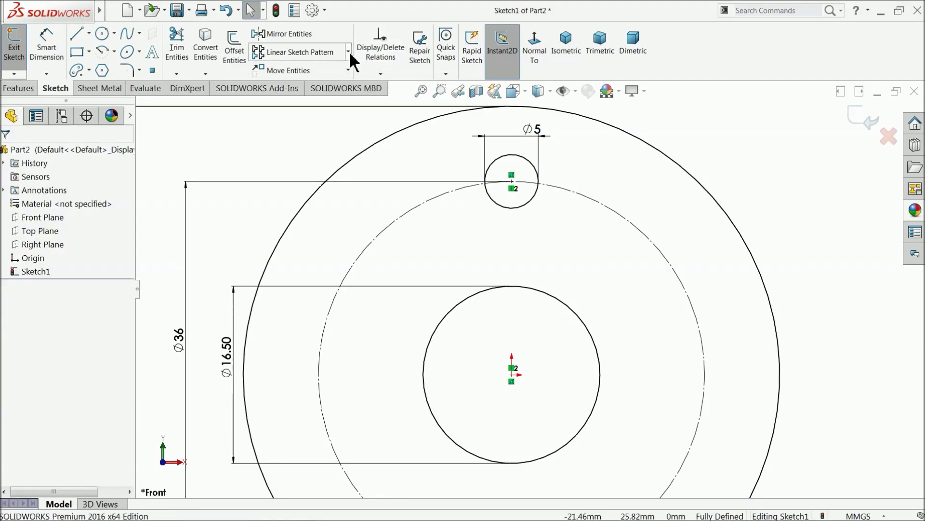
Circular-pattern the Ø5 circle into six equally spaced copies over 360° around the origin
click(348, 52)
click(334, 83)
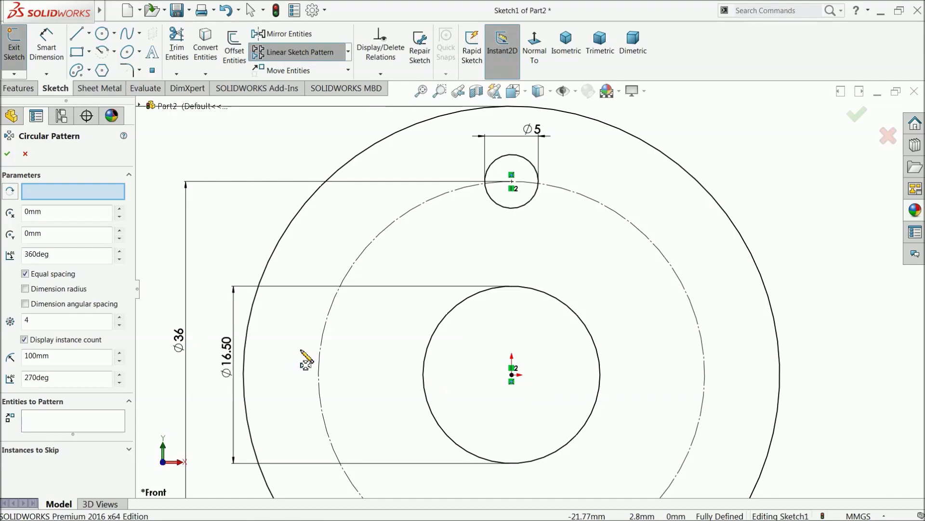
scroll(413, 310, up, 3)
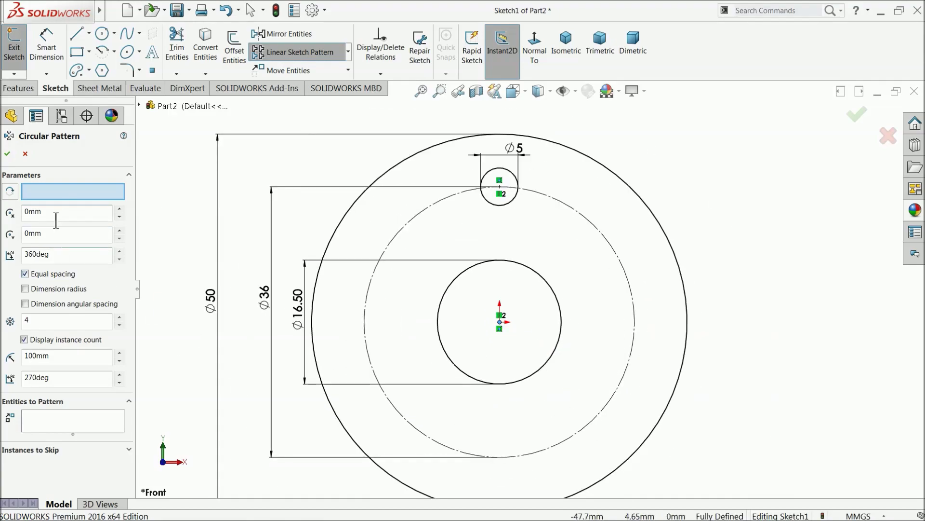
click(51, 429)
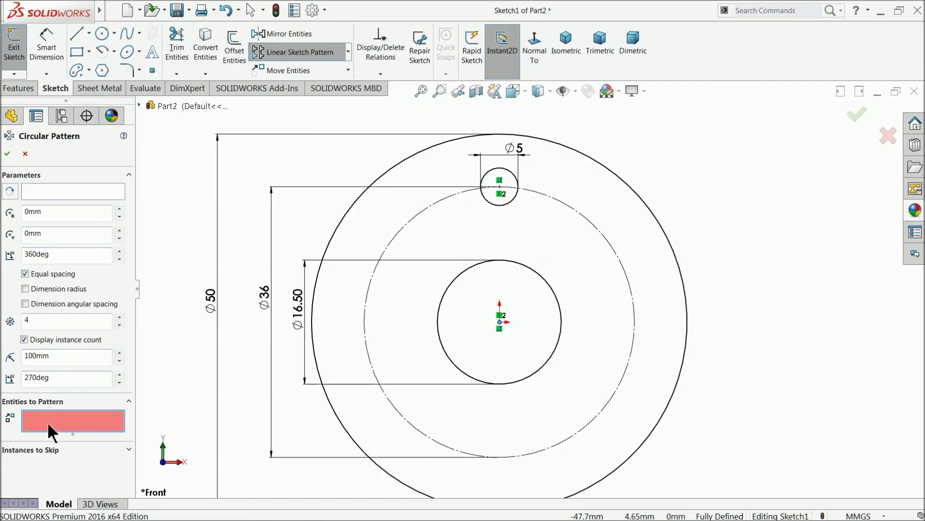
click(507, 202)
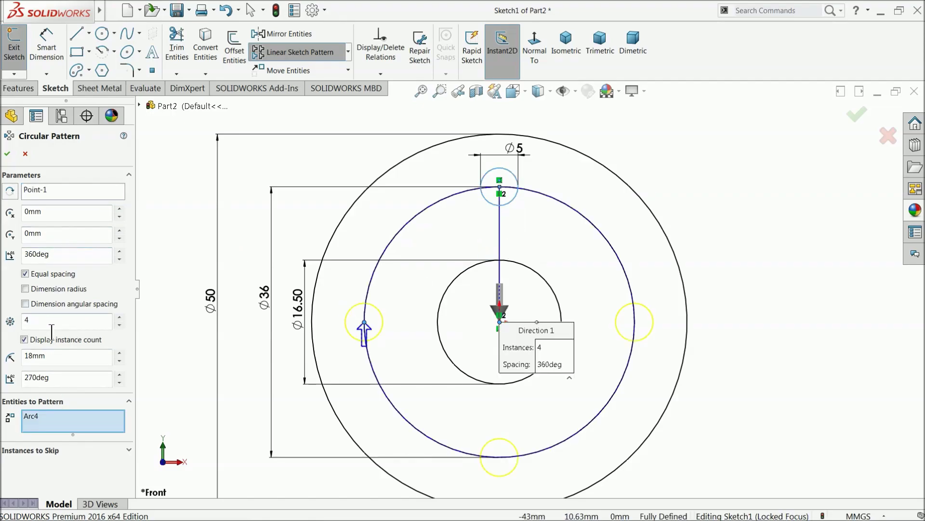
click(119, 318)
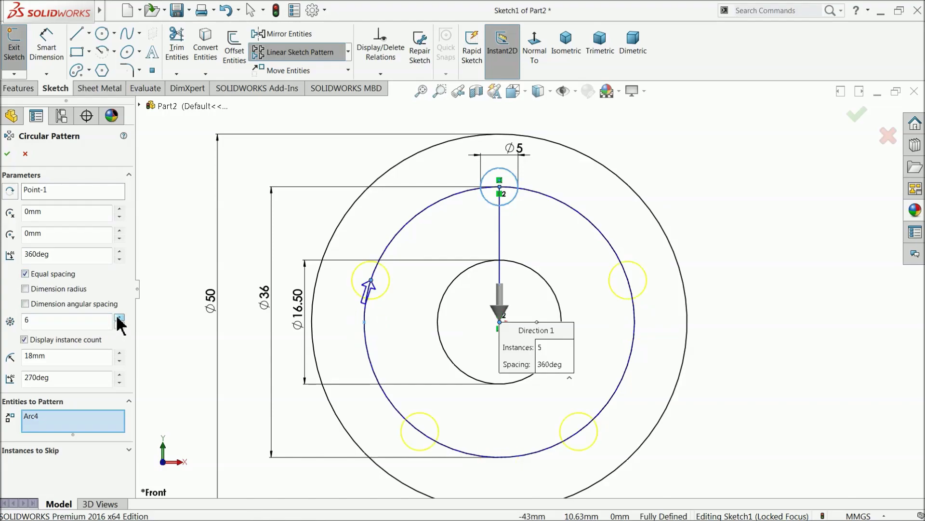
click(119, 318)
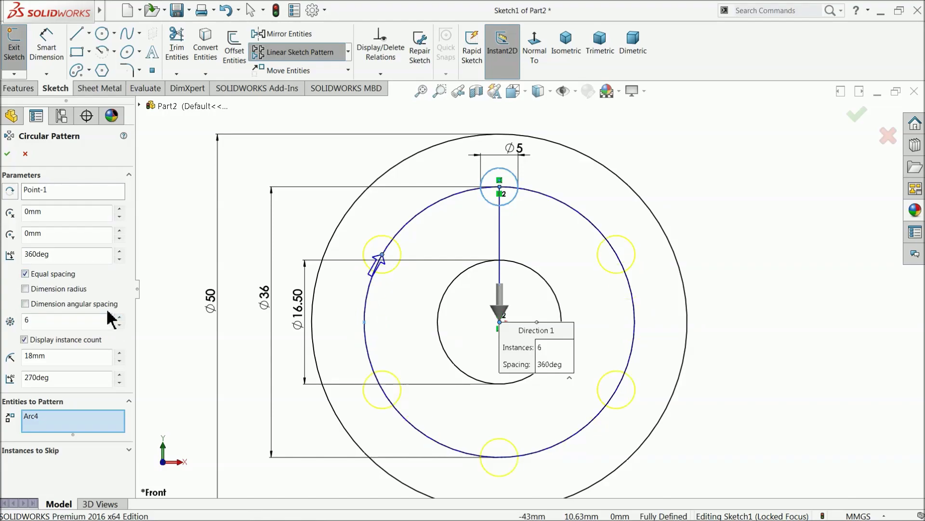
click(7, 154)
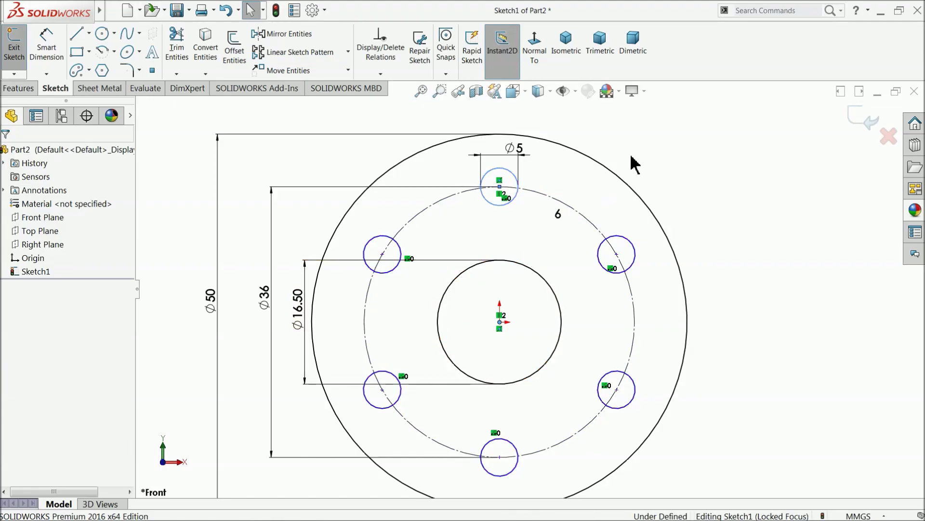
click(665, 173)
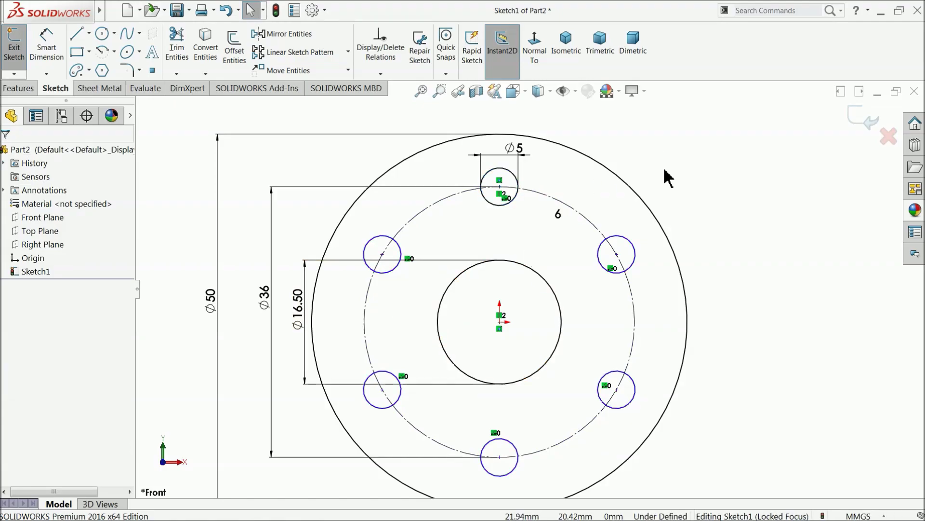
click(381, 75)
Fully define the flange sketch by calculating the missing dimensions
click(386, 113)
click(69, 222)
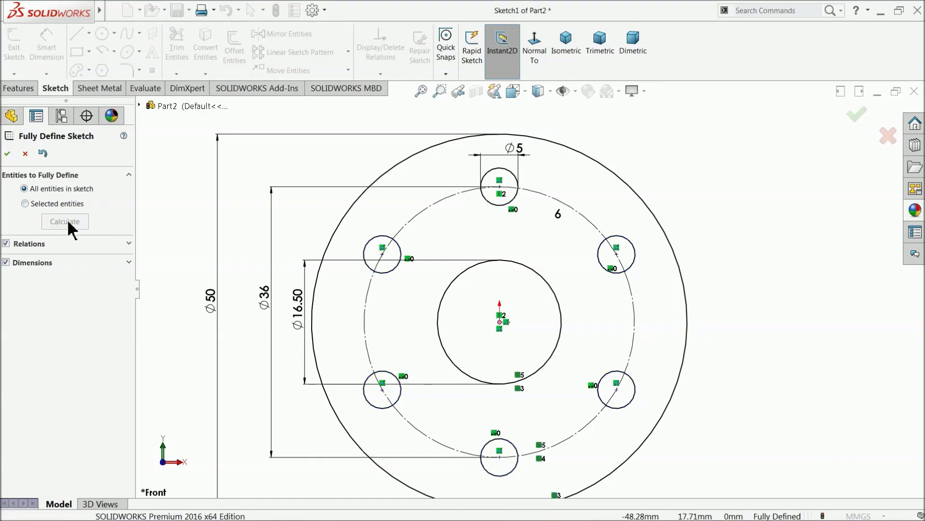
click(8, 154)
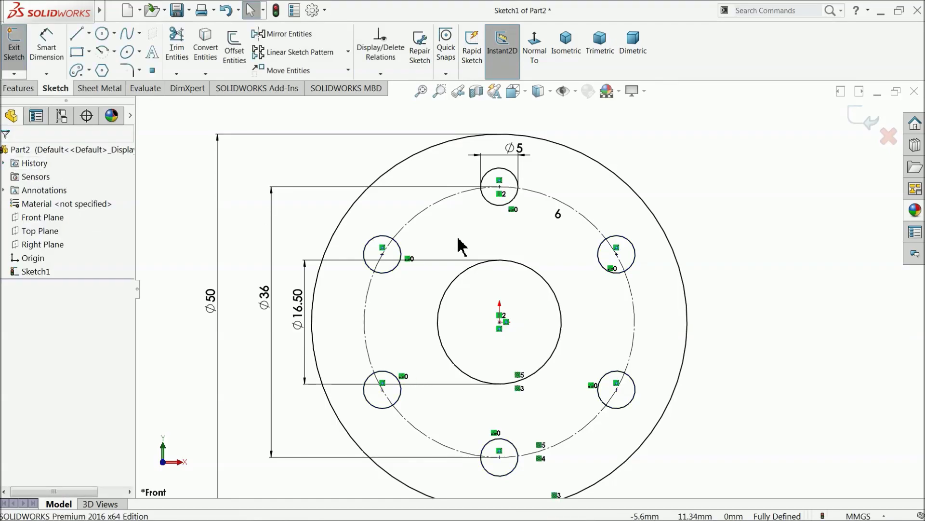
scroll(461, 246, up, 3)
scroll(555, 320, down, 2)
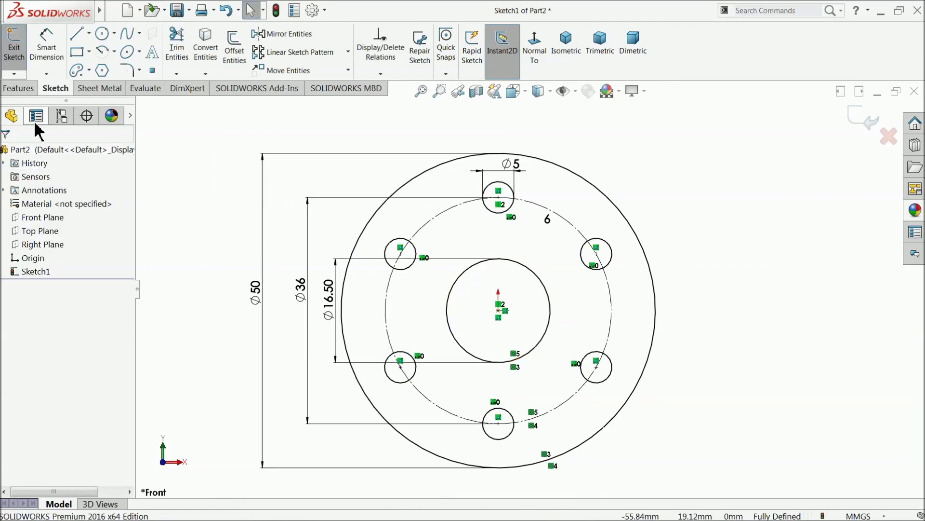
Extrude the flange sketch 2 mm mid-plane into Boss-Extrude1
click(19, 88)
click(22, 63)
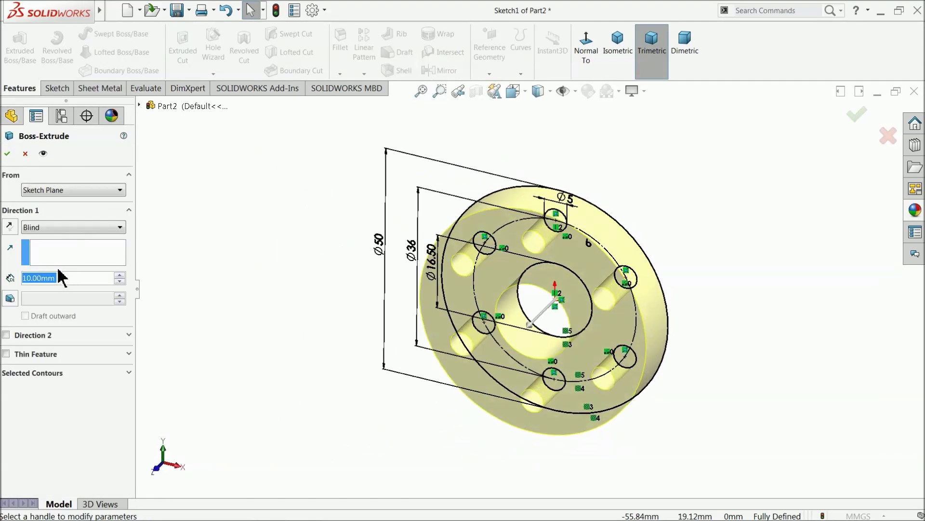
click(57, 227)
click(39, 288)
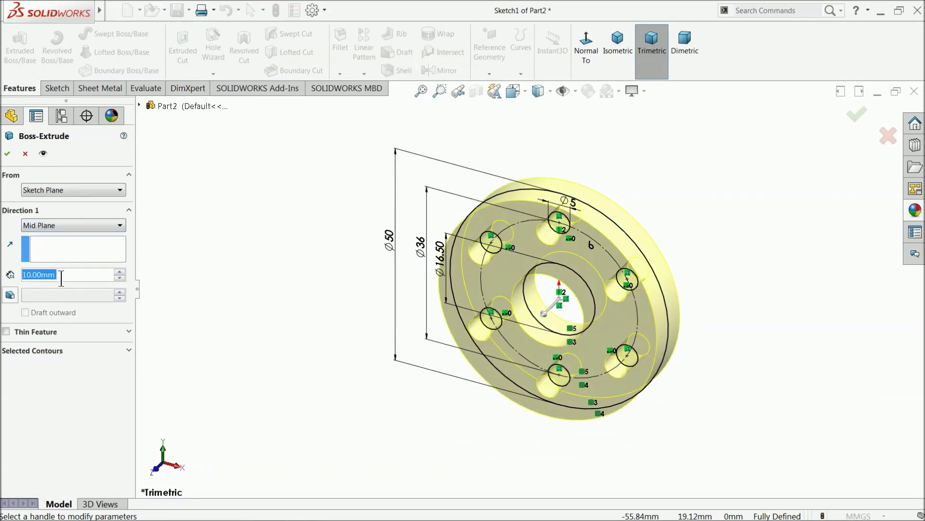
text(2)
key(Return)
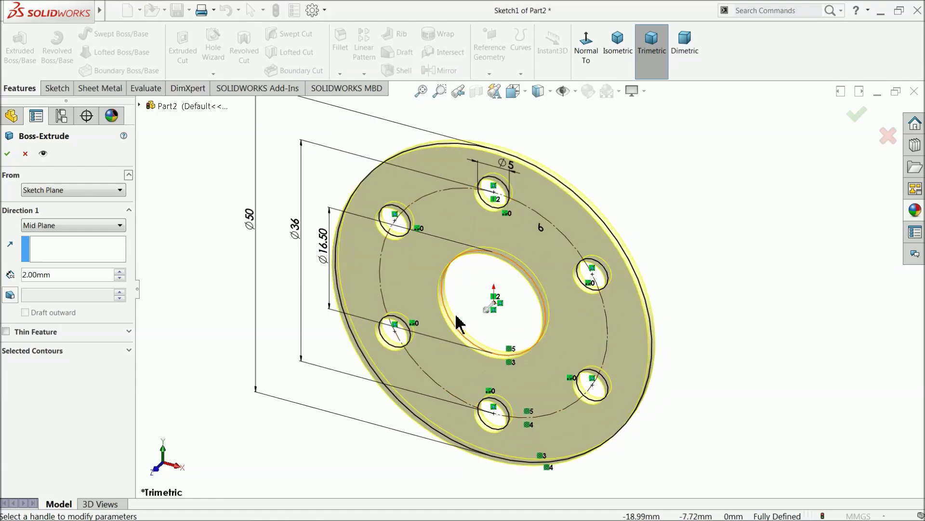
click(7, 154)
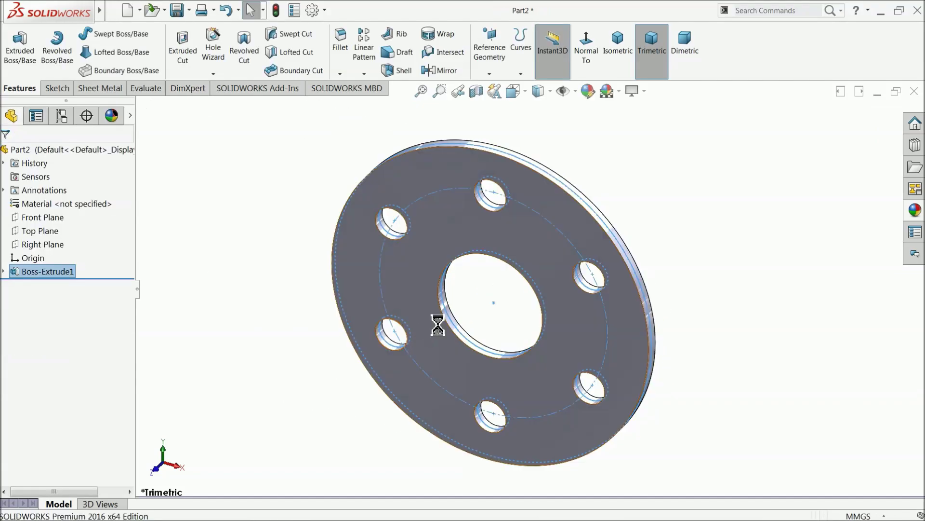
middle_drag(438, 325, 467, 305)
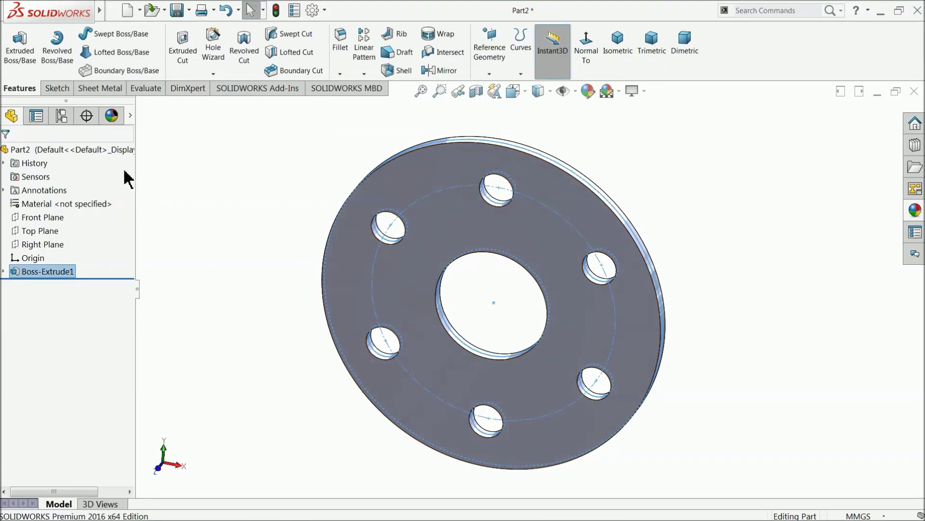
click(124, 151)
Try polished steel and chromium plate, then give the flange a satin finish chrome appearance
click(916, 212)
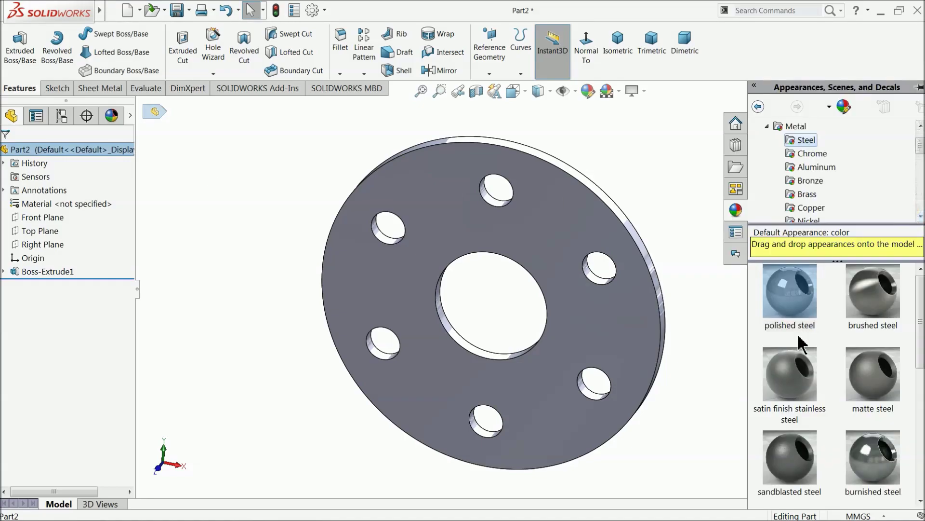
mouse_move(798, 367)
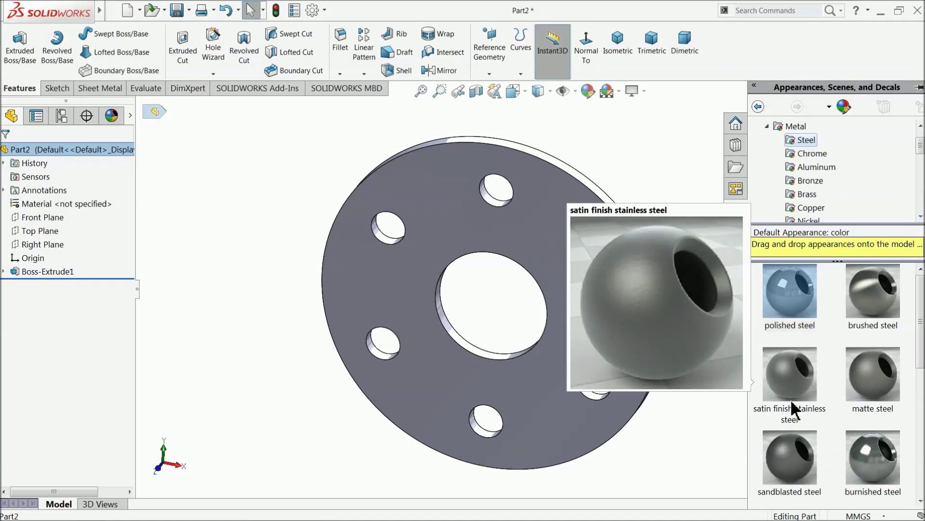
click(800, 305)
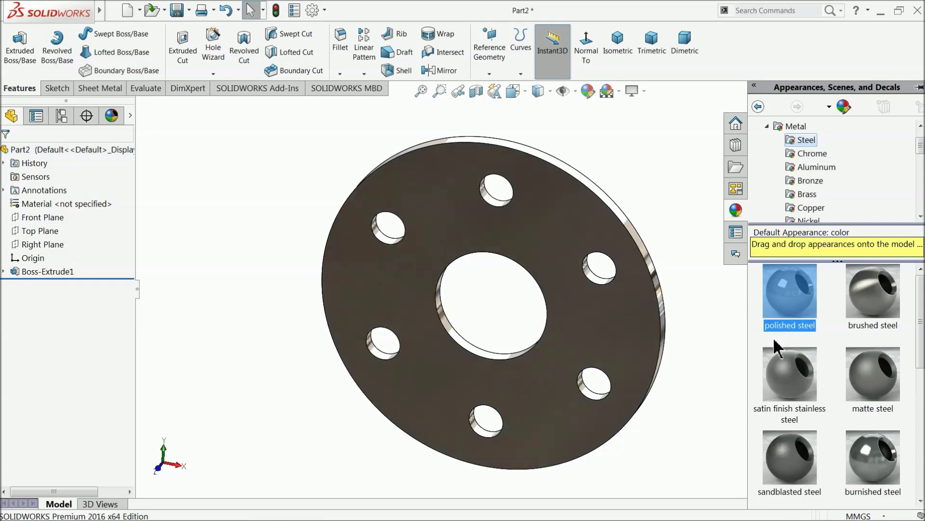
middle_drag(645, 351, 712, 373)
click(812, 154)
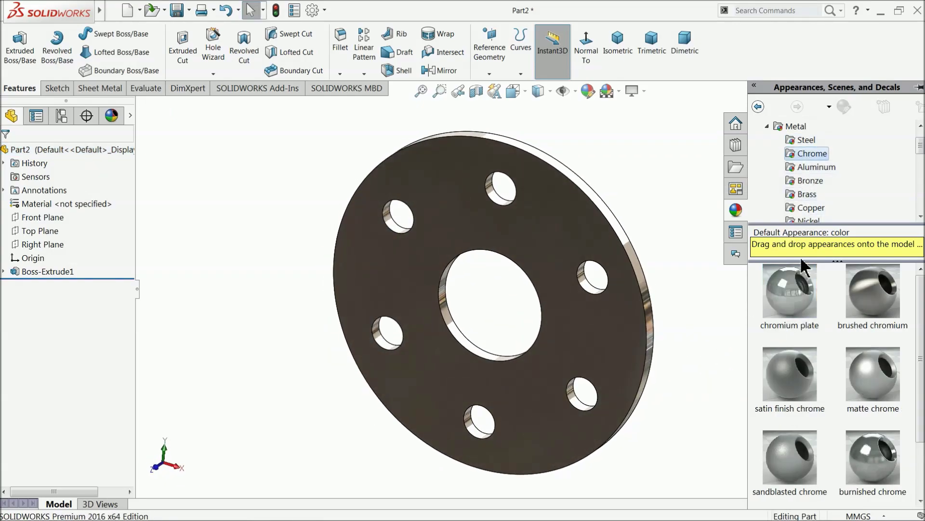
click(803, 311)
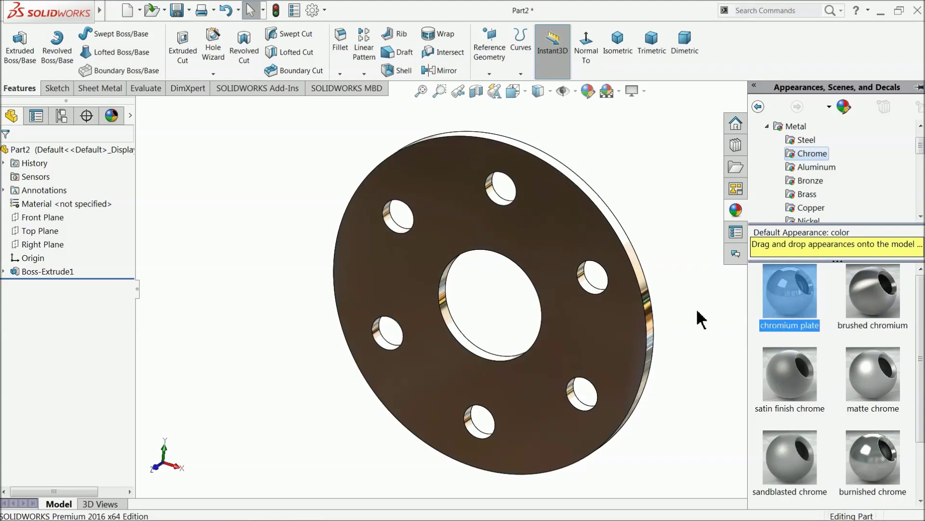
middle_drag(698, 313, 602, 386)
click(807, 386)
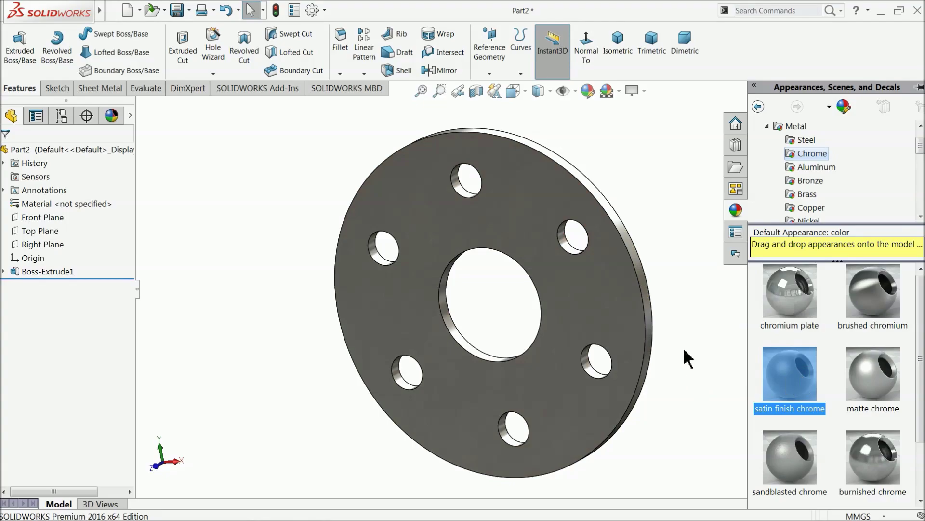
middle_drag(684, 357, 696, 434)
key(Escape)
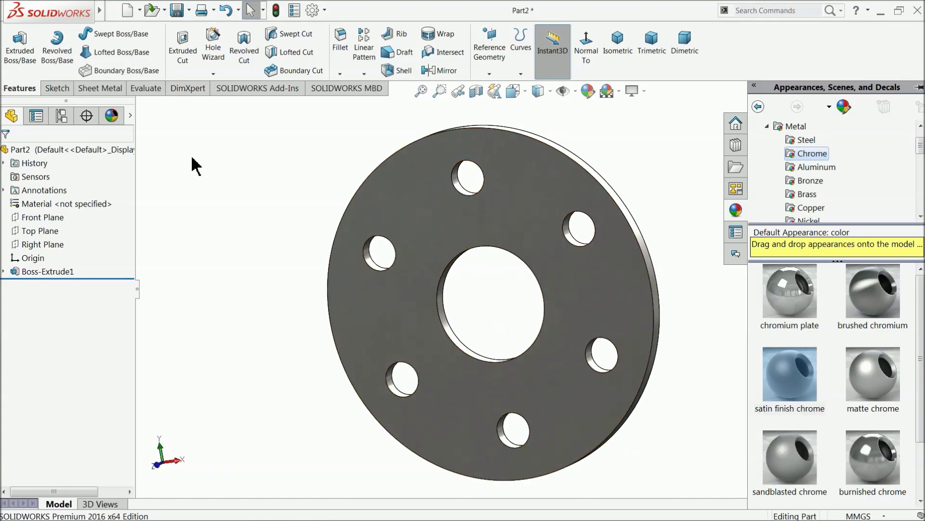
Save the flange part as 4.flange
click(177, 11)
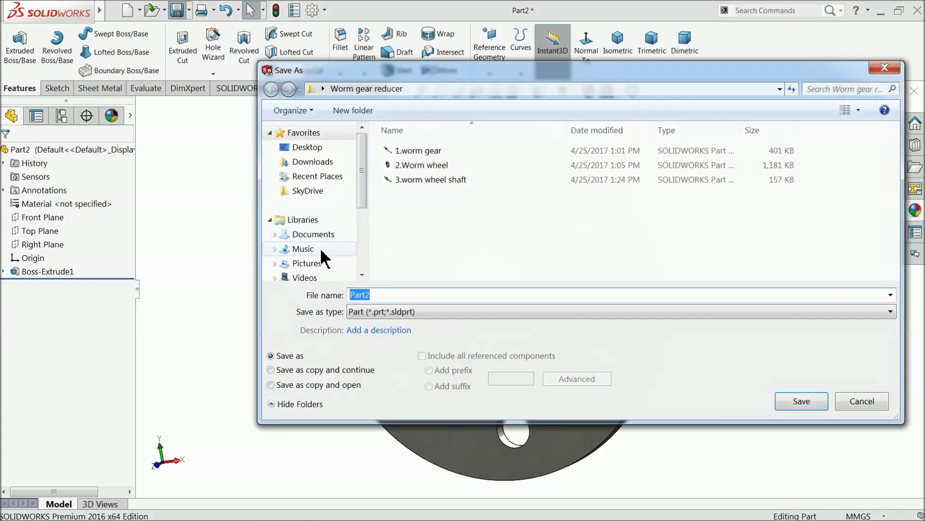
text(4.flange)
click(796, 397)
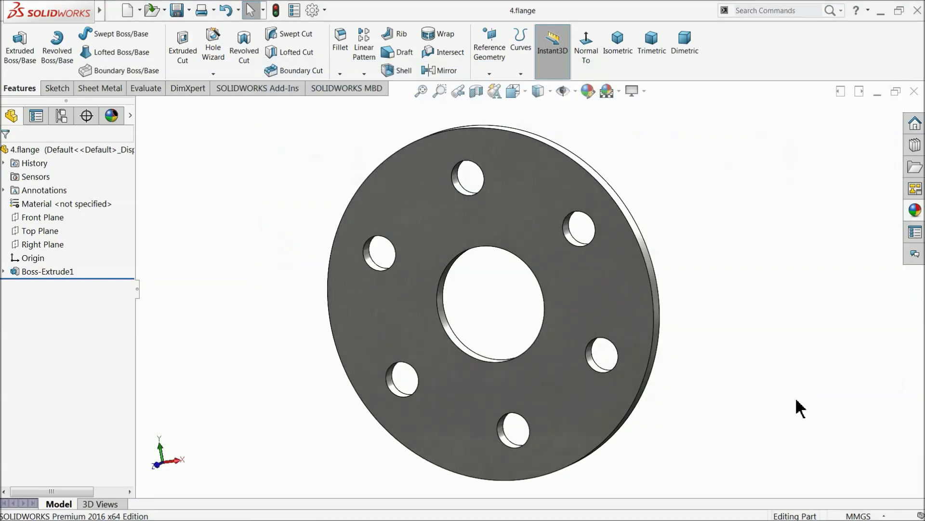
middle_drag(695, 306, 686, 335)
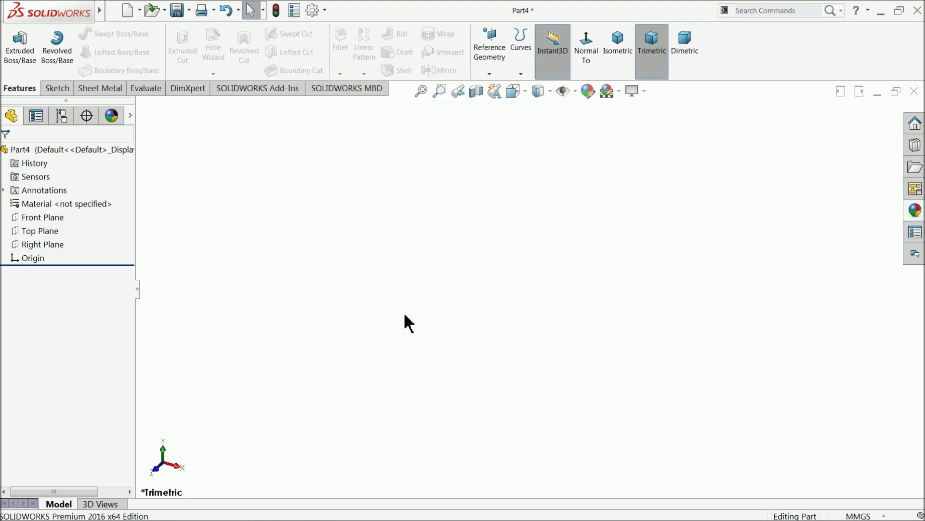
Start a sketch on the Front Plane and draw a center rectangle from the origin
click(29, 217)
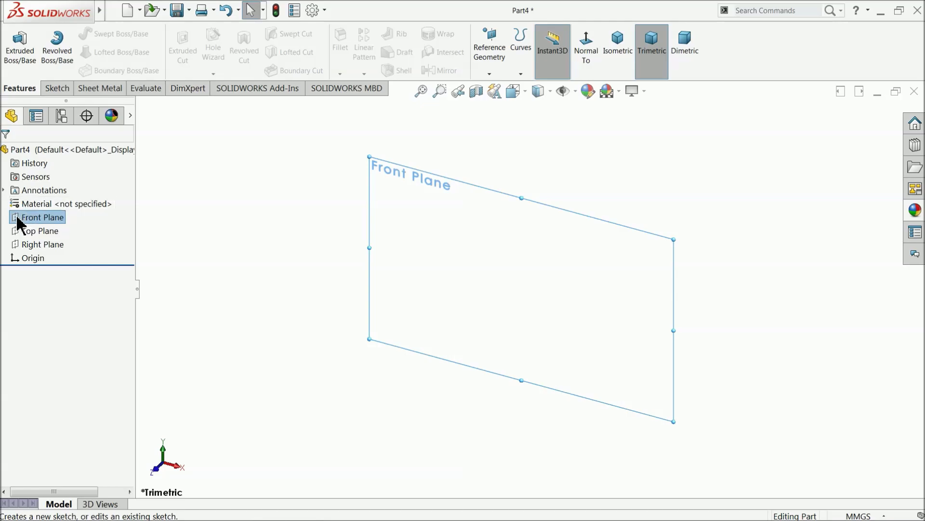
click(57, 88)
click(14, 41)
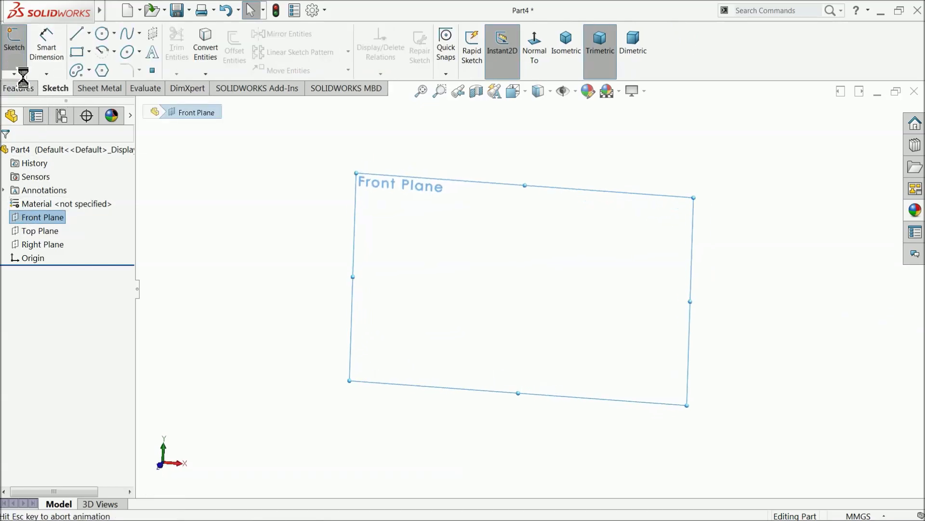
click(89, 52)
click(91, 85)
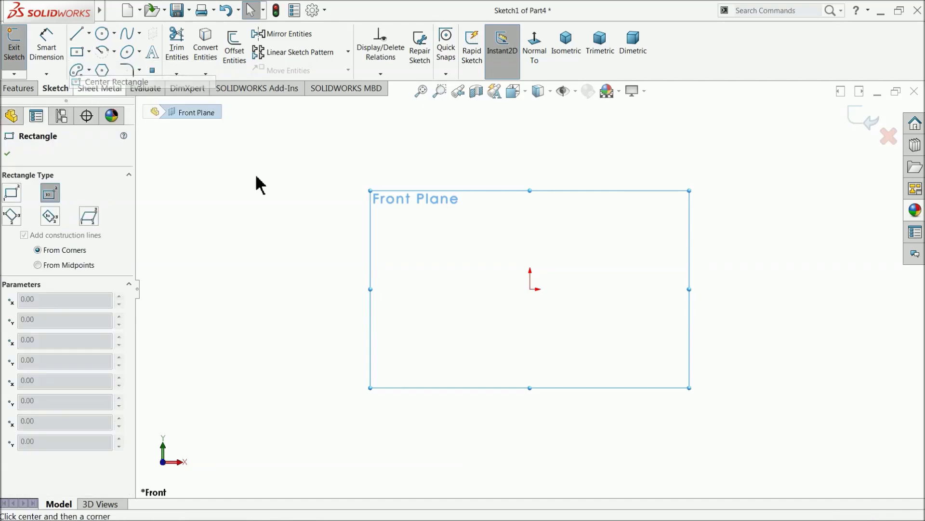
click(530, 289)
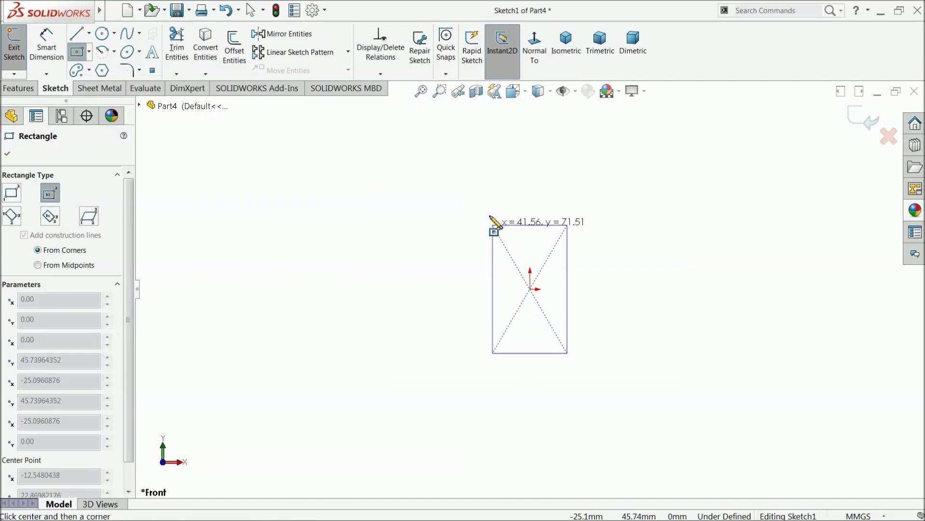
click(397, 120)
Dimension the rectangle 104 wide by 130 tall
click(46, 48)
scroll(530, 290, up, 1)
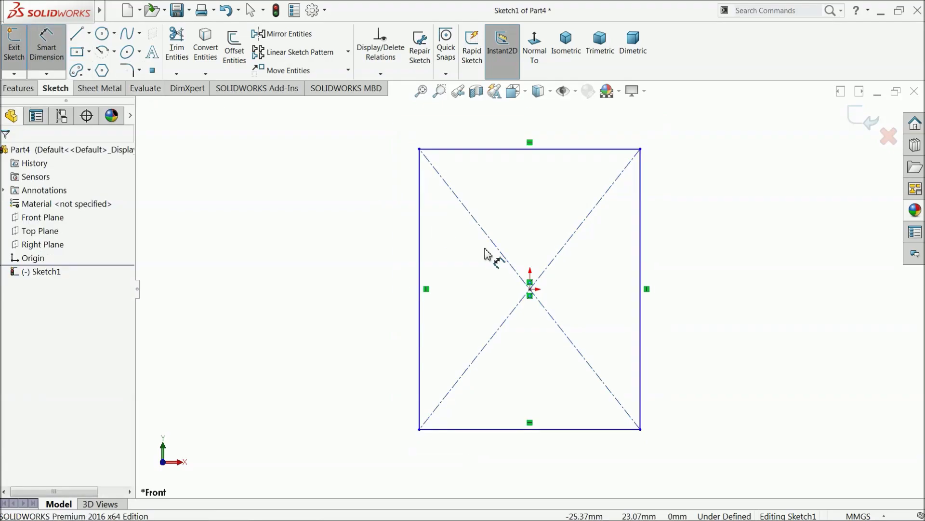
click(531, 149)
click(528, 131)
text(104)
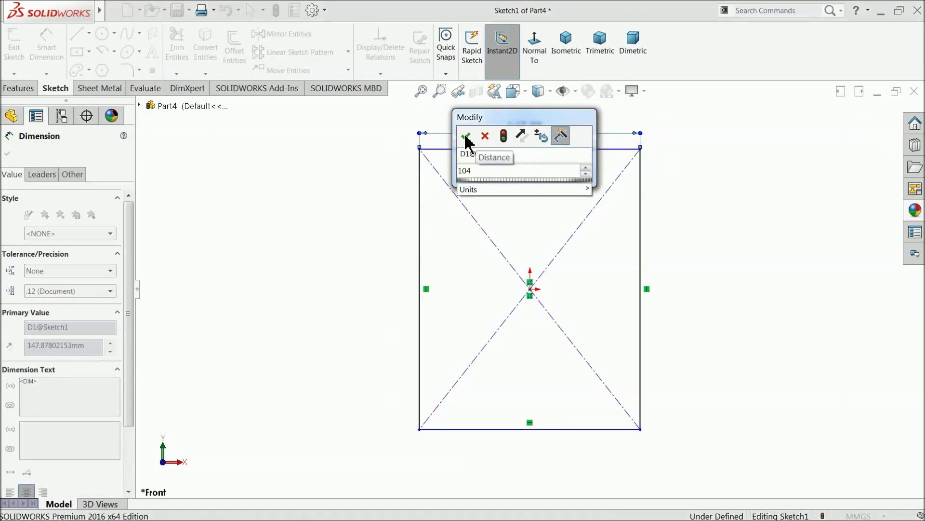
click(466, 137)
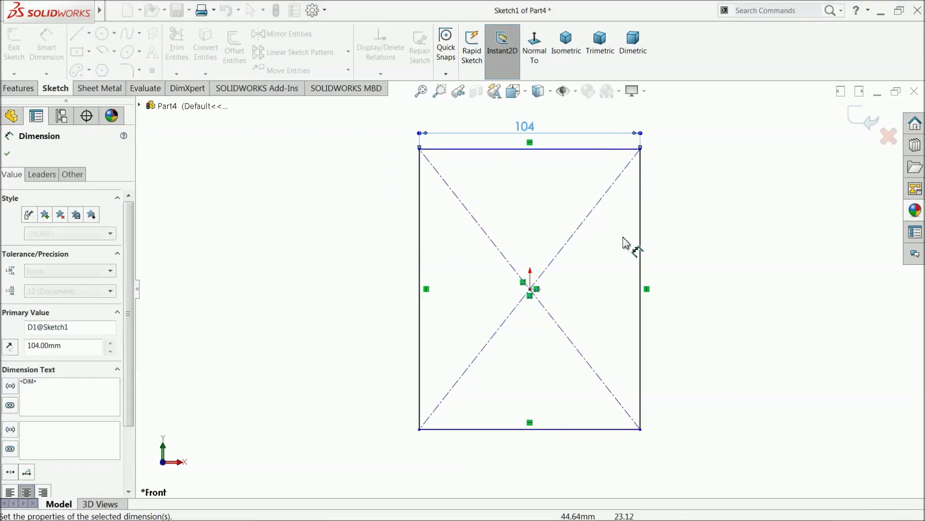
click(641, 260)
click(674, 267)
text(130)
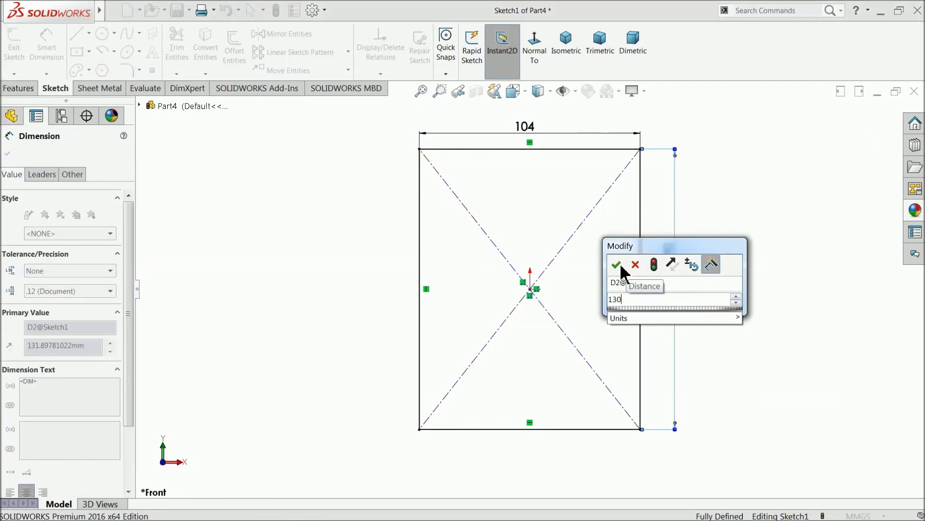
click(616, 264)
key(Escape)
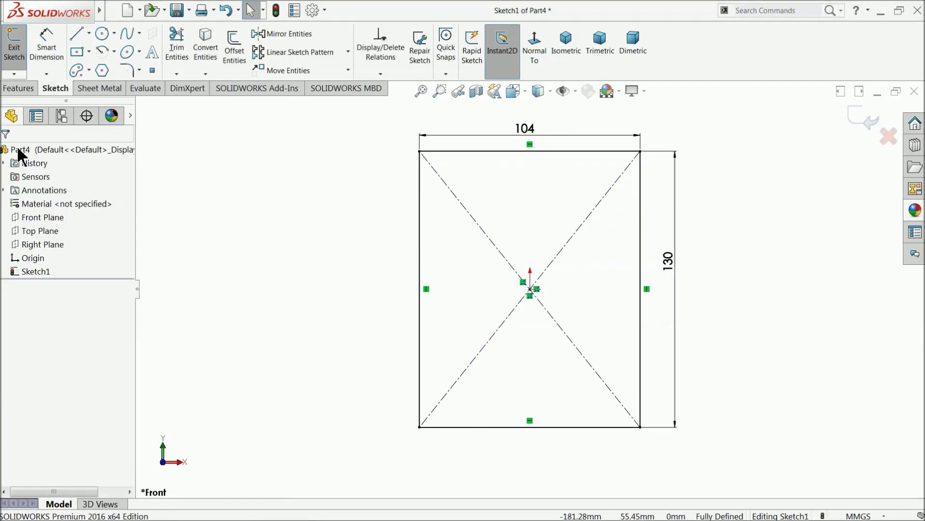
Offset the rectangle 10 mm outward to form the frame outline
click(237, 53)
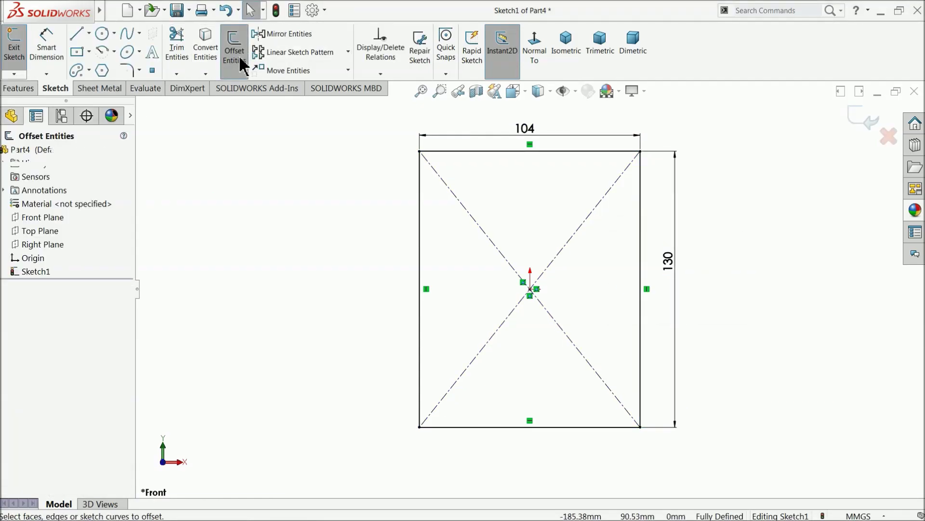
click(436, 151)
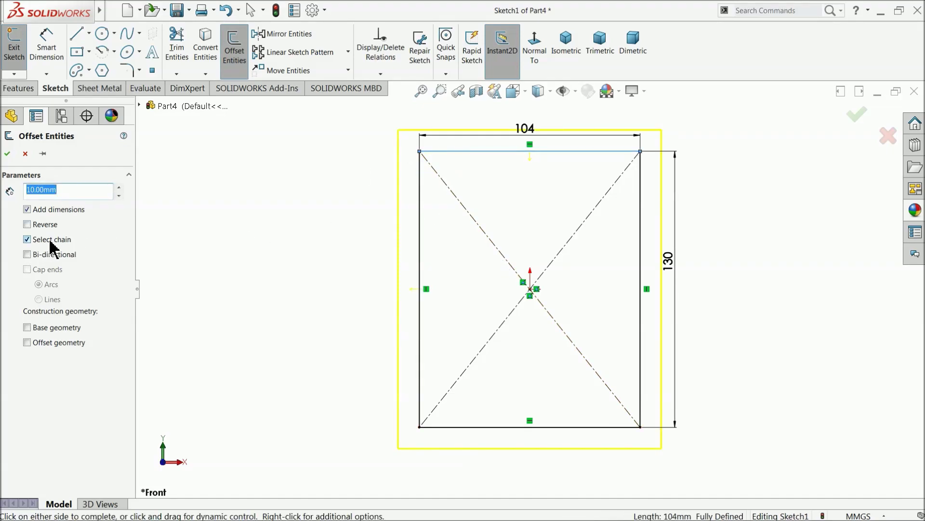
click(8, 154)
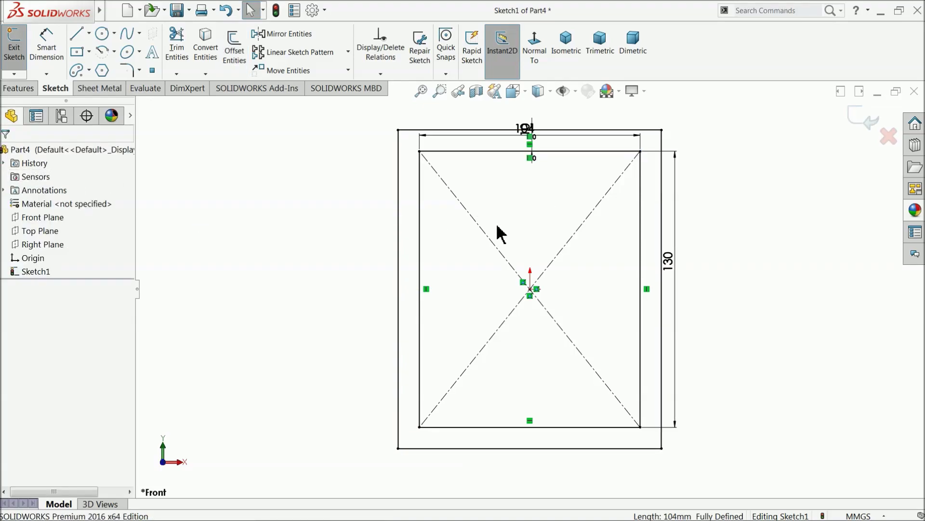
click(17, 89)
Extrude the frame sketch 29 mm blind into Boss-Extrude1
click(16, 59)
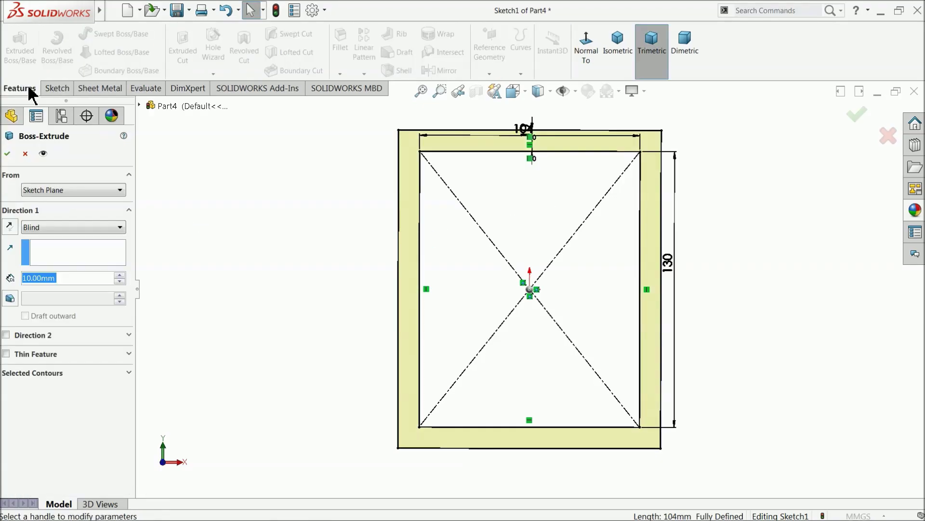
text(29)
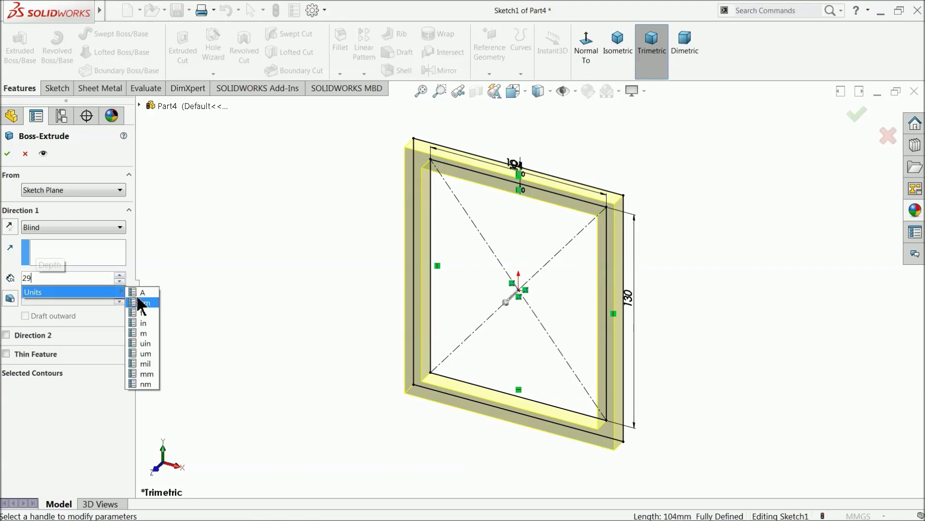
key(Return)
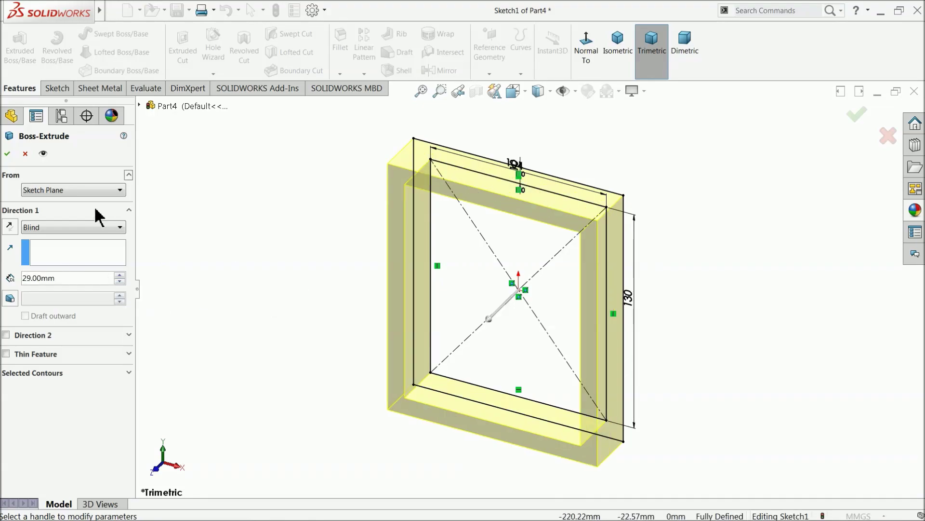
click(7, 153)
middle_drag(317, 275, 159, 283)
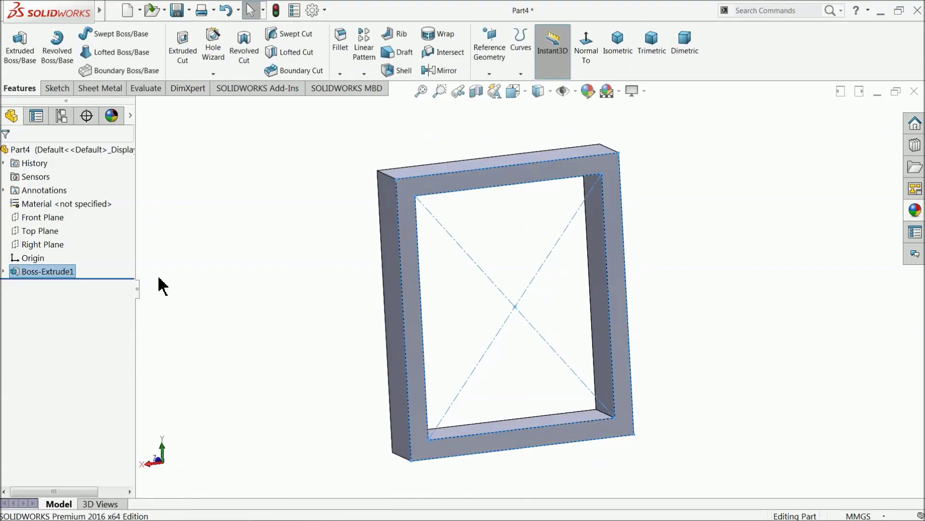
click(300, 277)
Sketch on the frame's front face and convert its edges into the sketch
click(418, 190)
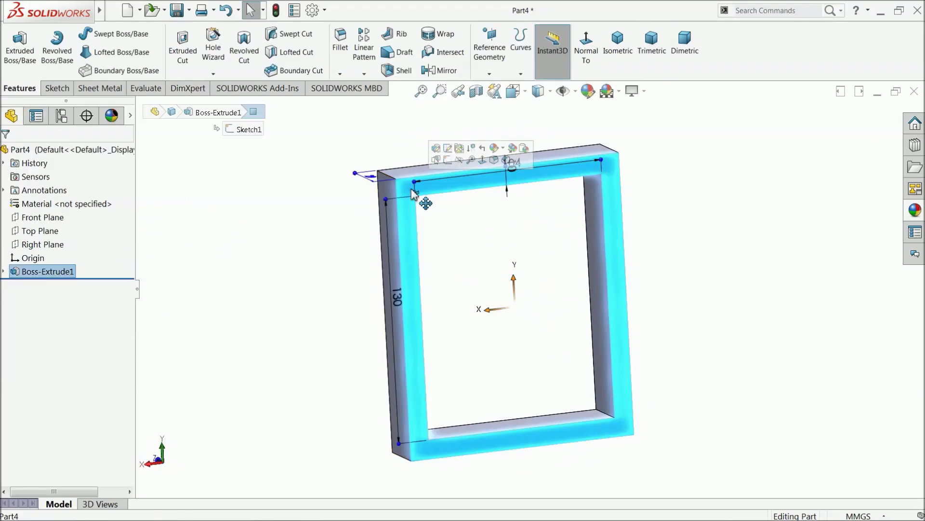
click(447, 167)
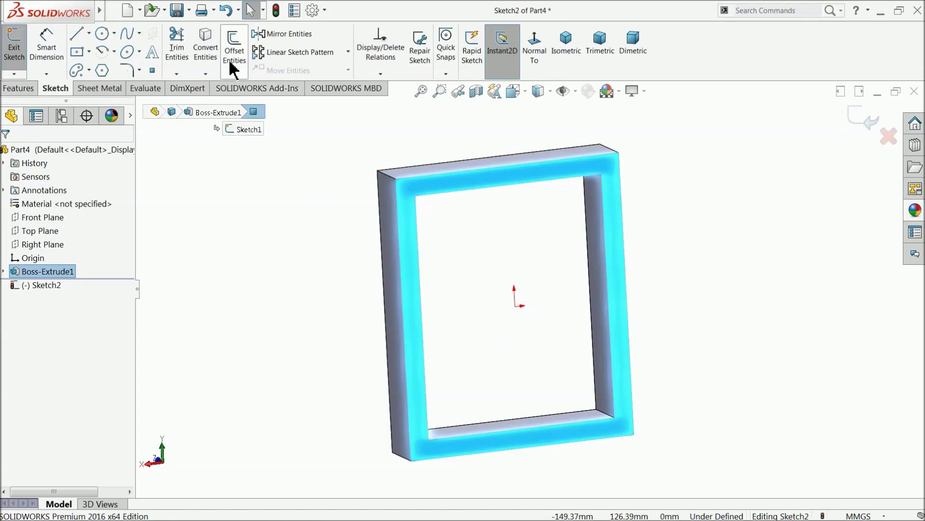
click(206, 57)
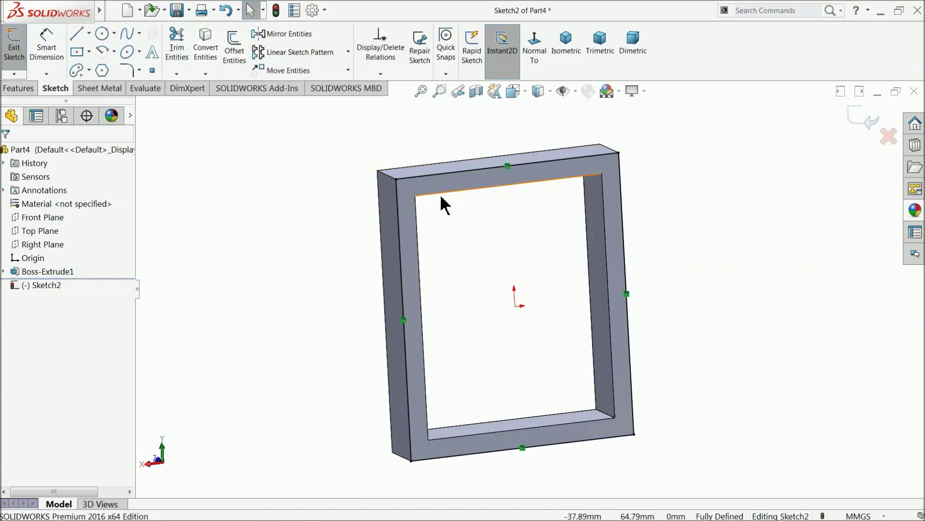
Extrude the converted outline 10 mm as Boss-Extrude2, capping the frame
click(18, 88)
click(20, 46)
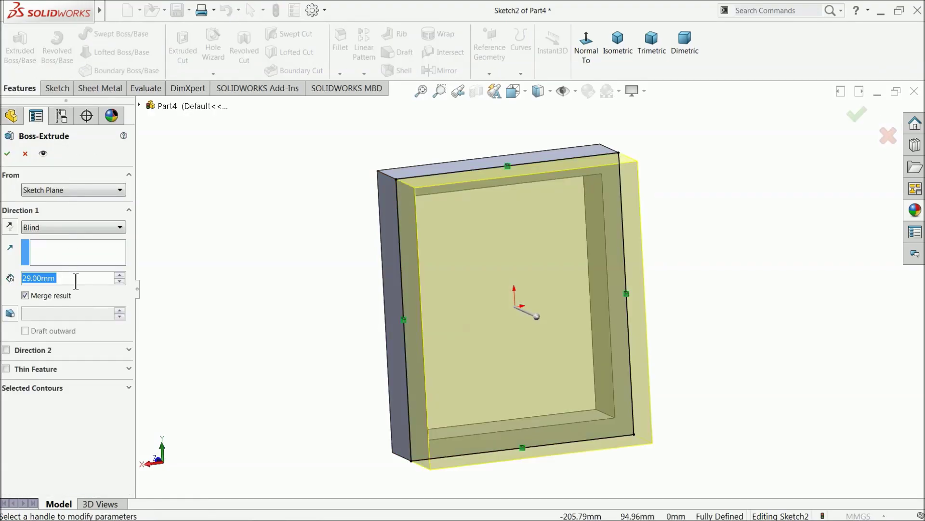
text(10)
key(Return)
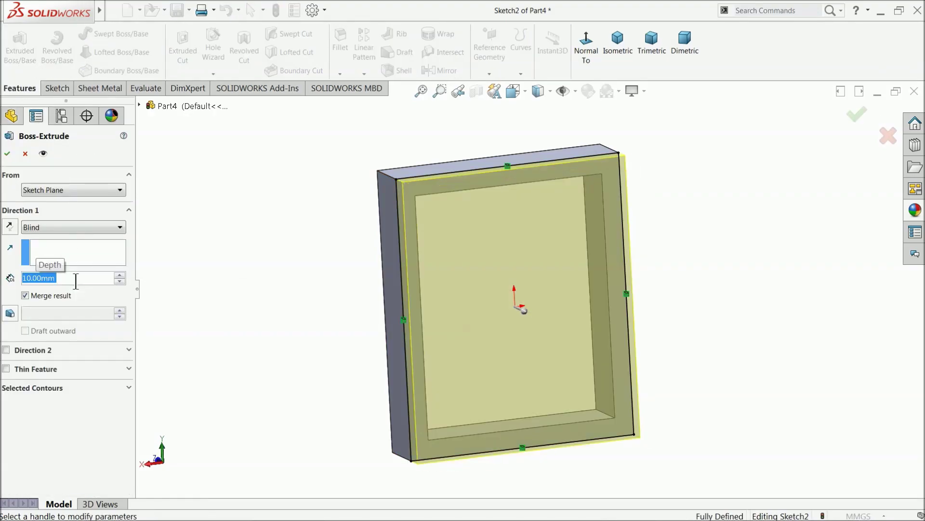
click(7, 153)
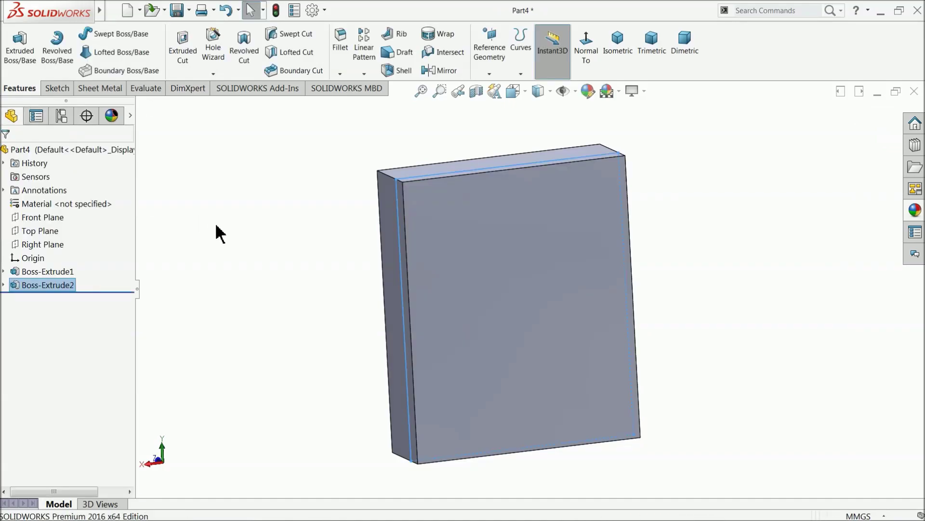
middle_drag(216, 233, 219, 260)
Turn on perspective view and start Sketch3 on the block's front face, viewed normal
click(644, 91)
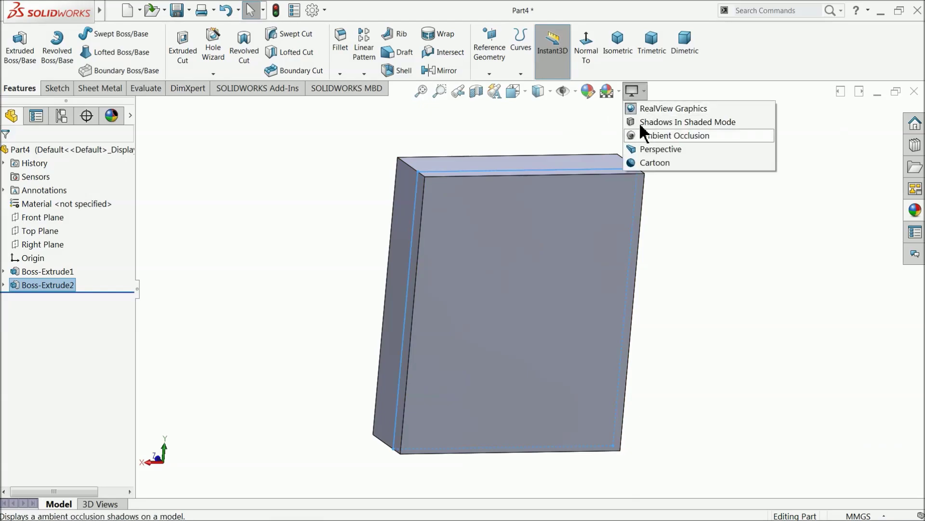
click(637, 151)
middle_drag(488, 233, 477, 329)
click(476, 329)
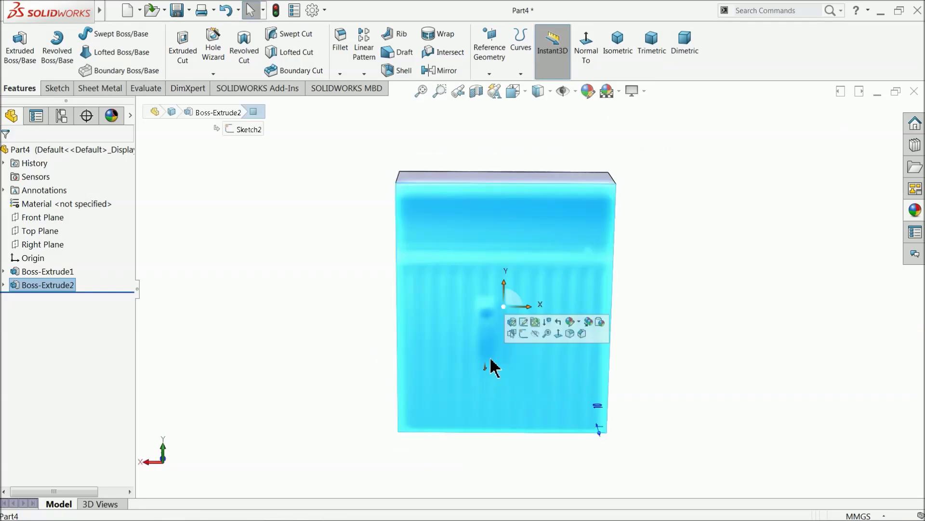
click(527, 332)
click(538, 53)
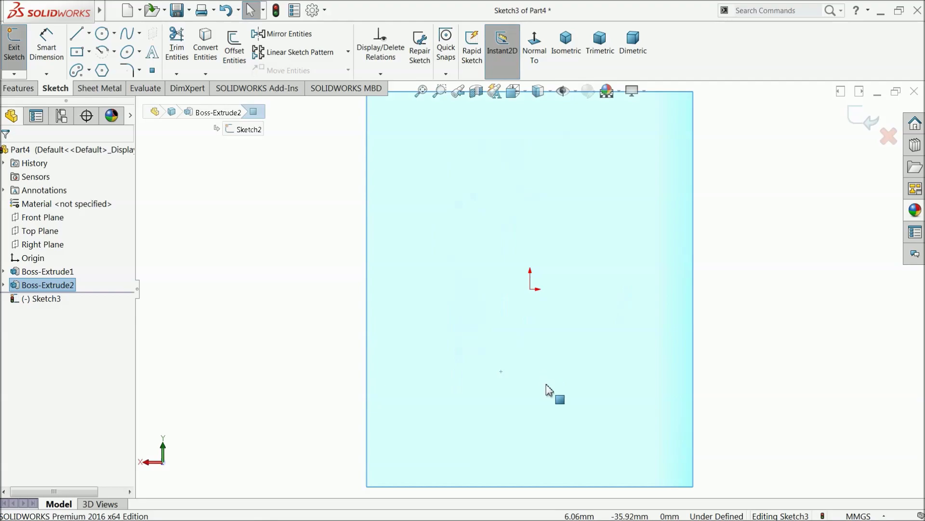
Draw a circle on the face and dimension it to Ø30
click(102, 34)
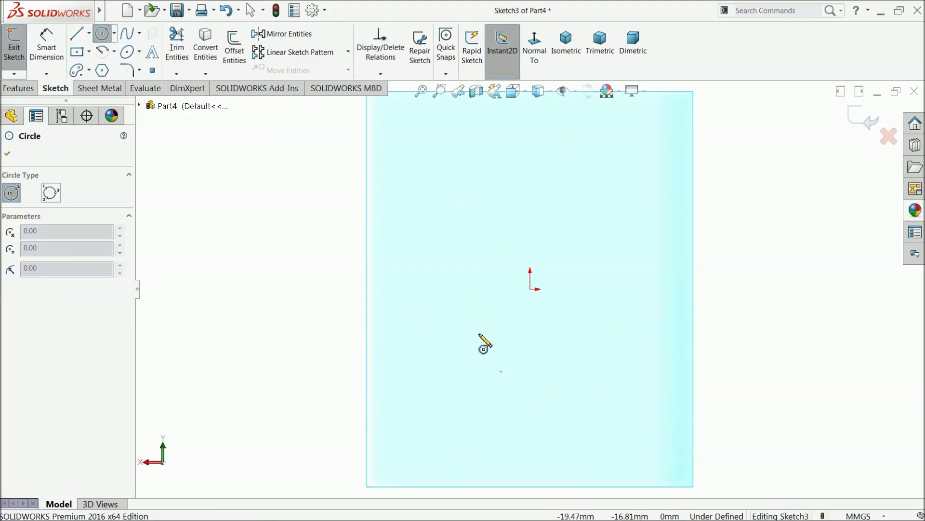
mouse_move(484, 342)
mouse_down()
mouse_move(500, 334)
mouse_move(511, 294)
mouse_up()
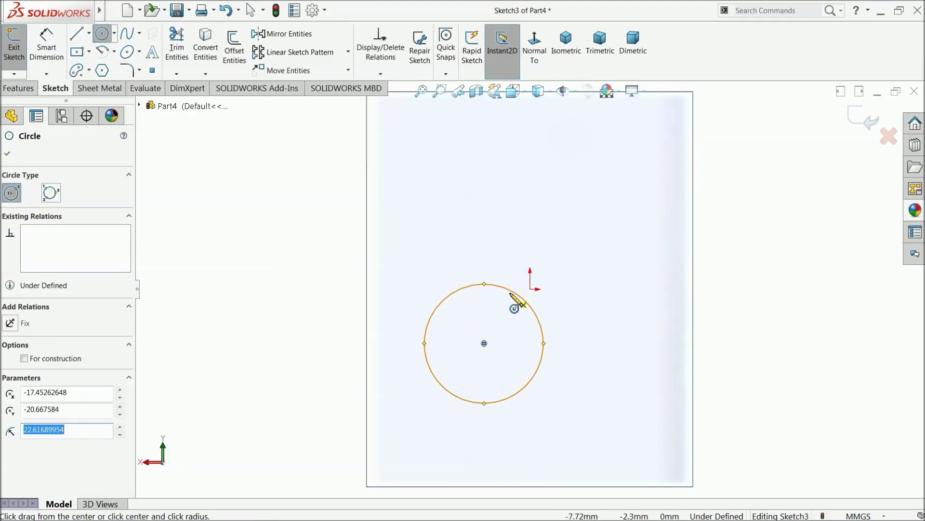
click(51, 62)
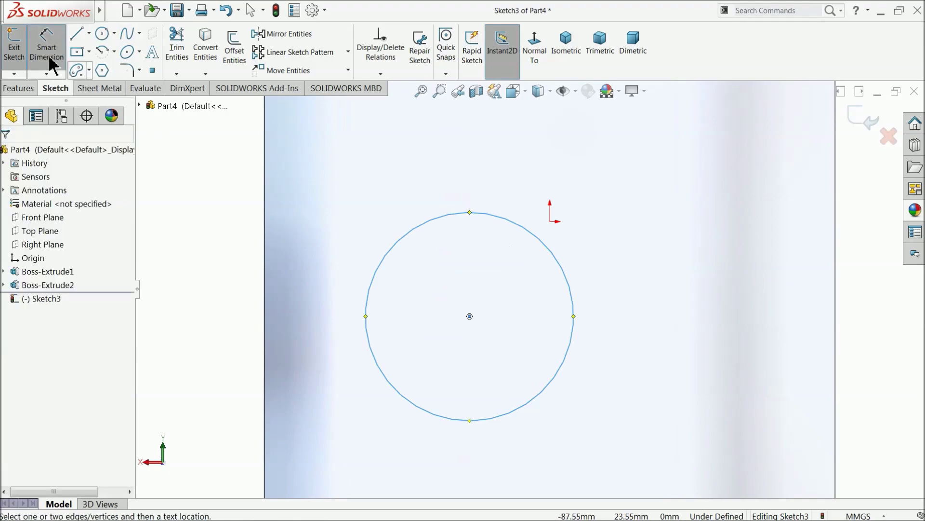
click(573, 302)
click(600, 316)
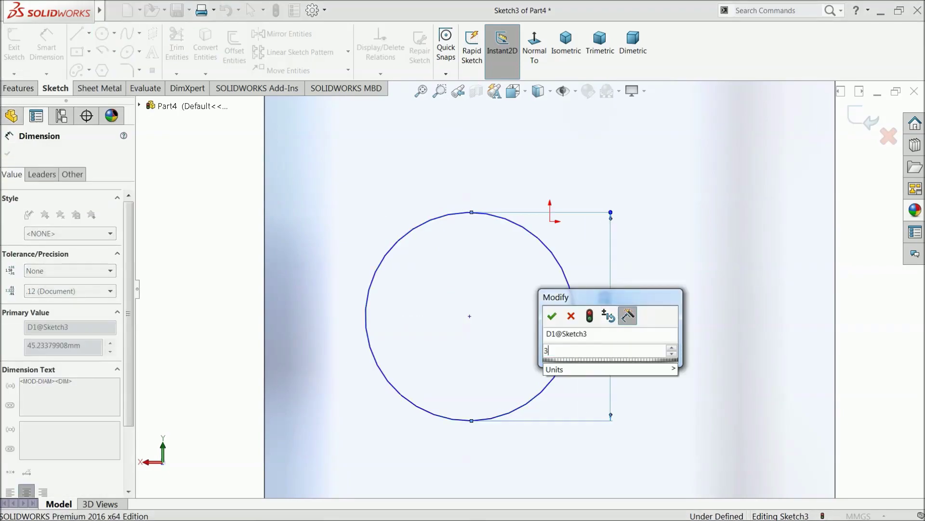
key(Return)
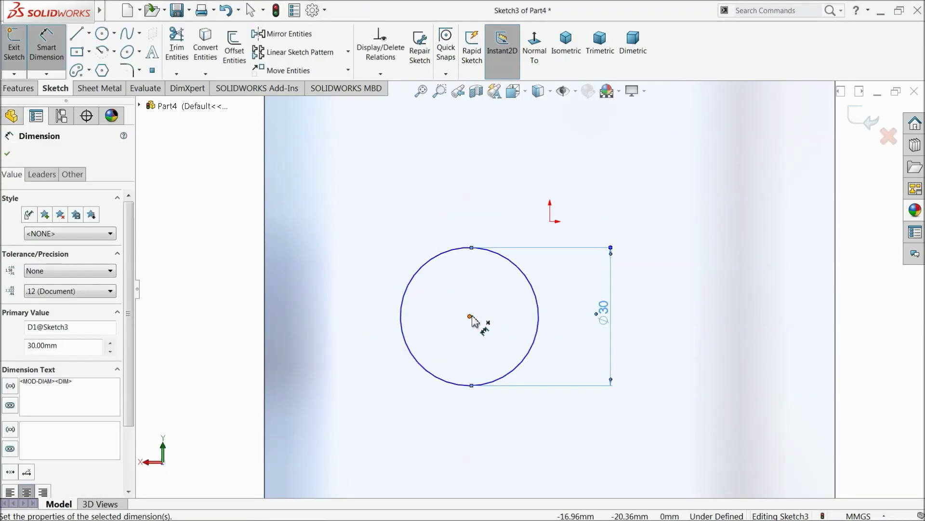
Locate the circle 57.344 mm from the left edge and 58.976 mm from the bottom edge
click(470, 317)
click(268, 299)
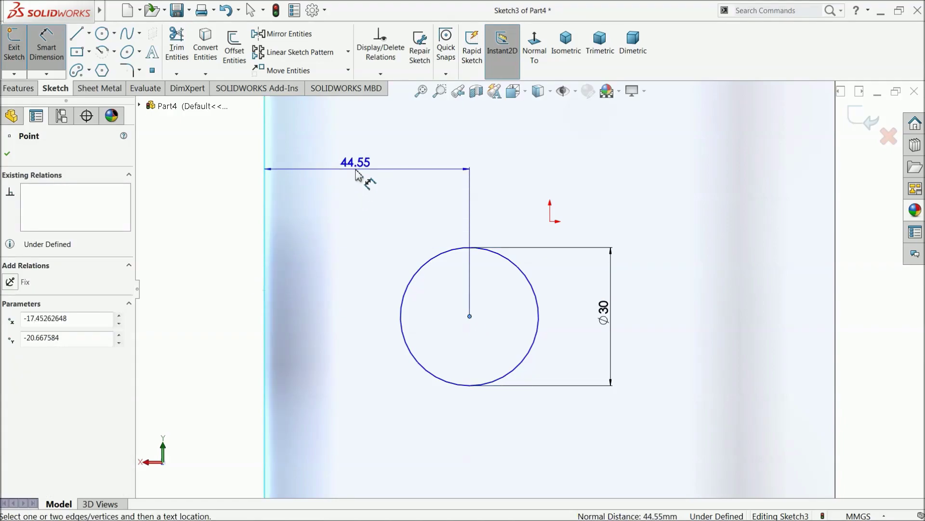
click(356, 174)
text(57)
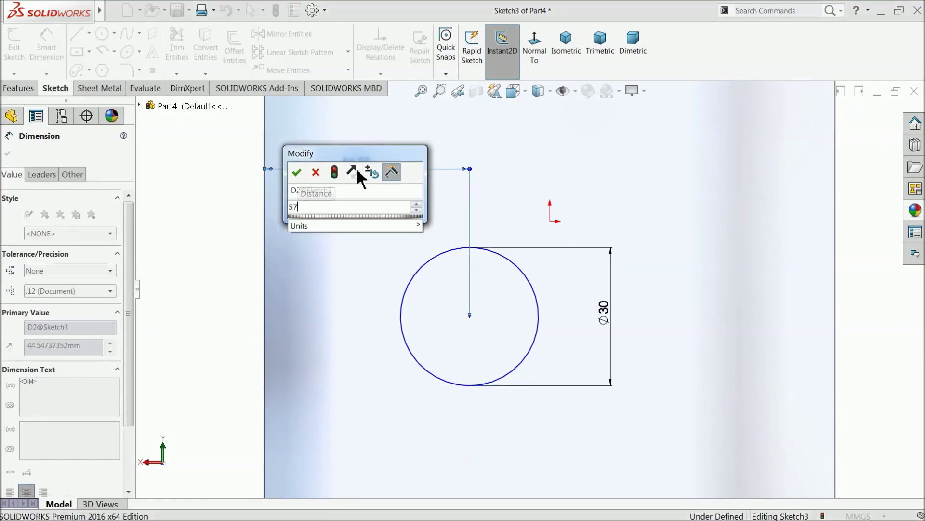
text(.344)
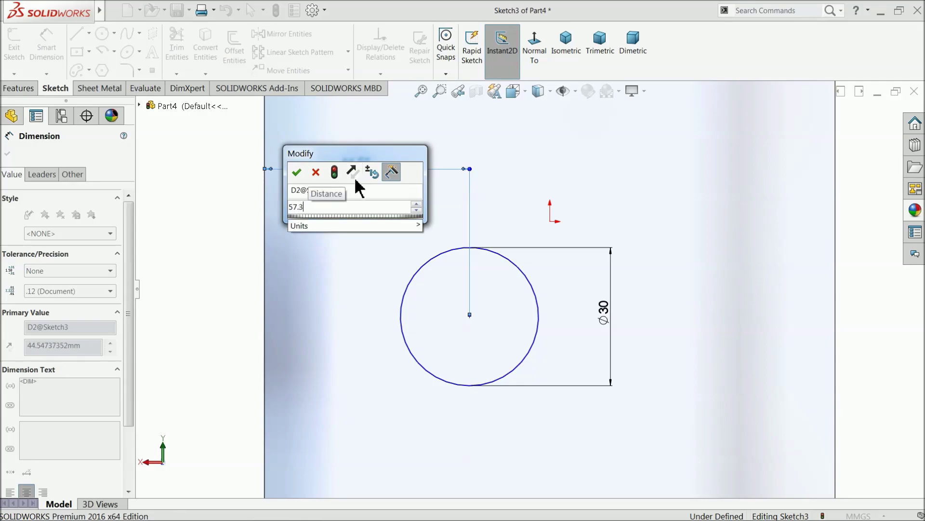
click(297, 172)
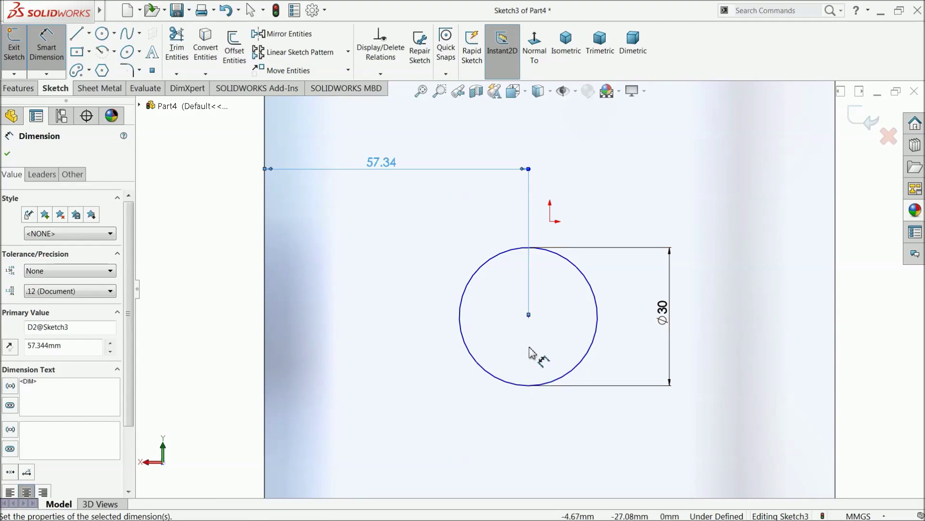
scroll(531, 368, up, 3)
click(631, 311)
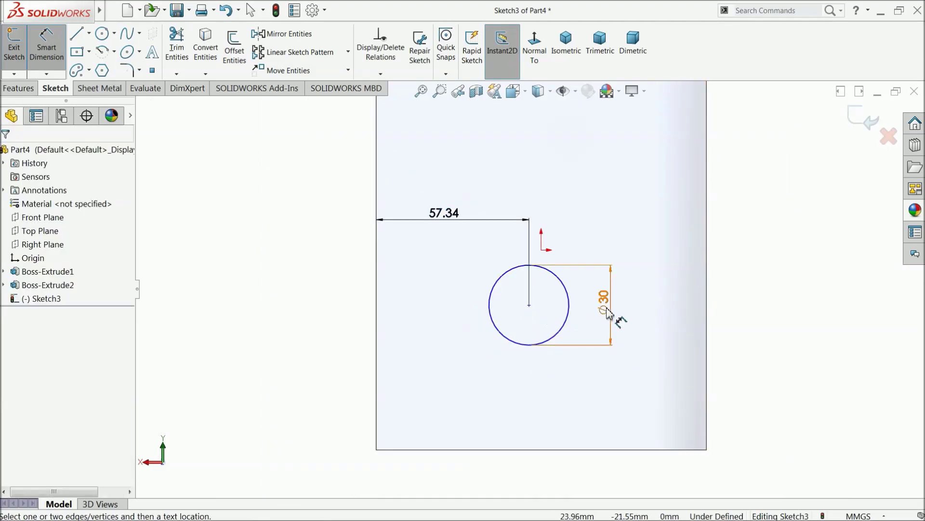
click(530, 306)
click(541, 451)
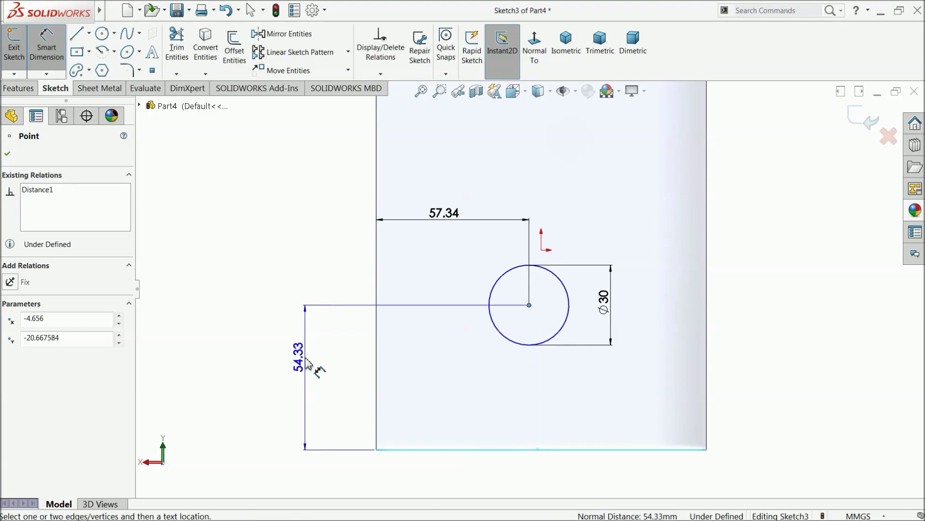
click(314, 367)
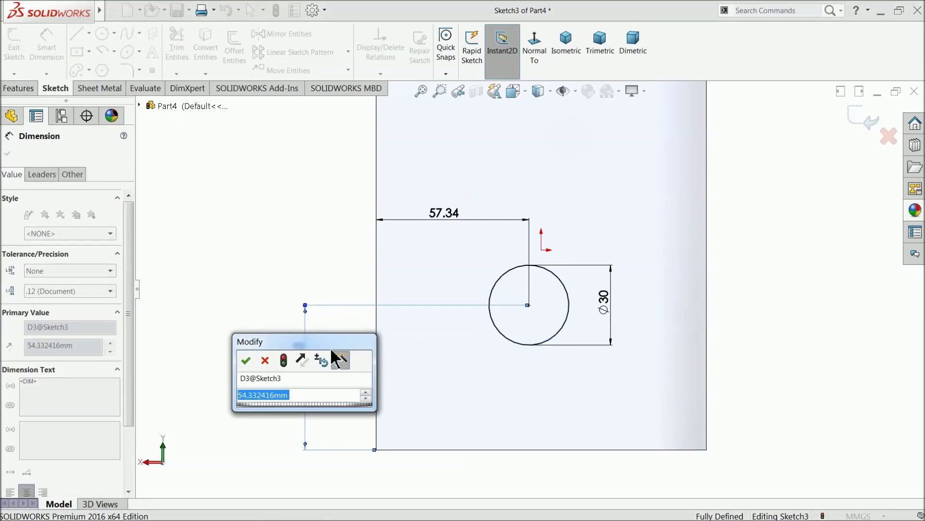
text(58.976)
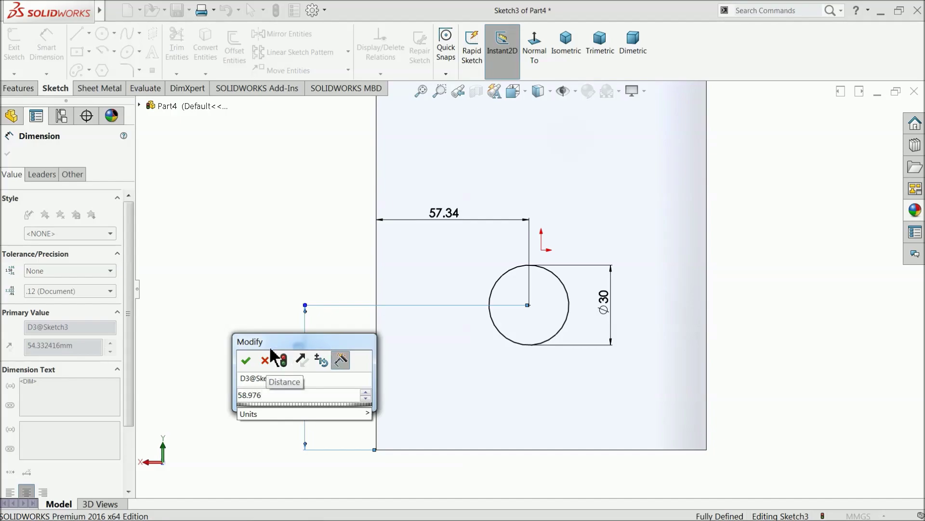
click(246, 361)
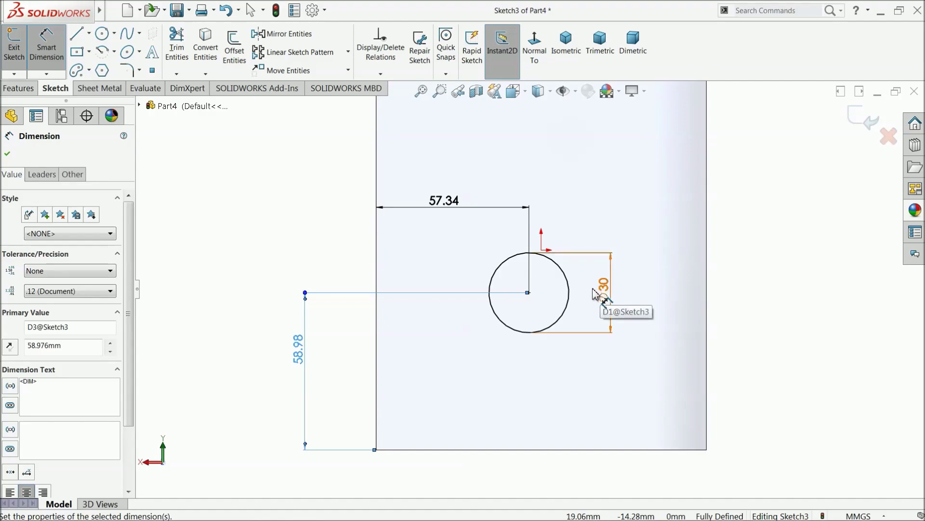
Draw a concentric construction circle and a small circle centred at its top
click(102, 33)
scroll(539, 305, down, 3)
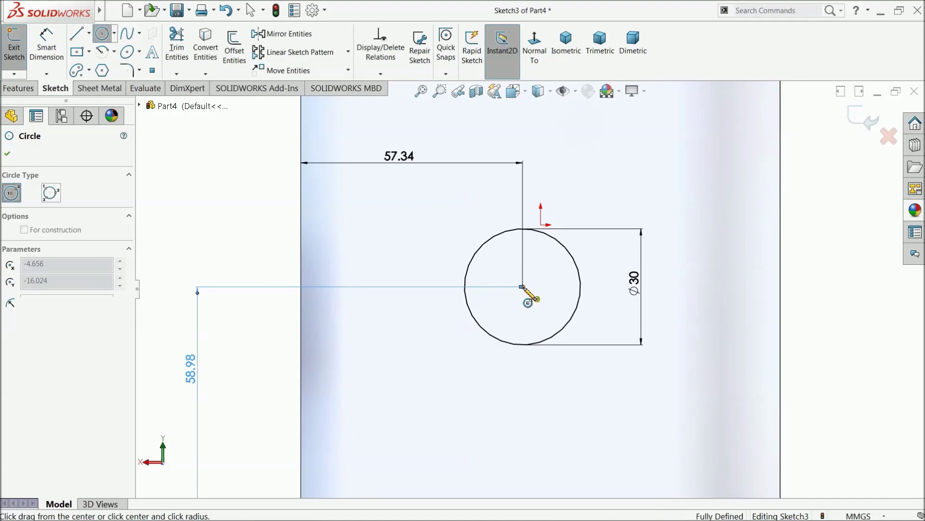
click(523, 287)
click(463, 227)
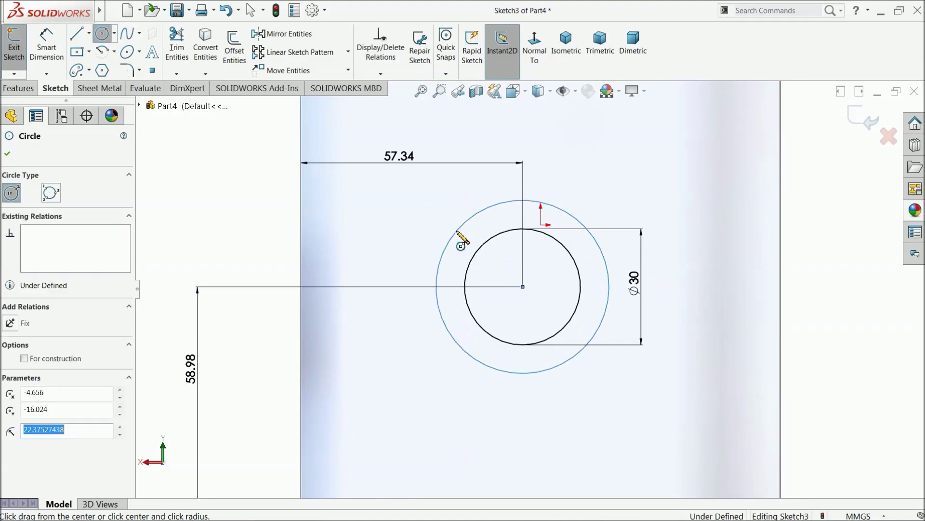
click(52, 360)
click(8, 154)
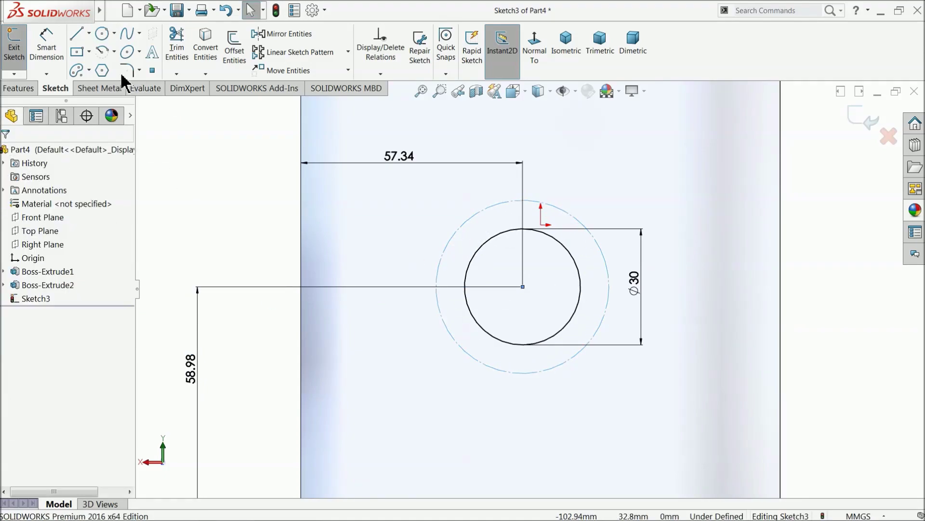
click(106, 45)
scroll(516, 200, up, 3)
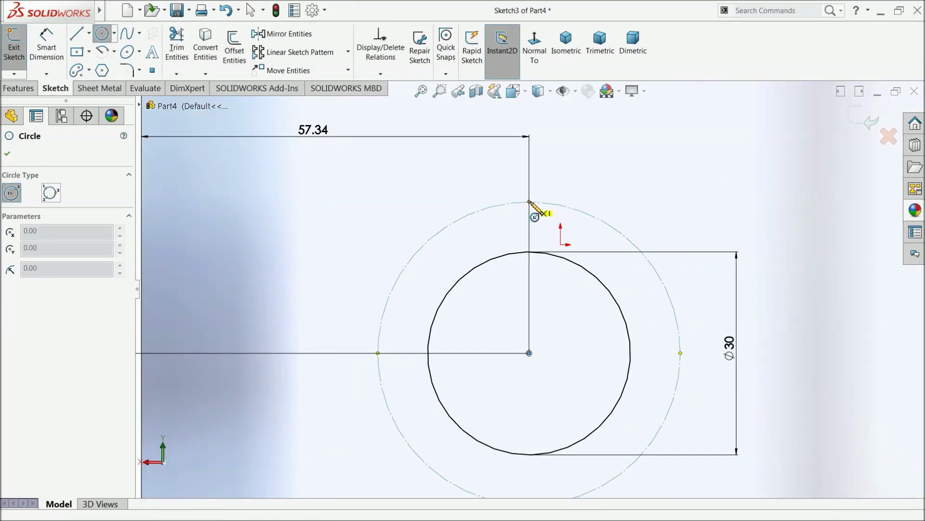
click(529, 202)
click(547, 193)
Dimension the construction circle to Ø36 and the small circle to Ø5
click(46, 43)
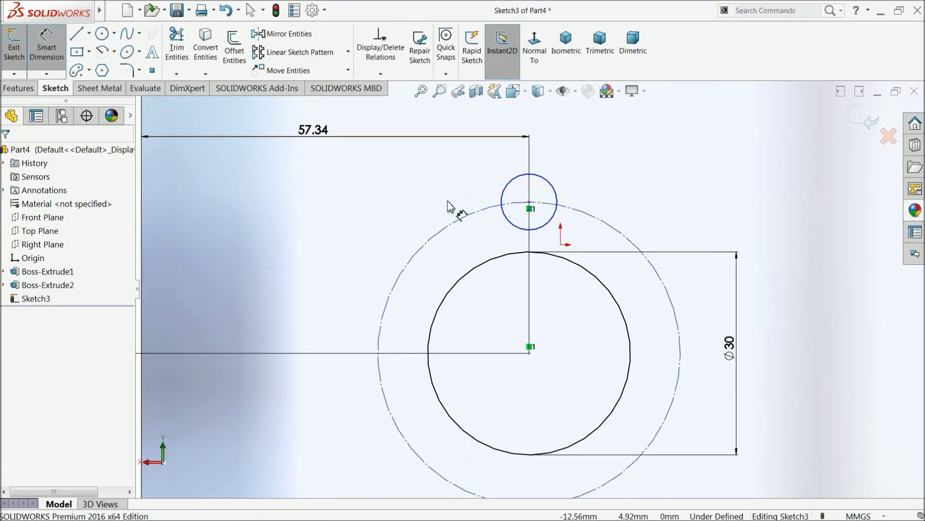
click(473, 218)
click(330, 248)
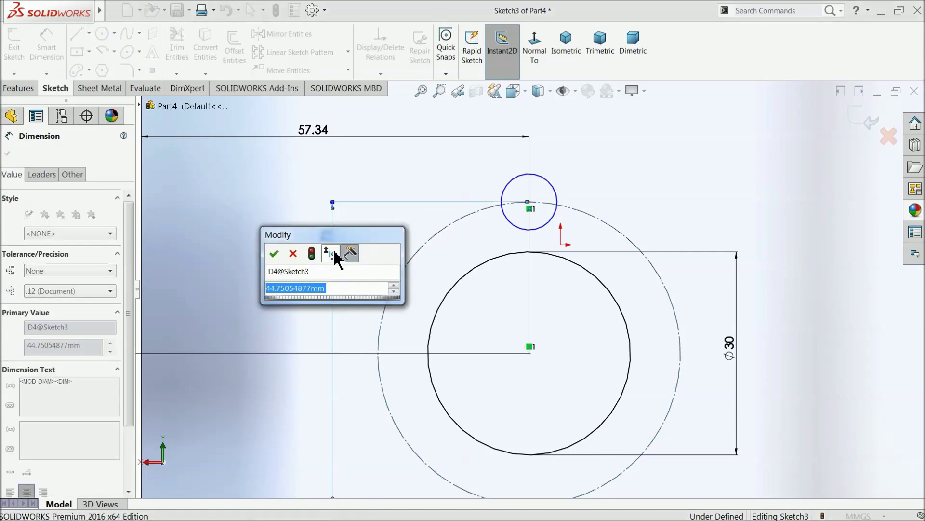
text(36)
click(274, 253)
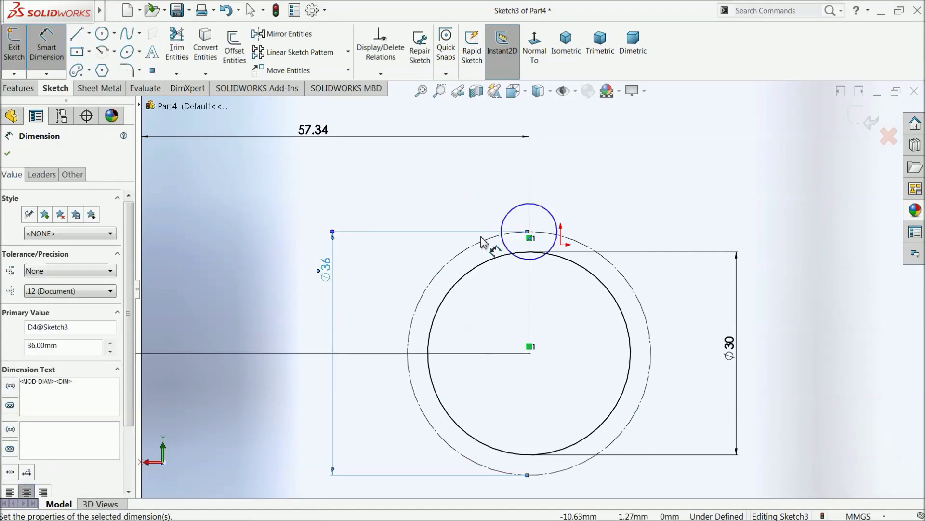
click(548, 213)
click(557, 186)
text(5)
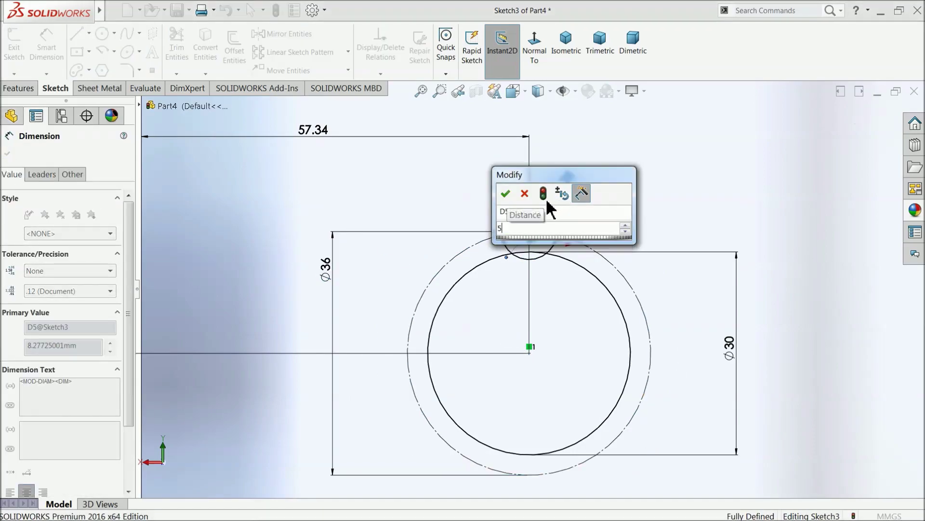
key(Return)
Start a circular sketch pattern with the Ø5 circle as the entity to pattern
click(7, 154)
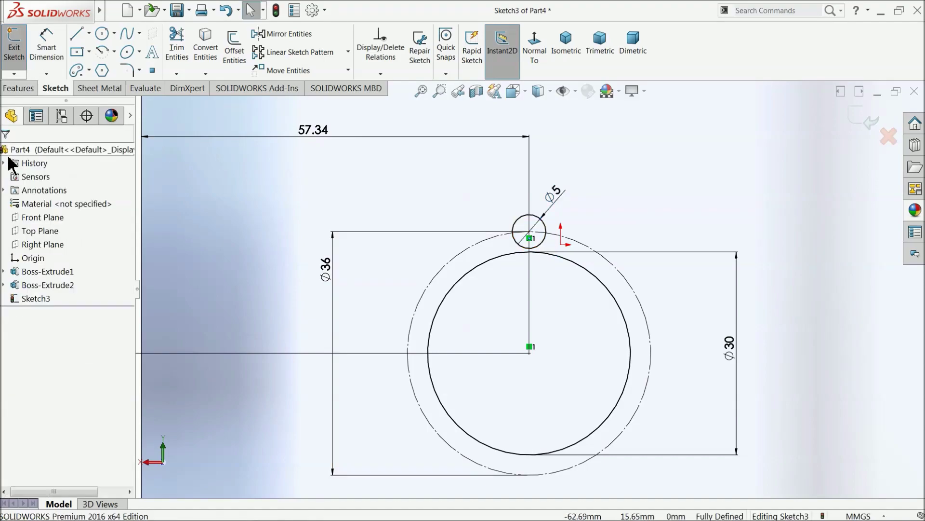
click(348, 52)
click(308, 82)
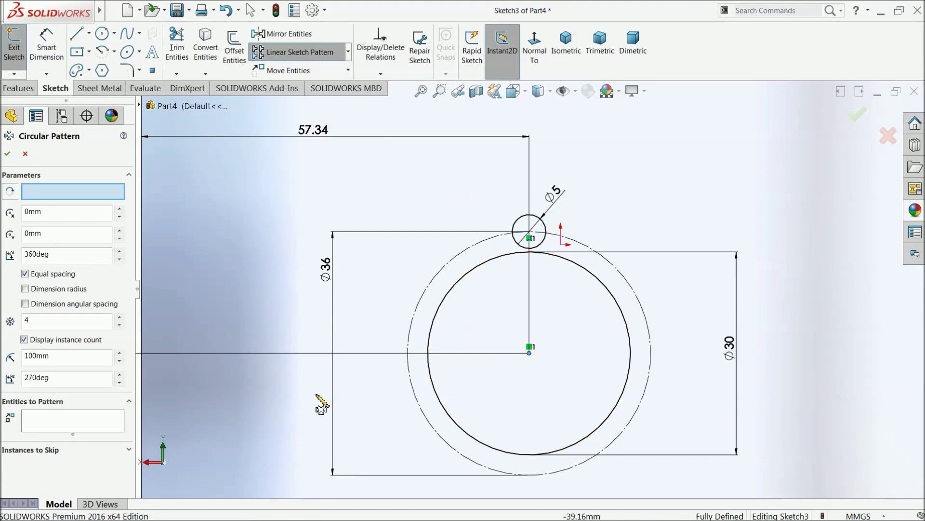
click(66, 427)
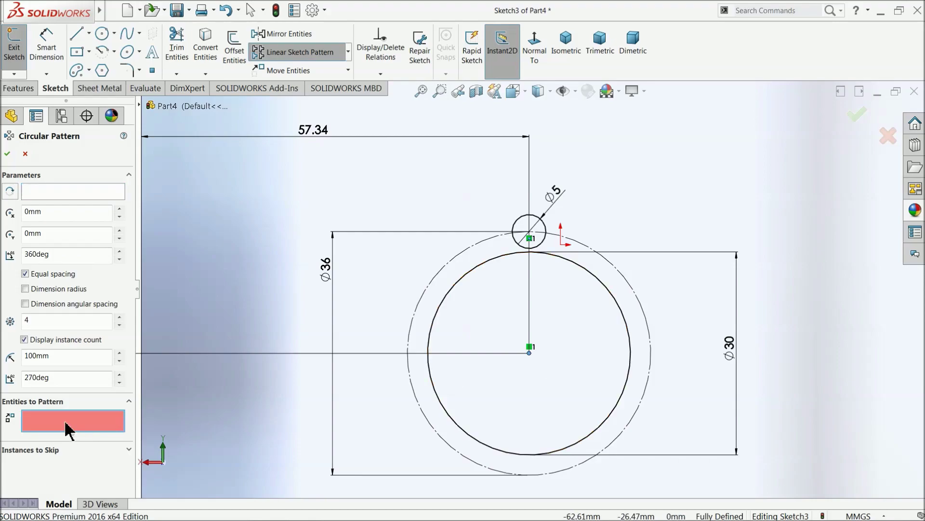
click(541, 244)
scroll(563, 253, up, 2)
scroll(563, 253, down, 3)
scroll(563, 253, down, 3)
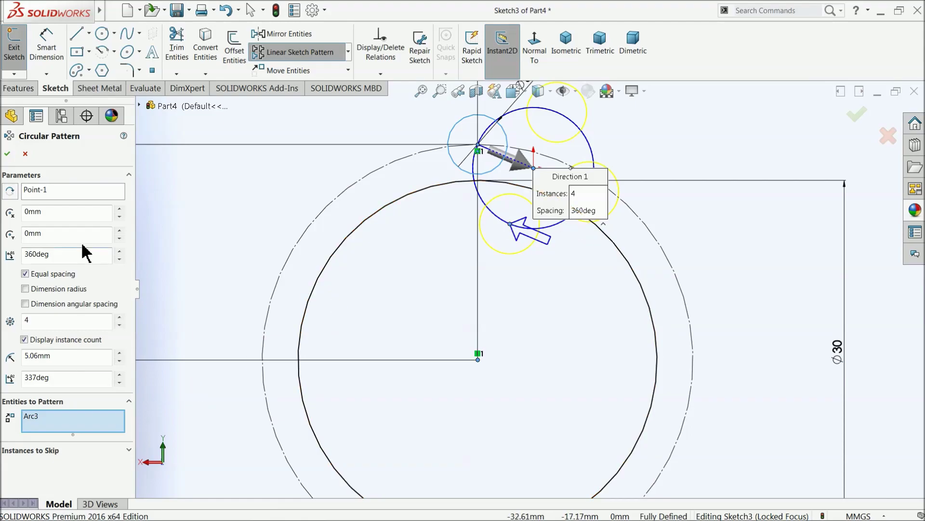
Centre the pattern on the sketch origin with 6 instances and accept it
right_click(50, 197)
click(77, 212)
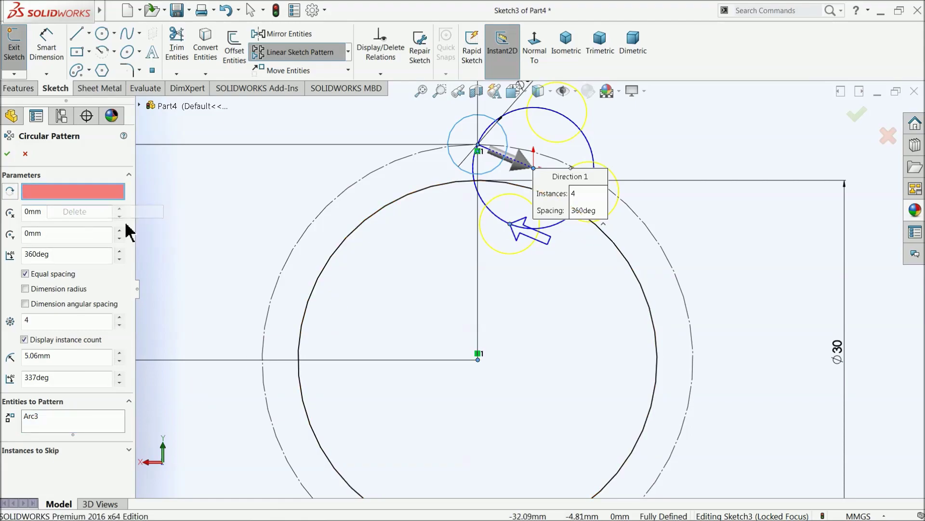
click(478, 360)
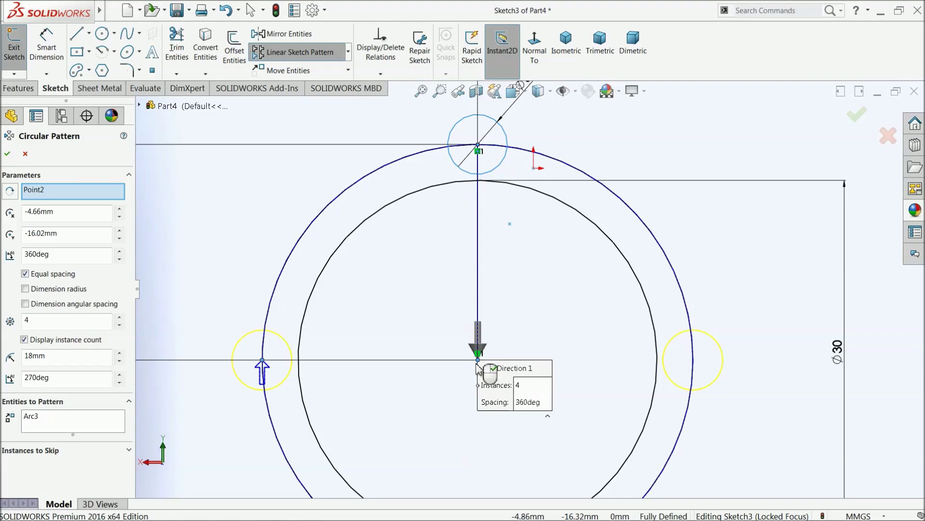
scroll(478, 366, up, 2)
scroll(500, 320, down, 1)
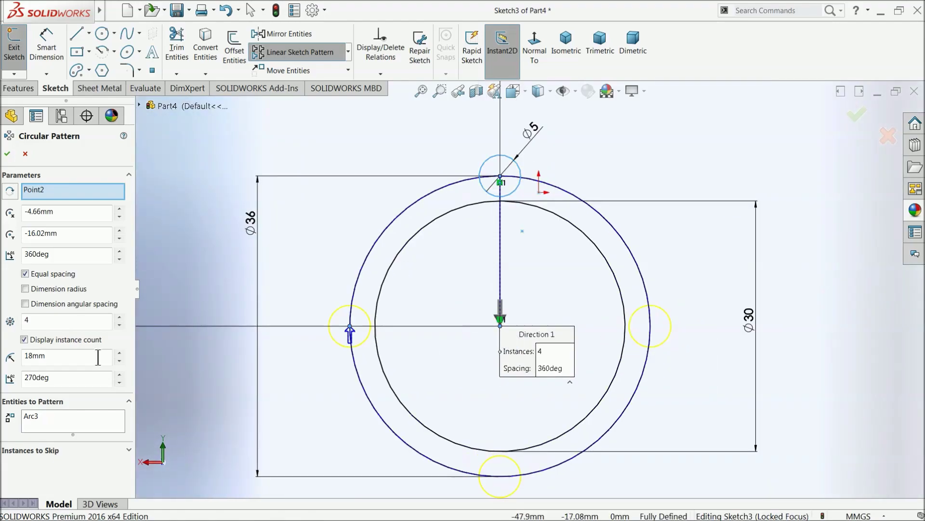
click(119, 317)
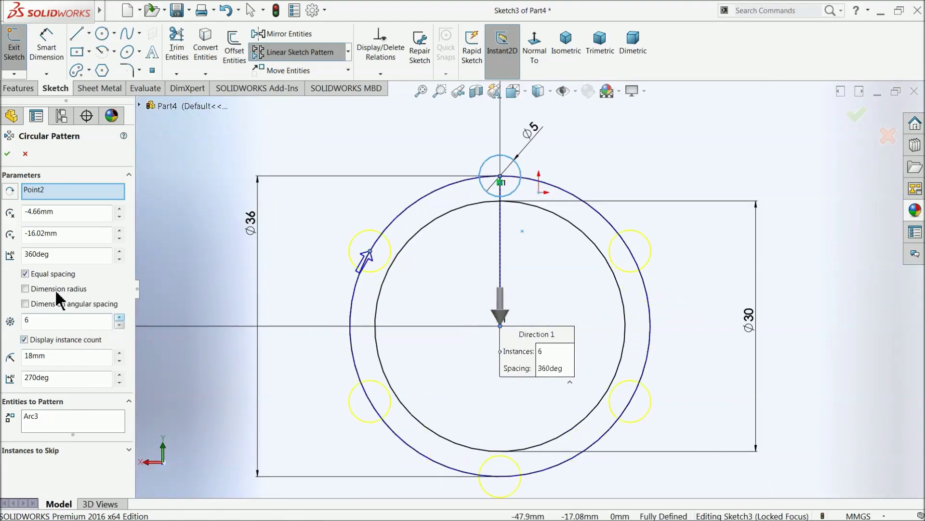
click(7, 154)
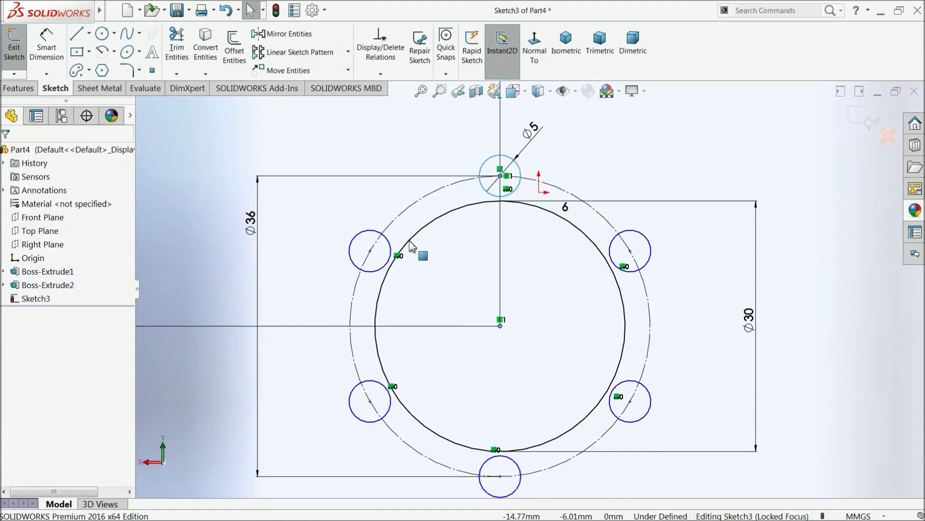
click(381, 74)
Fully define Sketch3 by calculating its missing relations, then fit the view
click(403, 114)
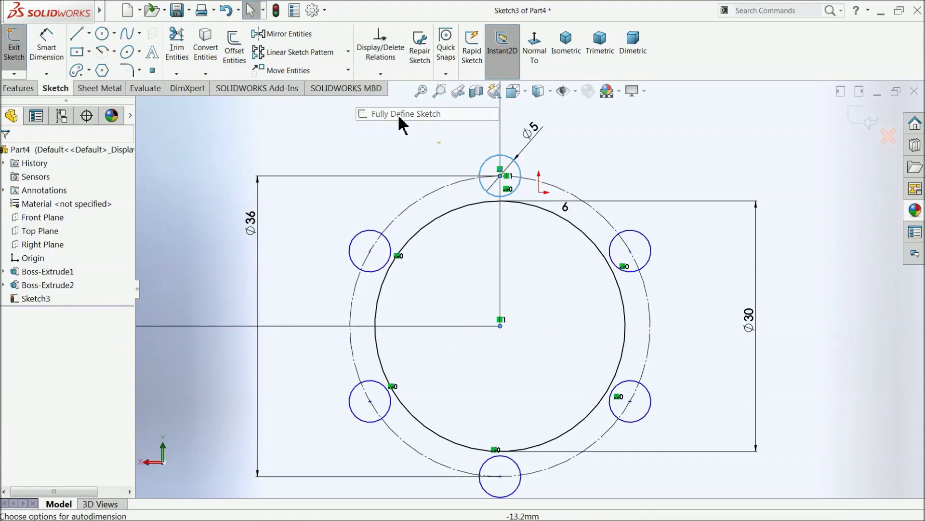
click(55, 224)
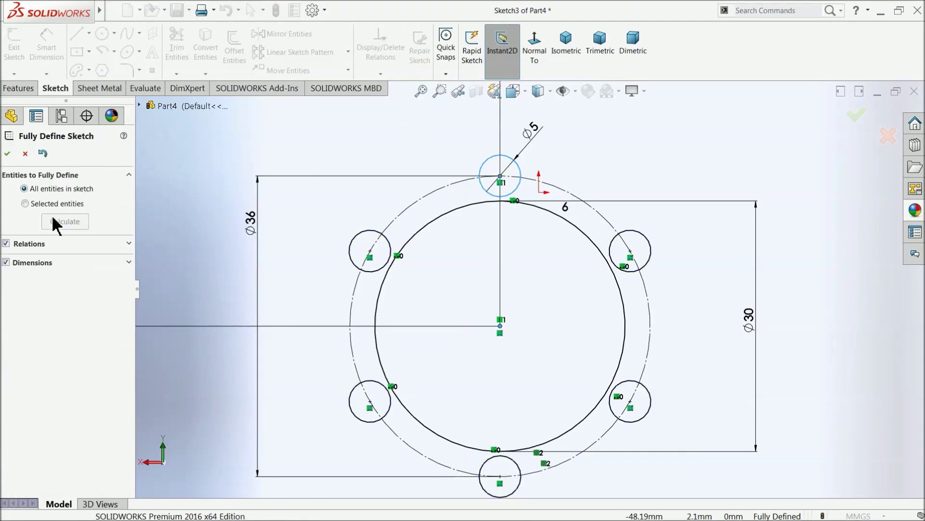
click(9, 153)
key(f)
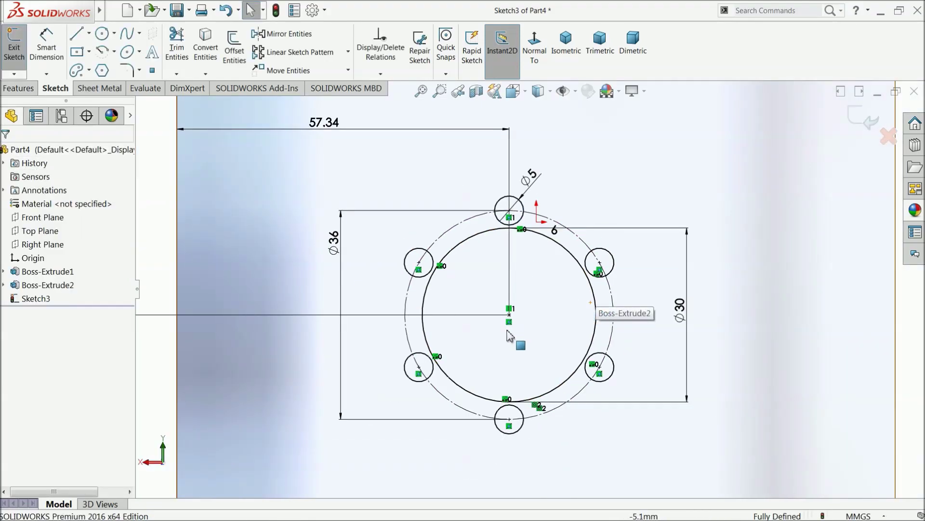
click(19, 88)
Extrude-cut the Ø30 bore and six Ø5 holes Through All, then orbit to view them
click(188, 54)
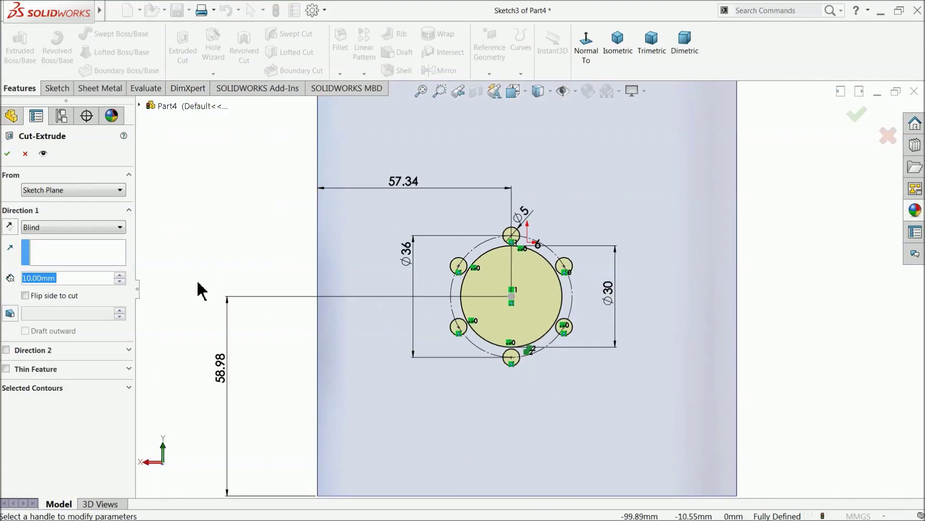
click(47, 232)
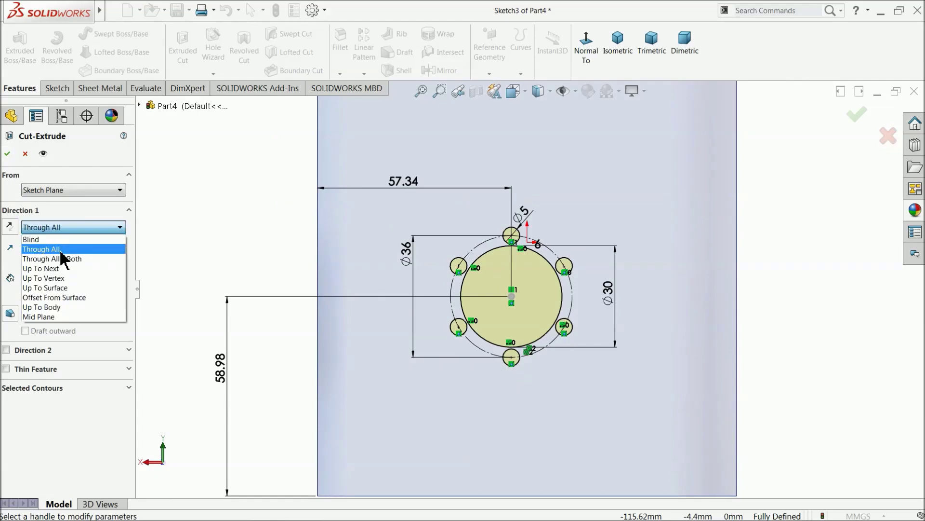
click(53, 250)
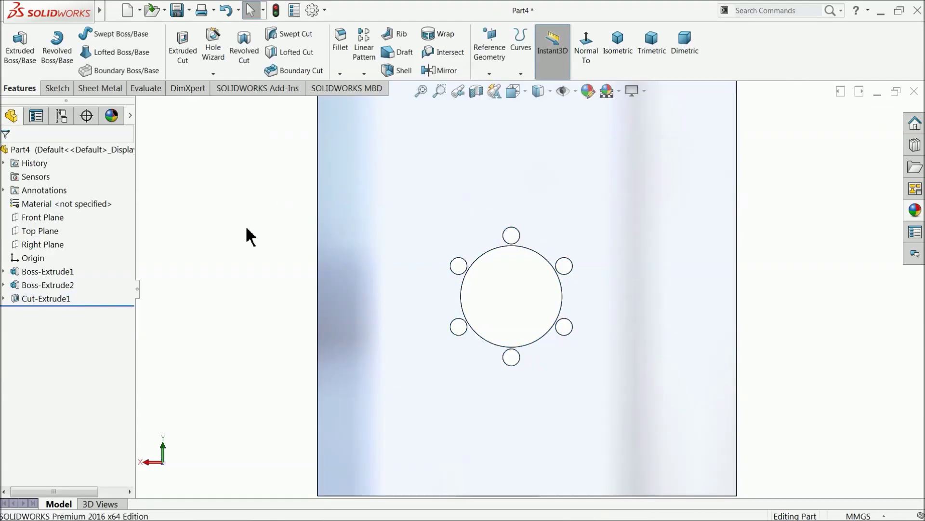
middle_drag(246, 233, 469, 294)
scroll(334, 292, down, 3)
middle_drag(464, 234, 453, 233)
scroll(453, 233, up, 2)
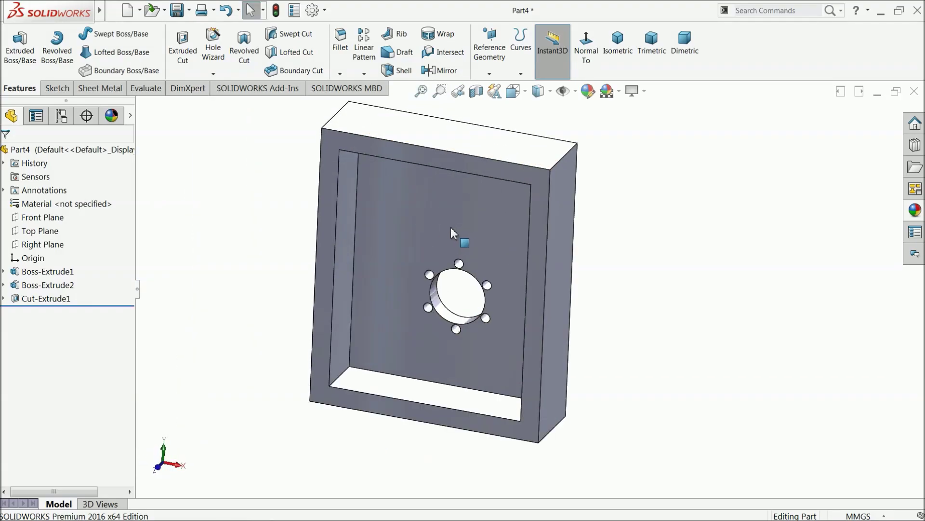
Apply the cast iron appearance to Part4 and turn on perspective view
click(62, 150)
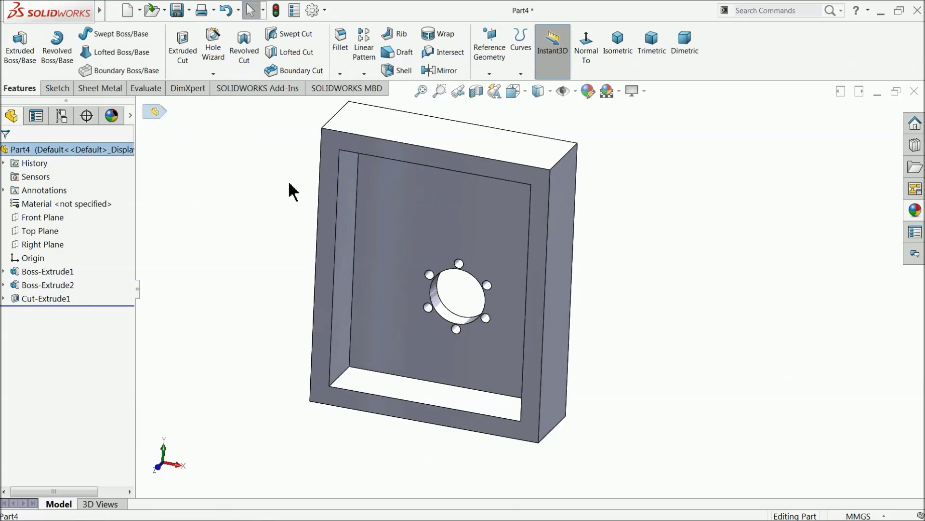
click(914, 212)
scroll(806, 144, up, 3)
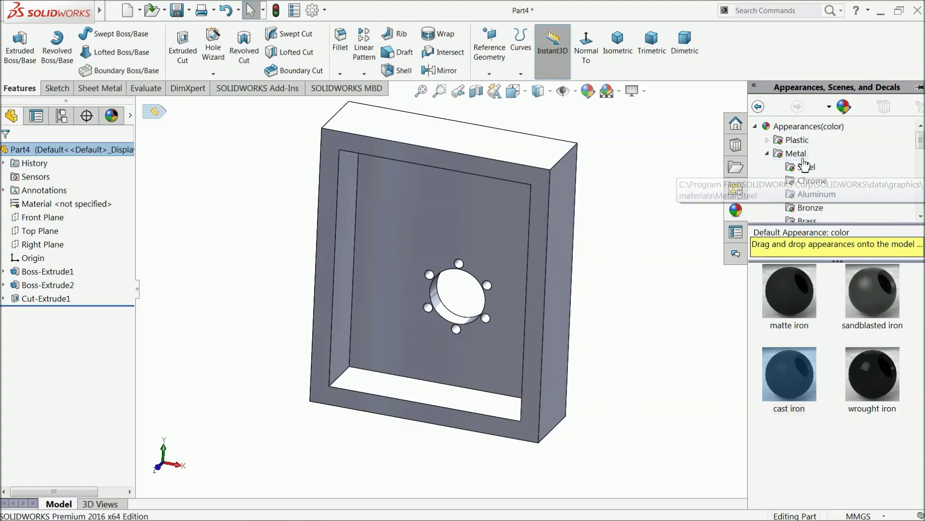
scroll(804, 165, down, 2)
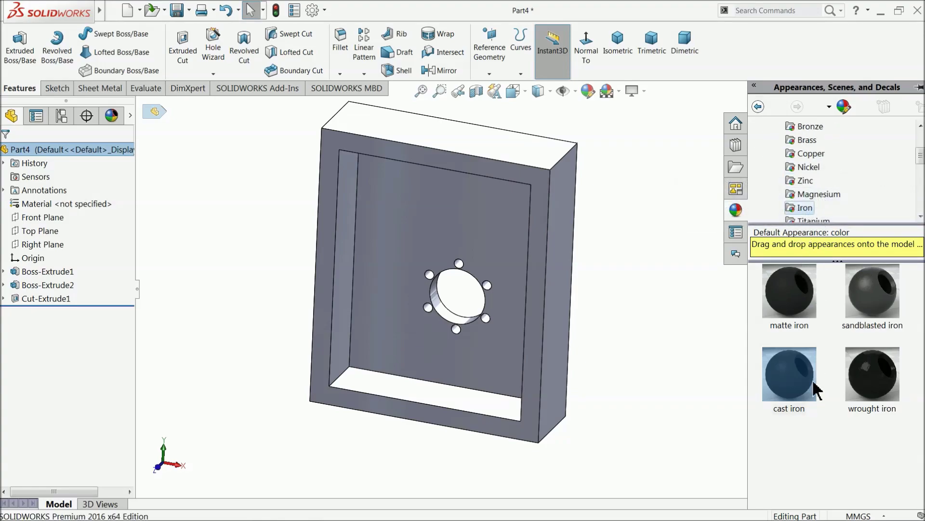
double_click(789, 374)
middle_drag(624, 363, 618, 340)
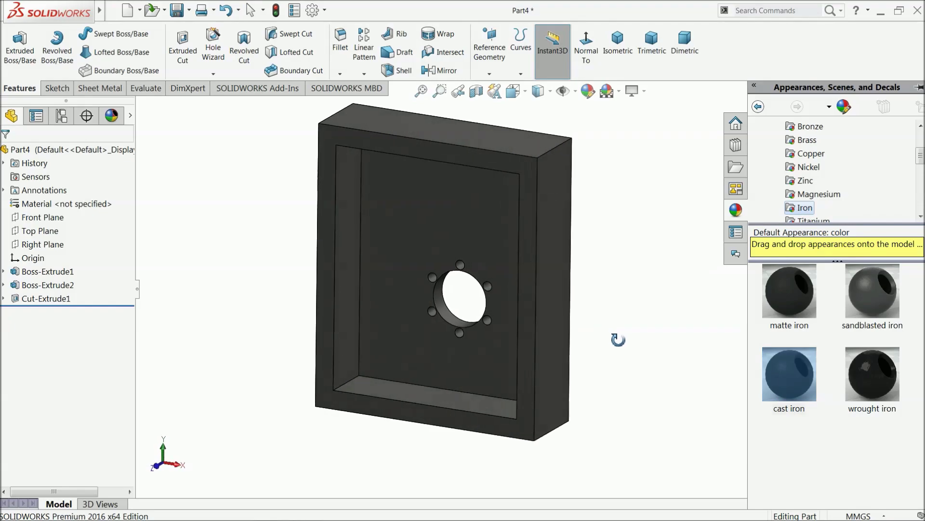
key(Escape)
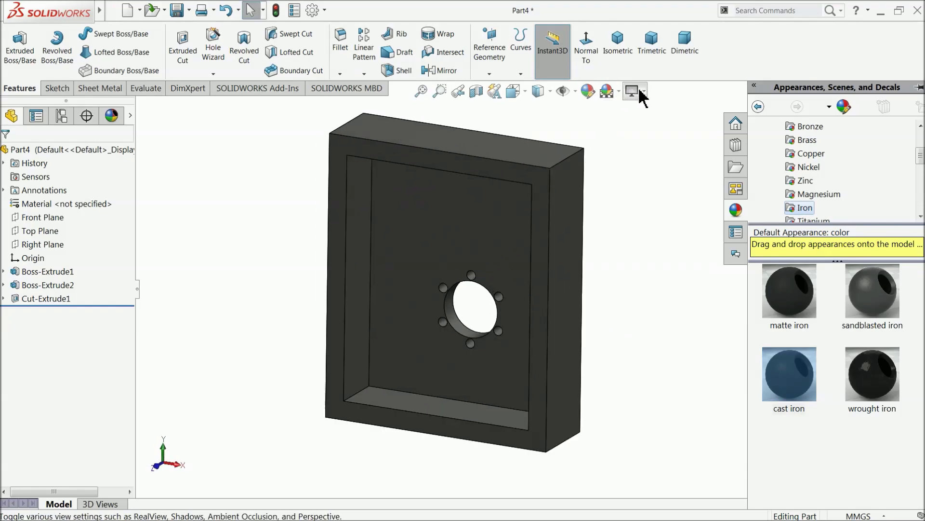
click(643, 92)
click(655, 150)
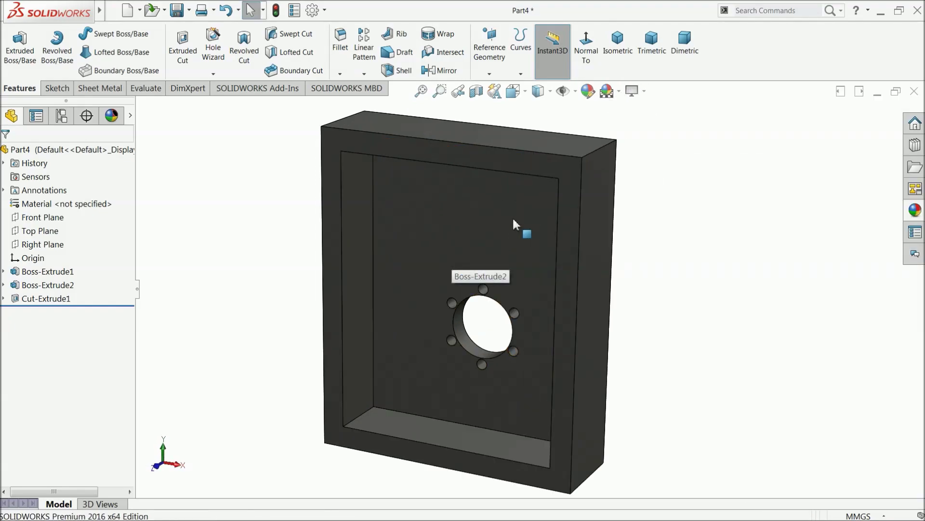
Adjust the grey shade of the cast iron appearance and accept it
click(587, 91)
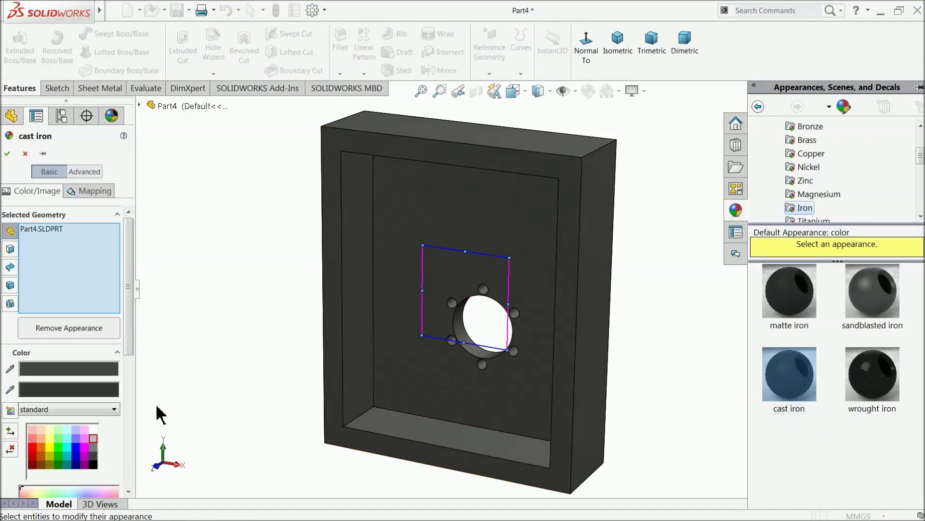
click(94, 446)
click(93, 438)
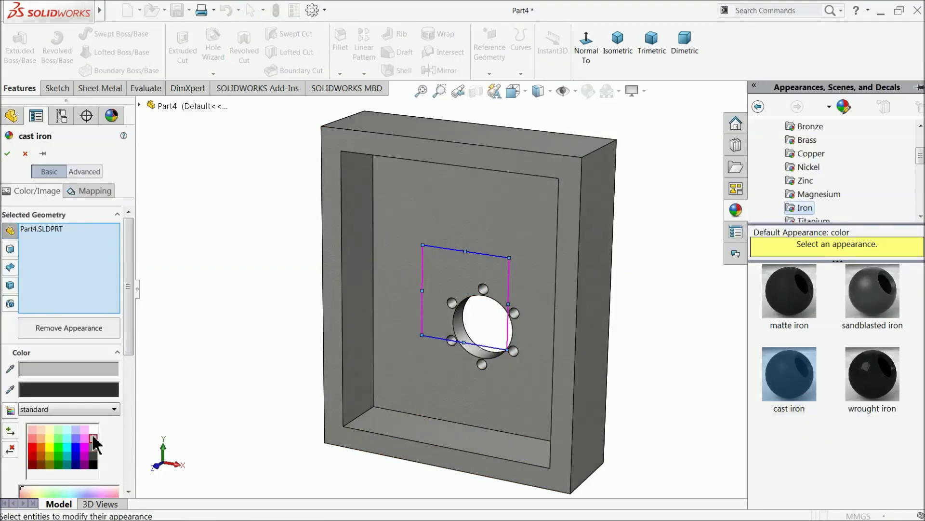
click(94, 447)
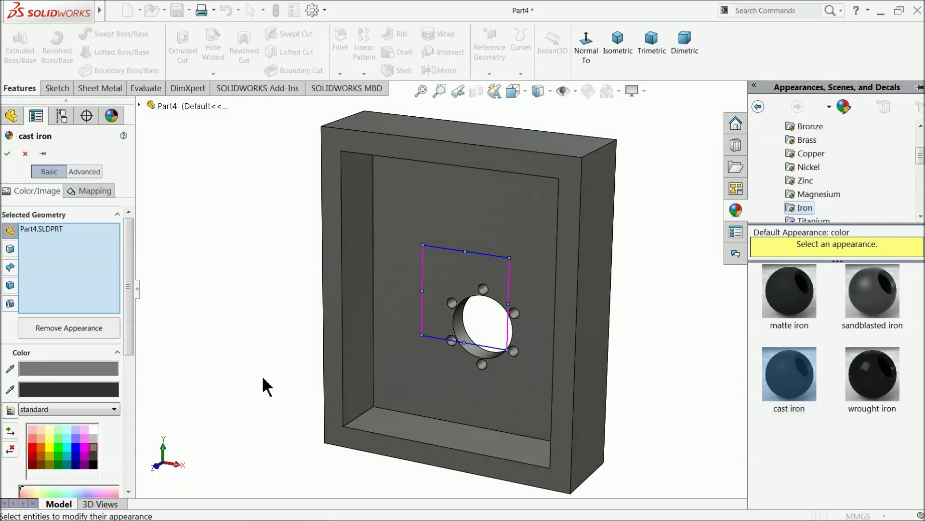
mouse_move(264, 381)
middle_down()
mouse_move(244, 374)
mouse_move(259, 383)
middle_up()
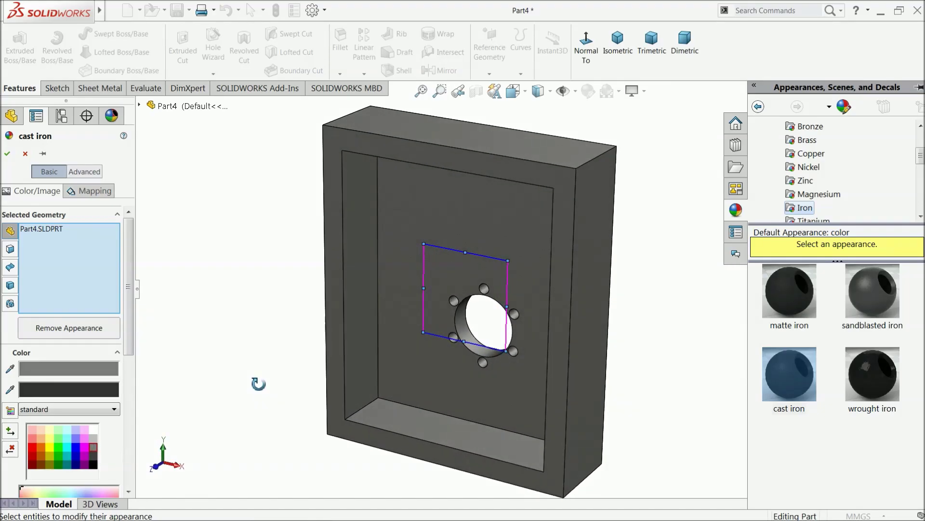
click(7, 153)
scroll(461, 270, down, 5)
scroll(530, 378, up, 8)
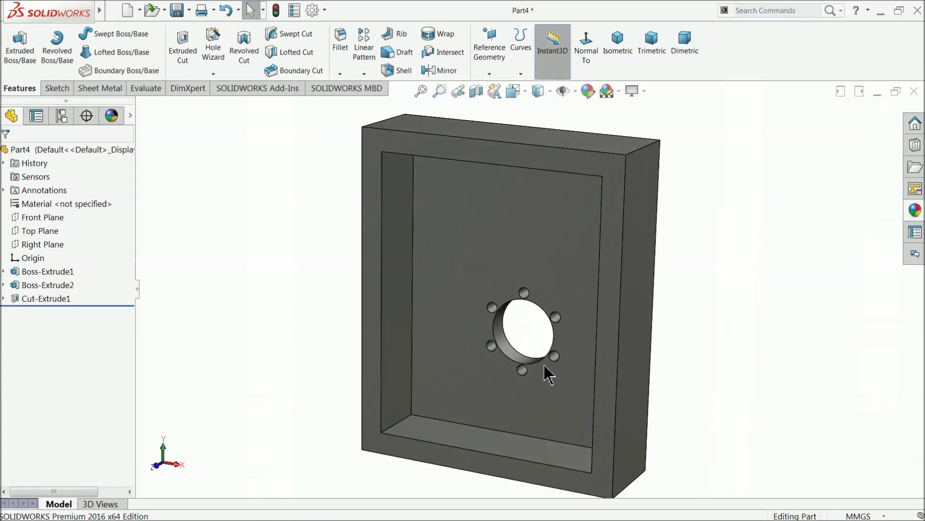
middle_drag(545, 374, 605, 330)
Start a sketch normal to the frame's left side face with a circle centred on its edge
click(410, 255)
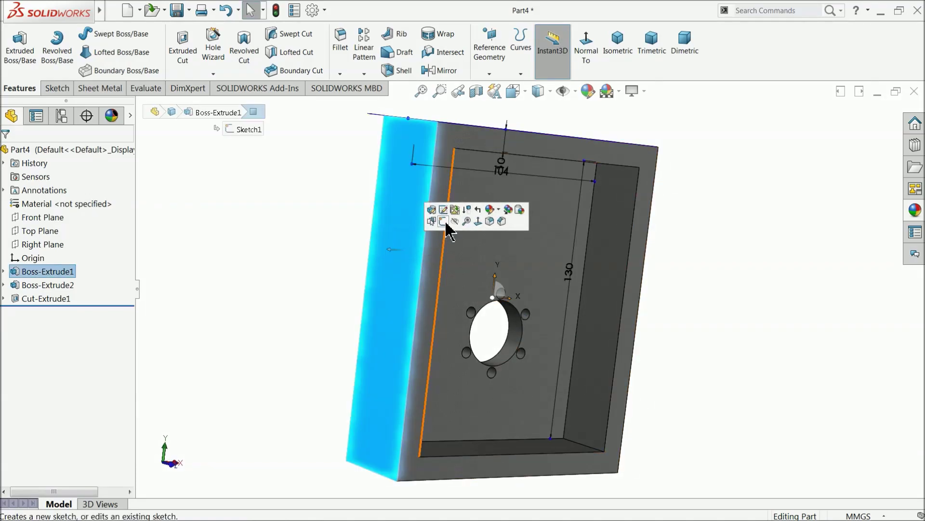
click(443, 221)
click(536, 57)
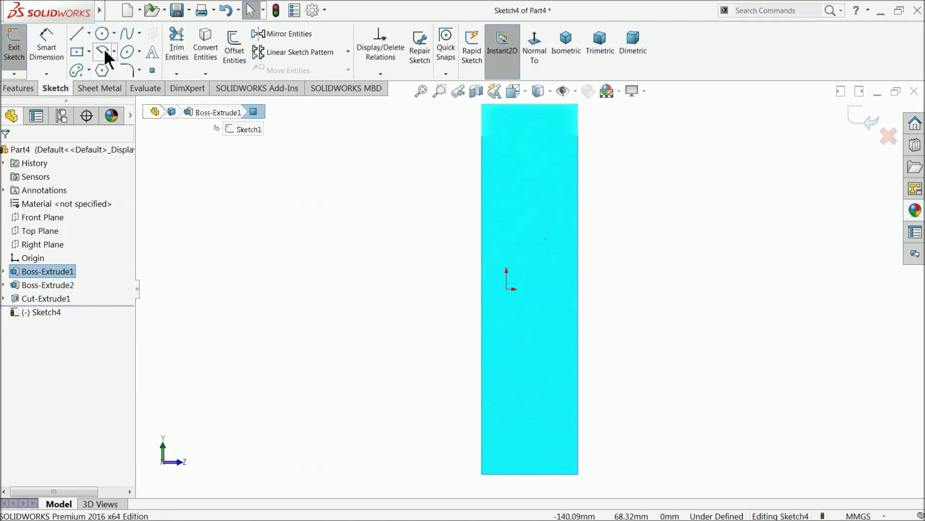
click(101, 34)
scroll(591, 207, down, 2)
click(540, 215)
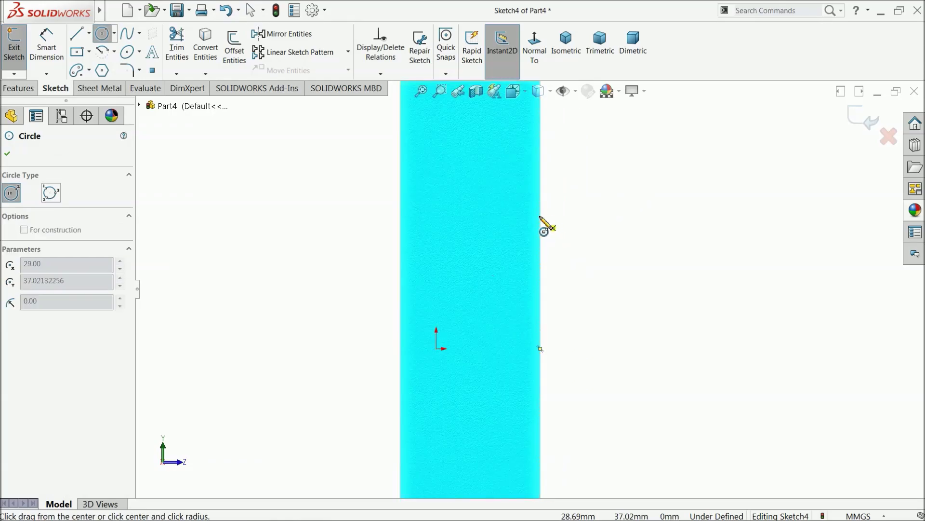
click(597, 183)
Dimension the circle's diameter to Ø30
click(46, 43)
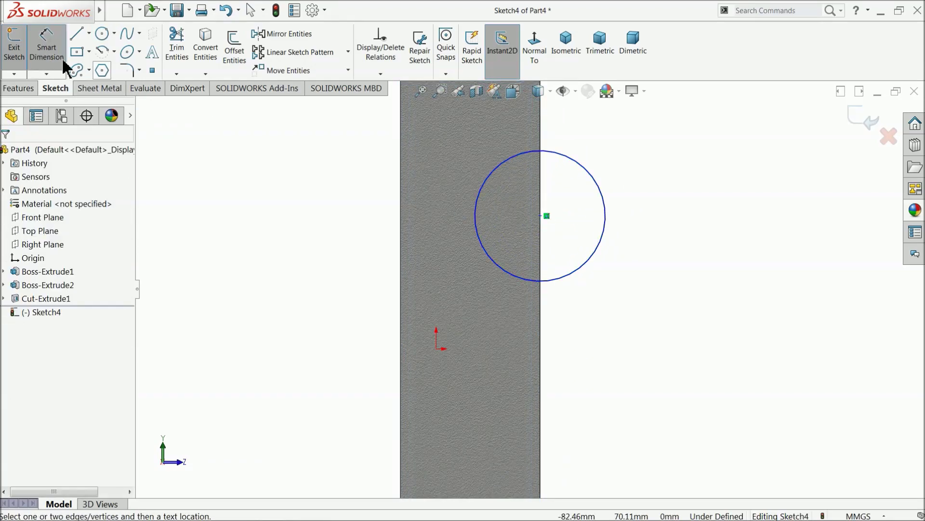
click(606, 215)
click(644, 214)
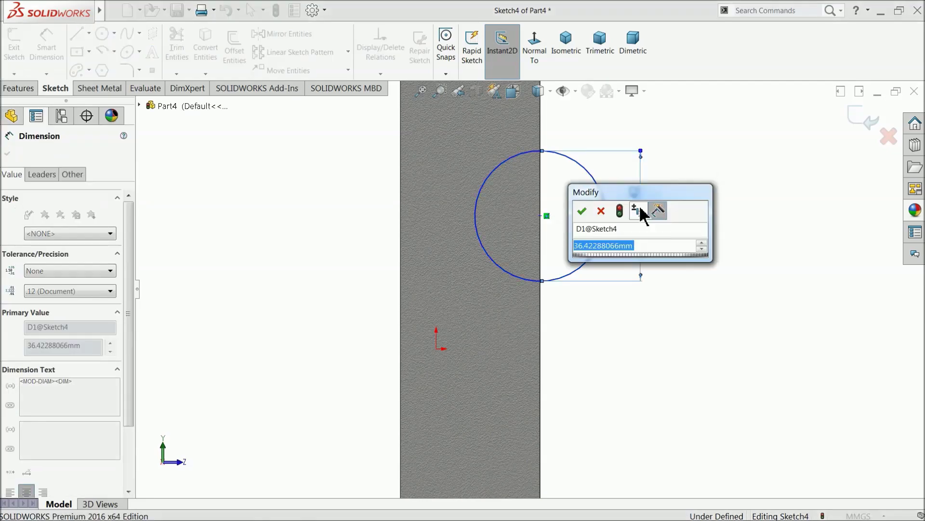
text(30)
key(Return)
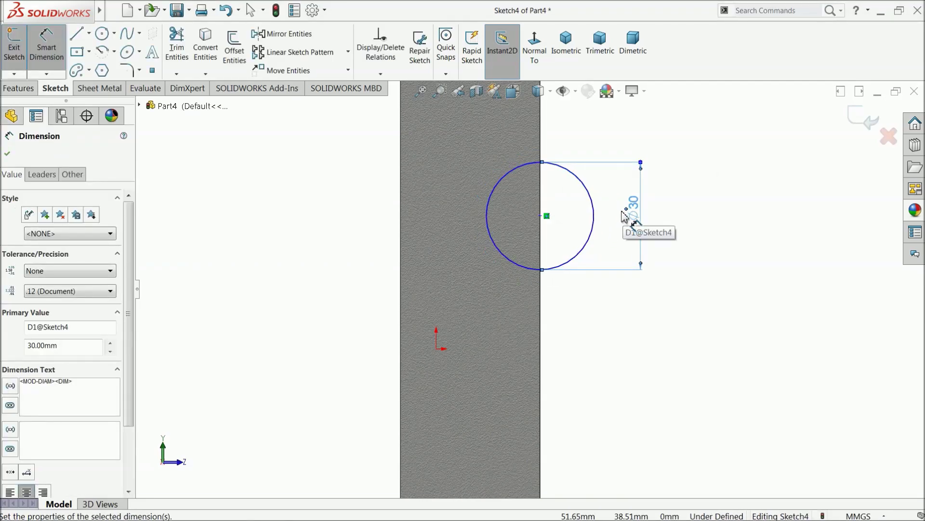
scroll(545, 222, up, 2)
scroll(528, 187, down, 2)
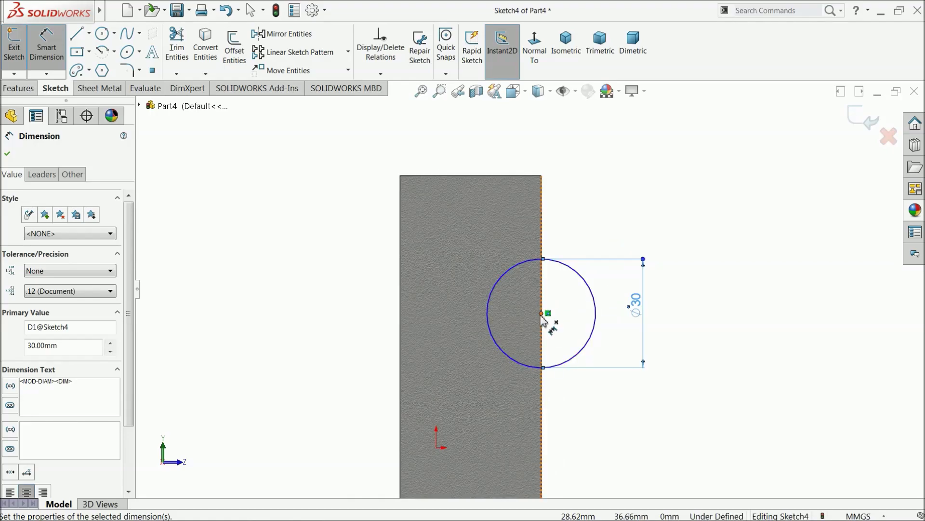
Dimension the circle's centre 40.52 mm below the top edge
click(541, 315)
click(500, 177)
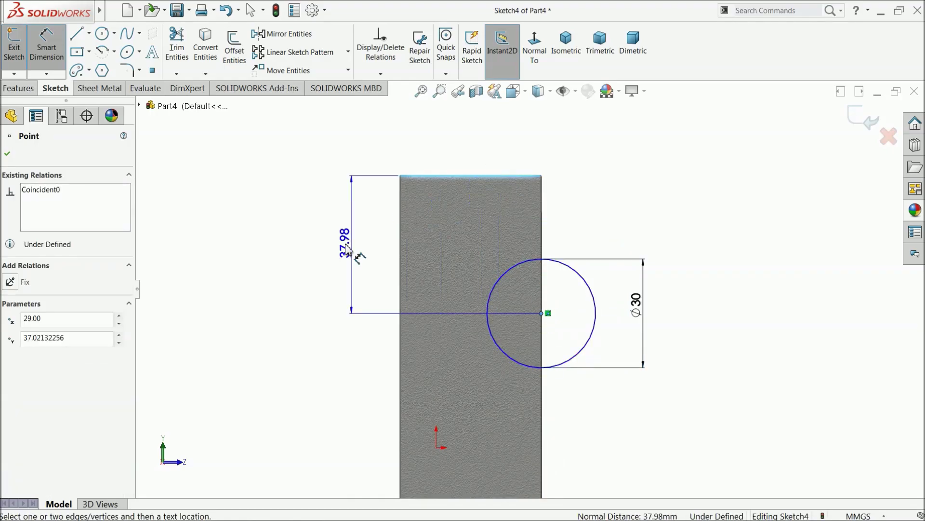
click(357, 258)
text(40.)
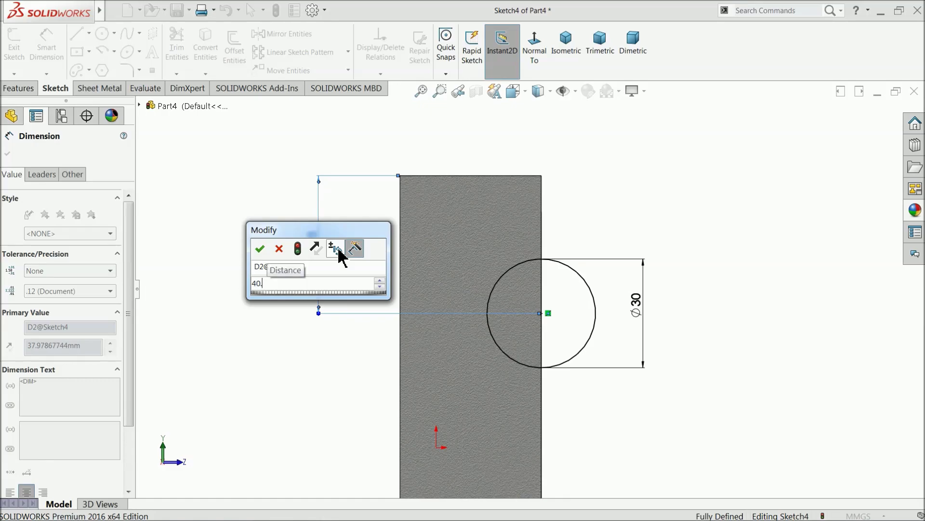
text(52)
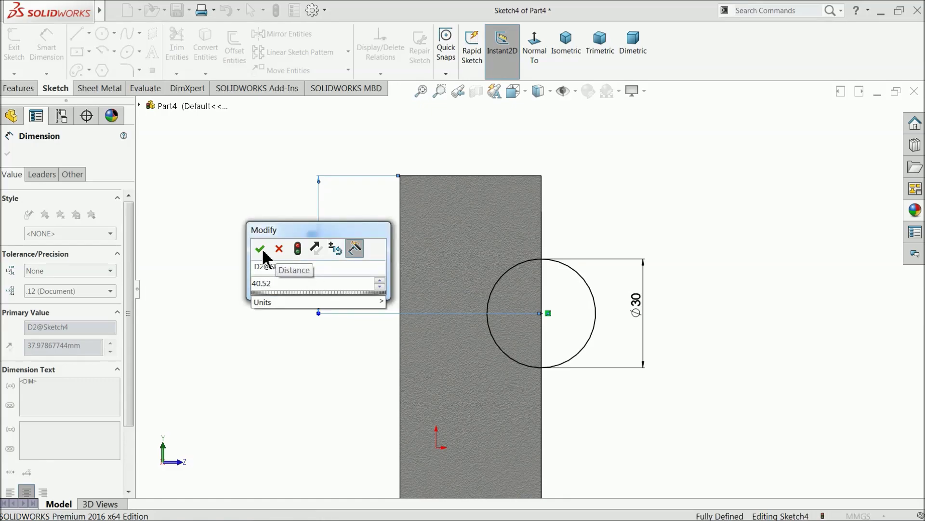
key(Return)
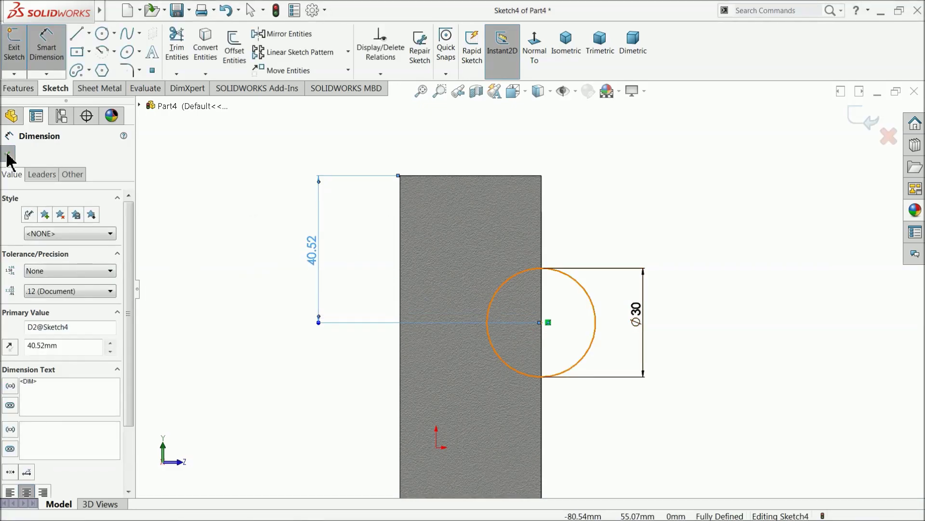
click(8, 154)
scroll(578, 337, up, 1)
scroll(587, 342, down, 1)
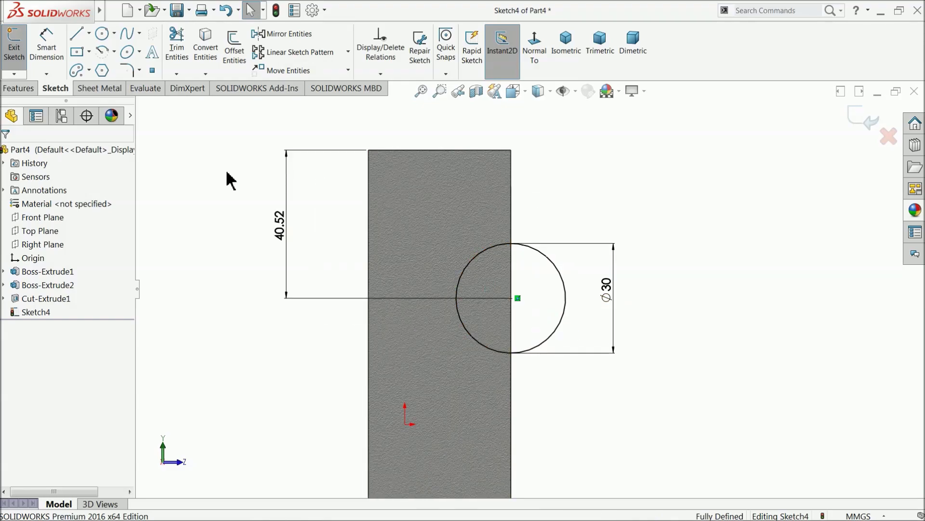
click(103, 33)
scroll(535, 318, down, 2)
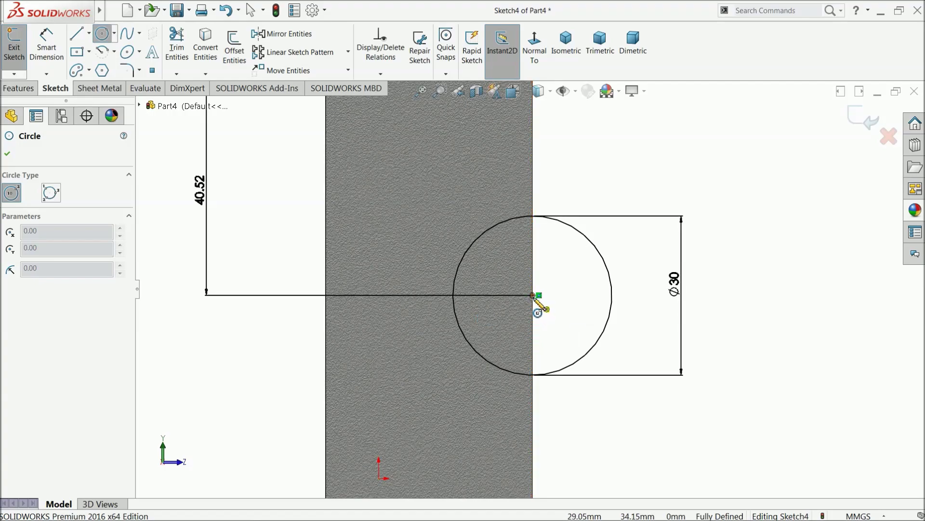
Draw a construction circle concentric with the Ø30 circle
click(533, 295)
click(436, 237)
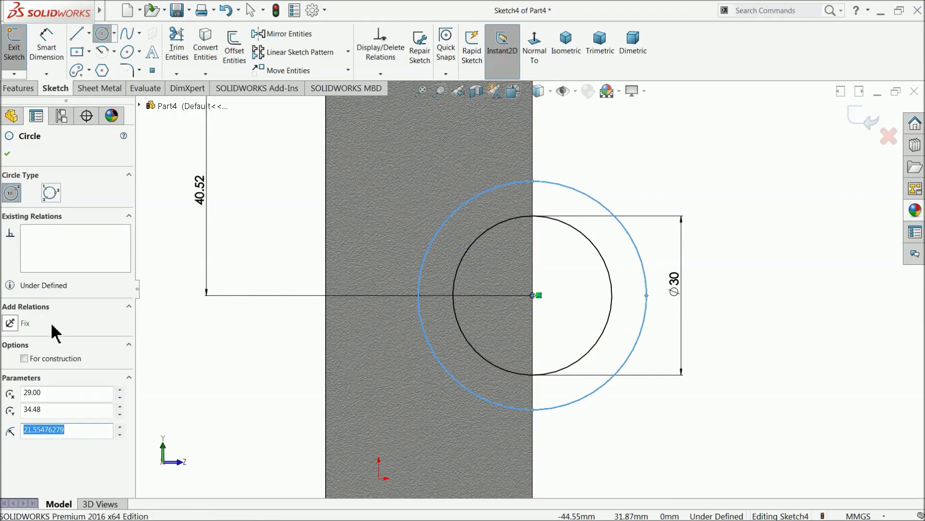
click(24, 358)
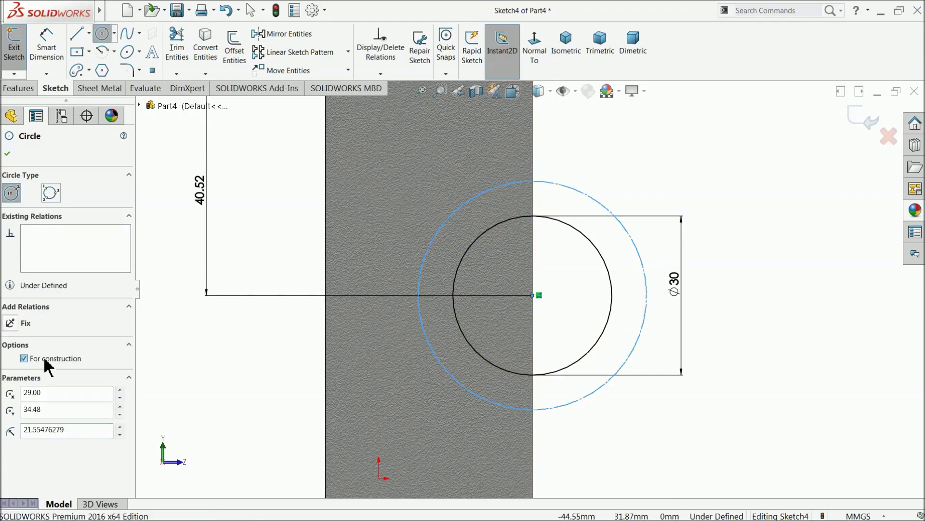
click(7, 154)
Draw a small circle on the construction circle's top point and dimension it Ø5
click(102, 34)
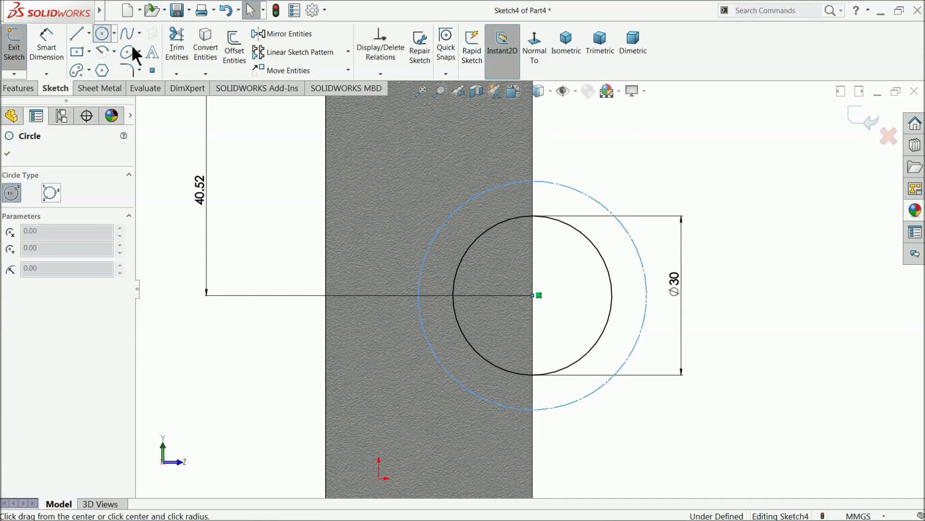
scroll(545, 197, down, 2)
click(530, 180)
click(553, 170)
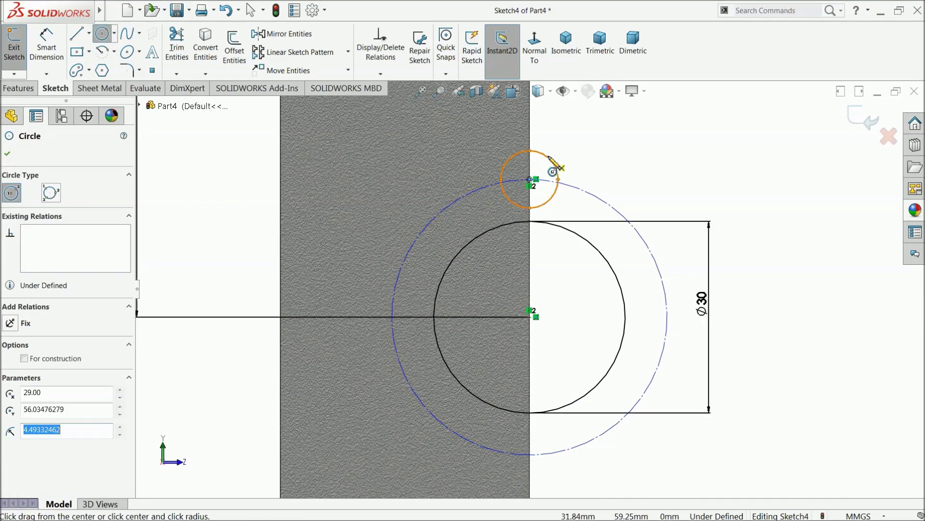
key(d)
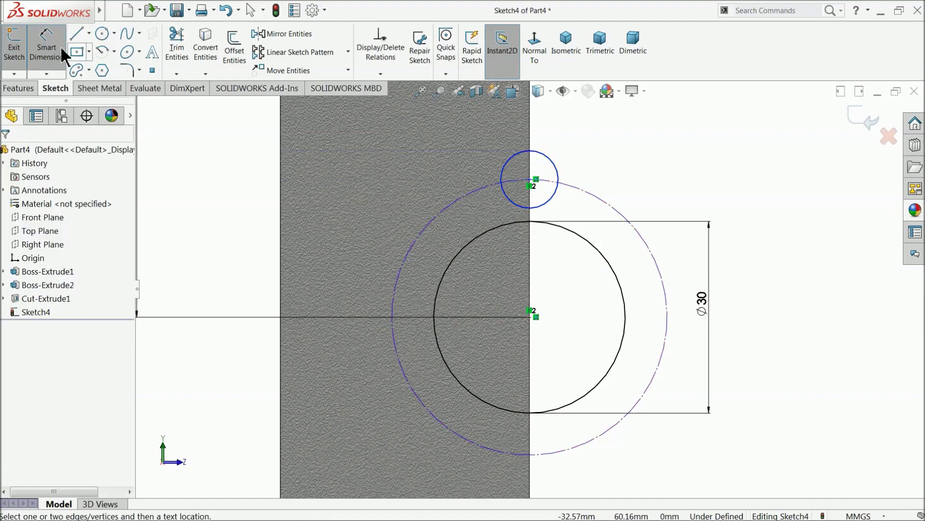
click(557, 171)
click(580, 144)
text(5)
key(Return)
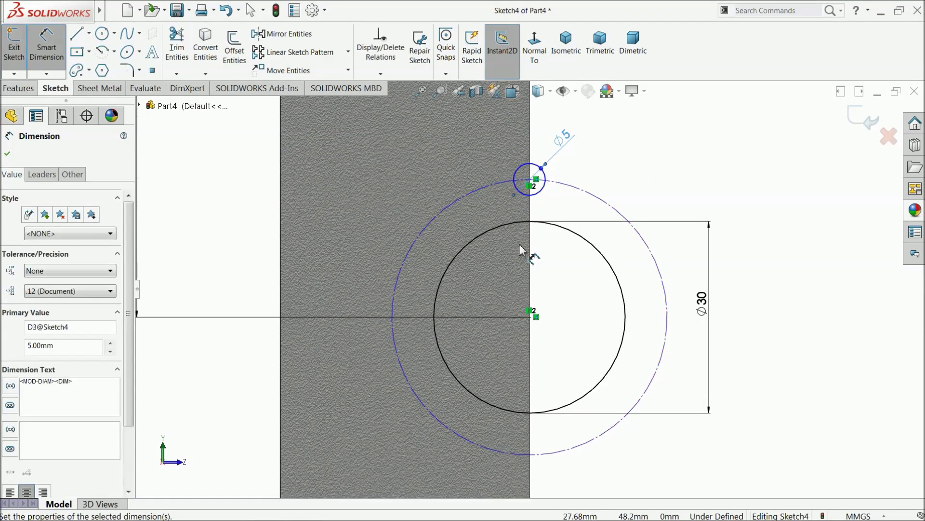
Dimension the construction circle to Ø36
scroll(545, 214, down, 2)
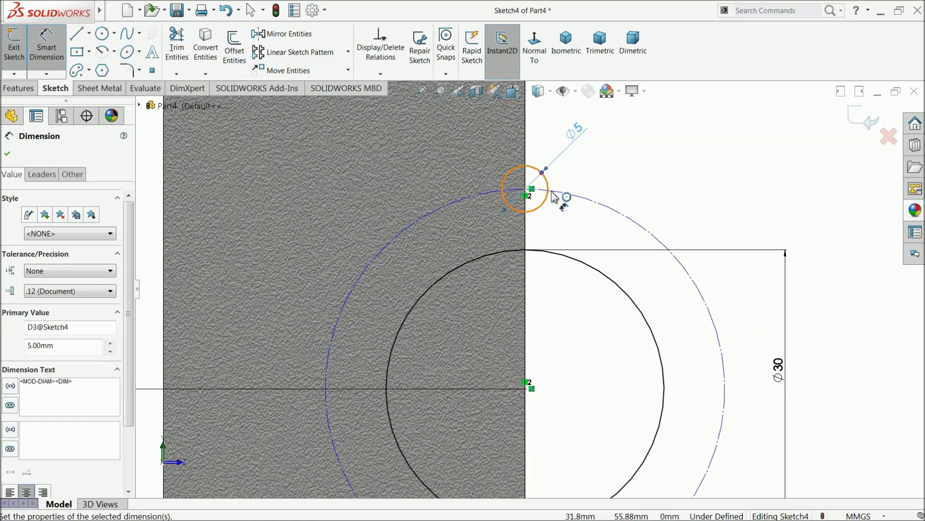
click(589, 204)
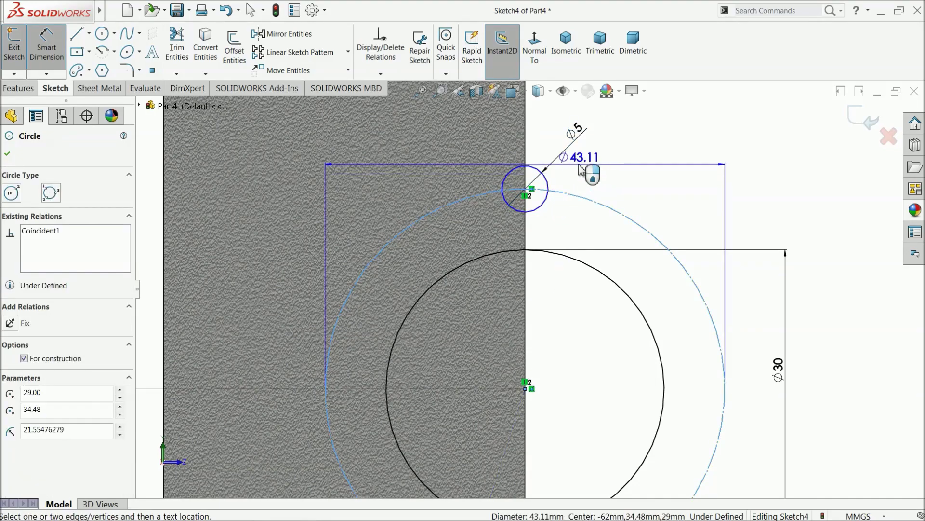
click(600, 159)
text(36)
key(Return)
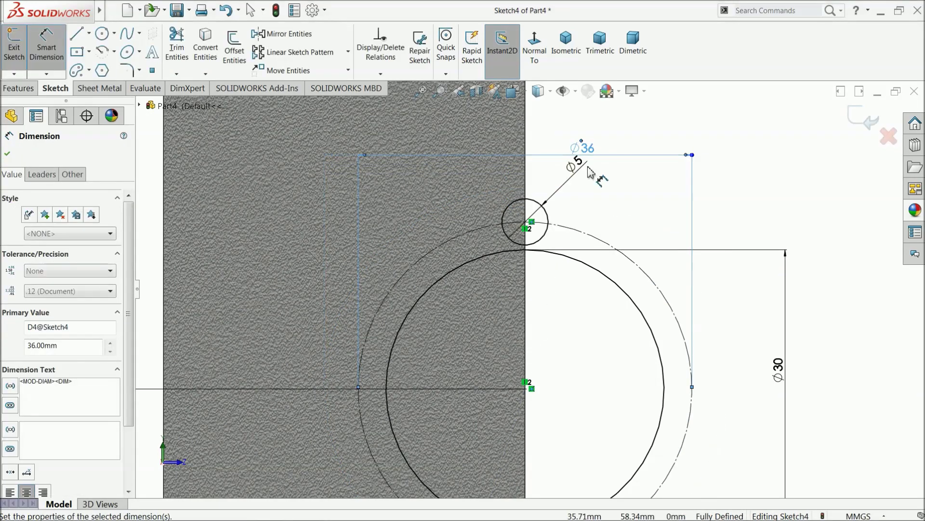
scroll(554, 341, up, 3)
scroll(554, 341, down, 2)
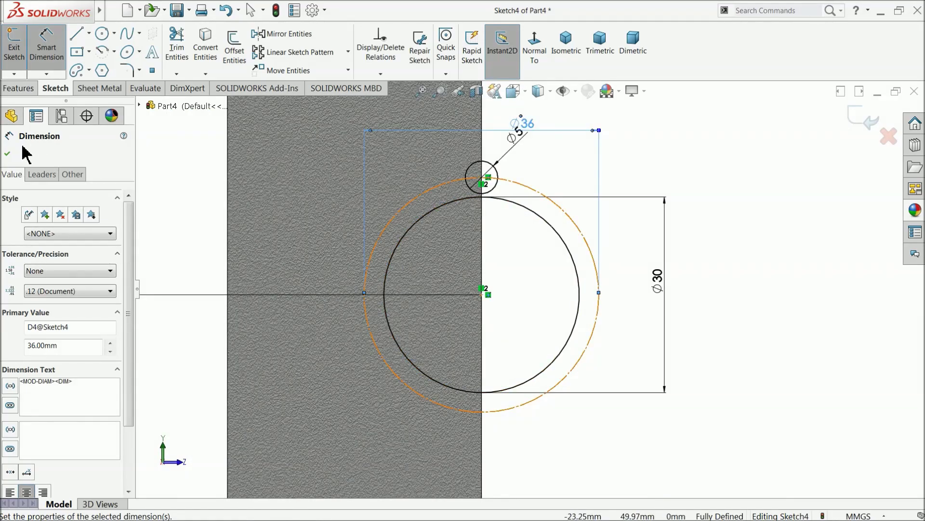
click(7, 153)
Pattern the Ø5 circle into 6 instances around the Ø30 circle's centre
click(348, 51)
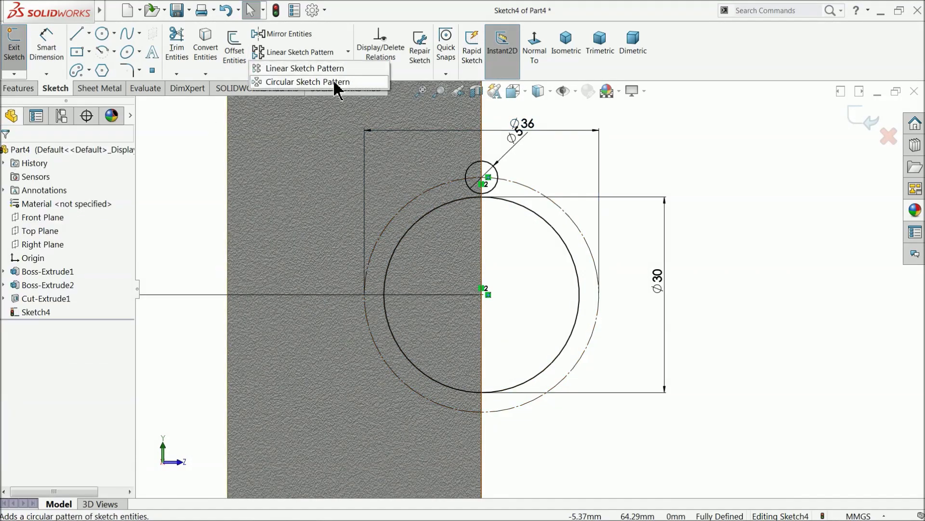
click(298, 85)
click(72, 433)
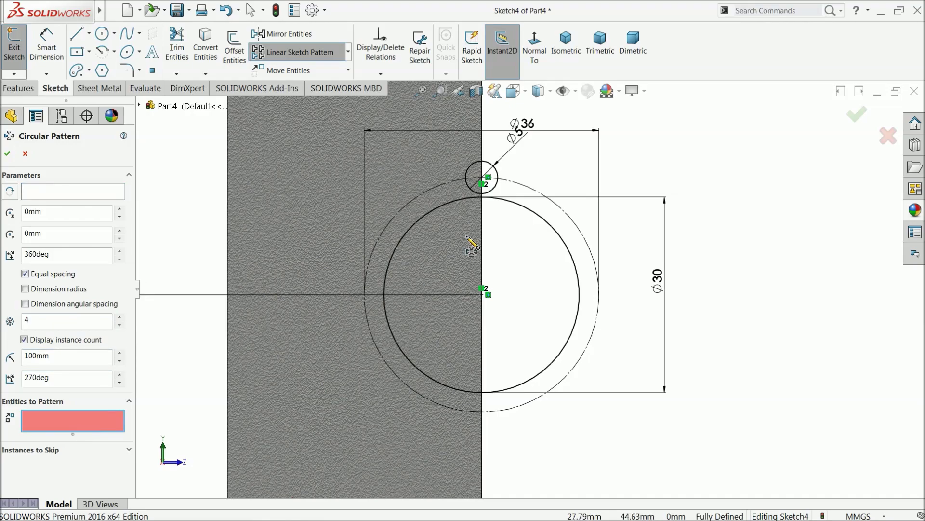
click(496, 187)
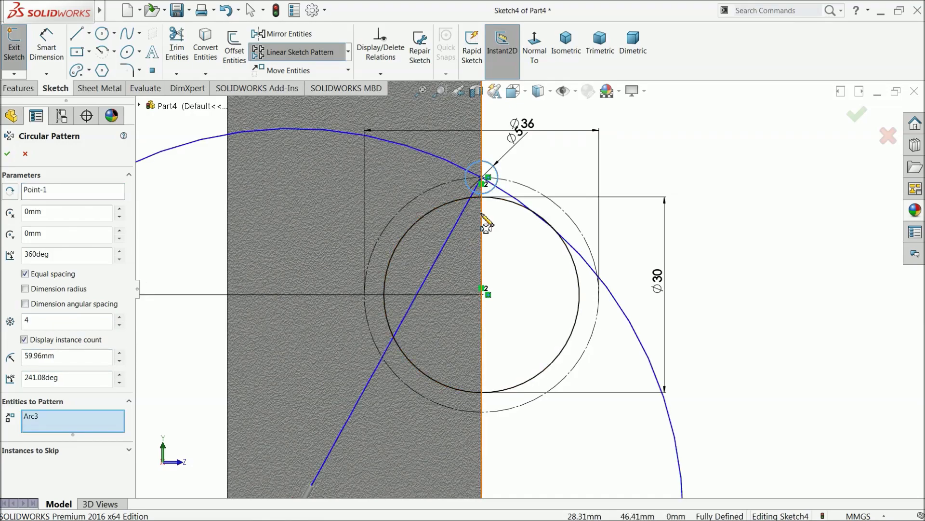
click(43, 192)
right_click(43, 193)
click(70, 209)
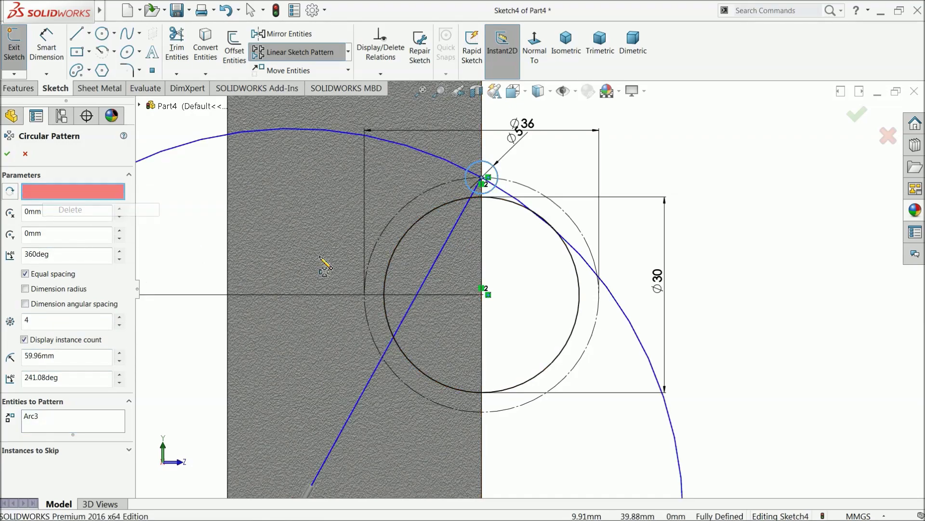
click(483, 295)
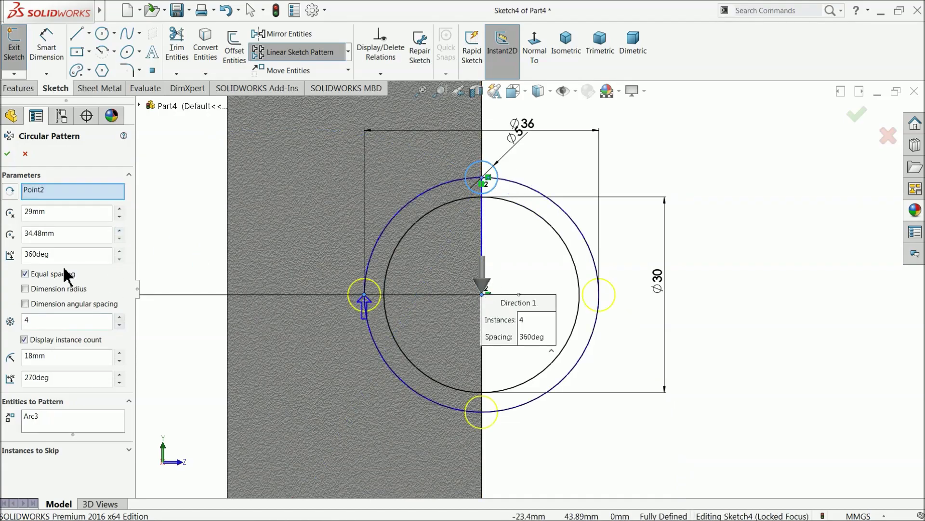
click(116, 318)
click(116, 319)
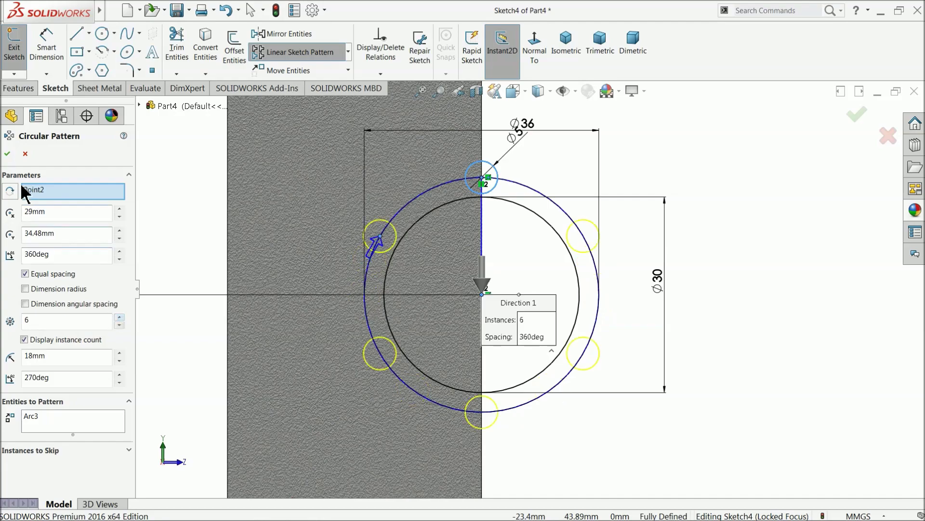
click(7, 153)
Fully define Sketch4 by calculating the missing relations and dimensions
scroll(530, 290, up, 2)
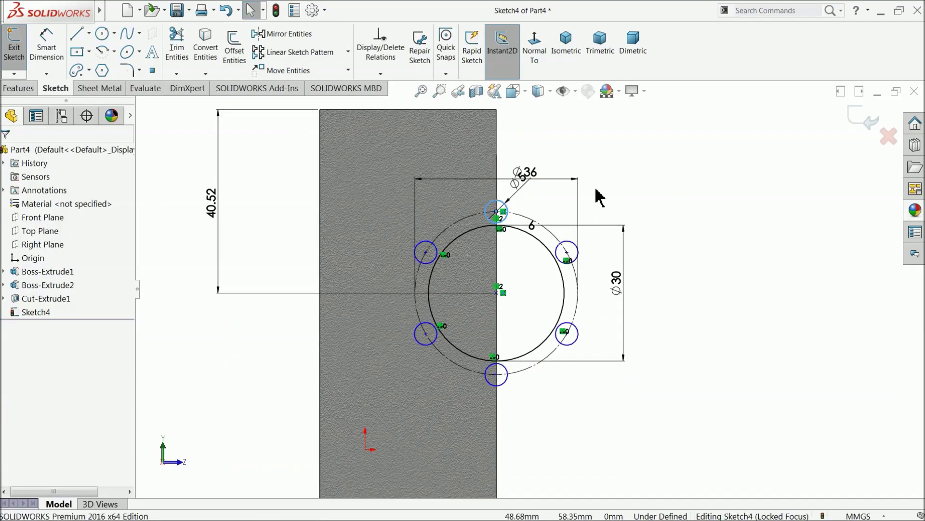
click(381, 73)
click(393, 113)
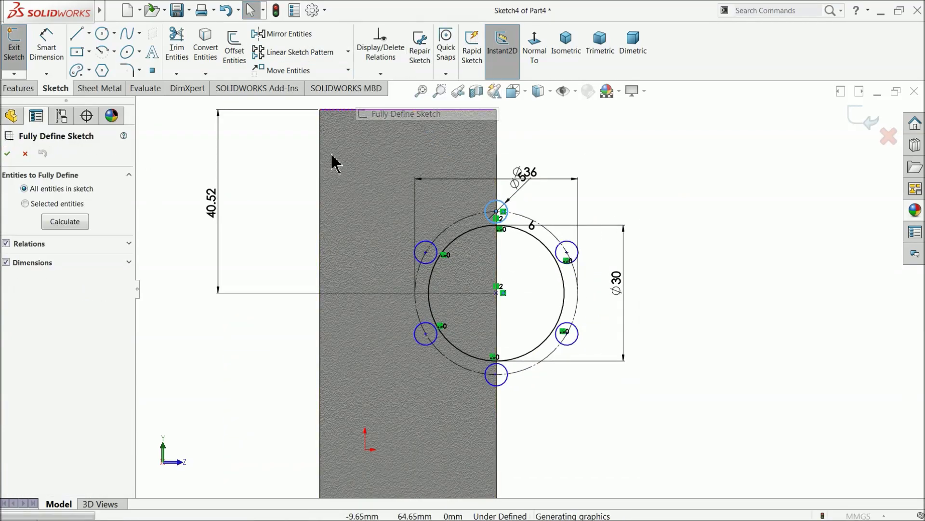
click(83, 226)
click(6, 153)
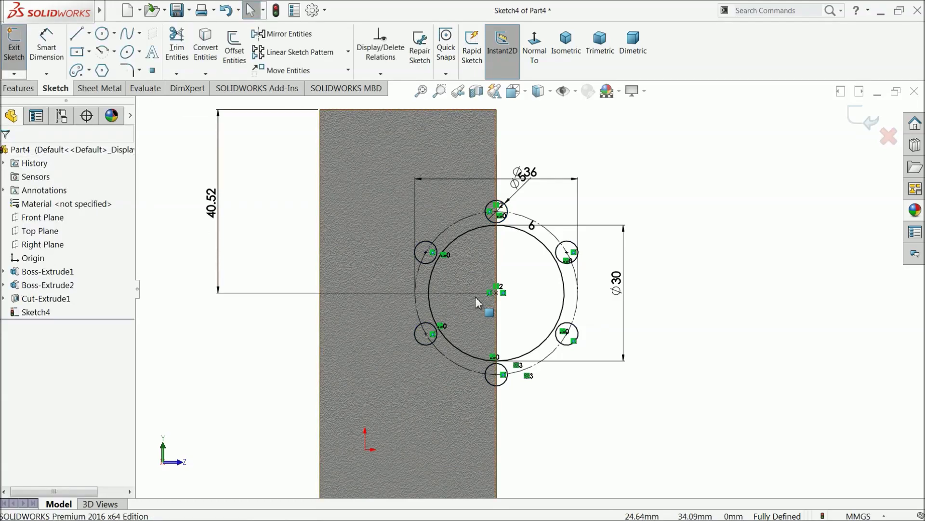
Extrude-cut the Ø30 and Ø5 side holes Through All, then orbit to inspect them
click(19, 89)
click(183, 48)
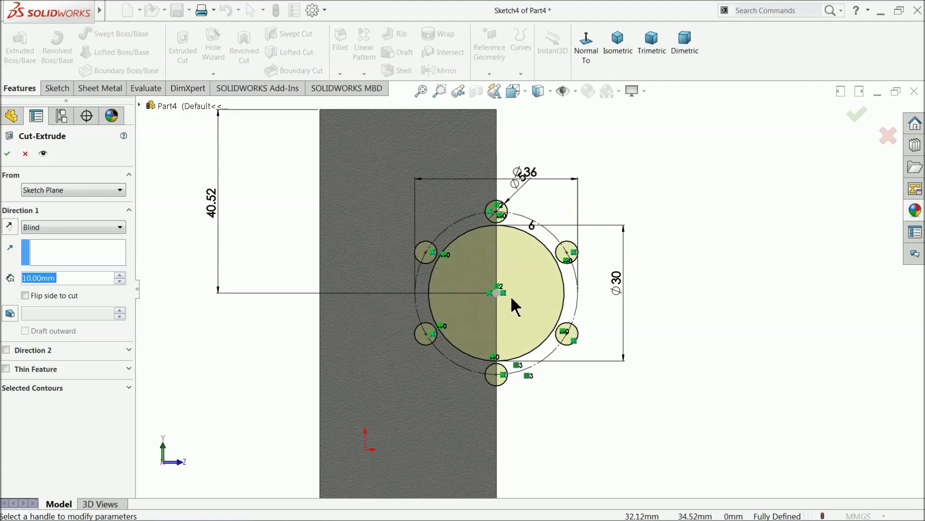
scroll(516, 306, down, 2)
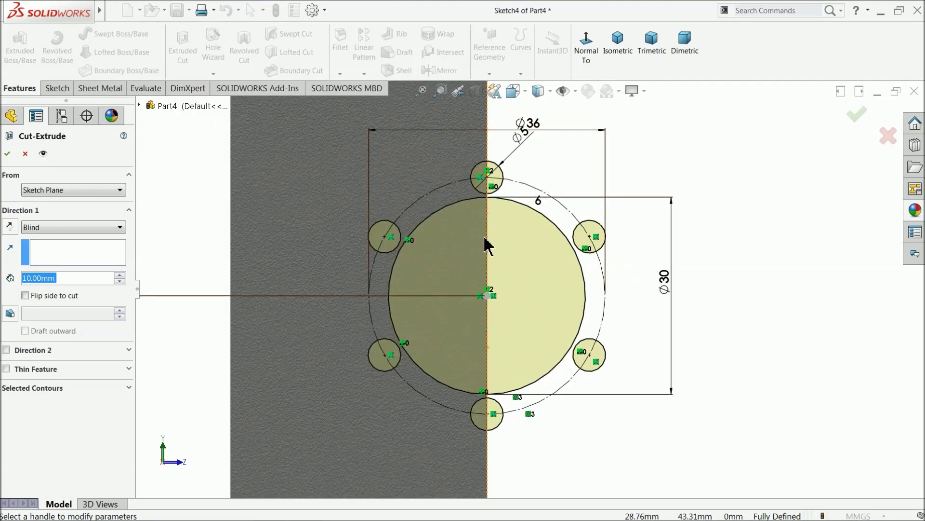
click(43, 227)
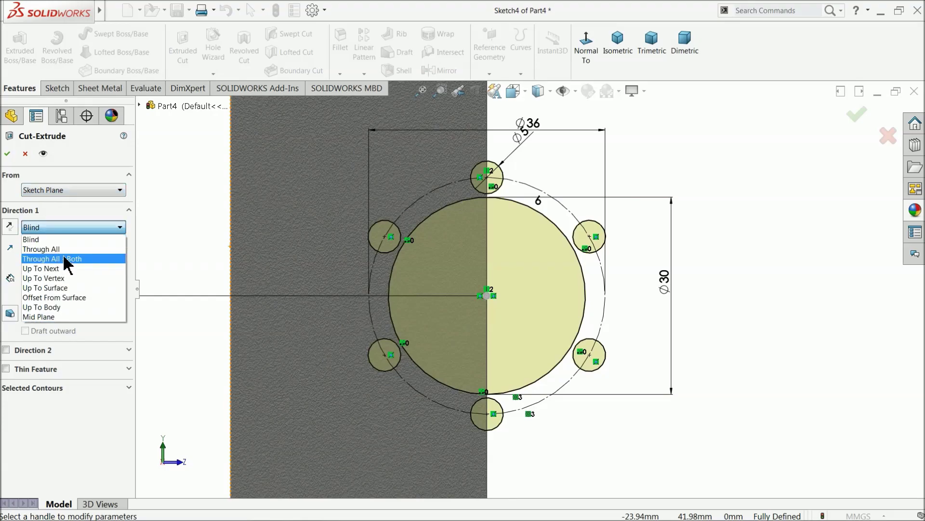
click(58, 250)
scroll(477, 243, up, 4)
middle_drag(477, 244, 569, 267)
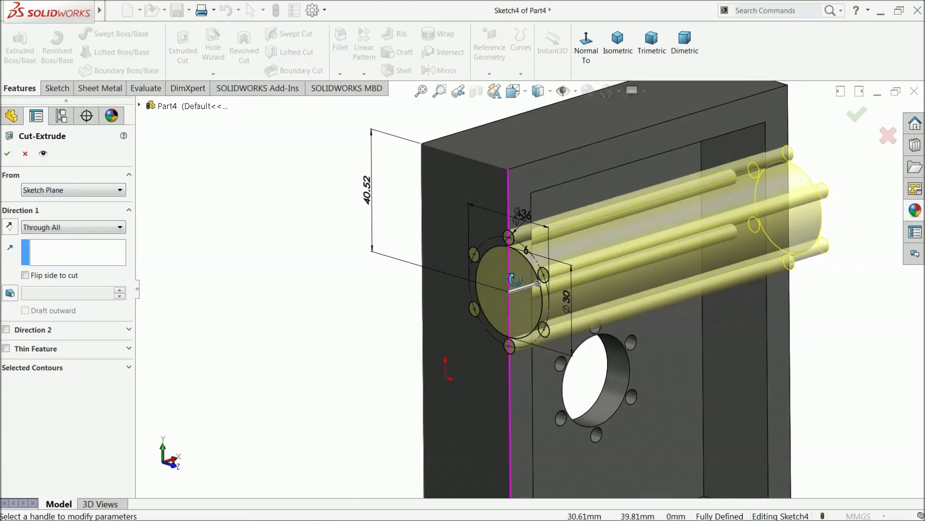
scroll(579, 270, up, 2)
scroll(591, 275, down, 5)
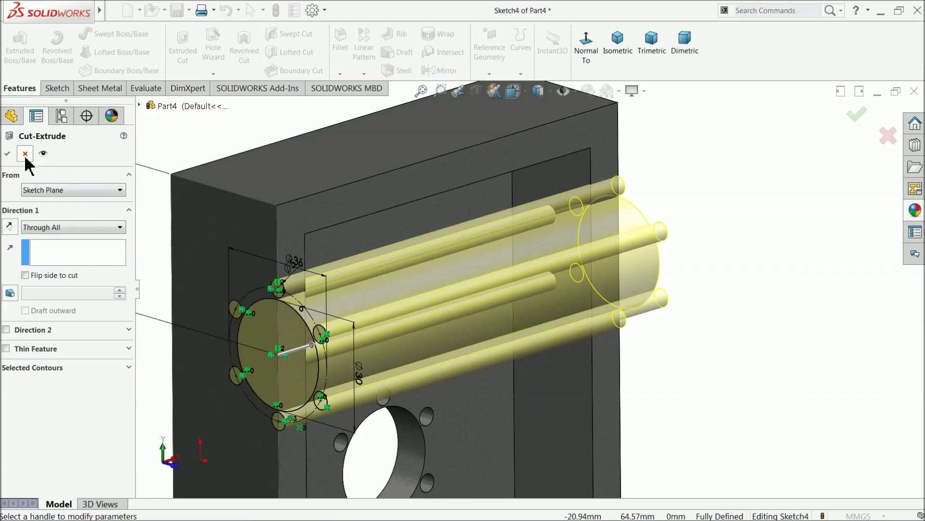
click(7, 155)
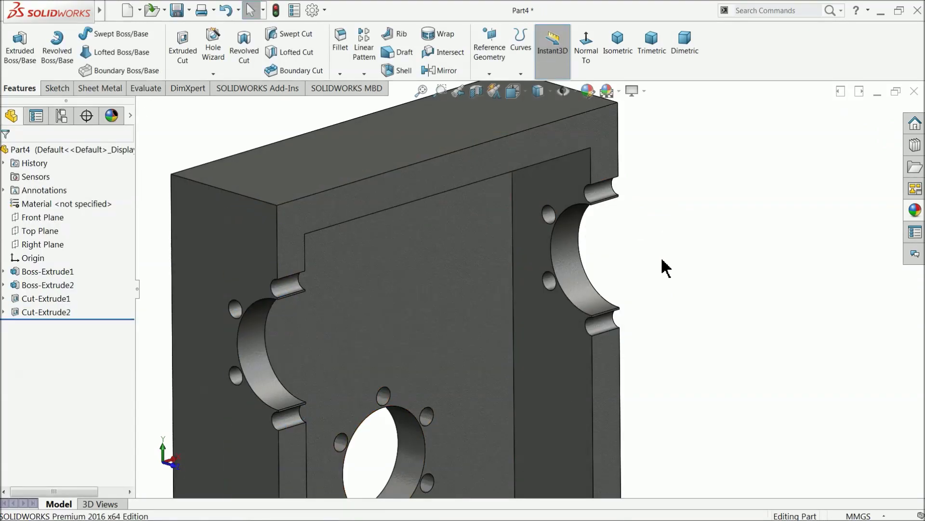
scroll(500, 328, up, 3)
mouse_move(500, 328)
middle_down()
mouse_move(500, 259)
mouse_move(504, 323)
mouse_move(636, 347)
mouse_move(585, 352)
mouse_move(619, 357)
middle_up()
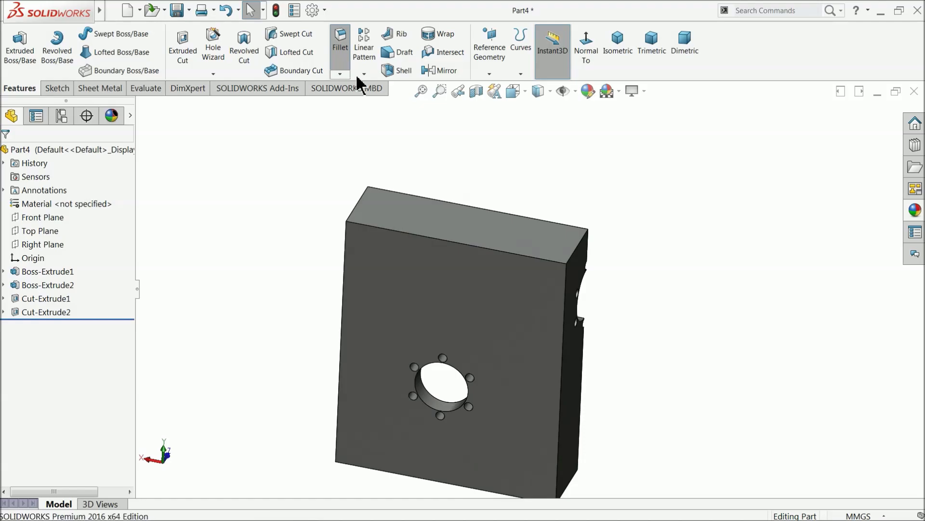
Start a fillet with a 3 mm radius
click(340, 43)
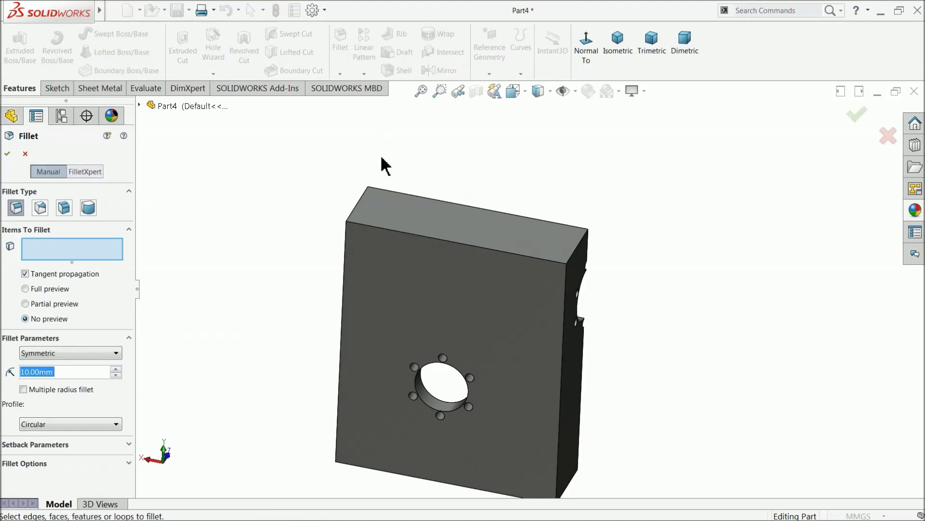
text(3)
key(Return)
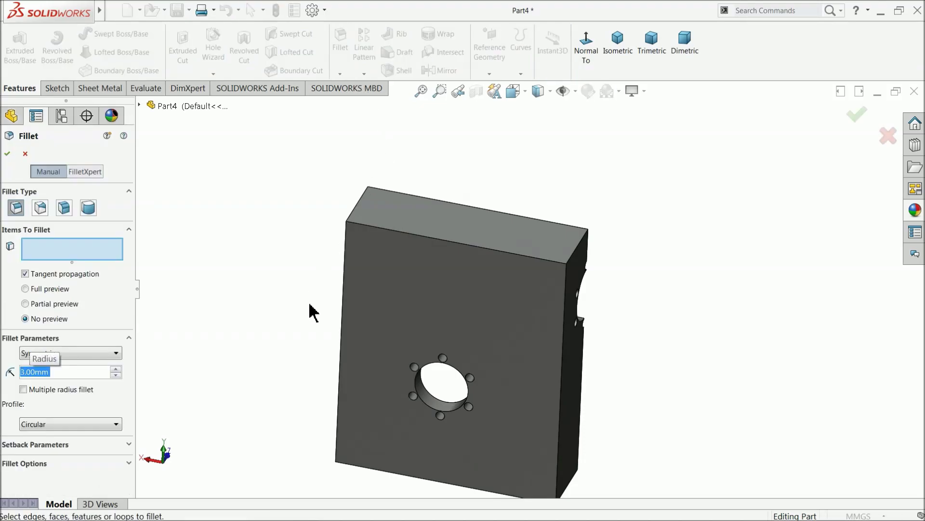
scroll(523, 323, up, 2)
scroll(518, 270, down, 4)
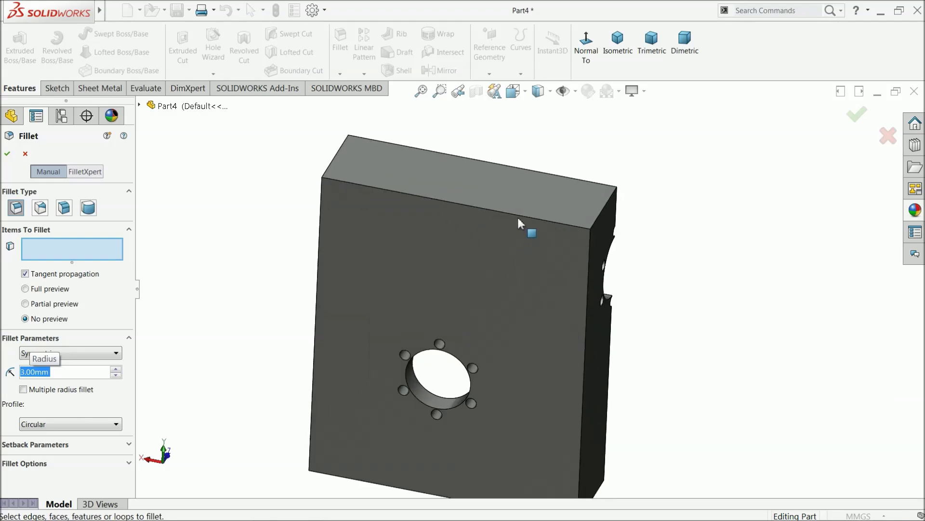
Select six outer edges for the fillet: top front, both verticals, top-left, right corner, bottom front
click(520, 221)
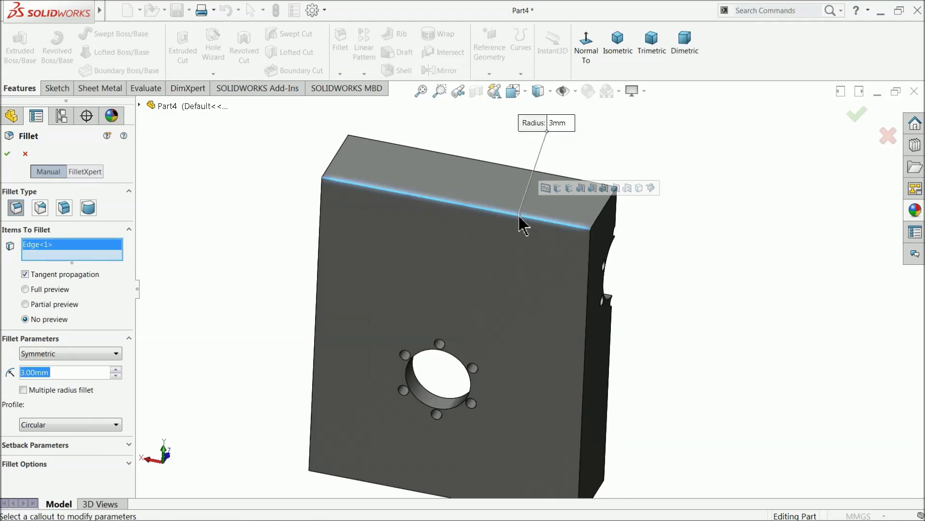
click(586, 320)
click(317, 292)
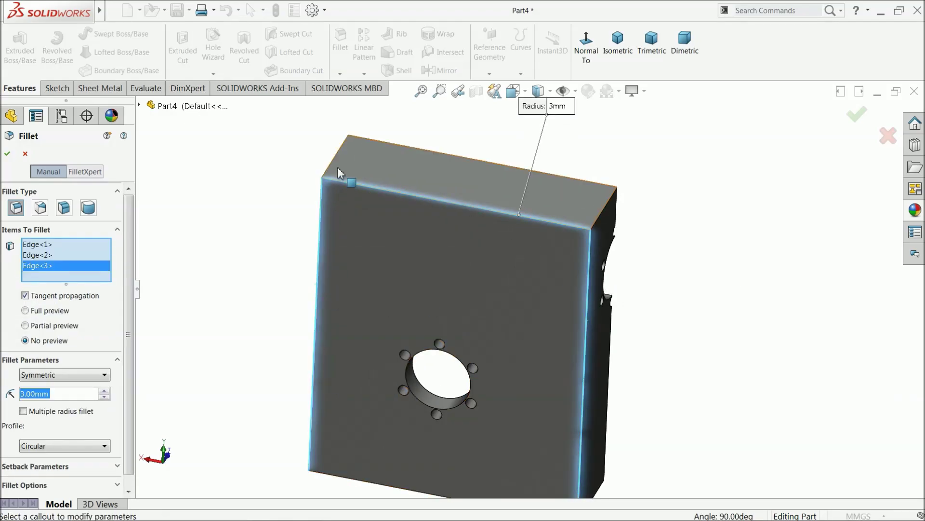
click(334, 167)
click(602, 221)
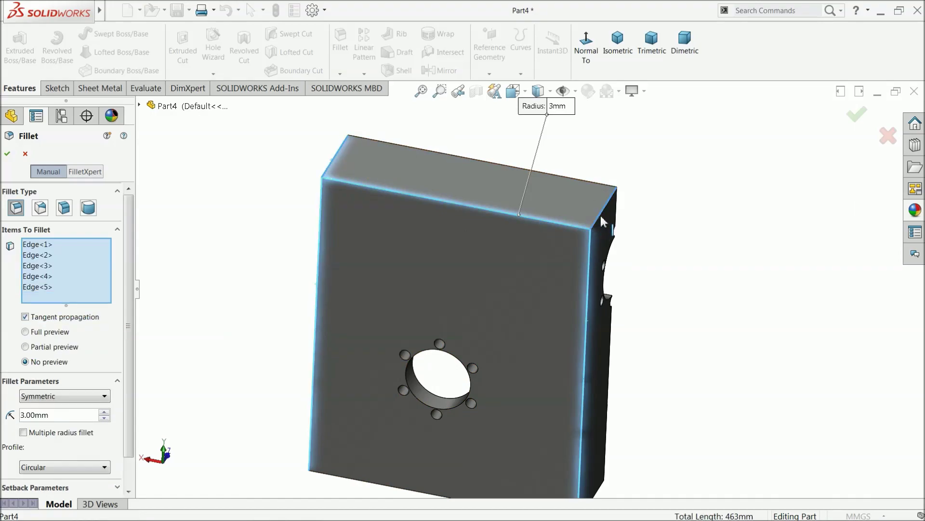
scroll(471, 283, up, 3)
scroll(530, 404, down, 6)
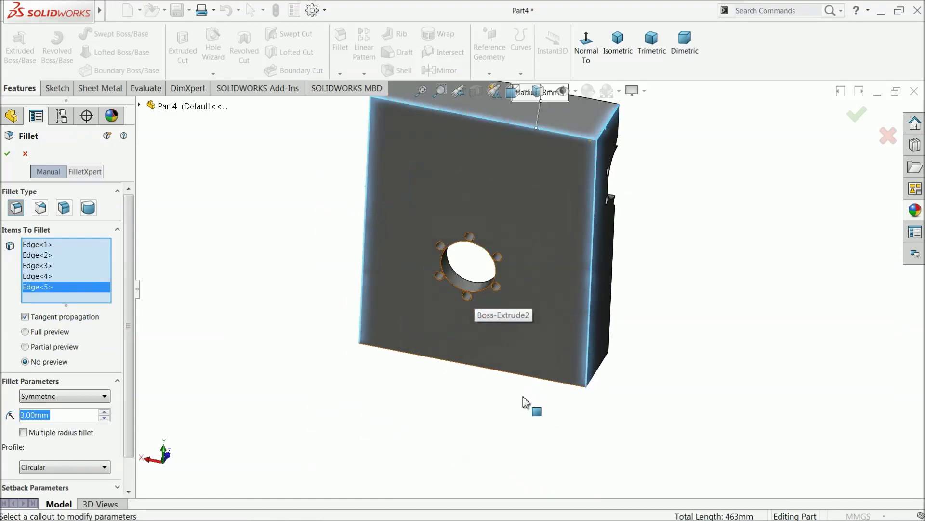
click(533, 374)
Add the last two bottom edges and apply the 3 mm Fillet1 to all eight edges
scroll(459, 331, up, 3)
middle_drag(574, 355, 579, 244)
scroll(554, 307, down, 4)
click(554, 309)
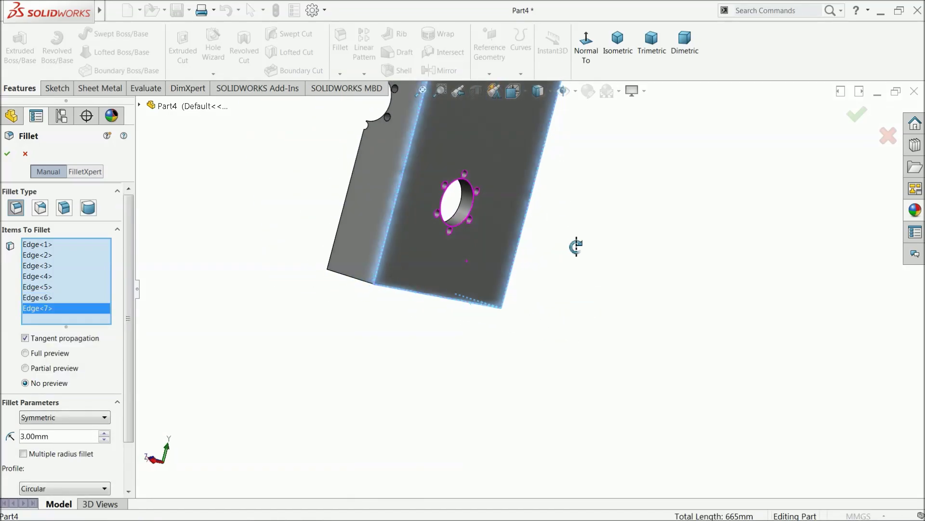
click(362, 287)
middle_drag(361, 289, 403, 268)
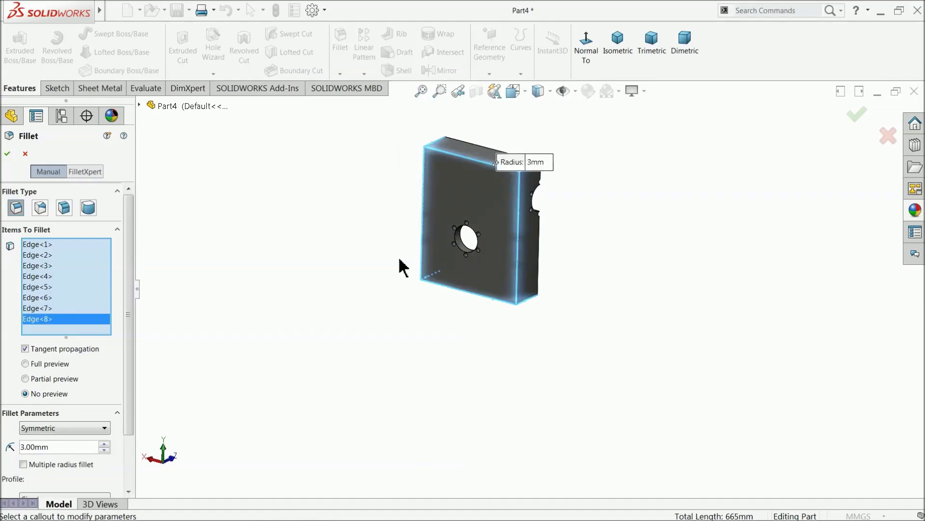
scroll(480, 227, down, 3)
scroll(512, 233, down, 2)
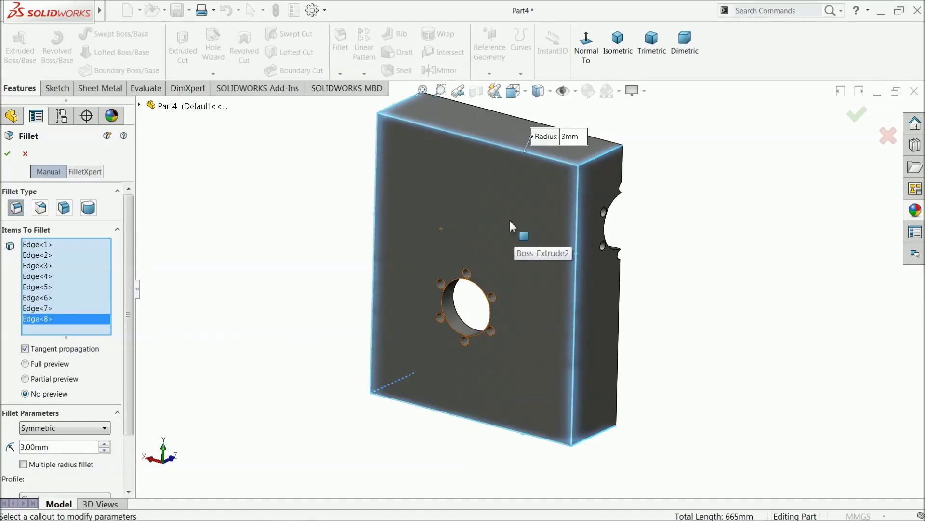
click(9, 154)
middle_drag(306, 235, 119, 287)
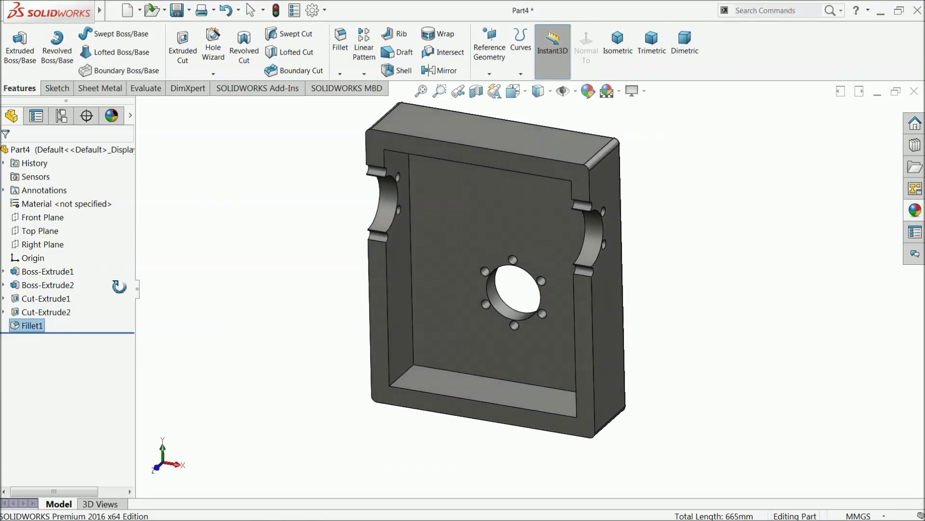
key(Escape)
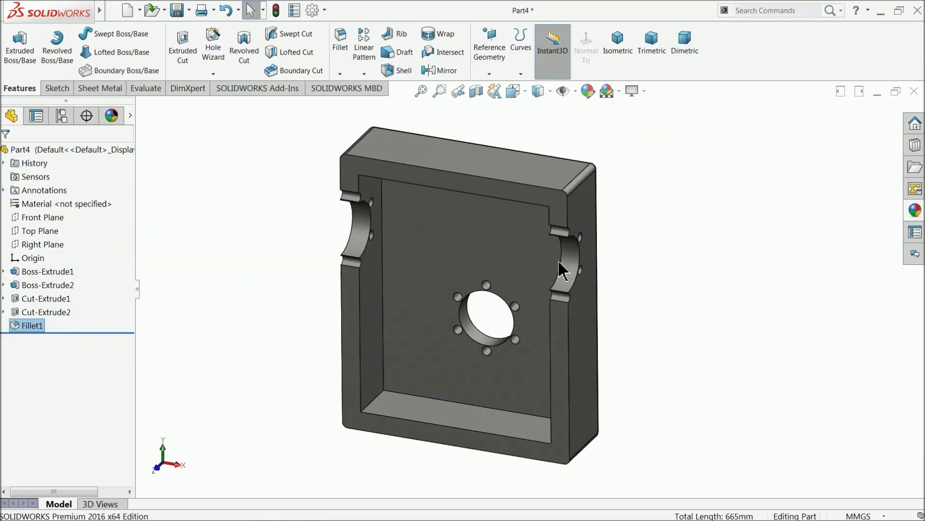
mouse_move(487, 296)
middle_down()
mouse_move(488, 268)
mouse_move(487, 288)
middle_up()
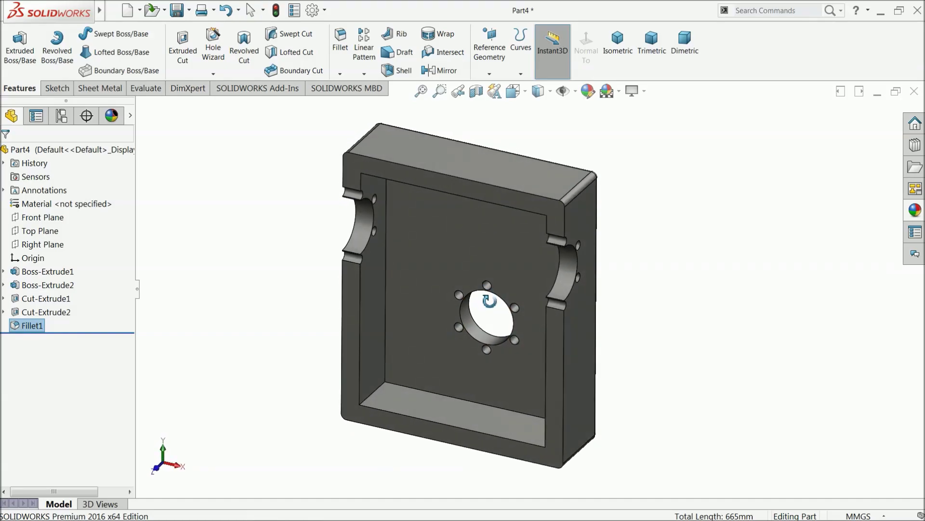
Save the part as 5.body1 in the Desktop's Worm gear reducer folder
click(180, 15)
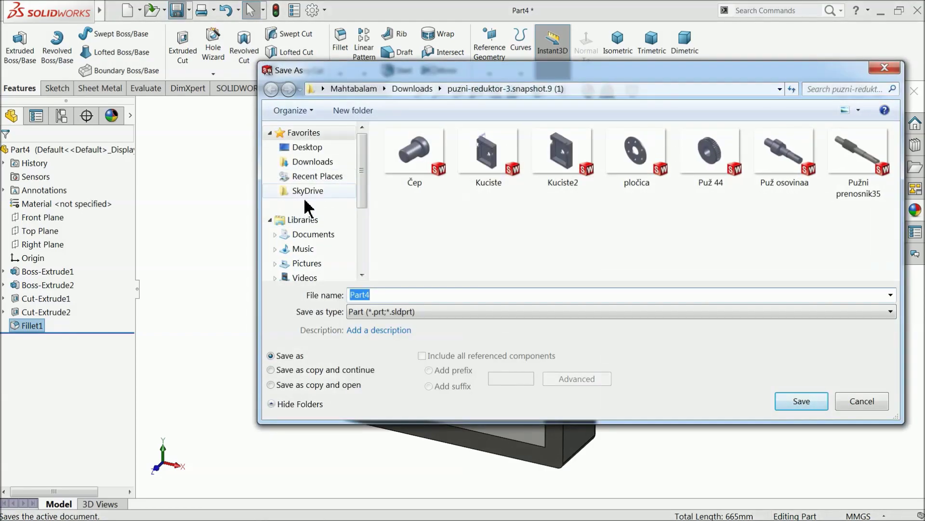
click(327, 149)
scroll(791, 227, down, 10)
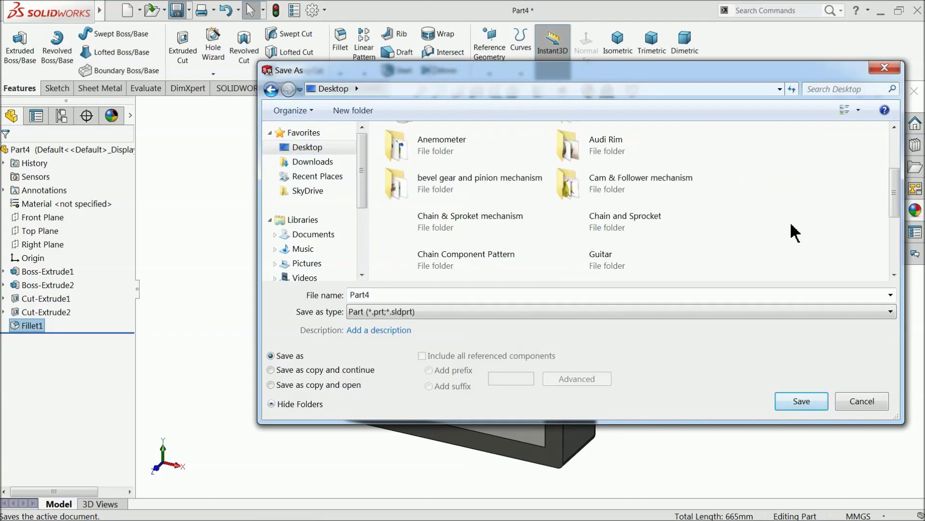
double_click(603, 222)
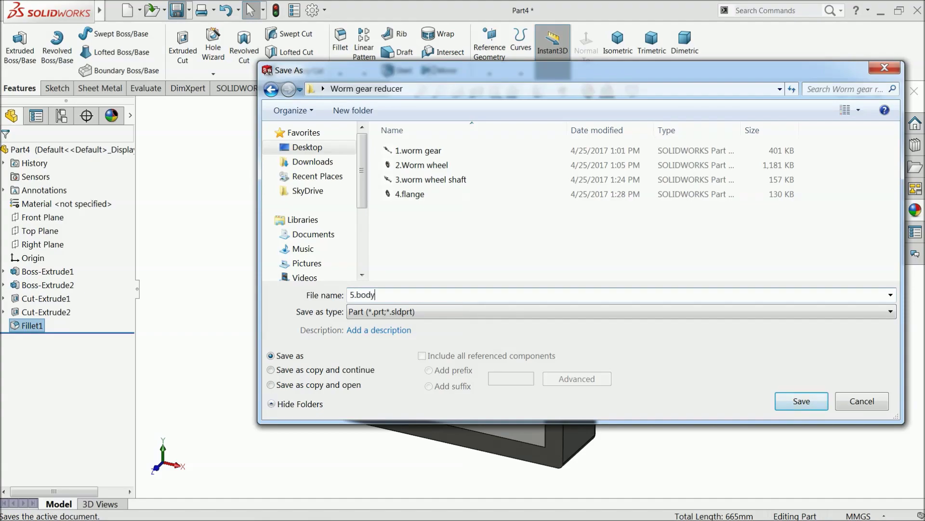
click(800, 401)
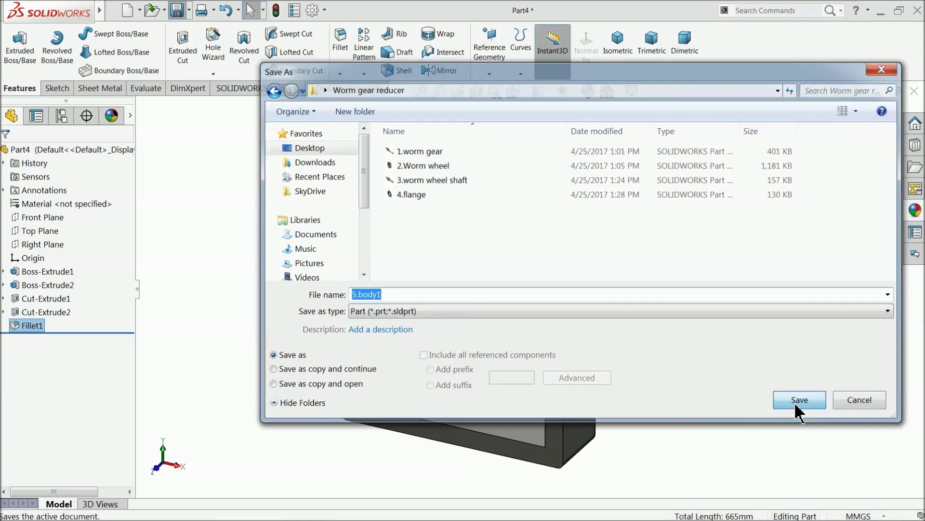
middle_drag(619, 337, 620, 329)
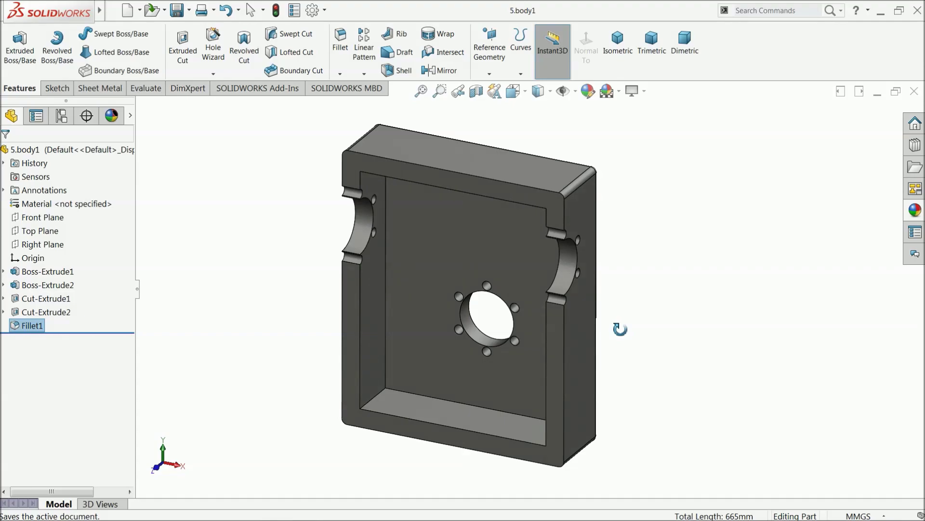
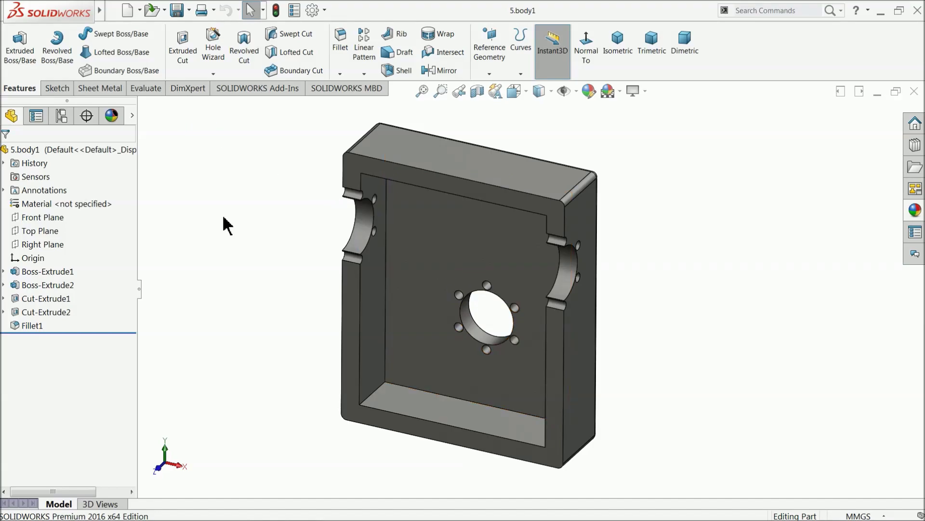
Mirror housing half 5.body1 about its Front Plane into a new part, Part5
click(53, 218)
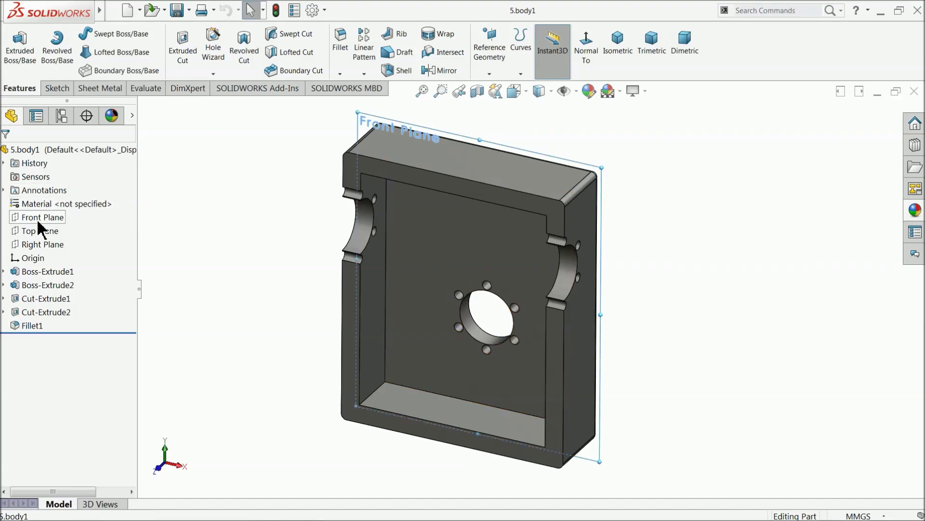
mouse_move(219, 226)
middle_down()
mouse_move(165, 208)
mouse_move(213, 211)
middle_up()
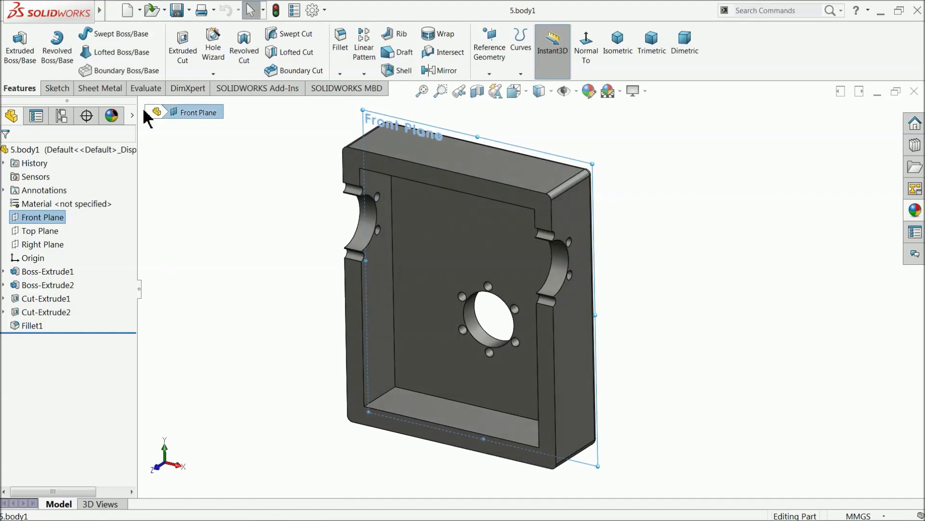
mouse_move(102, 20)
click(155, 11)
mouse_move(179, 11)
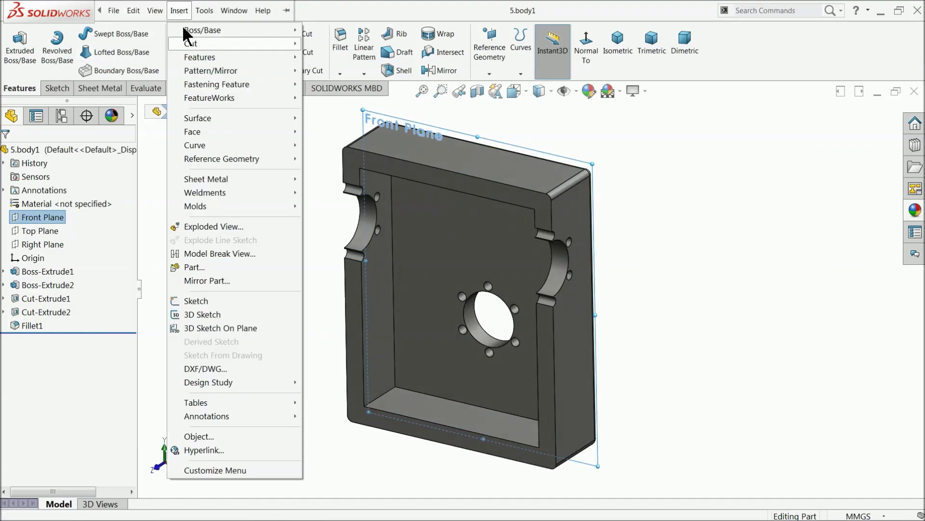
click(211, 284)
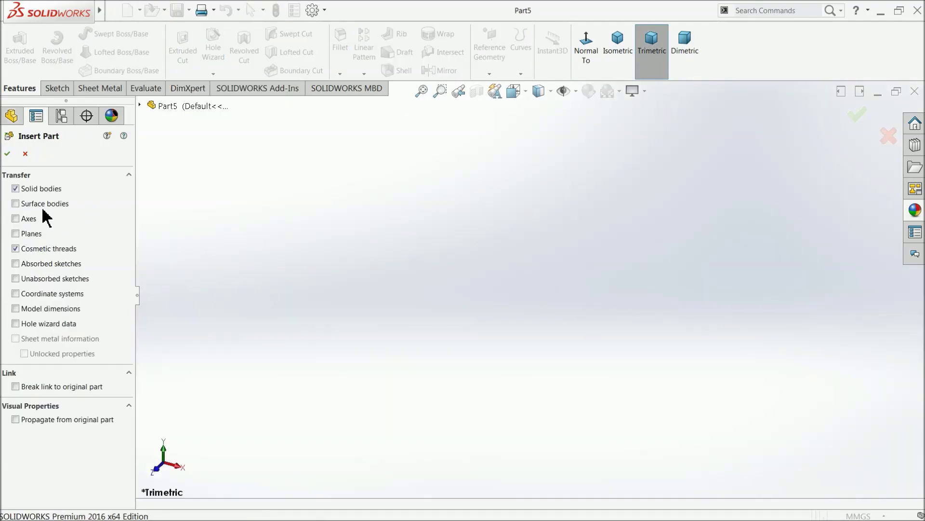
click(7, 155)
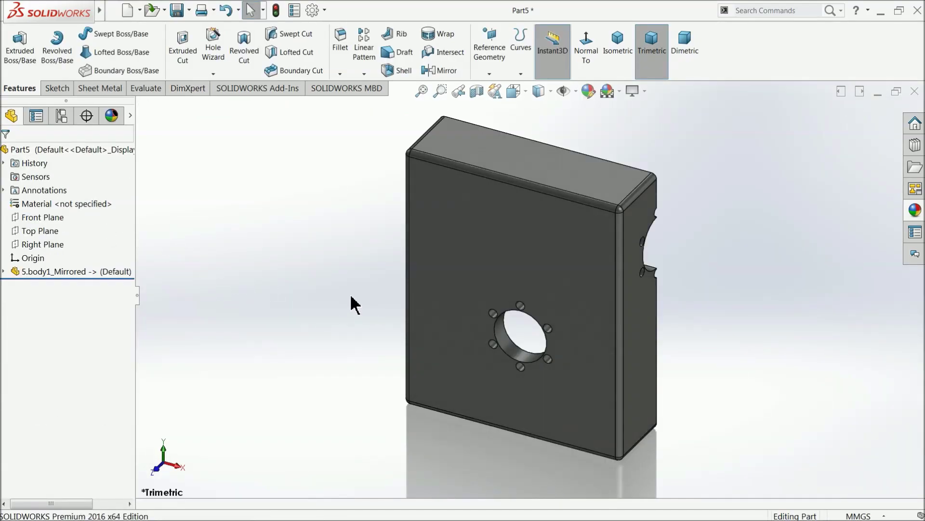
Turn on perspective display and apply the Plain White scene to the mirrored plate
middle_drag(351, 298, 367, 280)
click(644, 91)
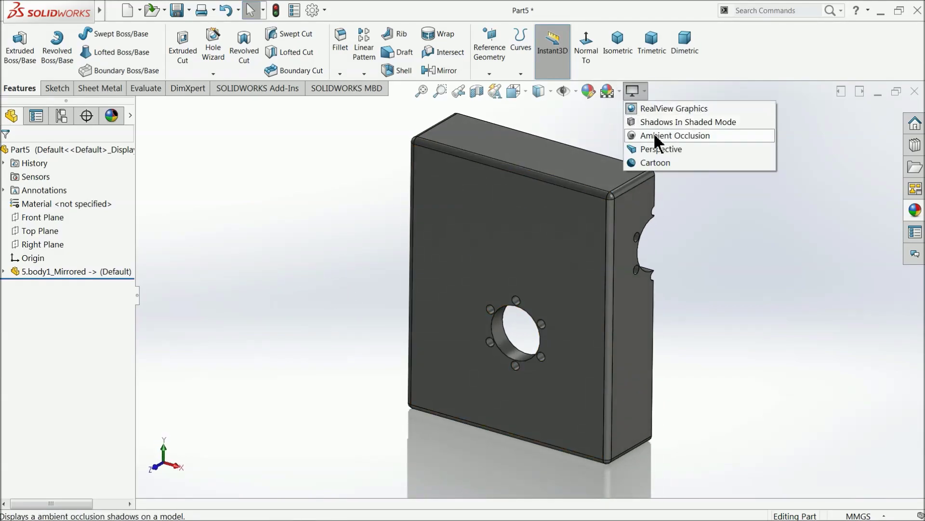
click(661, 150)
click(618, 91)
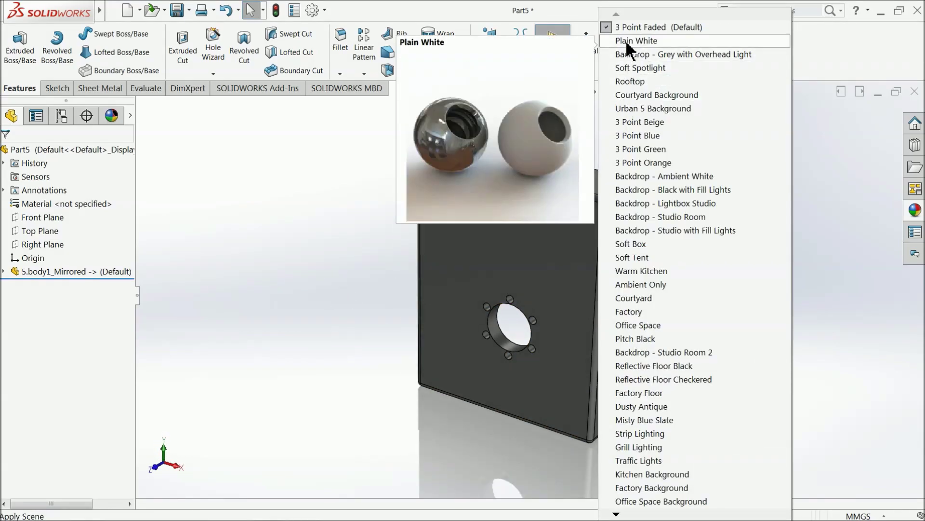
click(626, 40)
scroll(638, 258, down, 3)
middle_drag(638, 258, 466, 271)
scroll(465, 275, up, 2)
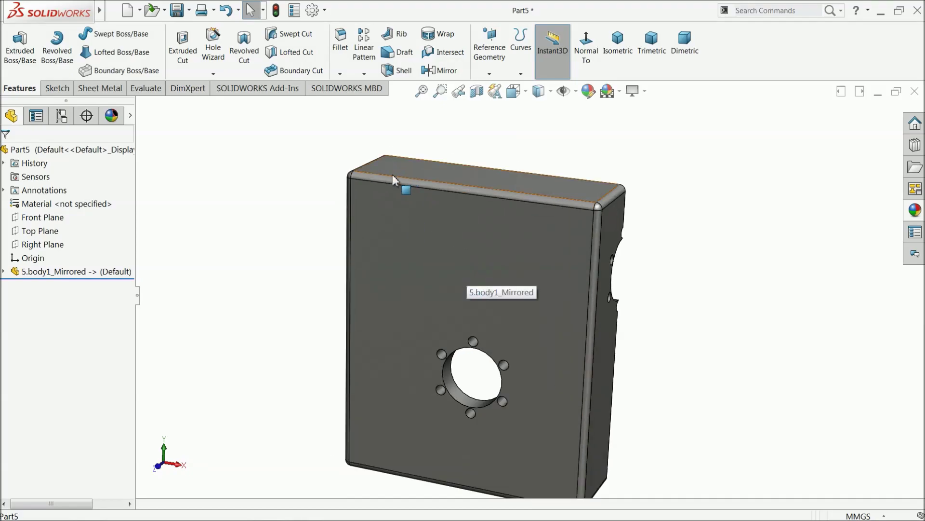
scroll(412, 397, down, 5)
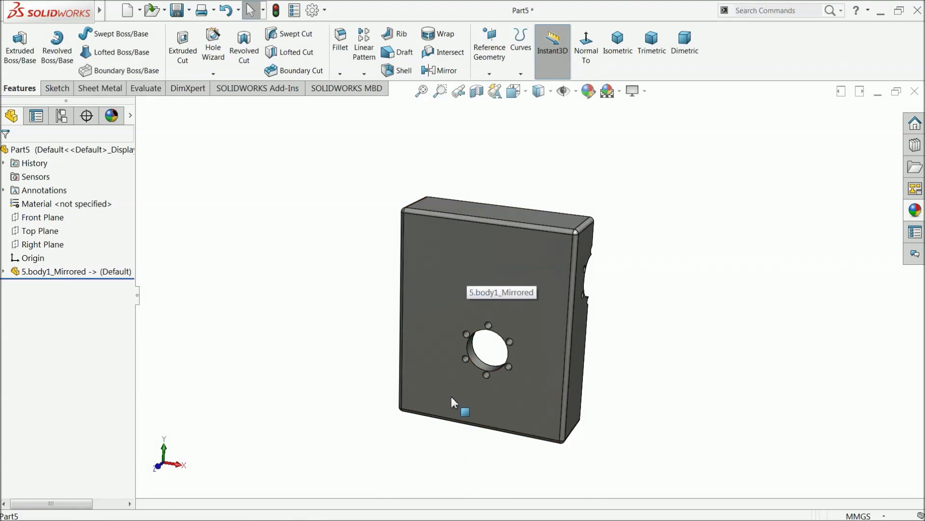
Start a sketch on the plate's front face, viewed head-on from its reverse side
click(392, 400)
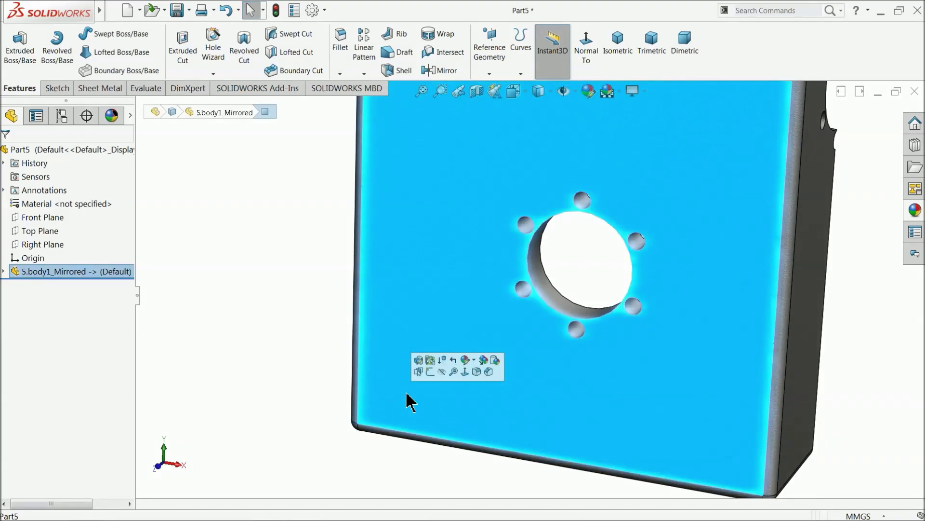
click(431, 372)
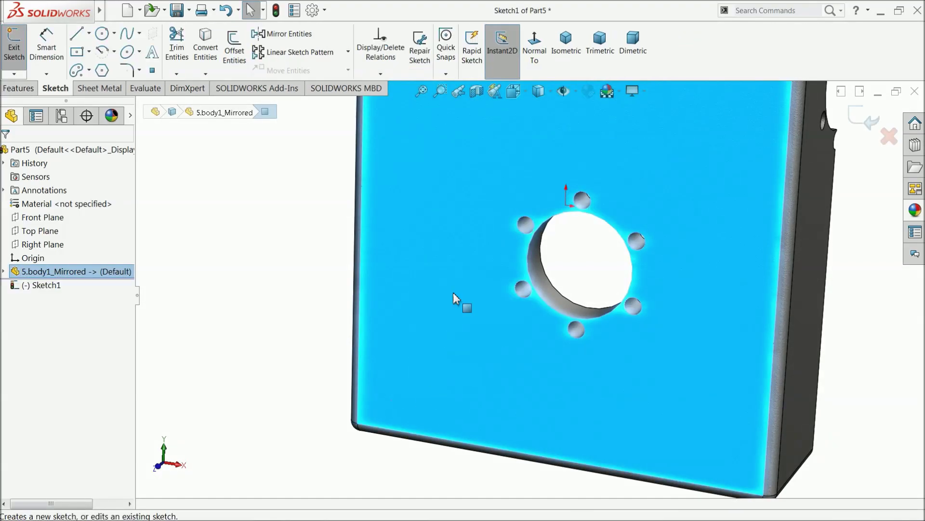
click(537, 59)
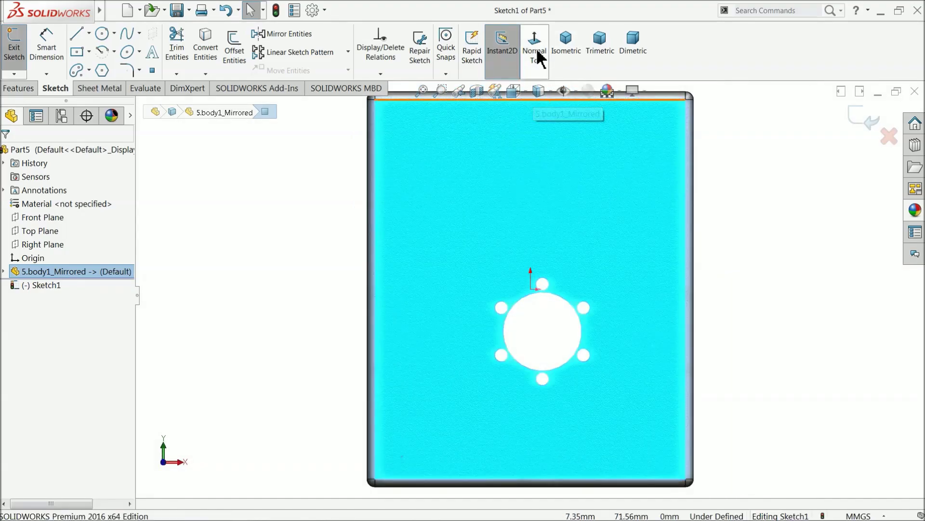
click(536, 48)
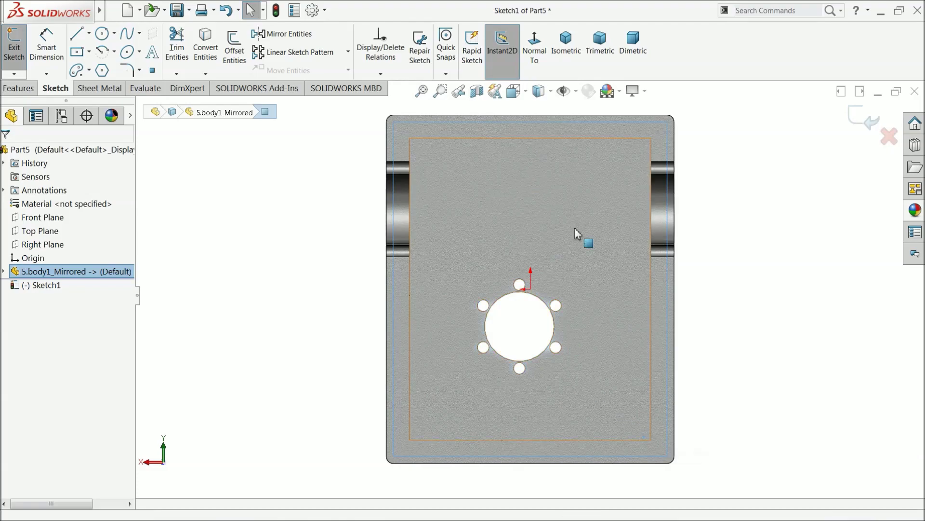
scroll(651, 451, down, 3)
scroll(618, 369, down, 1)
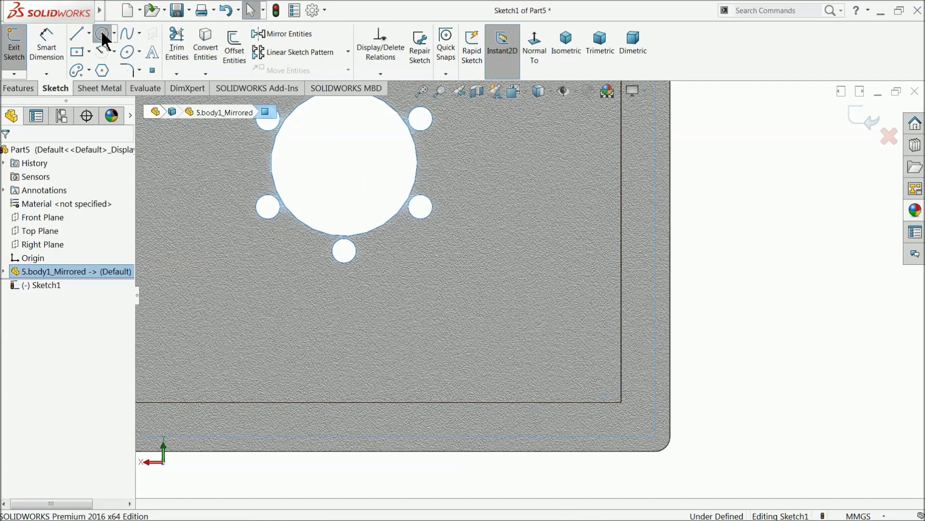
Draw a circle near the lower-right corner and dimension it 8 mm in diameter
click(103, 35)
scroll(562, 372, down, 2)
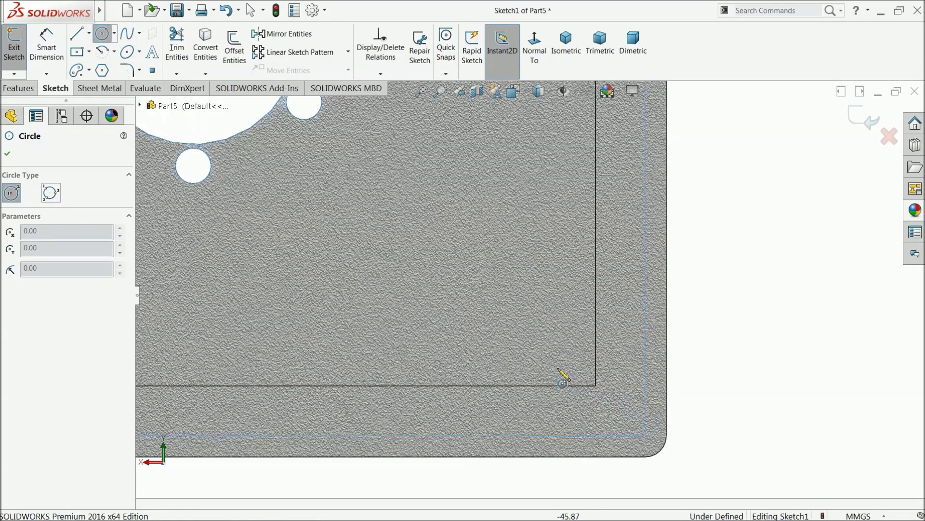
click(530, 336)
click(547, 303)
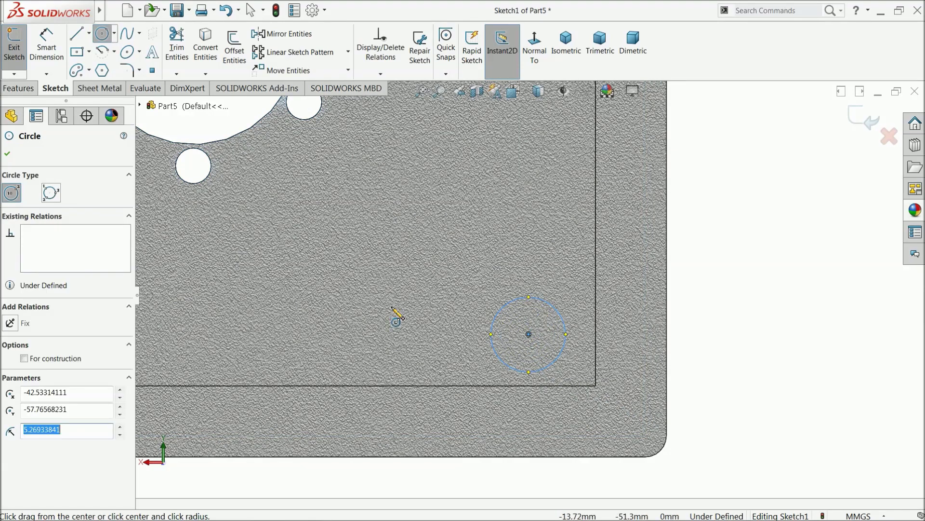
click(56, 60)
click(569, 334)
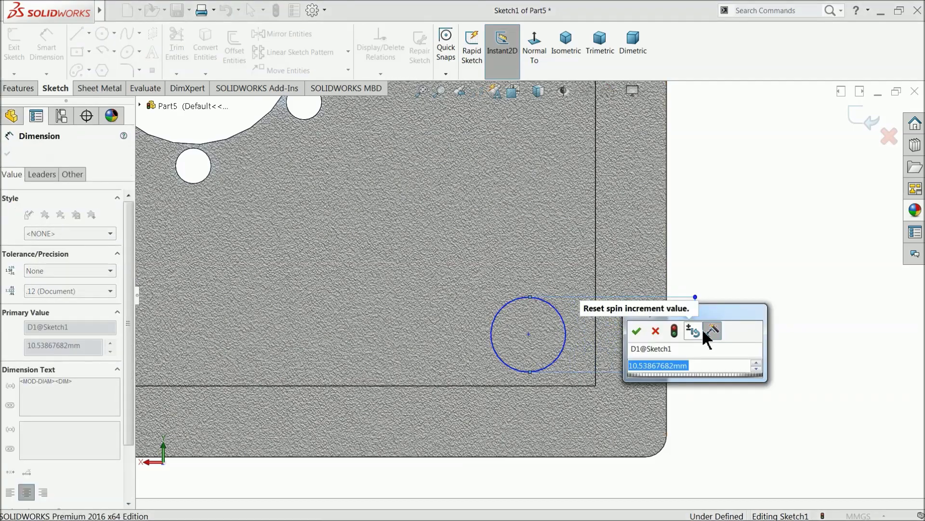
text(8)
key(Return)
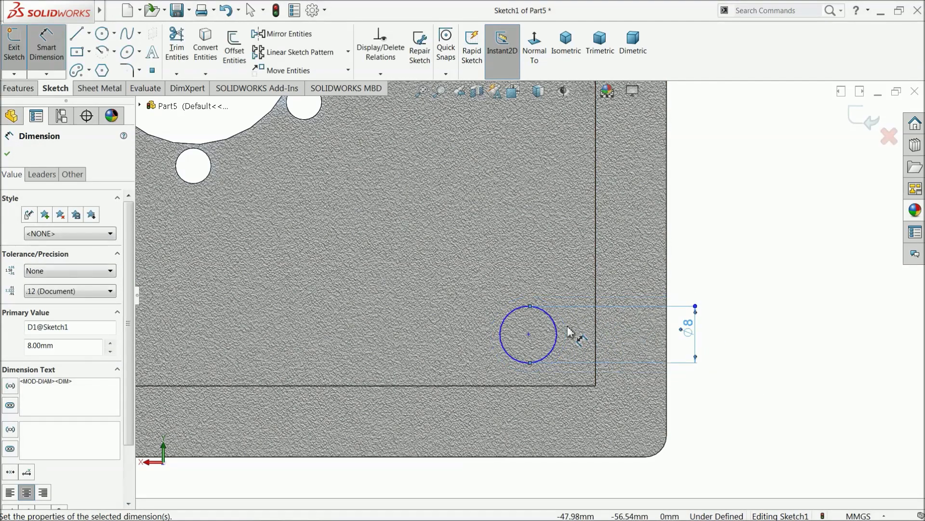
Locate the circle 10 mm from the vertical edge and 10 mm from the bottom edge
click(21, 89)
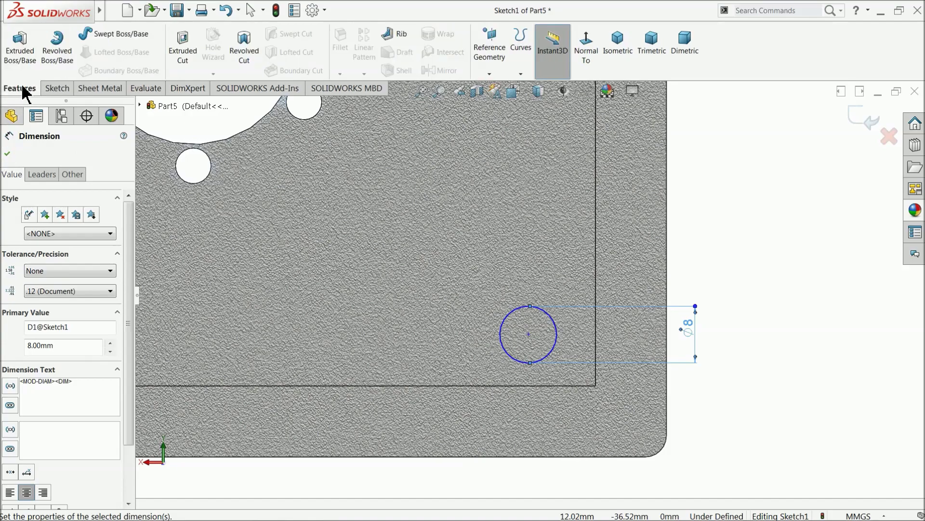
click(57, 88)
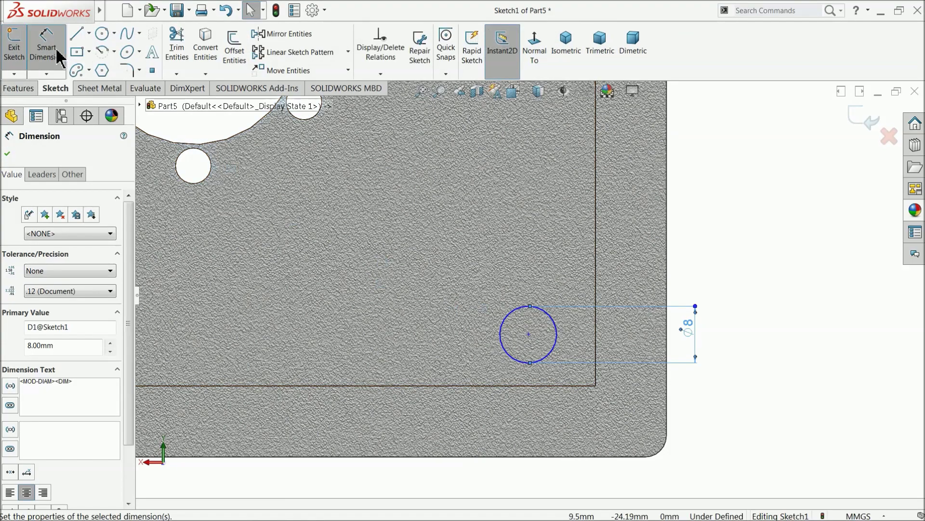
click(58, 57)
scroll(496, 306, down, 3)
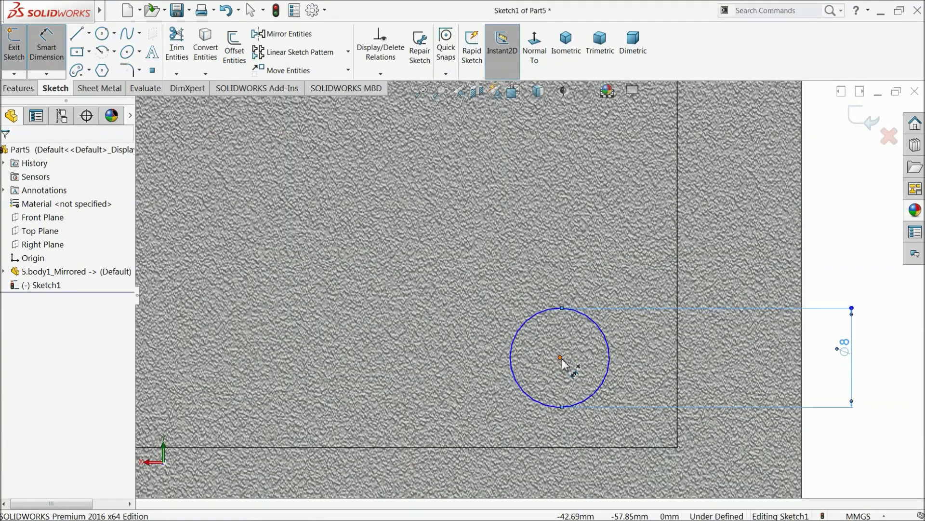
click(561, 358)
click(680, 356)
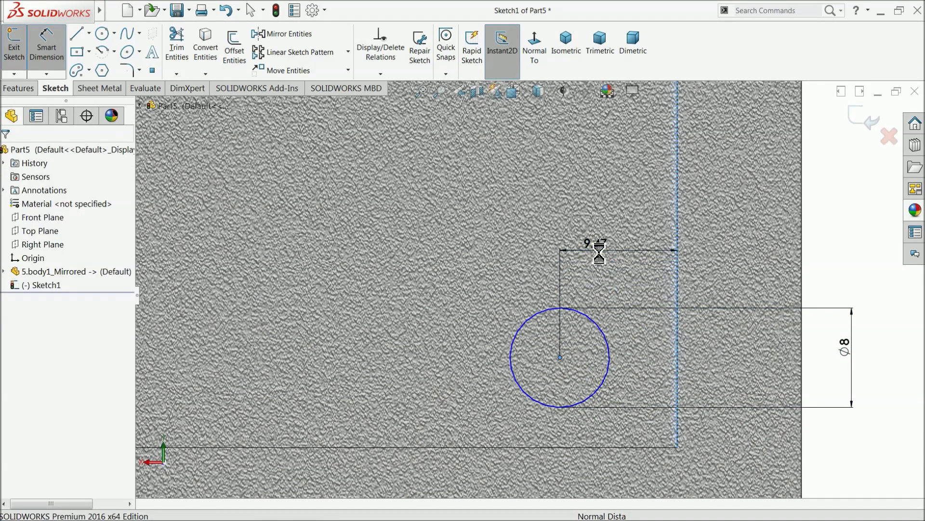
click(598, 255)
text(10)
key(Return)
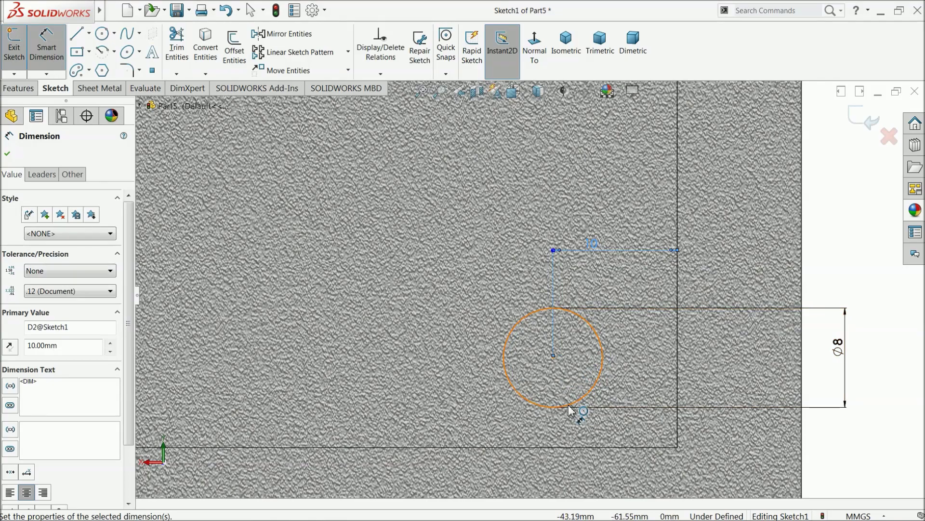
click(573, 404)
click(567, 449)
click(448, 407)
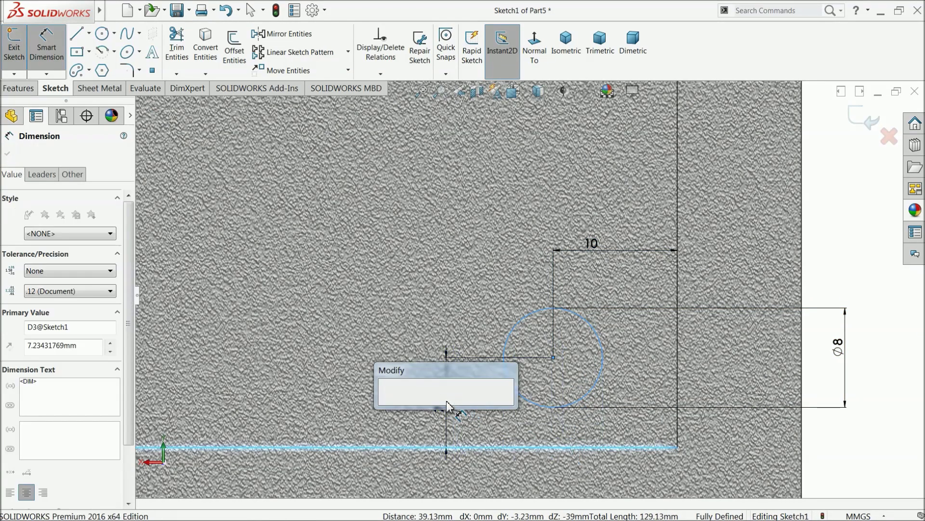
text(10)
key(Return)
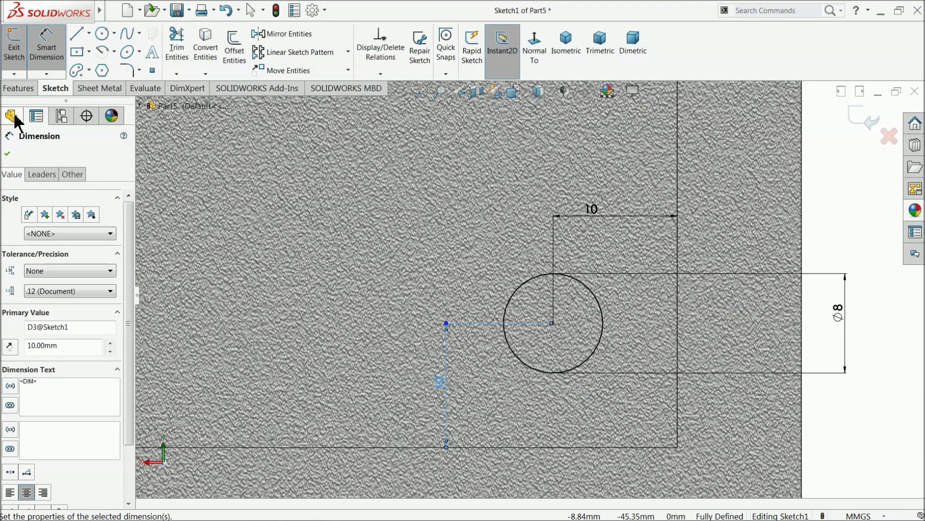
Cut the circle through the plate with an Extruded Cut, Through All - Both
click(20, 88)
click(179, 58)
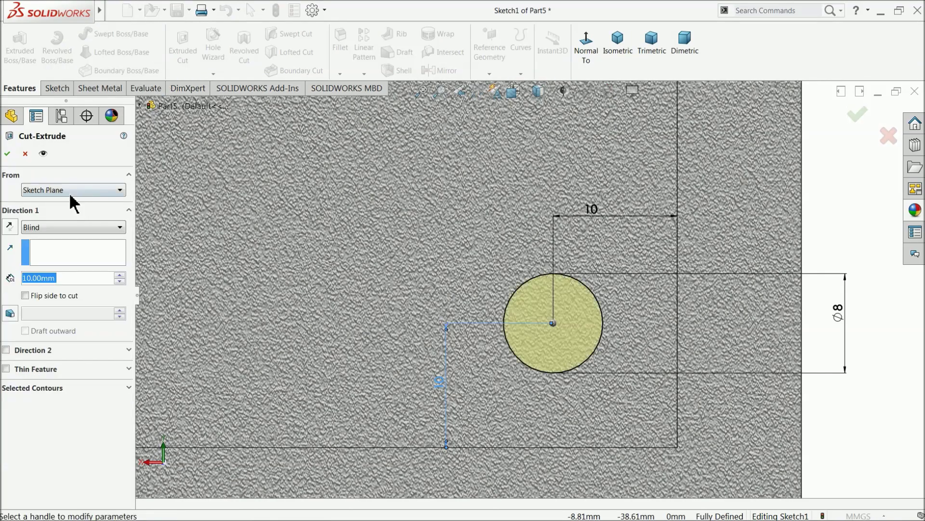
click(56, 230)
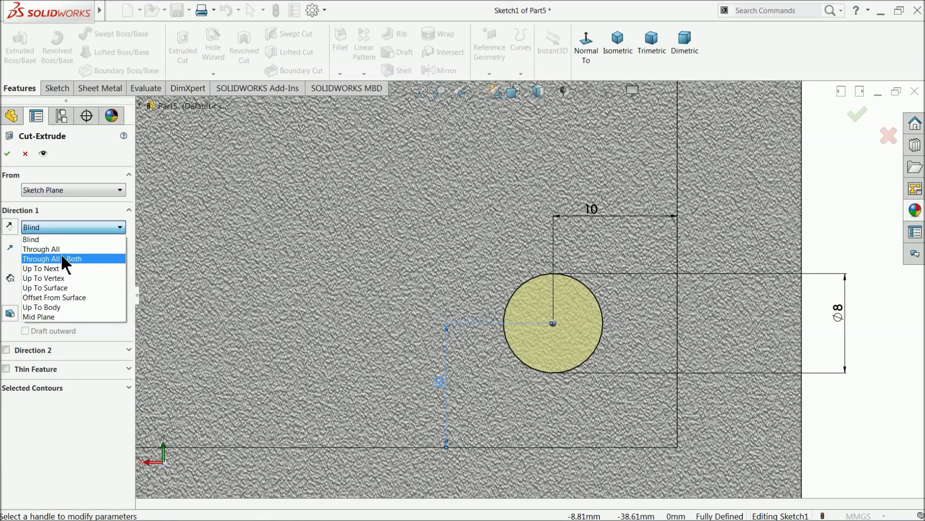
click(62, 259)
click(8, 153)
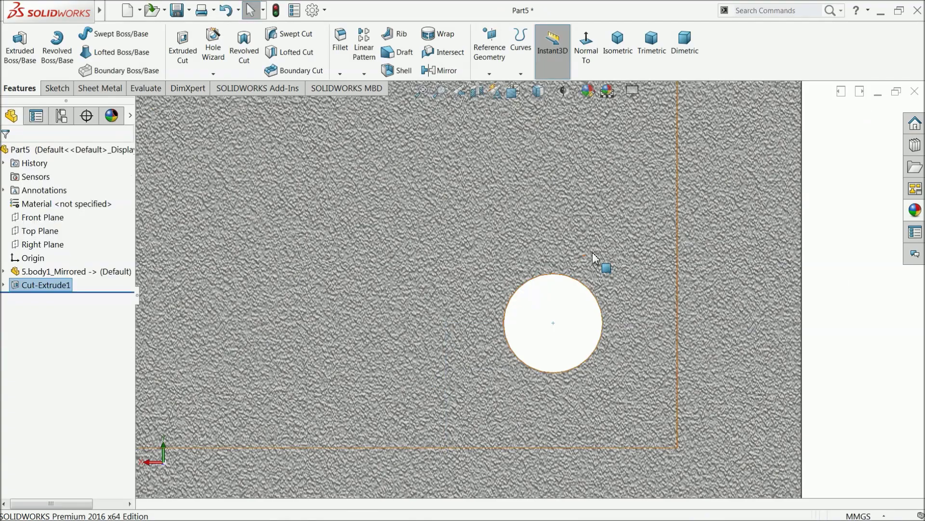
scroll(588, 310, up, 5)
Start a sketch on the plate's narrow top face, viewed head-on
middle_drag(588, 310, 716, 343)
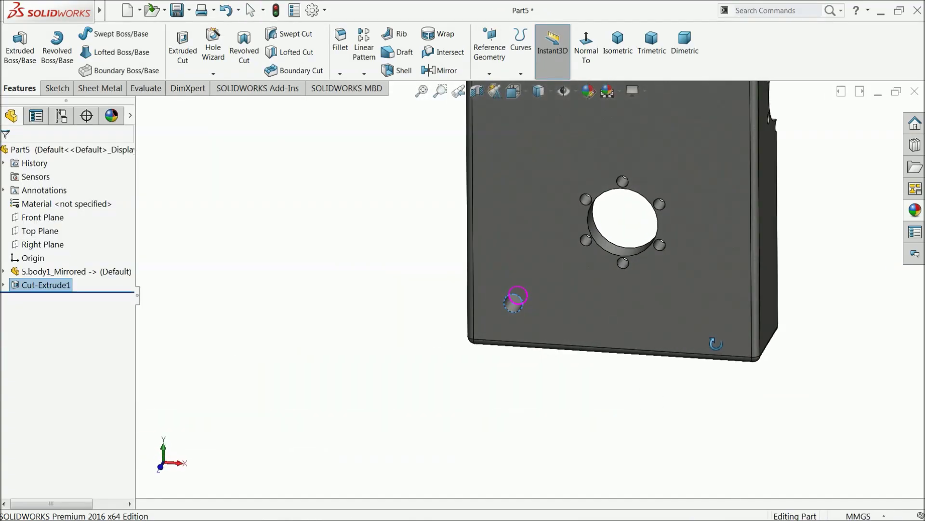
key(Escape)
key(ctrl+shift+z)
scroll(529, 157, down, 5)
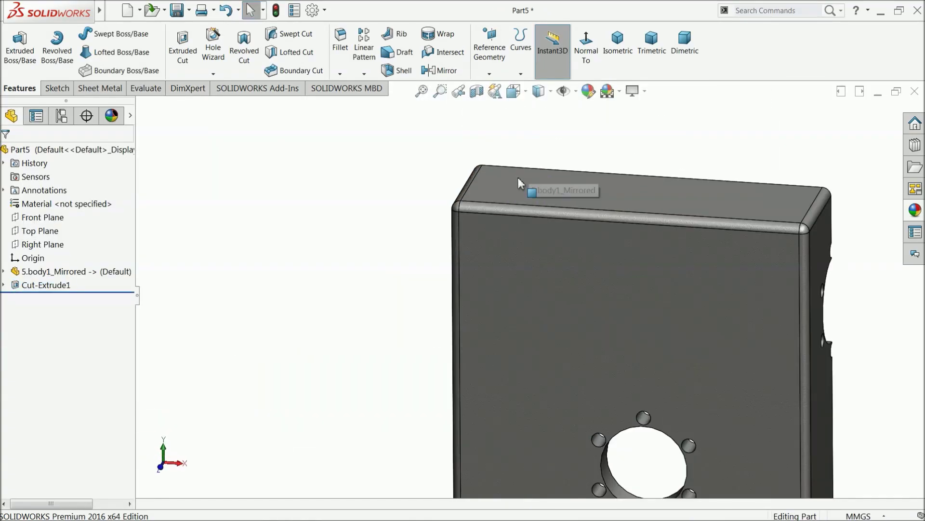
click(495, 189)
middle_drag(495, 189, 531, 275)
click(505, 190)
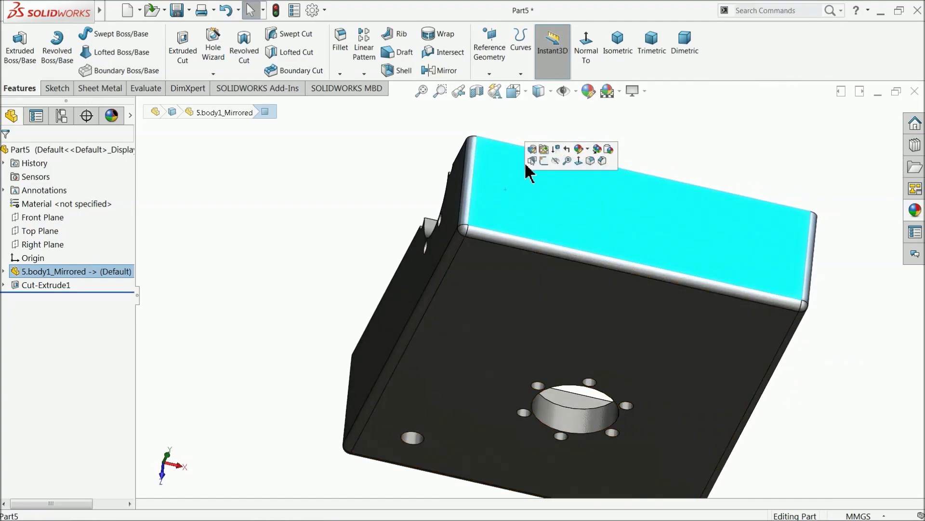
click(542, 158)
click(534, 57)
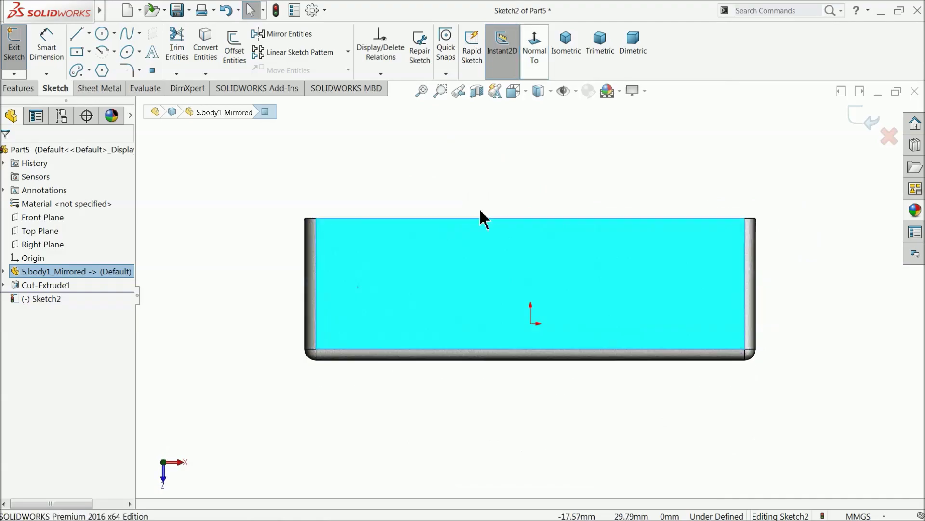
Draw a circle on the top face and dimension it 8 mm in diameter
click(100, 36)
scroll(382, 247, down, 2)
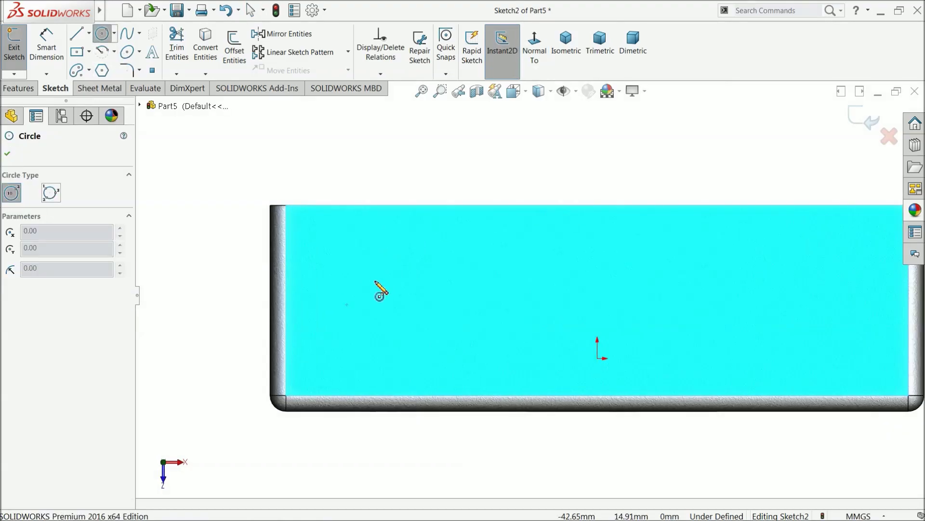
click(367, 277)
click(392, 250)
key(d)
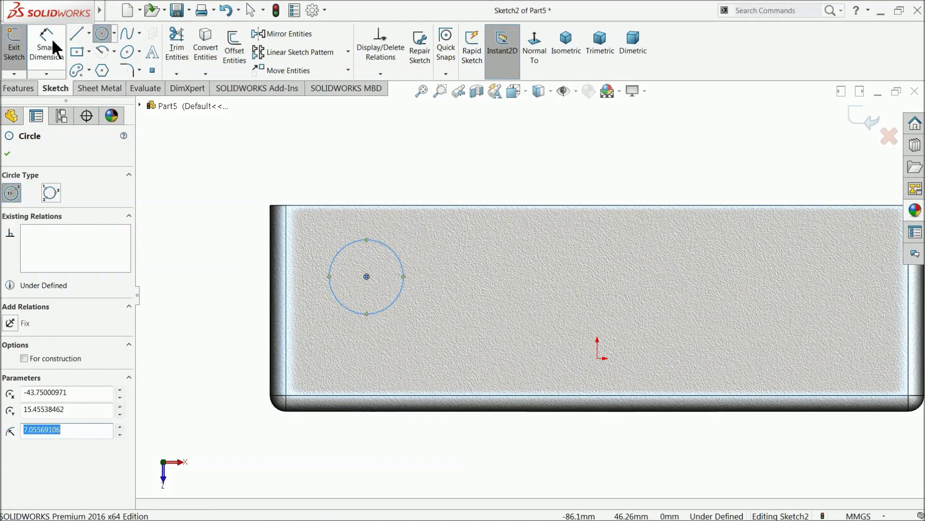
click(408, 278)
click(436, 280)
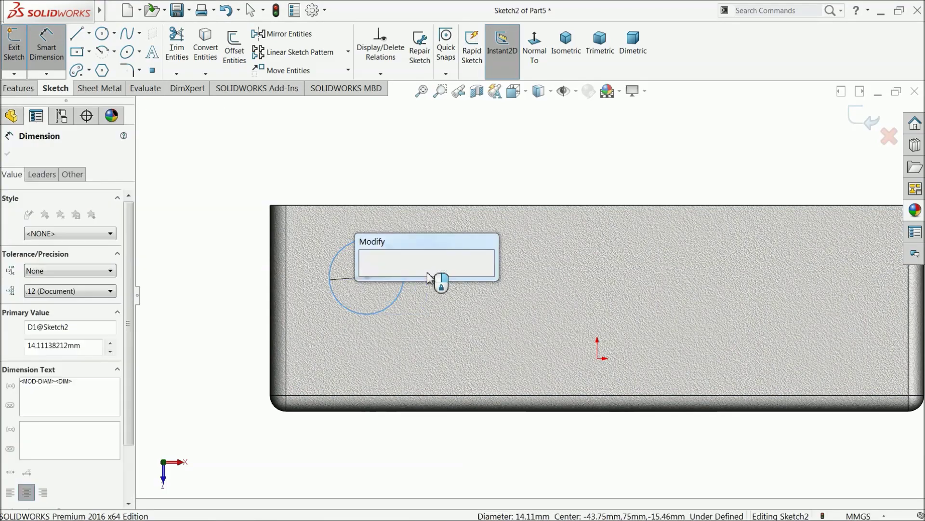
text(8)
key(Return)
Dimension the circle centre 12.5 mm from the top edge and 12.5 mm from the left edge
scroll(392, 285, down, 3)
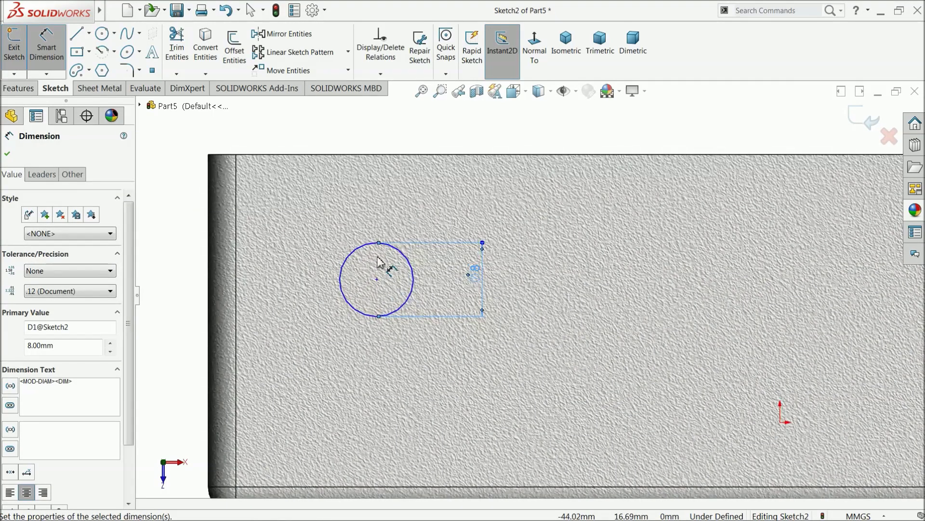
click(377, 279)
click(372, 154)
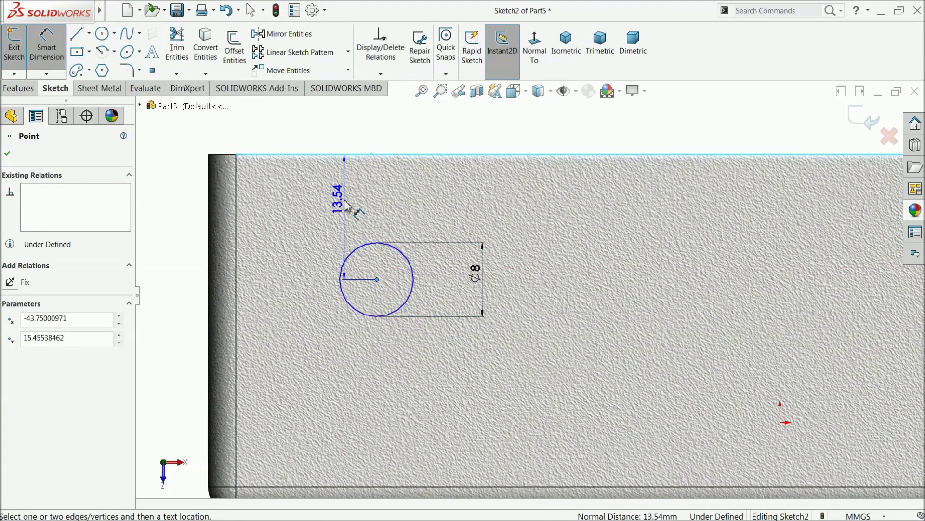
click(339, 208)
text(12.5)
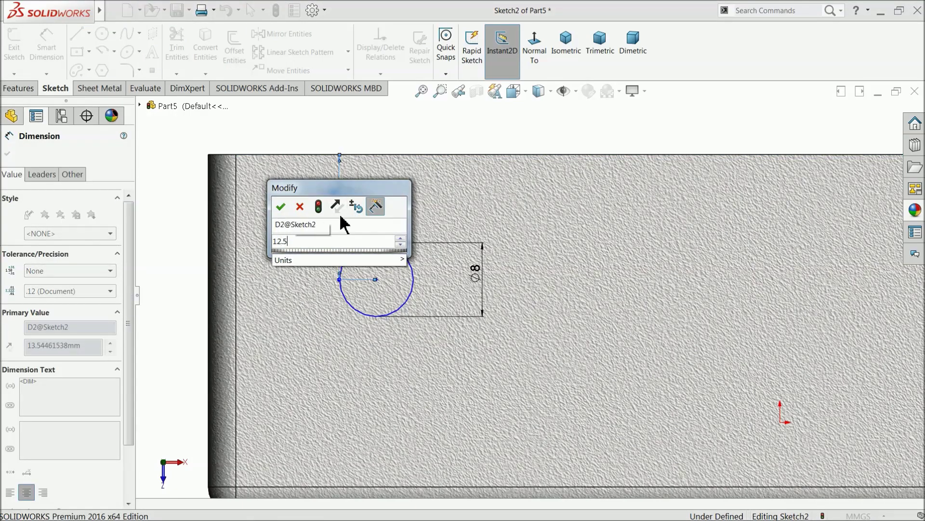
key(Return)
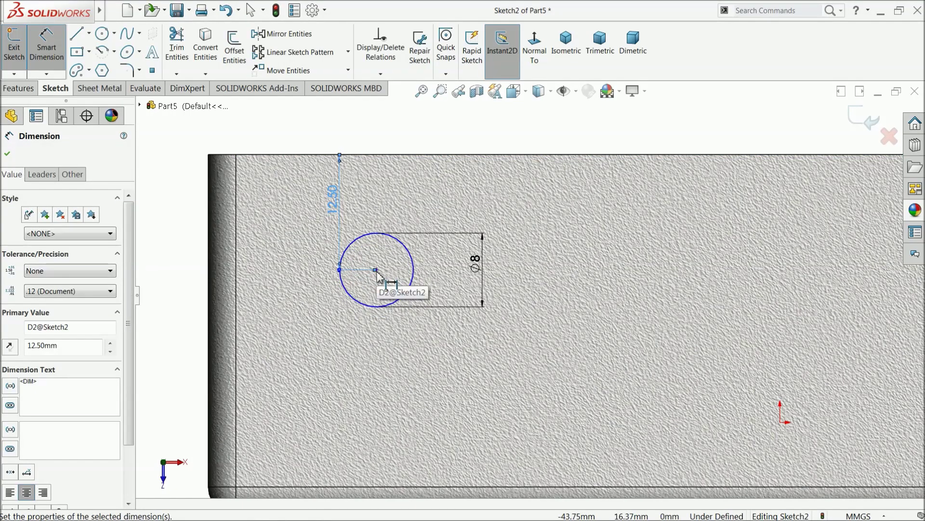
click(377, 270)
click(208, 278)
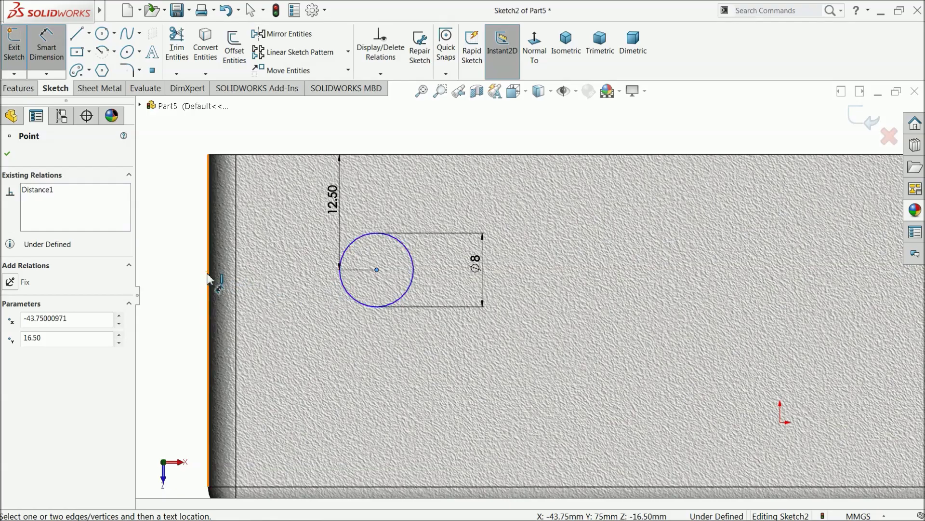
click(290, 320)
text(1)
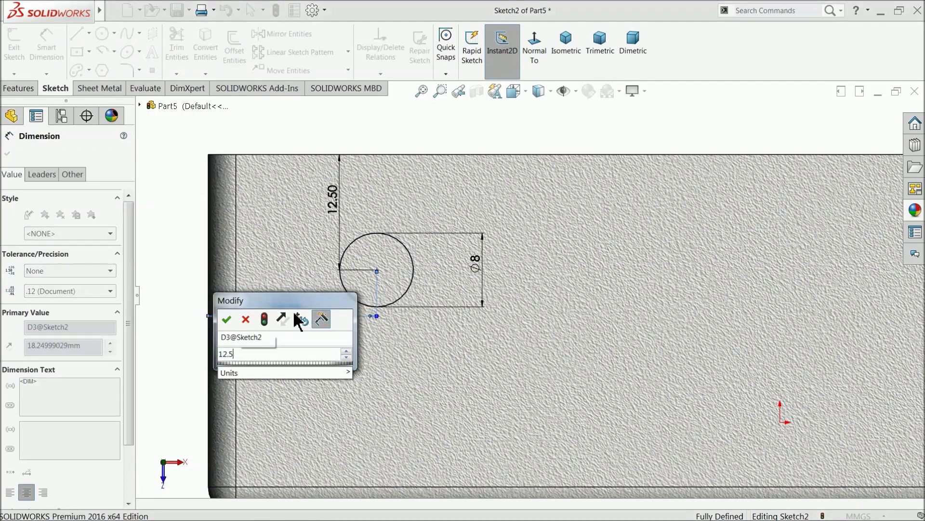
text(2.5)
key(Return)
Change the hole's horizontal distance from the left edge to 16 mm
scroll(331, 254, up, 3)
middle_drag(330, 254, 370, 399)
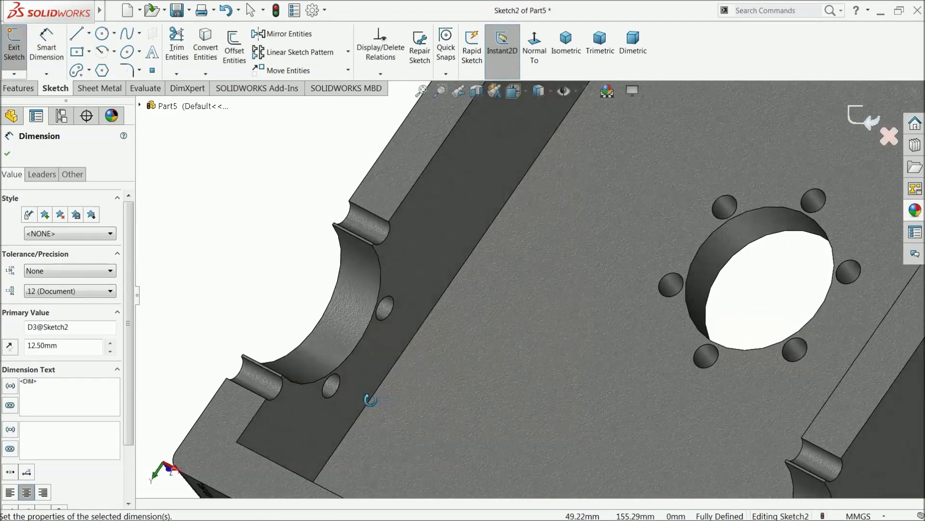
scroll(378, 419, up, 5)
mouse_move(470, 393)
middle_down()
mouse_move(428, 481)
mouse_move(471, 413)
mouse_move(429, 415)
mouse_move(512, 231)
mouse_move(462, 384)
middle_up()
scroll(430, 325, down, 5)
click(437, 313)
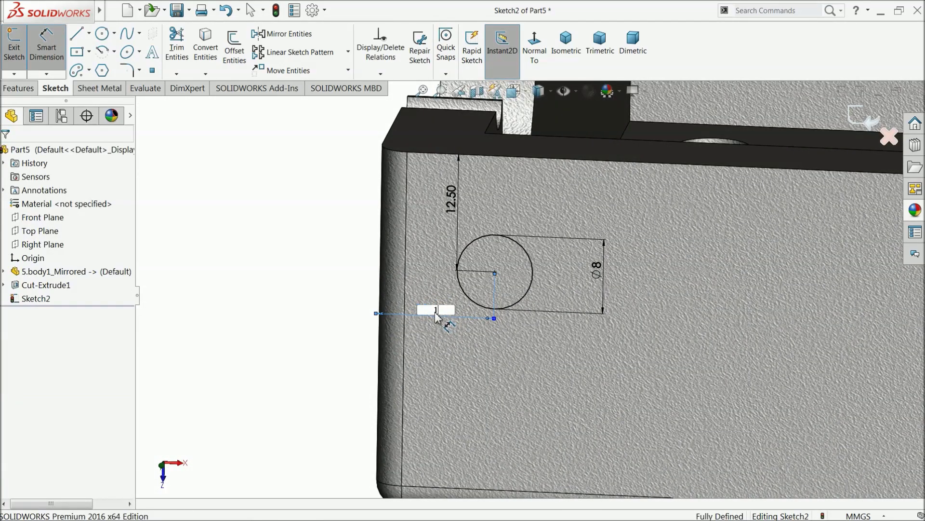
text(16)
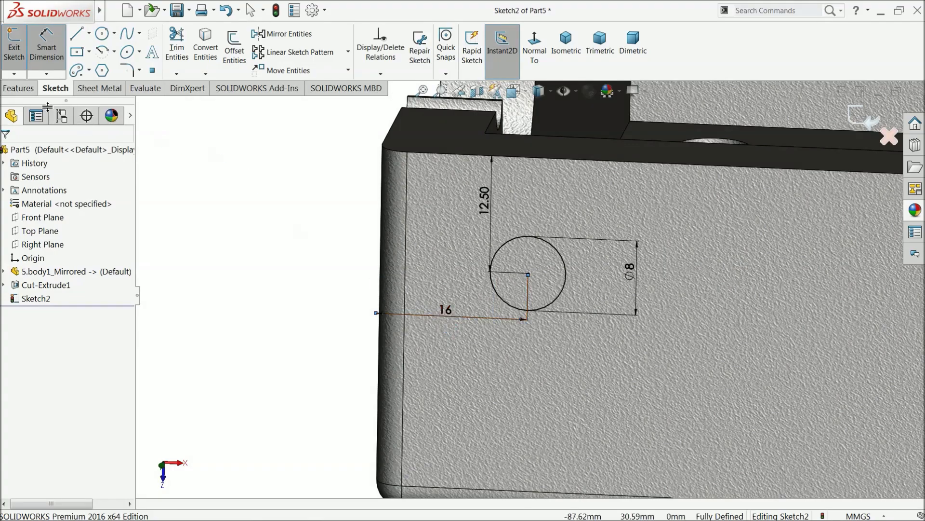
Cut the 8 mm hole 10 mm deep with a Blind Extruded Cut, then fit the part in view
click(20, 88)
click(185, 57)
scroll(405, 221, up, 3)
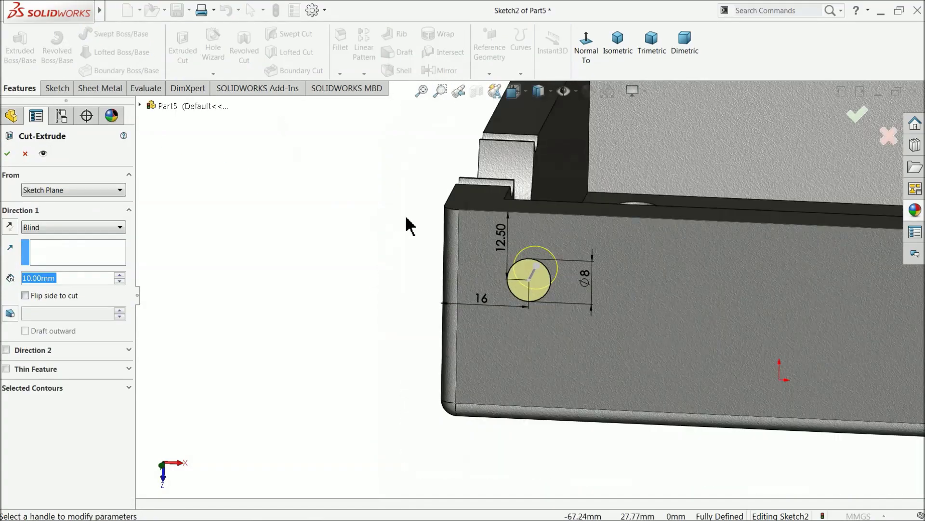
middle_drag(405, 221, 395, 409)
middle_drag(605, 241, 529, 251)
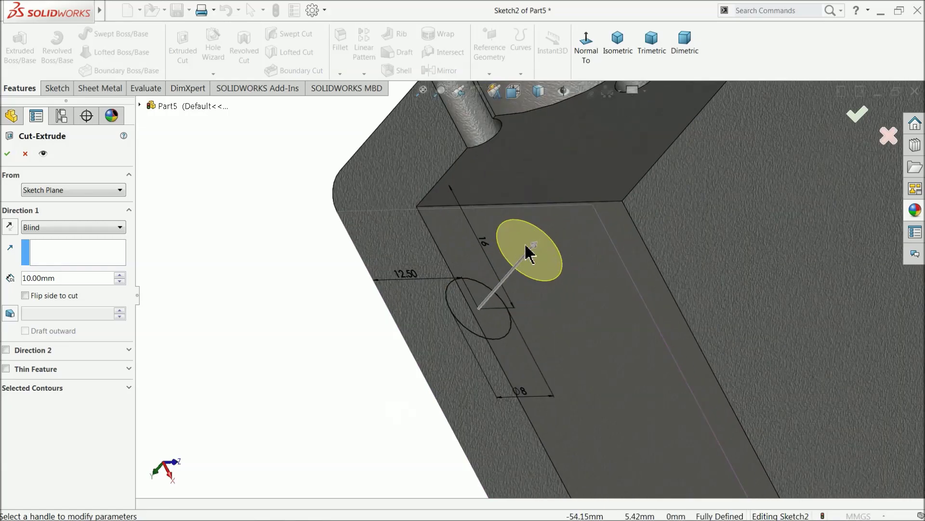
click(10, 153)
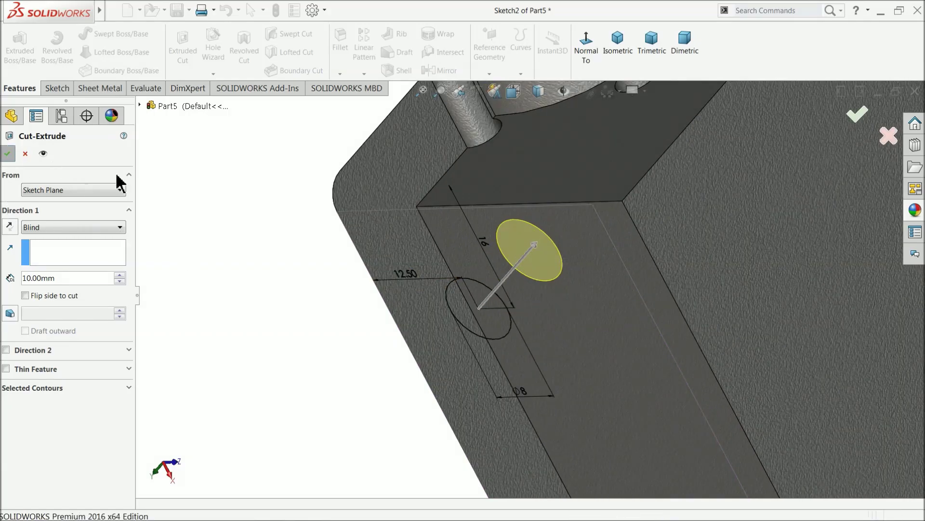
middle_drag(435, 305, 589, 290)
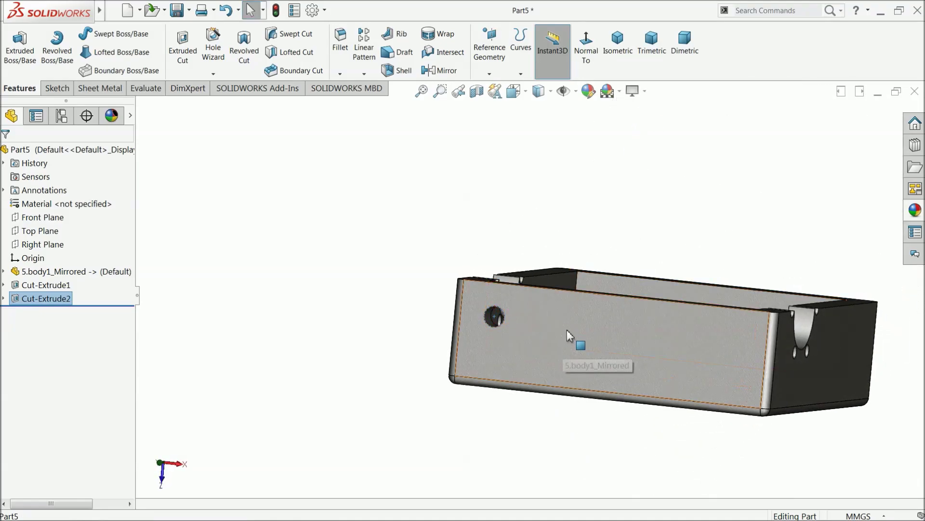
middle_drag(570, 340, 560, 151)
scroll(562, 200, up, 4)
key(Escape)
key(f)
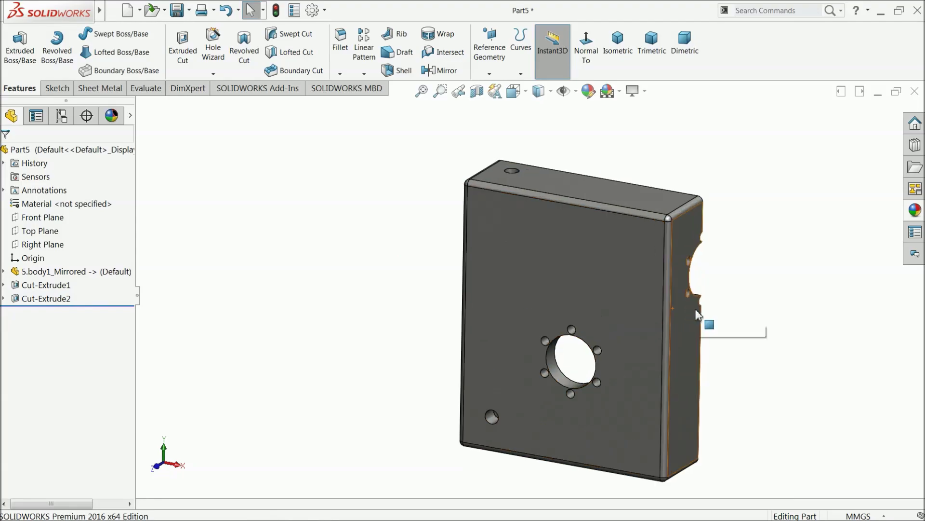
Save the mirrored plate as 6.body2 in the Worm gear reducer folder
click(177, 15)
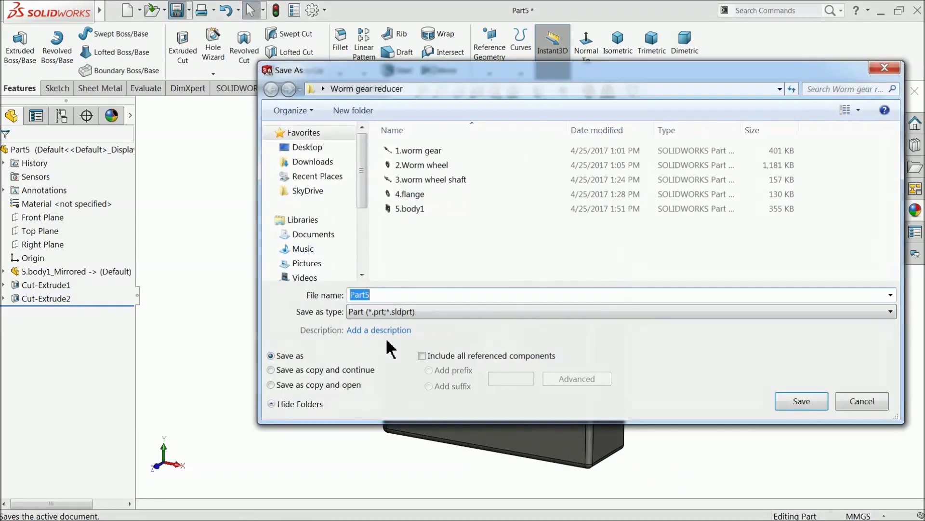
text(6.body2)
click(789, 403)
middle_drag(617, 369, 442, 404)
scroll(434, 397, up, 5)
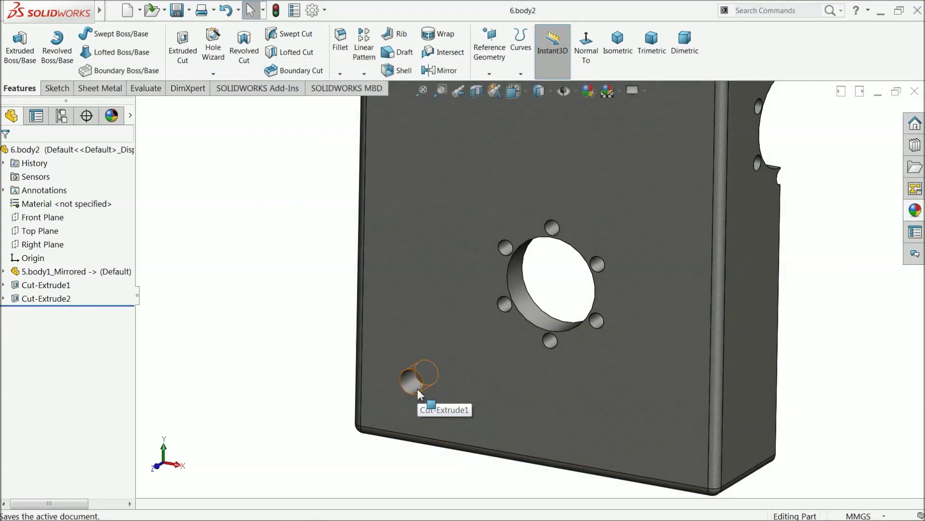
scroll(434, 371, up, 6)
scroll(507, 262, down, 2)
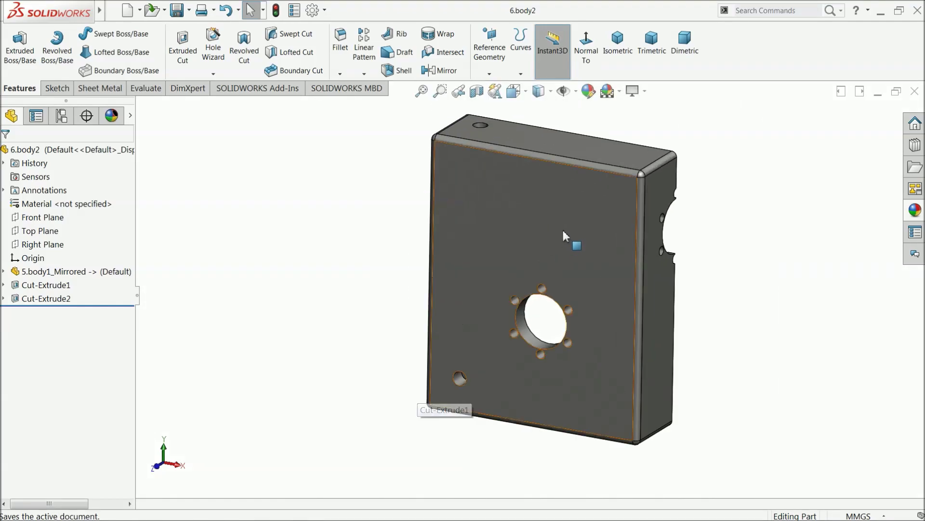
scroll(563, 232, down, 1)
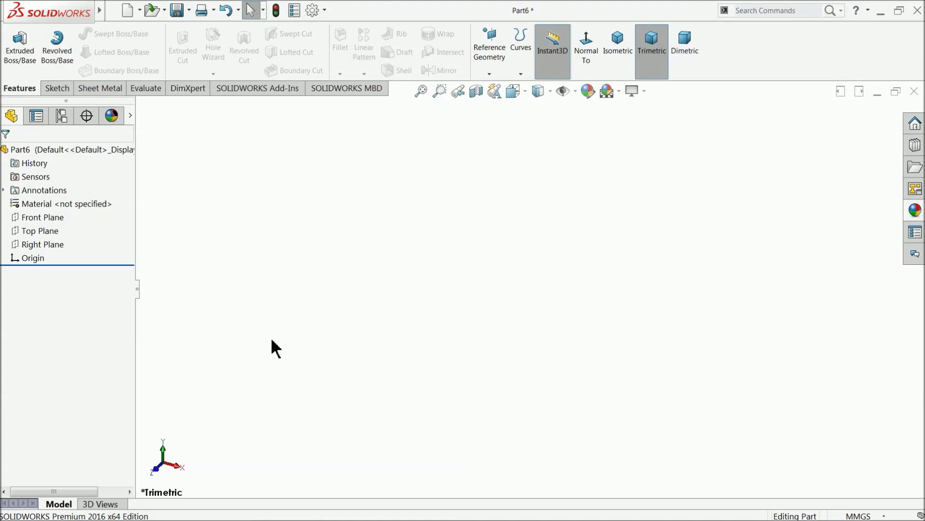
Sketch a circle on the Front Plane centred at the origin, dimensioned 7.95 mm diameter
click(26, 217)
click(34, 207)
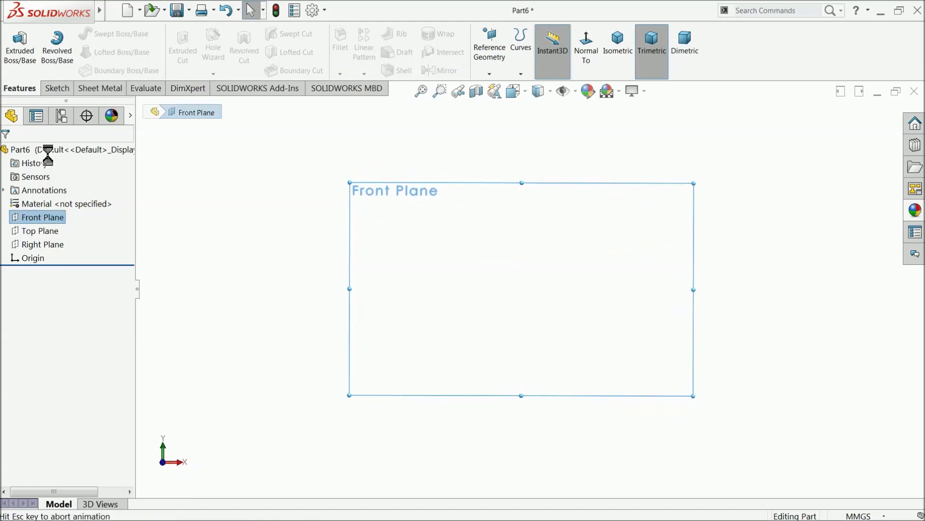
click(102, 34)
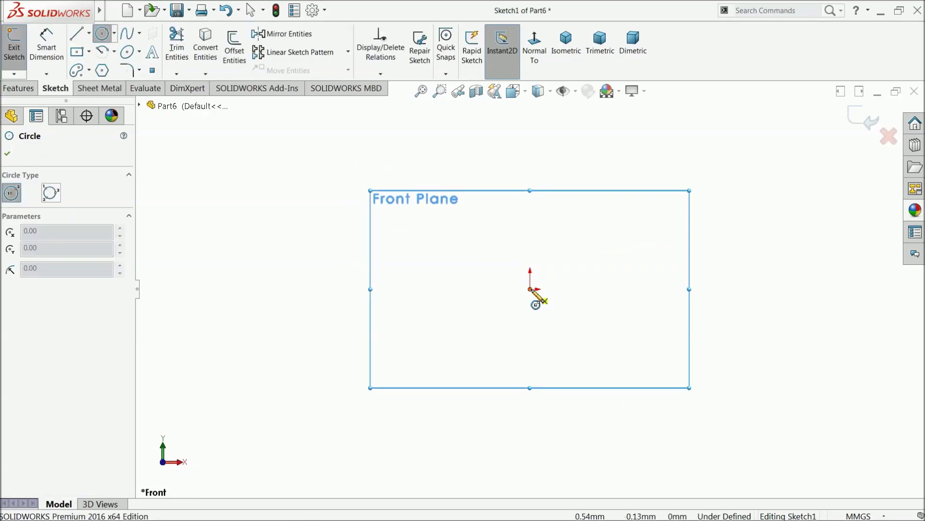
click(530, 290)
click(531, 229)
click(47, 46)
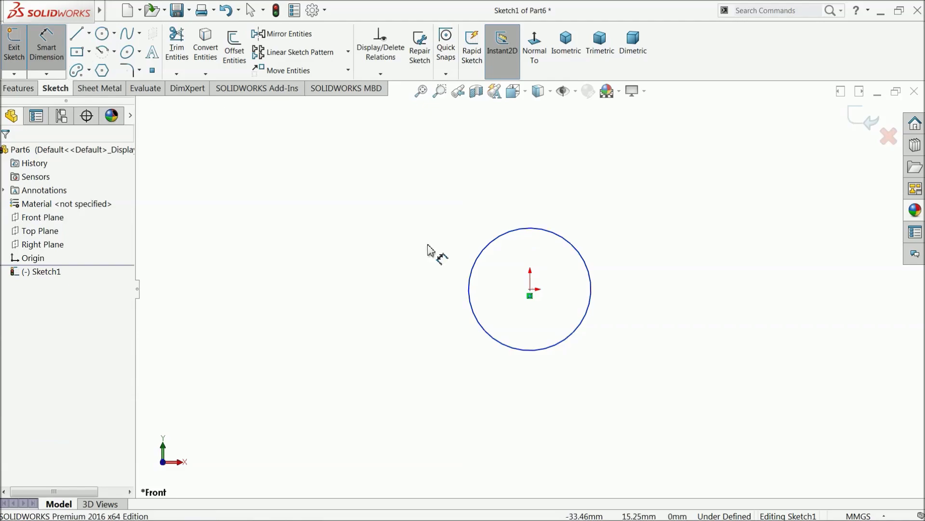
scroll(481, 274, down, 3)
click(462, 276)
click(426, 284)
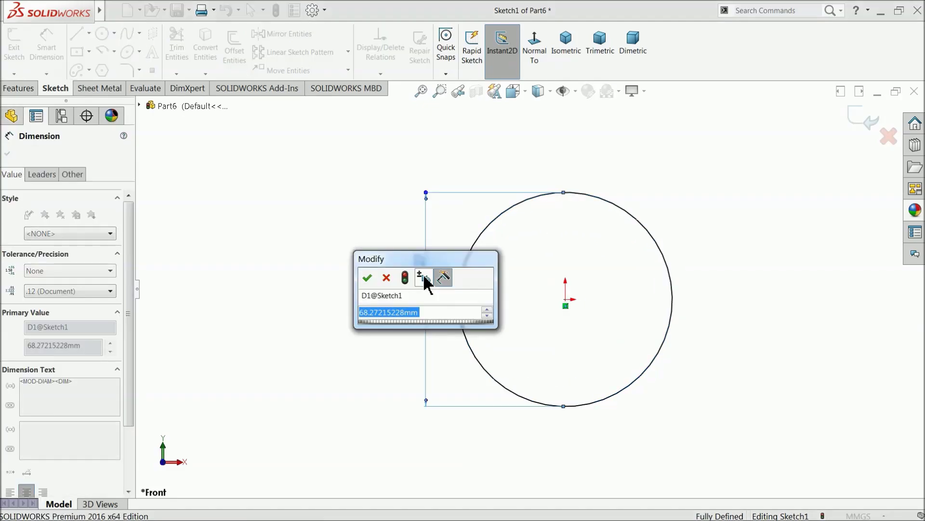
text(7.95)
key(Return)
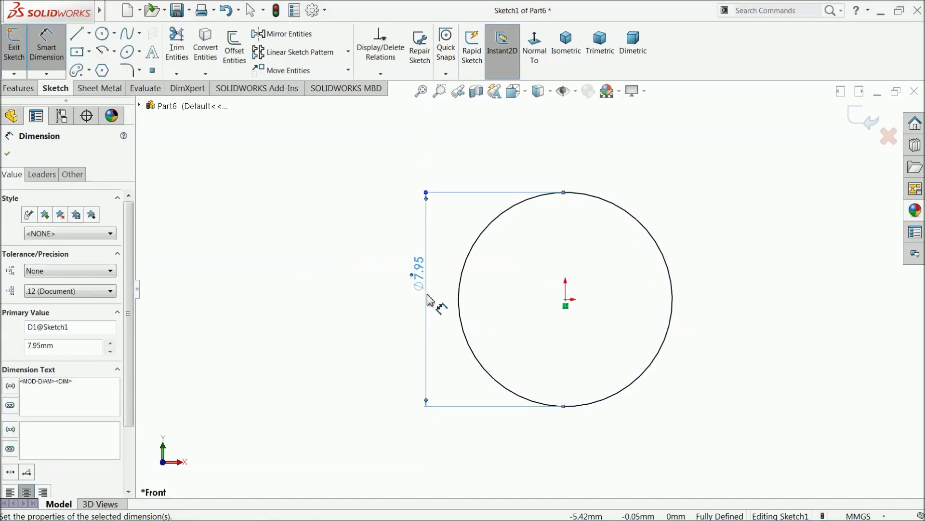
Extrude the Ø7.95 circle Blind 10 mm into cylinder Boss-Extrude1
click(7, 154)
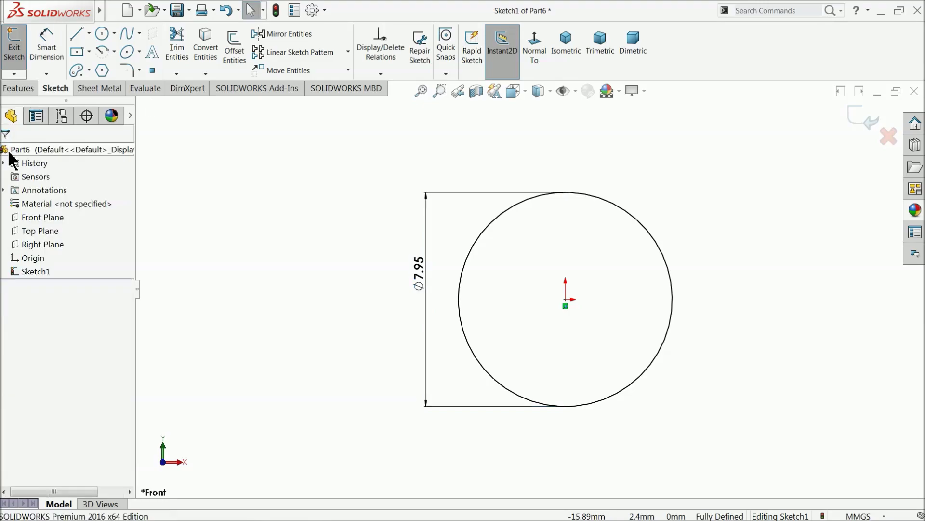
click(20, 88)
click(20, 48)
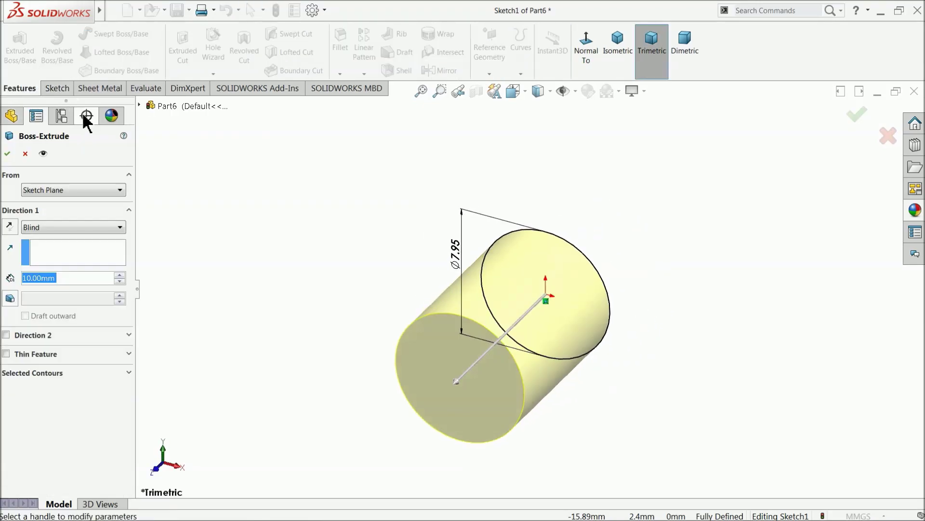
click(7, 154)
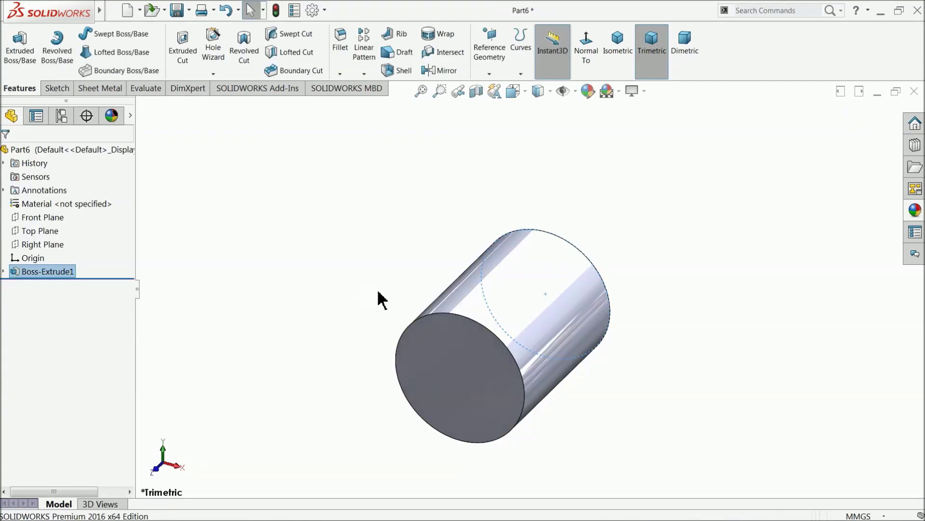
Sketch a circle at the origin on the cylinder's end face and dimension it to Ø10
mouse_move(508, 256)
middle_down()
mouse_move(414, 310)
mouse_move(587, 294)
middle_up()
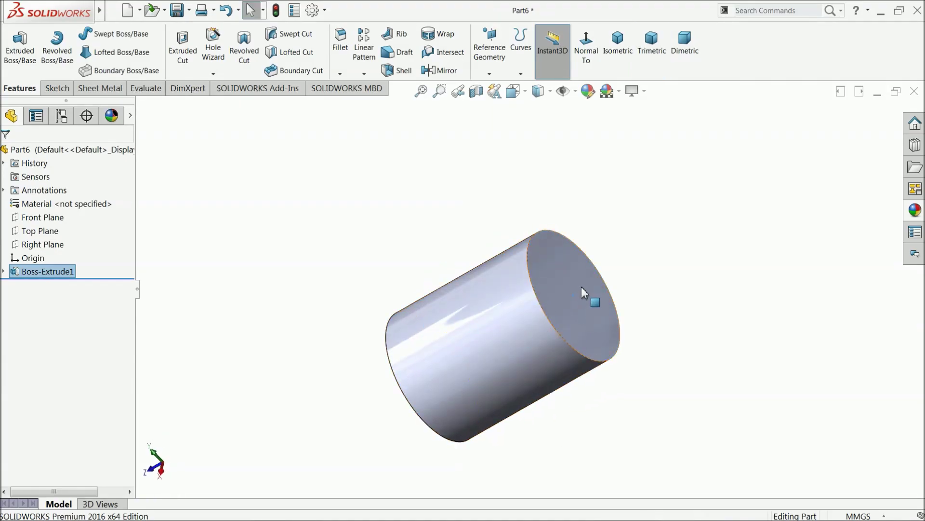
click(586, 293)
click(606, 255)
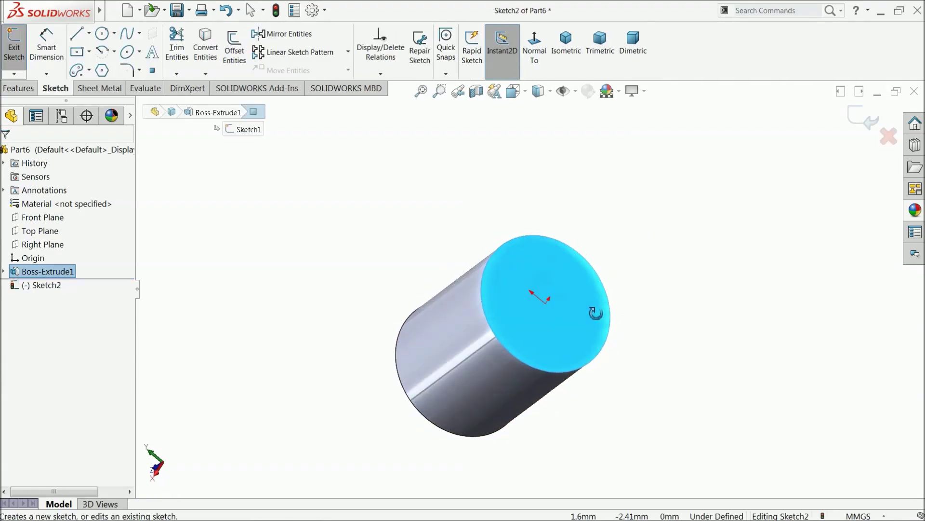
click(102, 34)
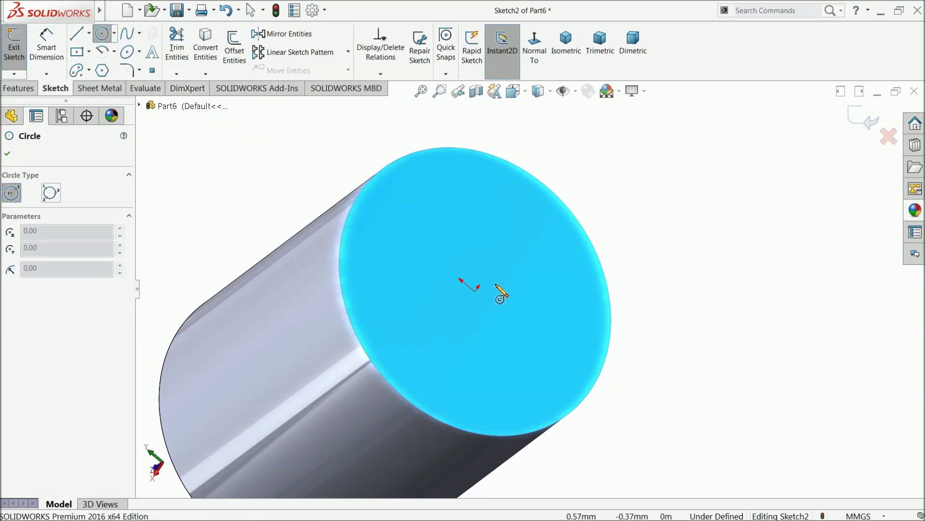
click(476, 292)
click(436, 123)
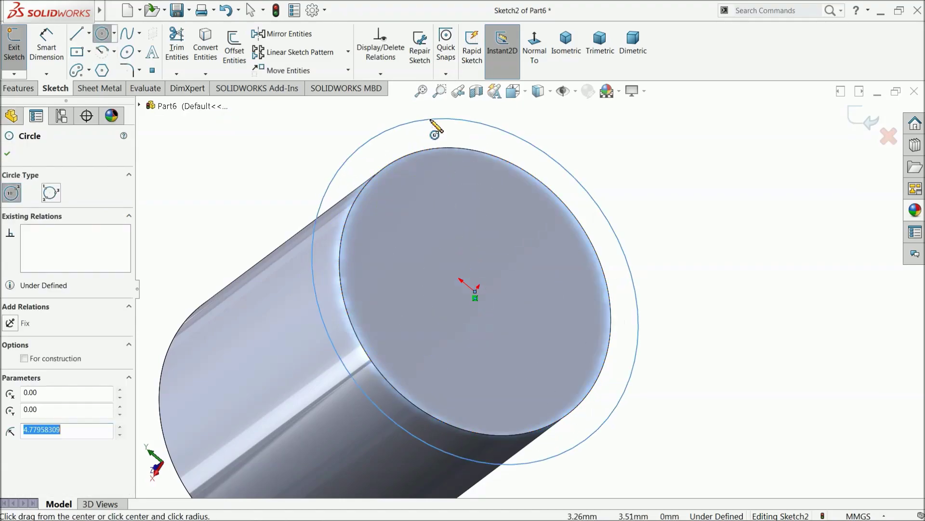
click(47, 42)
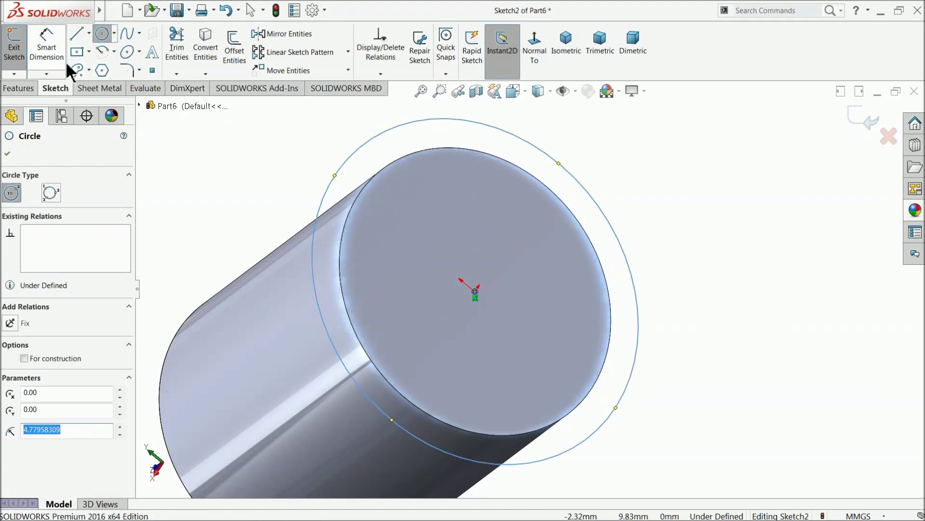
click(599, 201)
click(599, 172)
text(10)
key(Return)
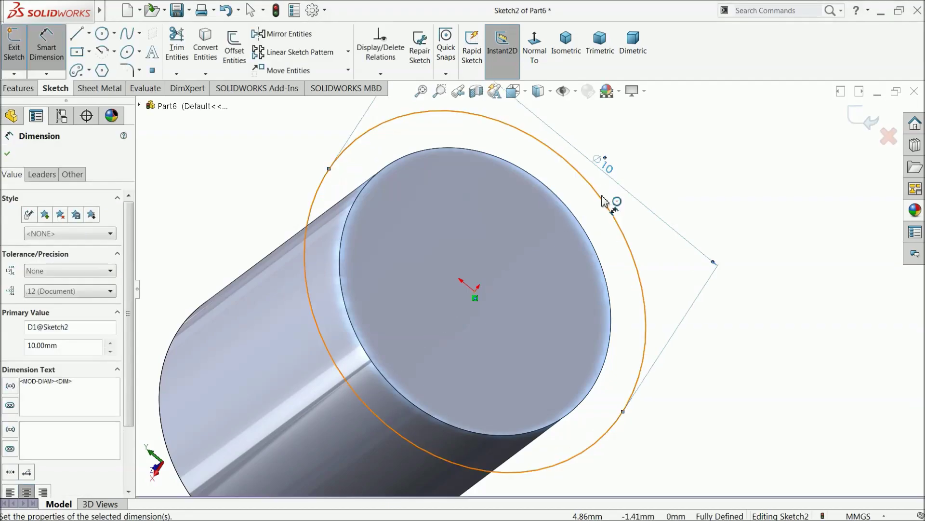
Extrude the Ø10 circle 4.5 mm as the Boss-Extrude2 collar
scroll(579, 195, up, 3)
click(18, 88)
click(20, 47)
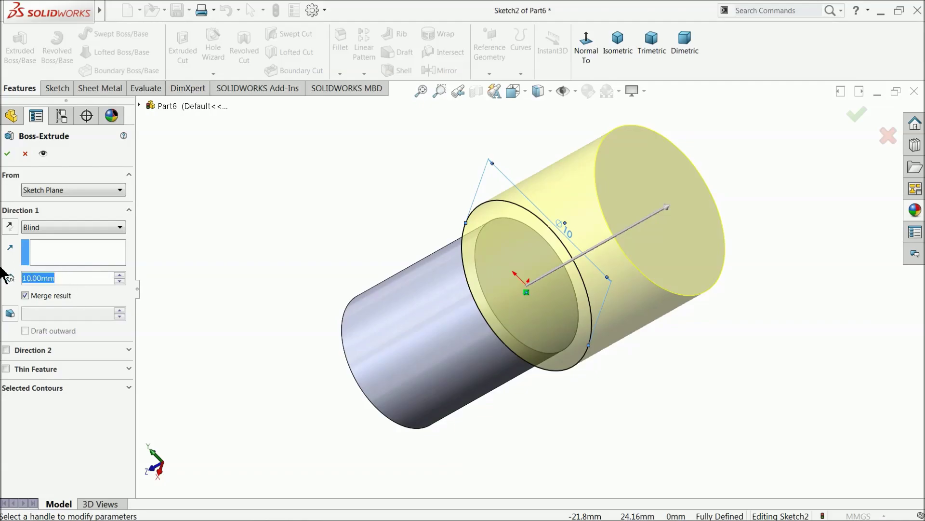
text(1)
key(BackSpace)
text(4)
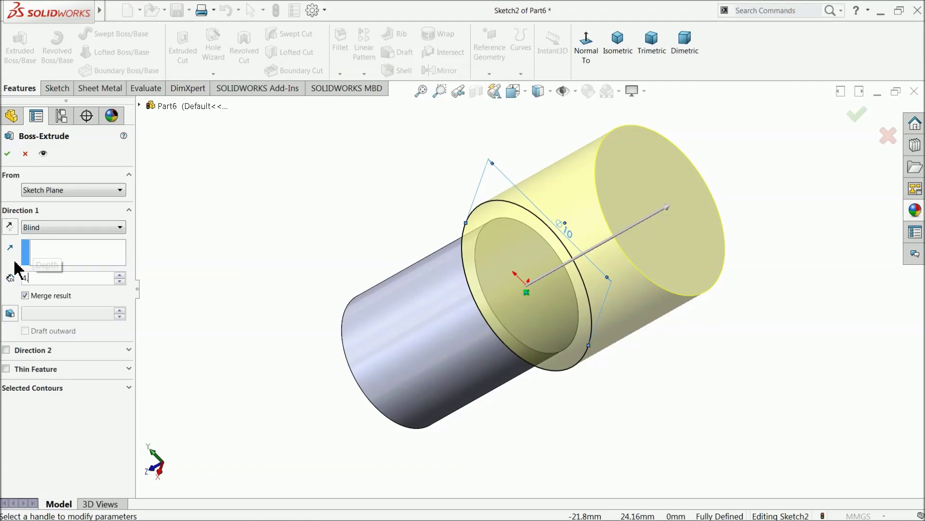
key(Return)
middle_drag(219, 359, 260, 320)
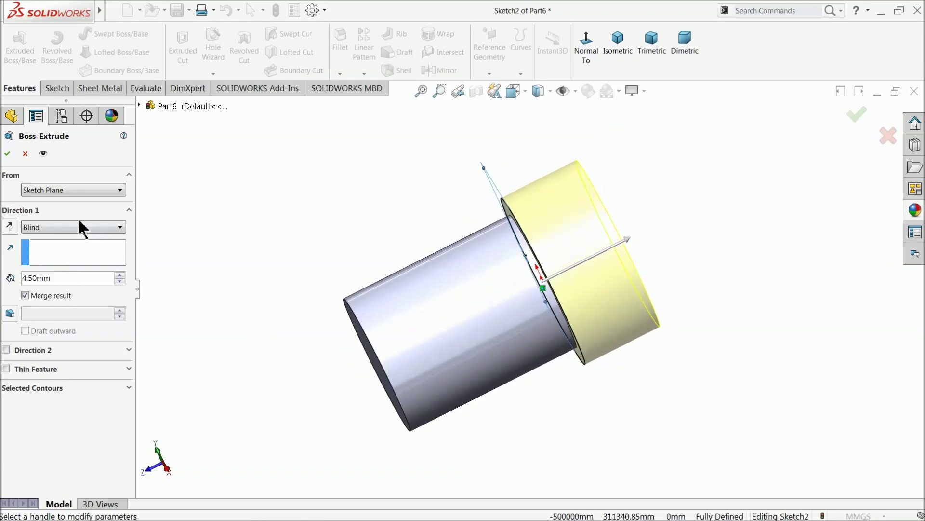
click(7, 155)
middle_drag(202, 269, 275, 274)
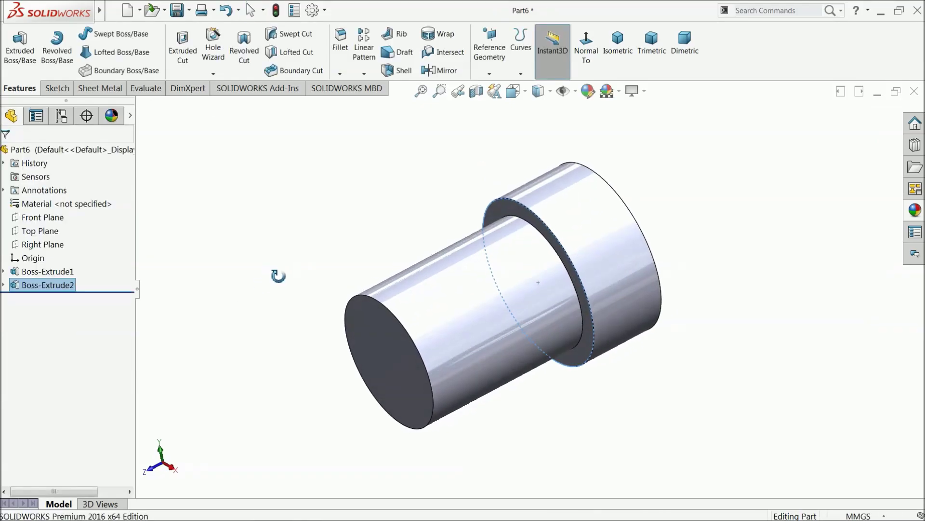
Round the collar's outer end edge with a 2 mm fillet
click(341, 42)
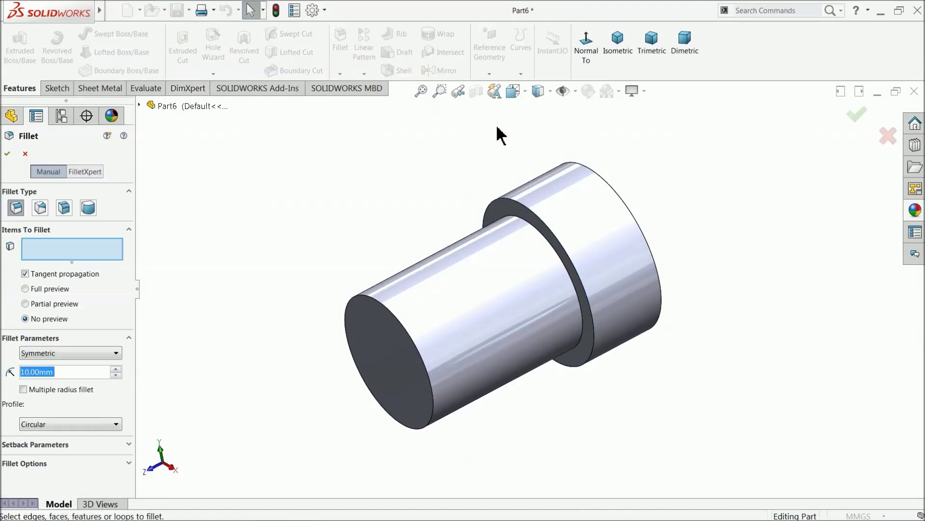
scroll(620, 248, down, 2)
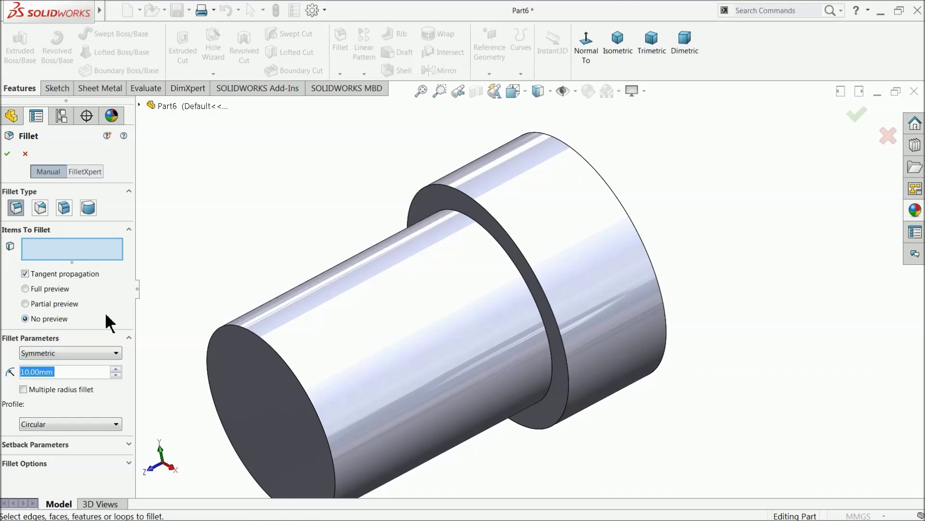
text(2)
click(642, 242)
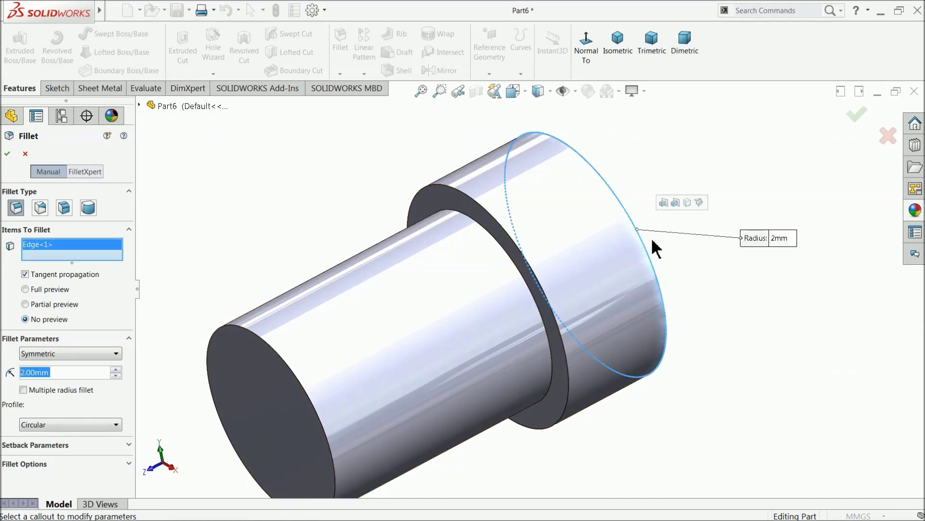
middle_drag(656, 248, 579, 270)
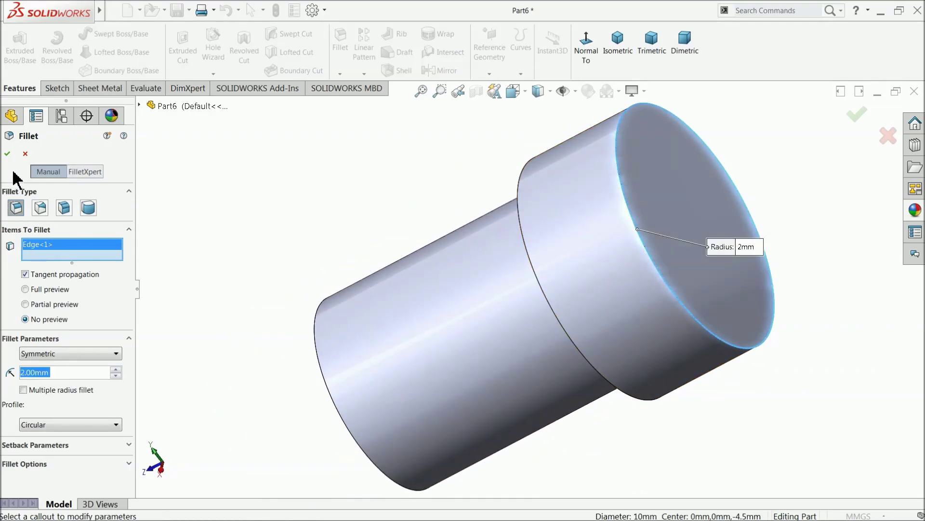
click(25, 289)
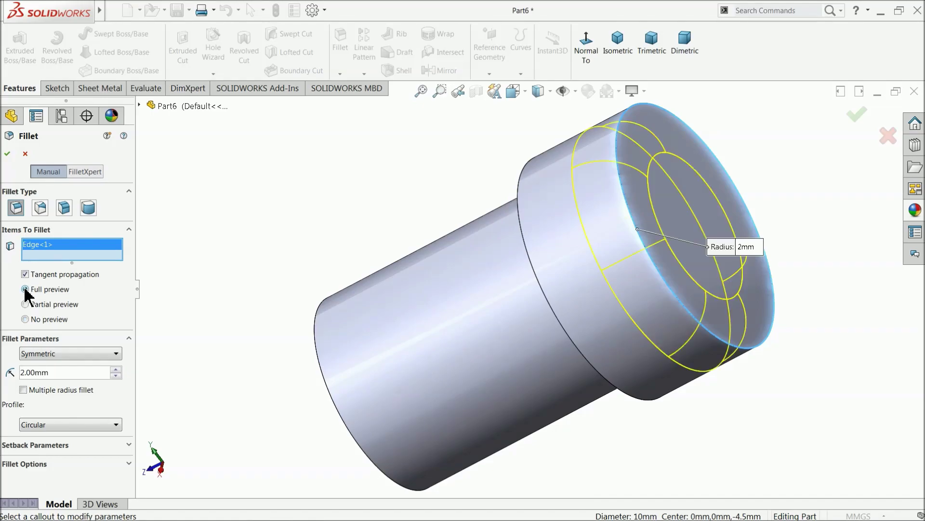
scroll(221, 295, down, 3)
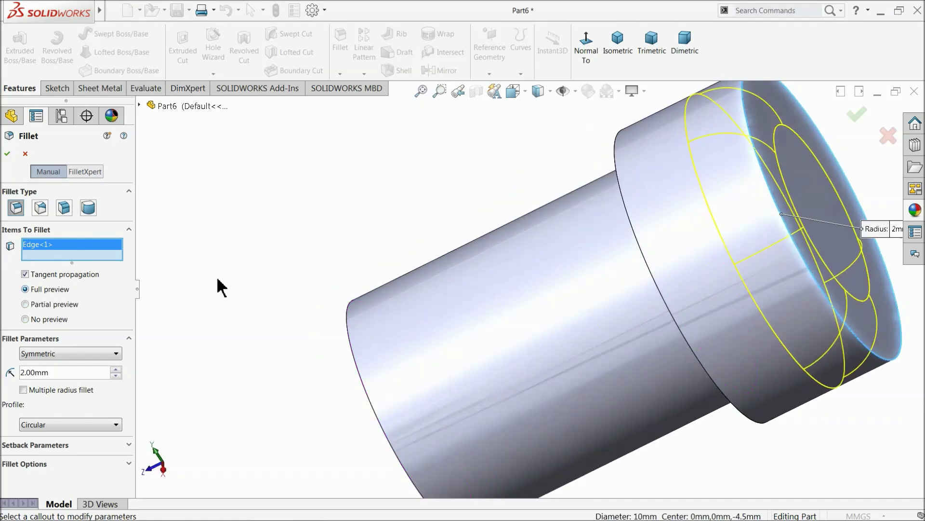
click(7, 153)
Add a 0.5 mm fillet where the shaft meets the collar
scroll(296, 292, up, 3)
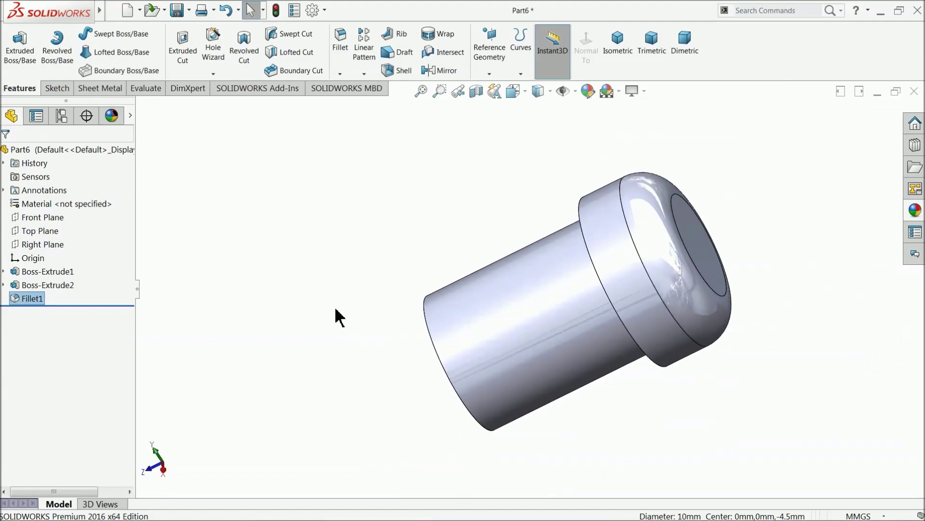
middle_drag(337, 316, 374, 247)
scroll(670, 308, down, 3)
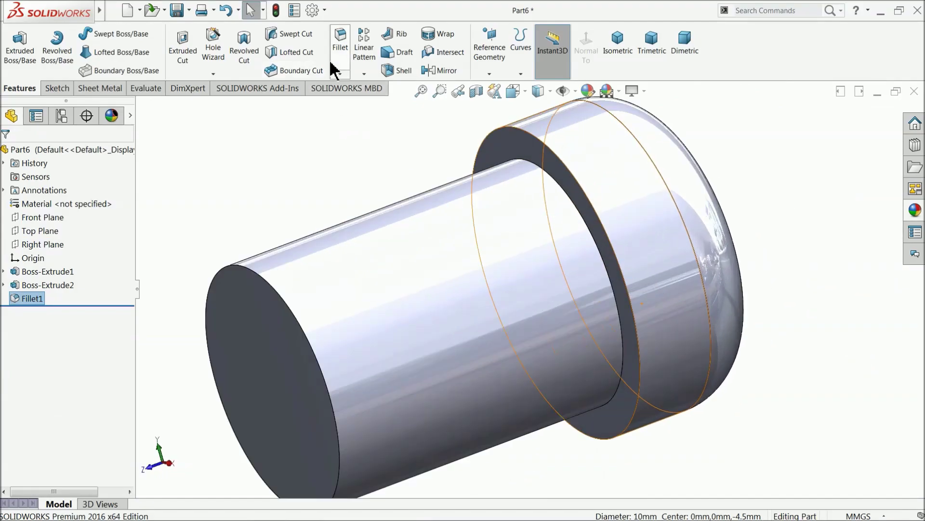
click(340, 43)
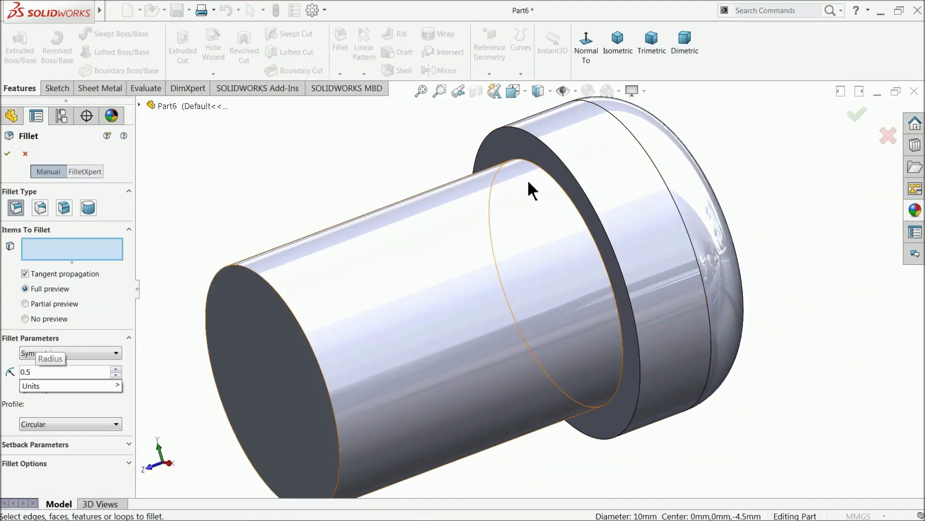
click(550, 177)
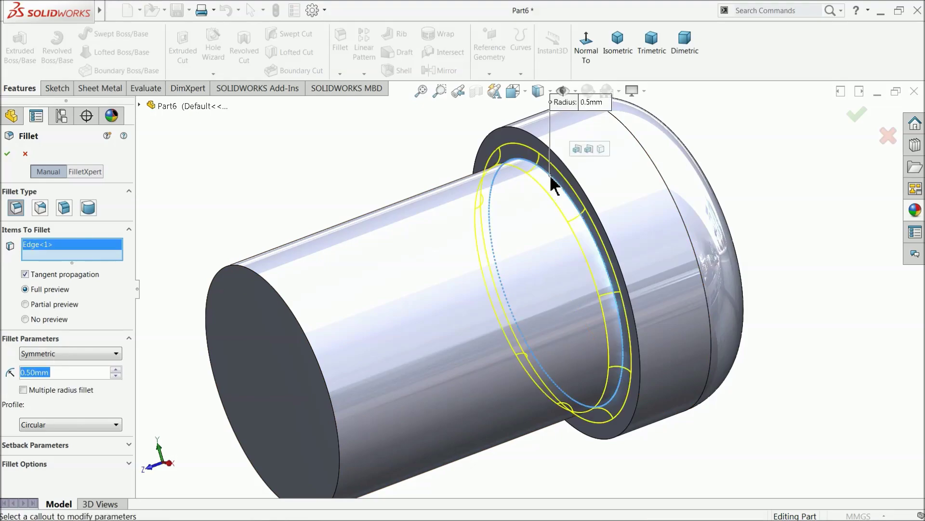
click(8, 154)
Chamfer the shaft's free end face by 0.5 mm
click(347, 75)
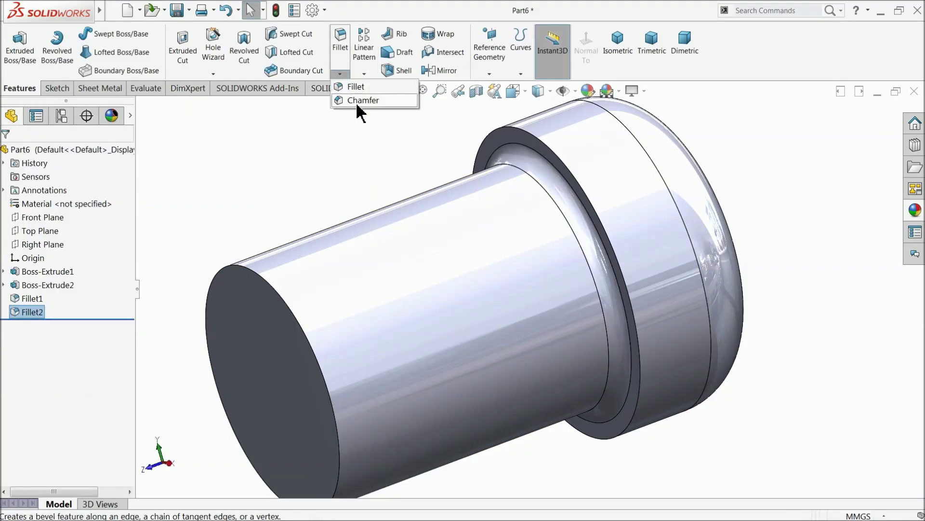
click(355, 100)
text(0.5)
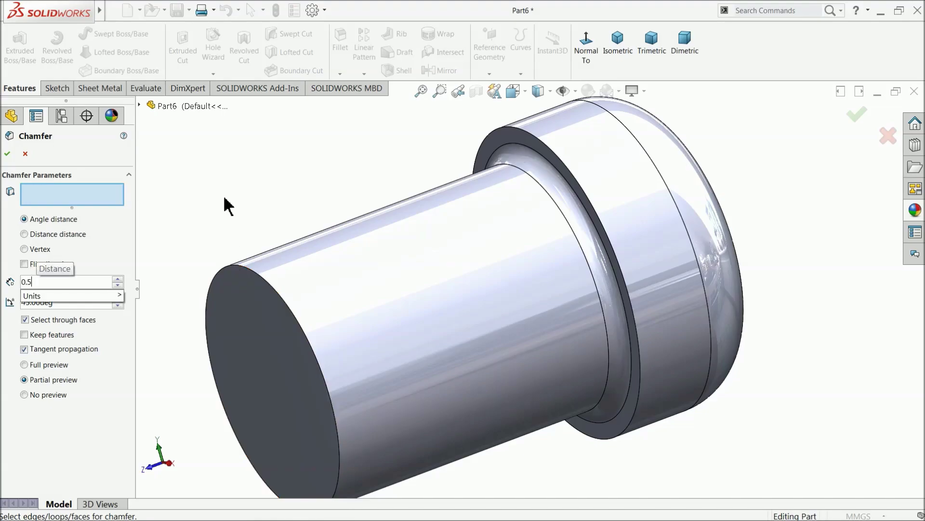
key(Return)
click(269, 309)
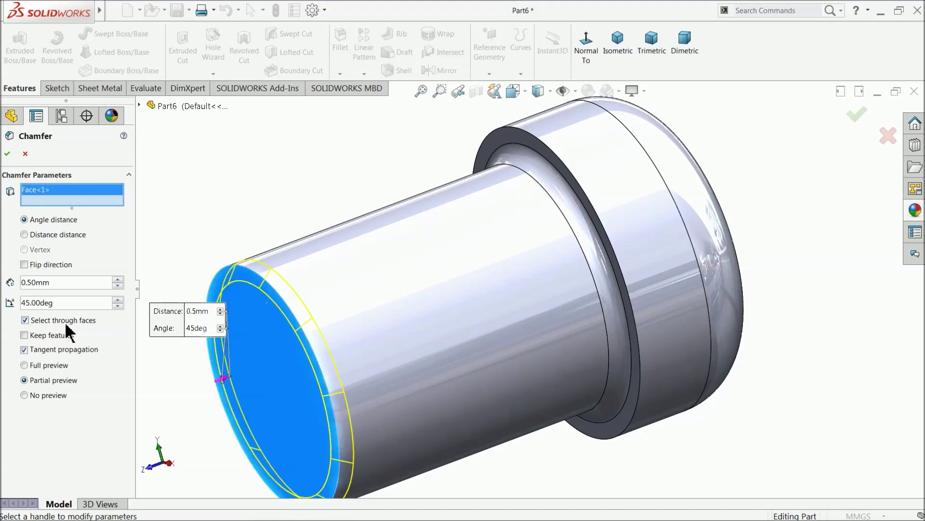
click(7, 153)
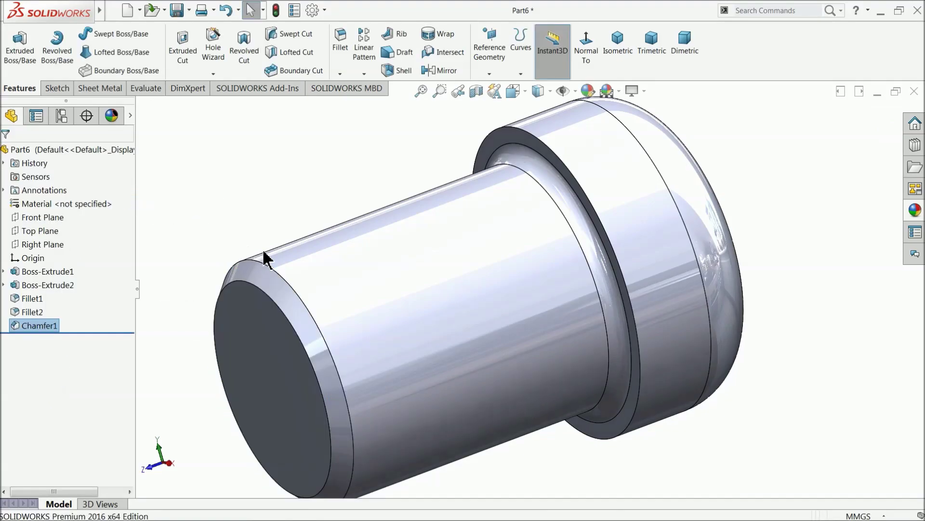
middle_drag(265, 259, 414, 376)
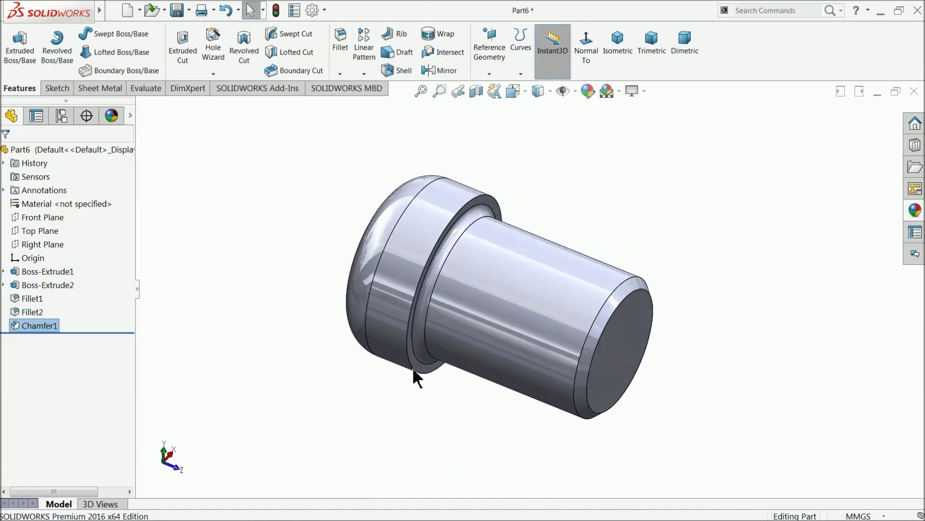
Give the part a satin finish stainless steel appearance, then start saving it as a new file
click(915, 210)
scroll(804, 169, up, 2)
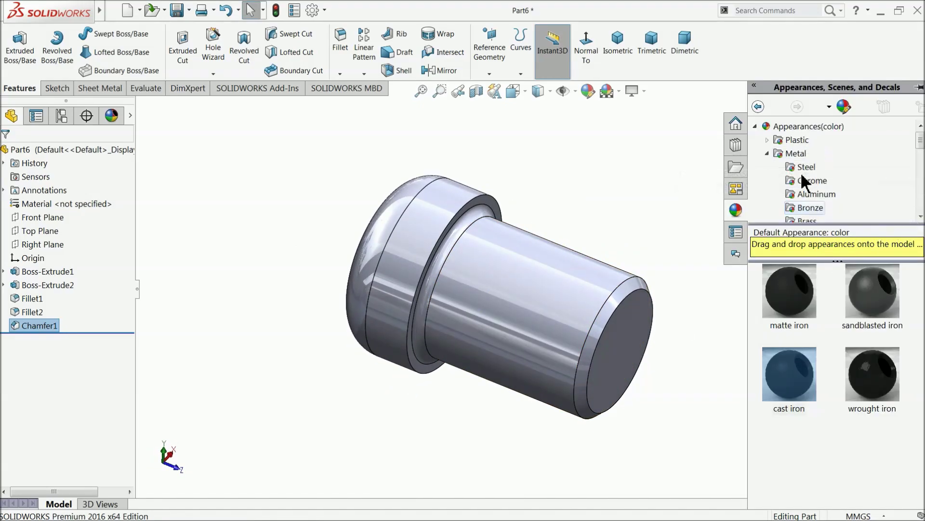
click(805, 167)
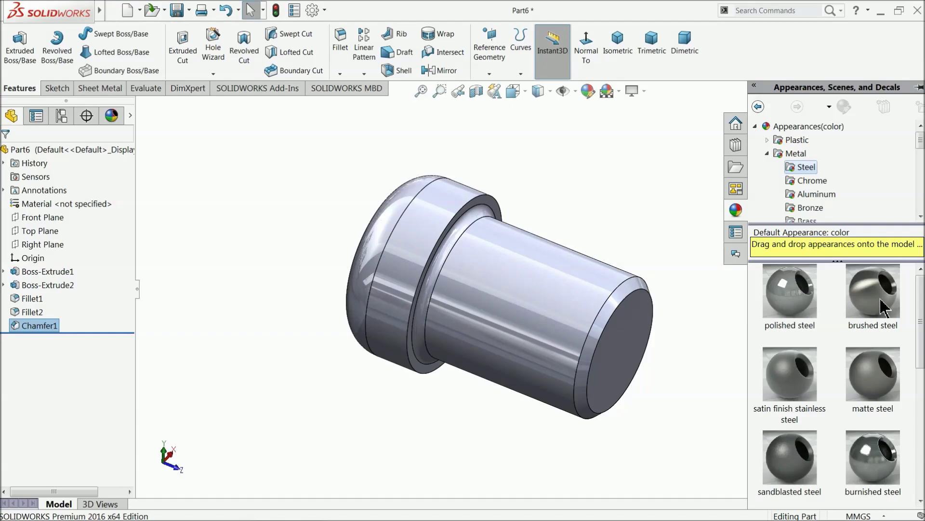
drag(795, 384, 598, 306)
mouse_move(598, 306)
middle_down()
mouse_move(676, 306)
mouse_move(599, 302)
middle_up()
scroll(599, 302, down, 2)
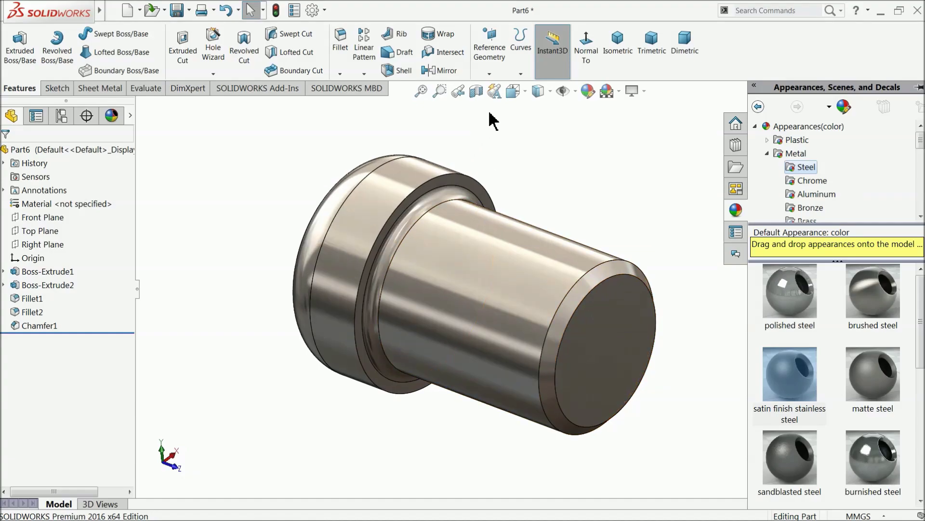
click(178, 11)
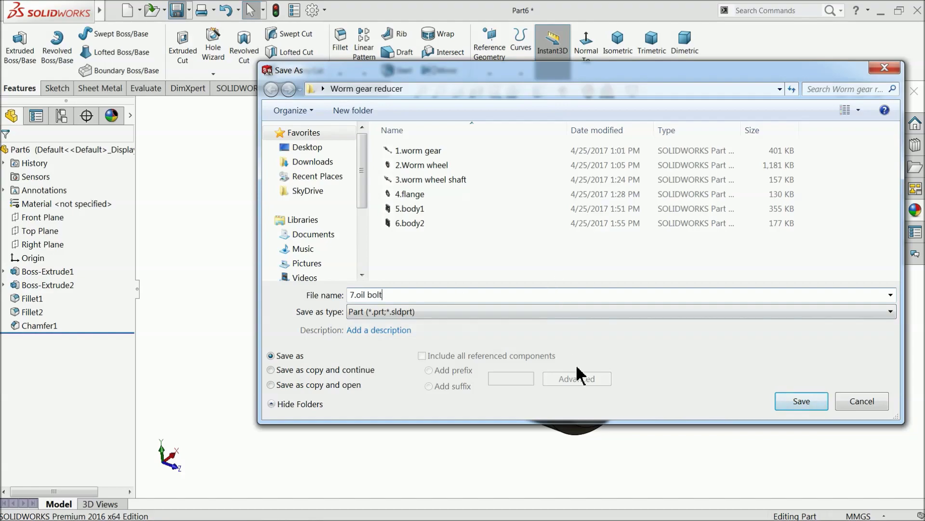
Save the part as 7.oil bolt and orbit the bolt to check it
click(802, 401)
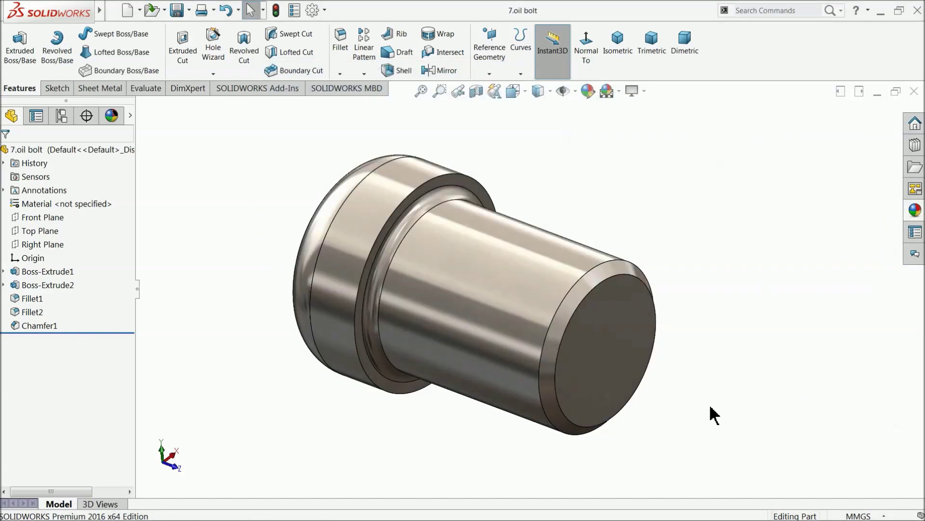
middle_drag(461, 355, 434, 334)
middle_drag(494, 320, 492, 324)
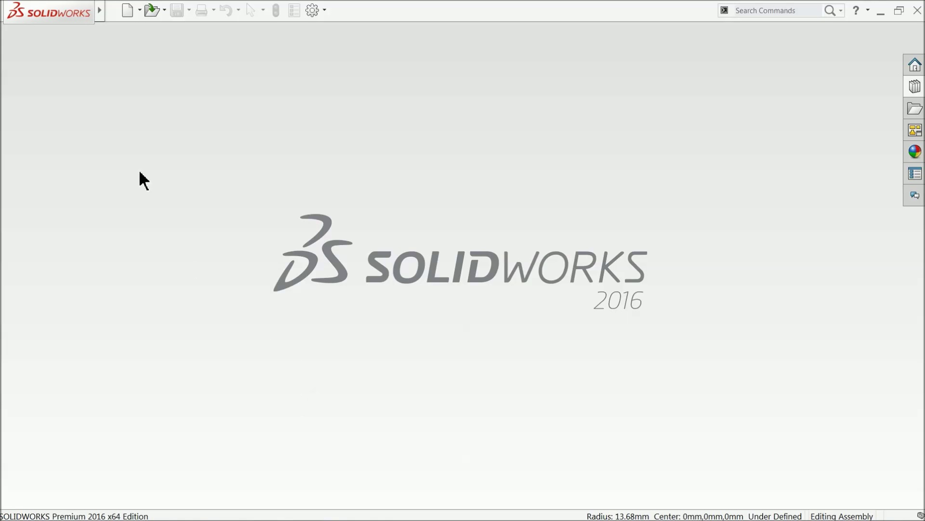
Create a new assembly and place 5.body1 as its first component
click(129, 13)
click(348, 244)
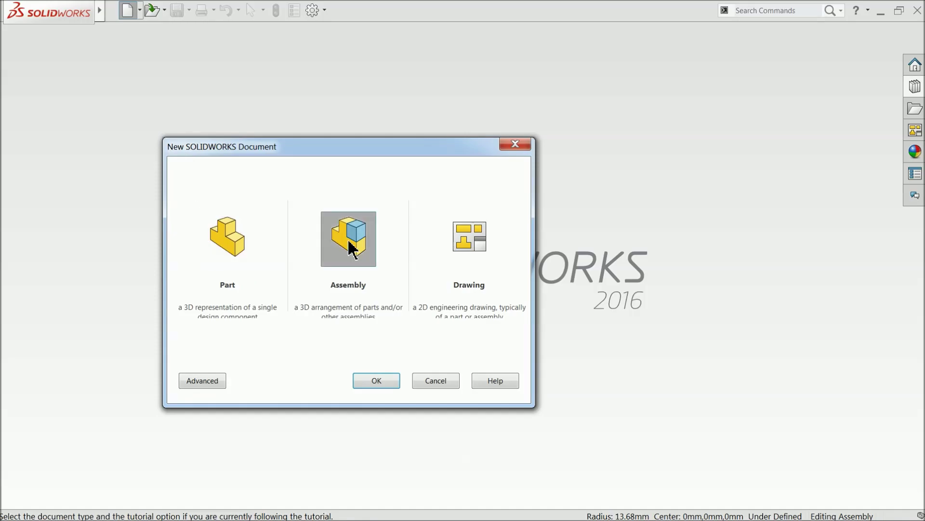
click(378, 380)
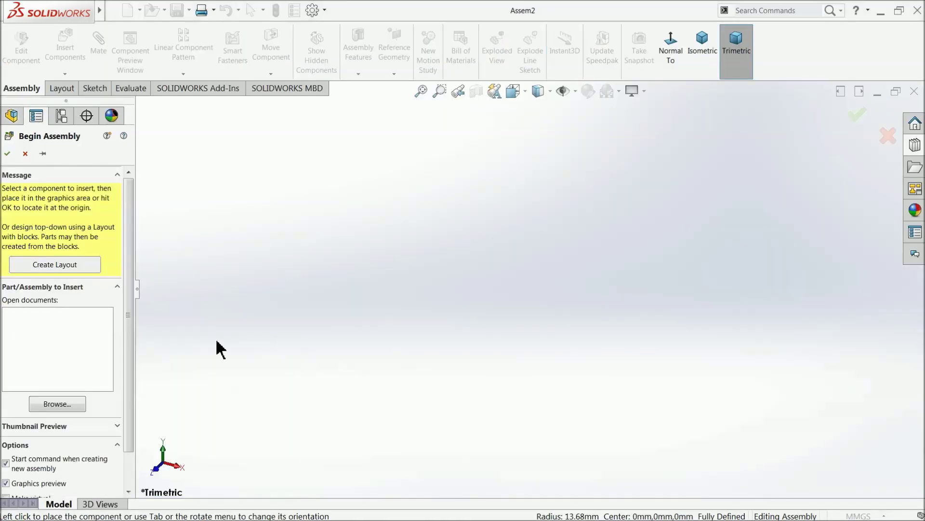
click(53, 405)
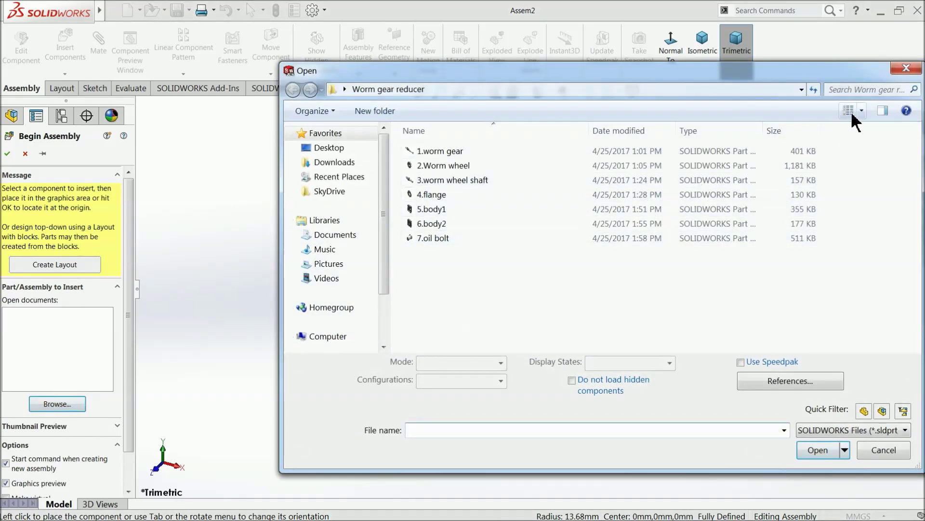
click(861, 111)
click(858, 41)
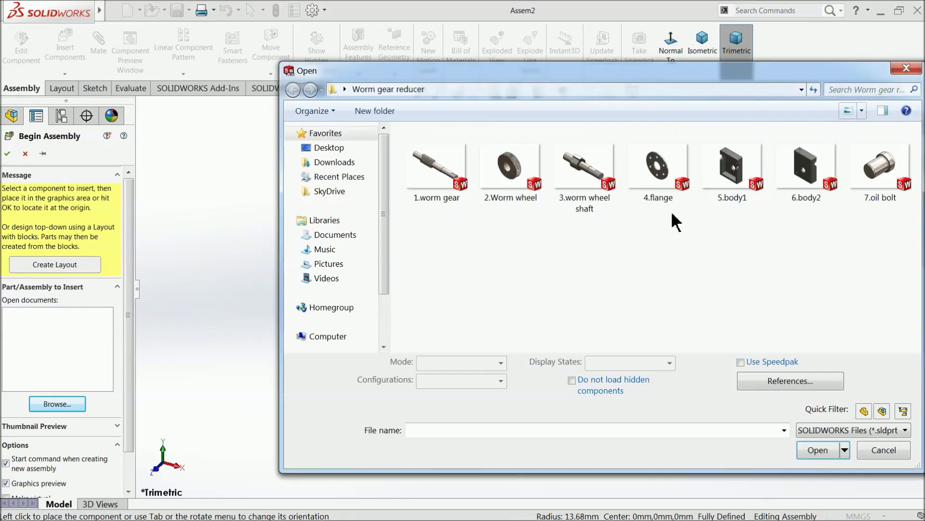
drag(692, 75, 579, 41)
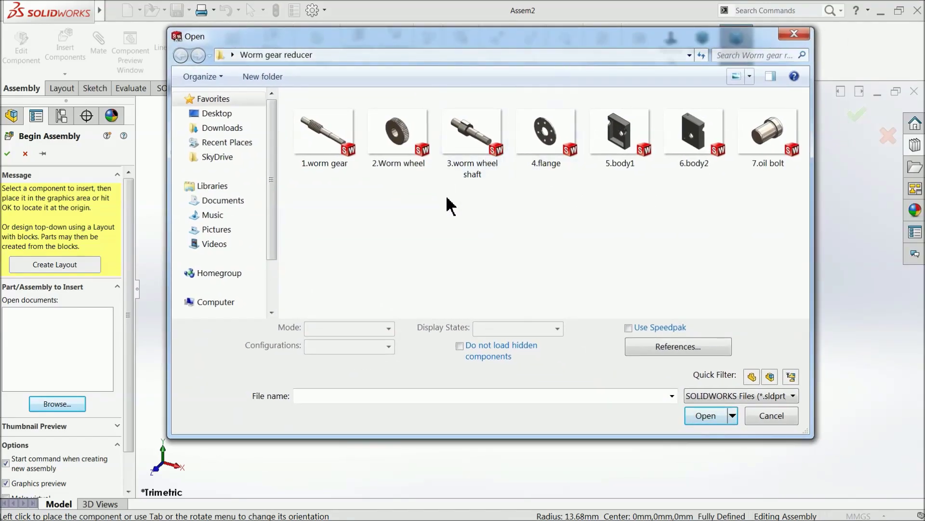
click(621, 156)
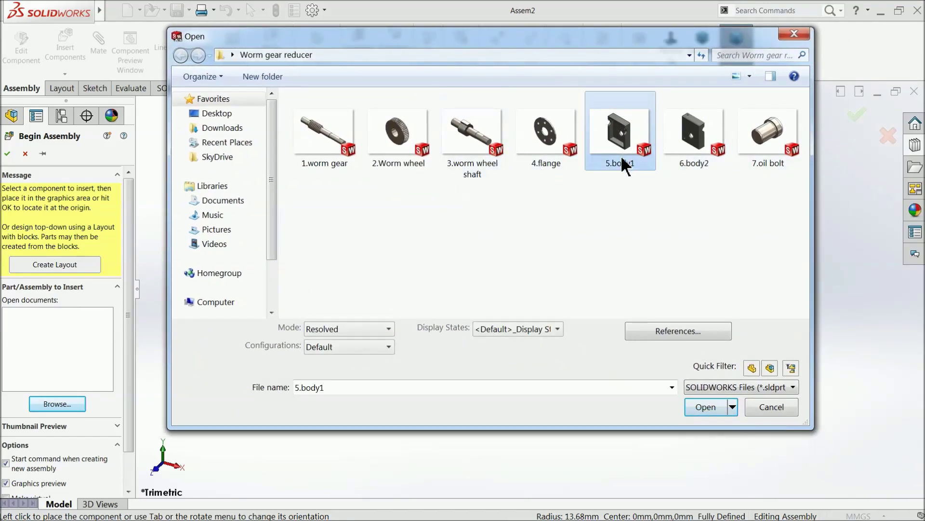
click(697, 406)
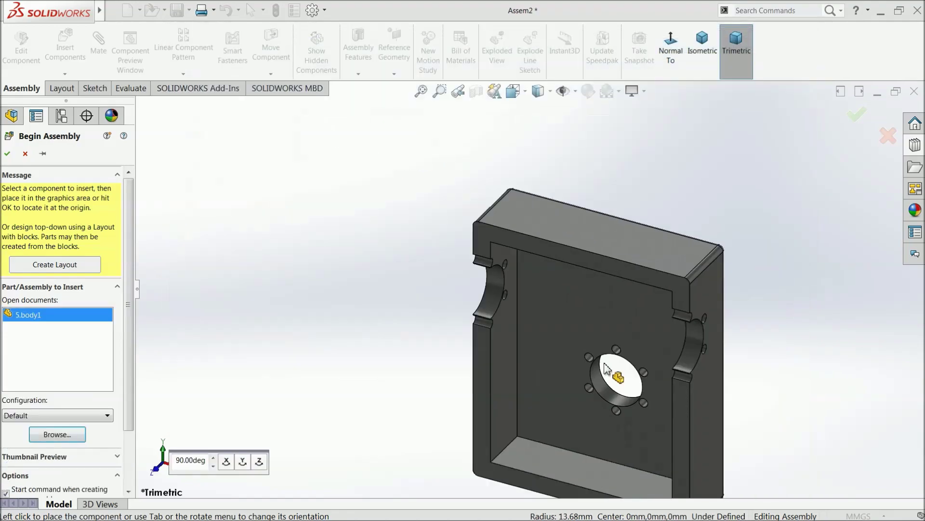
click(514, 296)
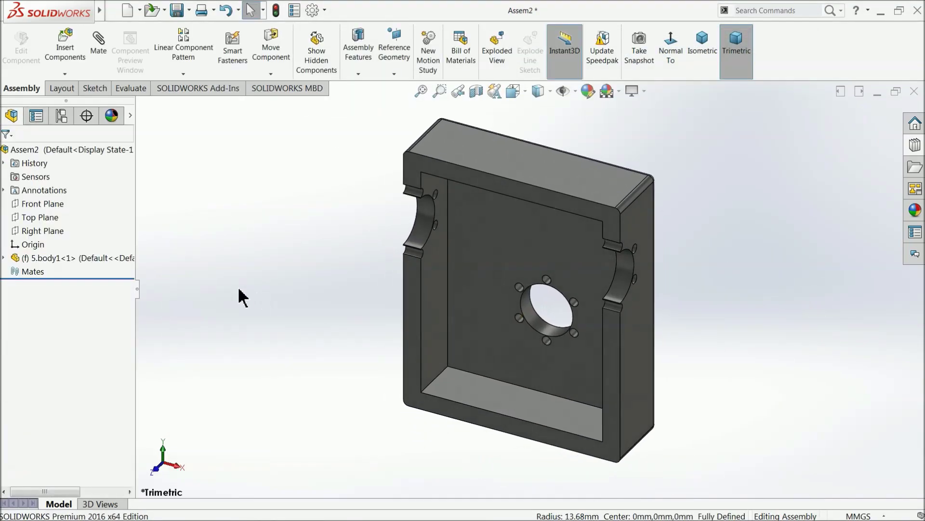
Set the scene to Plain White and turn on perspective view
click(619, 92)
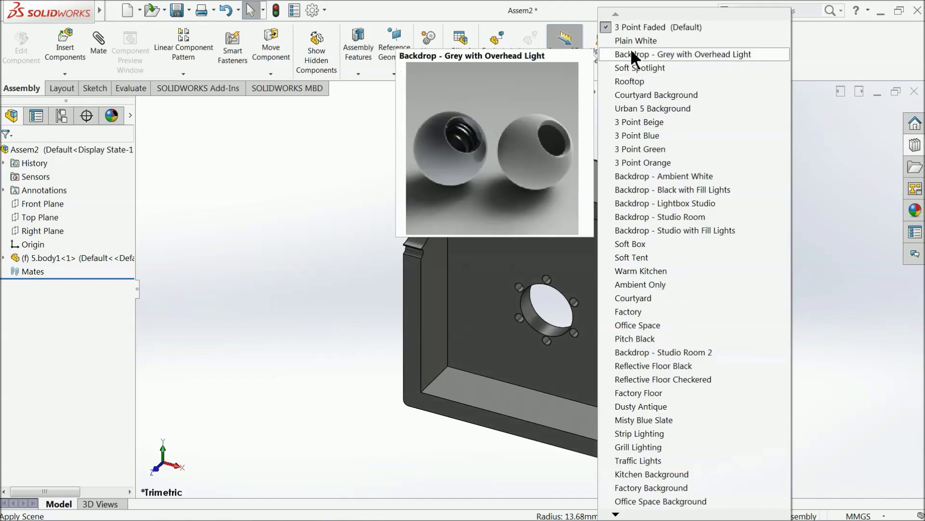
click(631, 38)
scroll(737, 275, down, 2)
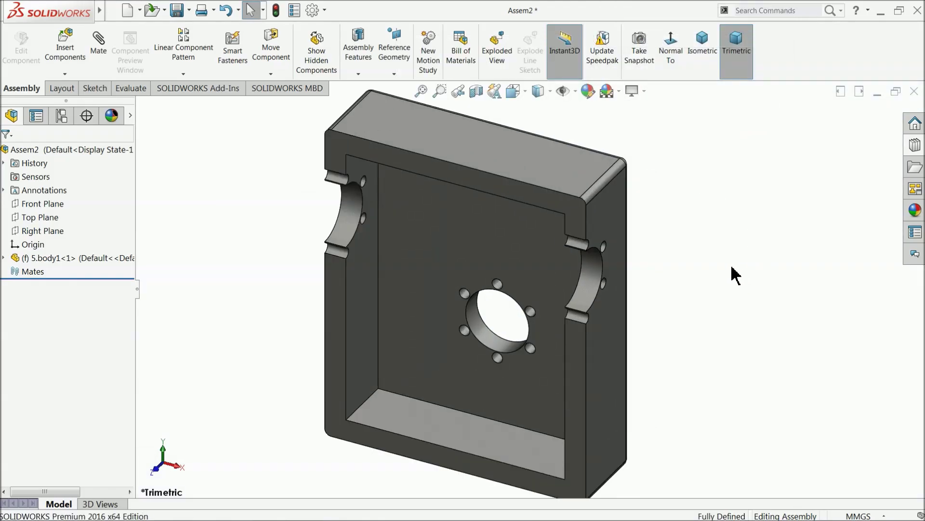
mouse_move(633, 91)
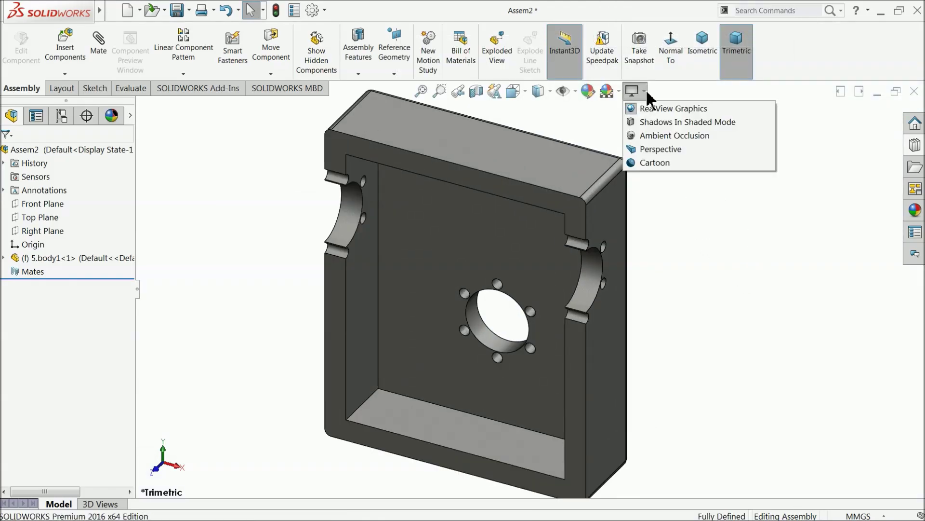
click(644, 149)
middle_drag(682, 223, 660, 200)
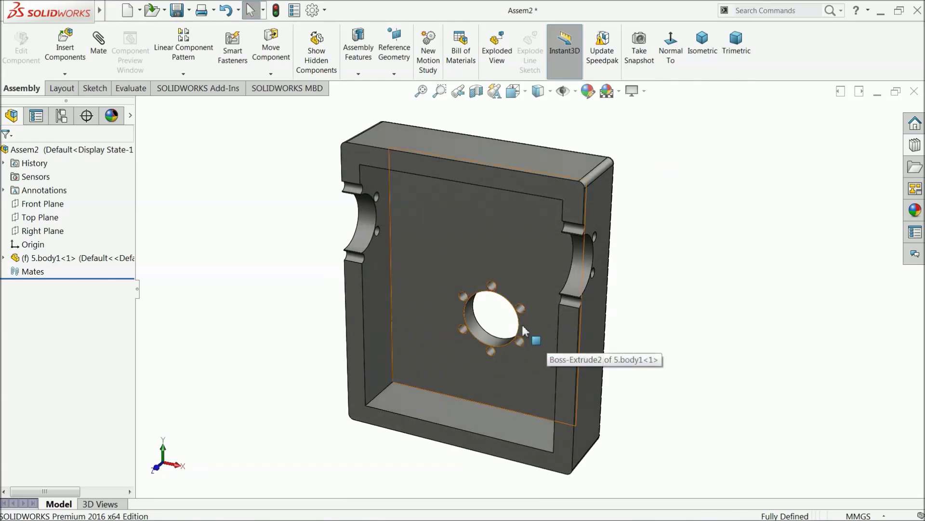
Insert 1.worm gear and place it in front of the housing half
click(65, 44)
click(50, 393)
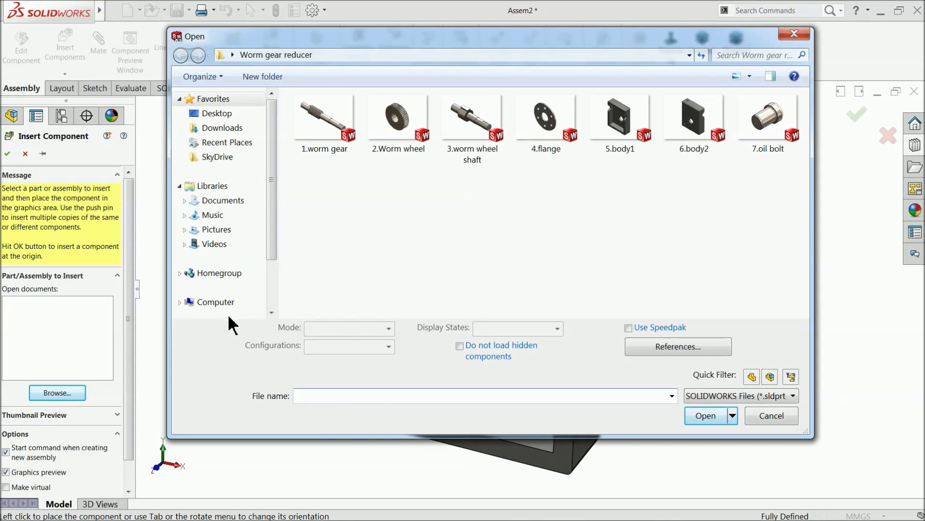
click(324, 126)
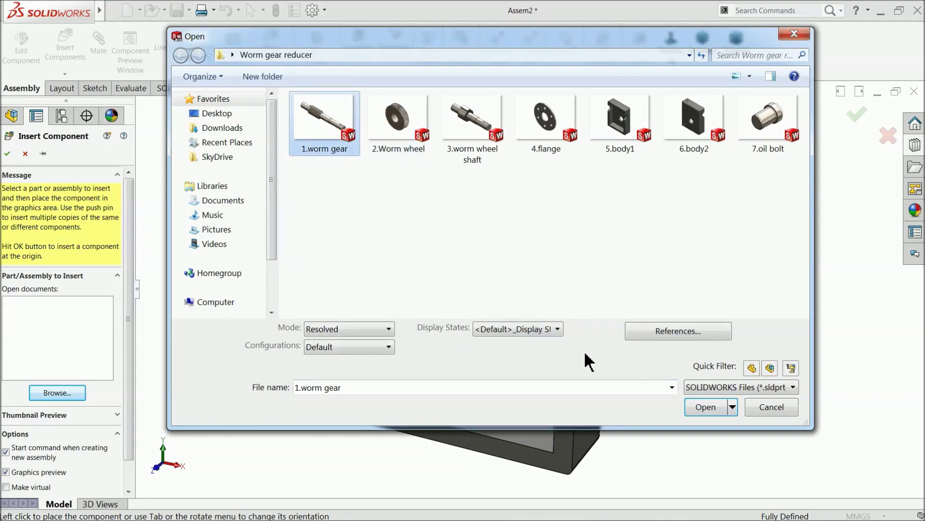
click(705, 407)
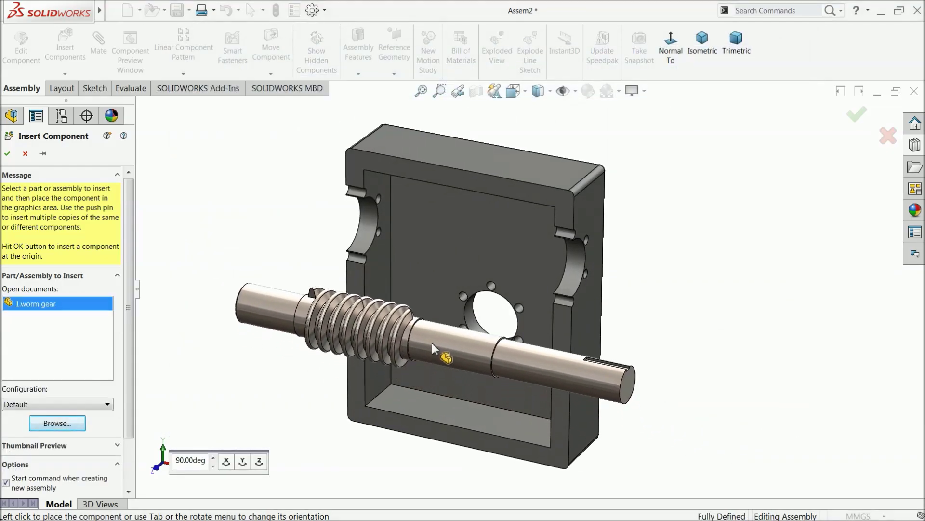
click(431, 343)
scroll(572, 318, down, 3)
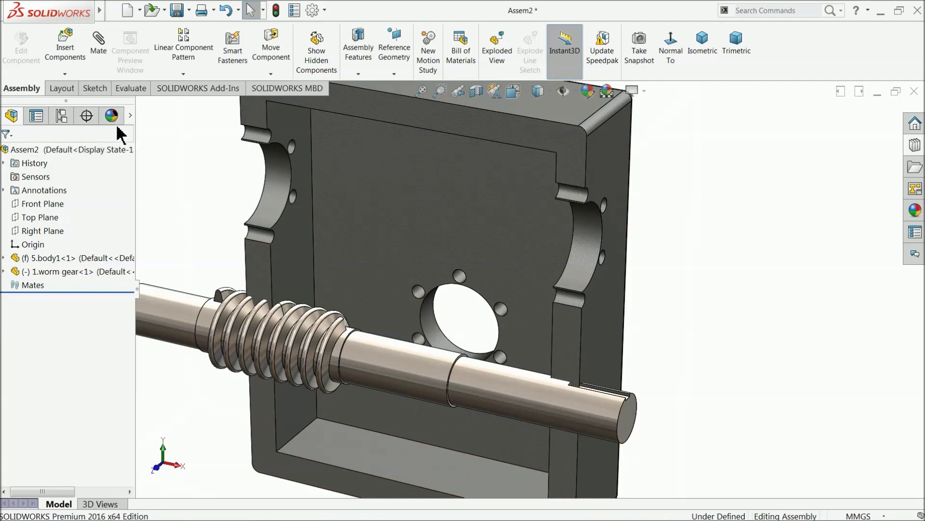
click(73, 62)
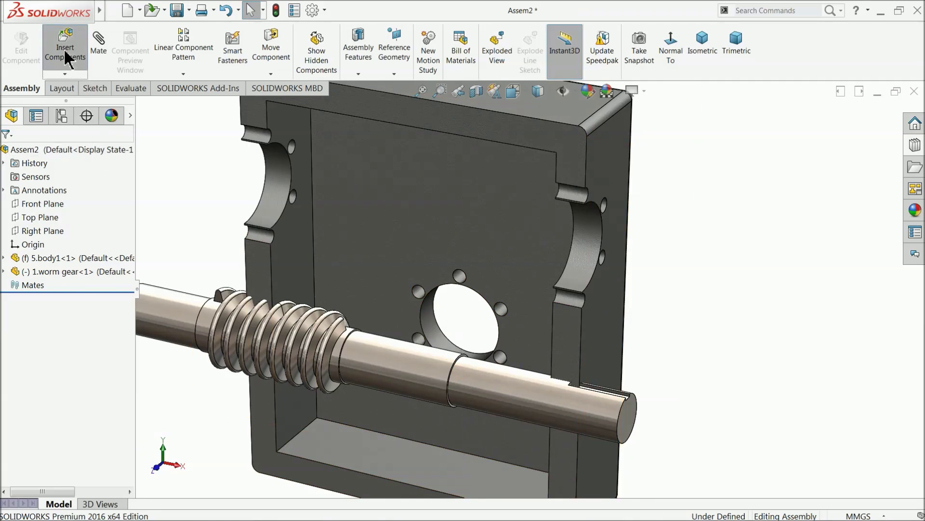
Mate the shaft's cylindrical face concentric with the housing's half-round bearing slot
click(524, 392)
click(587, 251)
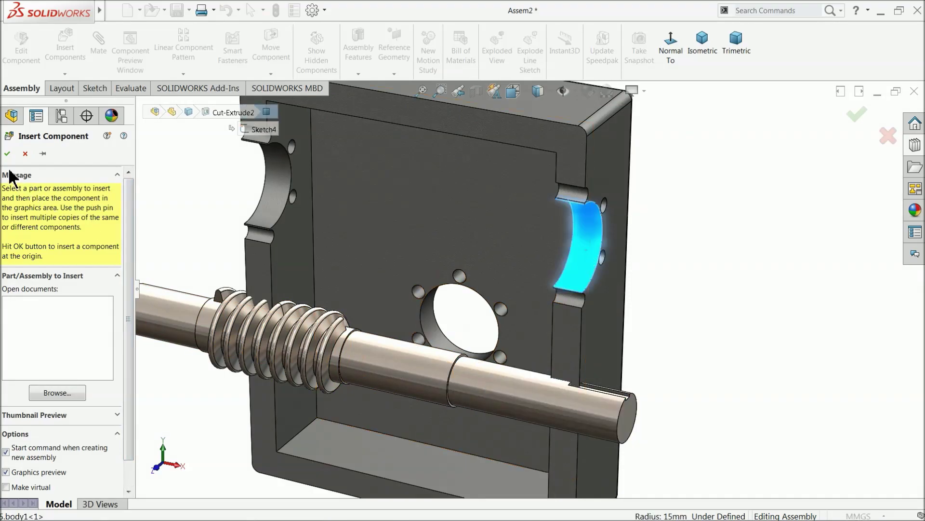
click(25, 153)
click(103, 52)
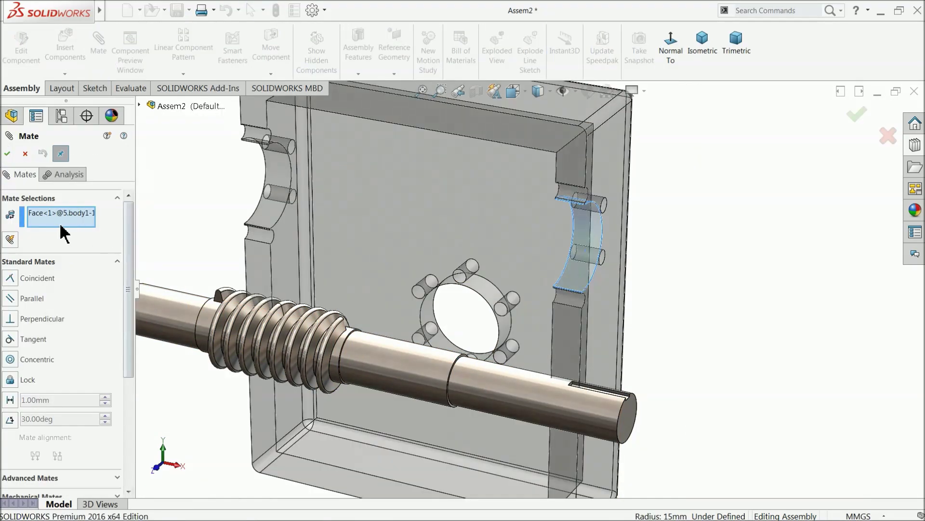
right_click(63, 222)
click(87, 228)
click(490, 374)
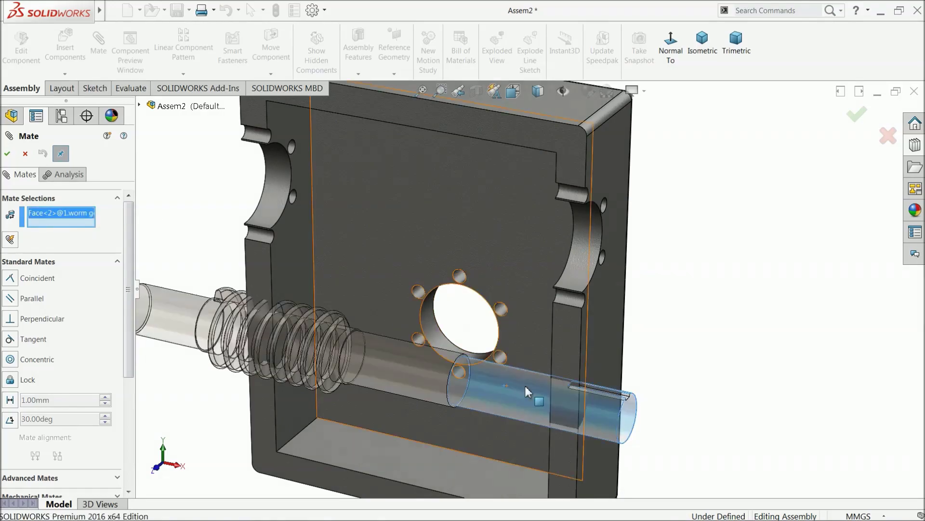
click(583, 239)
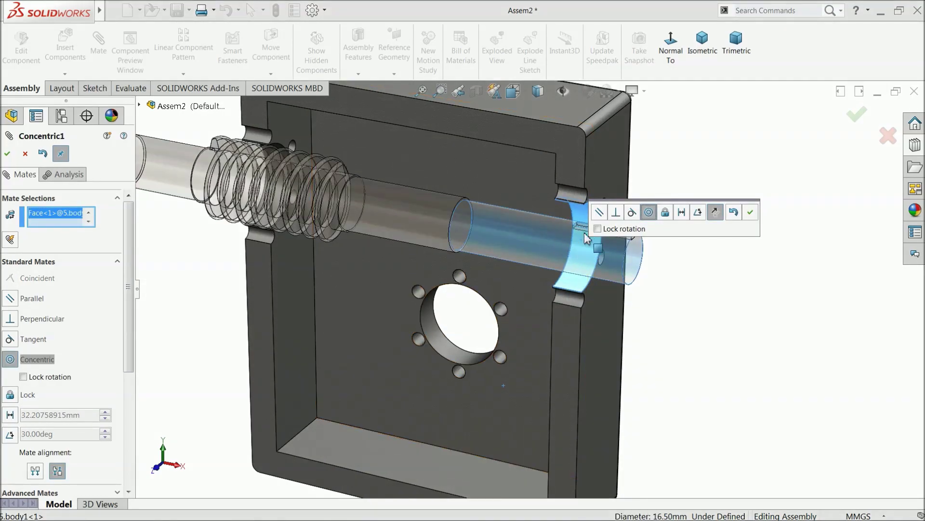
click(750, 212)
Make the shaft's groove face coincident with the housing face
scroll(560, 253, up, 3)
scroll(496, 284, down, 6)
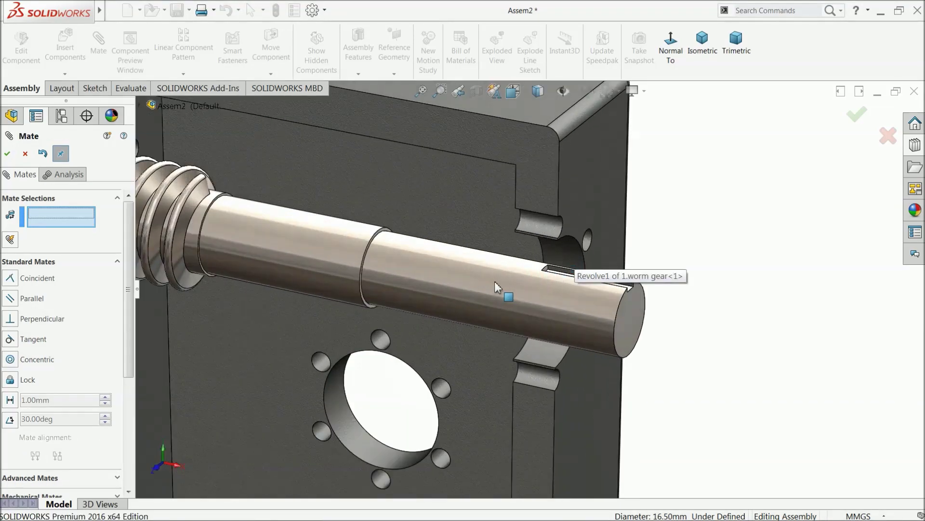
click(574, 304)
scroll(530, 296, down, 5)
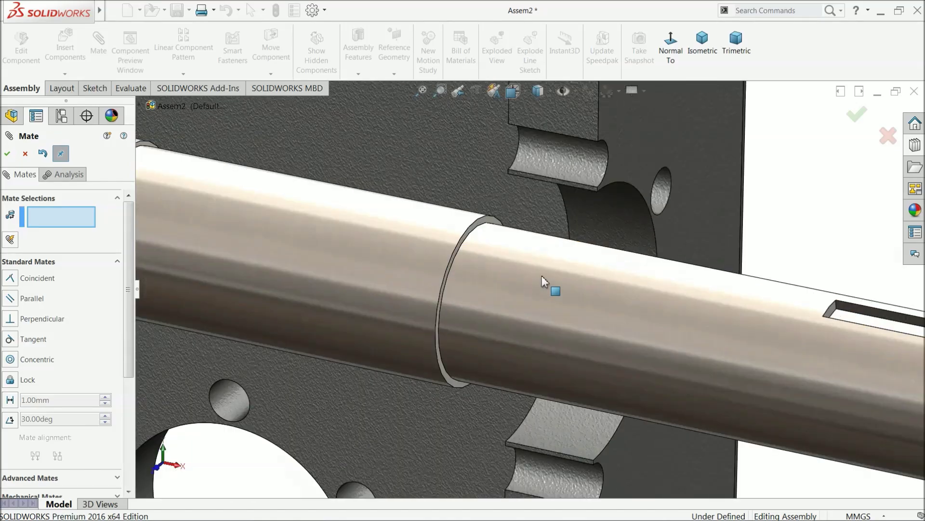
middle_drag(547, 285, 511, 271)
scroll(504, 236, down, 3)
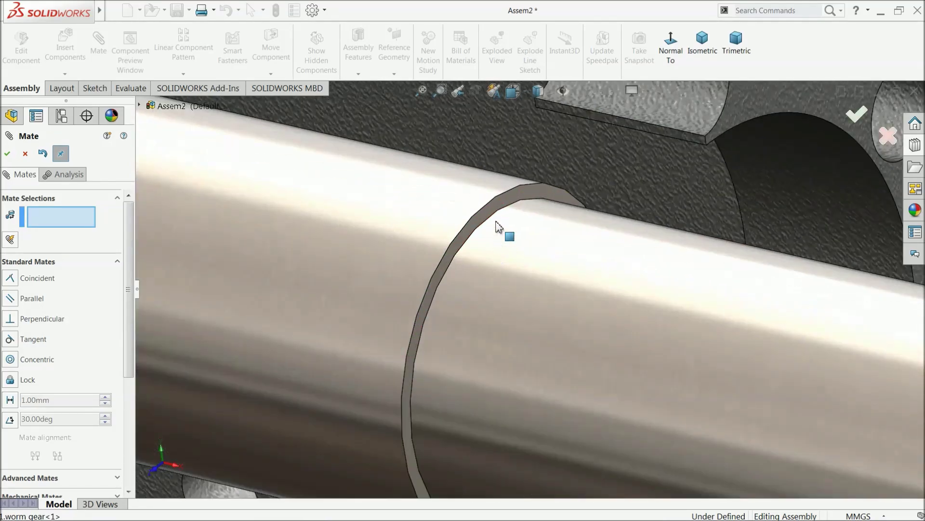
click(498, 210)
scroll(736, 236, up, 4)
click(730, 244)
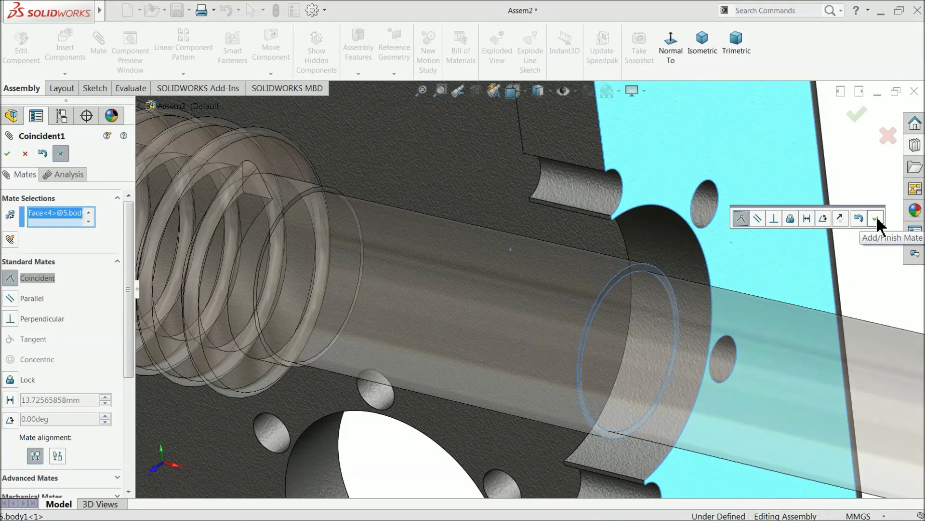
click(876, 219)
scroll(559, 290, up, 5)
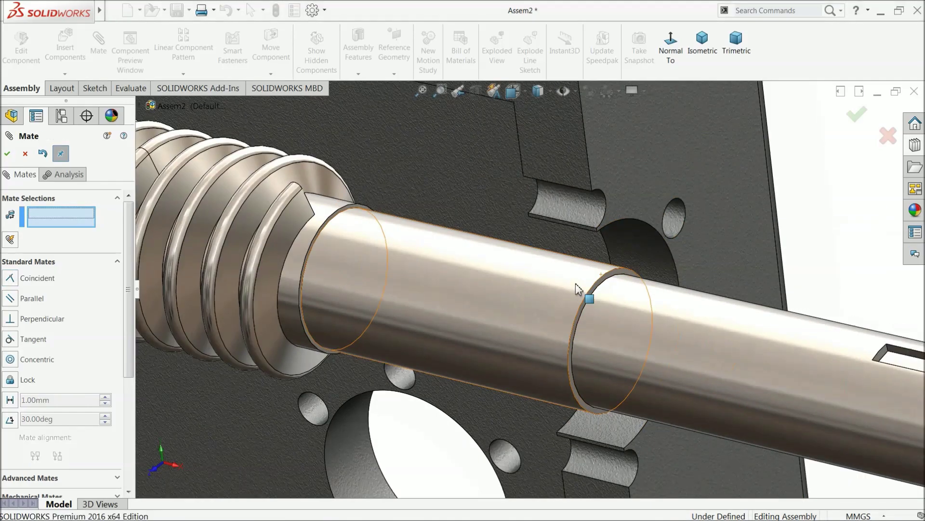
mouse_move(548, 295)
middle_down()
mouse_move(588, 231)
mouse_move(581, 283)
mouse_move(580, 271)
mouse_move(558, 269)
mouse_move(540, 301)
mouse_move(571, 233)
mouse_move(542, 303)
mouse_move(541, 287)
mouse_move(550, 303)
middle_up()
scroll(533, 302, down, 3)
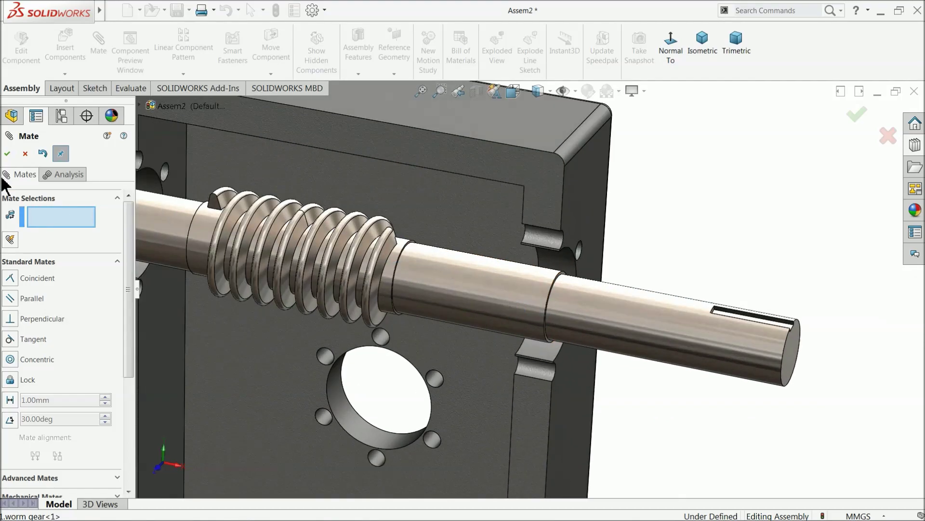
Drag an angular contact ball bearing from Toolbox ISO > Bearings > Ball Bearings into the assembly
click(7, 153)
scroll(467, 299, up, 3)
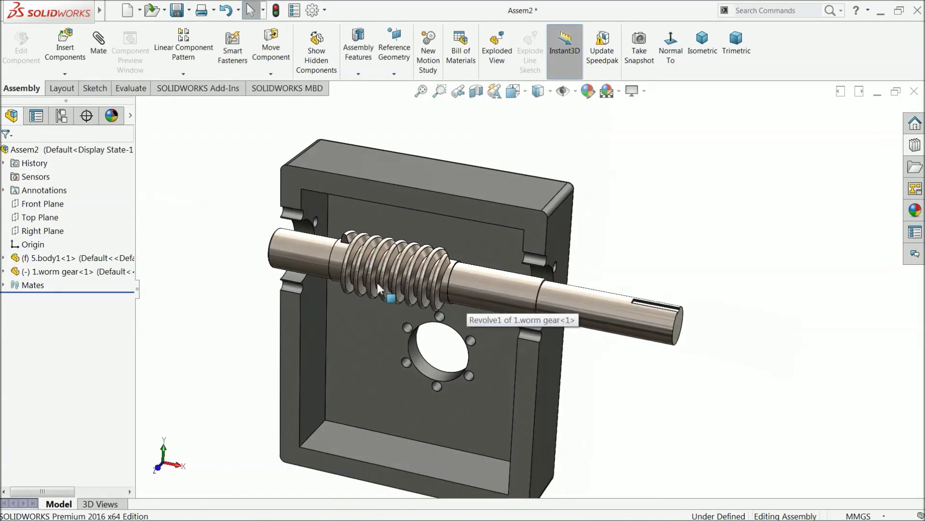
click(914, 147)
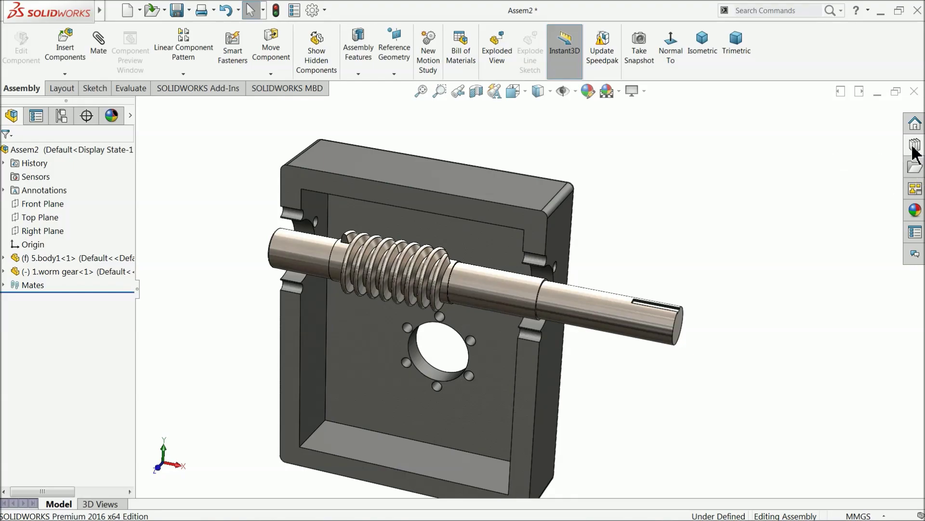
scroll(793, 163, up, 4)
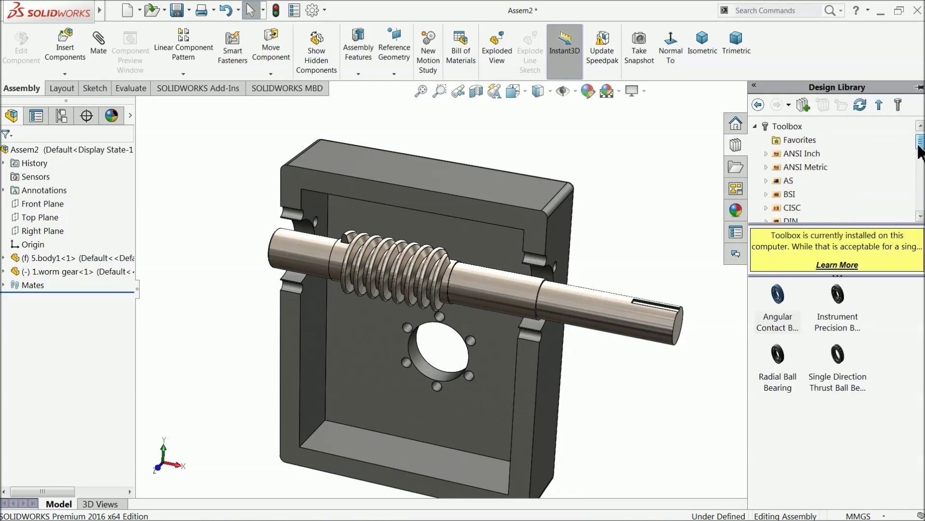
click(756, 141)
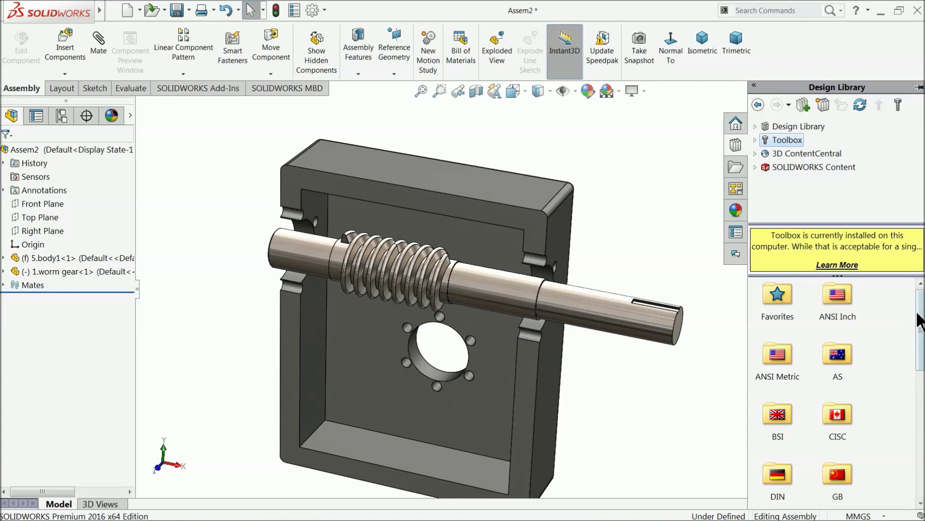
scroll(920, 321, down, 3)
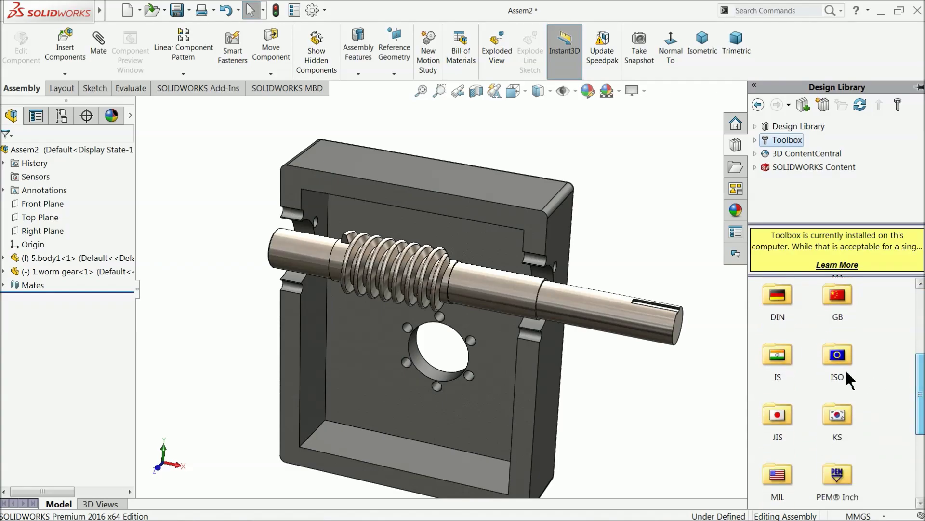
double_click(839, 356)
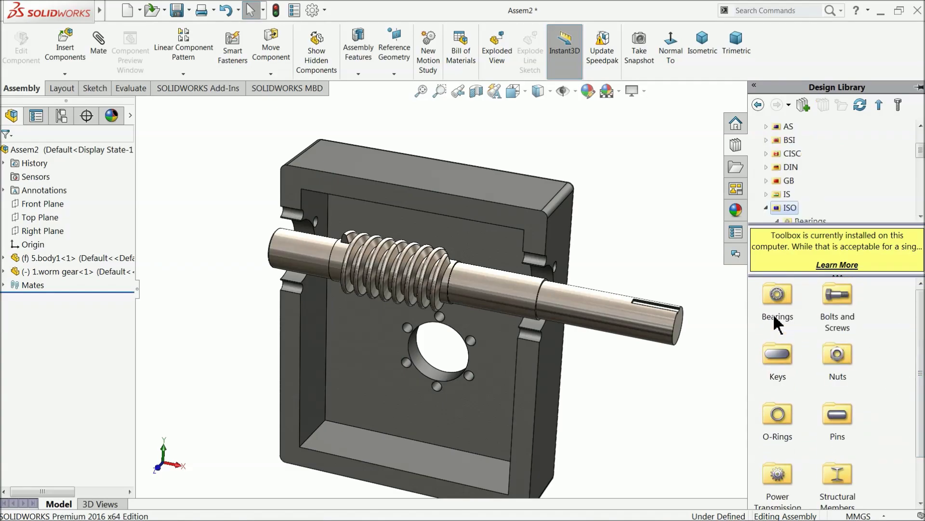
double_click(777, 304)
double_click(777, 297)
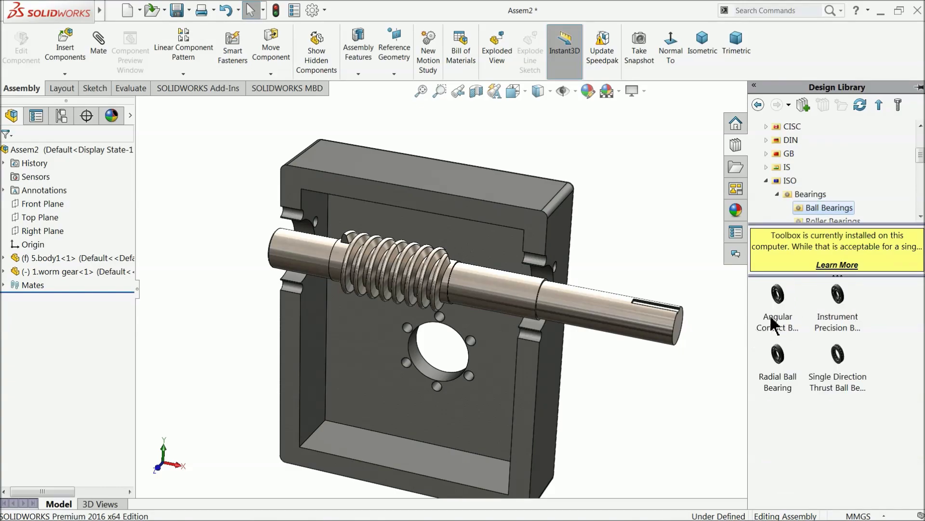
drag(783, 305, 627, 196)
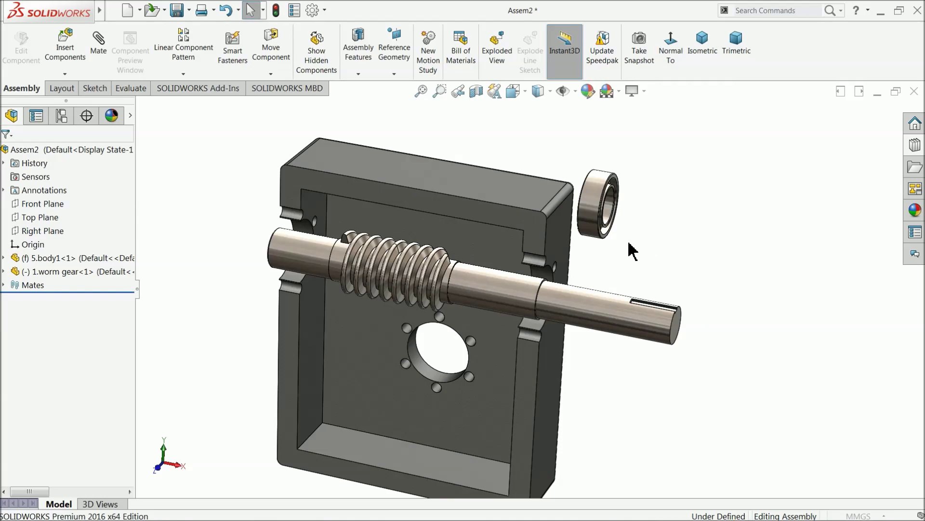
Configure the bearing as size 3917 with 14 balls, Detailed display and a cage
drag(633, 250, 633, 250)
middle_drag(609, 259, 541, 247)
scroll(574, 227, down, 5)
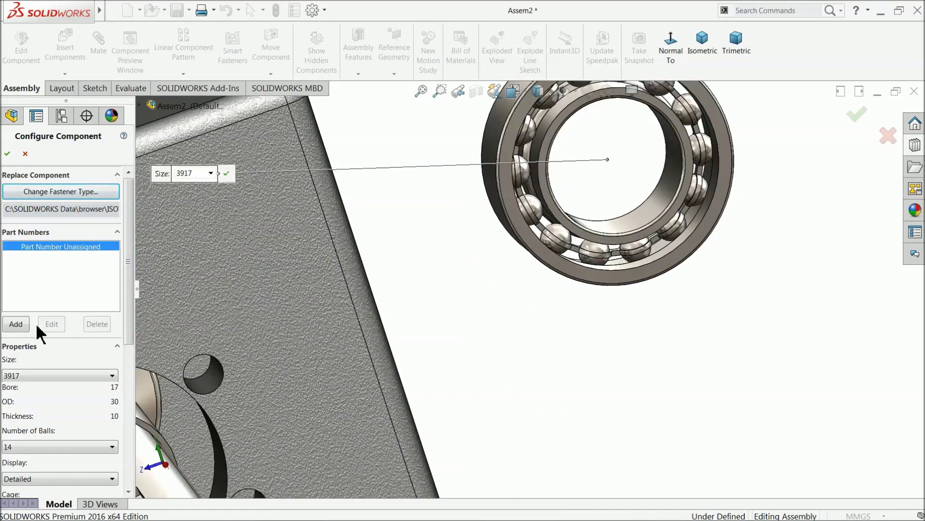
scroll(123, 310, down, 10)
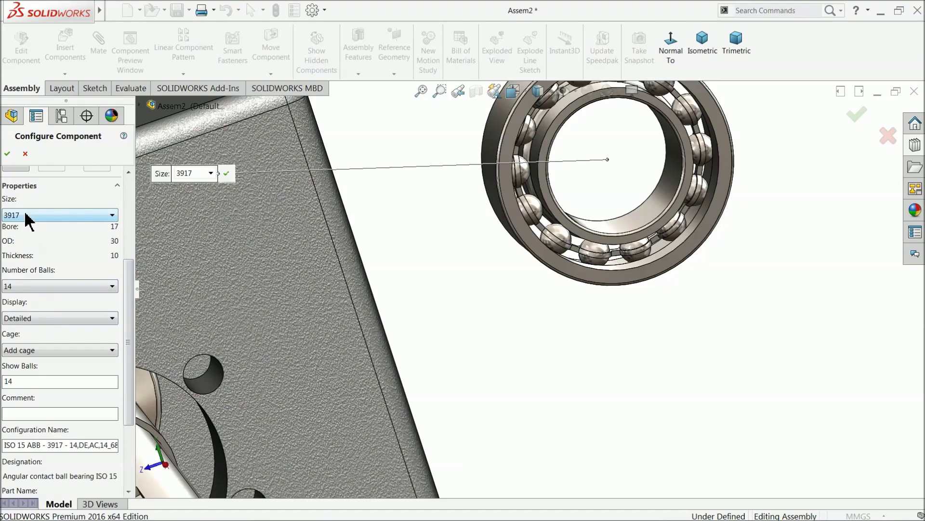
click(26, 215)
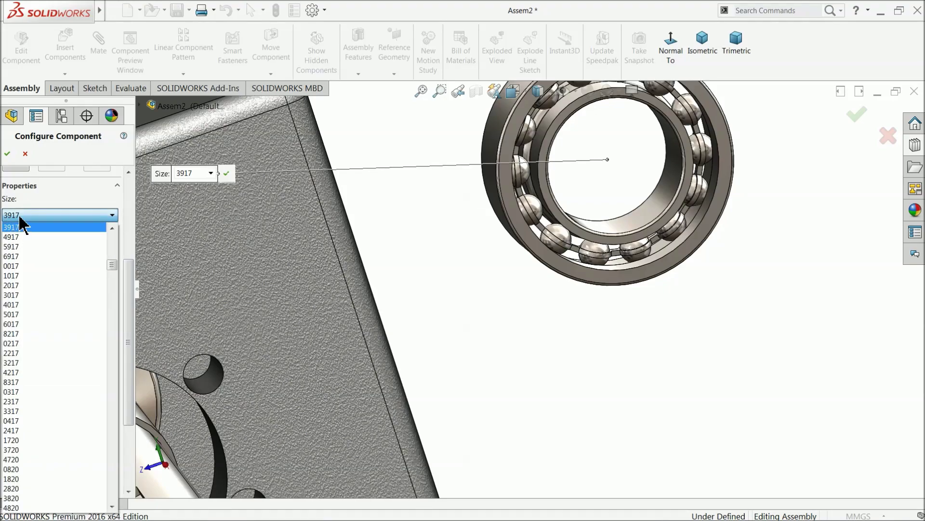
click(21, 219)
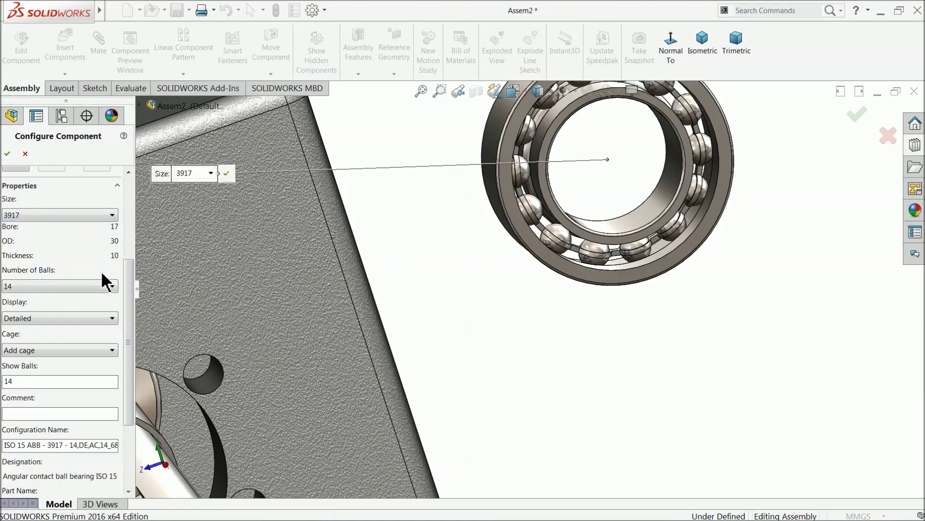
click(42, 288)
click(35, 303)
click(30, 316)
click(28, 320)
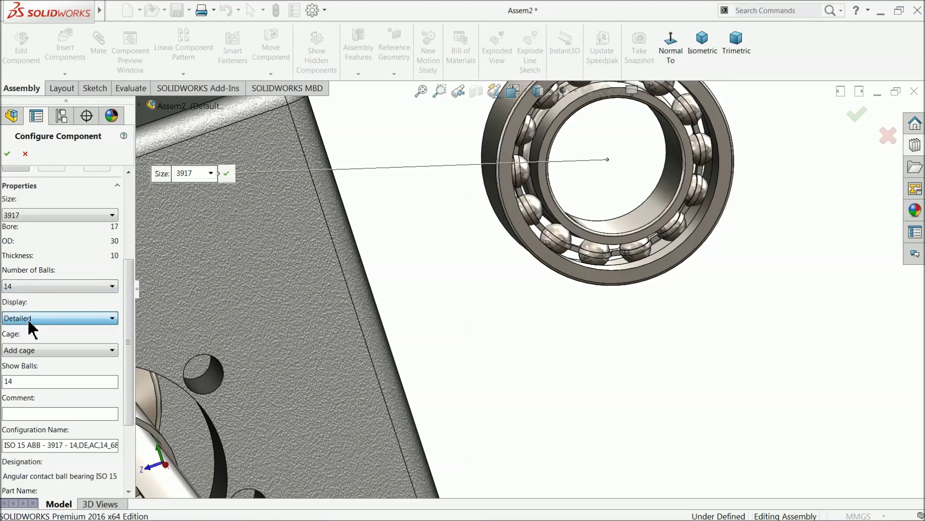
click(23, 350)
click(23, 362)
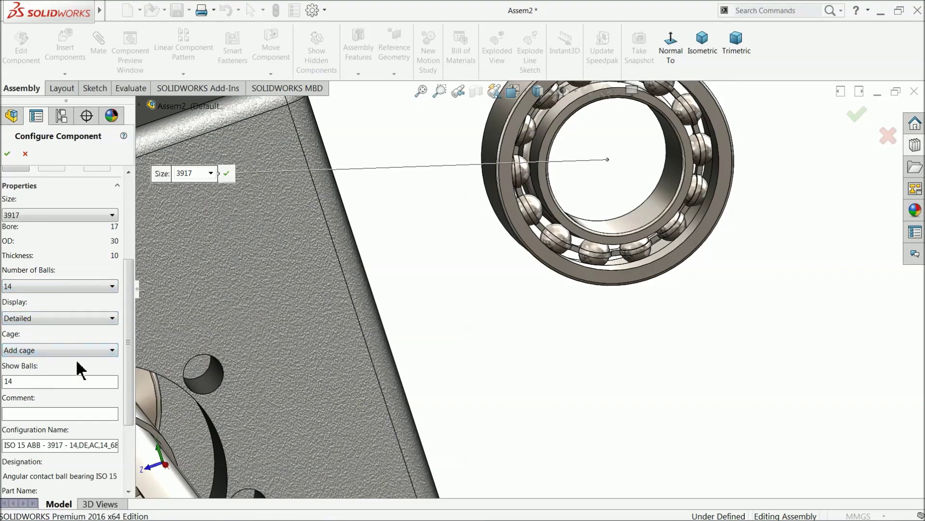
drag(130, 332, 126, 226)
scroll(419, 269, up, 10)
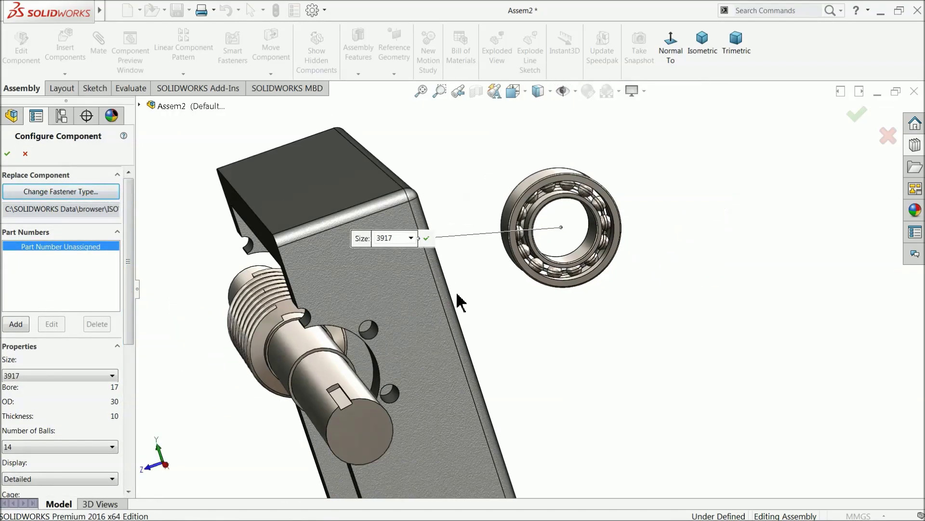
middle_drag(492, 306, 544, 295)
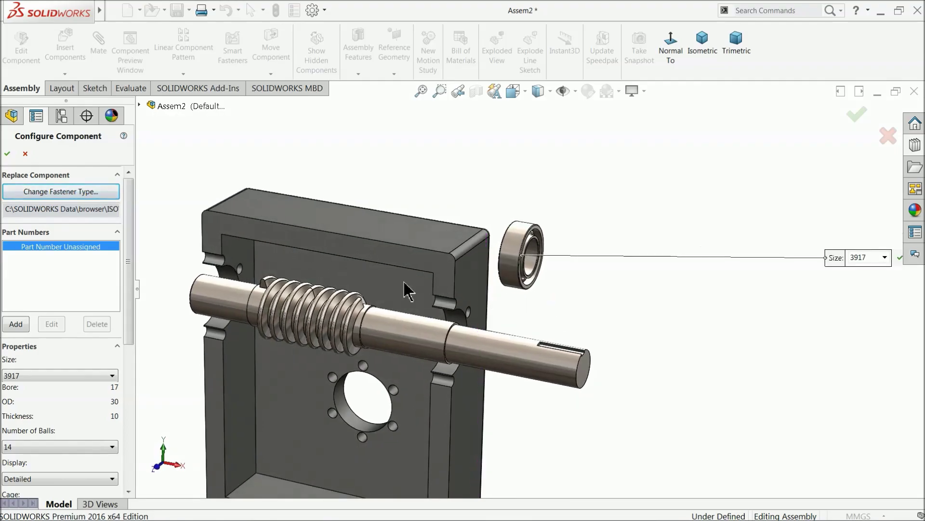
click(7, 153)
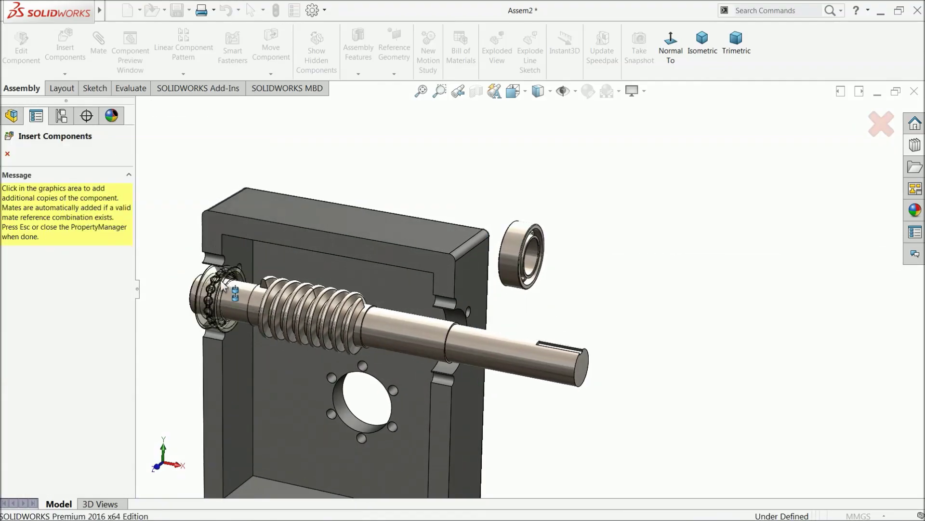
Place bearing copies at the worm shaft end, in the housing's large hole and beside the housing
scroll(224, 285, down, 5)
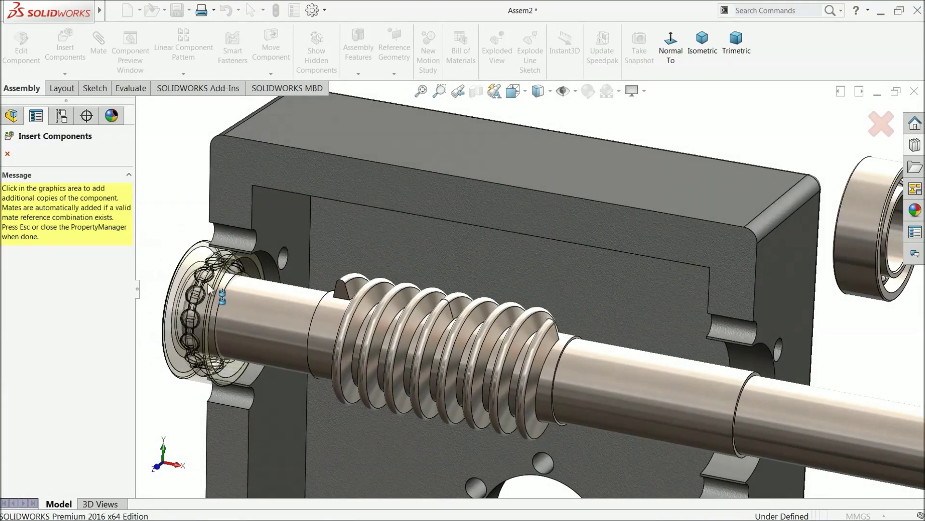
click(232, 299)
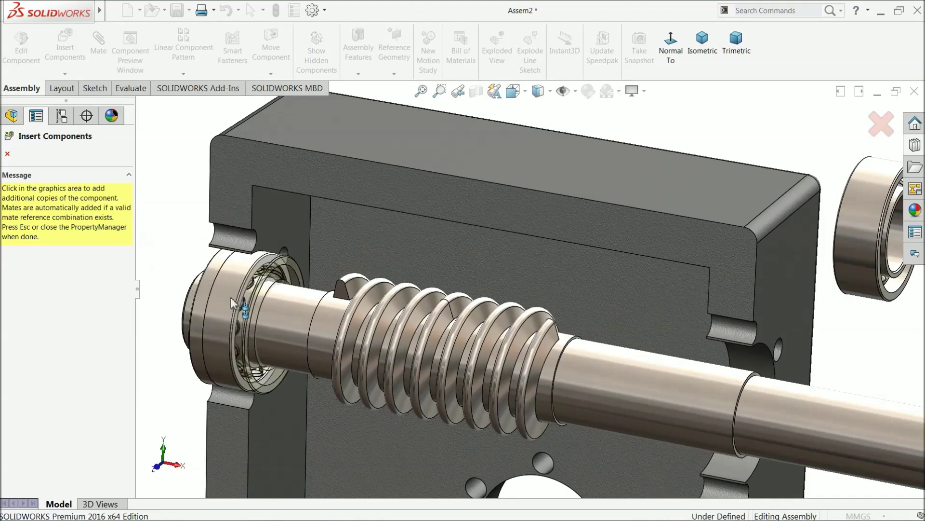
scroll(476, 372, up, 5)
scroll(553, 436, down, 5)
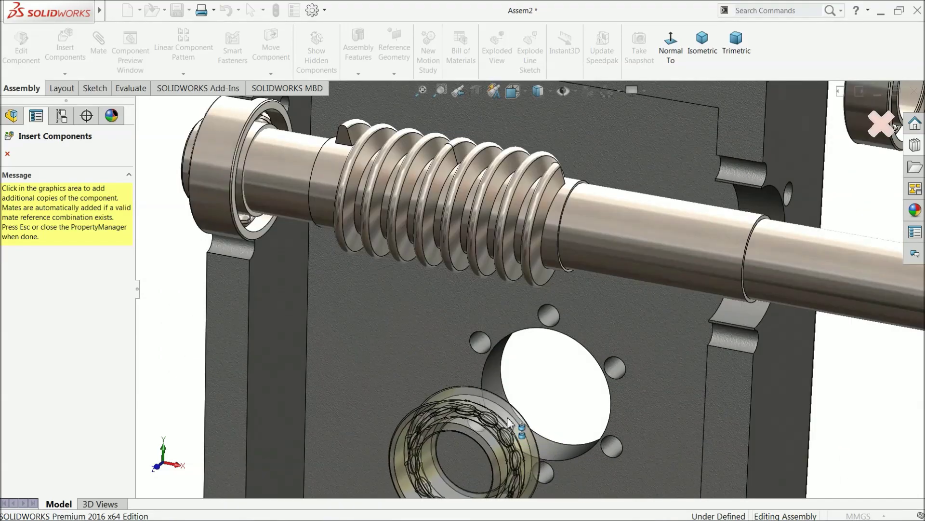
click(569, 318)
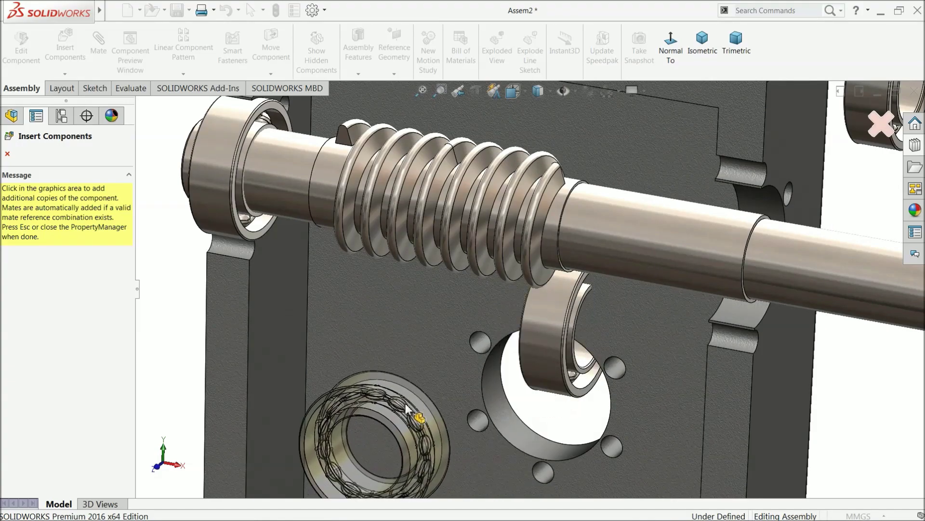
scroll(395, 407, up, 5)
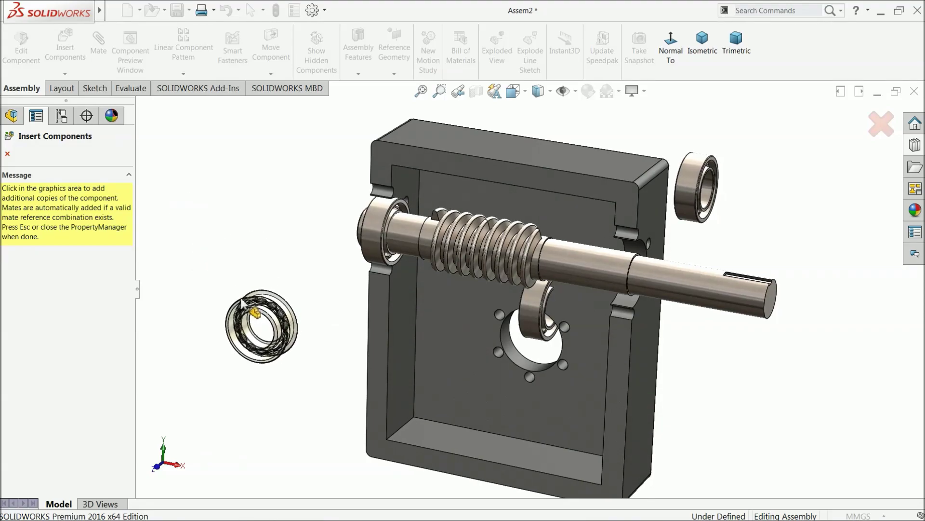
click(241, 300)
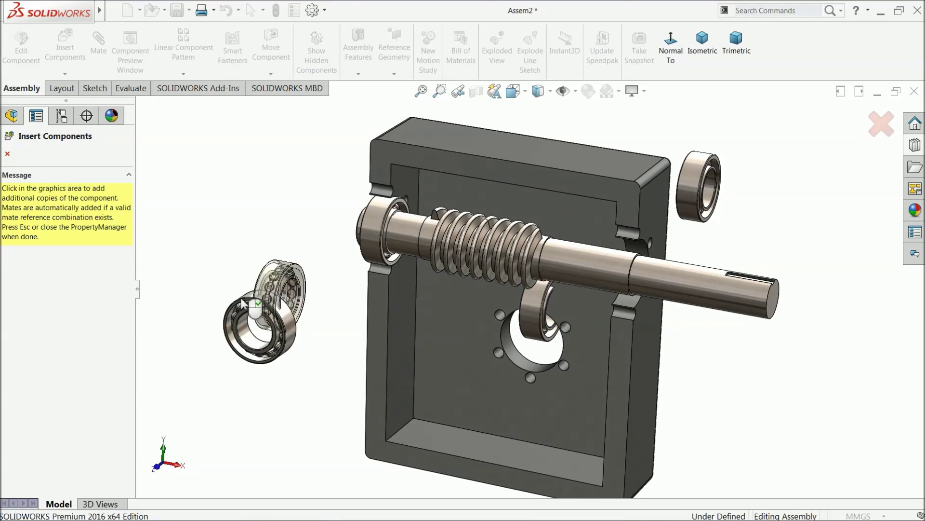
click(8, 154)
scroll(585, 370, down, 3)
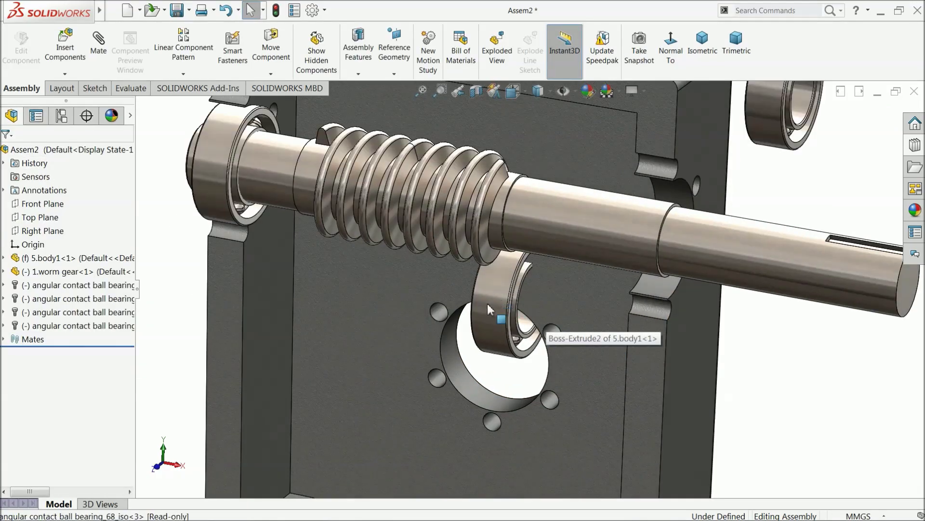
Select the bearing in the large hole and slide it along the worm shaft toward the housing
click(448, 372)
scroll(355, 366, up, 5)
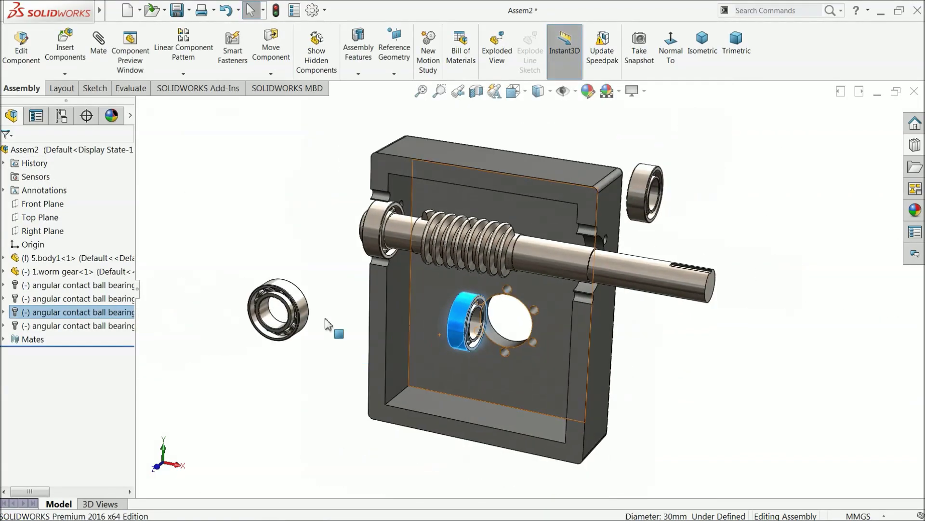
click(347, 275)
scroll(371, 230, down, 4)
scroll(341, 268, up, 3)
middle_drag(341, 269, 408, 273)
scroll(407, 274, down, 5)
mouse_move(374, 291)
mouse_down()
mouse_move(424, 295)
mouse_move(351, 285)
mouse_move(392, 299)
mouse_move(376, 302)
mouse_up()
scroll(376, 302, up, 3)
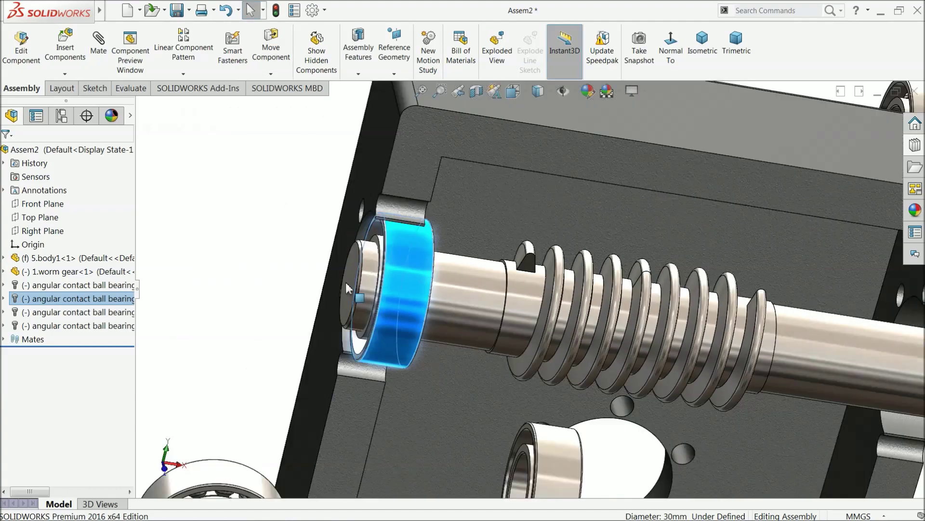
Mate the bearing race coincident with the housing's bearing seat face as Coincident2
click(99, 48)
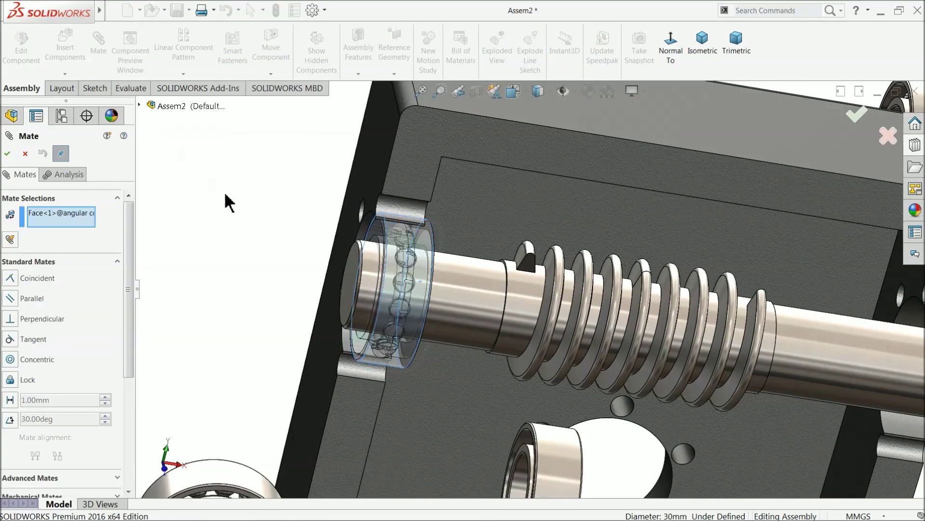
scroll(313, 371, down, 4)
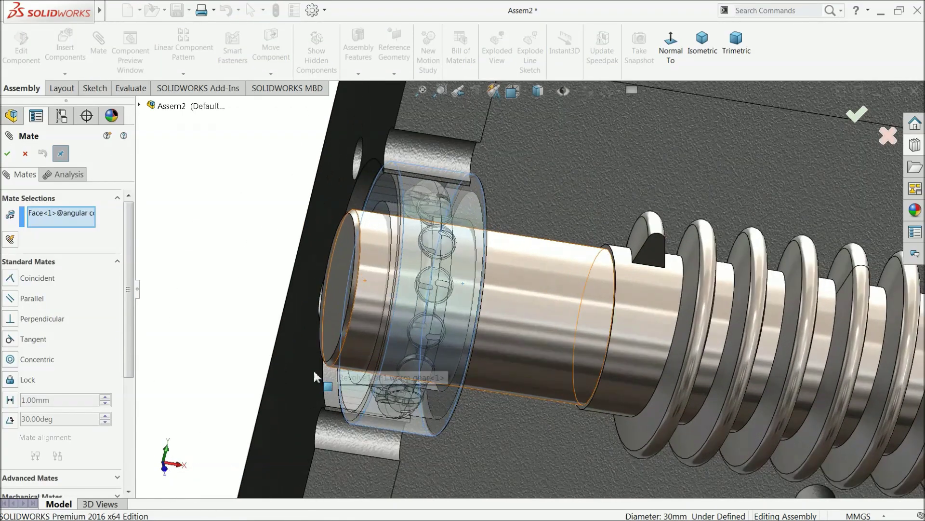
right_click(43, 223)
click(90, 221)
scroll(399, 298, up, 3)
middle_drag(399, 299, 475, 288)
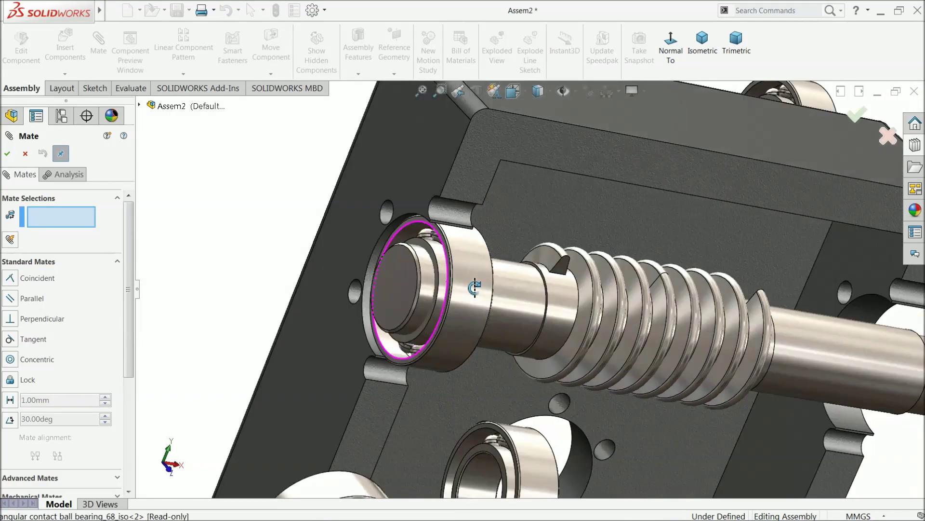
scroll(393, 246, down, 5)
click(369, 239)
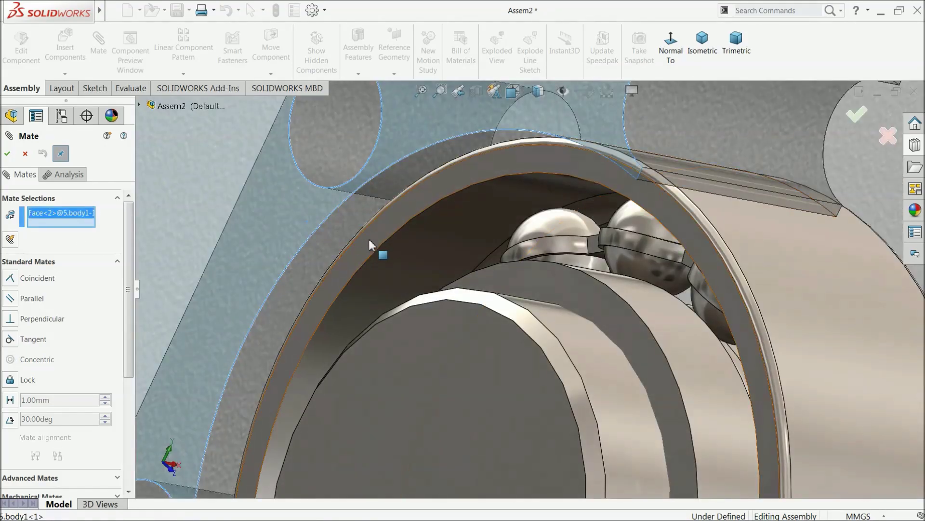
click(369, 240)
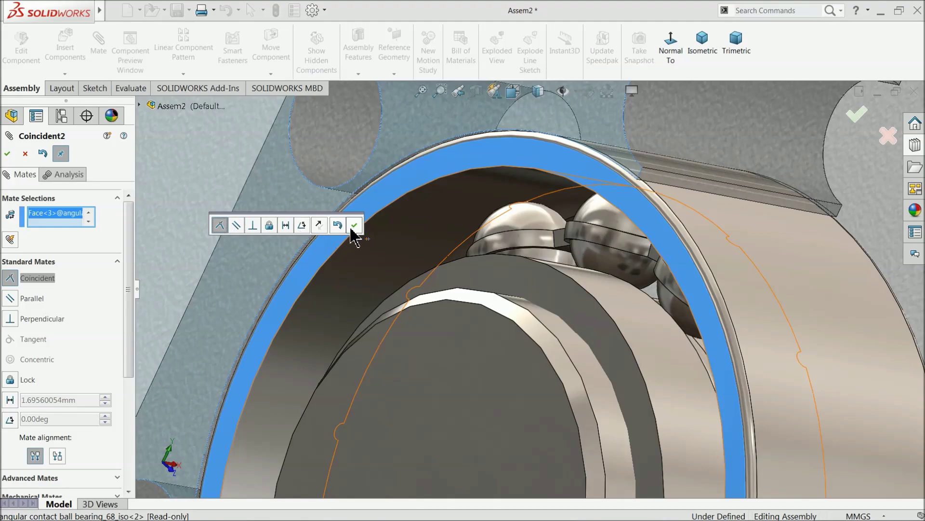
click(354, 225)
scroll(359, 234, up, 5)
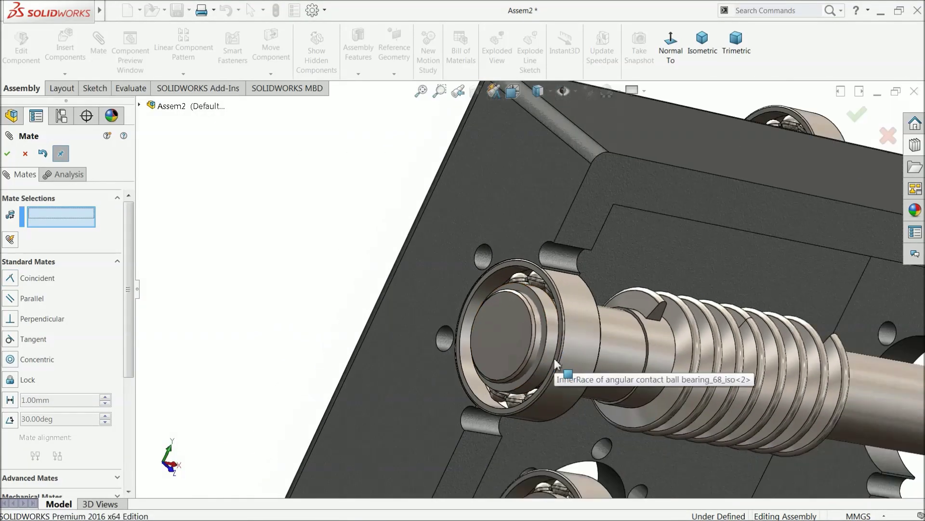
scroll(554, 361, up, 10)
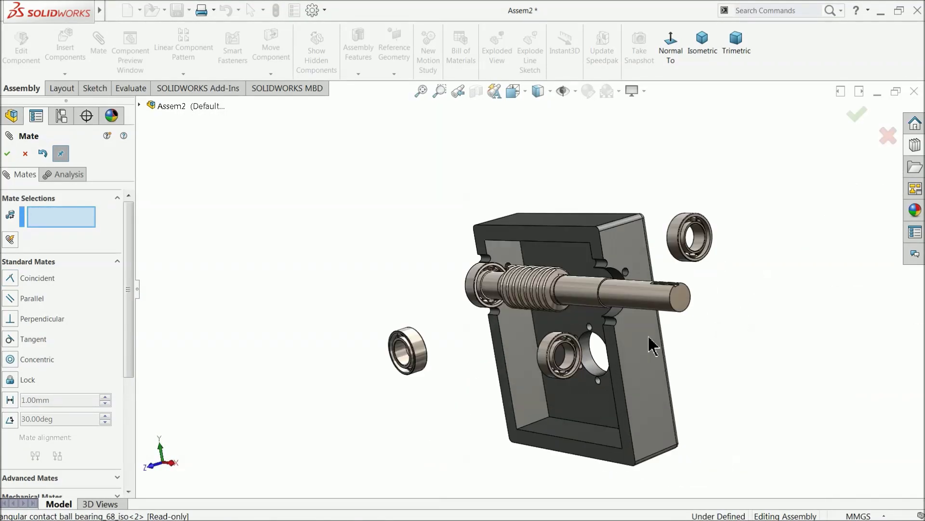
scroll(648, 332, down, 5)
Mate the second bearing concentric on the worm shaft and coincident against the housing wall
scroll(601, 247, down, 5)
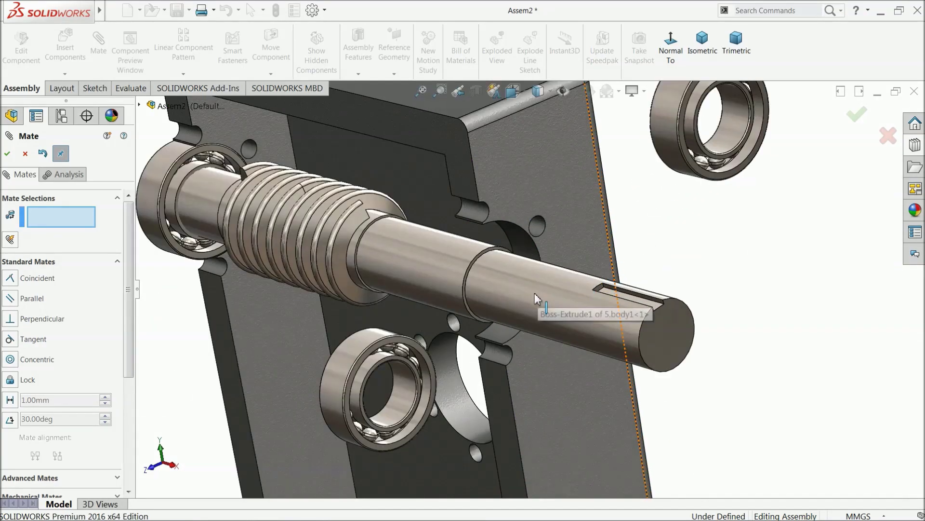
click(535, 297)
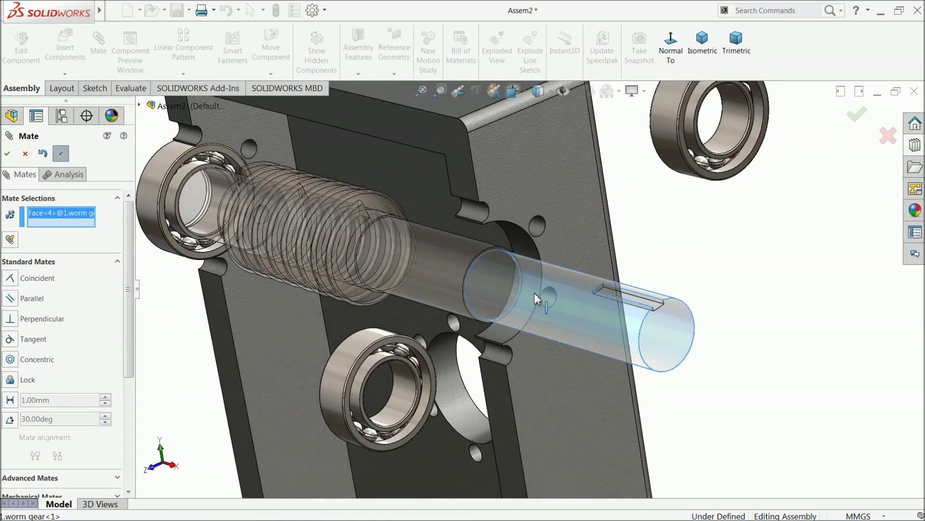
click(739, 137)
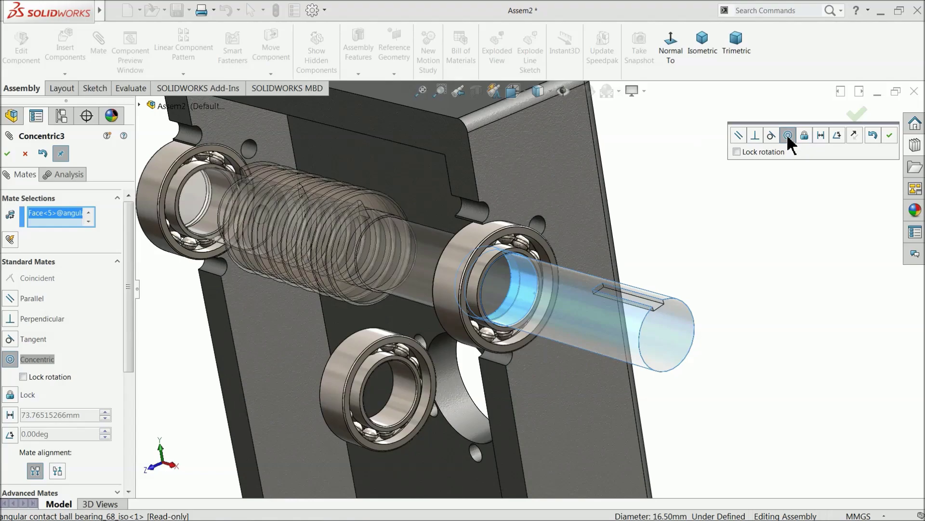
click(889, 136)
scroll(525, 244, down, 5)
click(542, 235)
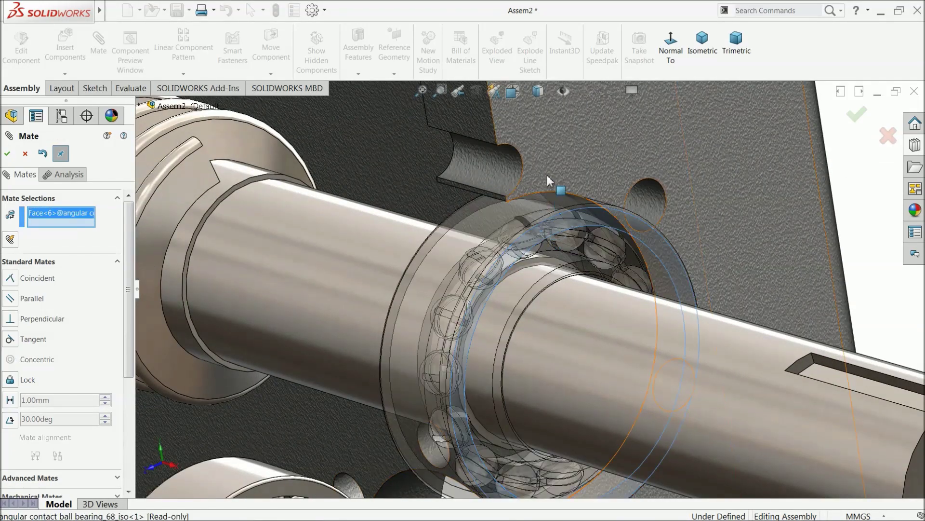
click(548, 175)
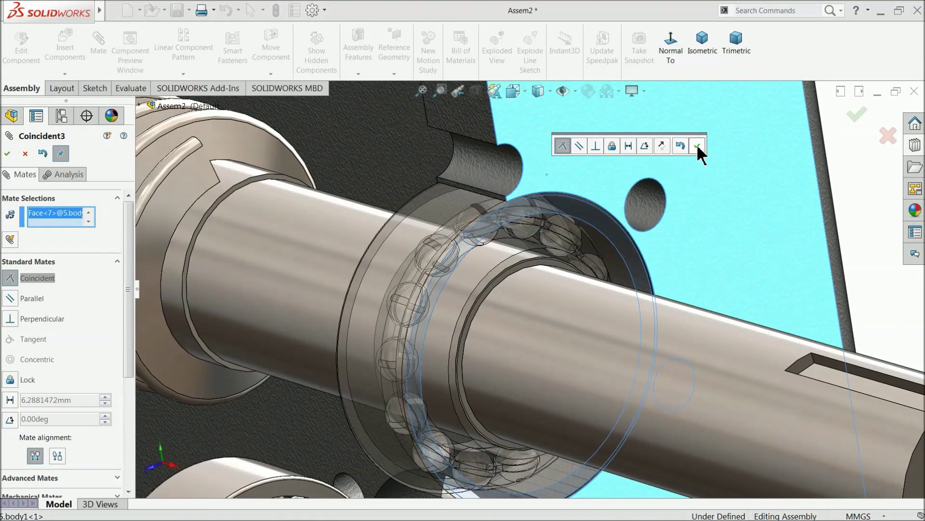
click(697, 145)
scroll(500, 293, up, 5)
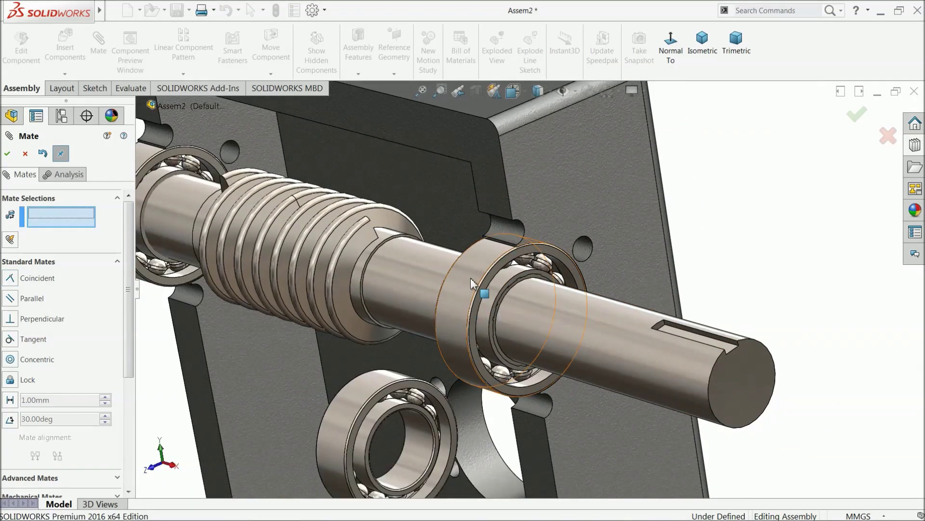
scroll(471, 278, up, 5)
scroll(519, 342, down, 6)
scroll(519, 343, down, 3)
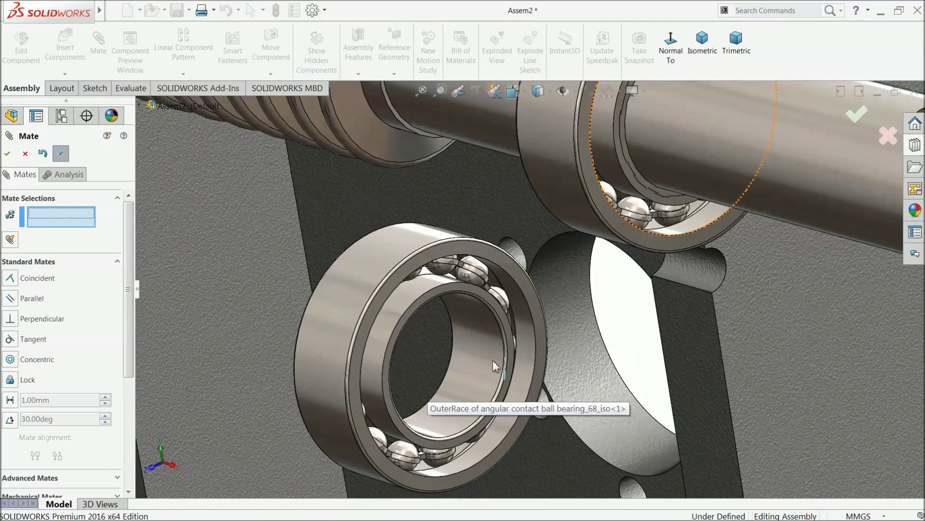
Mate the lower bearing concentric with the plate hole and coincident with the plate face
click(426, 284)
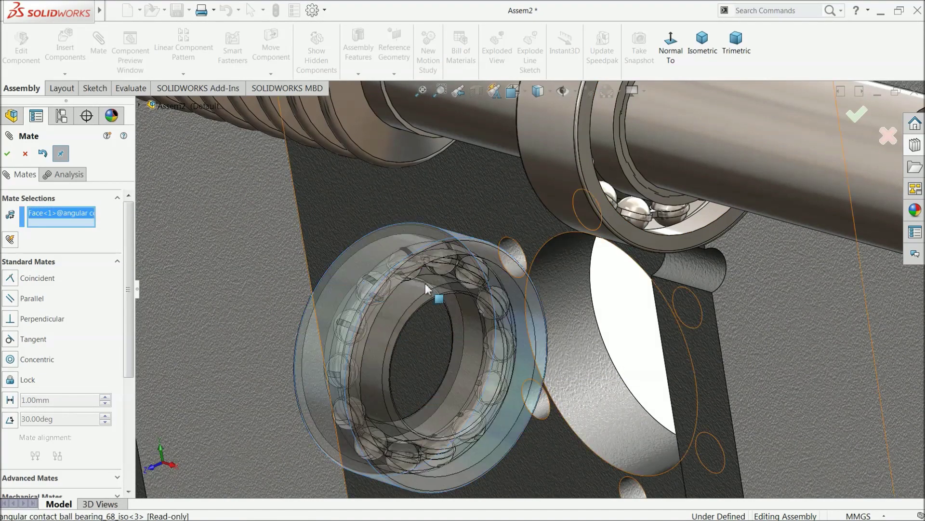
click(571, 310)
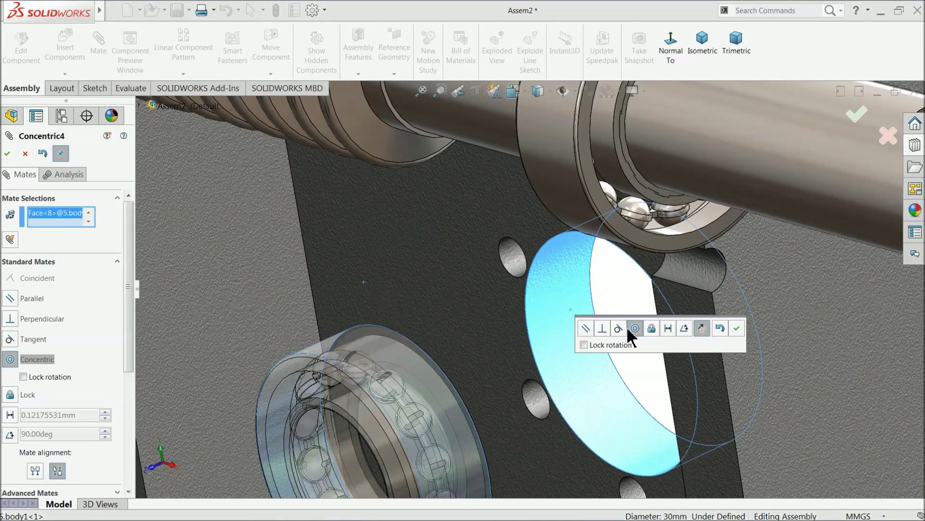
click(736, 329)
click(475, 322)
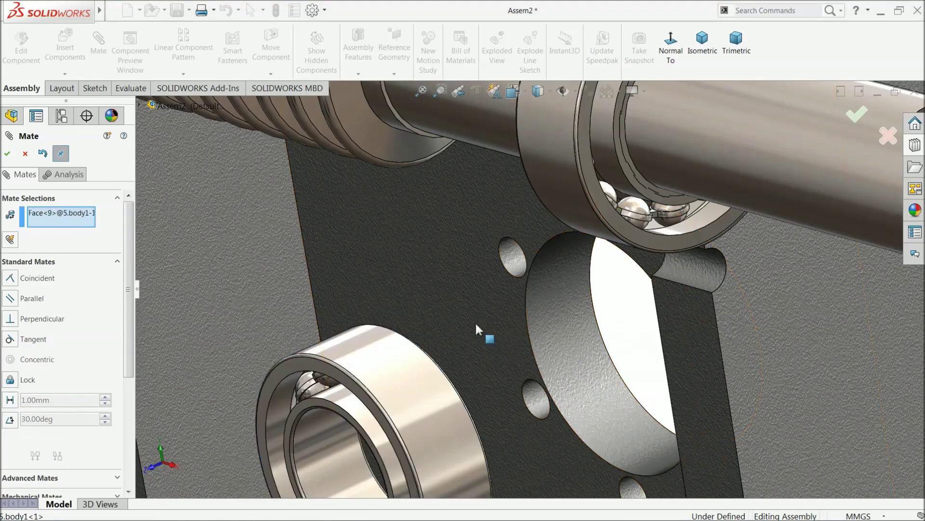
scroll(463, 337, up, 5)
scroll(436, 362, down, 6)
click(417, 328)
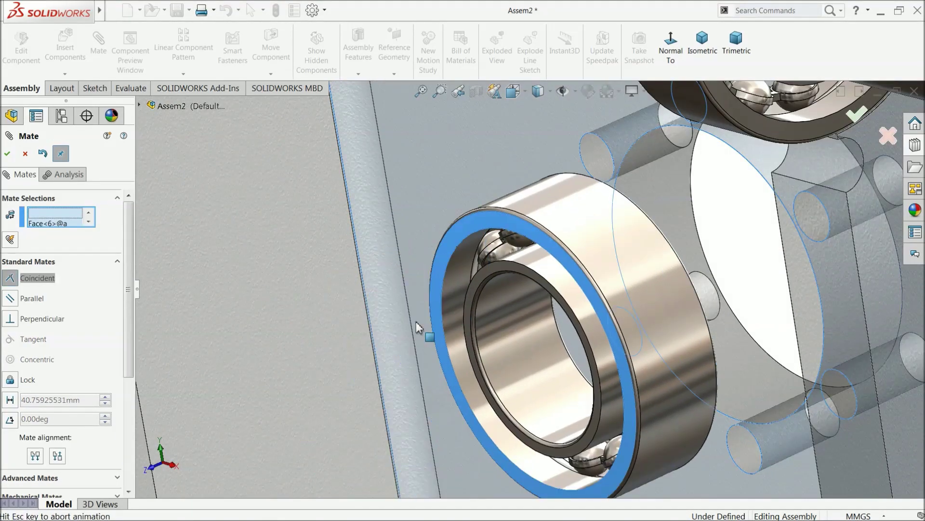
click(406, 340)
scroll(644, 309, up, 6)
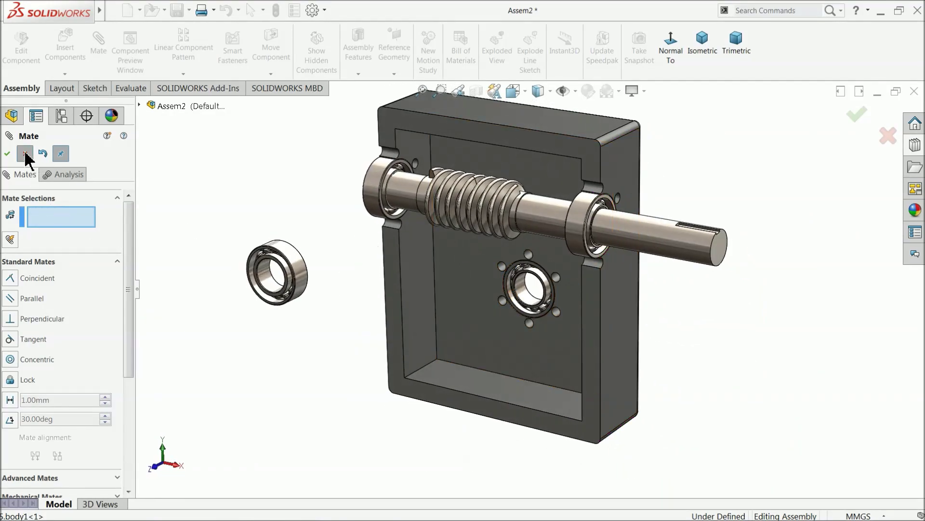
Close the Mate PropertyManager and inspect both bearings from an oblique view
click(25, 154)
scroll(545, 259, down, 8)
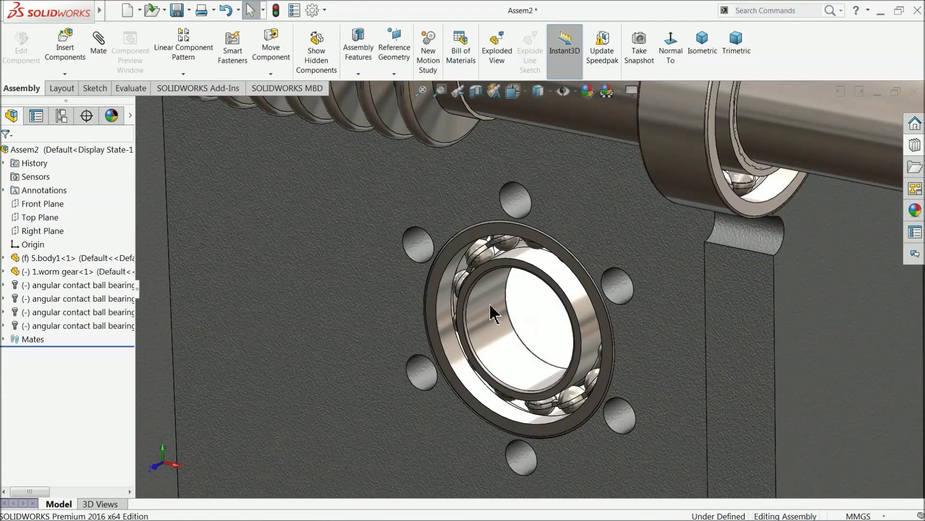
click(569, 324)
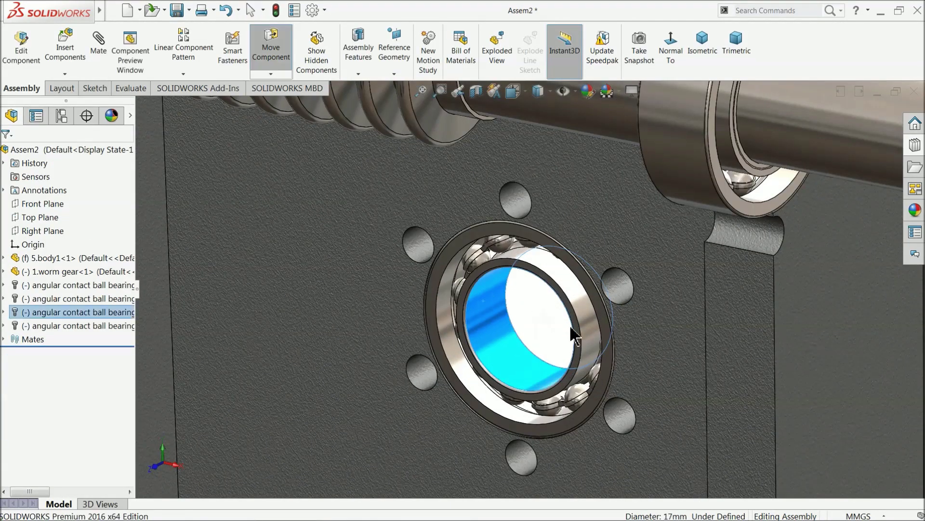
key(Escape)
scroll(497, 269, up, 5)
middle_drag(496, 270, 622, 253)
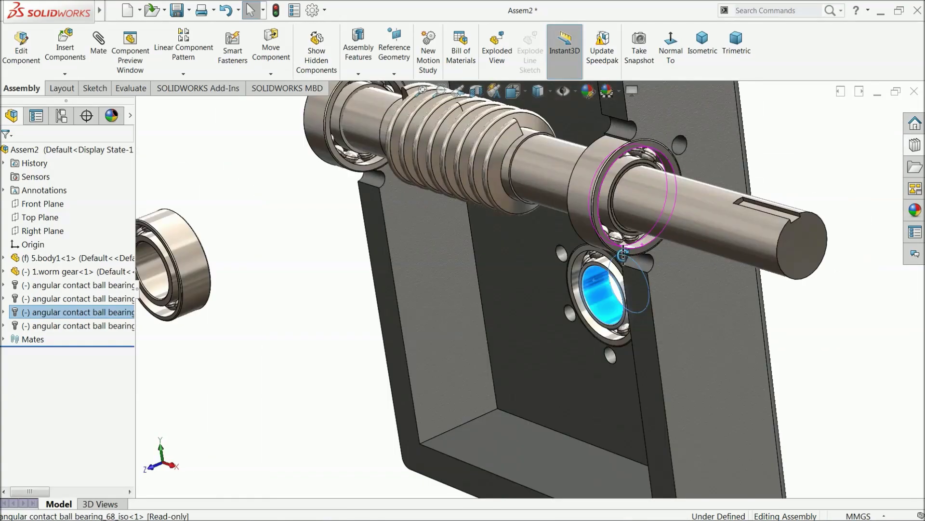
scroll(607, 208, down, 5)
click(583, 225)
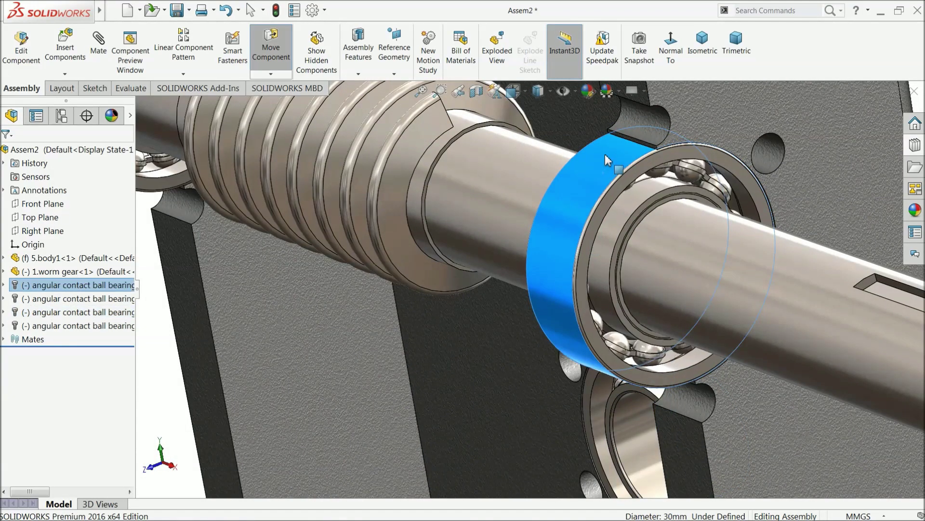
scroll(564, 242, up, 5)
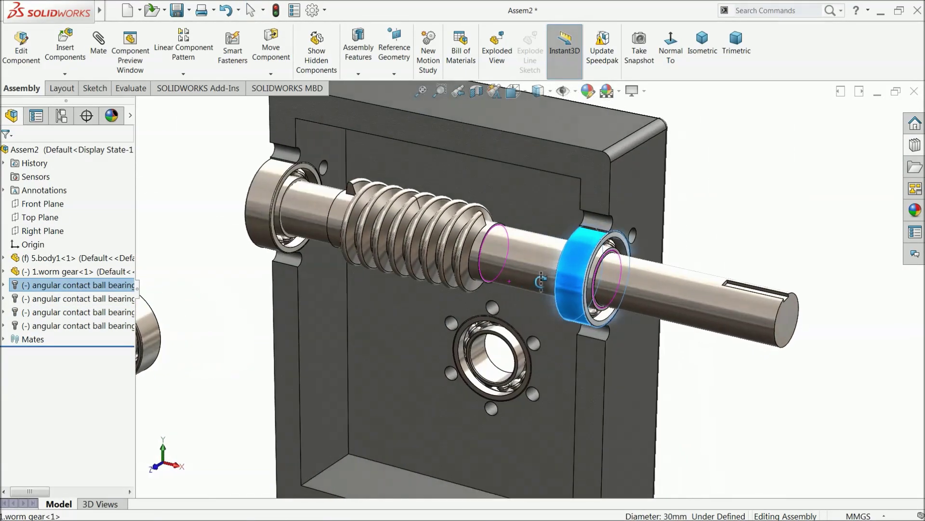
scroll(541, 281, up, 4)
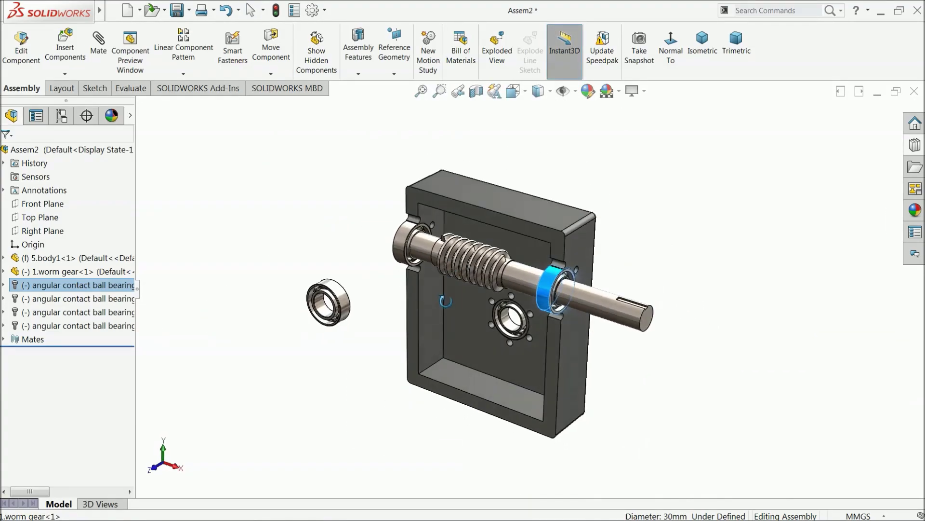
scroll(445, 301, down, 3)
click(197, 175)
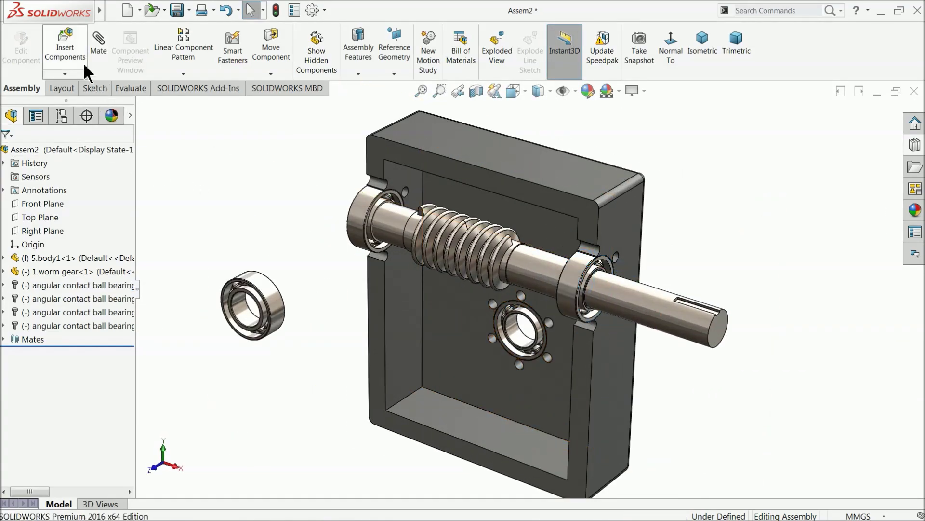
Insert the 3.worm wheel shaft part and place it below the worm
click(68, 53)
click(58, 393)
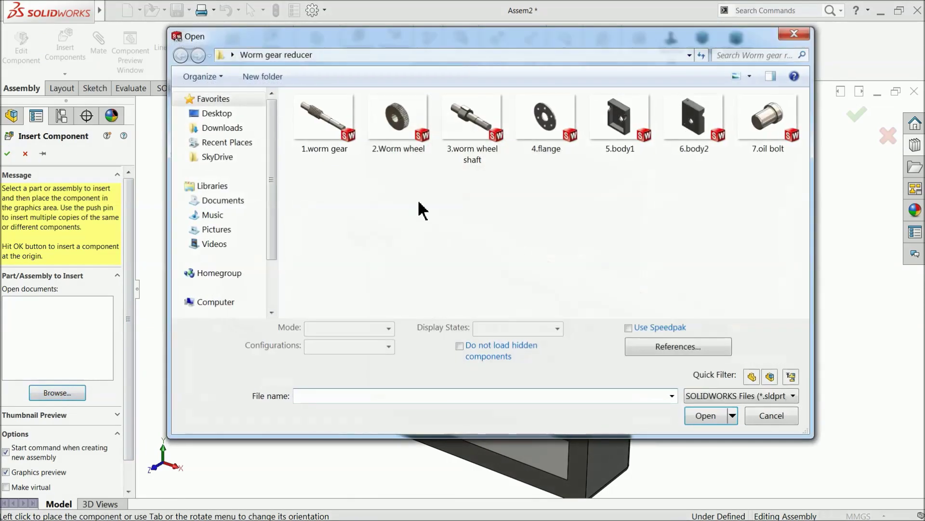
click(471, 145)
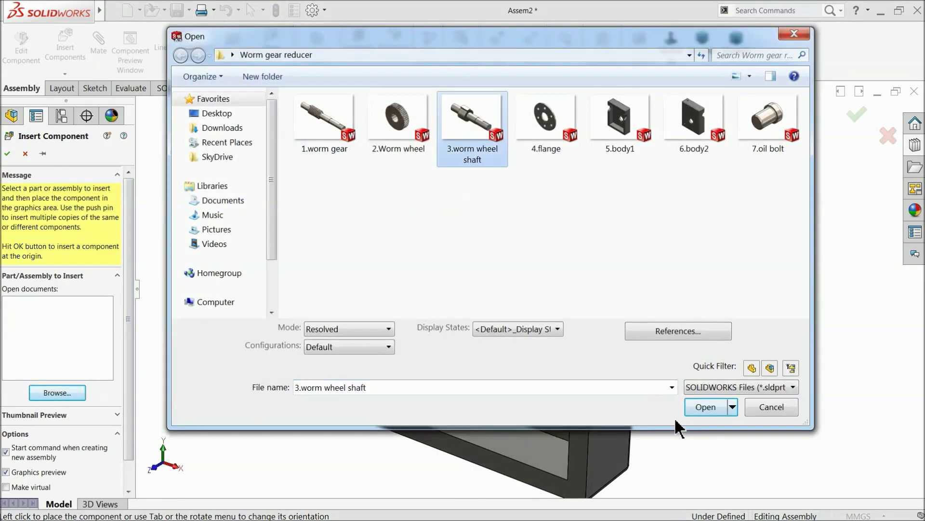
click(704, 416)
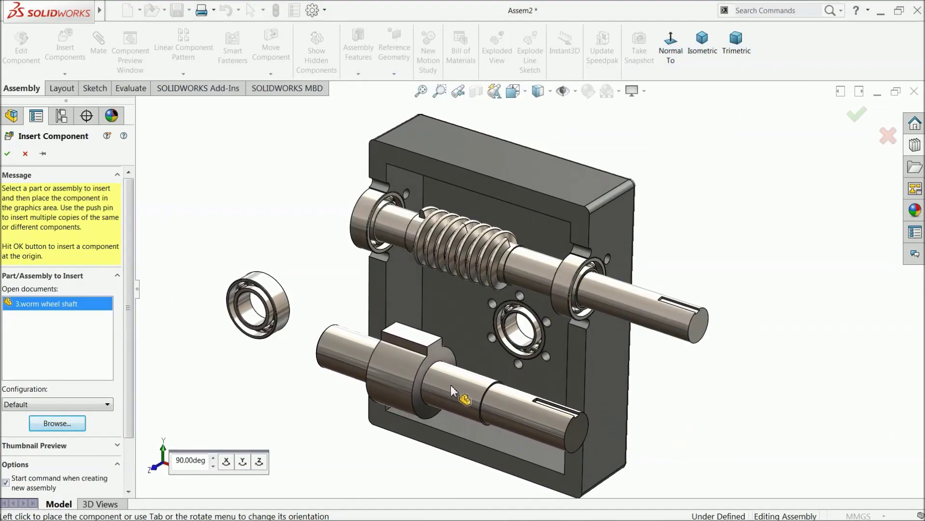
click(458, 381)
Rotate the worm wheel shaft end toward the viewer and slide it out along its axis
click(270, 73)
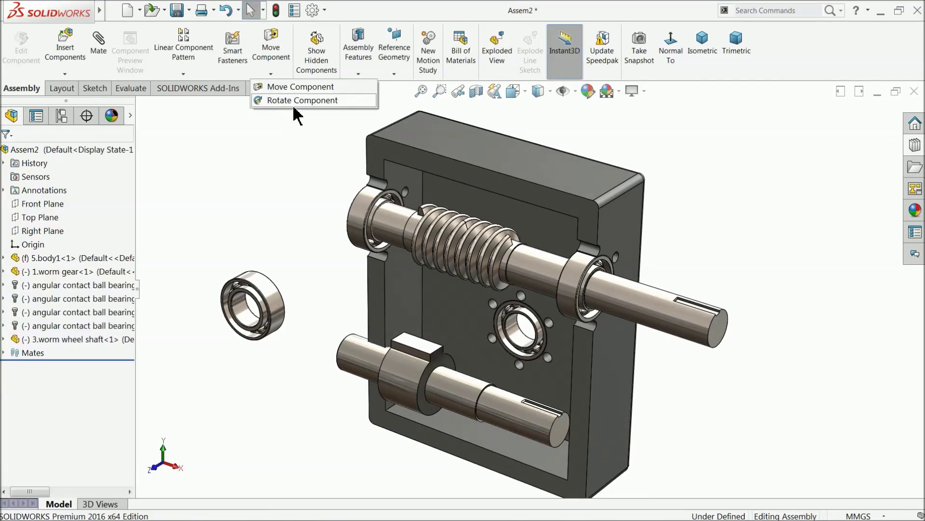
click(292, 100)
drag(491, 409, 395, 460)
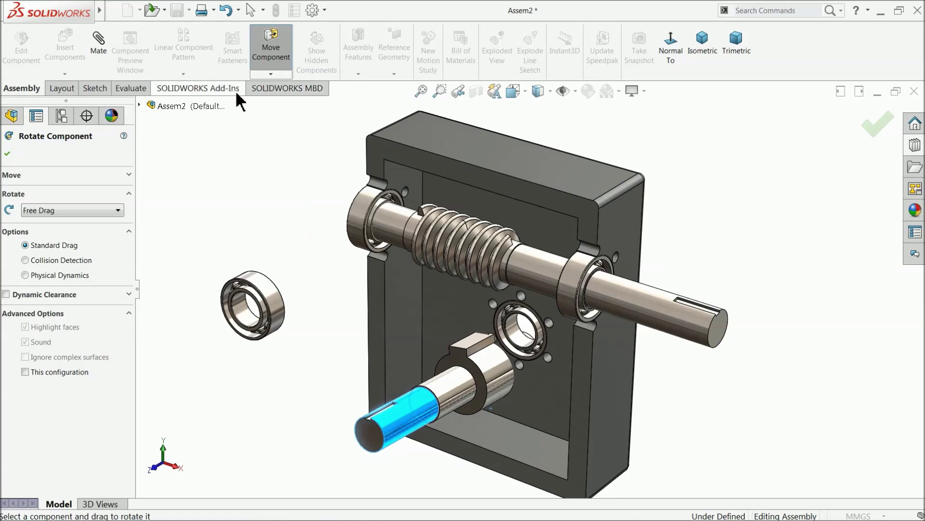
click(8, 154)
scroll(407, 353, up, 5)
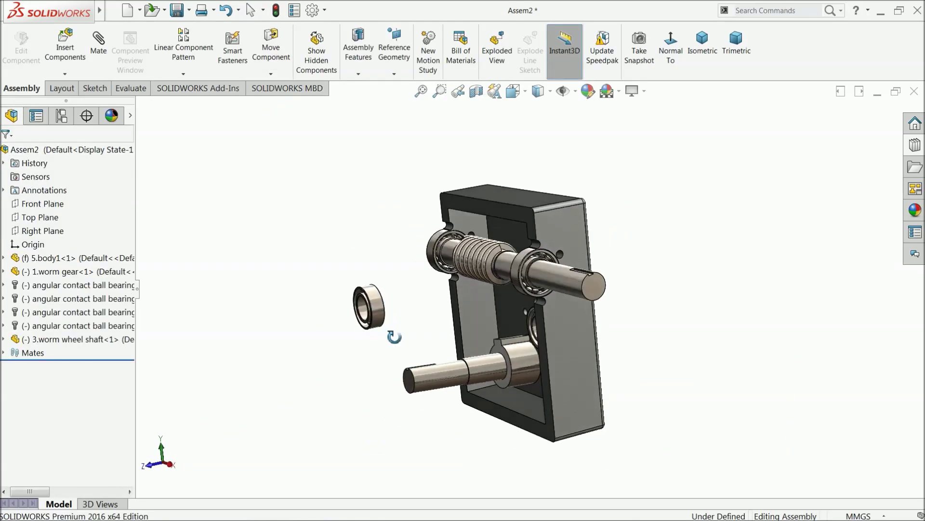
scroll(544, 393, down, 3)
drag(480, 318, 414, 328)
scroll(499, 295, down, 3)
scroll(501, 289, up, 2)
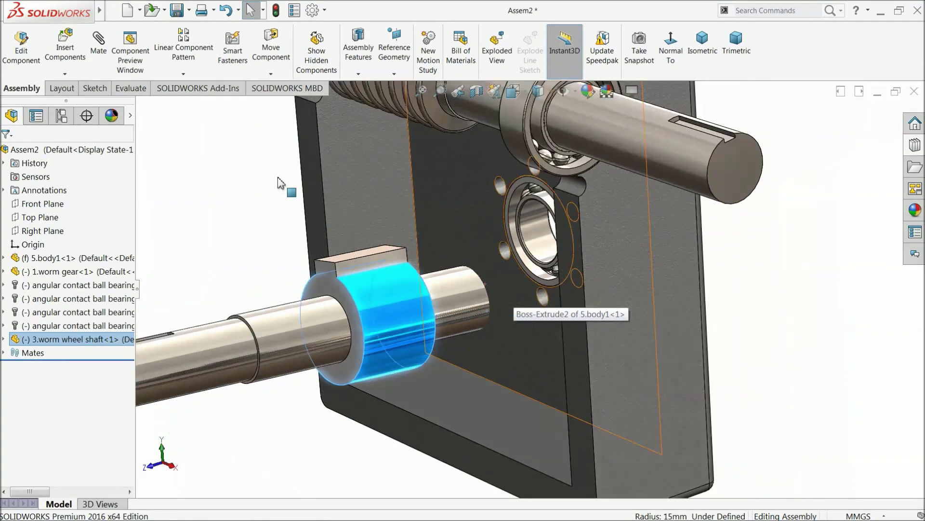
key(Escape)
middle_drag(499, 272, 482, 329)
scroll(585, 252, down, 2)
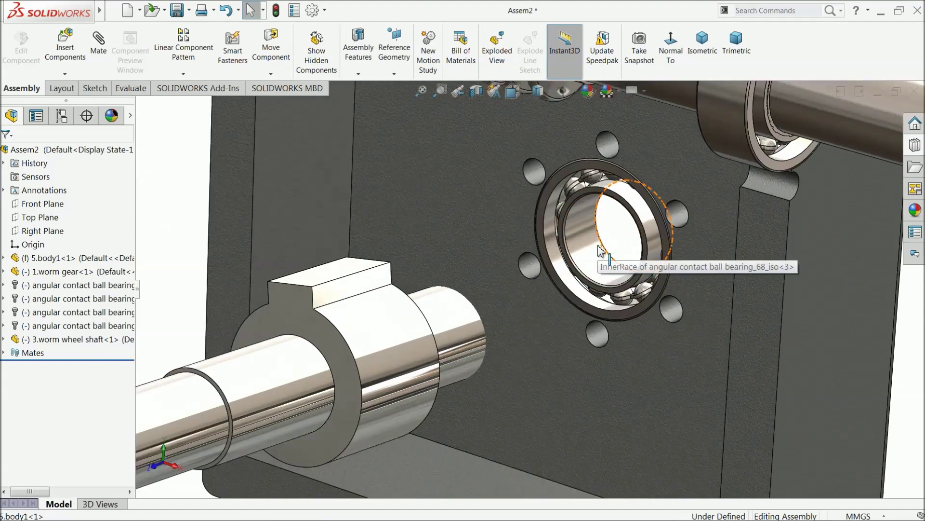
Mate the worm wheel shaft concentric with the bearing's inner race
click(98, 41)
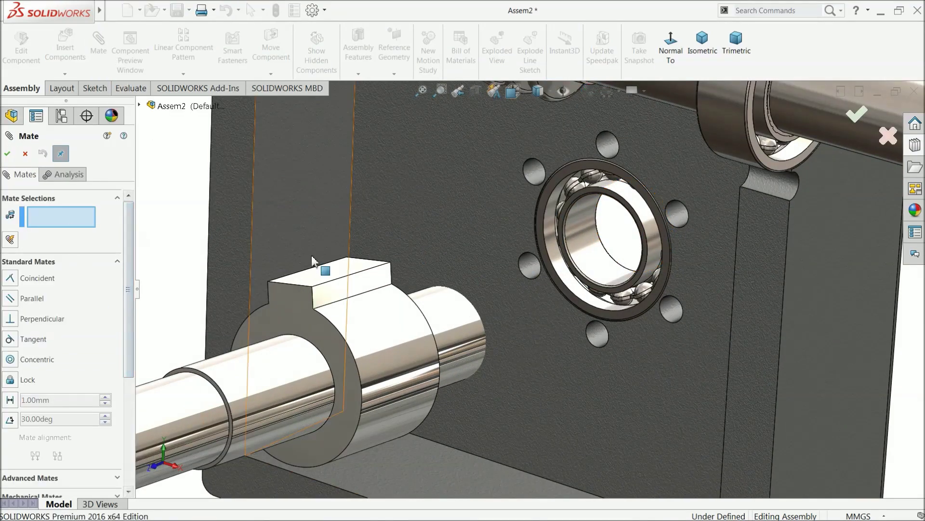
click(451, 325)
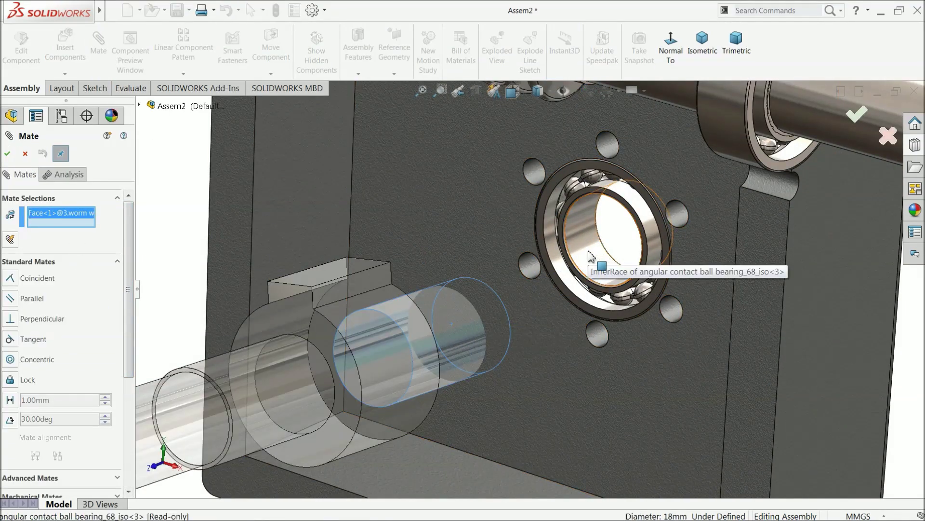
click(605, 252)
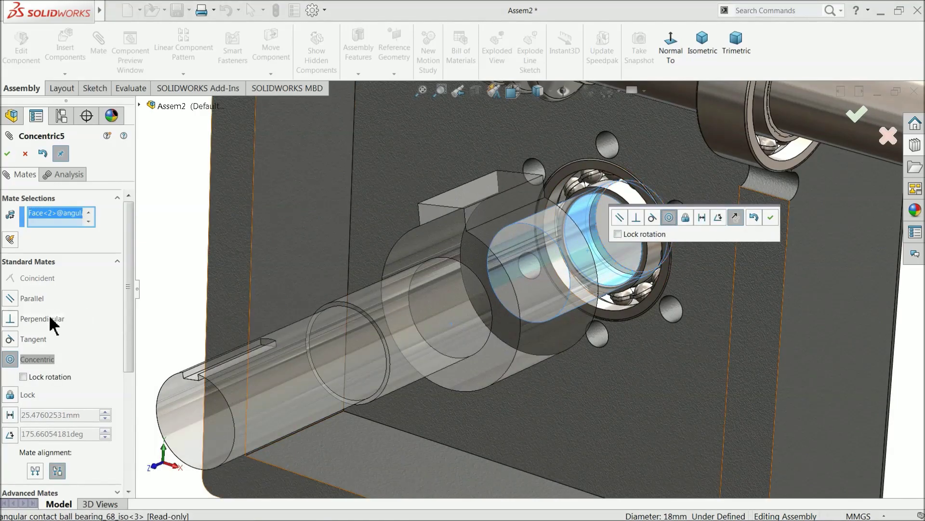
click(8, 153)
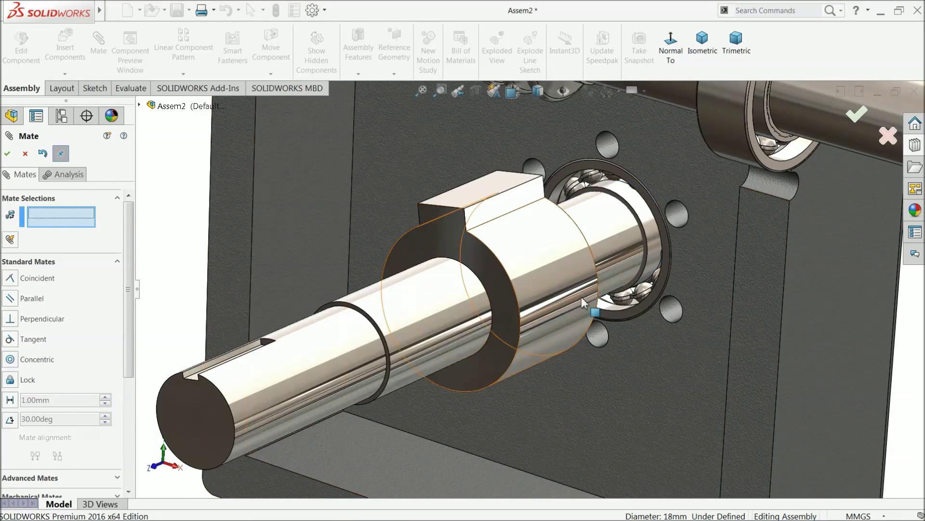
Mate the shaft end face coincident with the plate face, making it flush
middle_drag(598, 303, 669, 320)
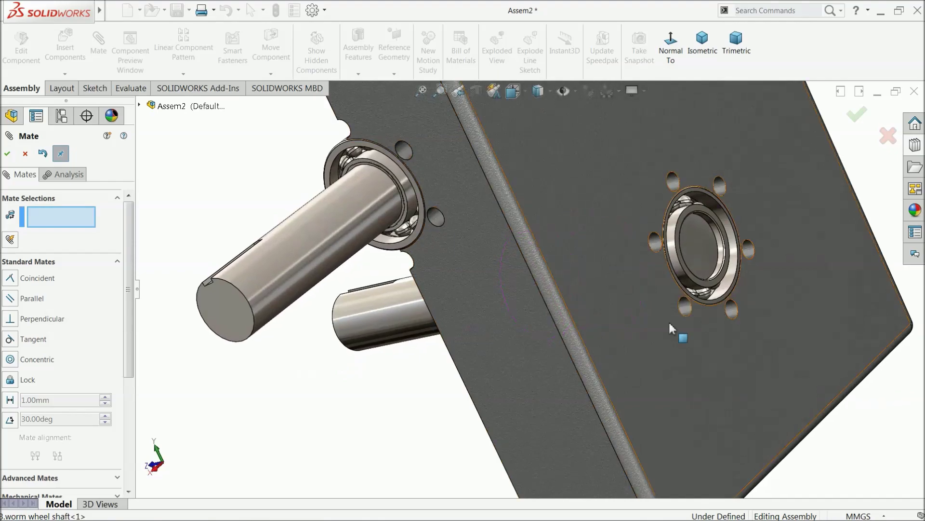
scroll(669, 320, down, 5)
click(682, 216)
scroll(699, 241, up, 3)
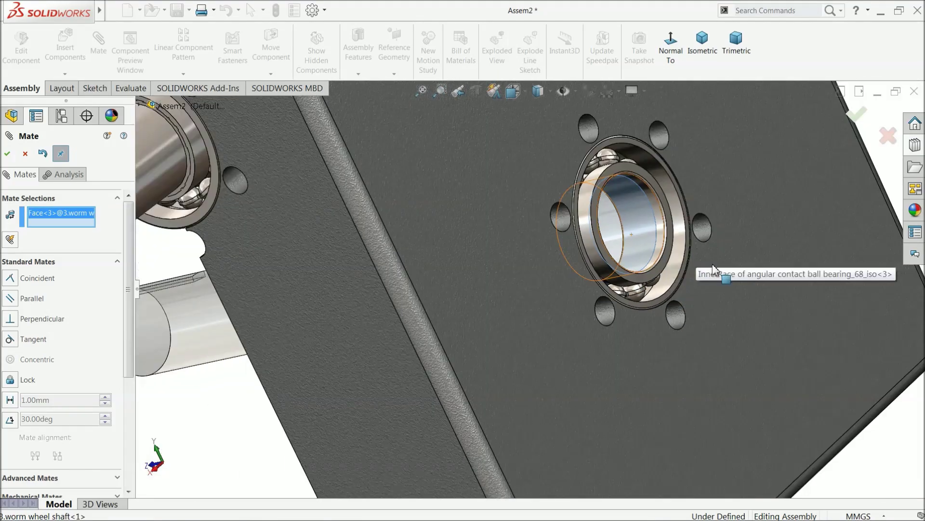
click(724, 282)
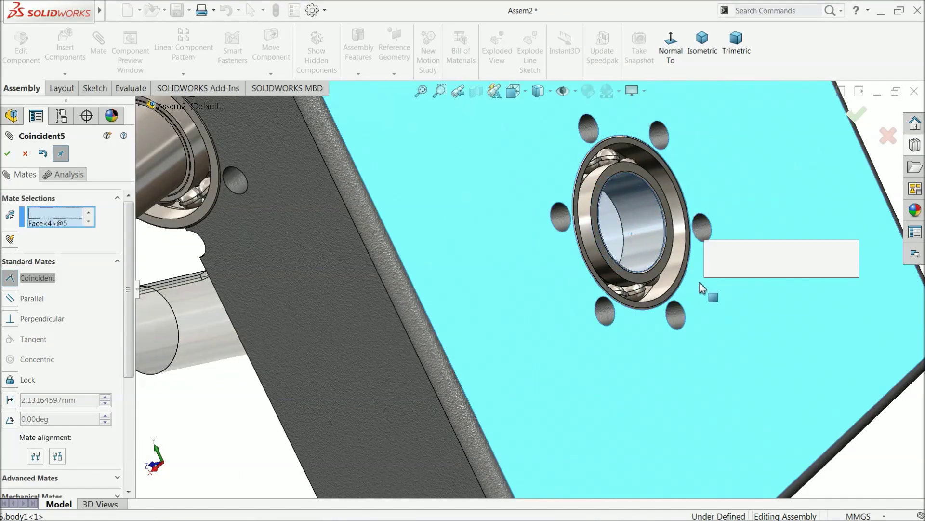
click(850, 251)
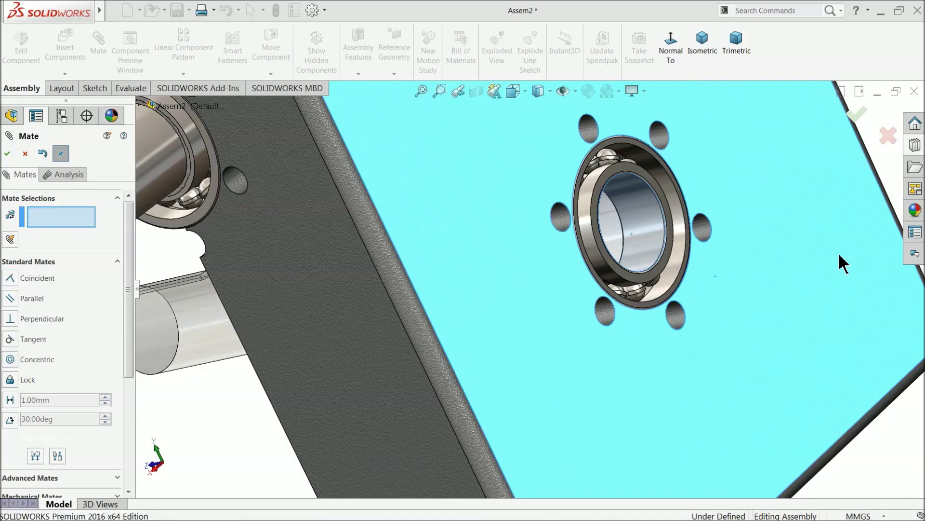
scroll(758, 266, up, 6)
middle_drag(564, 323, 681, 318)
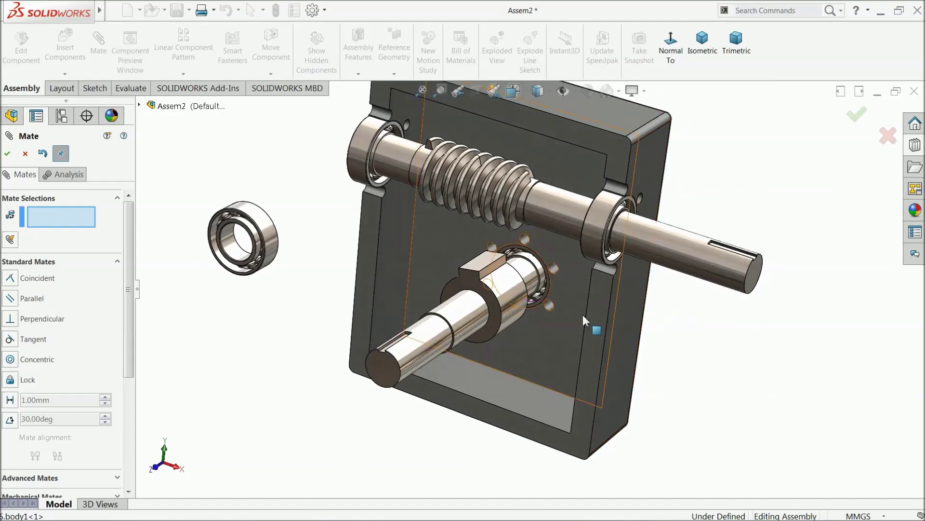
Move the loose bearing to the worm wheel shaft and mate its bore concentric with it
scroll(484, 265, down, 3)
scroll(502, 311, down, 1)
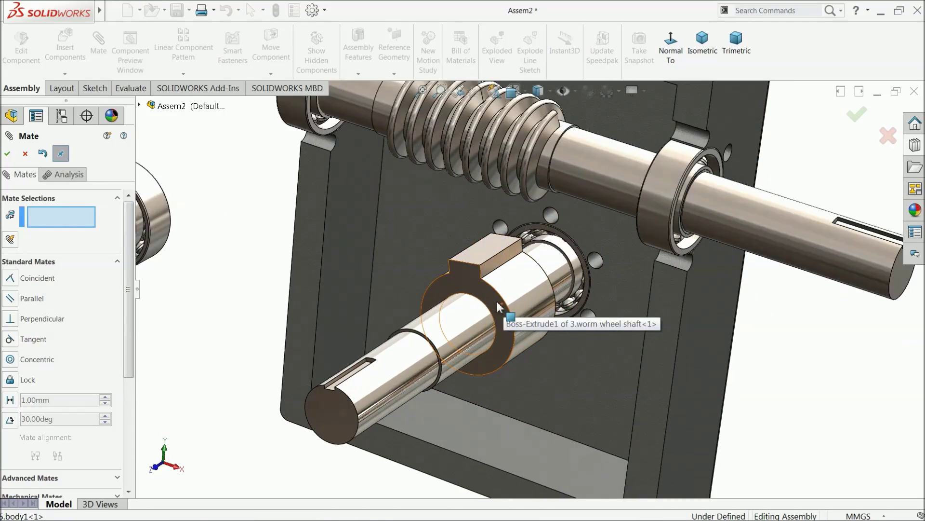
scroll(501, 303, up, 2)
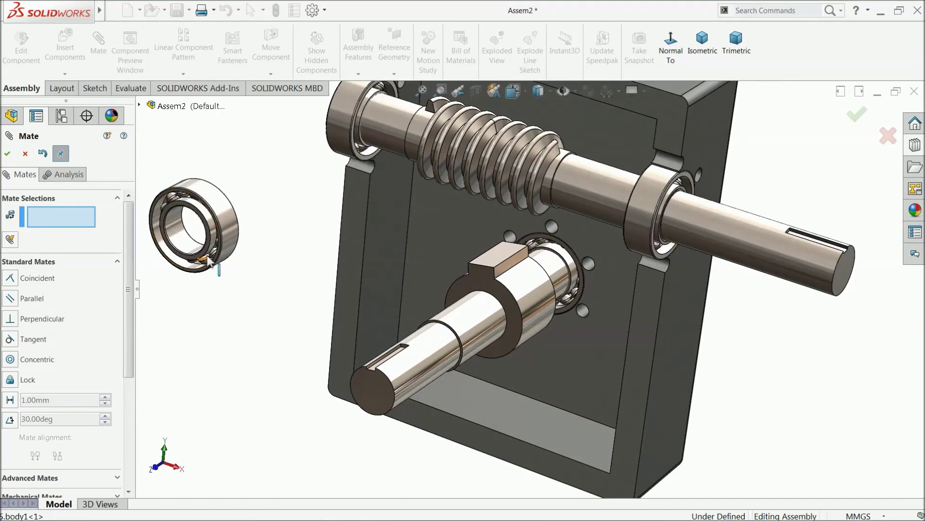
drag(189, 251, 352, 319)
scroll(424, 343, down, 2)
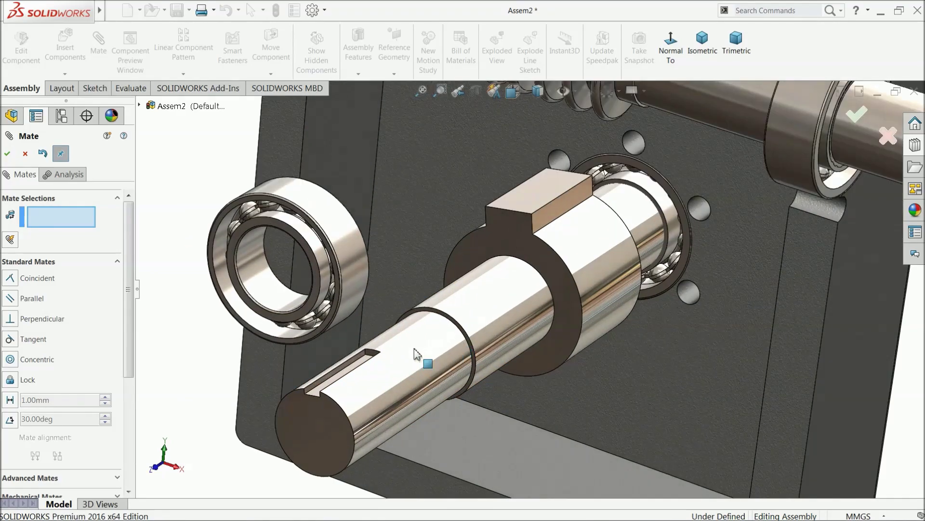
click(268, 298)
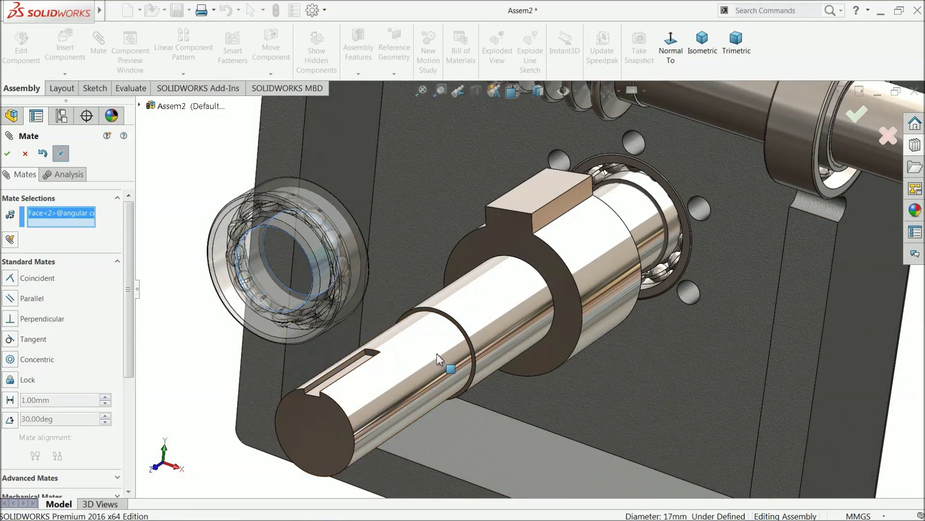
click(438, 355)
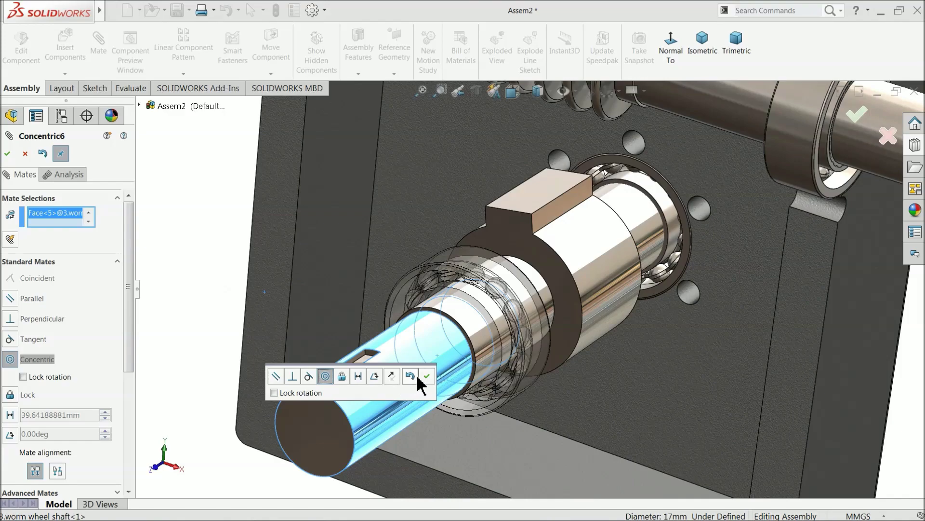
click(426, 377)
Seat the bearing's side face coincident against the shaft face
middle_drag(426, 377, 478, 318)
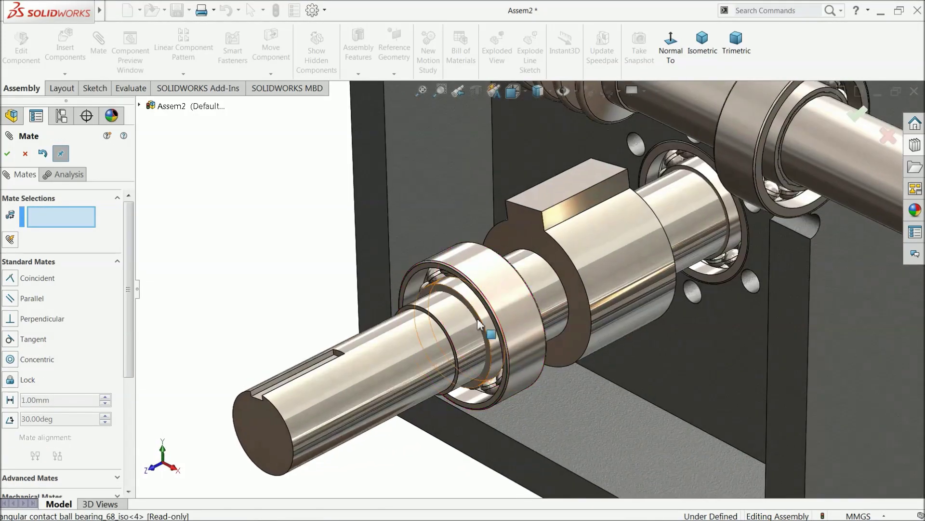
scroll(441, 320, down, 10)
click(399, 282)
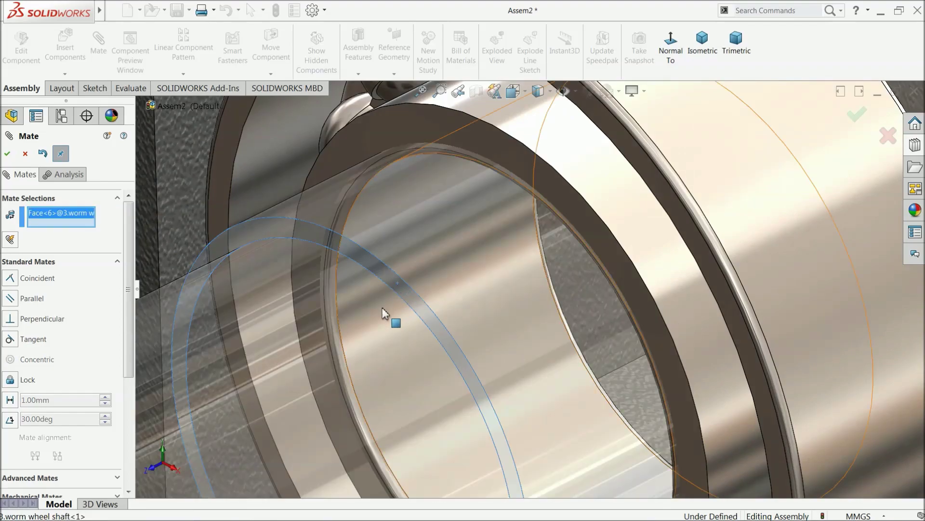
scroll(390, 314, up, 5)
scroll(436, 303, down, 2)
middle_drag(547, 296, 506, 283)
scroll(645, 332, down, 3)
click(661, 370)
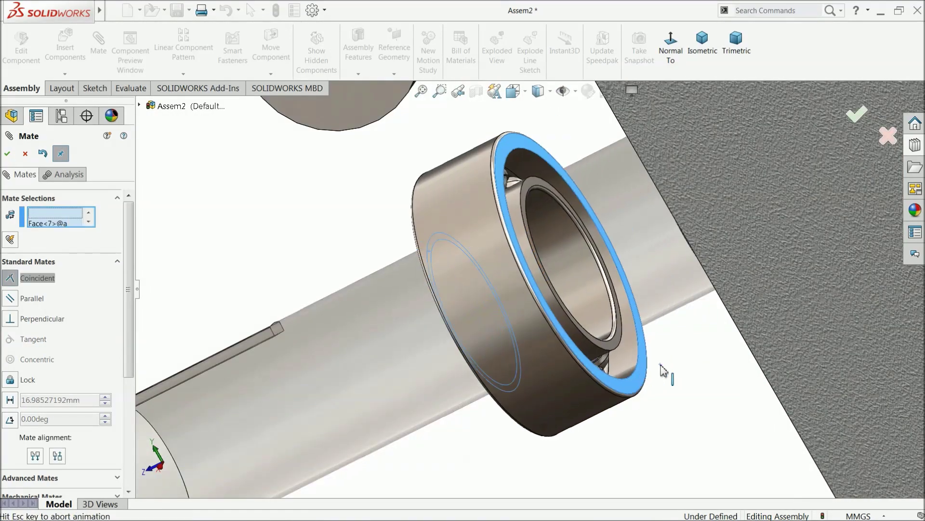
click(811, 383)
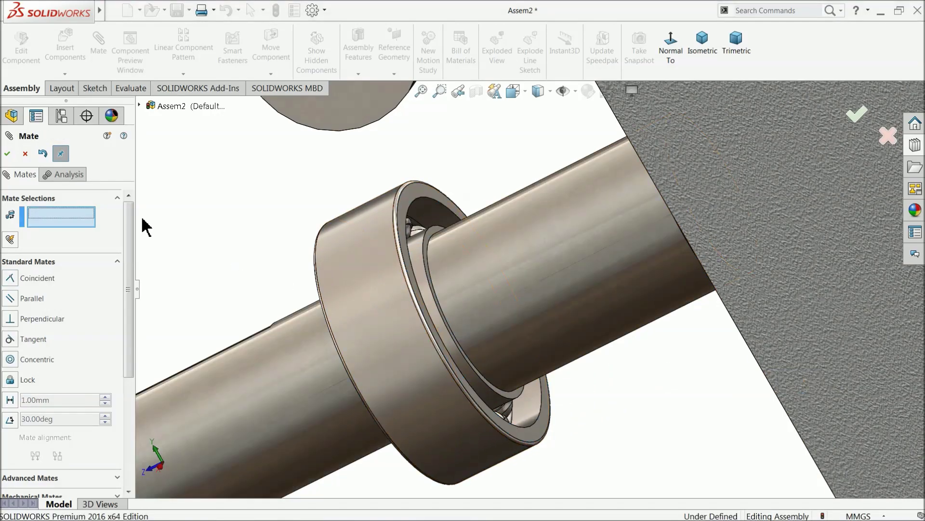
Finish mating and orbit the gearbox so the worm shaft lies horizontal
click(25, 153)
scroll(419, 302, up, 5)
middle_drag(420, 302, 504, 271)
scroll(504, 271, up, 3)
scroll(270, 226, down, 2)
middle_drag(270, 226, 453, 265)
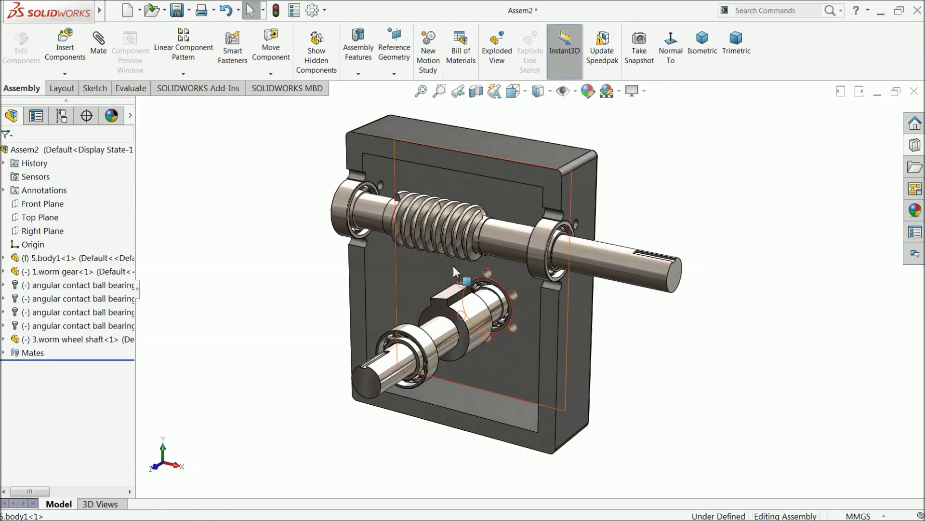
Rotate the worm wheel shaft about its axis with Move Component
scroll(484, 255, down, 2)
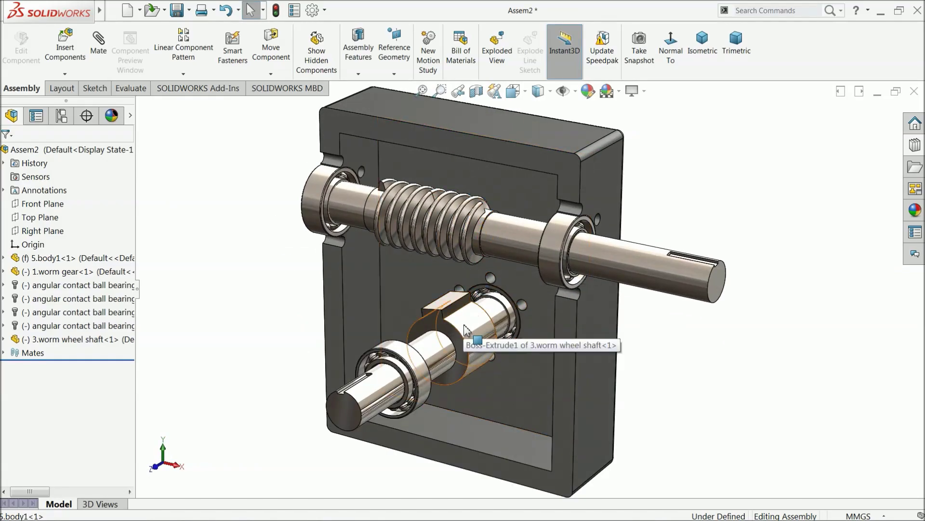
drag(465, 325, 433, 333)
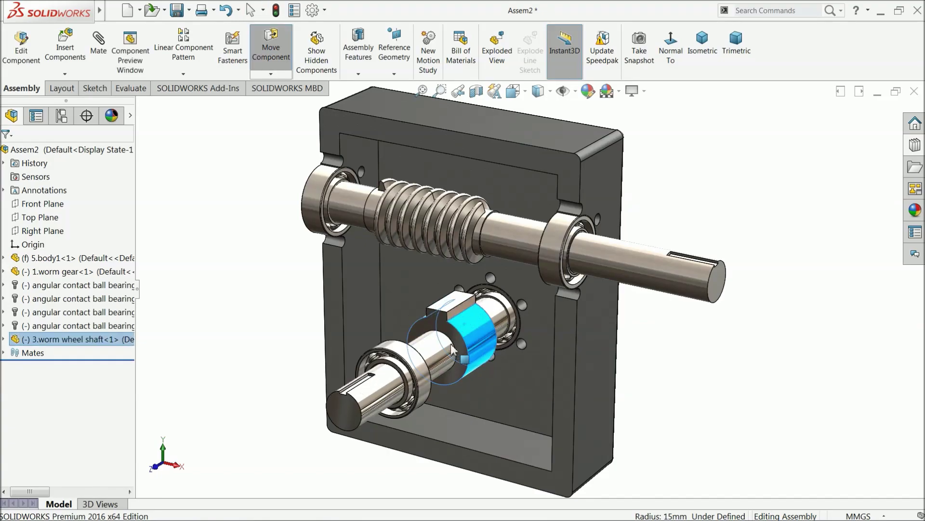
key(Escape)
key(Escape)
Insert the 2.Worm wheel part and place it beside the gearbox
click(65, 53)
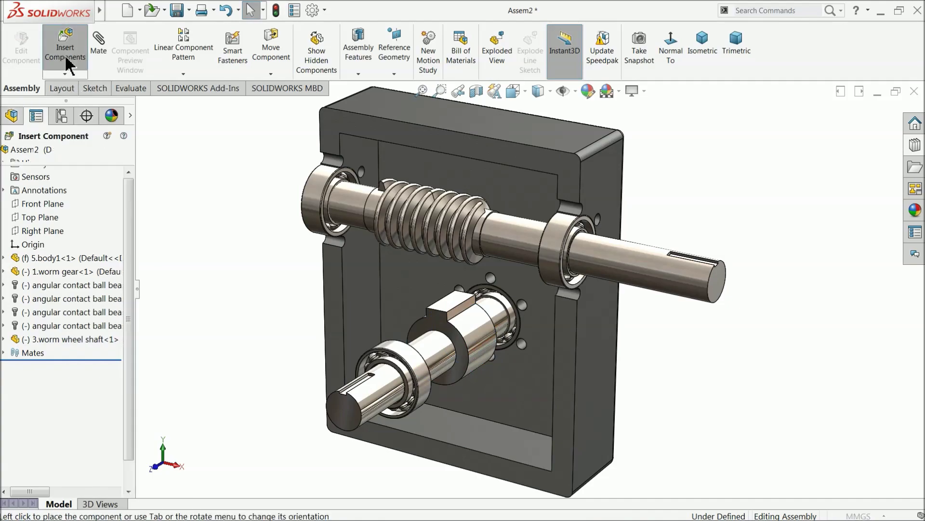
click(61, 393)
click(391, 154)
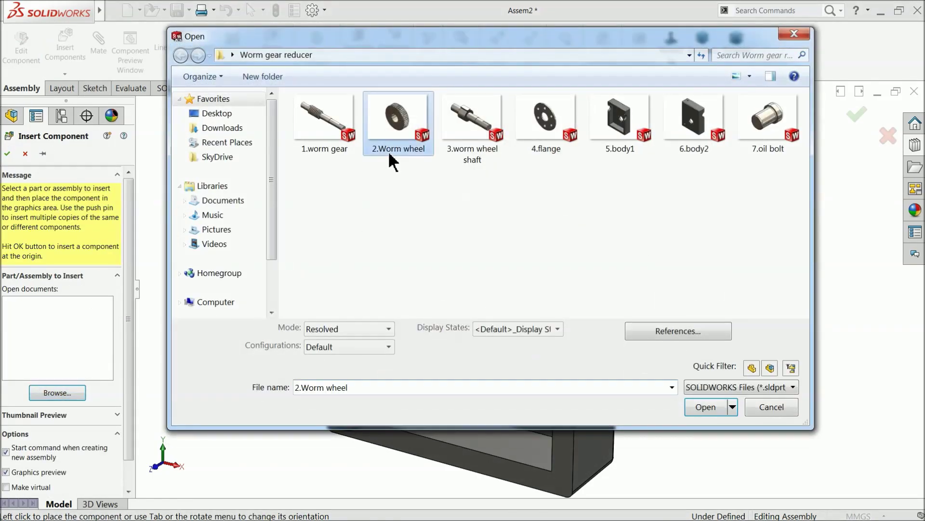
click(701, 407)
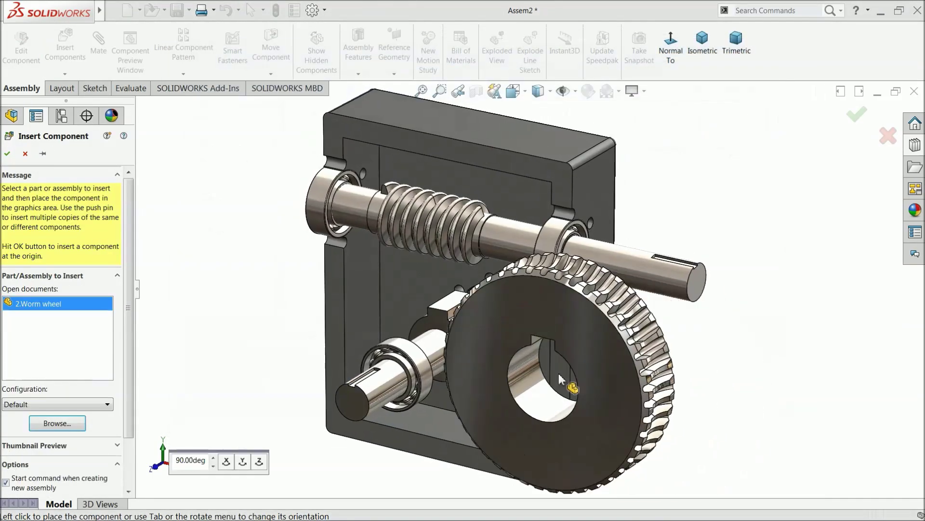
scroll(341, 313, down, 3)
click(292, 290)
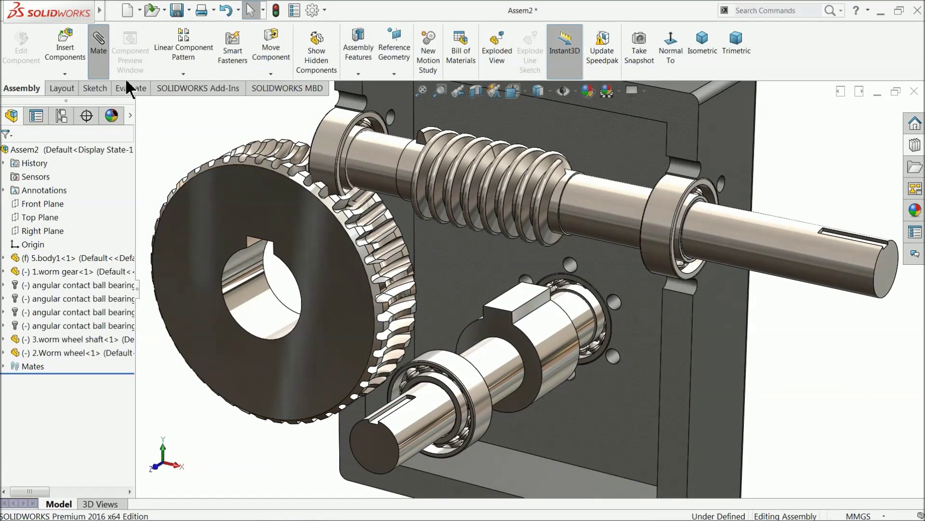
Make the worm wheel bore concentric with its shaft and slide the wheel along the axis
click(248, 320)
click(557, 344)
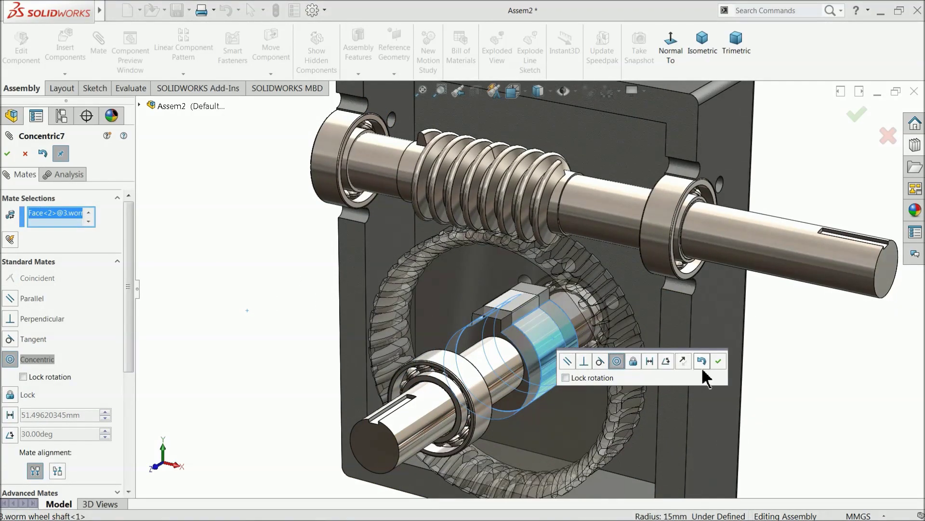
click(718, 361)
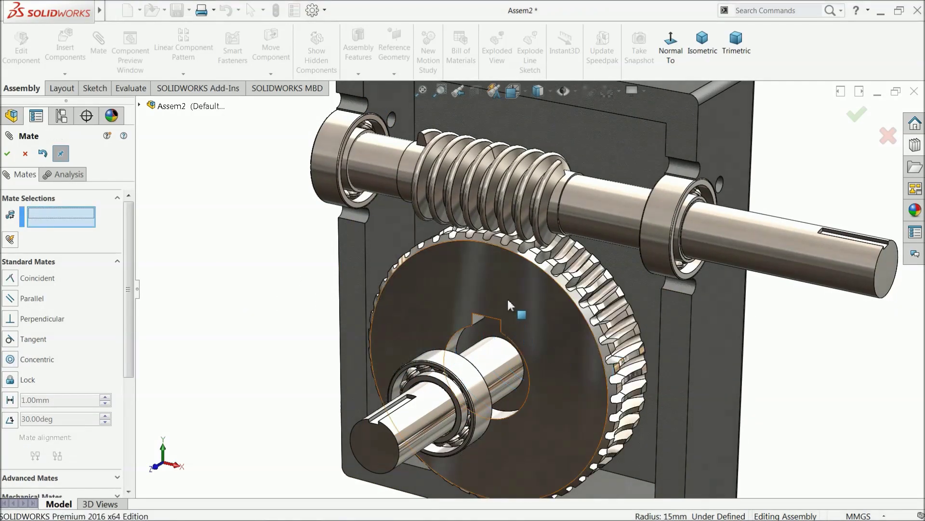
scroll(574, 354, down, 5)
drag(588, 322, 601, 296)
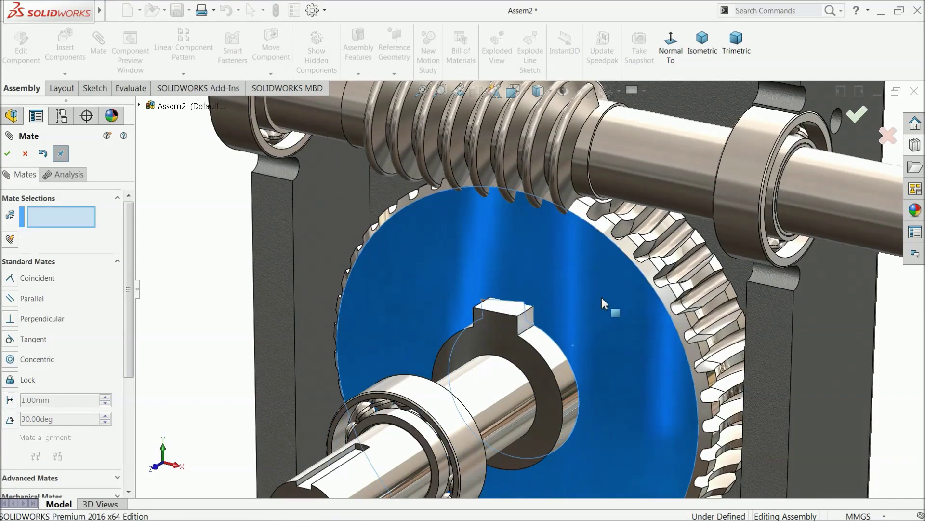
Pick a side face of the shaft key, then clear the mate selections
scroll(573, 337, down, 4)
scroll(455, 295, down, 3)
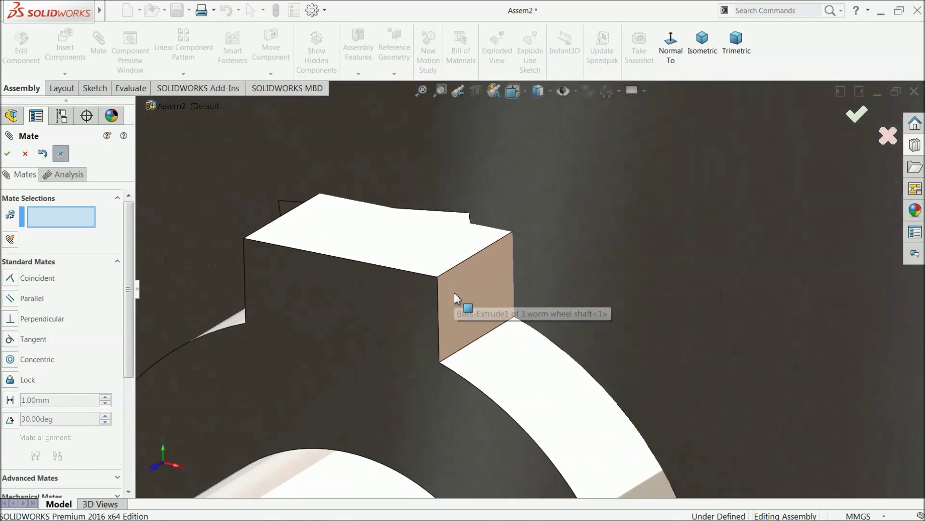
click(468, 293)
scroll(607, 307, up, 2)
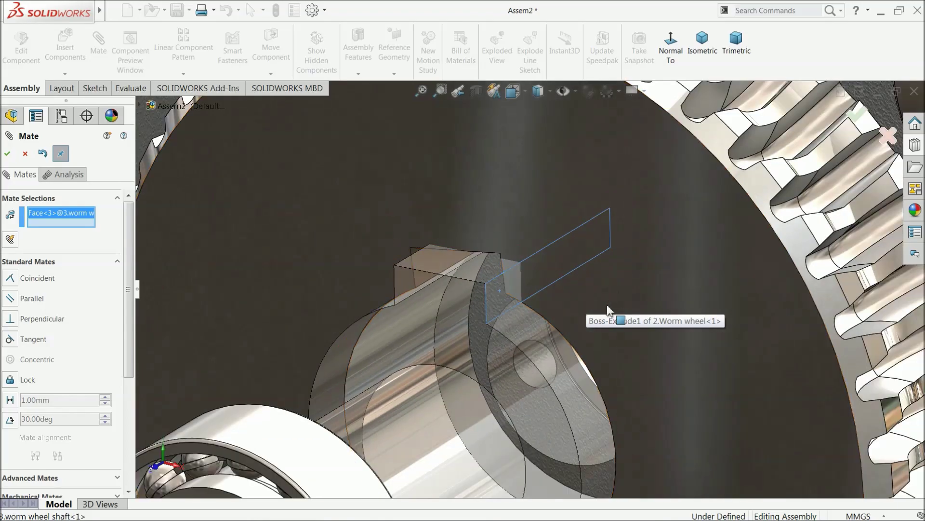
middle_drag(606, 305, 475, 292)
scroll(518, 293, up, 2)
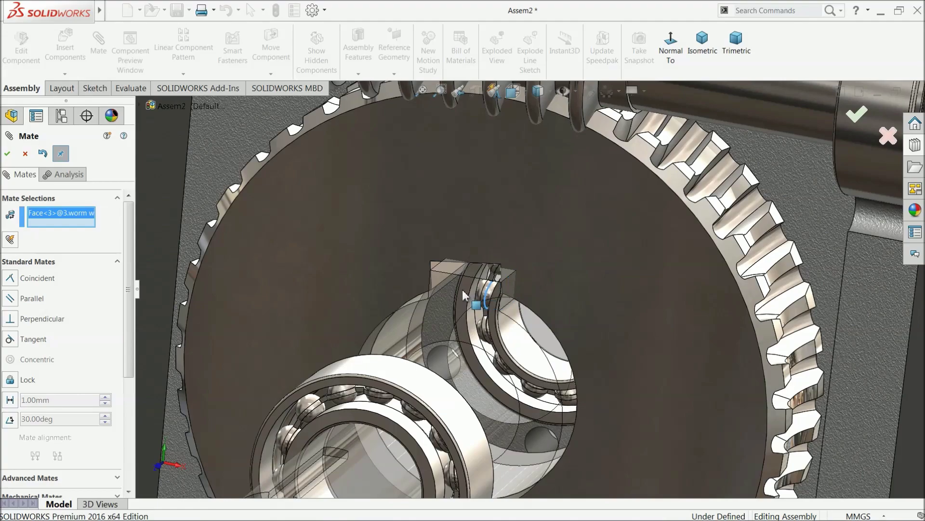
right_click(61, 220)
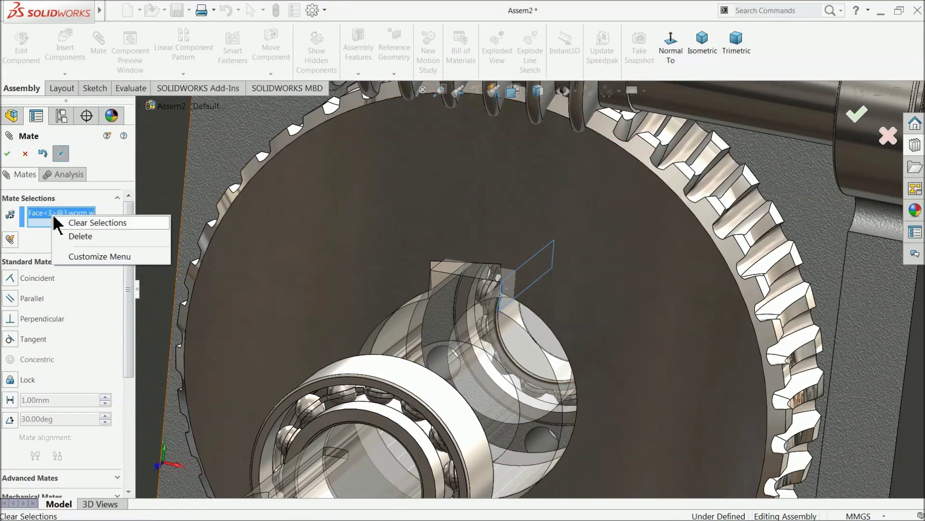
click(77, 222)
Mate a shaft key side face coincident with the matching worm wheel keyway face
scroll(502, 331, up, 5)
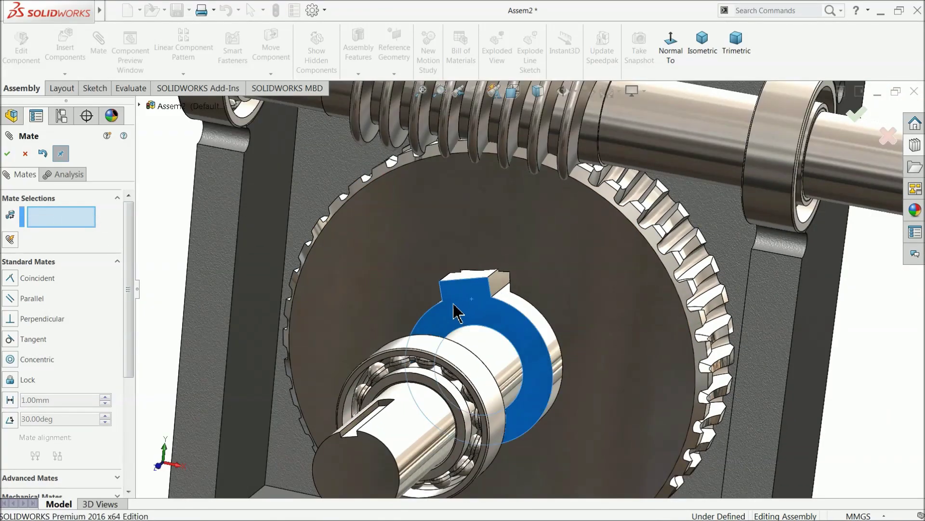
middle_drag(545, 303, 530, 273)
scroll(520, 317, down, 5)
click(475, 284)
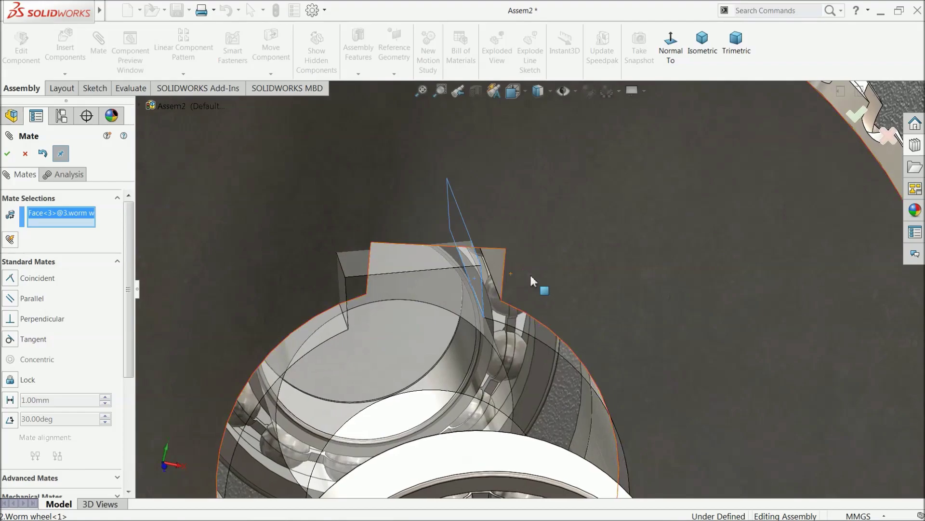
click(497, 265)
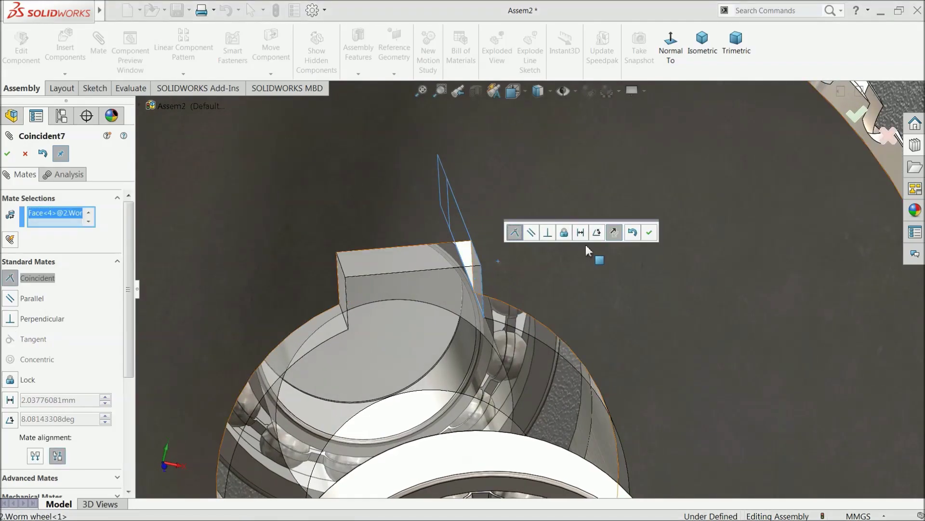
click(650, 233)
Add a second coincident mate between another key face and the worm wheel's flat face
scroll(388, 297, up, 4)
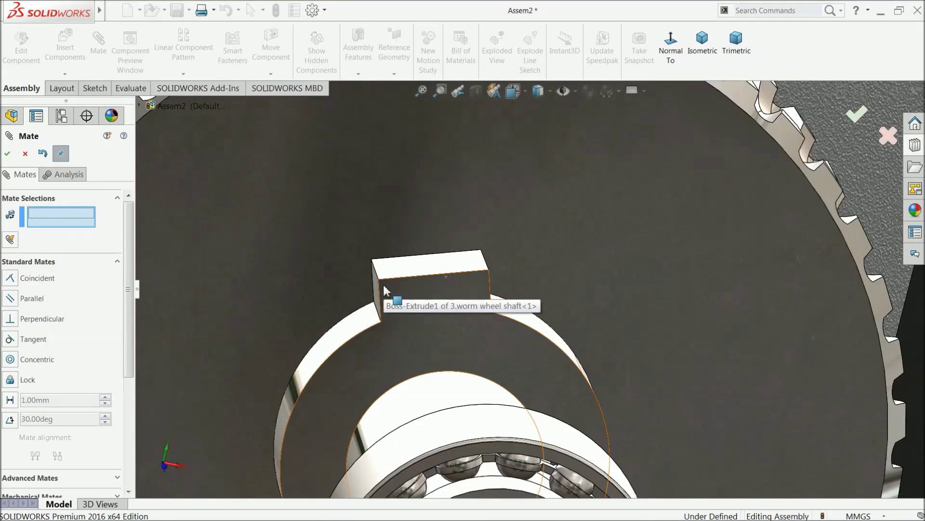
click(473, 306)
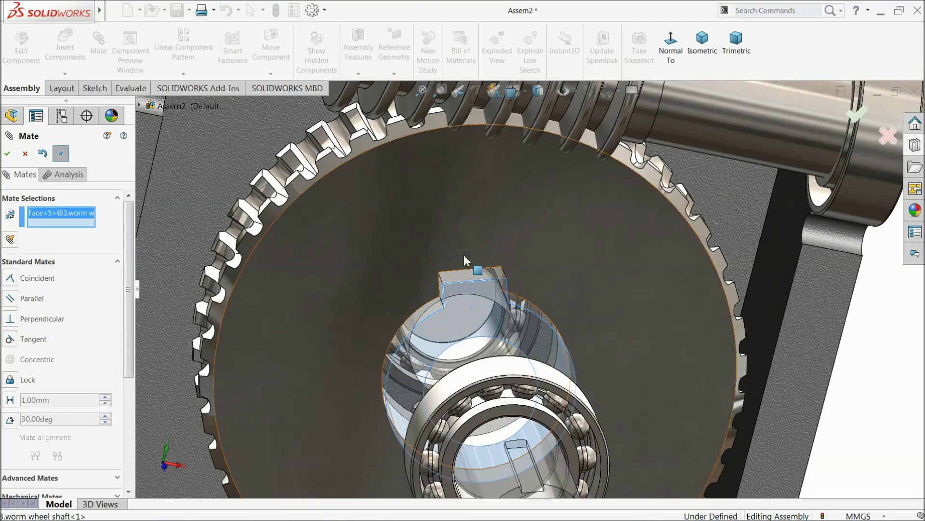
click(463, 248)
click(424, 241)
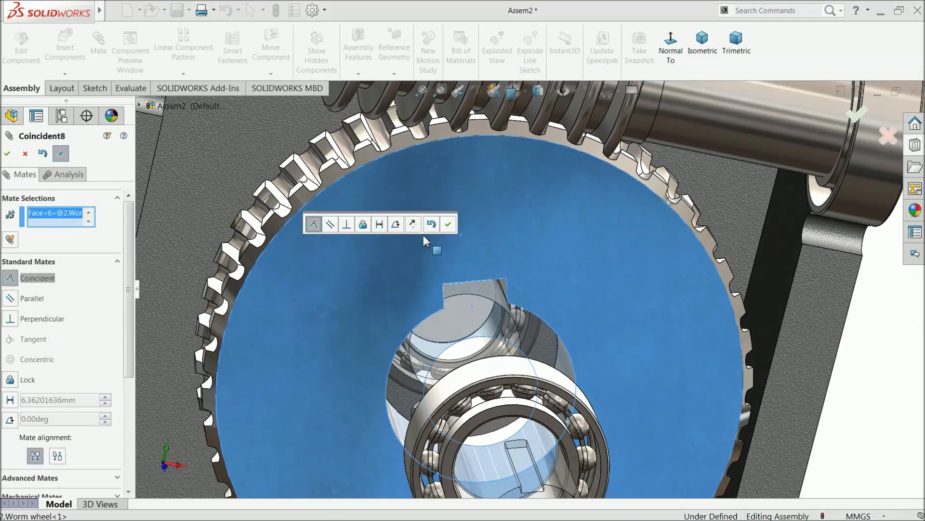
click(450, 225)
scroll(519, 317, up, 4)
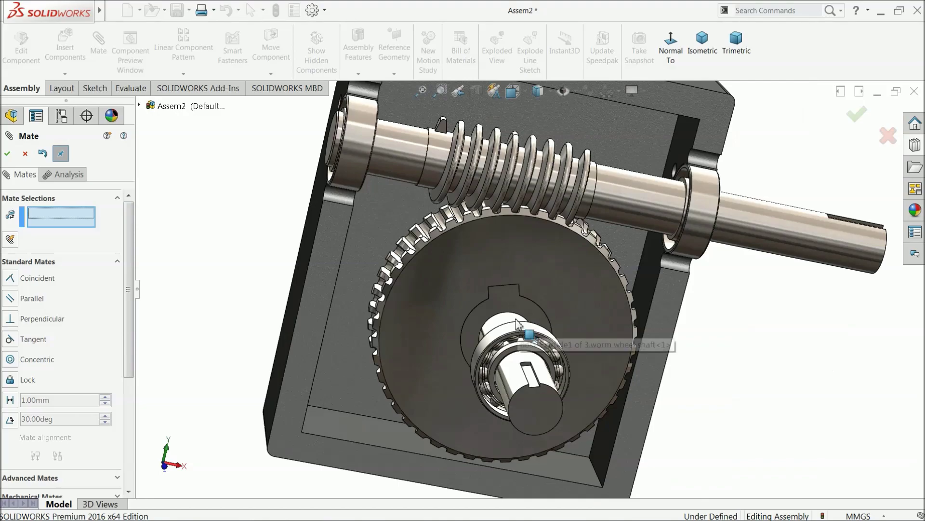
middle_drag(519, 317, 479, 331)
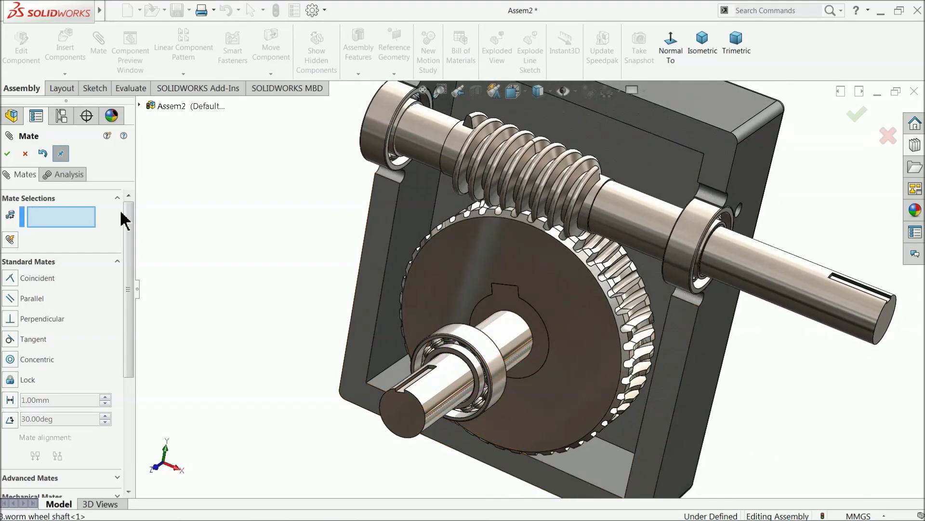
Close Mate and turn the worm wheel shaft to check that it rotates
click(25, 153)
drag(423, 402, 410, 382)
middle_drag(409, 382, 418, 350)
scroll(405, 359, up, 5)
scroll(571, 276, down, 3)
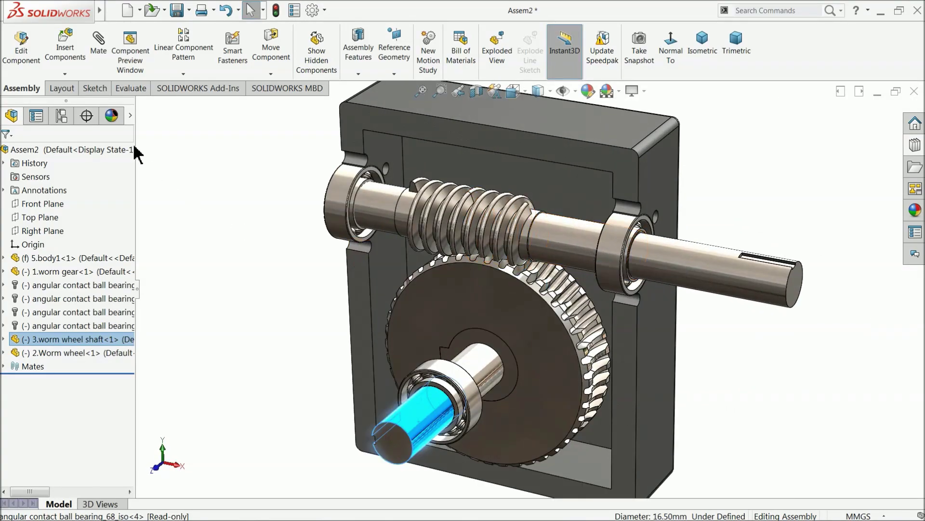
click(262, 190)
Insert 4.flange beside the worm shaft end and Ctrl-drag a second copy below it
click(68, 57)
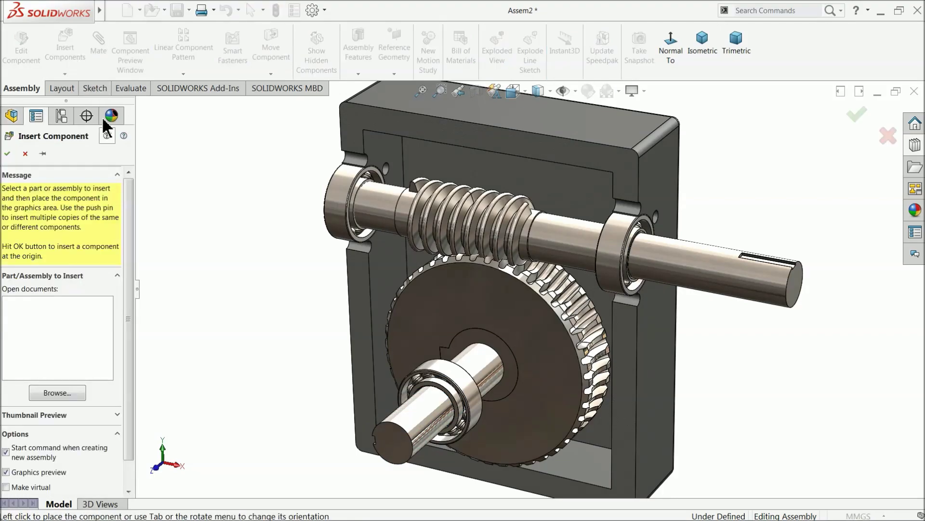
click(46, 393)
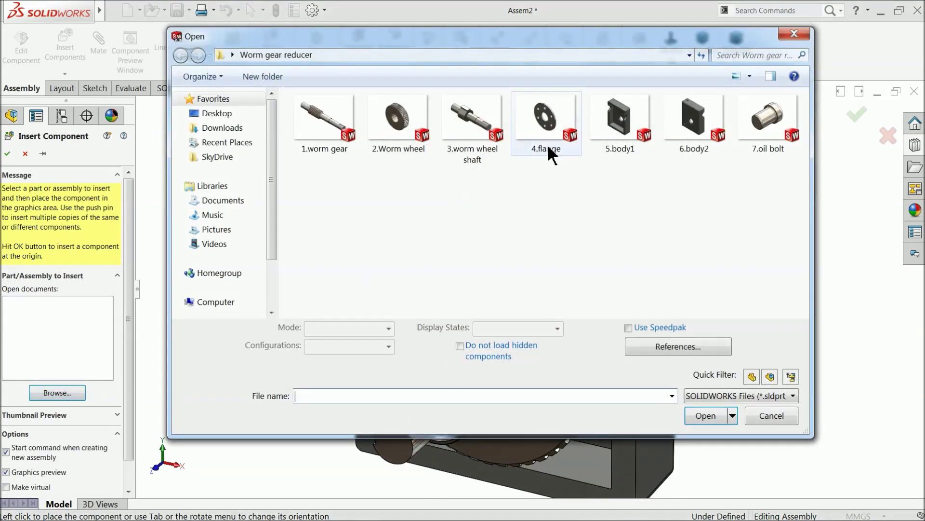
click(550, 149)
click(709, 410)
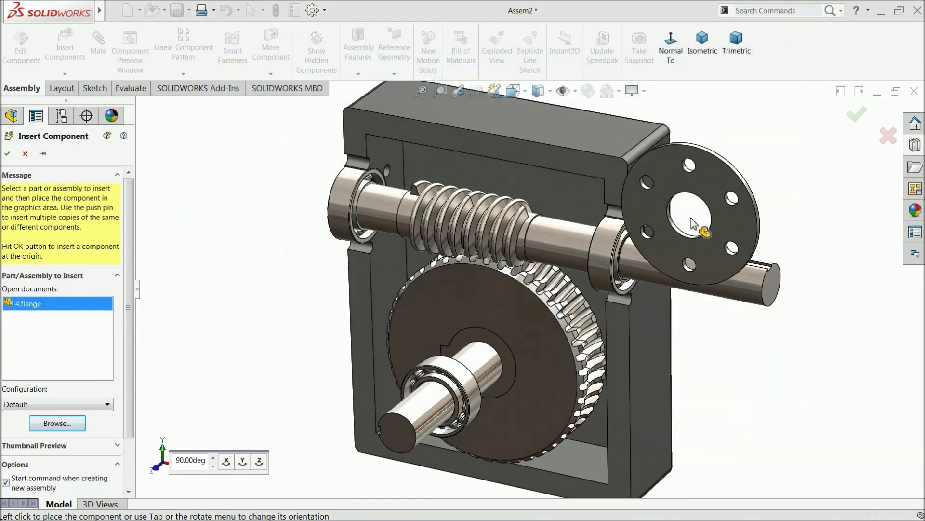
scroll(686, 251, down, 4)
click(727, 215)
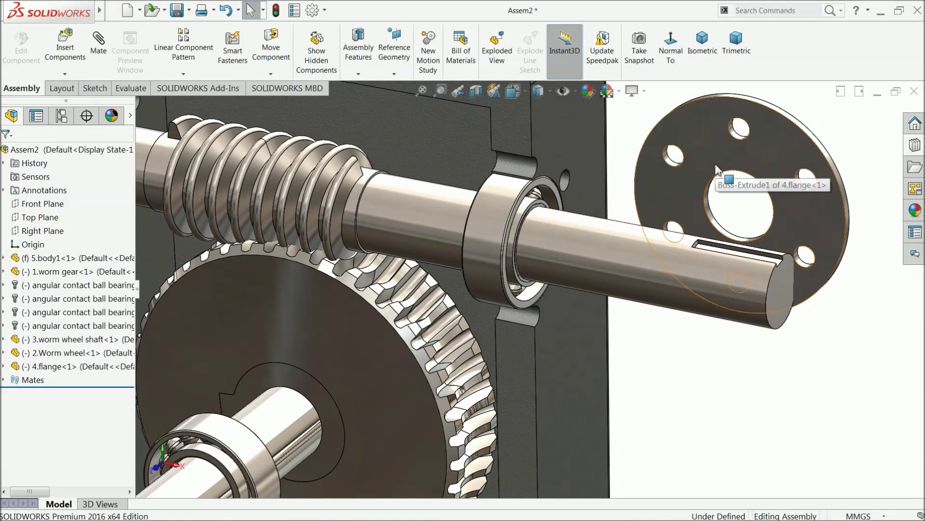
ctrl+drag(717, 168, 673, 330)
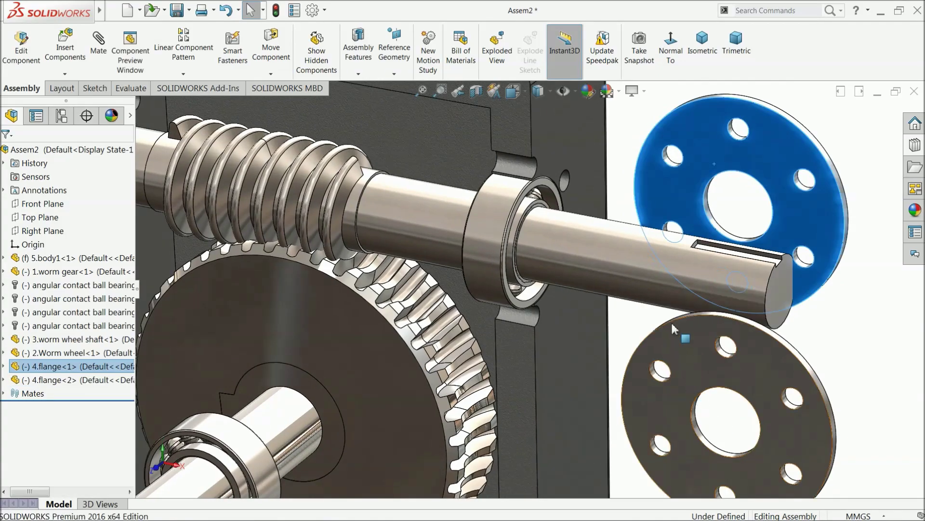
click(632, 161)
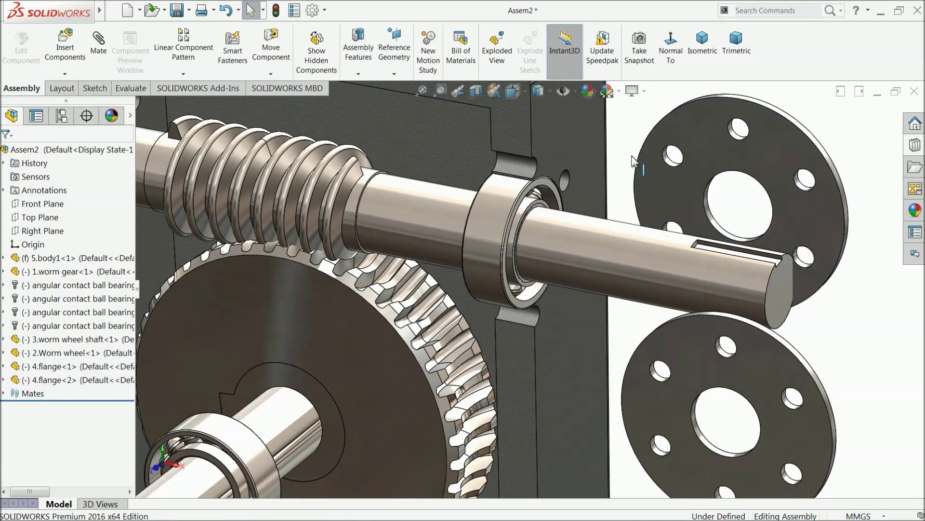
Mate the flange centre hole concentric with the worm shaft and slide it toward the bearing
click(97, 50)
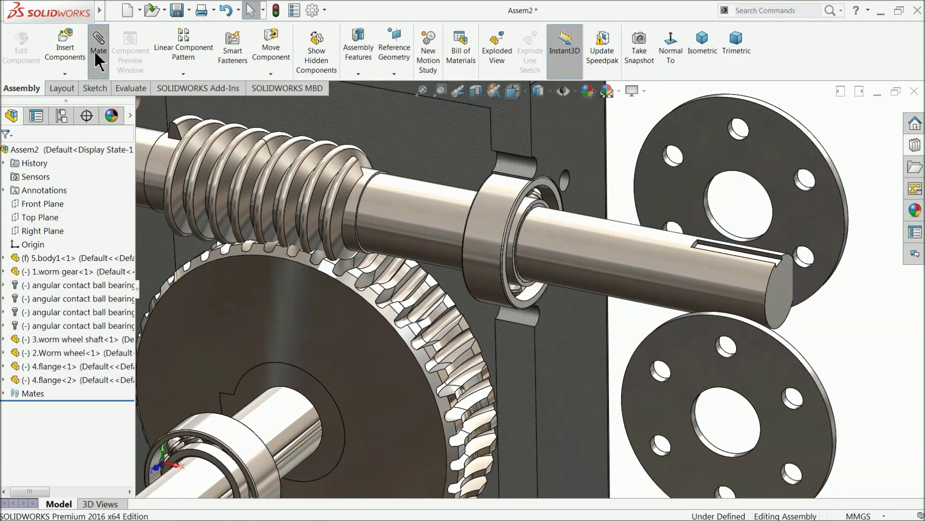
click(568, 253)
scroll(738, 203, down, 3)
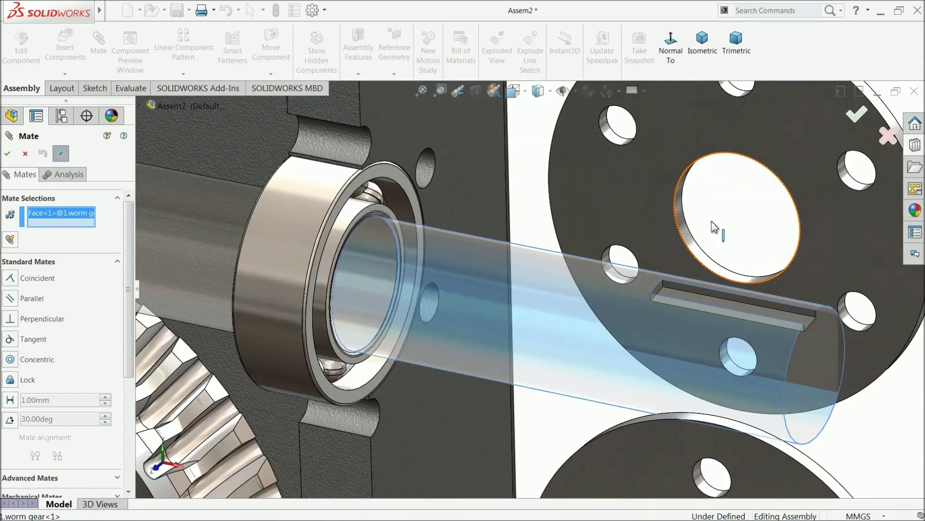
click(681, 234)
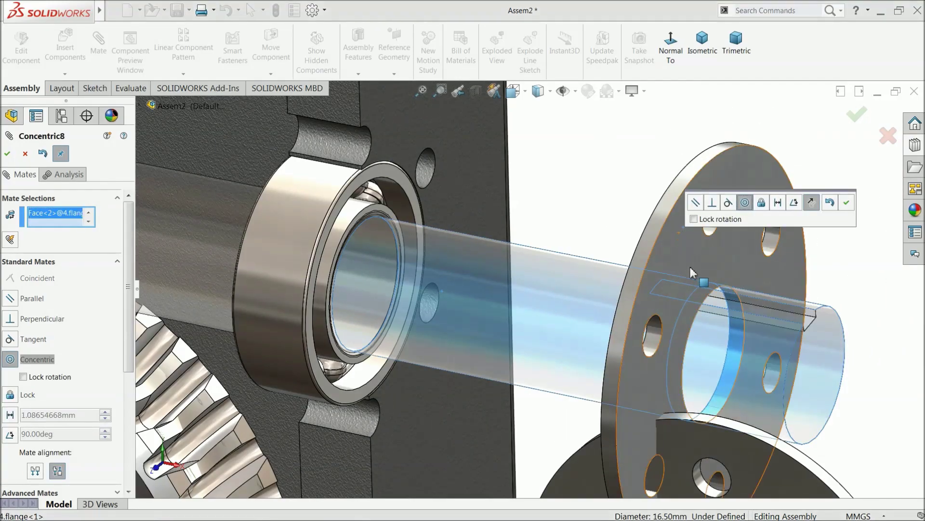
click(846, 203)
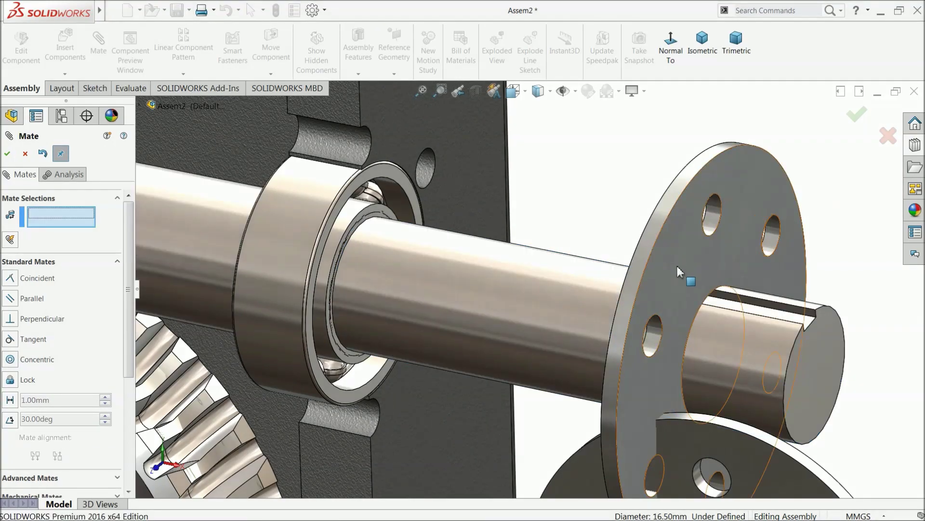
drag(680, 272, 394, 236)
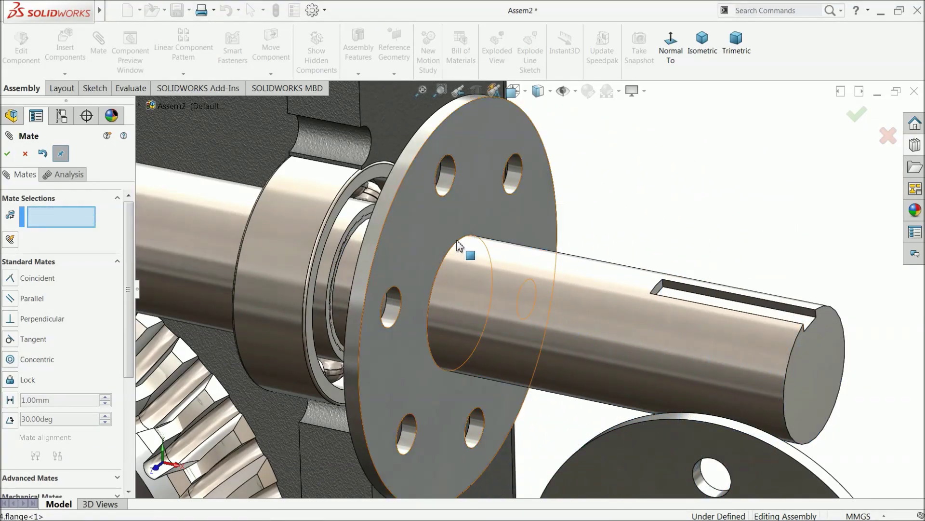
Make a flange bolt hole concentric with the matching housing bolt hole
middle_drag(459, 246, 439, 274)
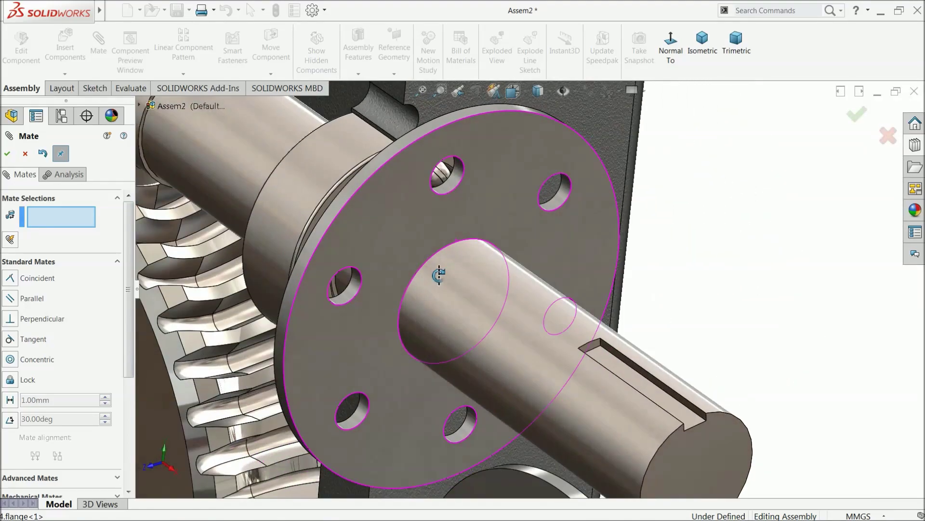
scroll(399, 169, down, 3)
click(409, 118)
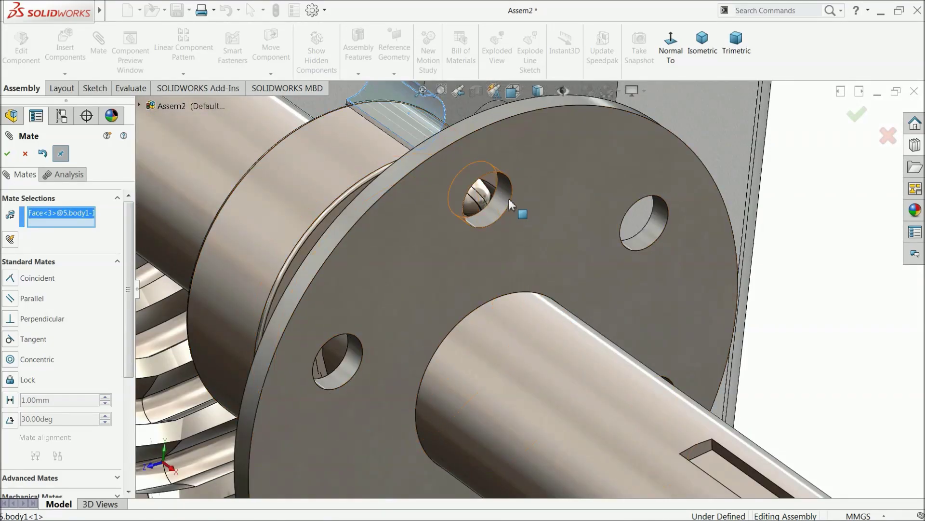
click(499, 209)
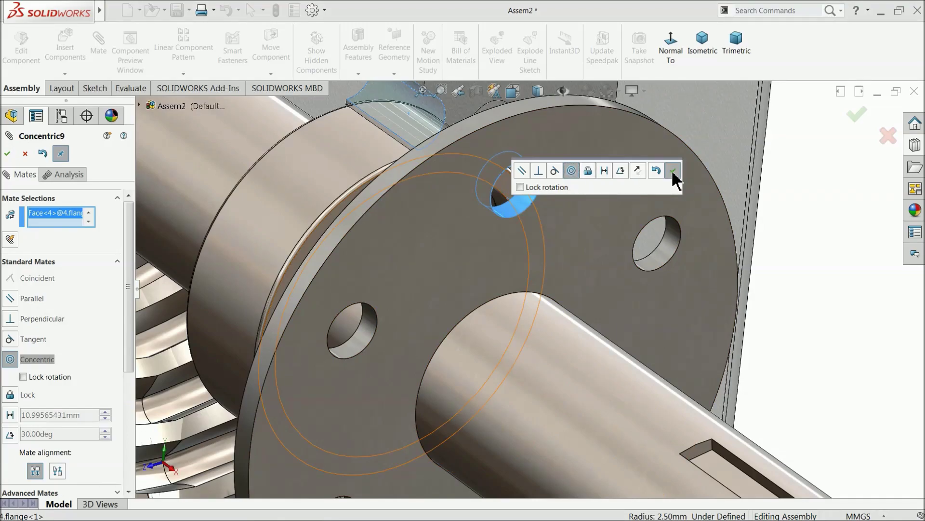
click(673, 171)
Mate the flange's back face coincident with the housing face so it sits flush
scroll(564, 181, up, 3)
click(562, 183)
scroll(557, 188, down, 1)
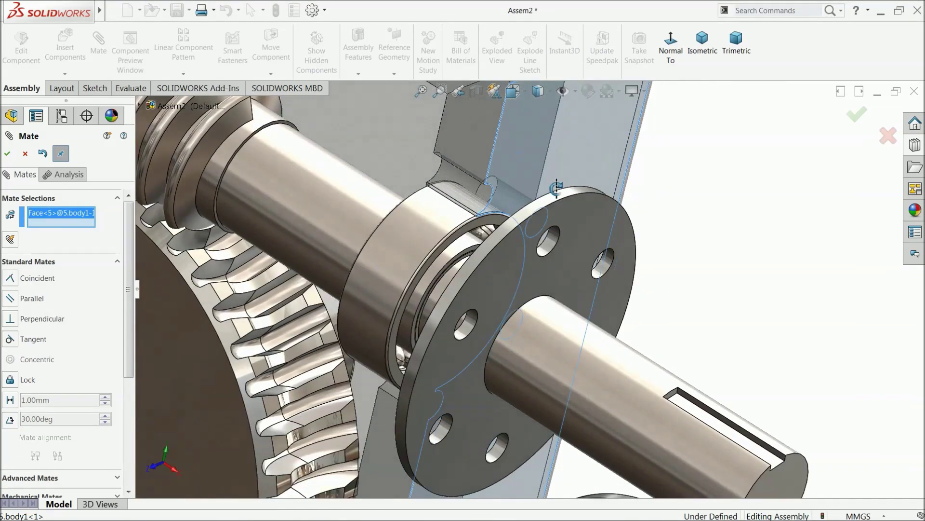
middle_drag(557, 188, 583, 231)
click(584, 231)
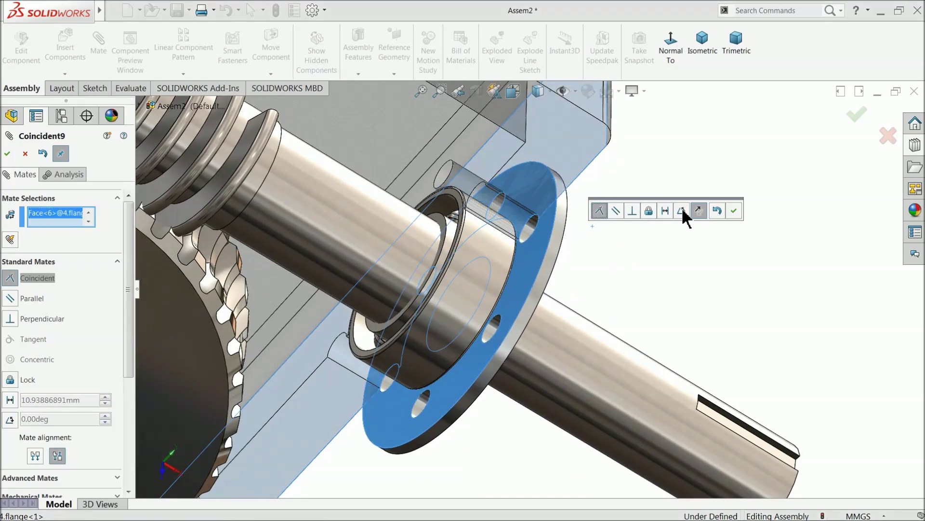
click(733, 211)
scroll(612, 234, up, 4)
middle_drag(571, 272, 486, 185)
scroll(489, 226, up, 3)
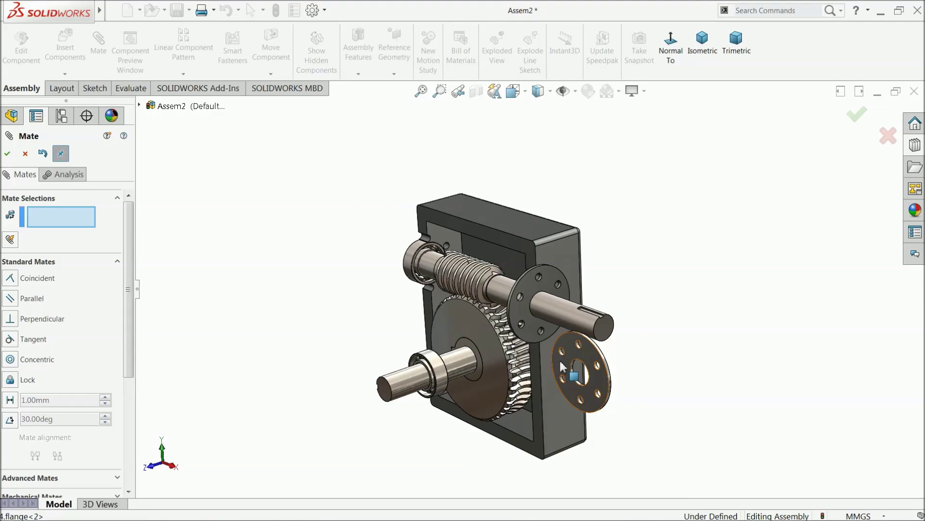
Move the second flange to the gearbox's left side and mate its bore concentric with the worm shaft
drag(559, 358, 309, 244)
middle_drag(381, 255, 400, 263)
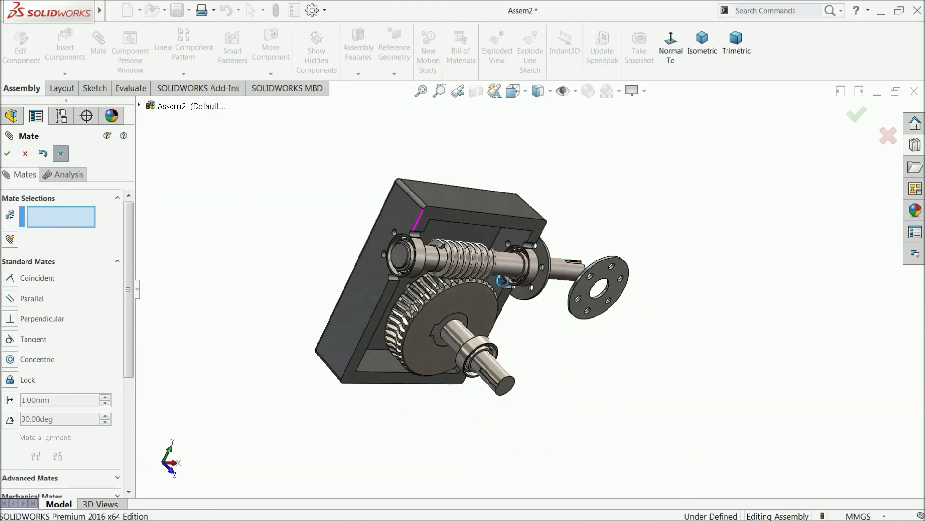
scroll(420, 263, down, 5)
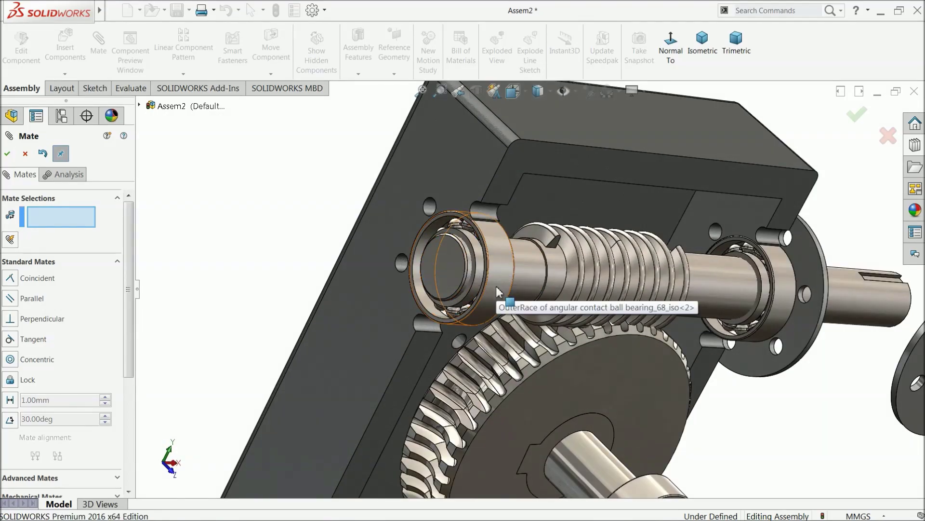
scroll(499, 291, up, 5)
drag(789, 309, 372, 292)
scroll(440, 279, down, 5)
scroll(302, 285, down, 2)
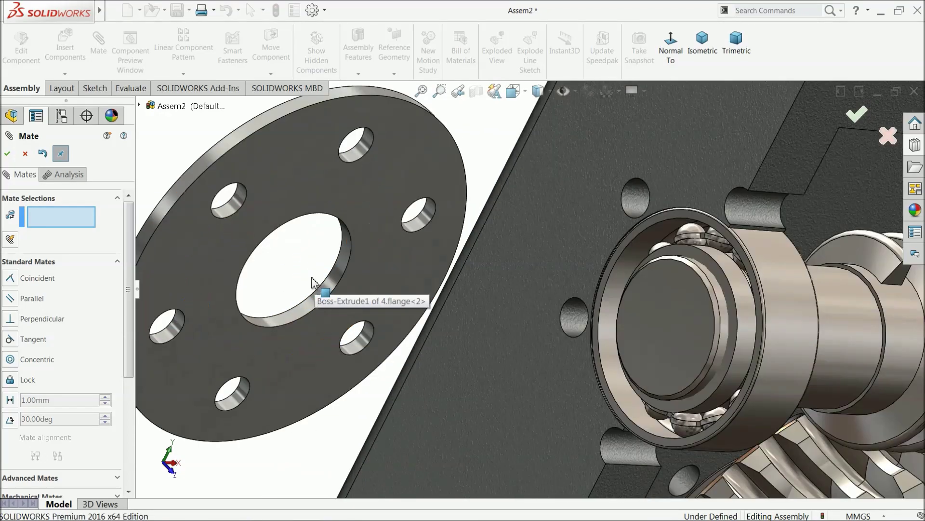
click(339, 273)
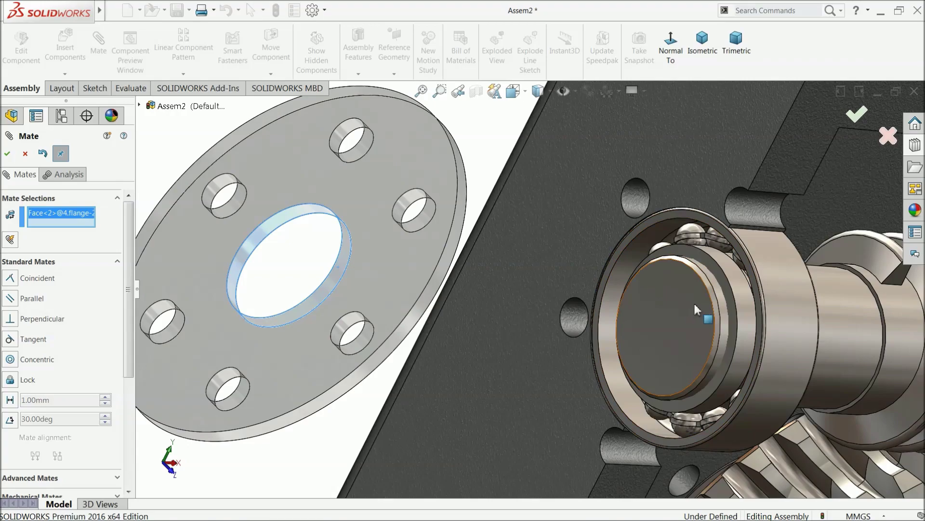
click(724, 311)
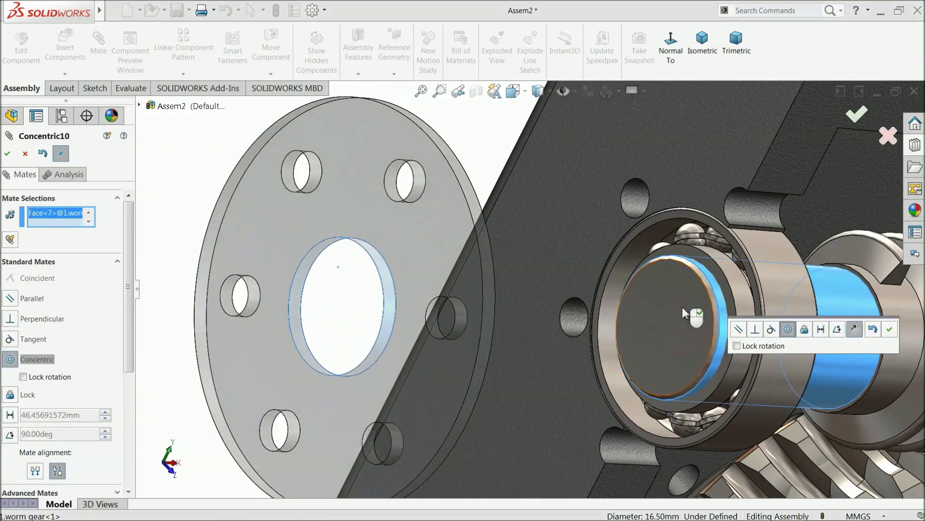
click(889, 330)
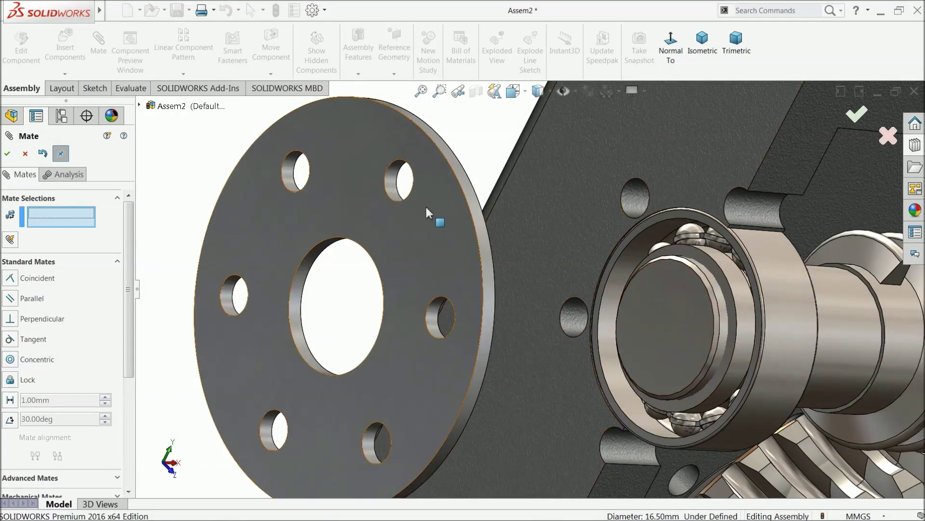
Make a flange bolt hole concentric with the matching housing bolt hole
click(413, 182)
click(634, 203)
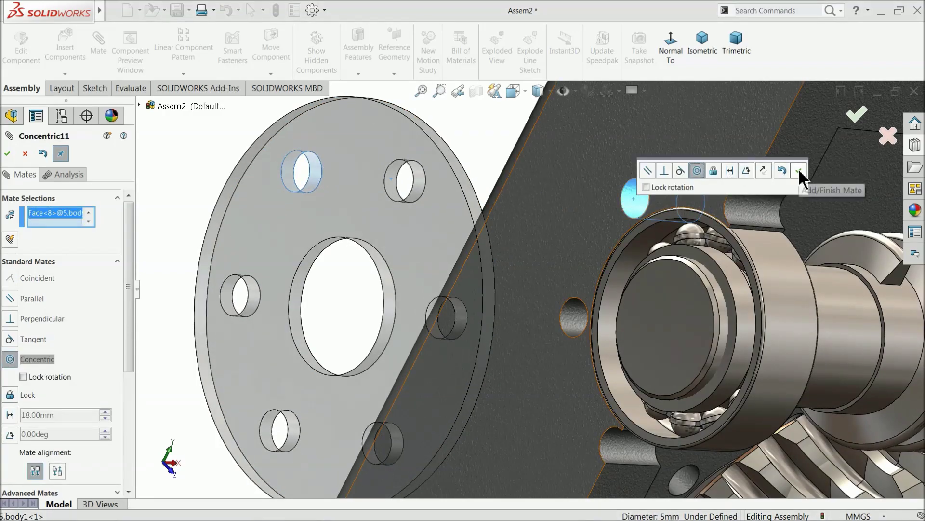
click(799, 170)
Mate the flange face coincident with the housing face to seat it flush
click(574, 246)
middle_drag(574, 246, 344, 282)
click(222, 229)
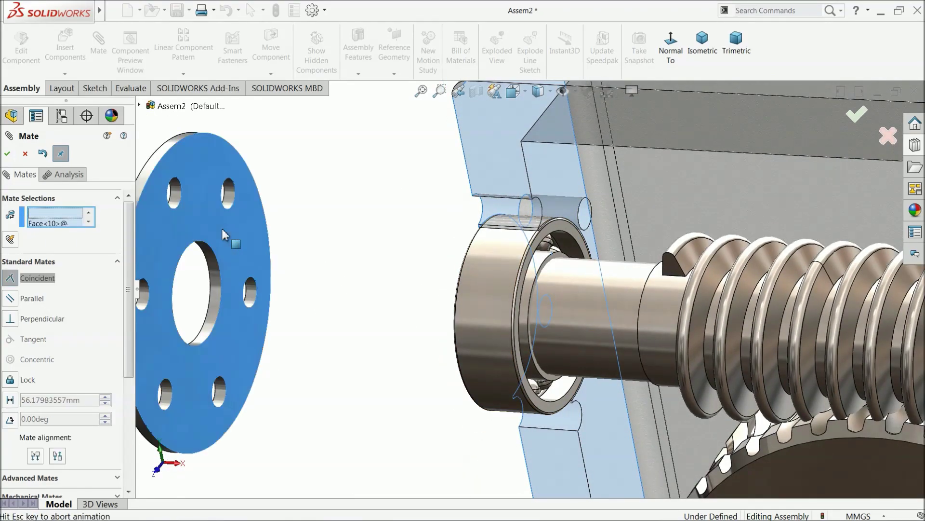
click(213, 201)
middle_drag(233, 212, 350, 246)
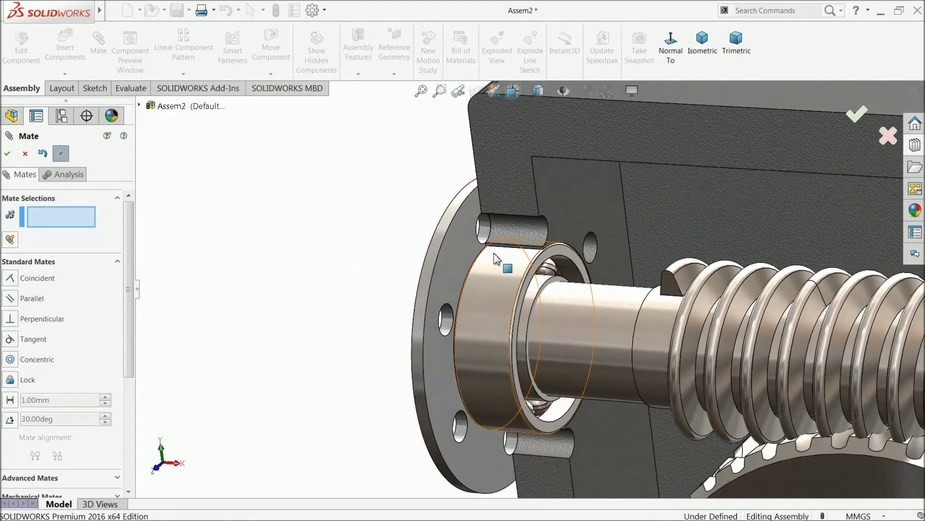
scroll(493, 271, up, 5)
middle_drag(521, 280, 510, 289)
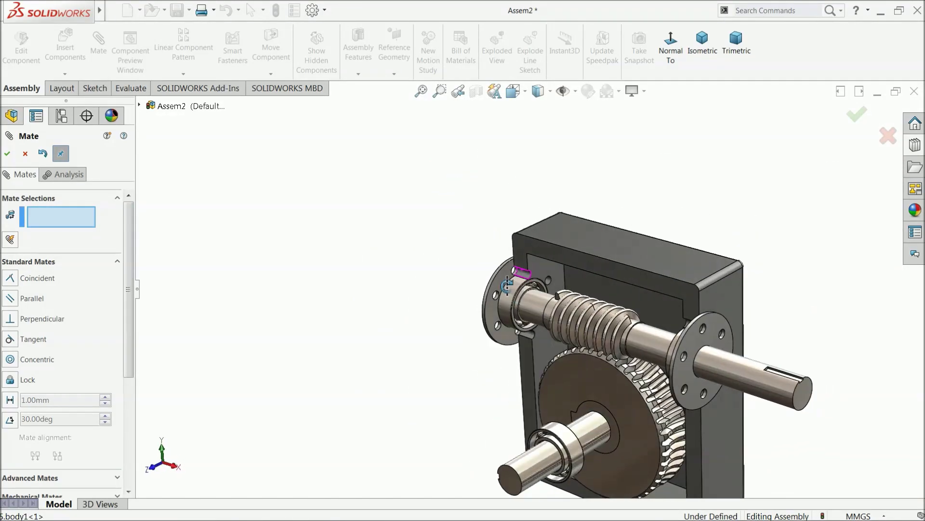
scroll(510, 289, up, 3)
key(f)
middle_drag(548, 328, 561, 336)
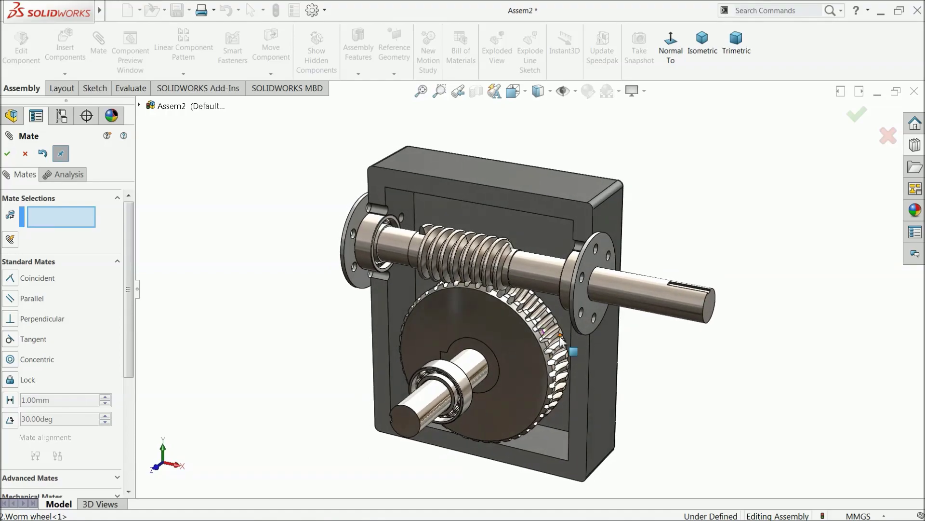
Close Mate and drag the worm wheel about its shaft to check its mesh with the worm
click(29, 155)
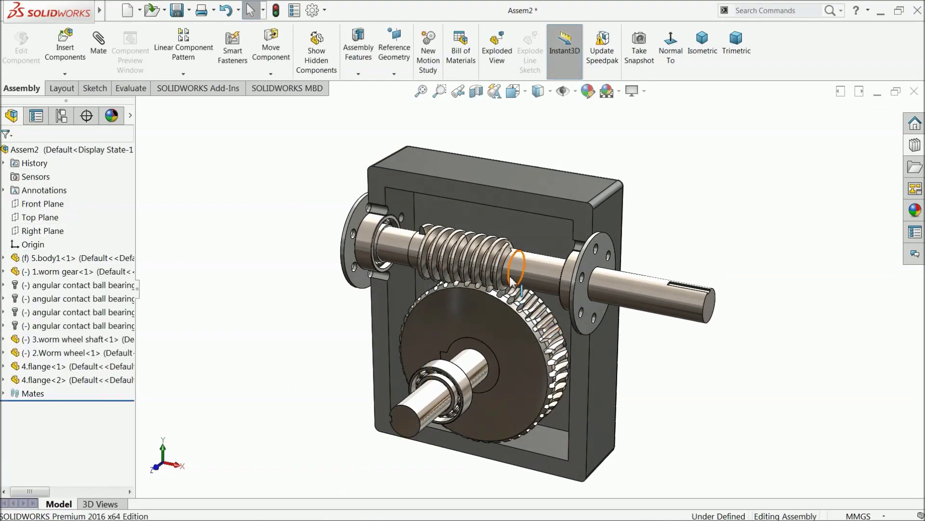
middle_drag(510, 272, 496, 274)
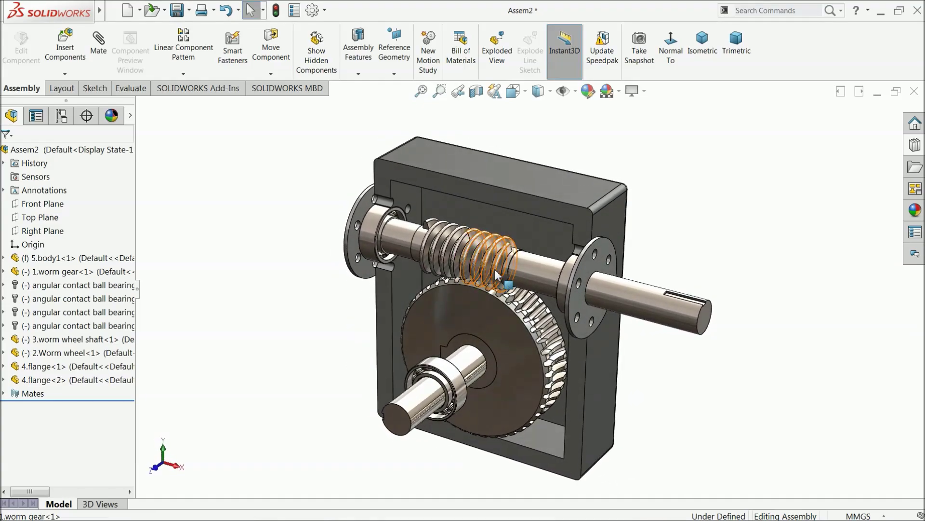
scroll(489, 304, down, 5)
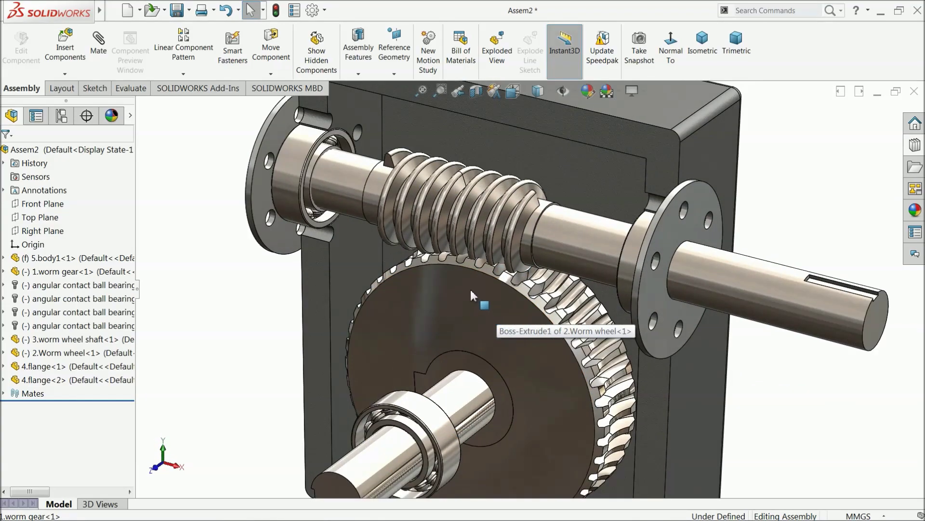
click(418, 293)
drag(417, 290, 436, 293)
key(Escape)
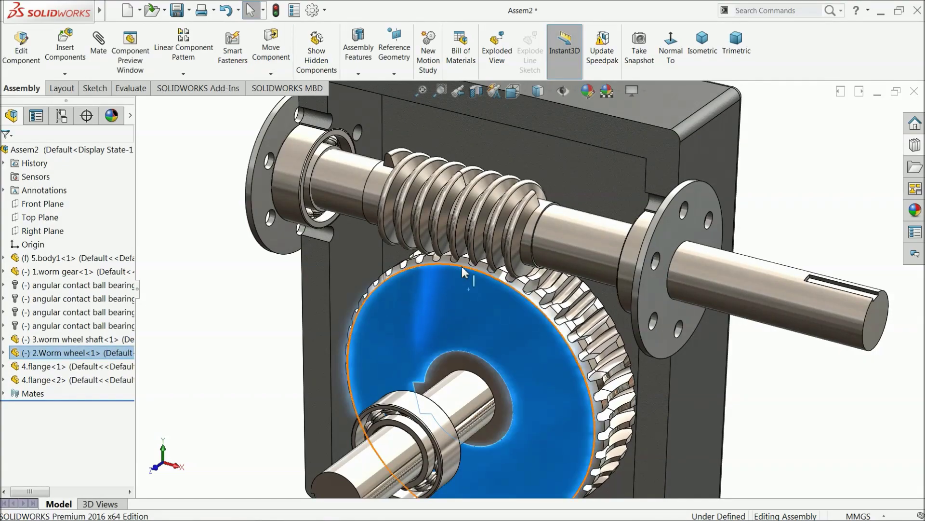
middle_drag(463, 291, 463, 291)
click(242, 311)
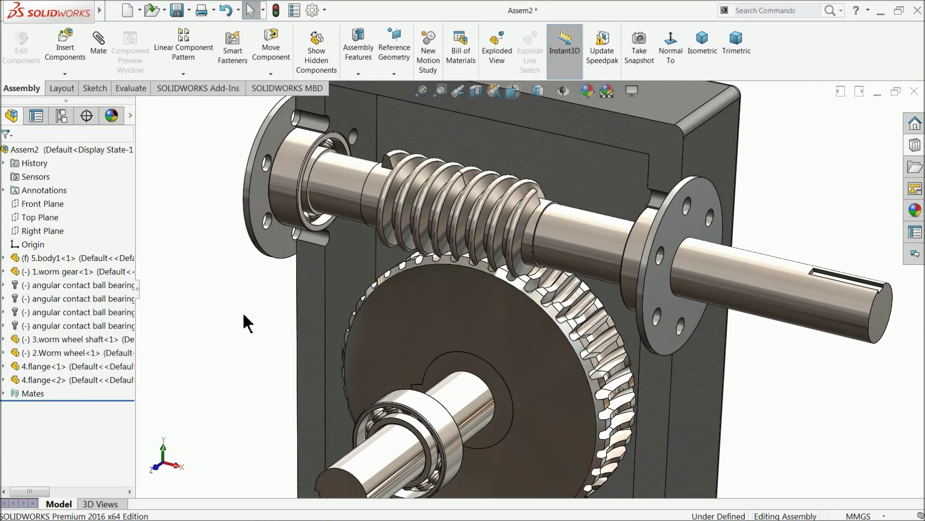
key(f)
middle_drag(252, 322, 268, 321)
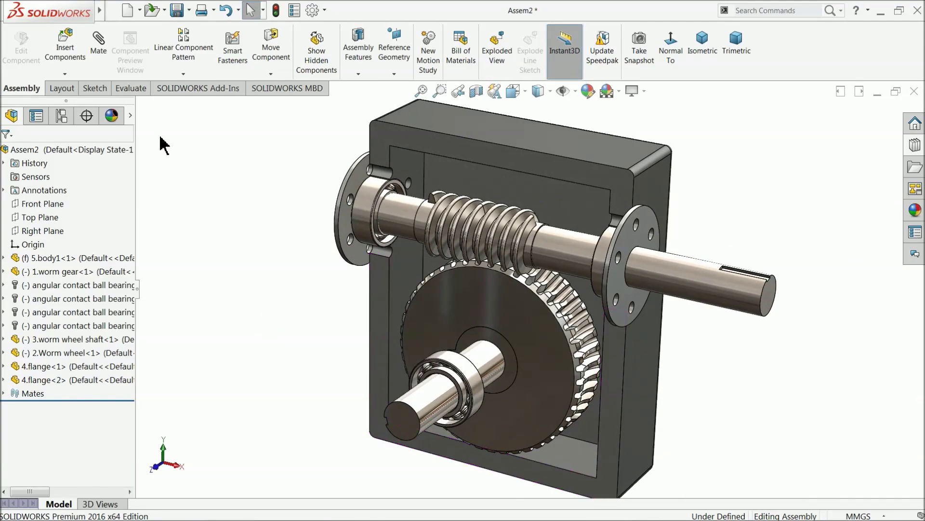
Insert the 6.body2 housing half into the assembly
click(68, 57)
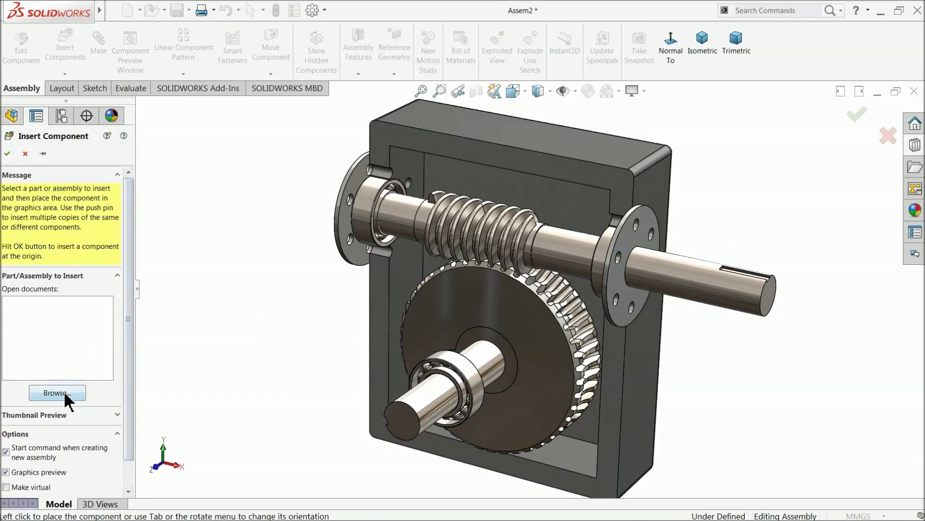
click(66, 393)
click(685, 140)
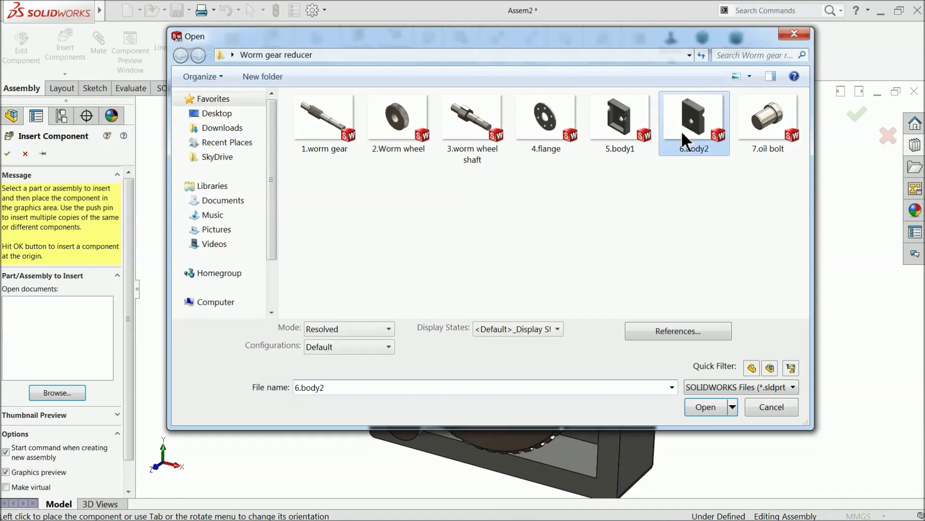
click(717, 409)
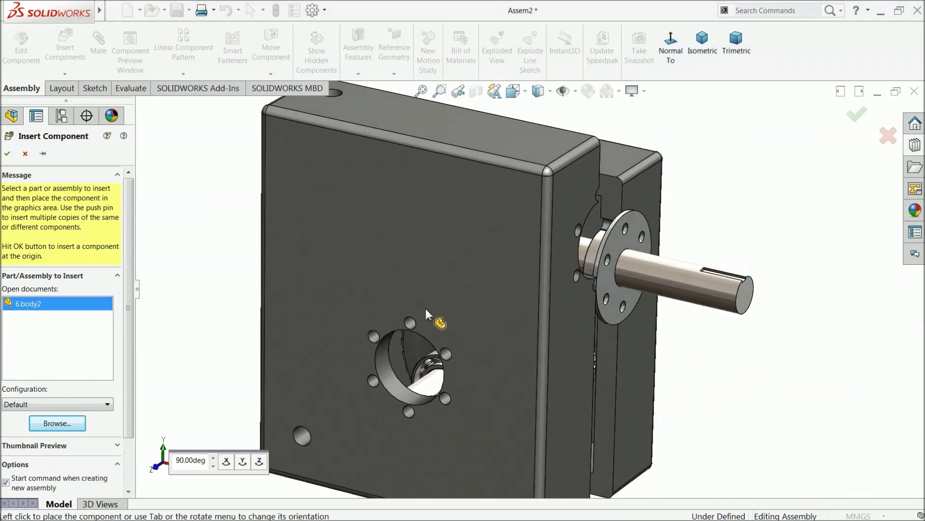
click(426, 309)
scroll(438, 316, up, 5)
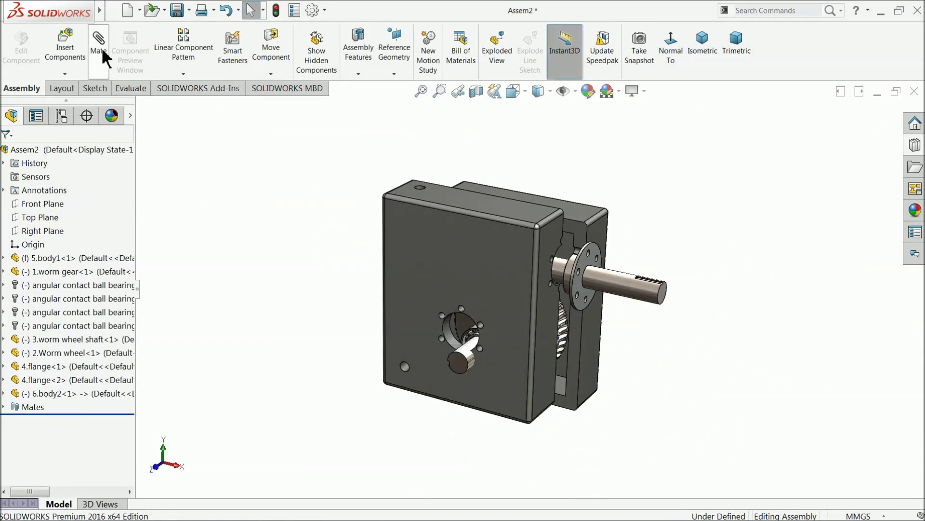
Insert 7.oil bolt near the gearbox top and Ctrl-drag a second copy left of the housing
click(61, 56)
click(56, 393)
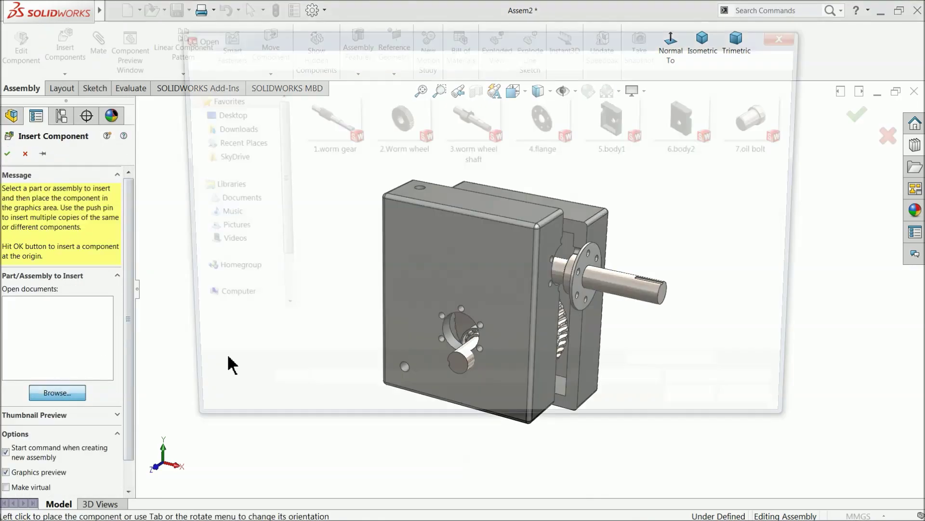
click(768, 126)
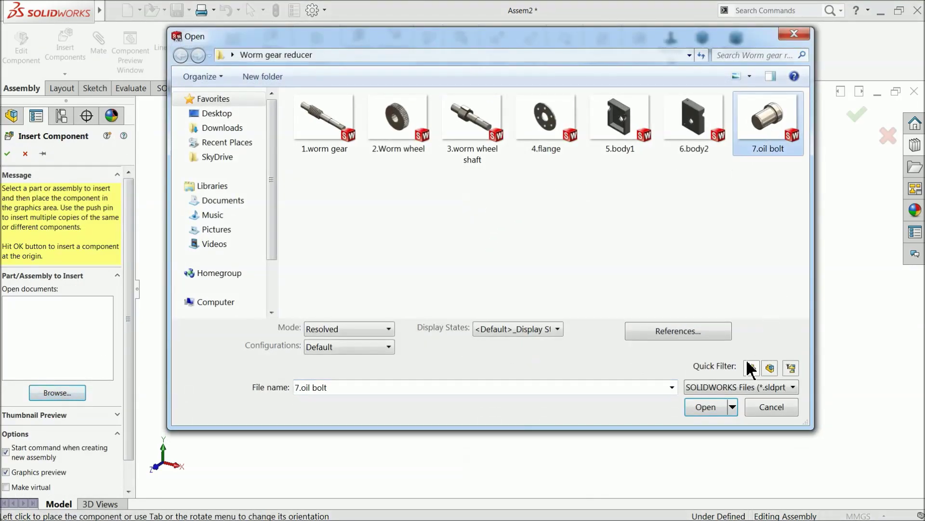
click(705, 415)
click(316, 142)
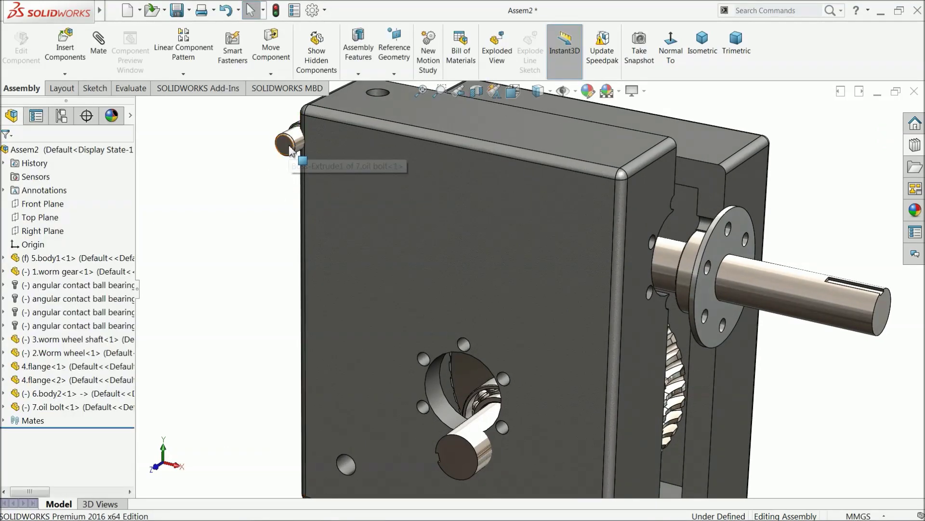
drag(286, 152, 235, 215)
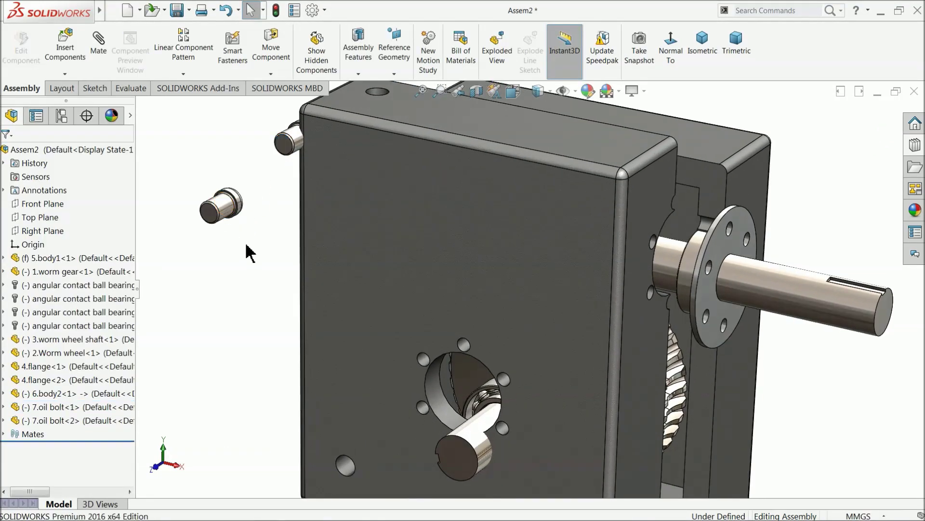
Mate the oil bolt's cylindrical face concentric with the 7.95 mm hole atop 6.body2
click(98, 48)
scroll(296, 169, down, 3)
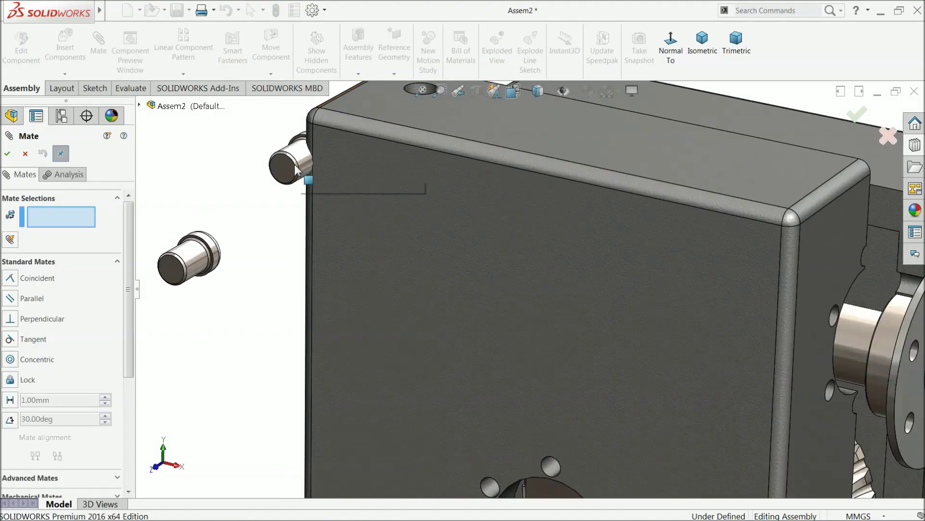
click(307, 162)
scroll(424, 116, up, 3)
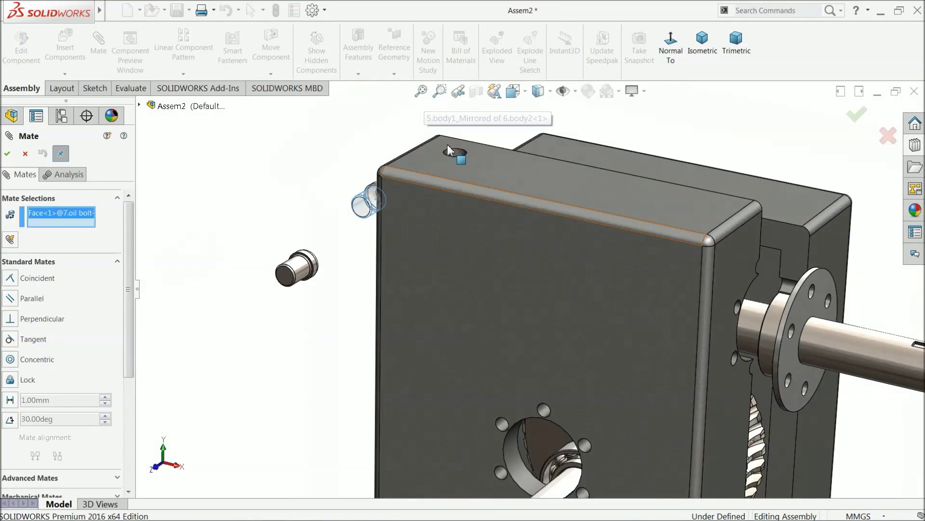
scroll(455, 168, down, 4)
click(455, 167)
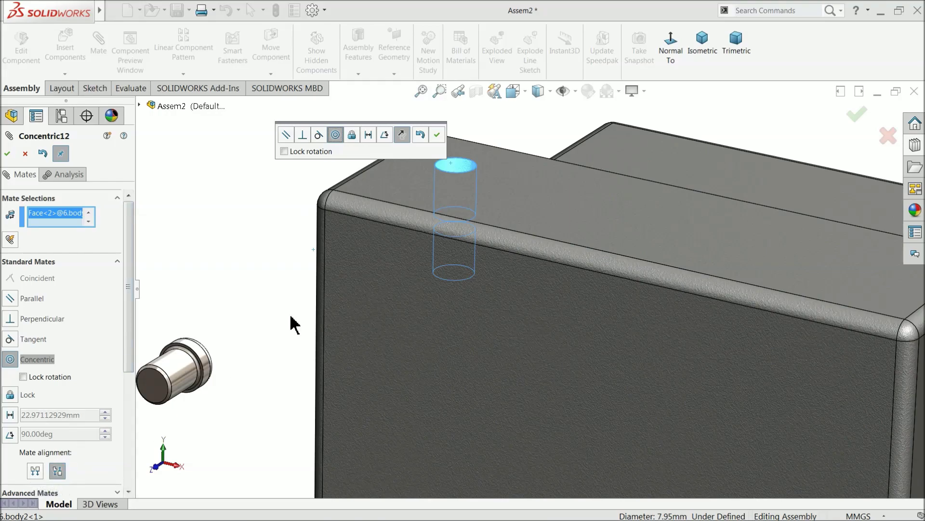
Seat the top oil bolt head-up, concentric with its hole and coincident with the housing top
click(402, 134)
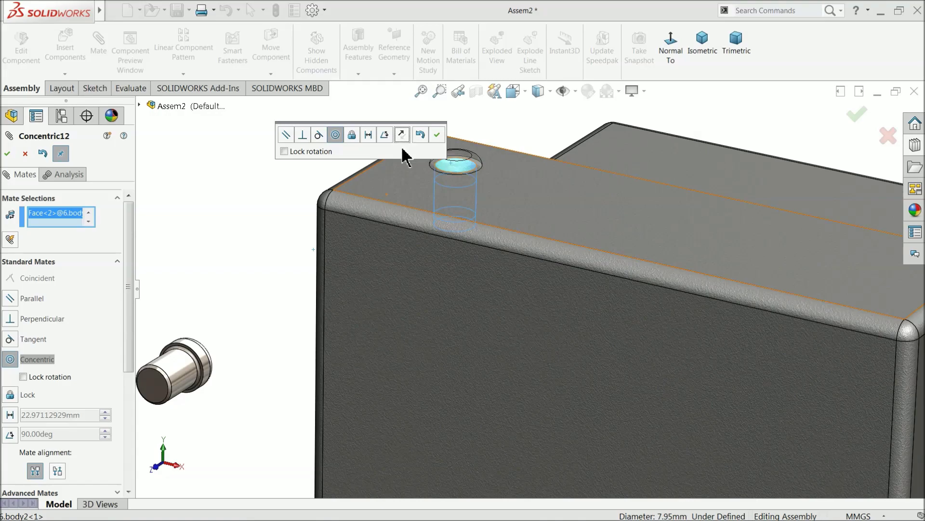
click(439, 137)
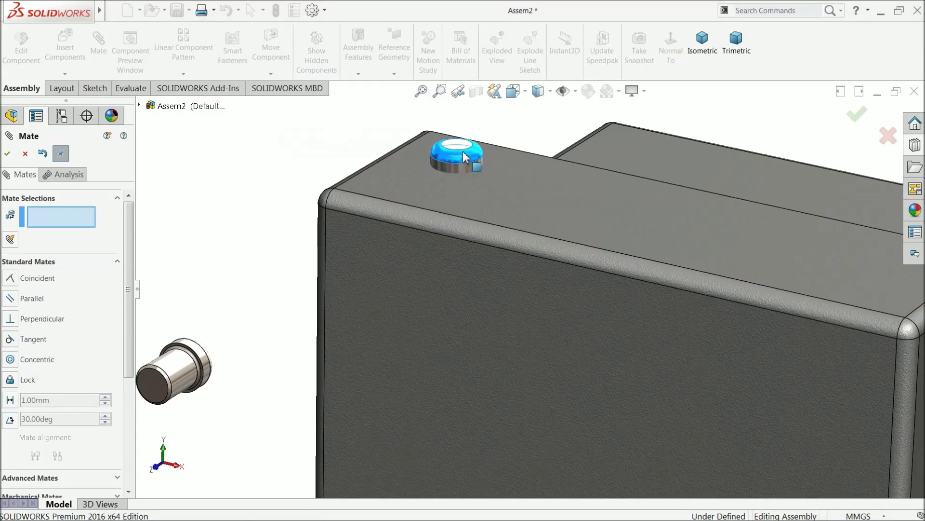
scroll(490, 187, down, 3)
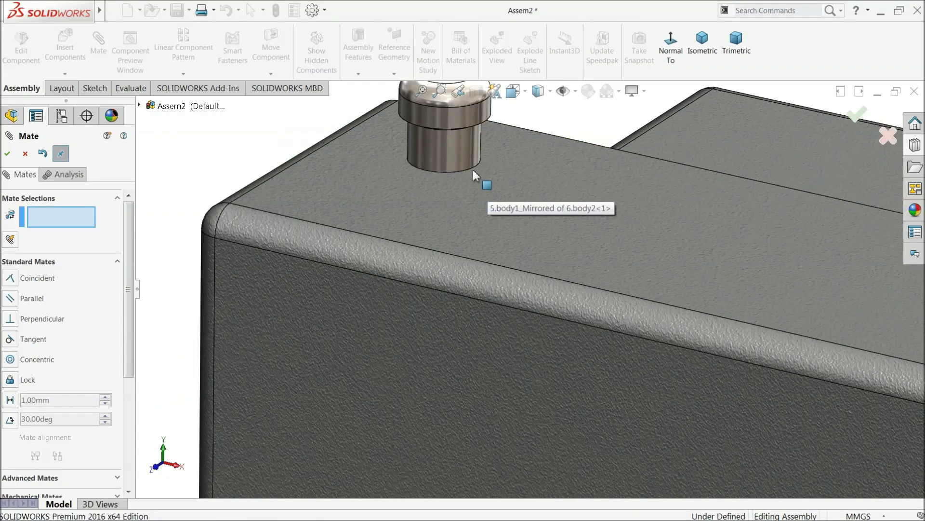
middle_drag(472, 170, 482, 120)
scroll(502, 146, down, 4)
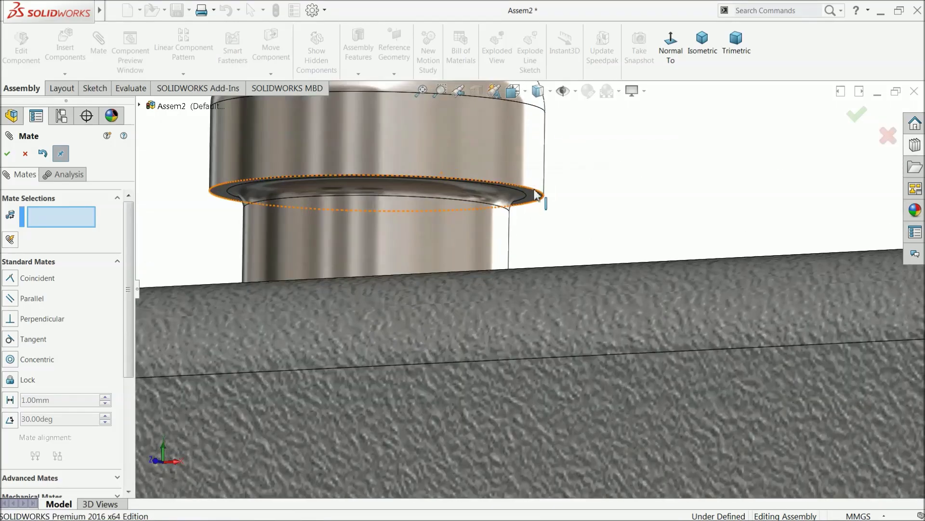
click(534, 198)
scroll(542, 217, up, 3)
middle_drag(544, 215, 531, 345)
click(531, 345)
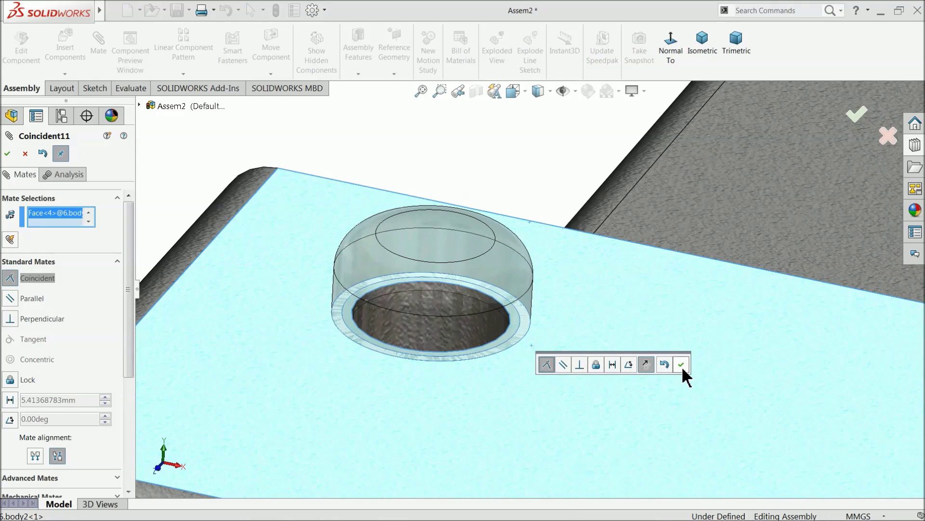
click(682, 365)
scroll(549, 371, up, 8)
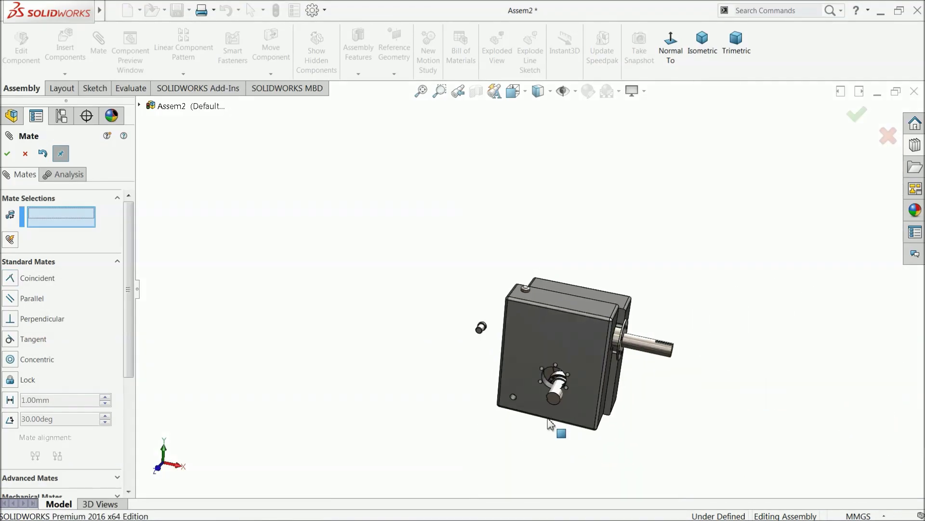
Make the second oil bolt concentric with the lower plate hole, flipped, as Concentric13
scroll(443, 232, down, 2)
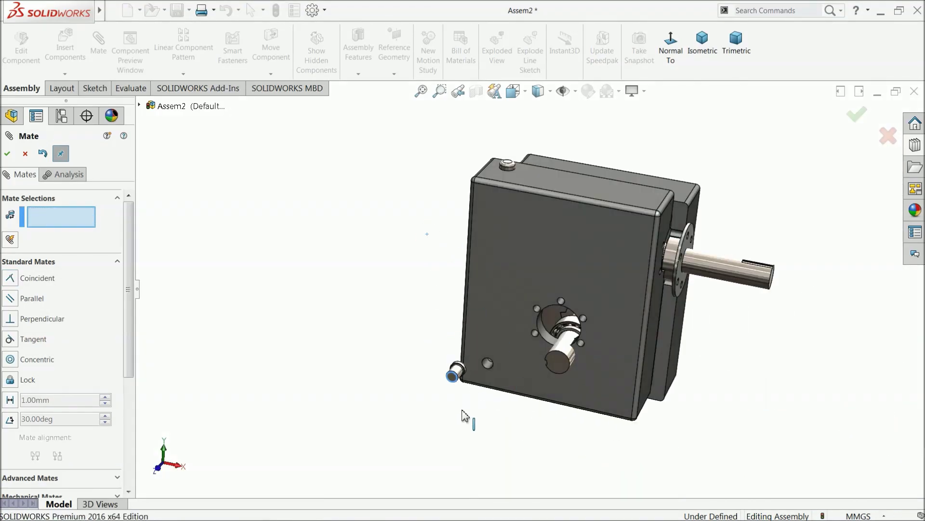
scroll(477, 385, down, 6)
click(390, 292)
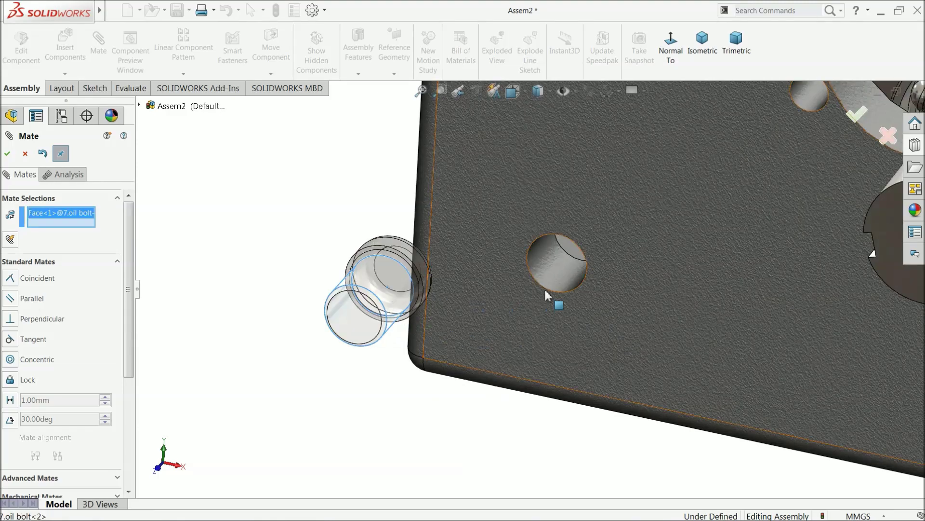
click(546, 288)
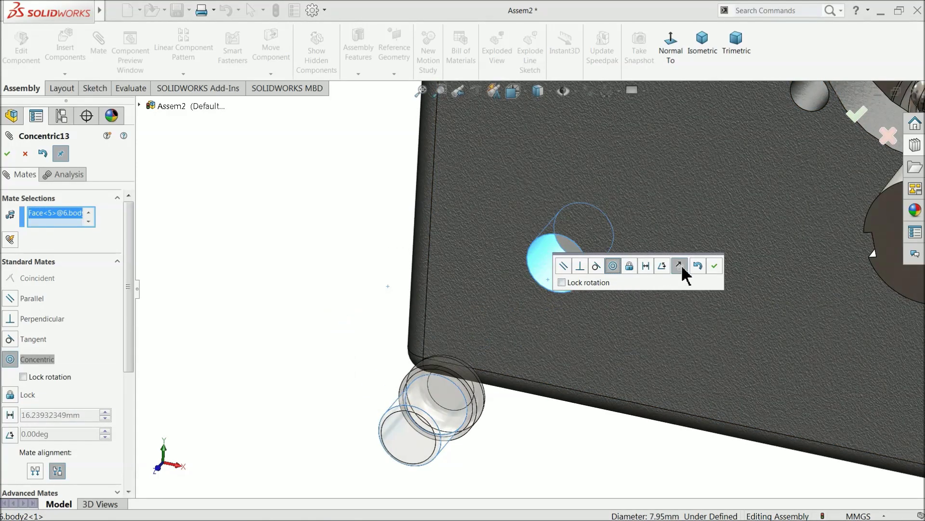
click(681, 266)
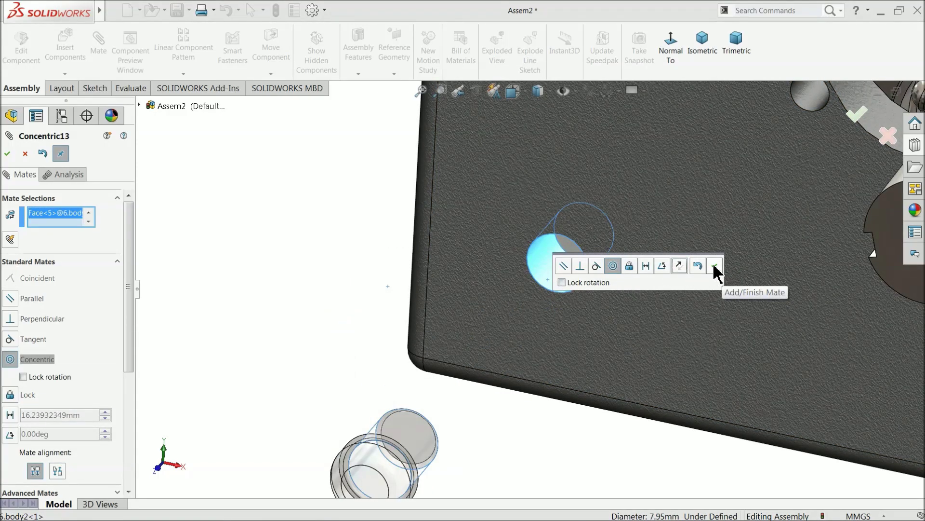
click(714, 267)
Seat the second oil bolt's shoulder coincident with the housing face
click(560, 331)
scroll(554, 338, up, 3)
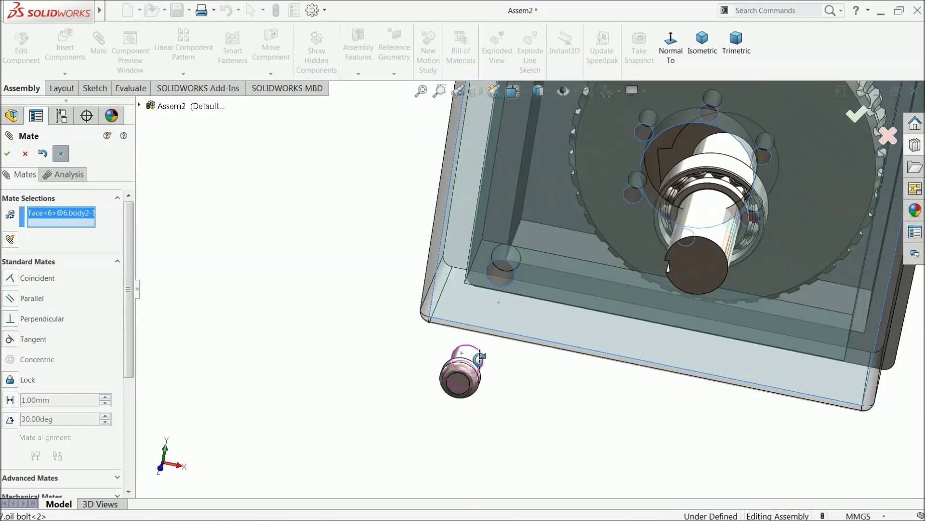
middle_drag(479, 358, 593, 413)
scroll(474, 367, down, 5)
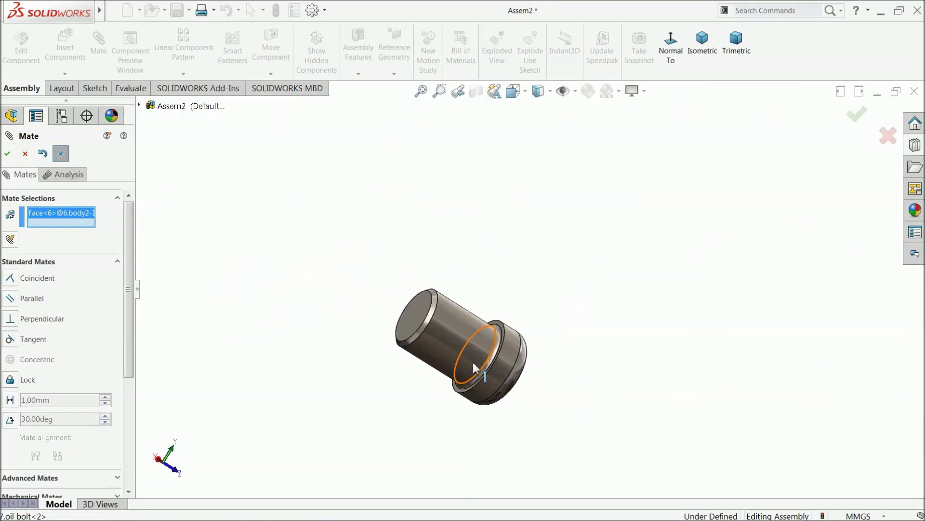
click(503, 331)
scroll(325, 283, up, 3)
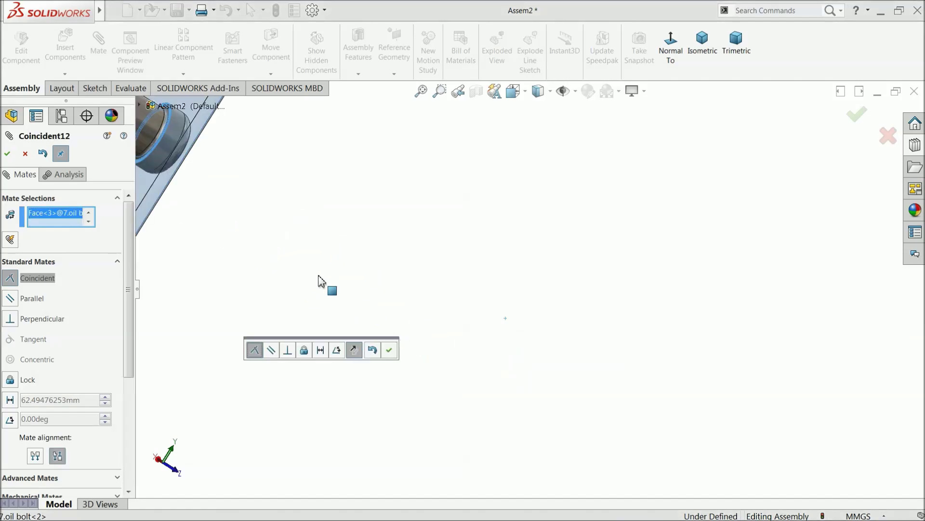
middle_drag(415, 293, 349, 290)
scroll(349, 289, up, 3)
scroll(477, 303, down, 4)
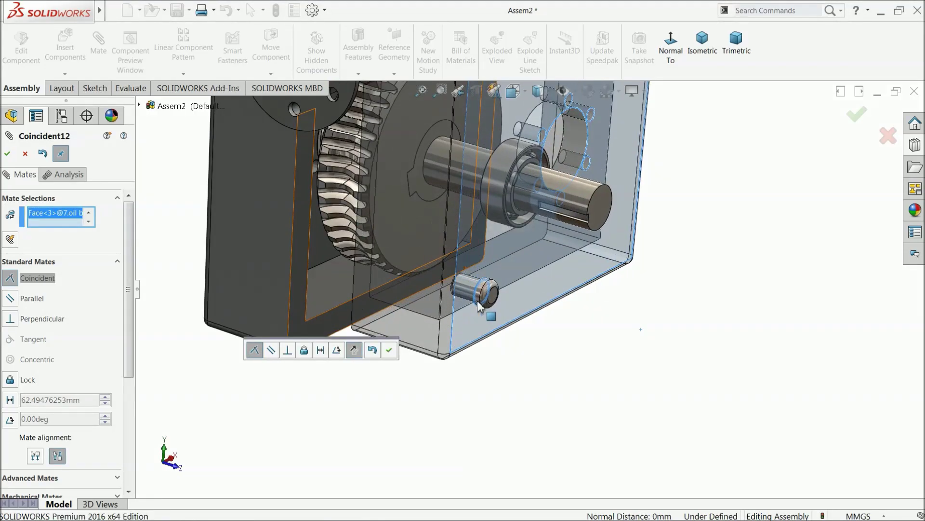
click(389, 350)
scroll(398, 320, up, 5)
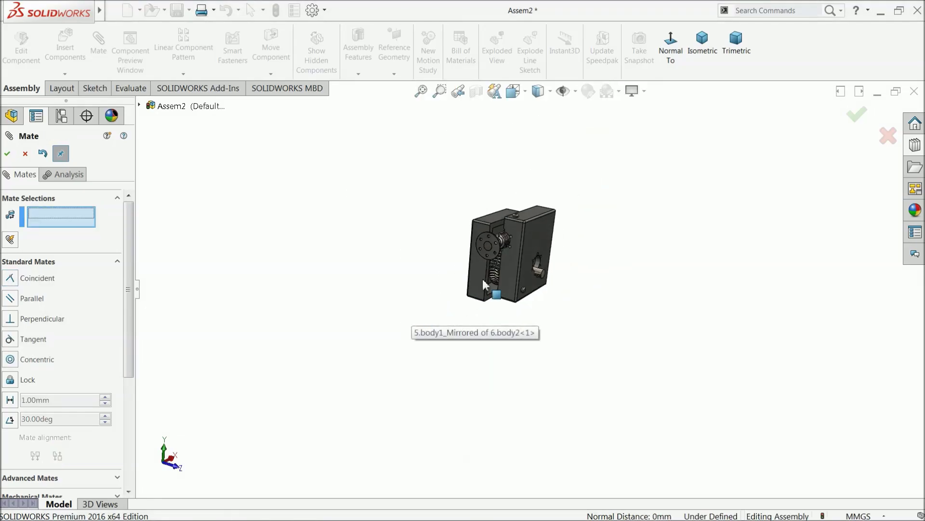
middle_drag(482, 278, 390, 322)
scroll(522, 255, down, 4)
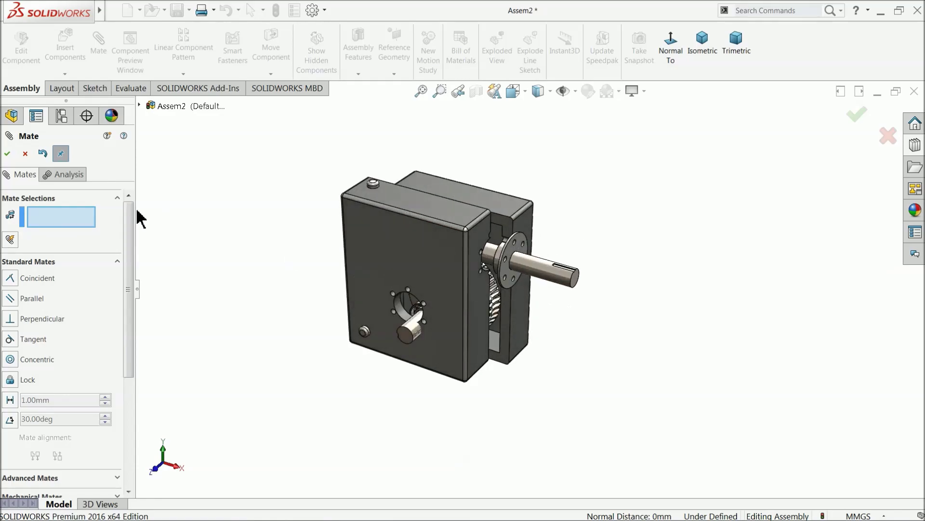
Close the mate tool and switch the gearbox display to perspective
click(25, 153)
scroll(413, 262, up, 3)
middle_drag(412, 262, 453, 258)
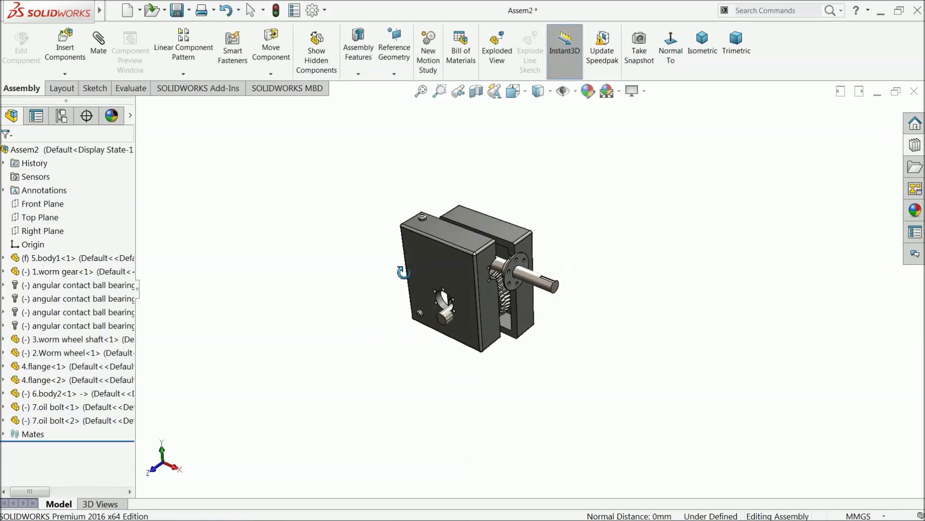
scroll(492, 254, down, 4)
click(620, 91)
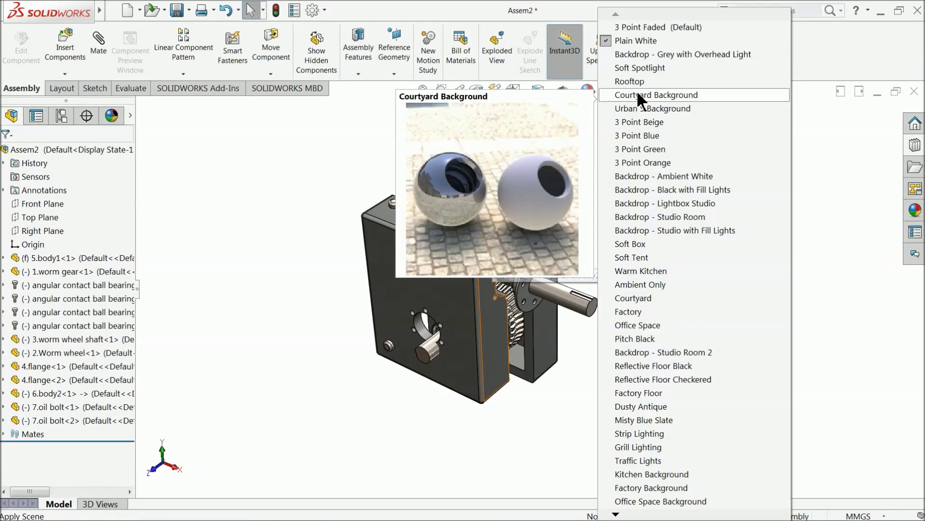
click(820, 169)
click(643, 94)
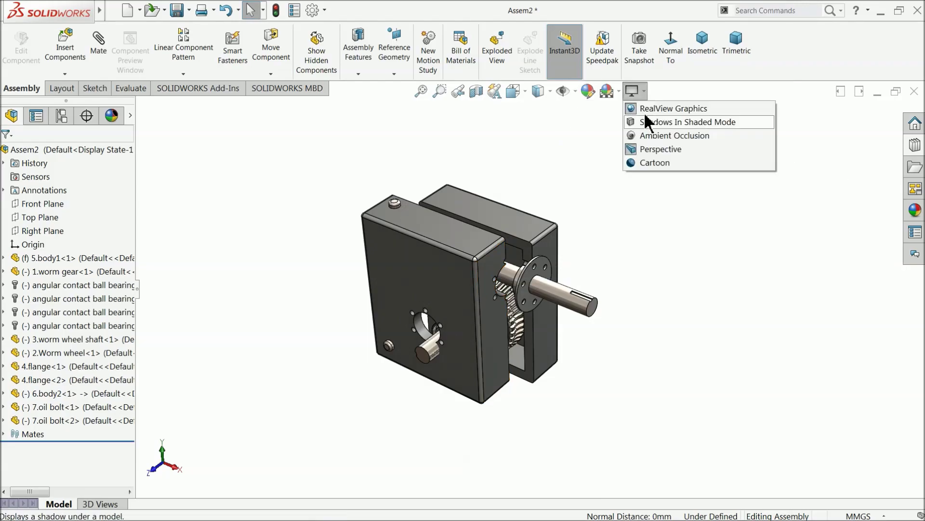
click(651, 148)
middle_drag(649, 280, 658, 253)
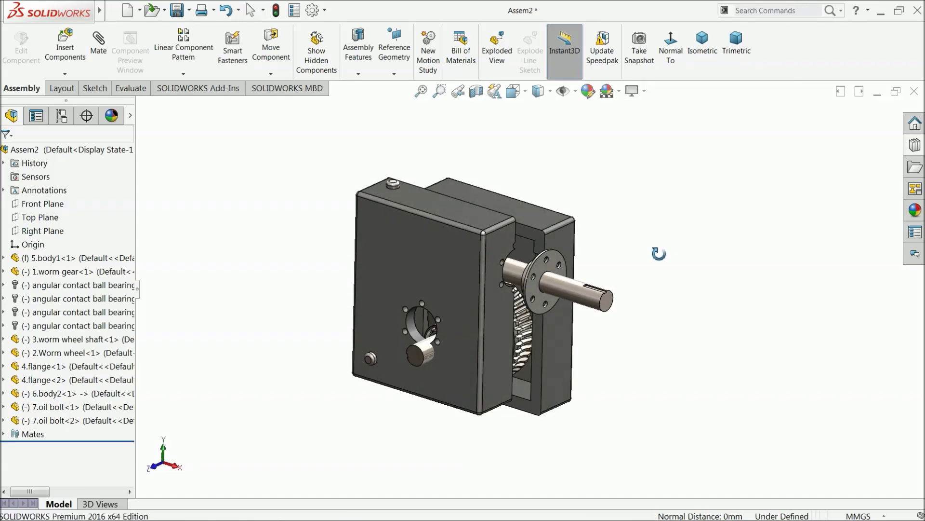
scroll(574, 303, down, 3)
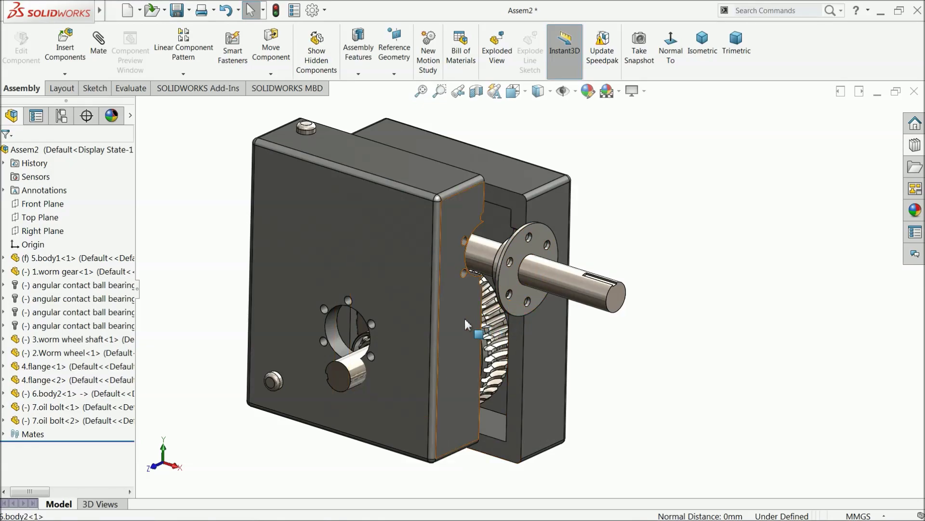
Select the second housing half's side face and start a new mate from it
click(467, 324)
scroll(482, 237, down, 2)
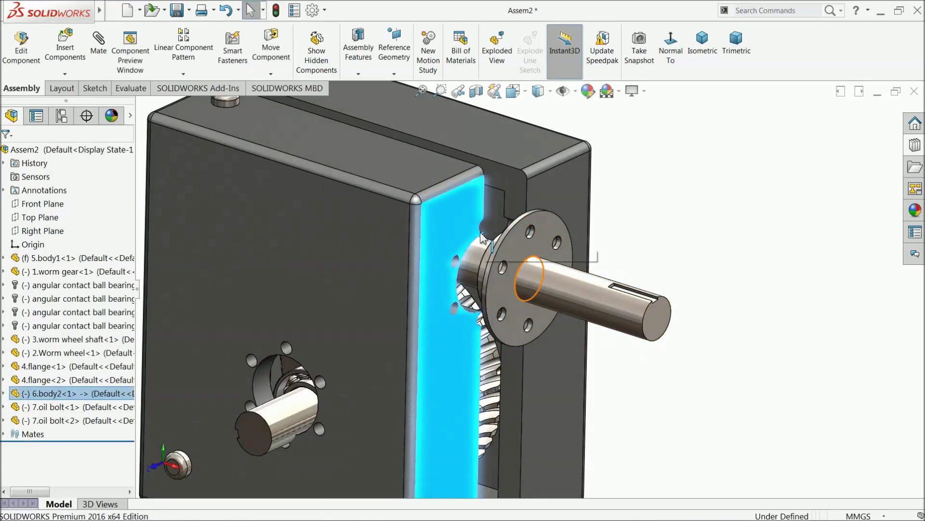
click(652, 179)
click(475, 210)
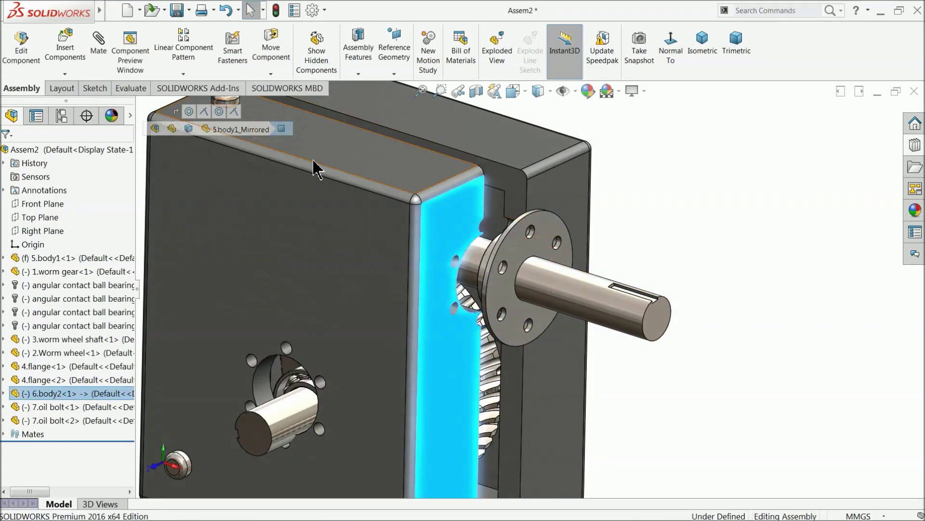
click(98, 42)
Mate the two housing halves coincident on their matching side faces and top faces
click(548, 189)
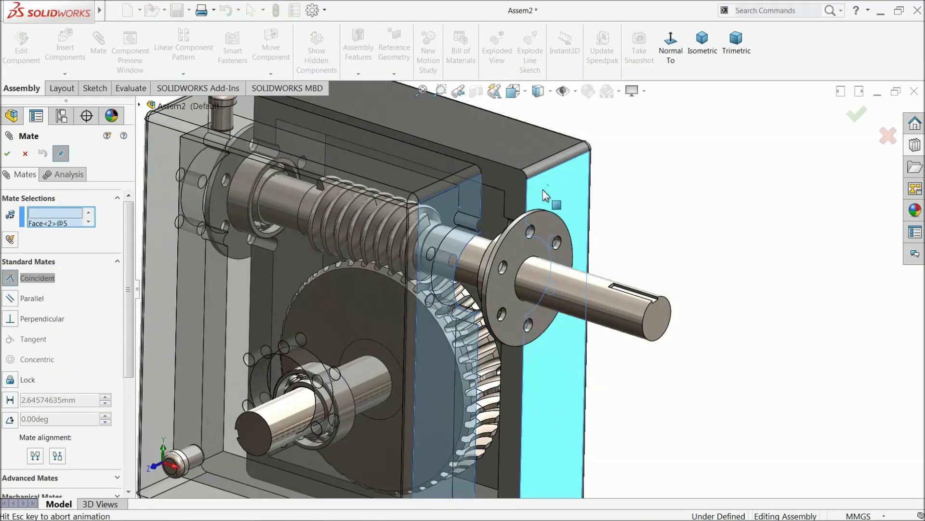
click(694, 180)
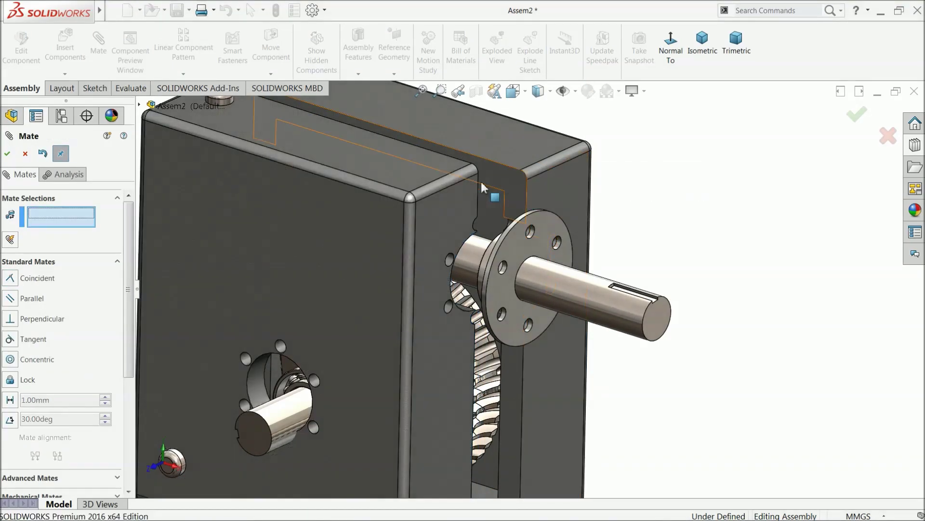
click(426, 168)
click(488, 142)
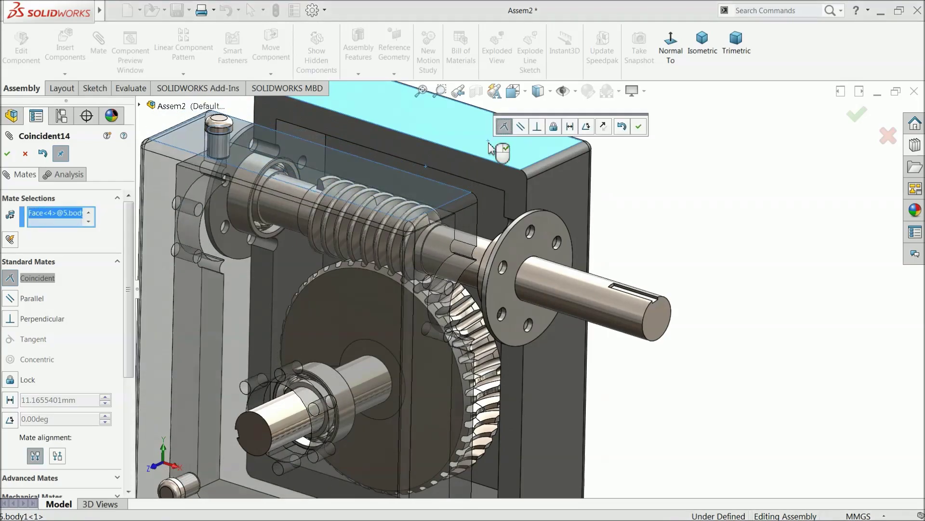
click(638, 126)
Add Coincident15 between faces on the housing's other side, then fit the gearbox in view
middle_drag(569, 251, 523, 182)
click(458, 208)
click(523, 182)
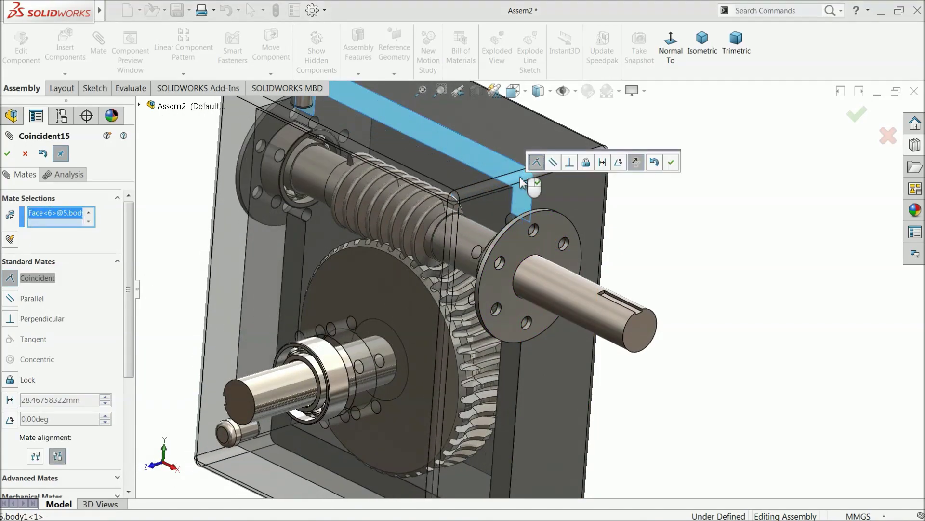
scroll(659, 233, up, 3)
mouse_move(587, 267)
middle_down()
mouse_move(593, 243)
mouse_move(591, 256)
middle_up()
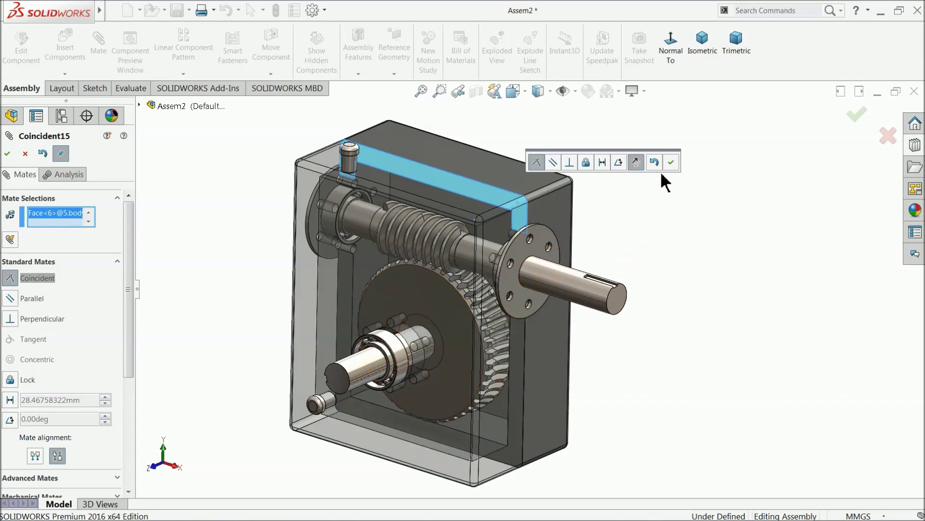
click(670, 162)
middle_drag(438, 345, 504, 324)
scroll(415, 366, down, 5)
middle_drag(508, 326, 457, 352)
key(f)
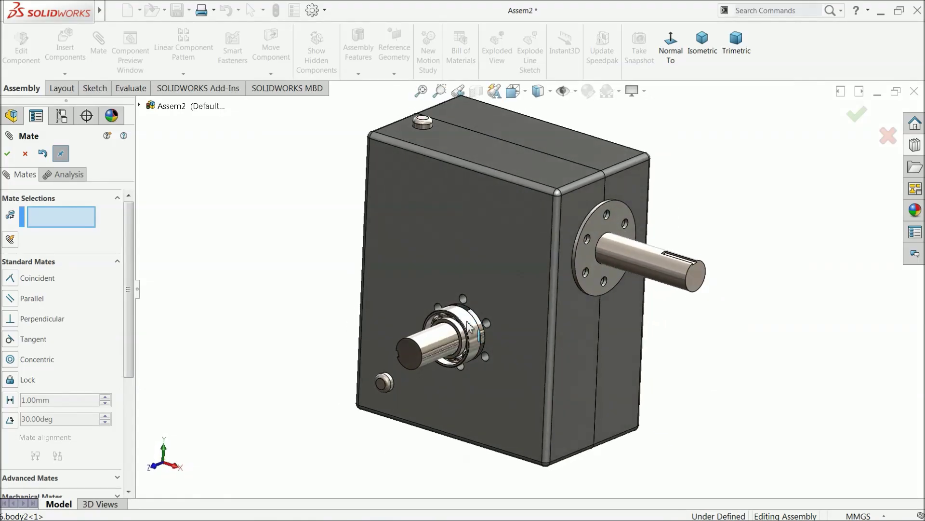
Suppress the front bearing's Coincident6 mate in Assem2
click(25, 154)
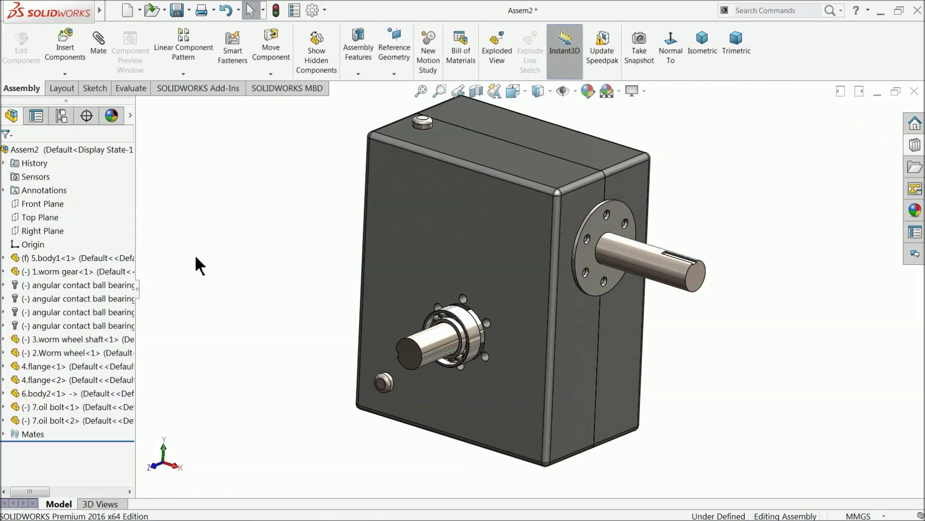
double_click(12, 435)
drag(130, 376, 131, 421)
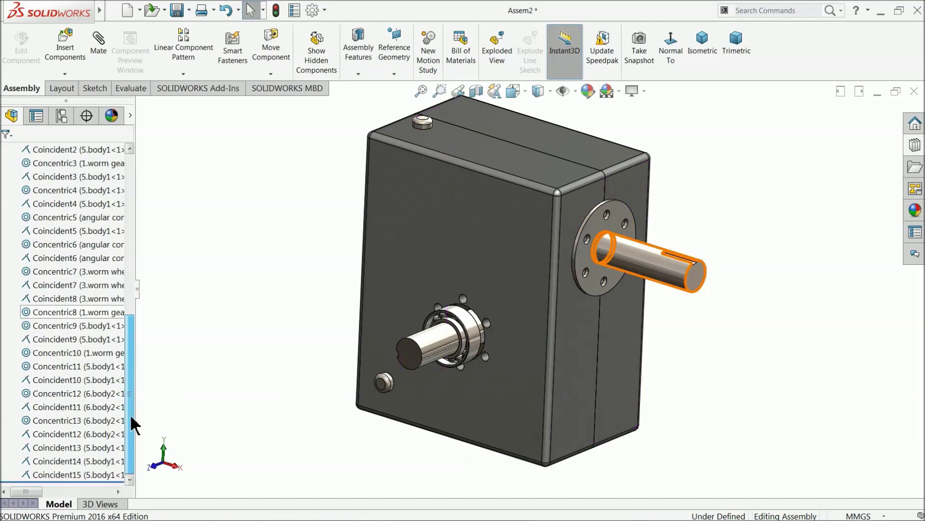
scroll(477, 320, down, 5)
click(480, 343)
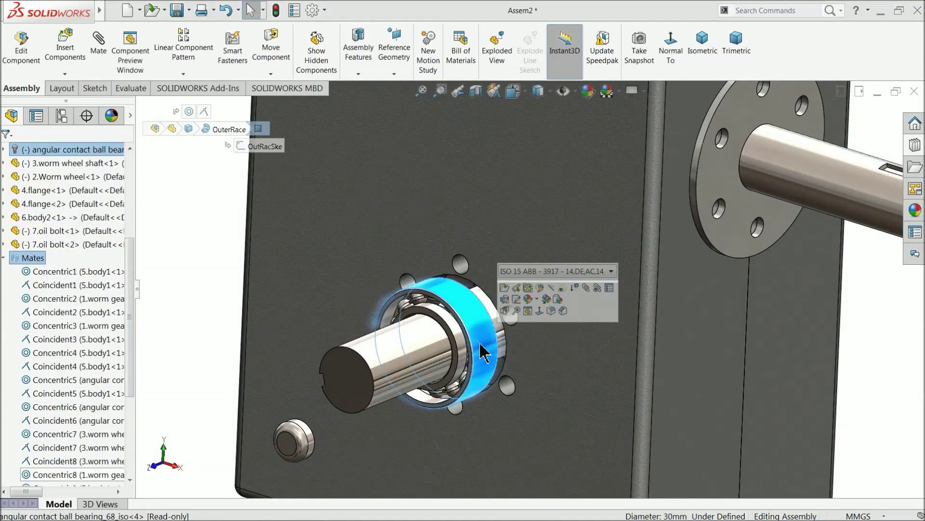
drag(130, 359, 128, 443)
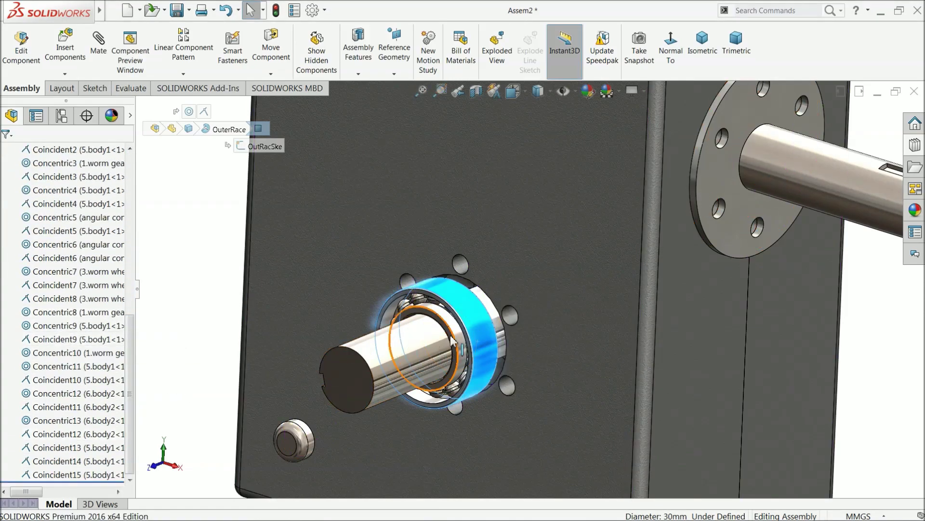
drag(130, 340, 140, 200)
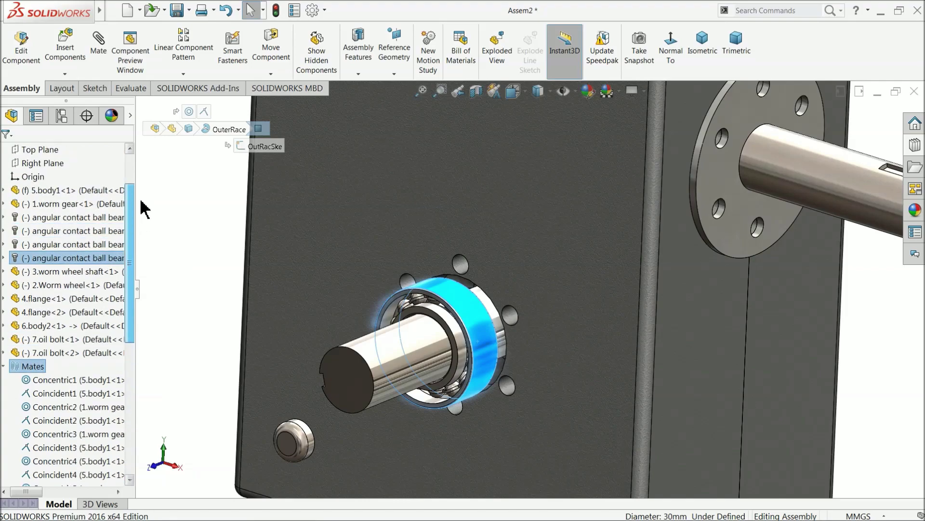
click(10, 260)
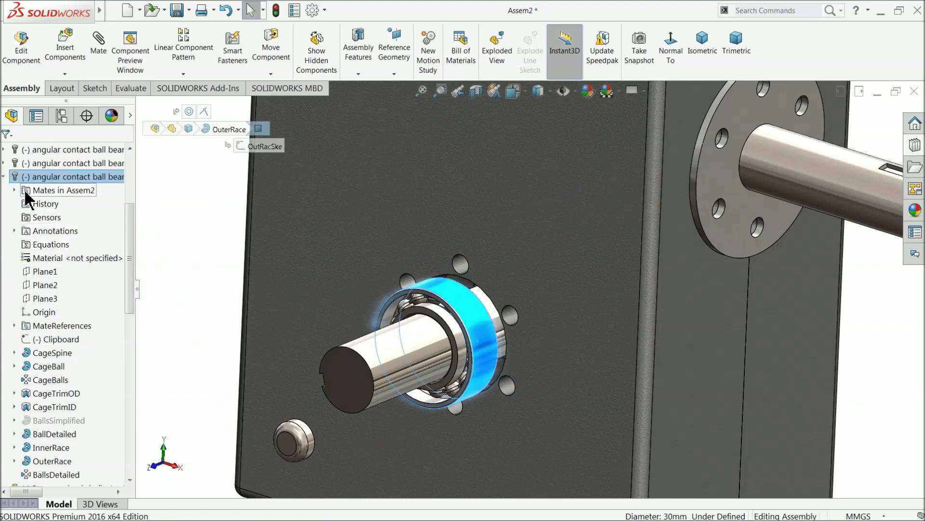
click(14, 190)
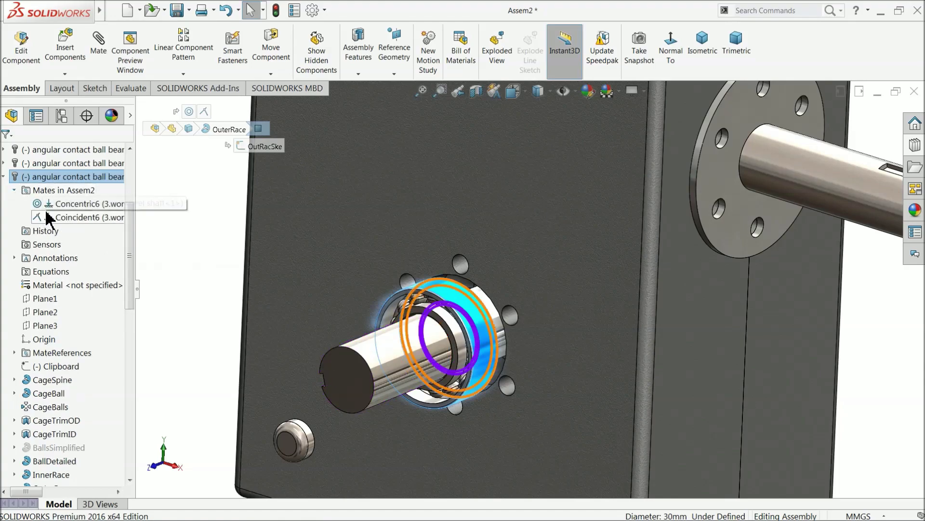
click(77, 203)
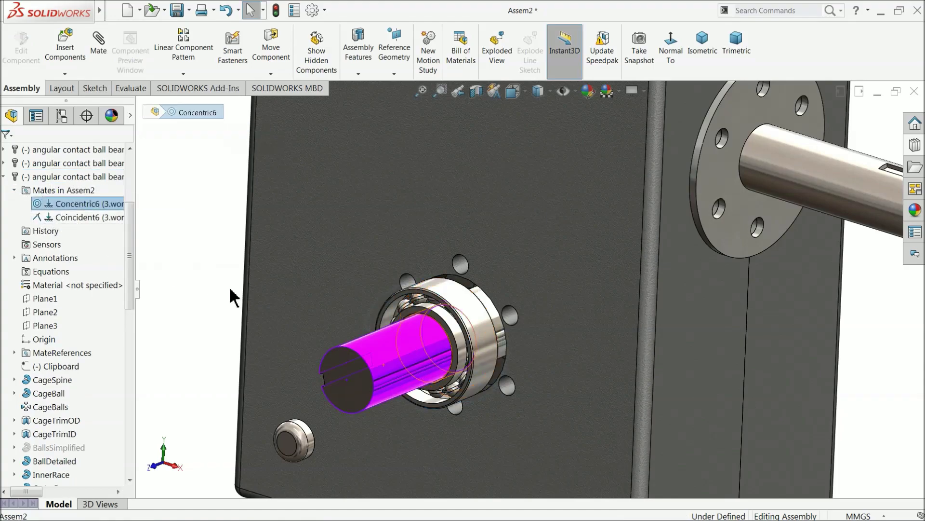
click(40, 218)
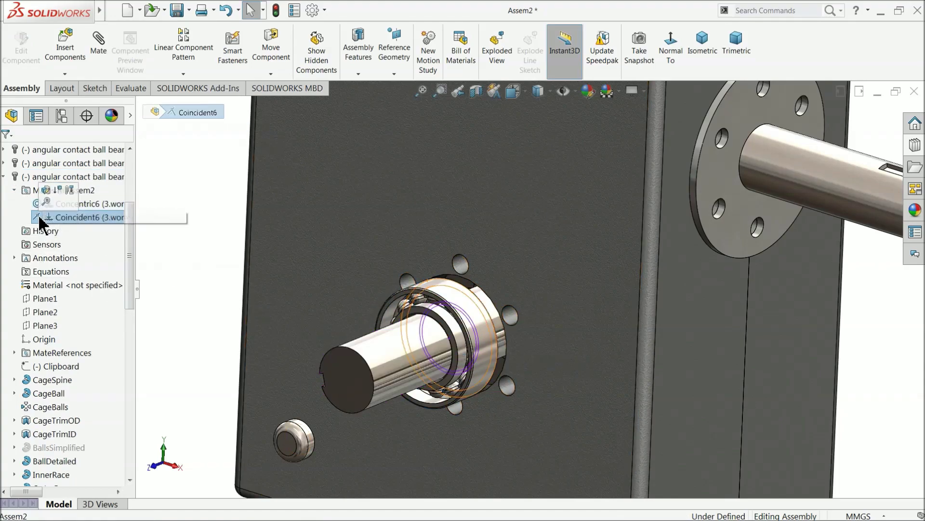
click(59, 191)
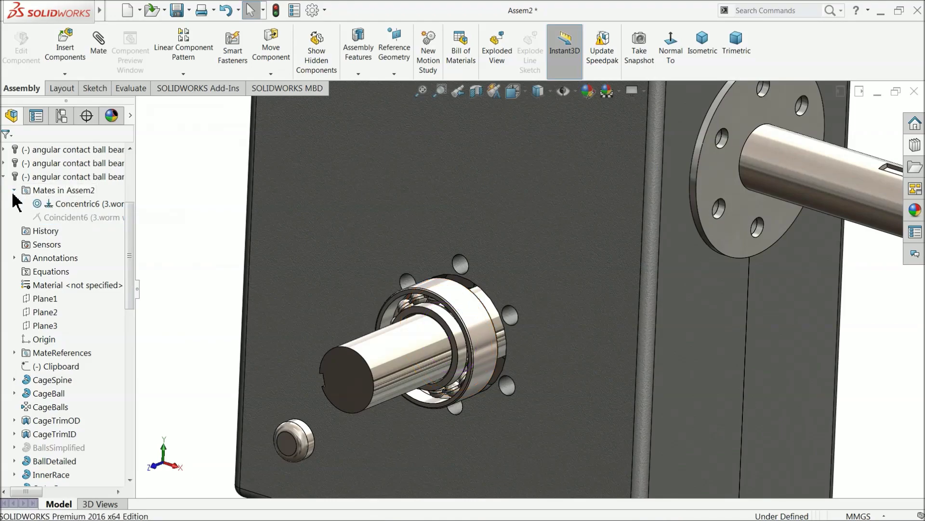
click(4, 176)
Slide the front bearing along the shaft toward the housing wall
scroll(453, 333, up, 3)
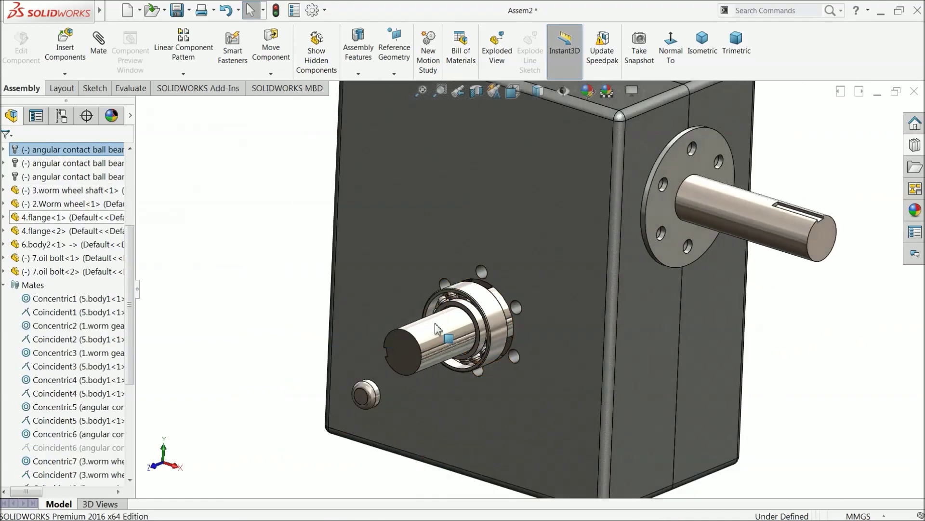
scroll(458, 332, down, 2)
scroll(458, 331, down, 3)
click(463, 321)
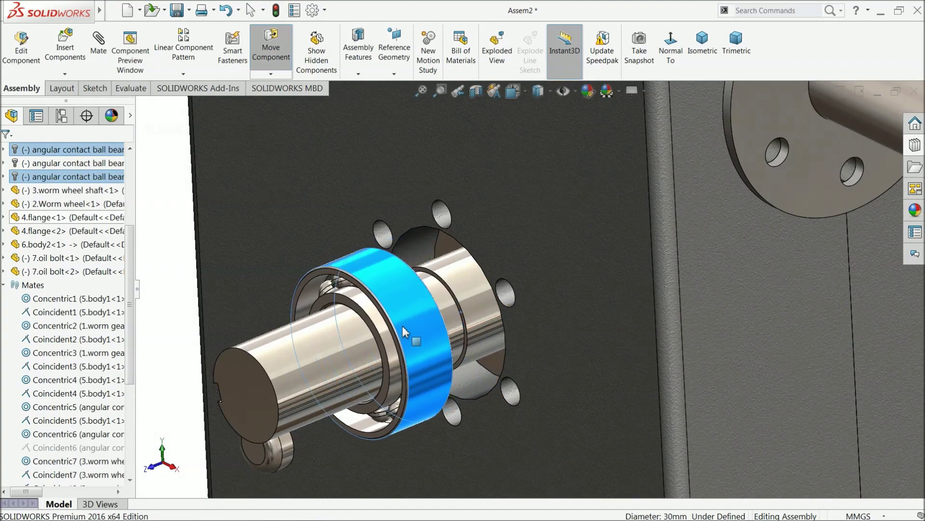
mouse_move(448, 321)
mouse_down()
mouse_move(472, 321)
mouse_move(536, 282)
mouse_move(455, 307)
mouse_up()
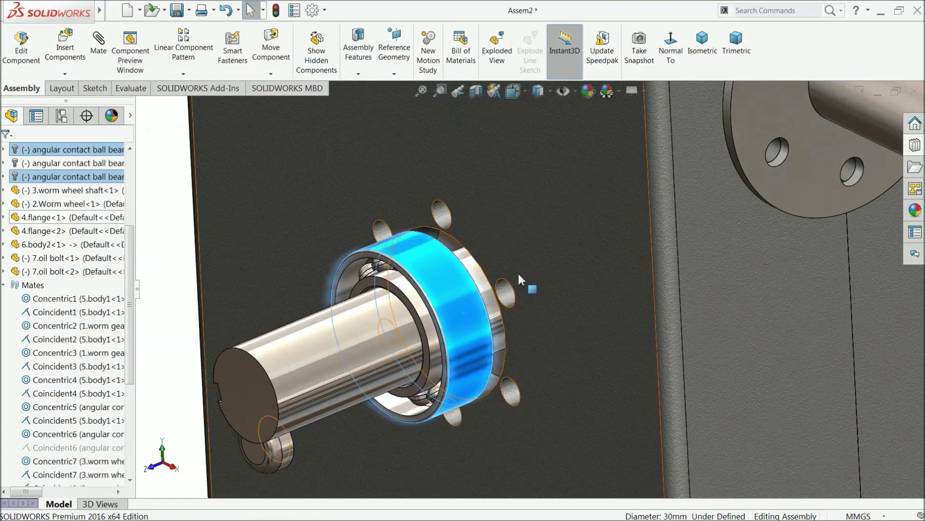
Mate the housing wall face coincident with the bearing's InnerRace face
click(537, 254)
click(104, 50)
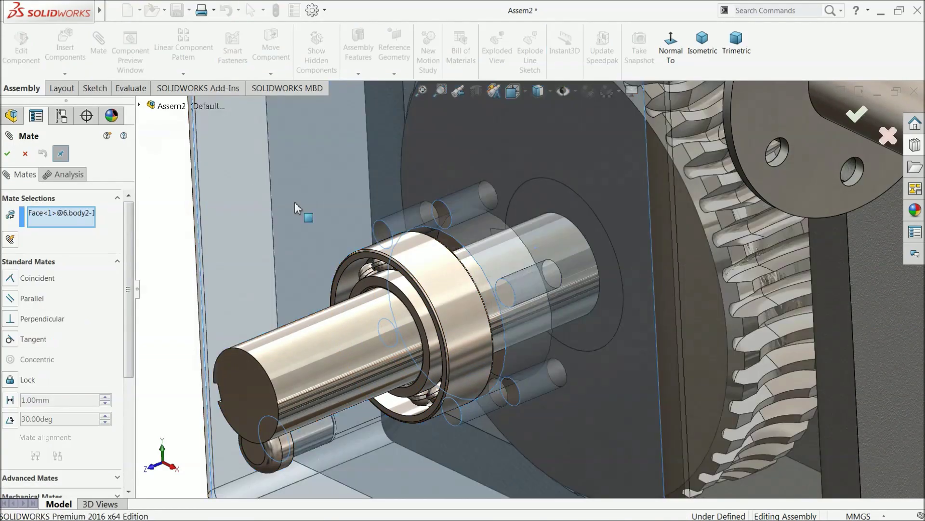
scroll(532, 330, down, 5)
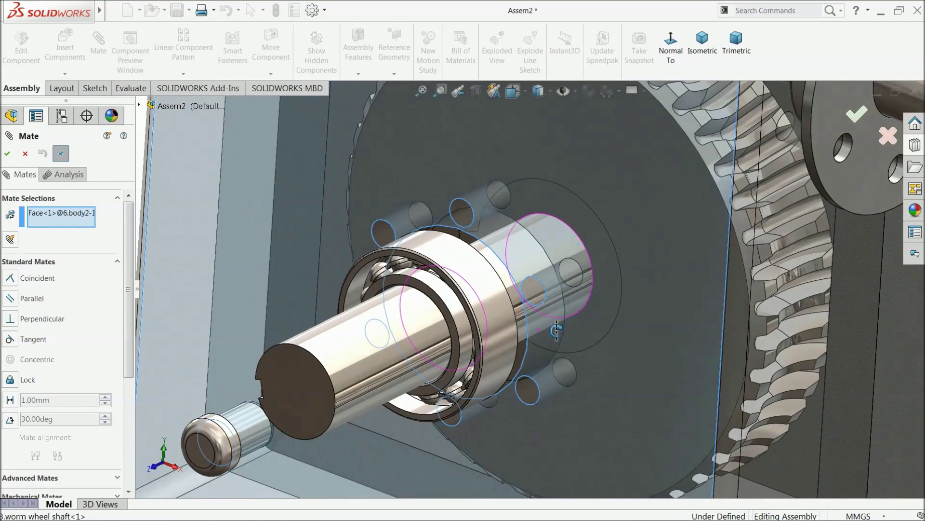
click(426, 330)
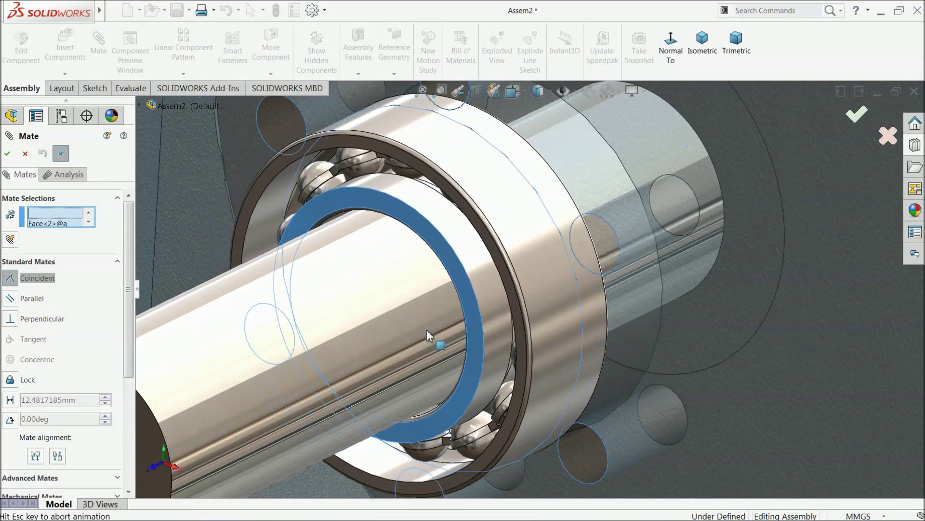
click(417, 352)
scroll(429, 347, up, 5)
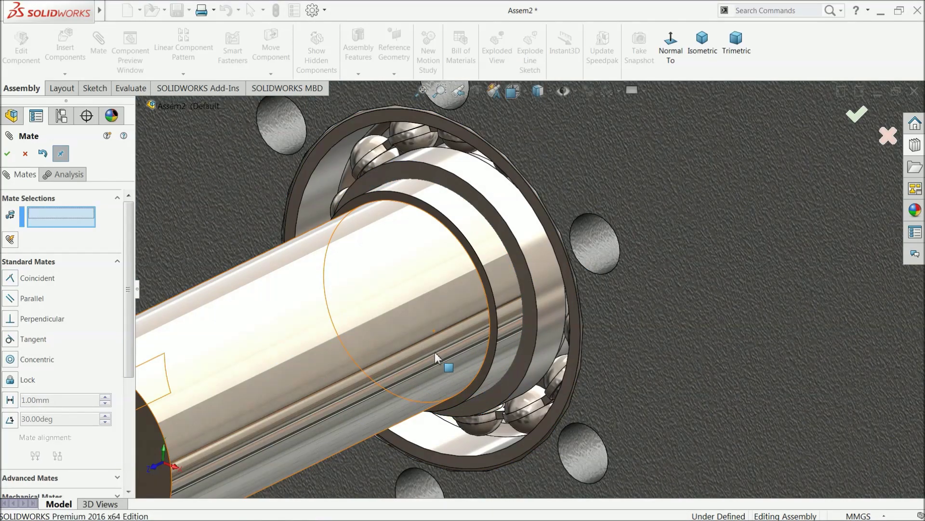
scroll(482, 311, down, 2)
middle_drag(484, 310, 468, 337)
scroll(441, 347, up, 8)
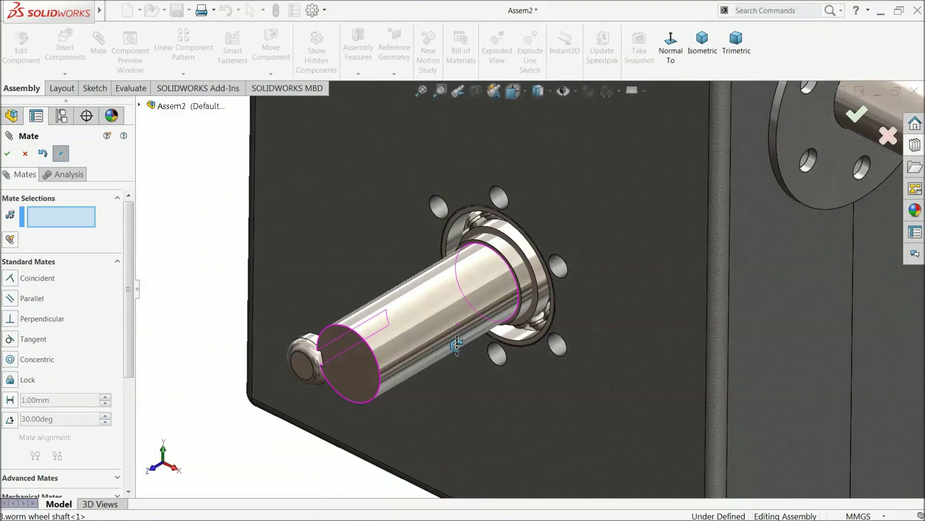
scroll(554, 289, down, 2)
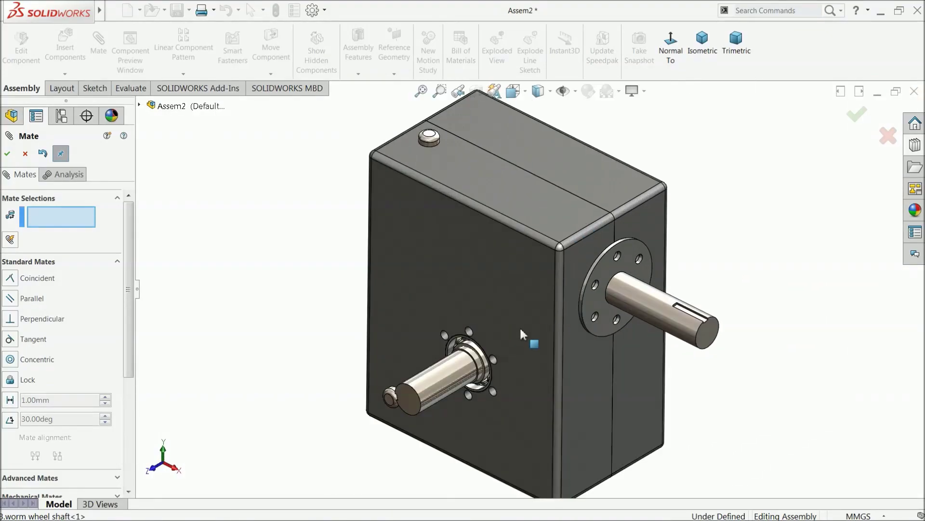
scroll(531, 289, down, 4)
scroll(530, 310, up, 3)
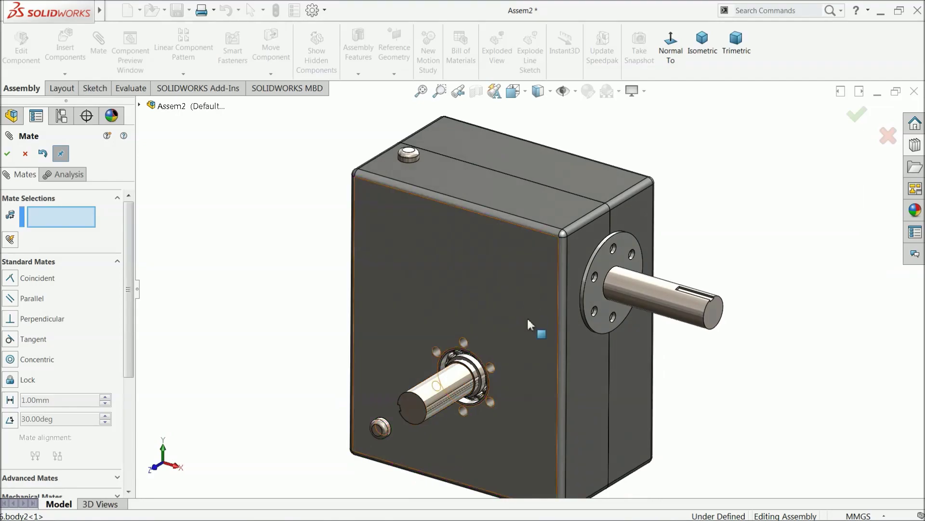
scroll(551, 376, down, 3)
Make the housing transparent via its front face and rotate the view toward the output shaft
click(8, 153)
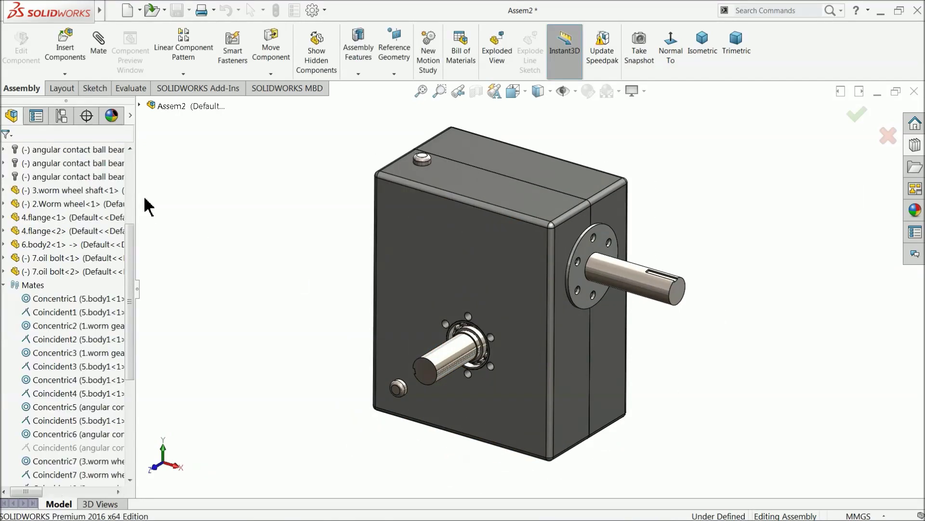
click(391, 221)
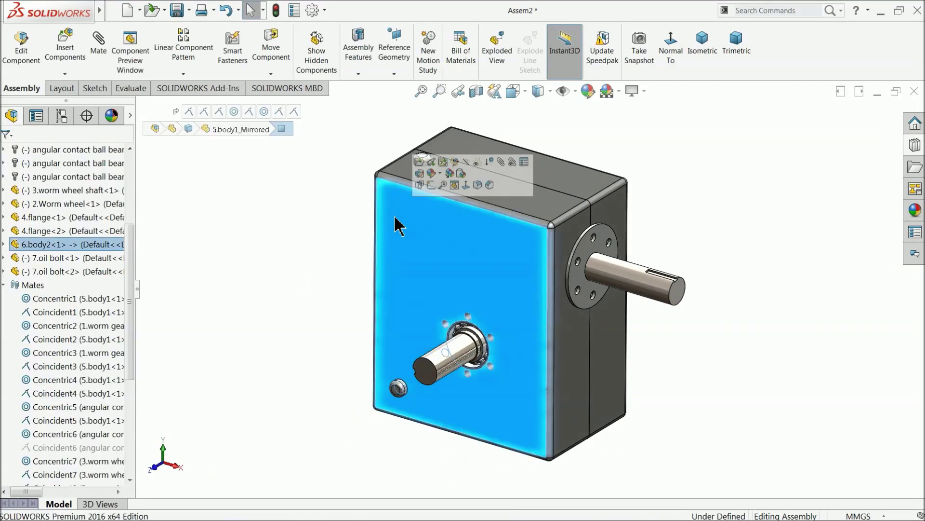
click(477, 162)
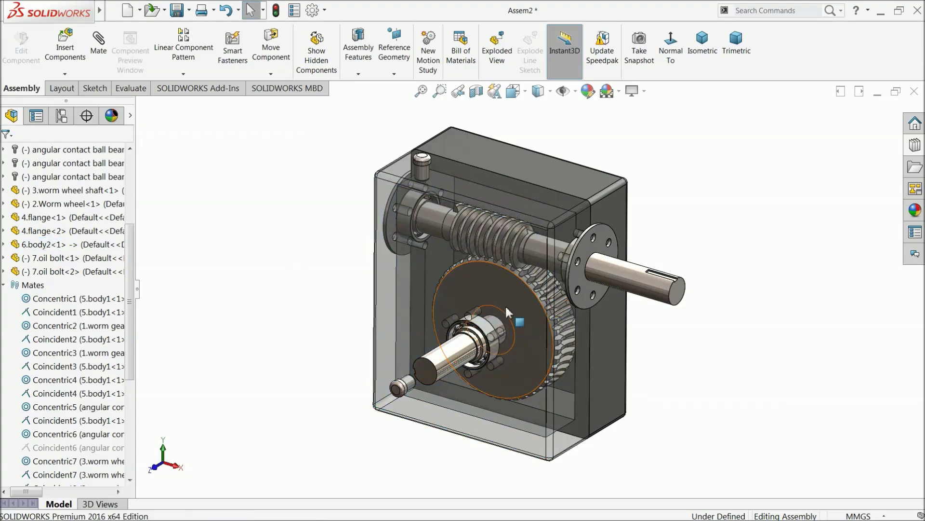
mouse_move(506, 307)
middle_down()
mouse_move(487, 309)
mouse_move(511, 308)
middle_up()
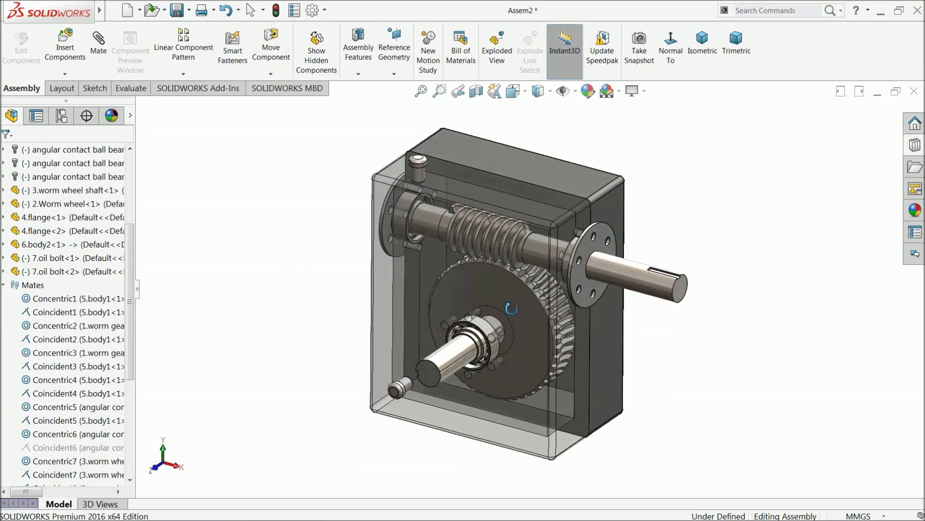
scroll(508, 305, down, 2)
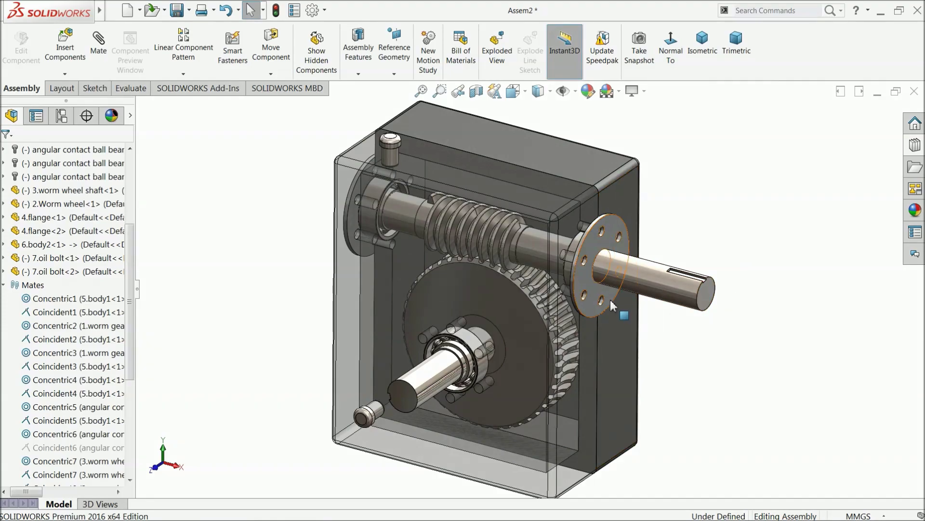
click(619, 275)
middle_drag(619, 275, 616, 265)
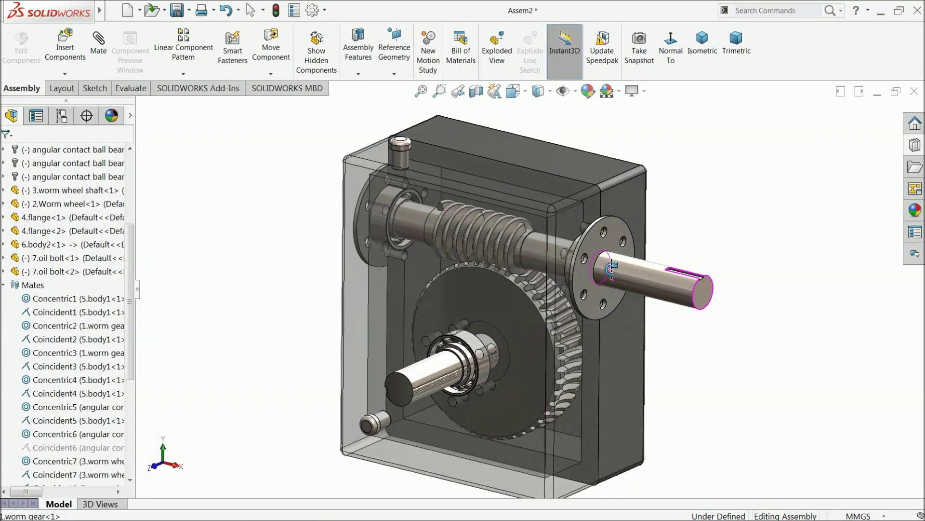
scroll(612, 268, down, 3)
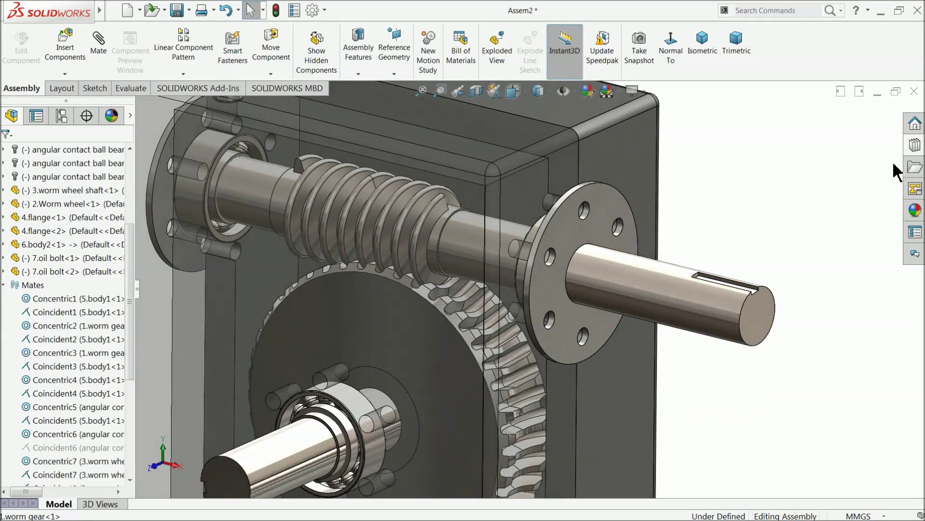
Drop a Toolbox Hex Washer Head Screw from Machine Screws into a worm-shaft flange bolt hole
click(915, 168)
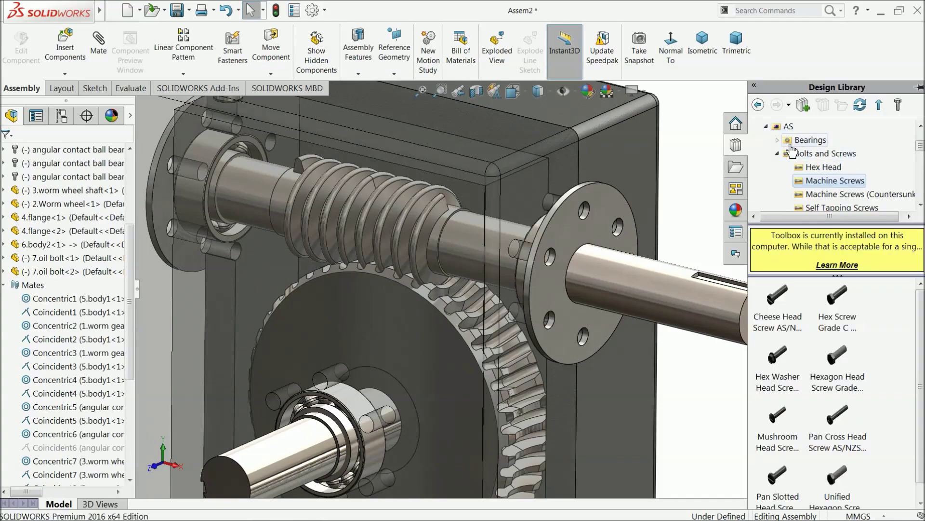
click(769, 127)
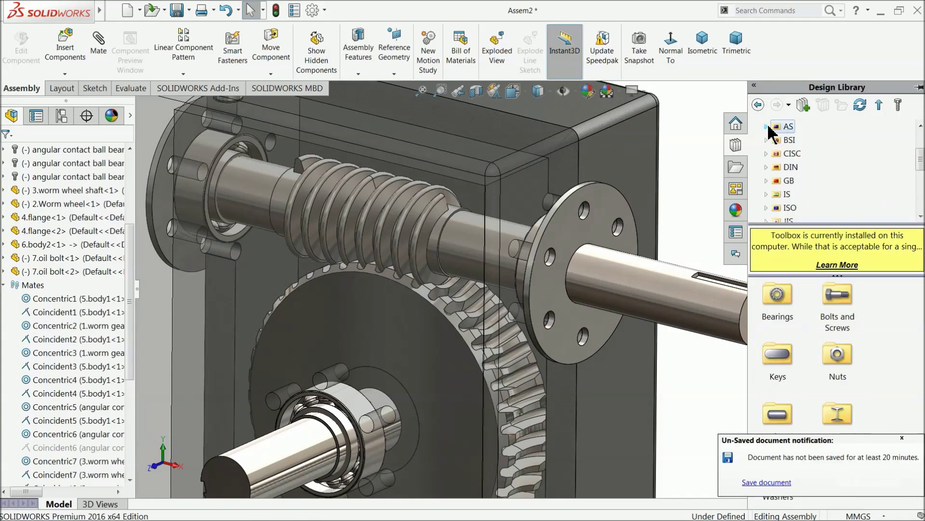
click(901, 438)
scroll(817, 169, up, 2)
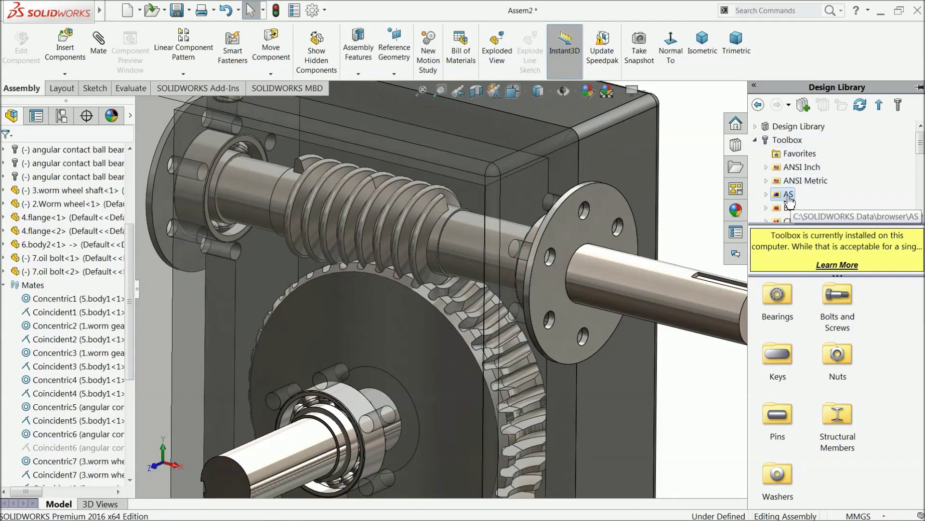
double_click(826, 326)
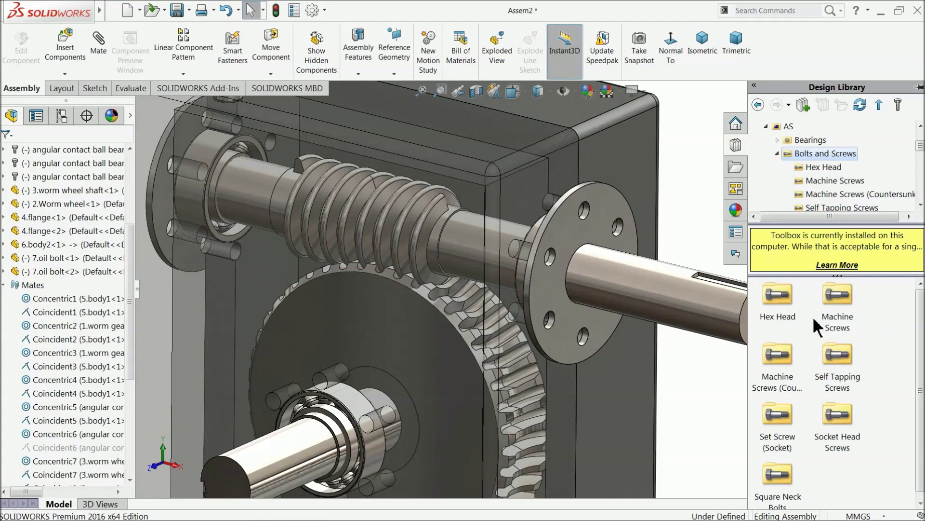
double_click(841, 310)
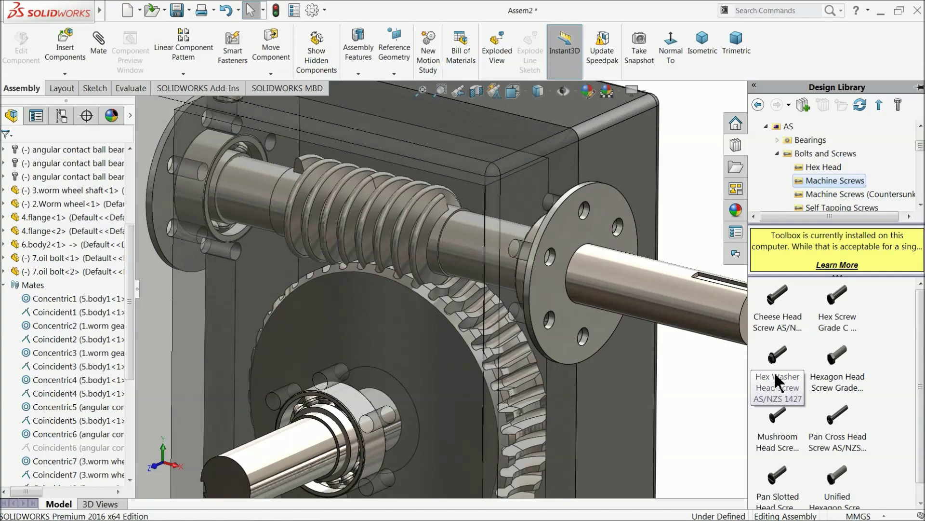
mouse_move(774, 385)
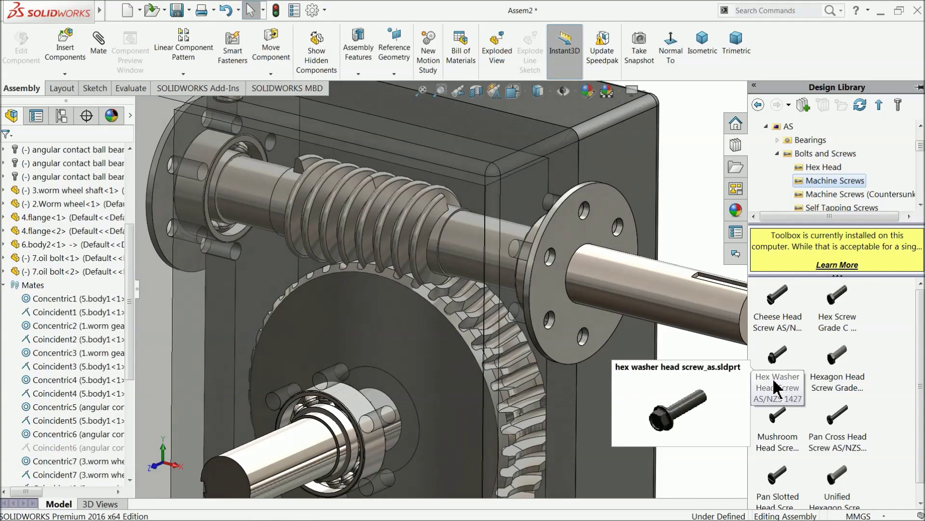
drag(773, 371, 557, 264)
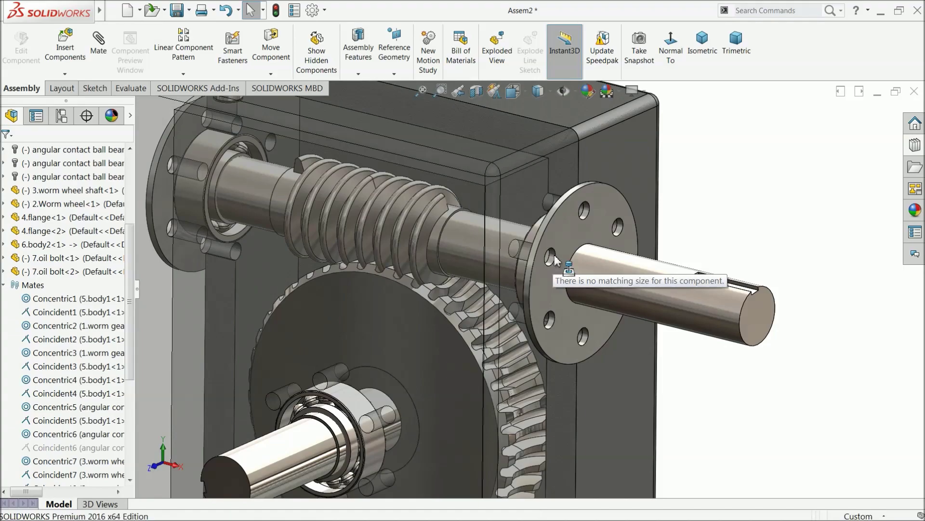
drag(556, 263, 557, 266)
Size the flange screw M5 with a length of 12, after trying 16
scroll(552, 263, down, 5)
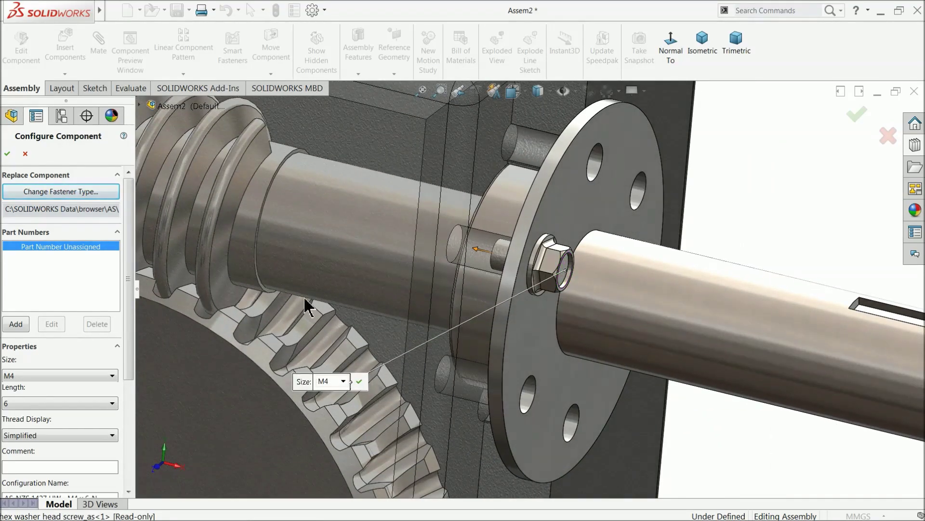
click(13, 379)
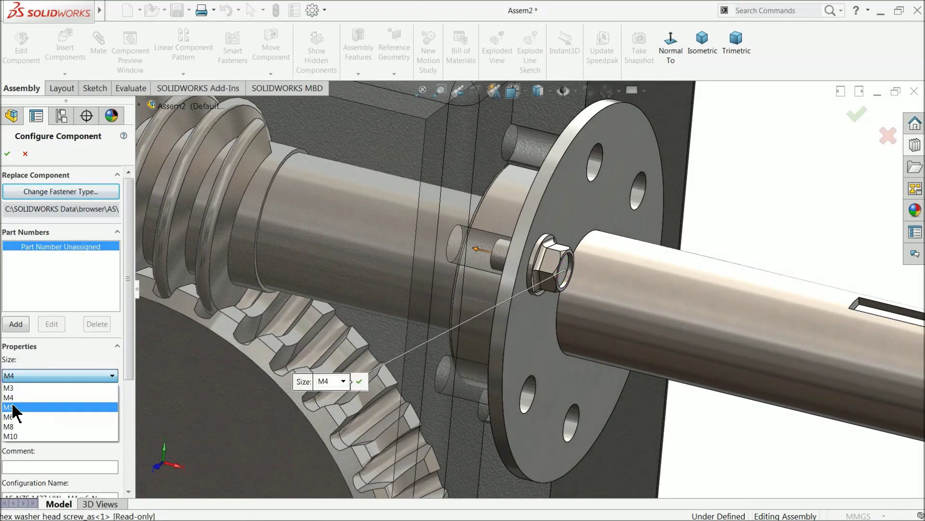
click(16, 405)
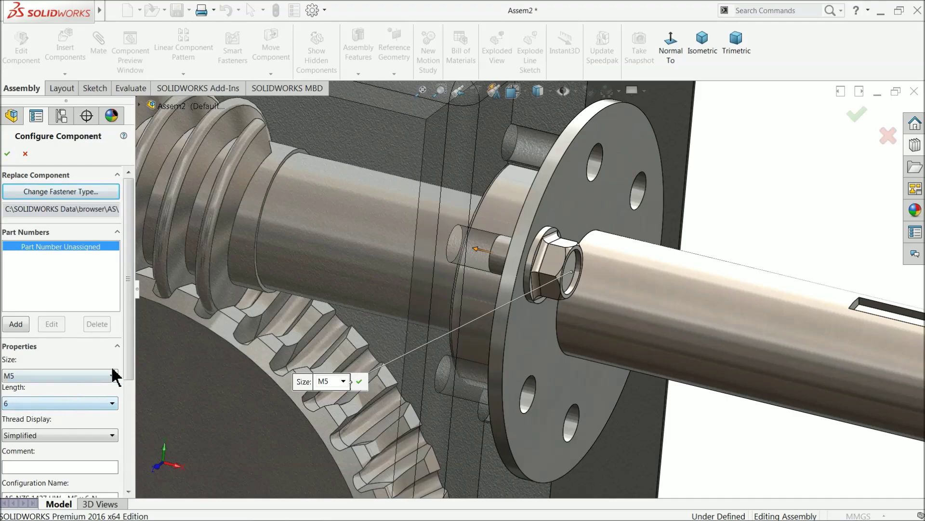
click(77, 405)
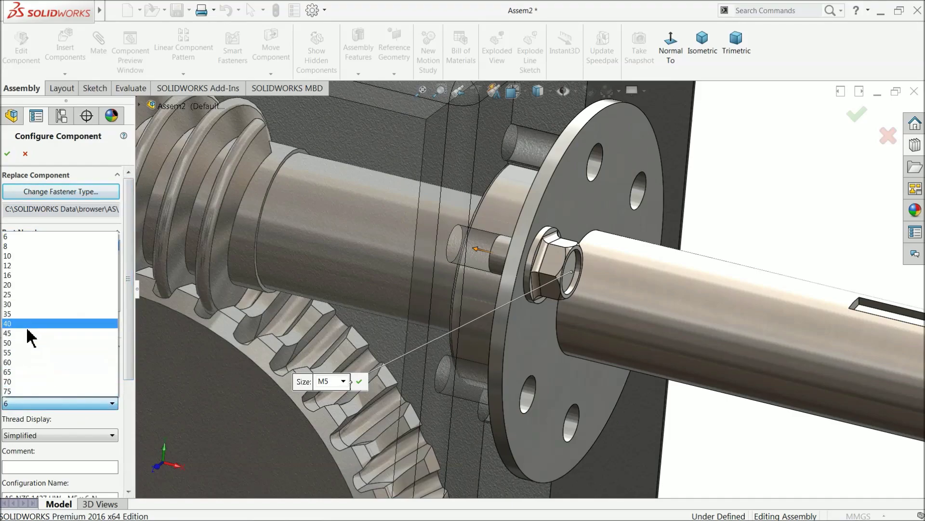
click(15, 275)
scroll(477, 308, up, 2)
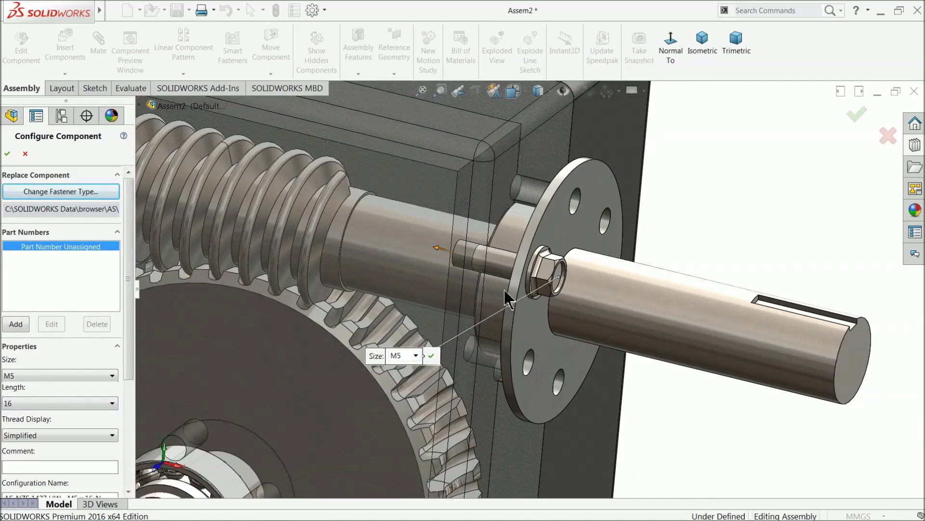
middle_drag(508, 299, 145, 337)
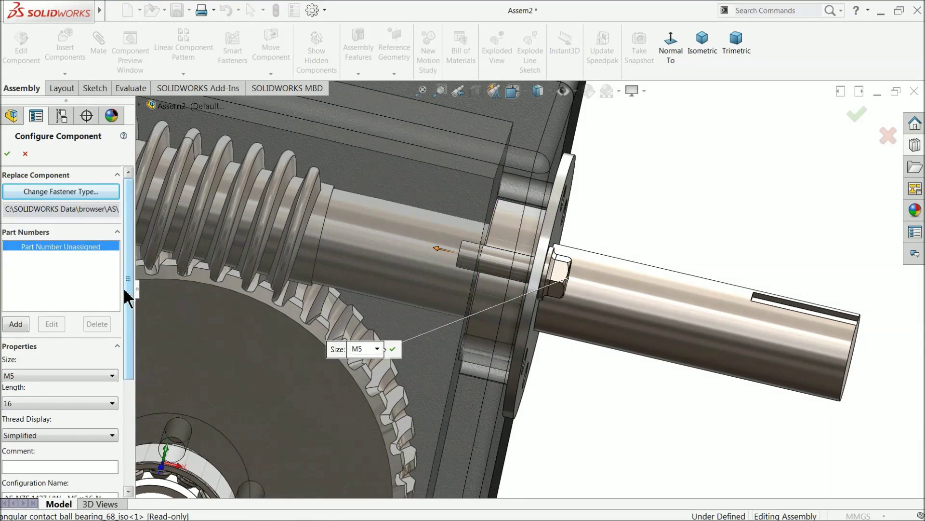
click(34, 405)
scroll(31, 361, down, 3)
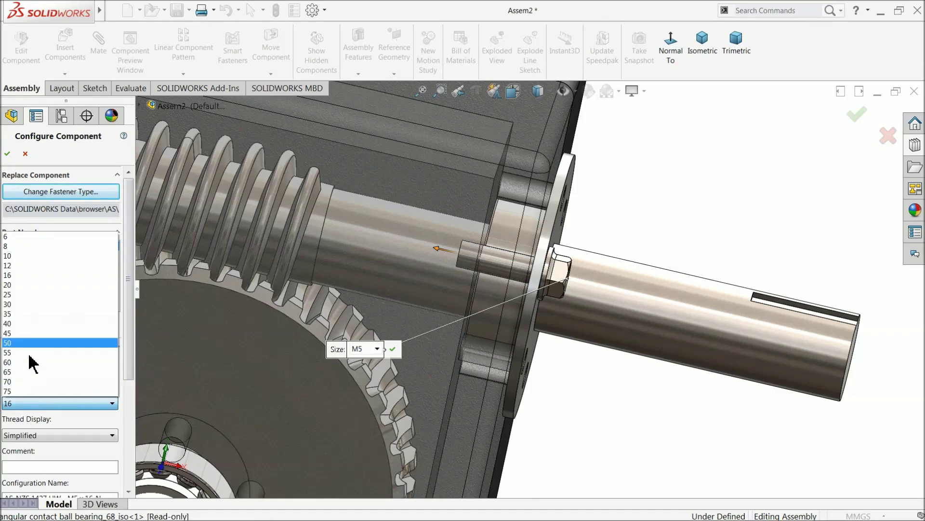
click(22, 269)
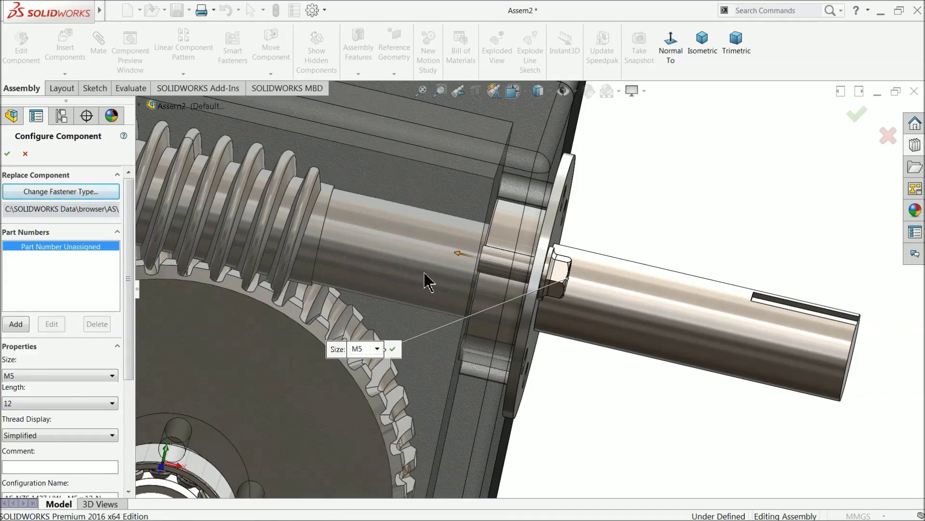
middle_drag(490, 265, 453, 259)
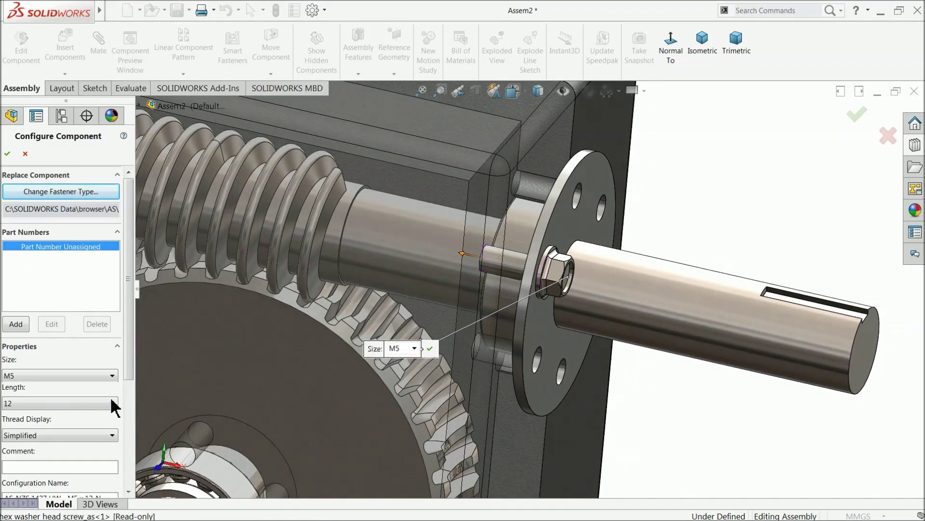
Set the screw's thread display to Schematic and accept the configuration
click(39, 436)
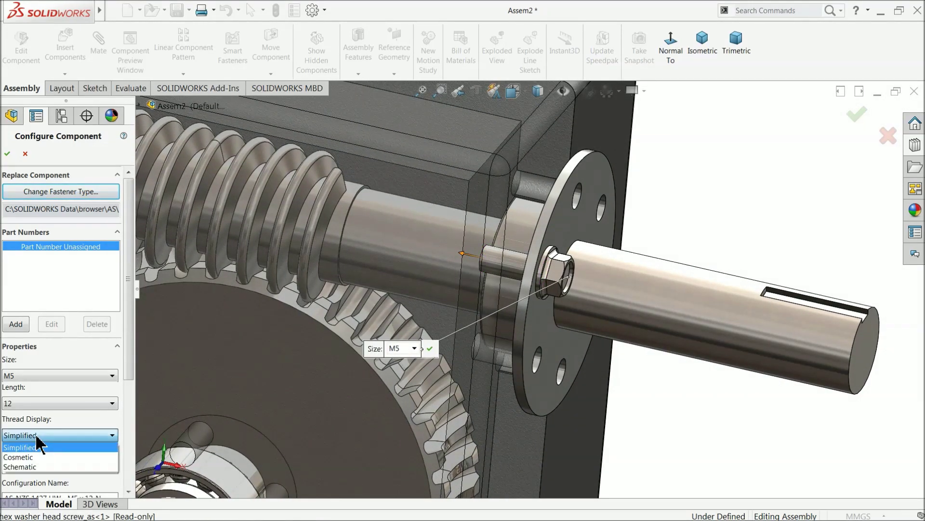
click(21, 466)
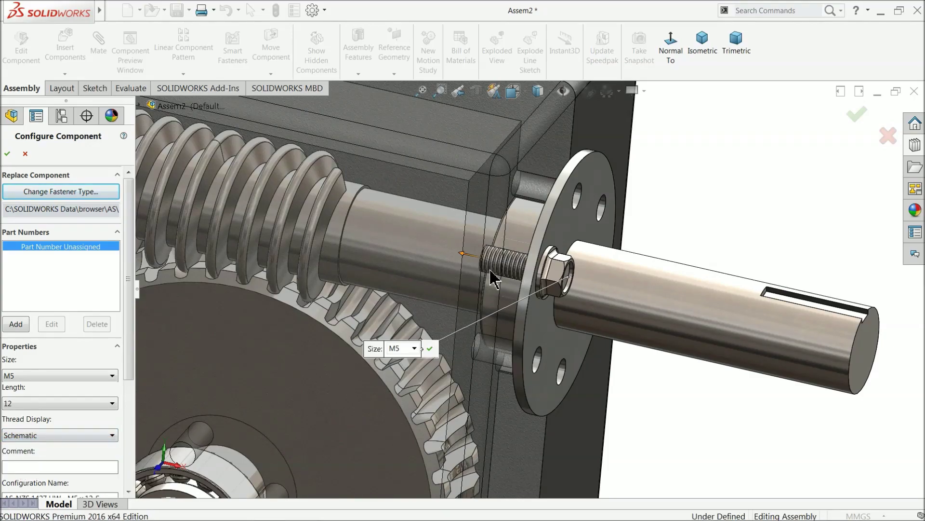
scroll(491, 277, down, 3)
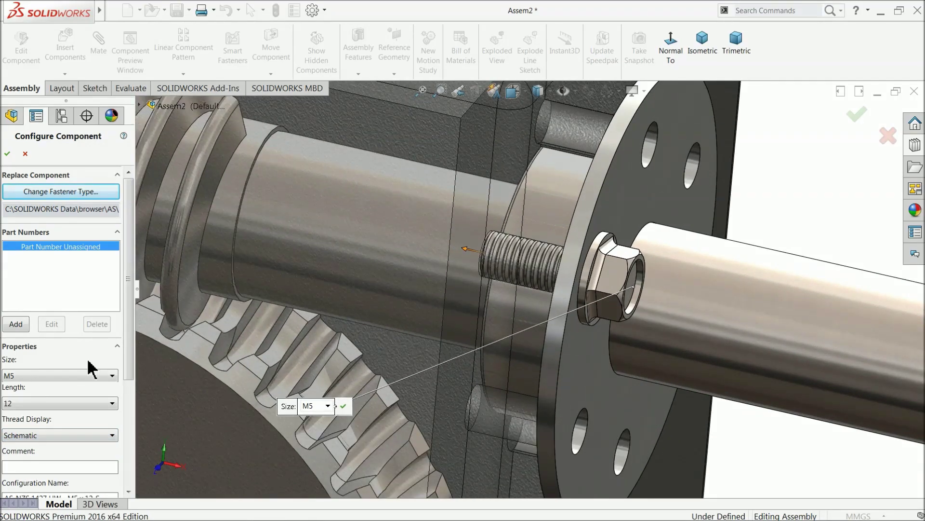
mouse_move(132, 357)
mouse_down()
mouse_move(118, 422)
mouse_move(124, 362)
mouse_up()
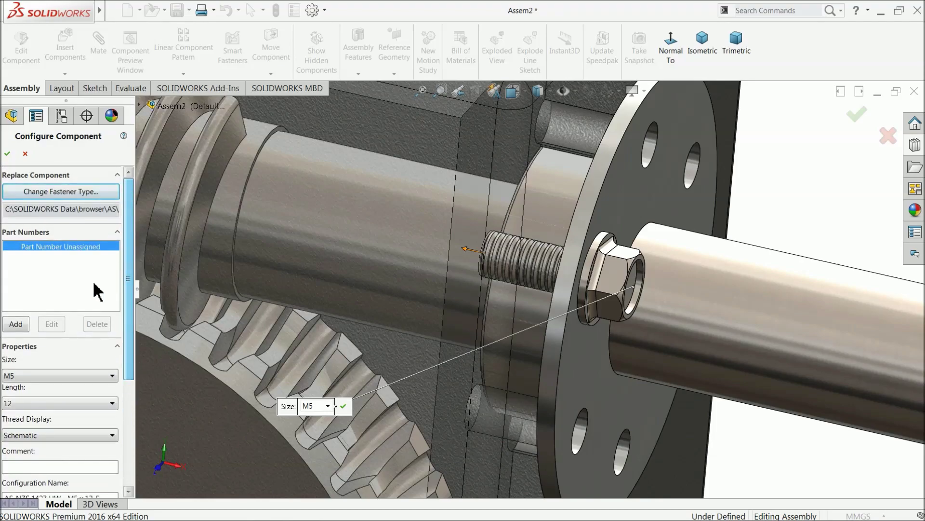
click(90, 192)
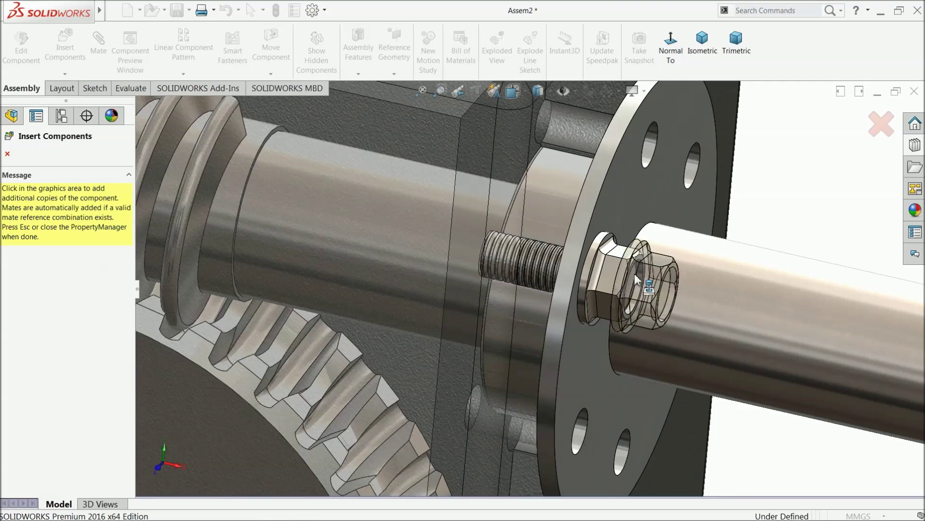
Place M5 screws in the bolt holes of the first worm-shaft flange
scroll(641, 195, up, 2)
click(620, 193)
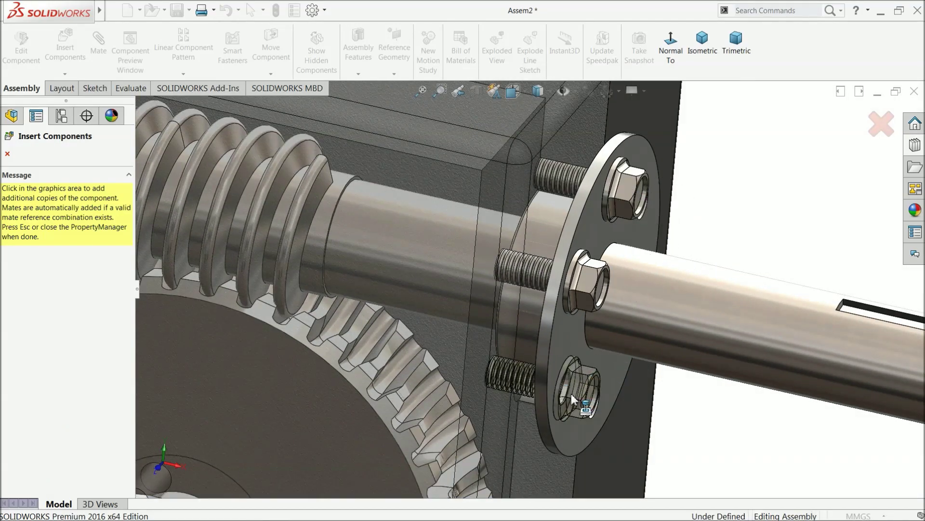
click(608, 383)
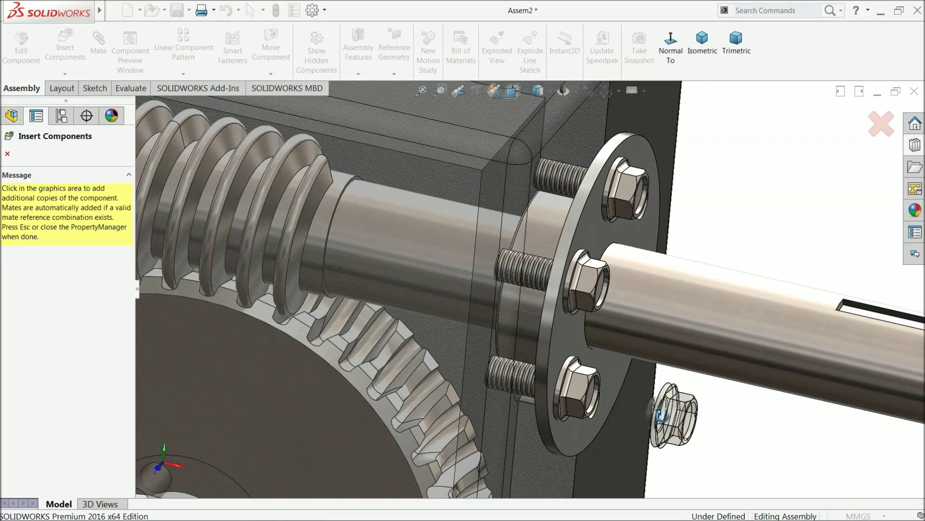
middle_drag(675, 395, 661, 403)
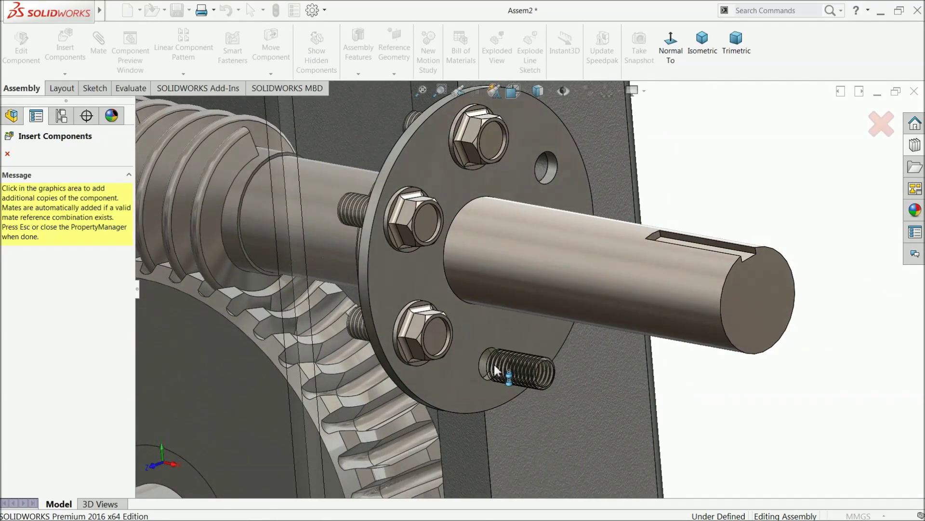
click(502, 372)
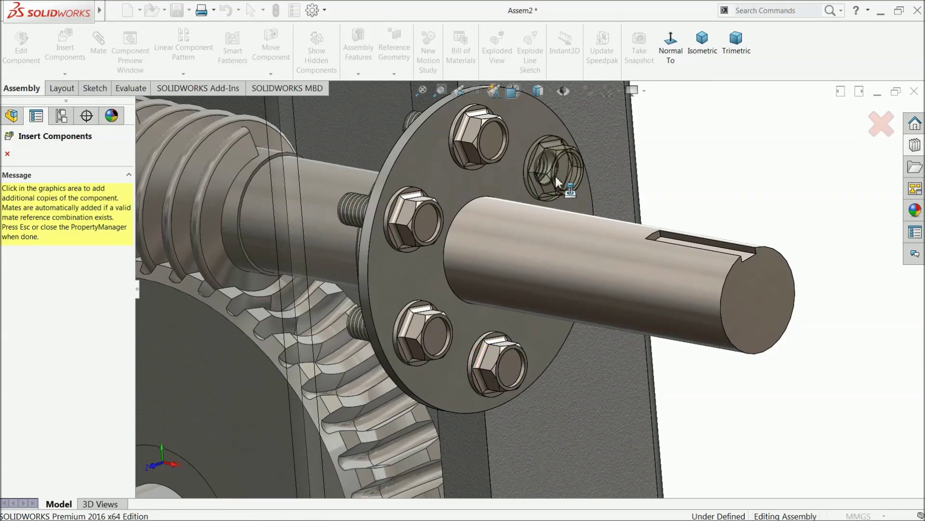
click(554, 176)
middle_drag(603, 285, 553, 289)
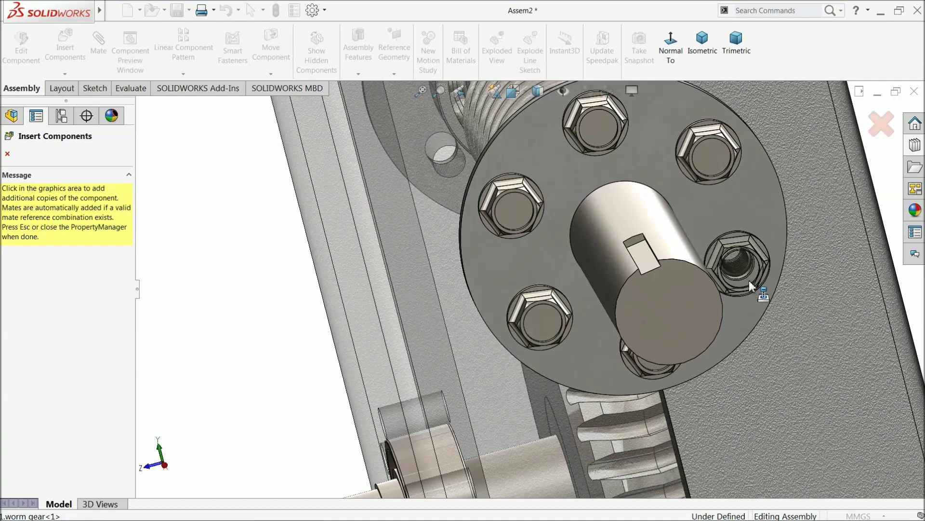
click(750, 282)
Fill the other worm-shaft flange's six bolt holes with M5 screws
scroll(584, 284, up, 5)
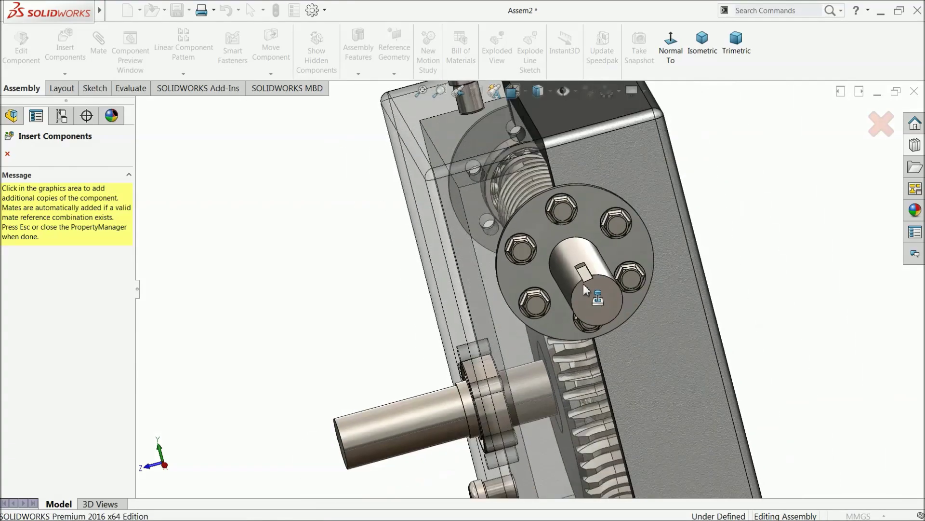
mouse_move(584, 283)
middle_down()
mouse_move(440, 258)
mouse_move(615, 264)
mouse_move(594, 288)
middle_up()
scroll(594, 288, down, 5)
scroll(584, 293, down, 2)
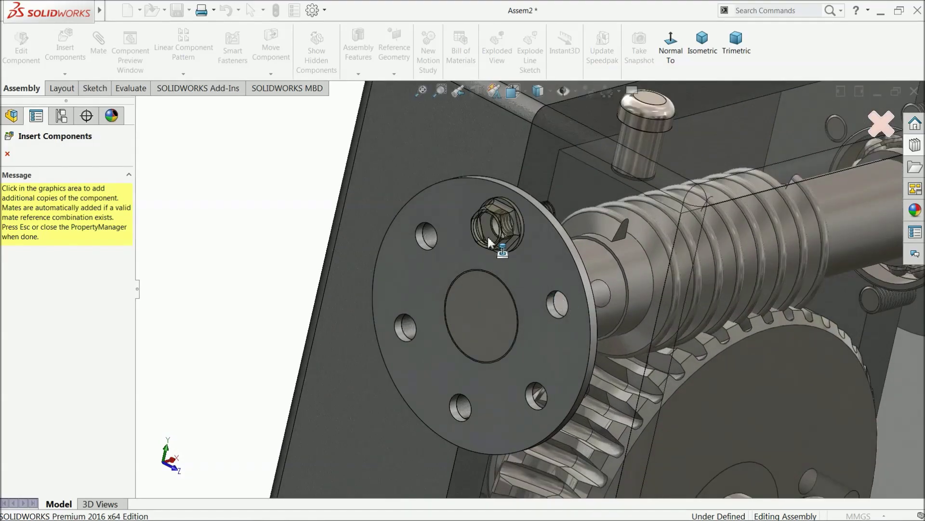
click(493, 232)
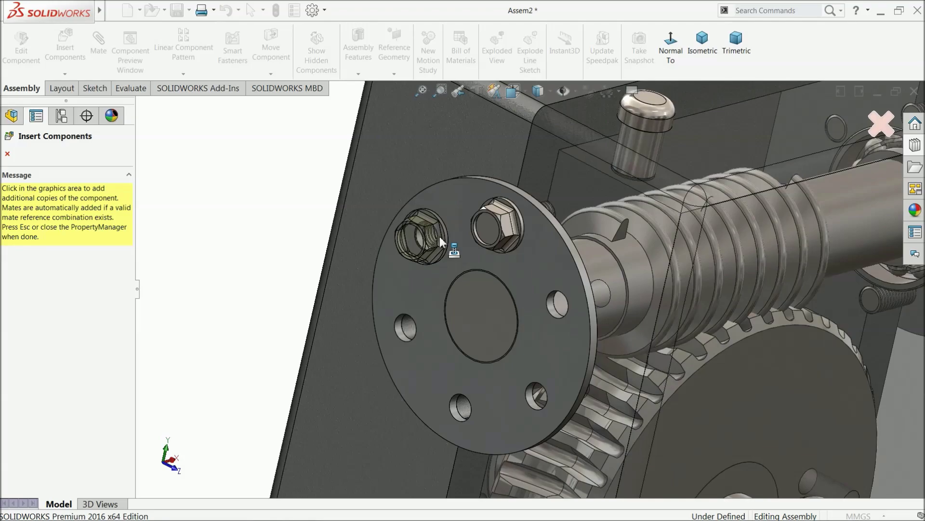
click(439, 237)
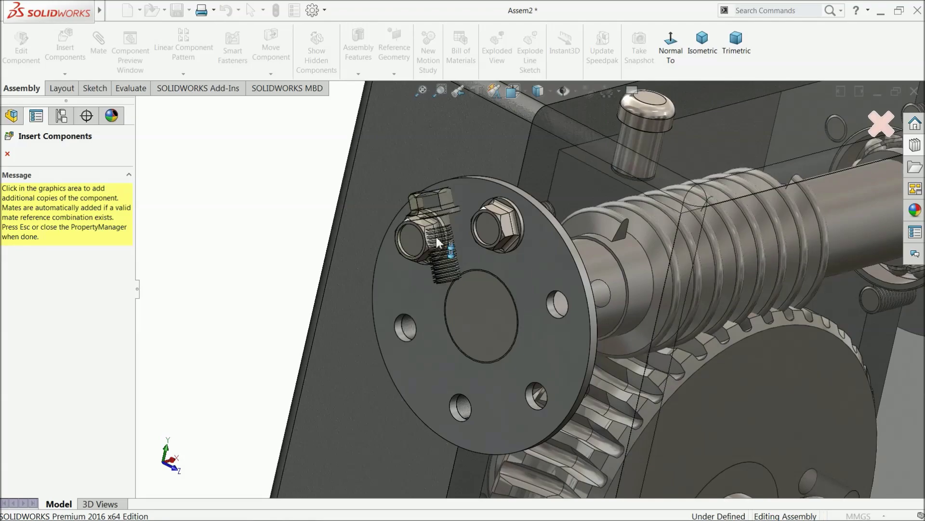
click(413, 323)
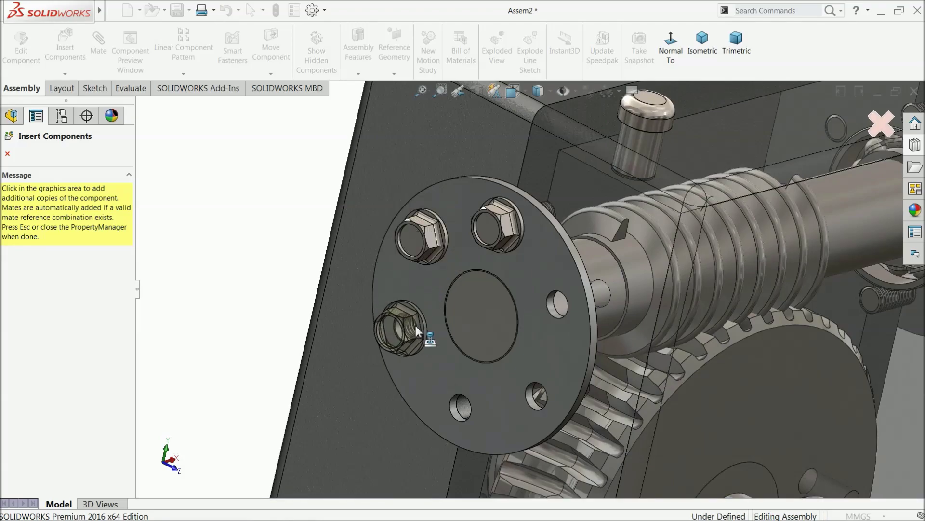
click(472, 401)
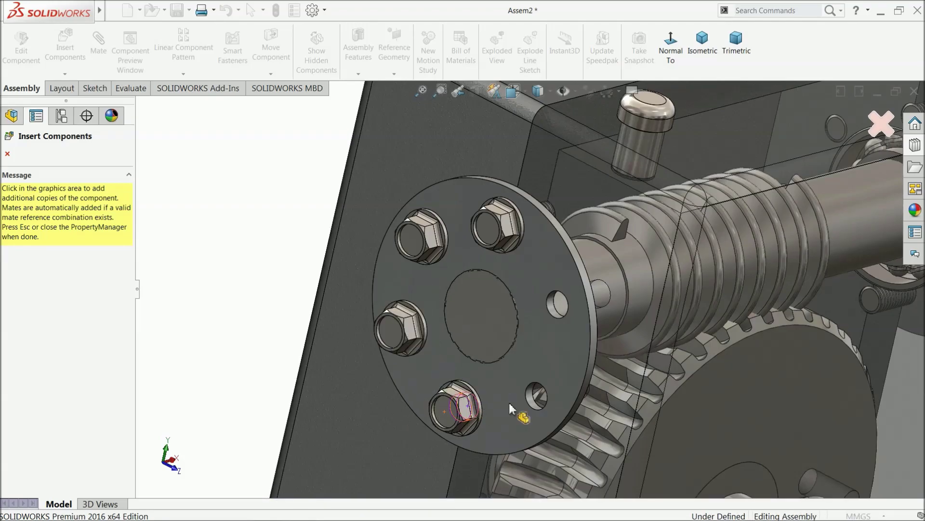
click(547, 394)
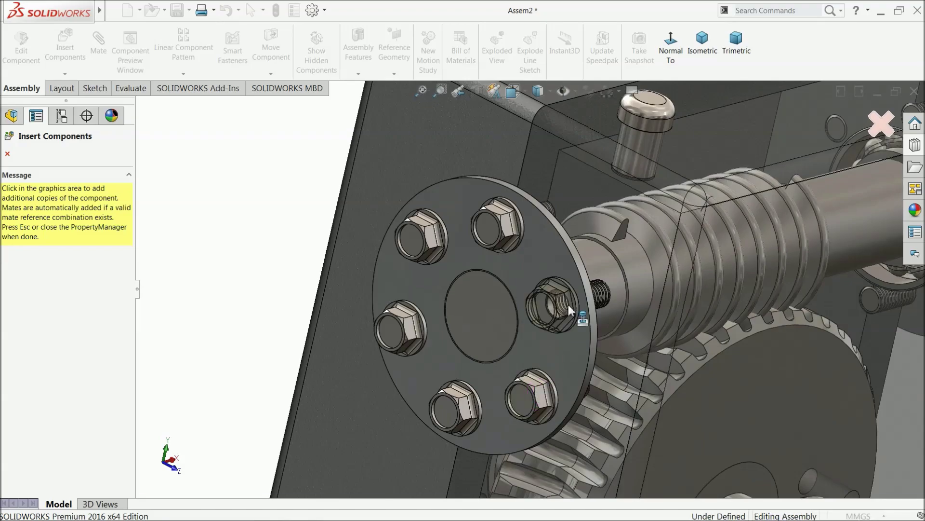
click(571, 304)
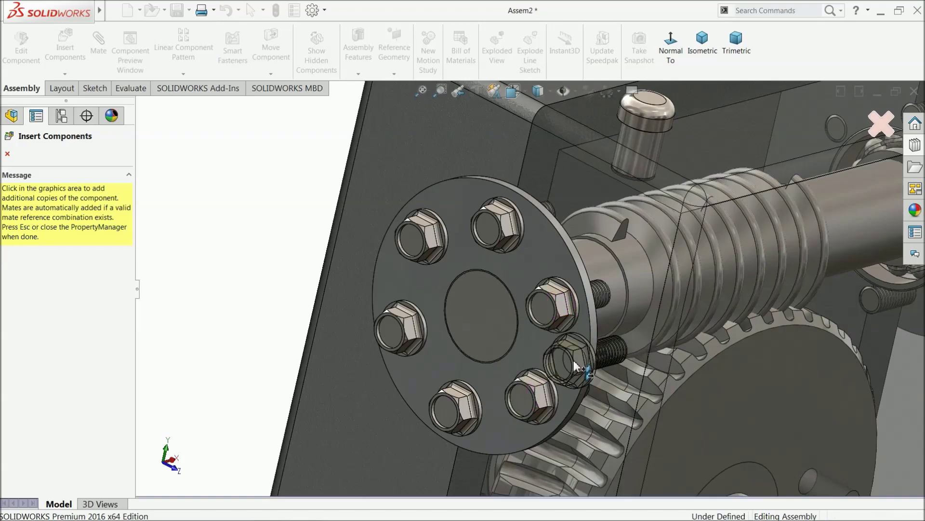
Place two M5 screws at the output-shaft bearing flange
scroll(573, 361, up, 3)
scroll(573, 365, up, 2)
scroll(630, 351, down, 5)
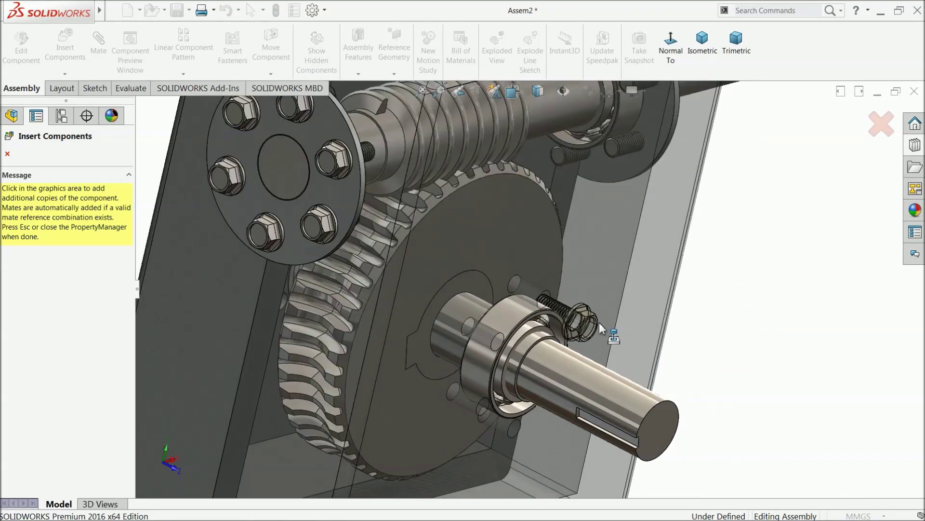
click(587, 311)
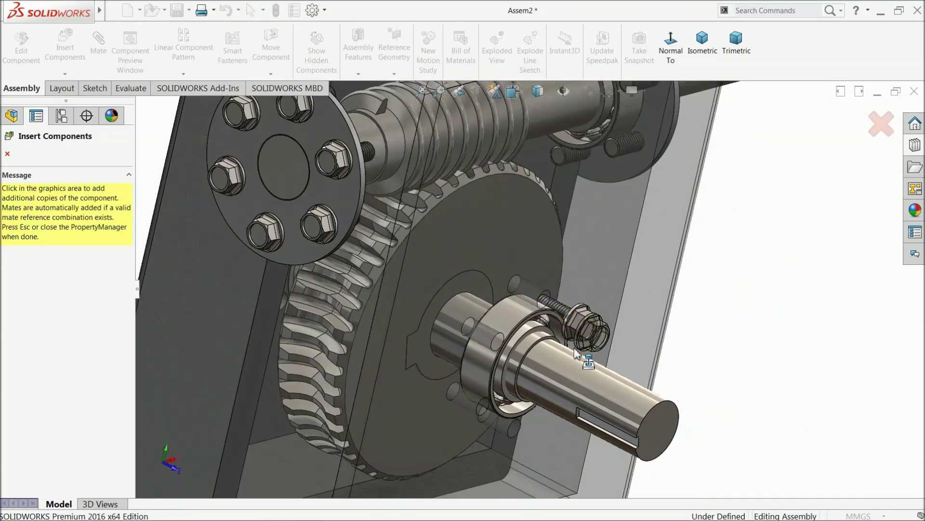
click(527, 431)
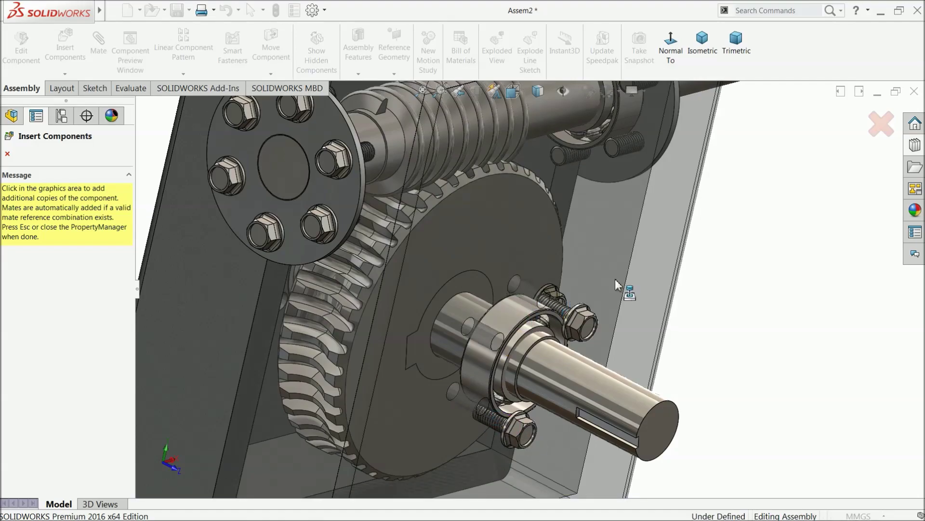
Snap the view to a straight front view of the worm wheel and bearing
middle_drag(477, 338, 466, 320)
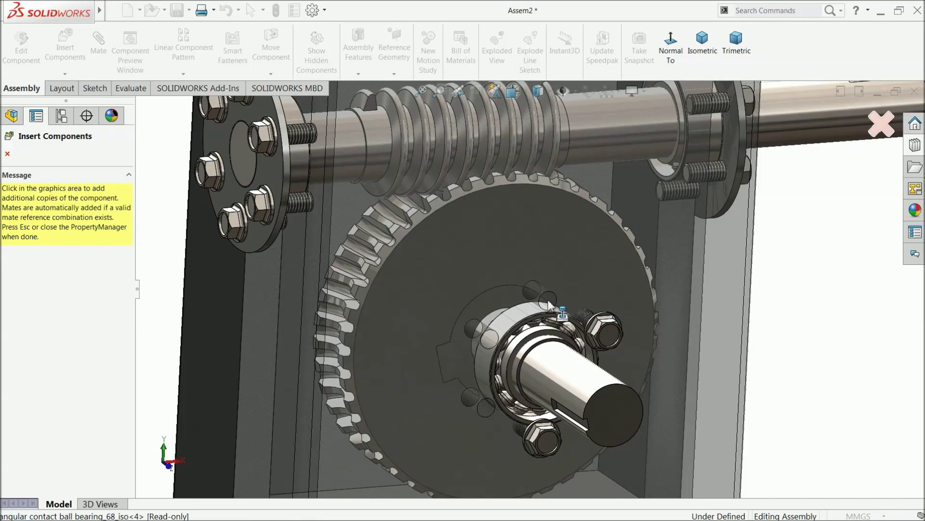
key(ctrl+1)
middle_drag(528, 268, 473, 158)
key(ctrl+1)
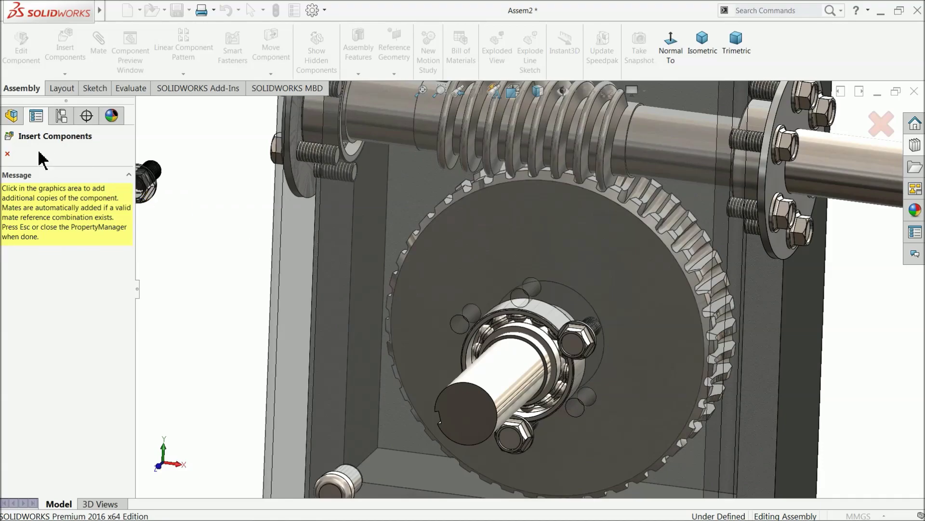
Stop inserting components and make the housing opaque
click(7, 153)
key(f)
middle_drag(308, 289, 285, 281)
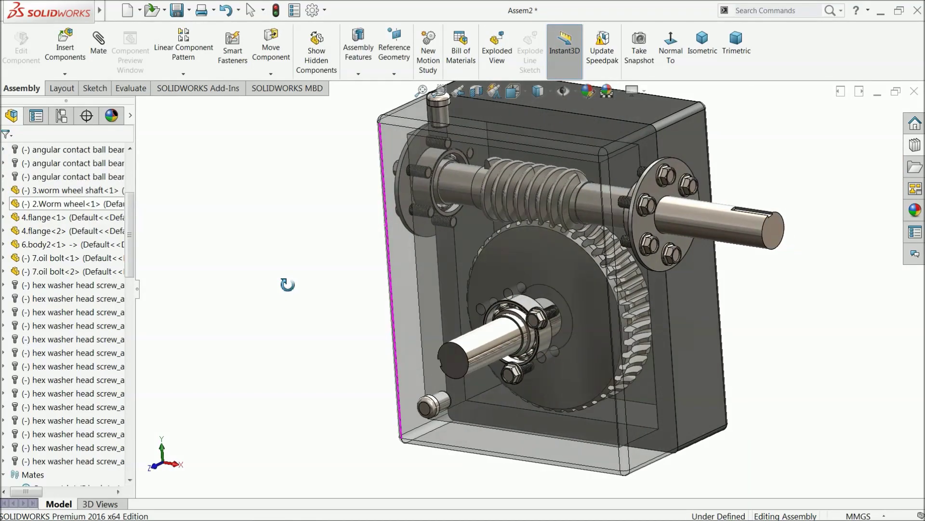
click(415, 264)
click(489, 200)
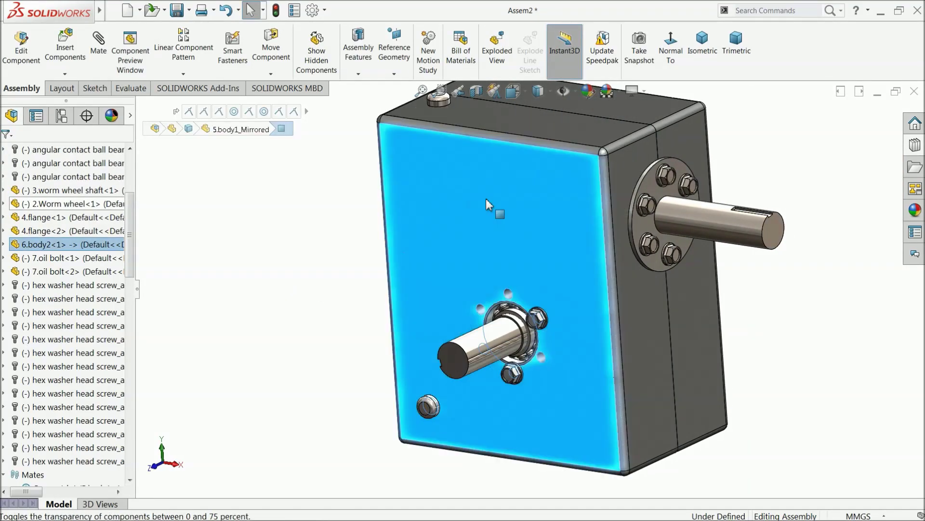
middle_drag(477, 287, 483, 292)
click(331, 304)
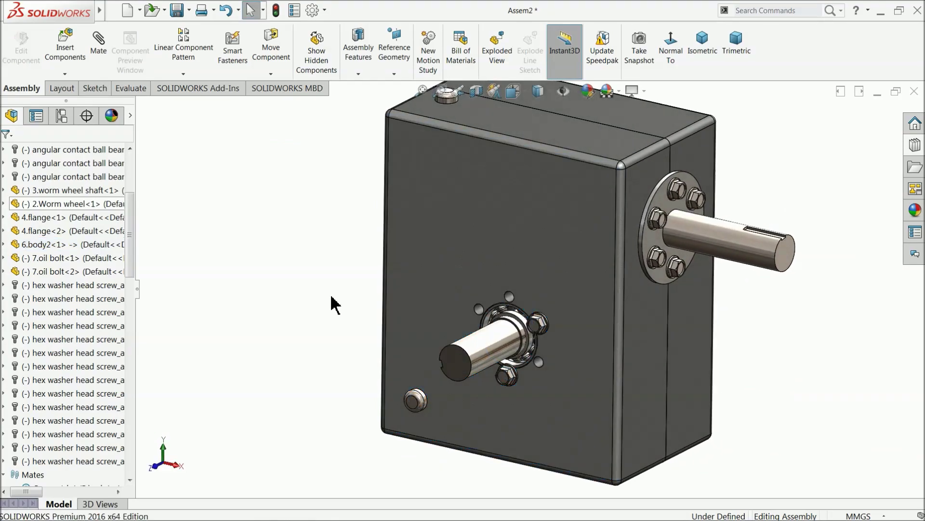
Drag a Toolbox hex washer head screw onto the output shaft, sized M5 × 12
click(915, 146)
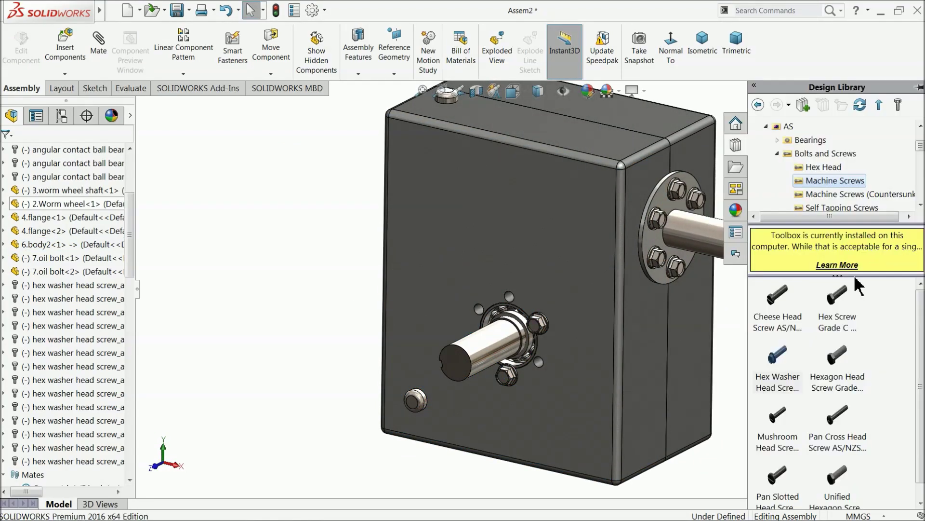
drag(784, 378, 508, 295)
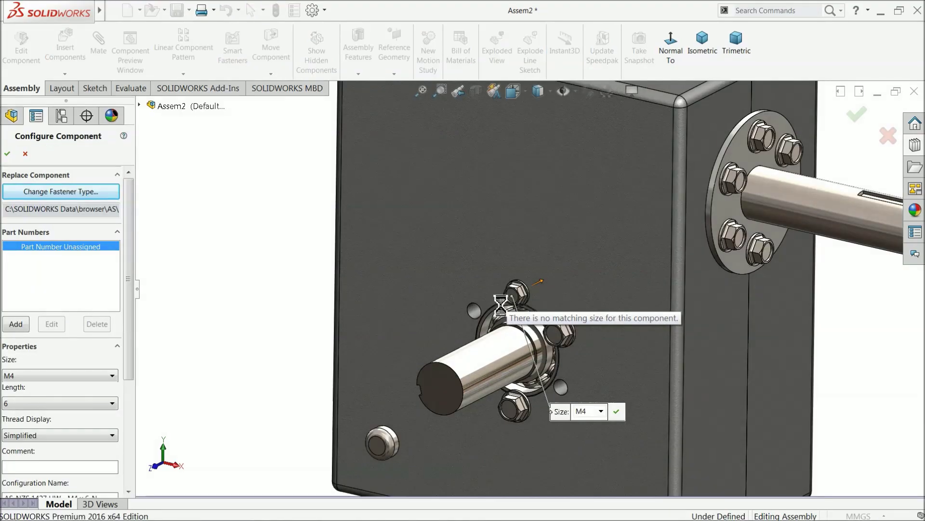
click(24, 406)
click(17, 272)
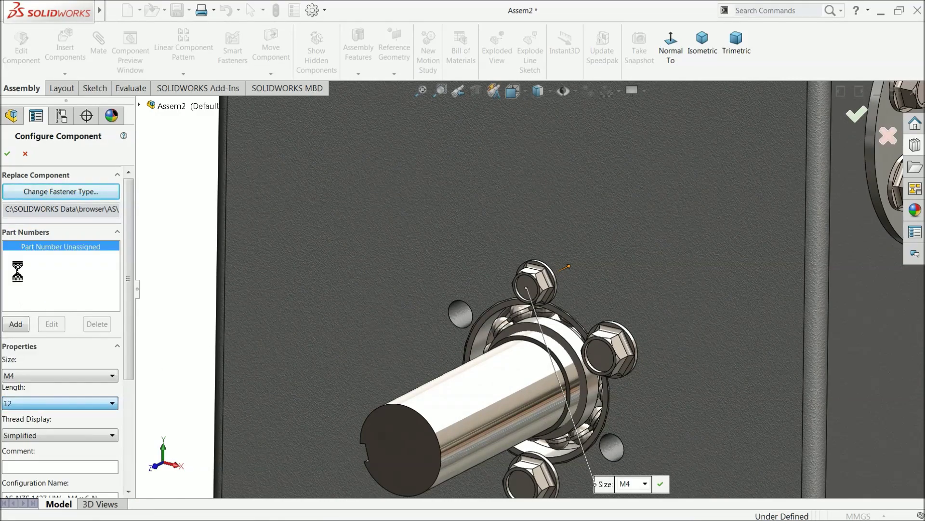
click(30, 377)
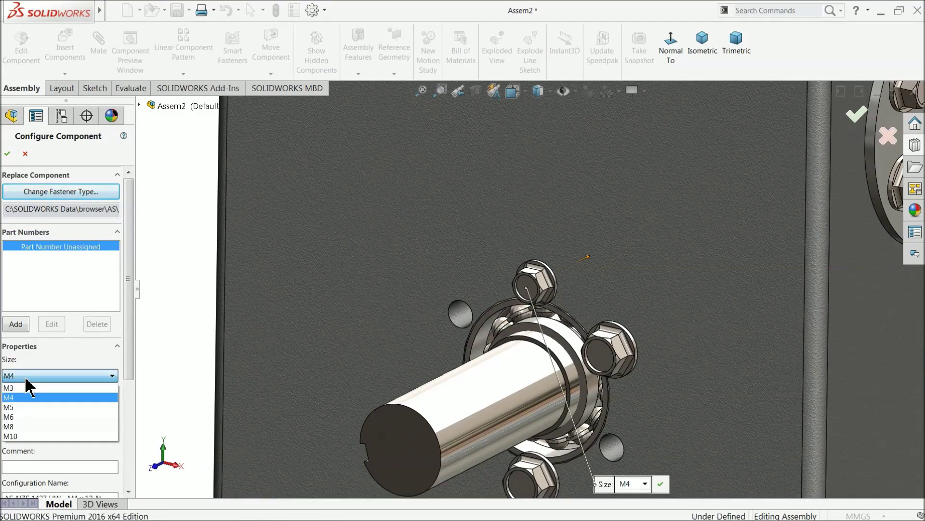
click(17, 408)
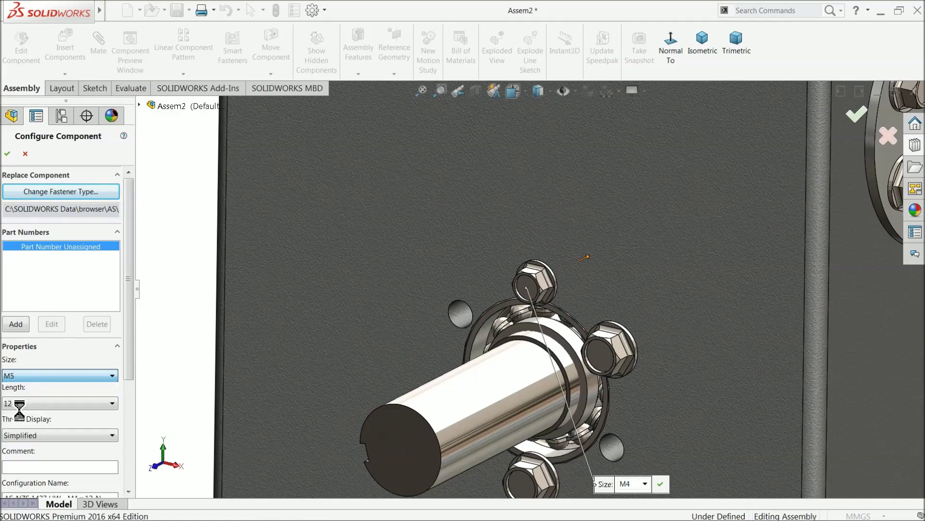
click(7, 153)
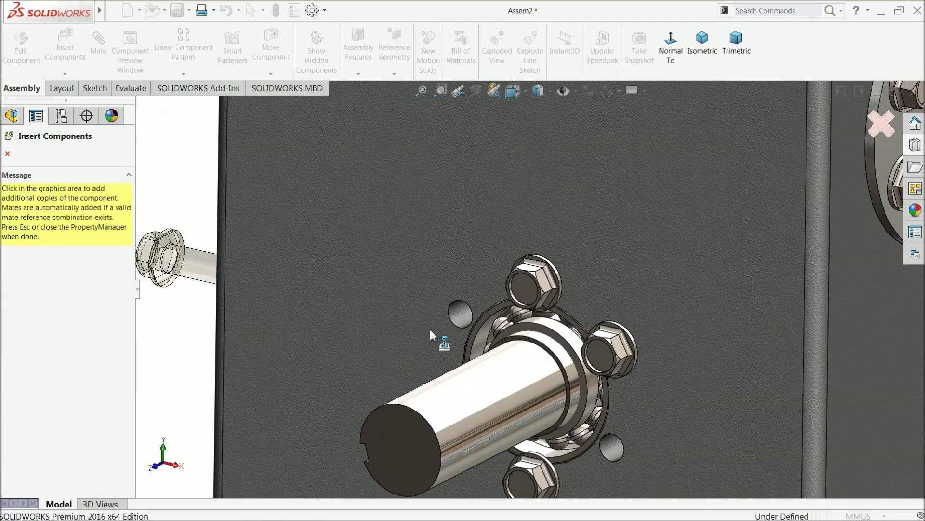
Place hex washer head screws in the three remaining output-shaft bearing holes
click(462, 322)
key(z)
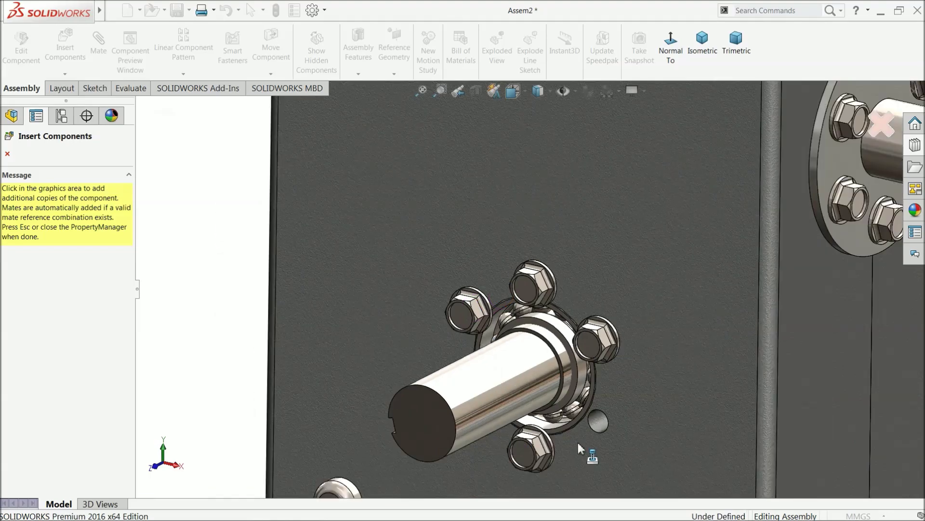
scroll(580, 448, down, 3)
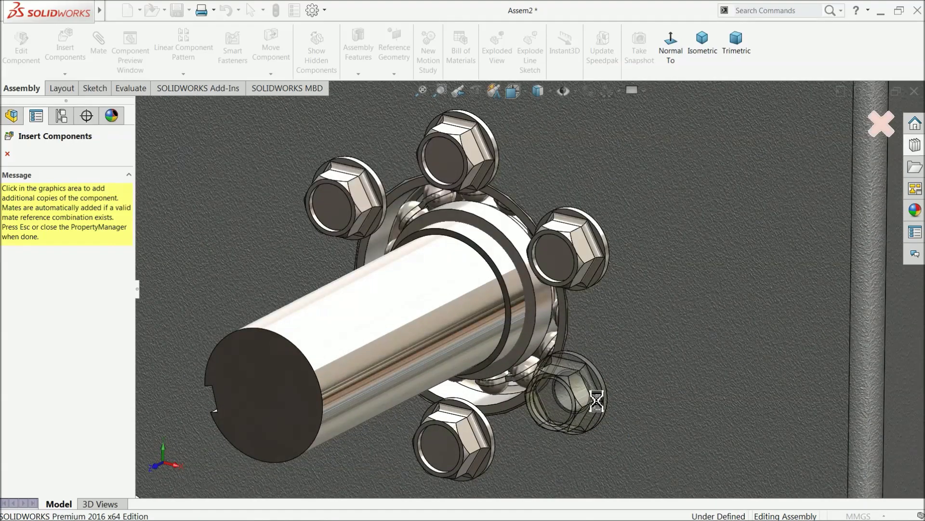
click(597, 401)
scroll(473, 422, up, 3)
scroll(462, 380, down, 2)
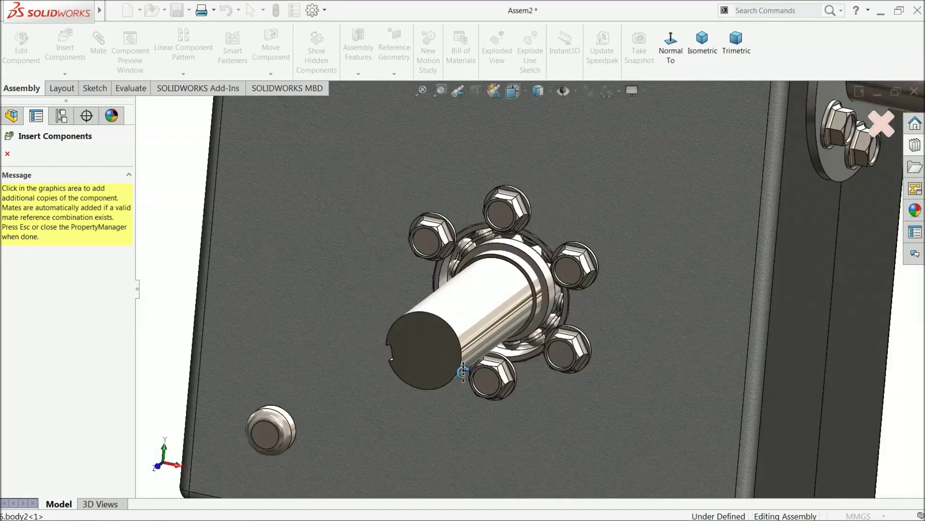
scroll(448, 337, down, 1)
scroll(443, 332, down, 3)
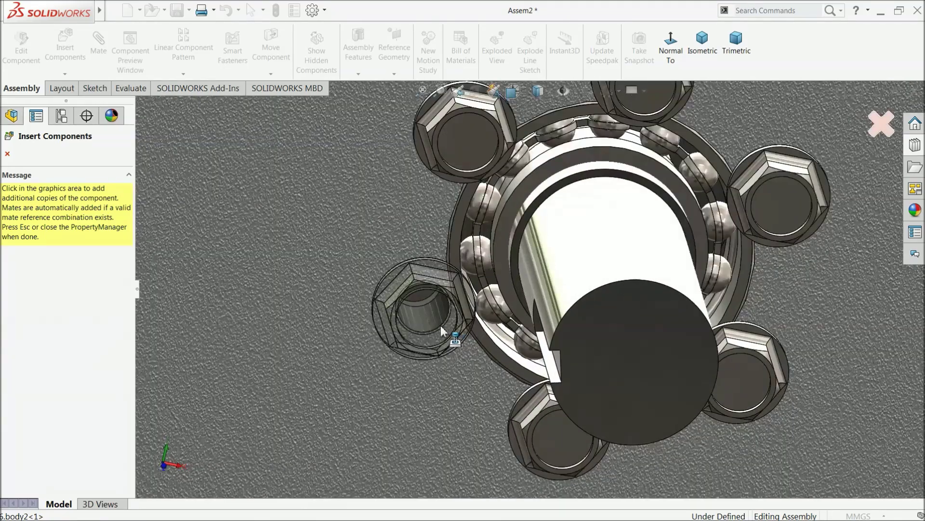
click(442, 333)
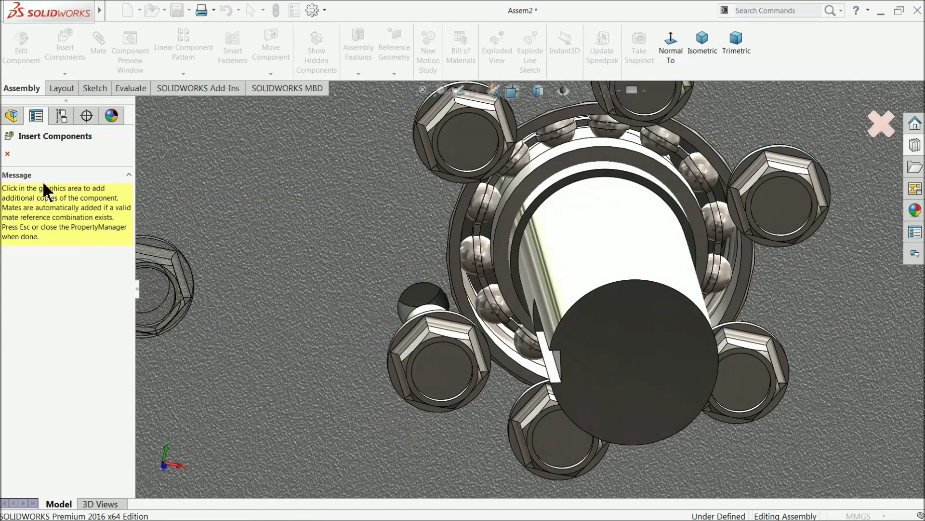
click(8, 153)
Mate a loose screw's washer face coincident to the housing face
scroll(424, 323, up, 4)
middle_drag(423, 323, 457, 387)
scroll(468, 326, down, 2)
click(454, 309)
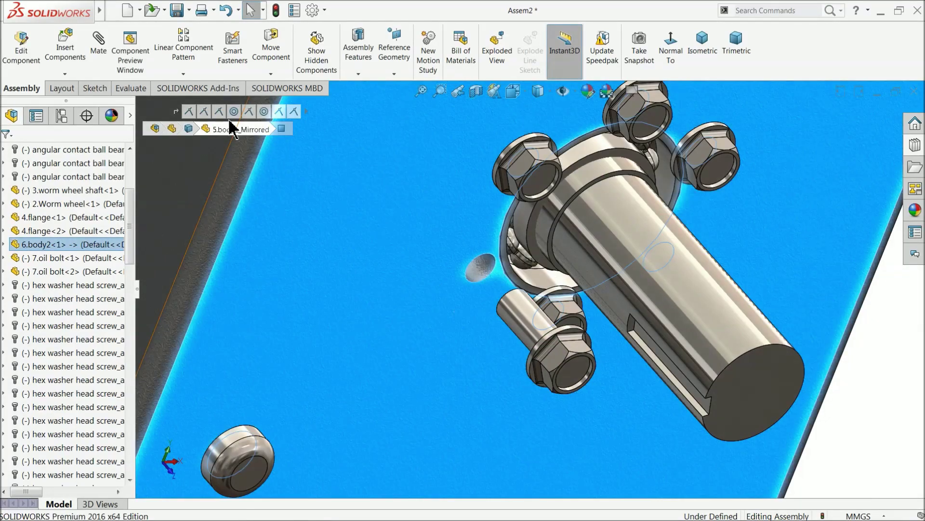
click(98, 49)
scroll(479, 306, down, 5)
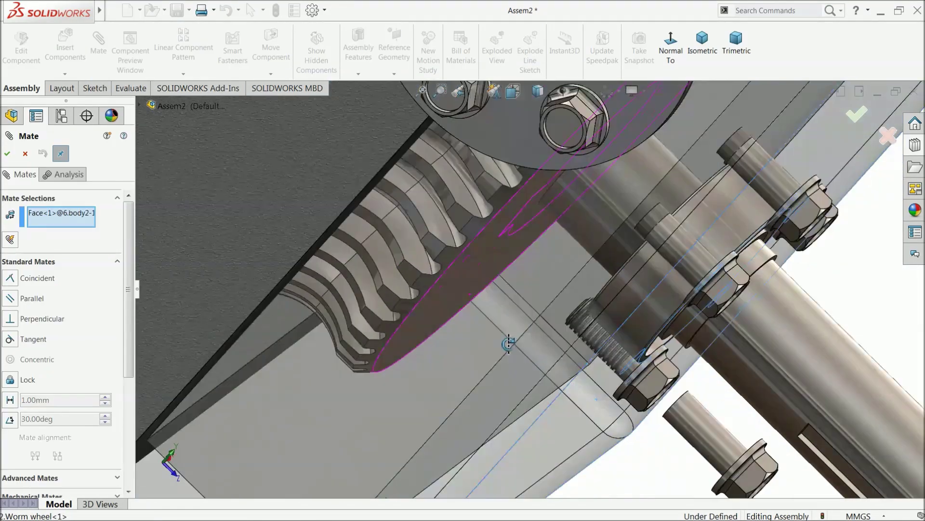
scroll(622, 394, up, 2)
middle_drag(622, 395, 721, 365)
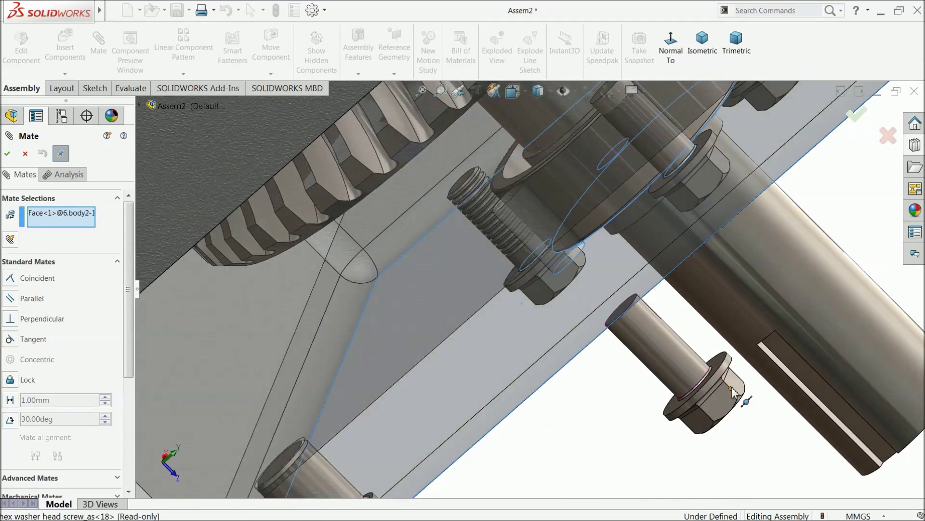
click(720, 365)
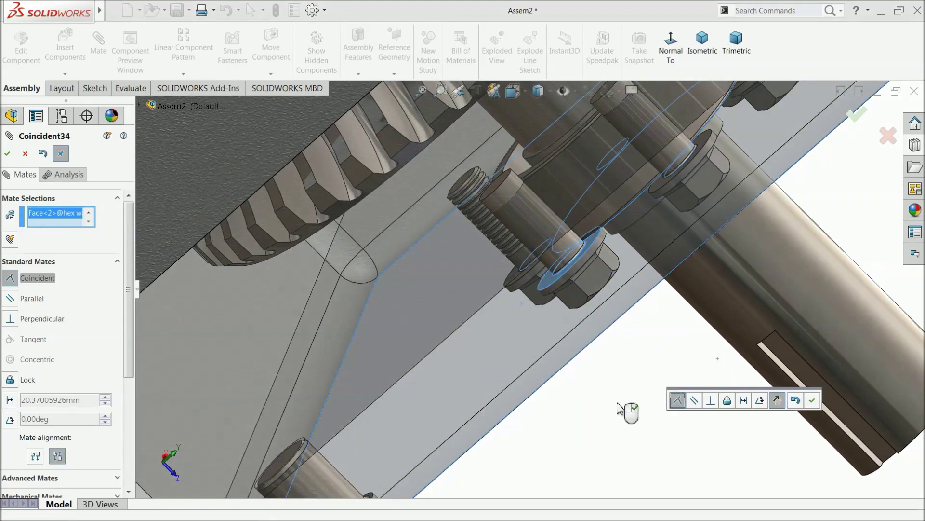
middle_drag(625, 410, 555, 340)
click(813, 400)
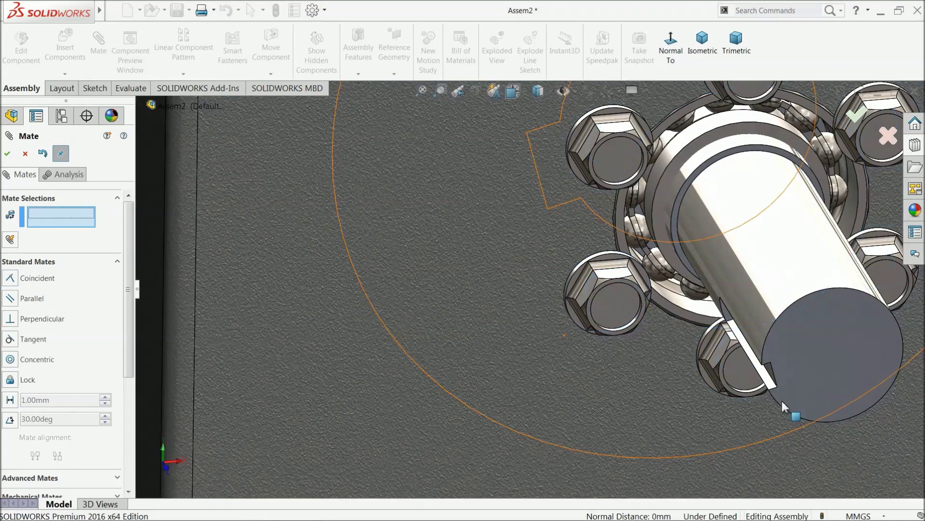
Close the Mate tool and orbit the gearbox to view its side flange
click(25, 154)
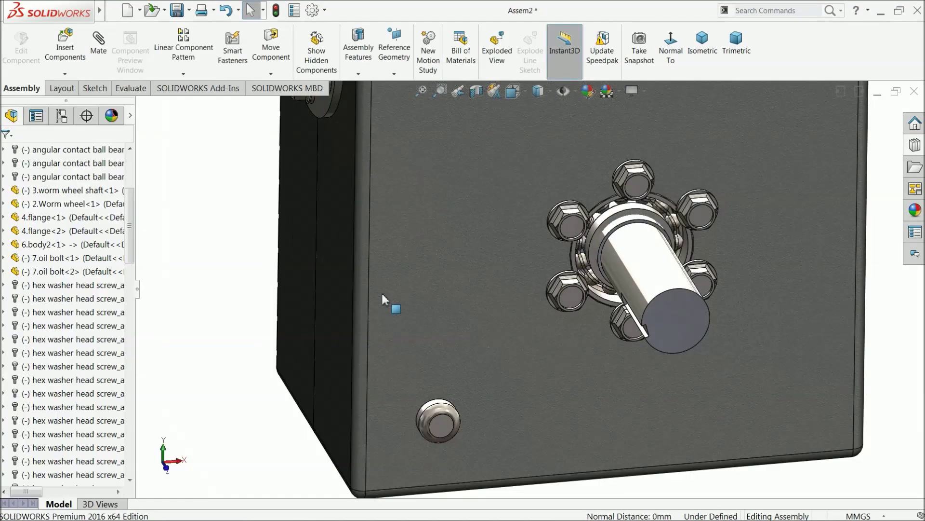
mouse_move(552, 290)
middle_down()
mouse_move(489, 270)
mouse_move(554, 287)
mouse_move(549, 273)
mouse_move(554, 289)
middle_up()
scroll(530, 313, up, 5)
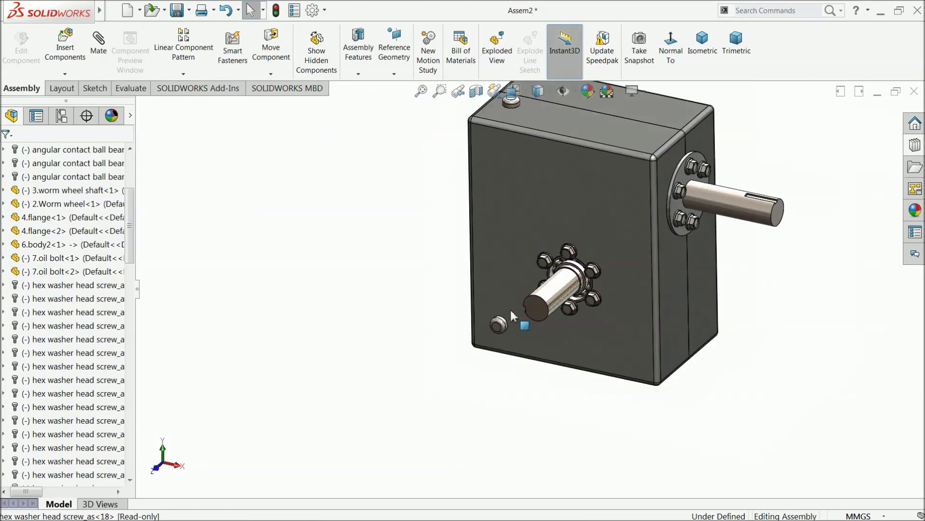
middle_drag(528, 332, 510, 304)
scroll(554, 280, up, 2)
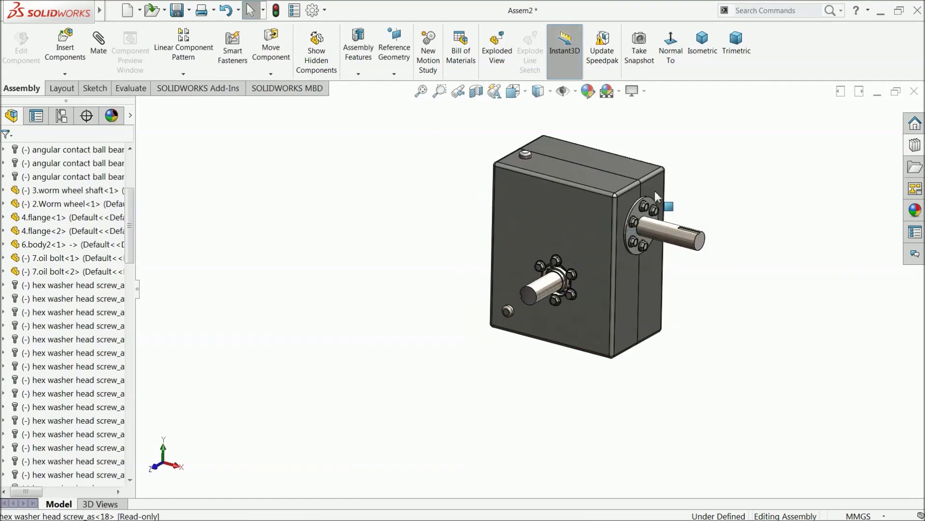
scroll(616, 249, down, 3)
scroll(616, 249, down, 2)
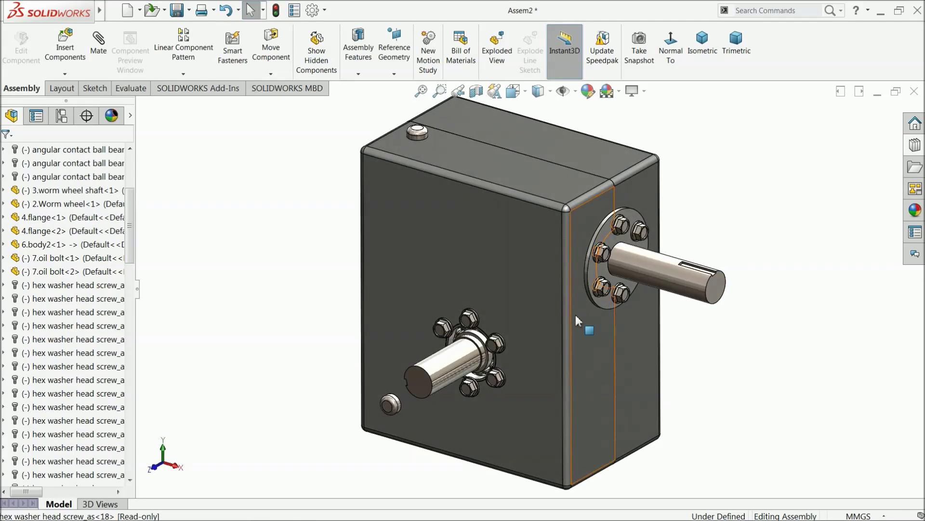
middle_drag(578, 349, 589, 345)
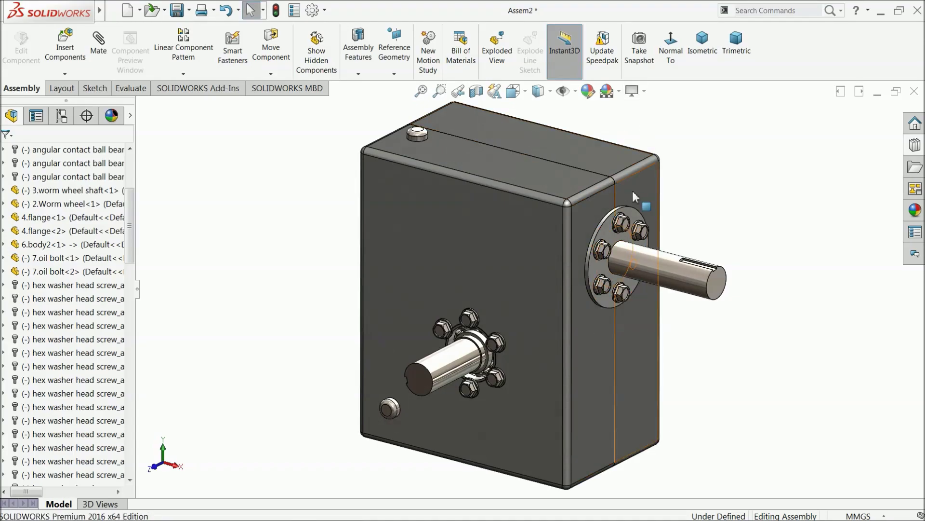
Make the housing transparent again and open Save As for the assembly
click(528, 238)
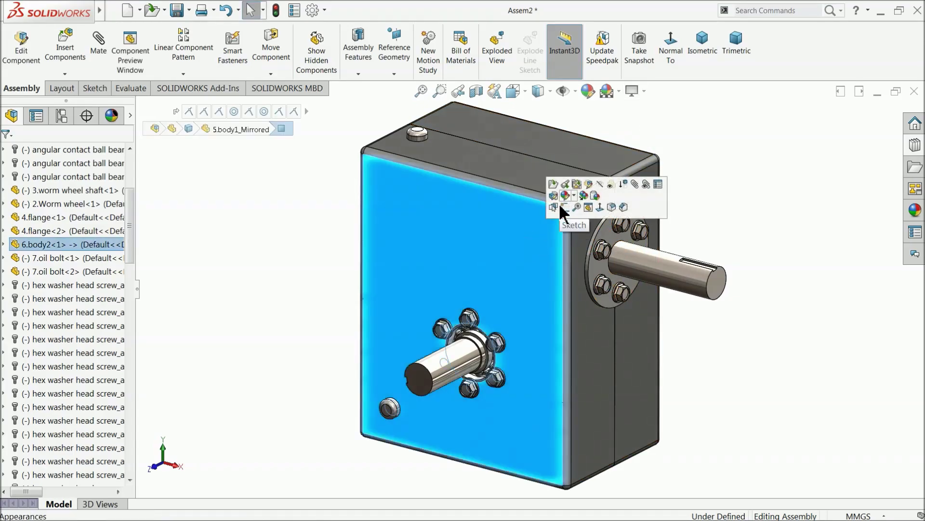
click(612, 185)
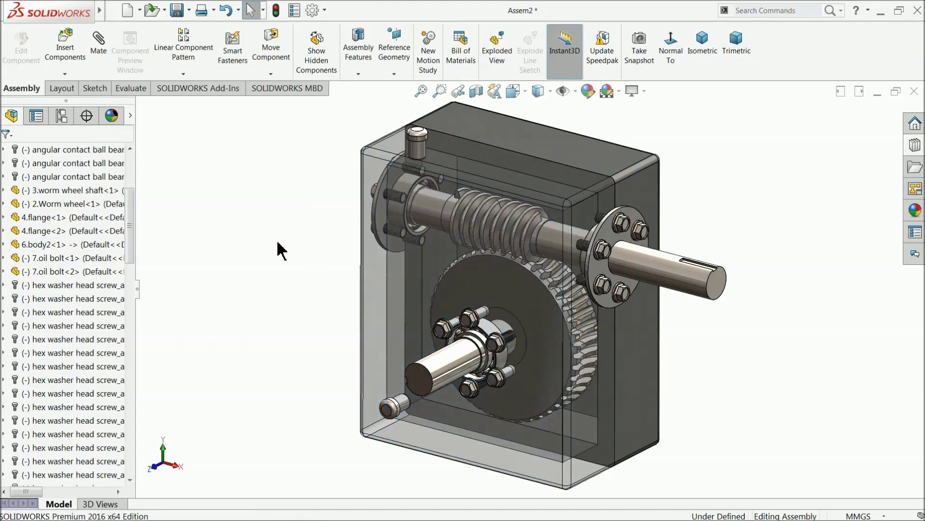
click(177, 9)
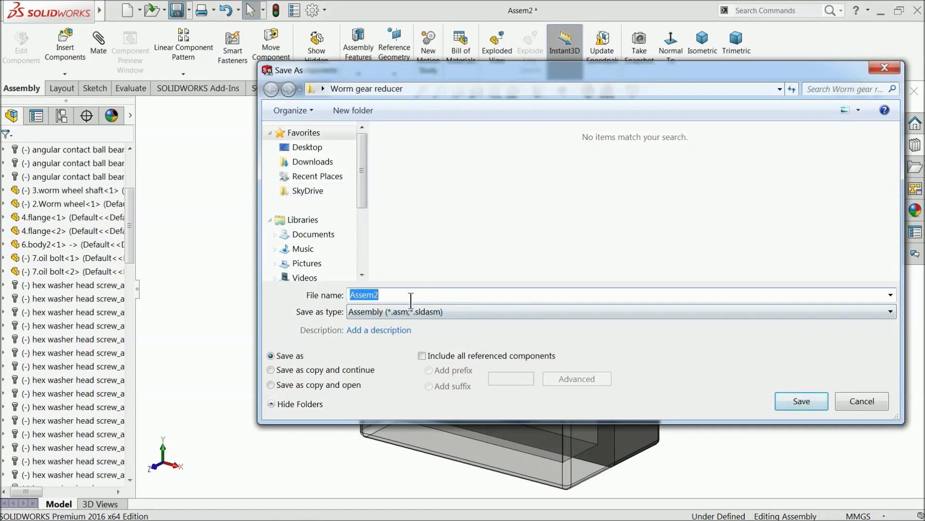
Save the assembly as 'worm gear reducer assembly' in the Worm gear reducer folder
text(worm gear reducer a)
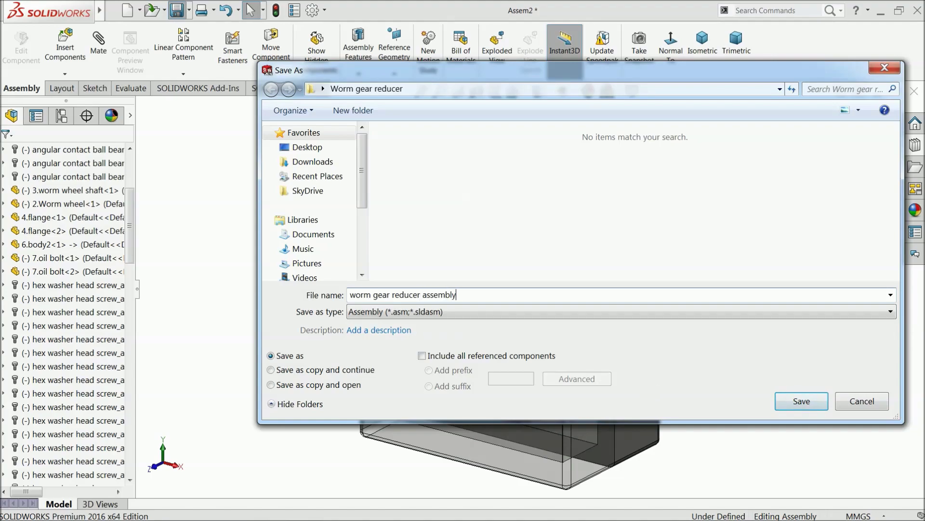
click(795, 402)
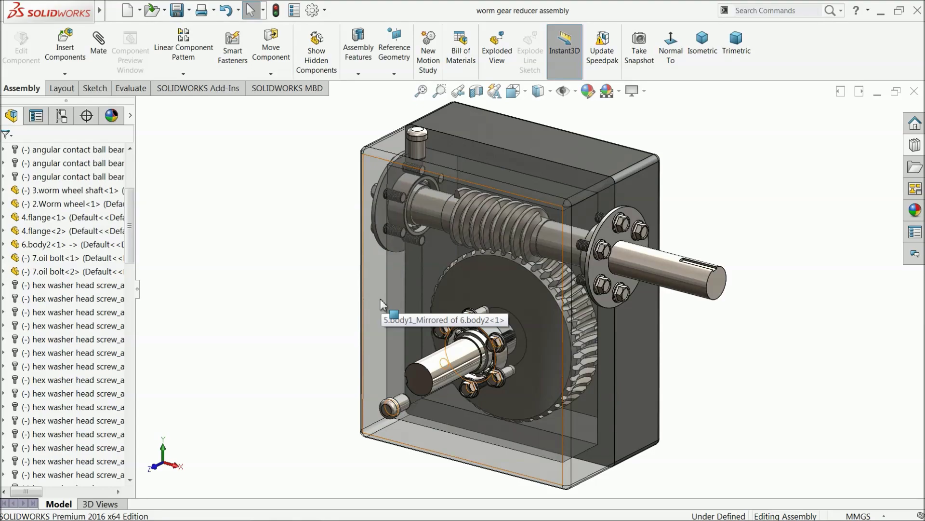
Show MotionManager, make Motion Study 1 a Motion Analysis at 50 fps, and extend it to 12 s
right_click(778, 49)
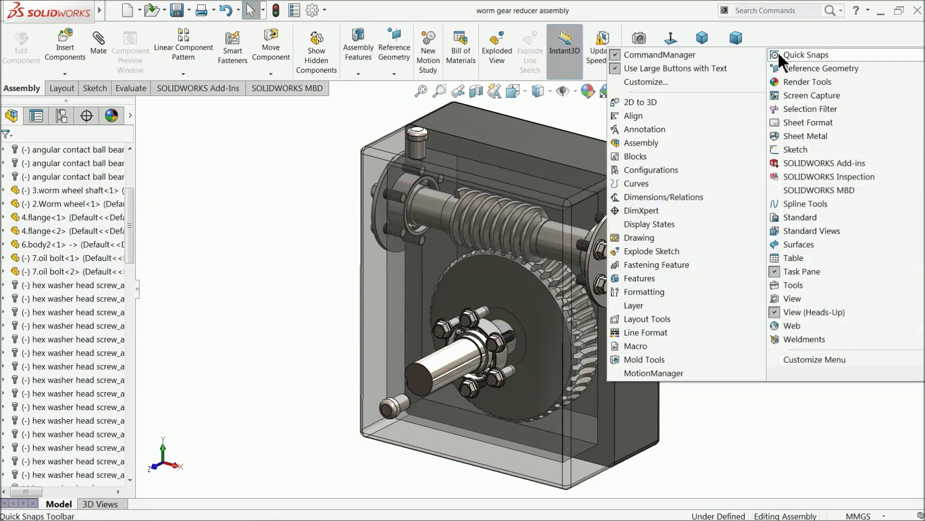
click(669, 372)
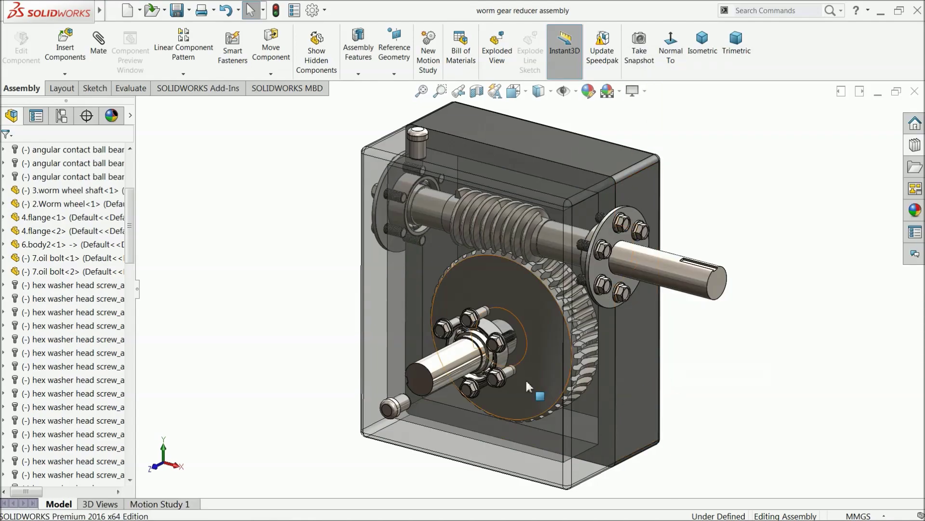
click(154, 505)
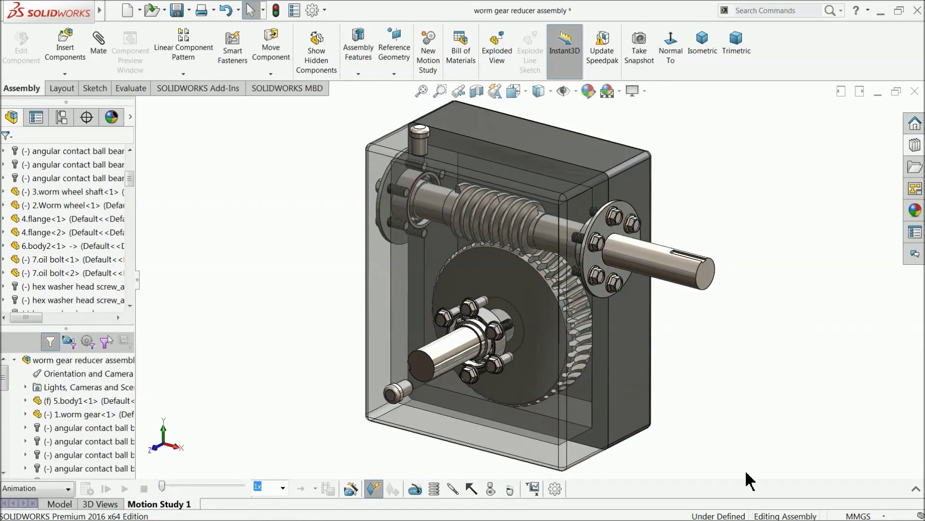
click(916, 489)
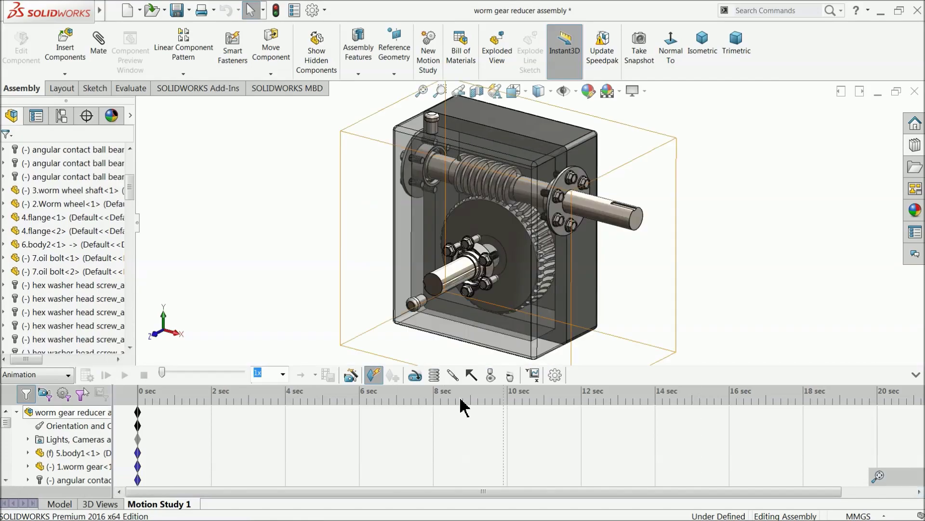
click(29, 376)
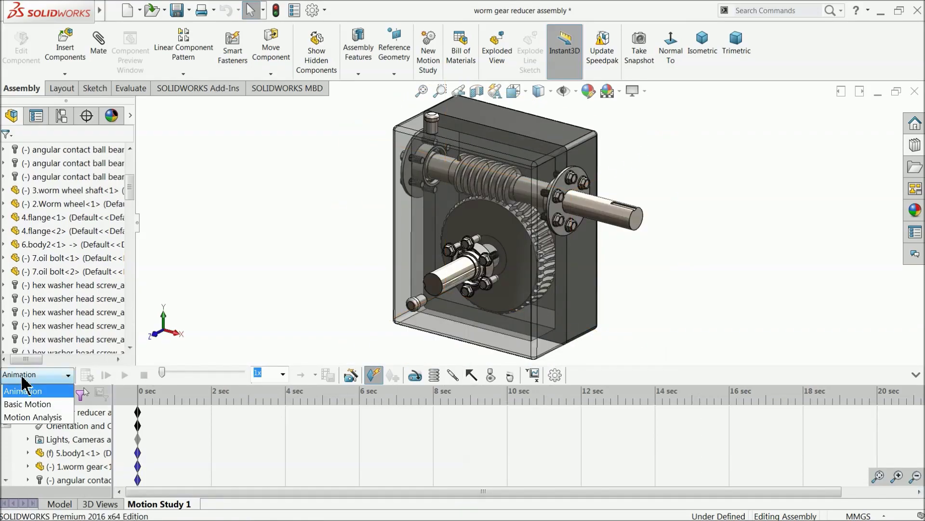
click(23, 419)
click(554, 376)
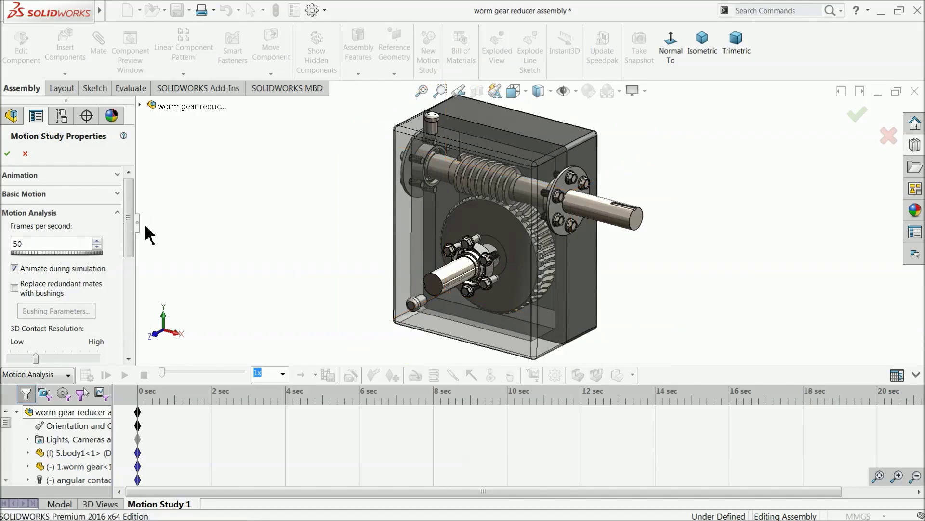
click(7, 154)
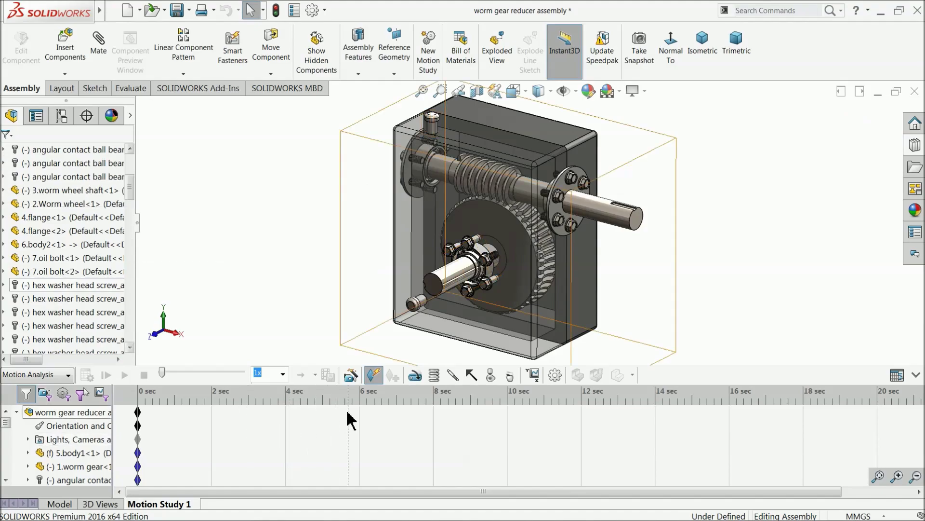
mouse_move(137, 413)
mouse_down()
mouse_move(608, 429)
mouse_move(581, 412)
mouse_up()
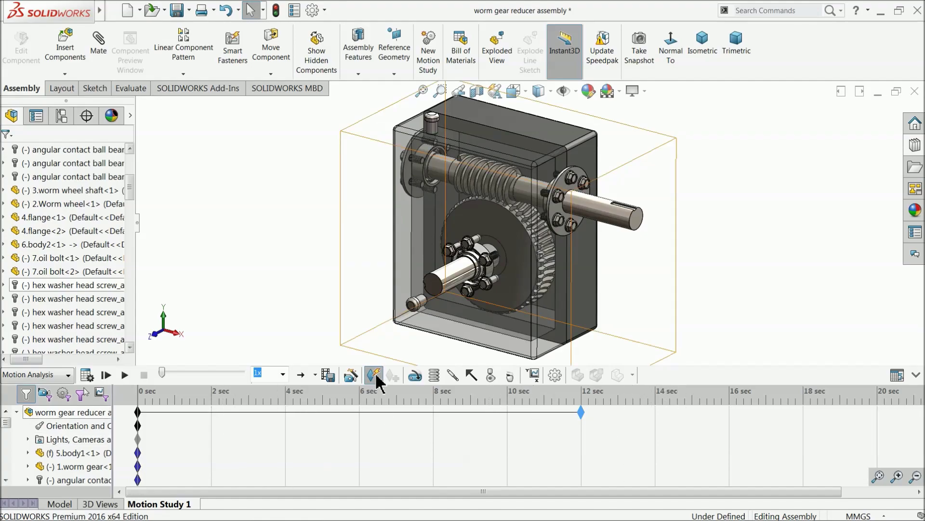
Add a solid body contact between the worm wheel and worm gear shaft, with Material unchecked
click(491, 378)
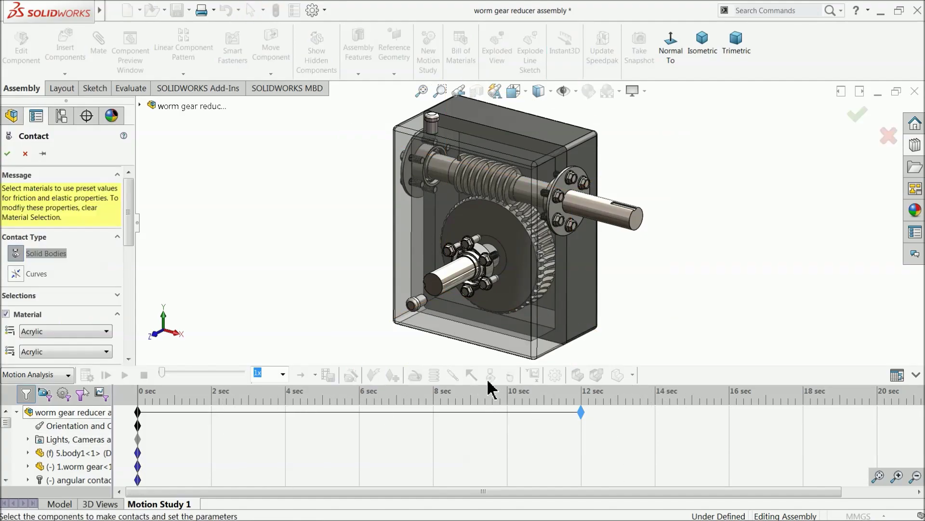
click(525, 270)
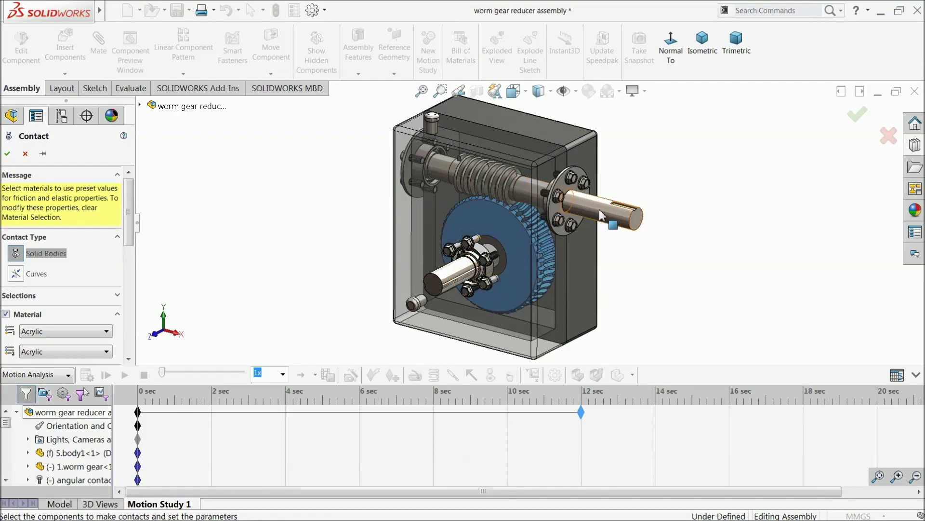
click(537, 210)
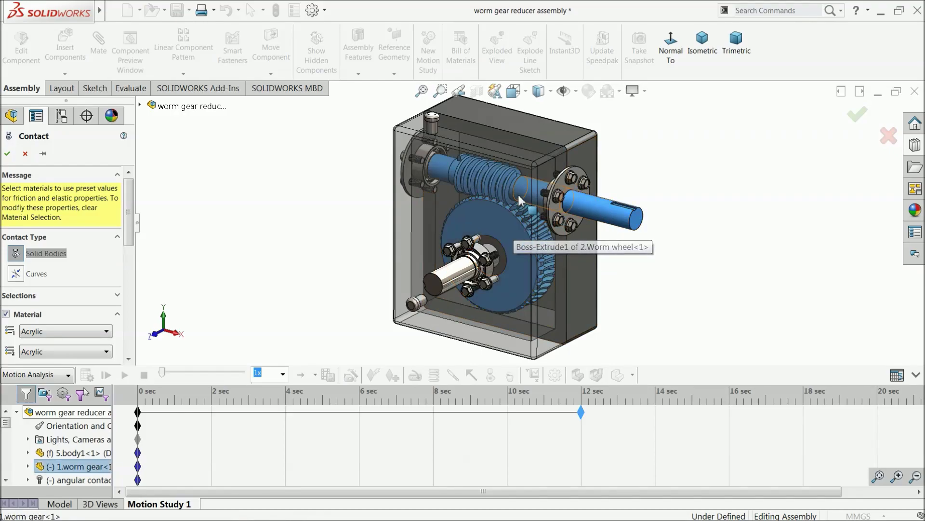
click(6, 314)
click(8, 154)
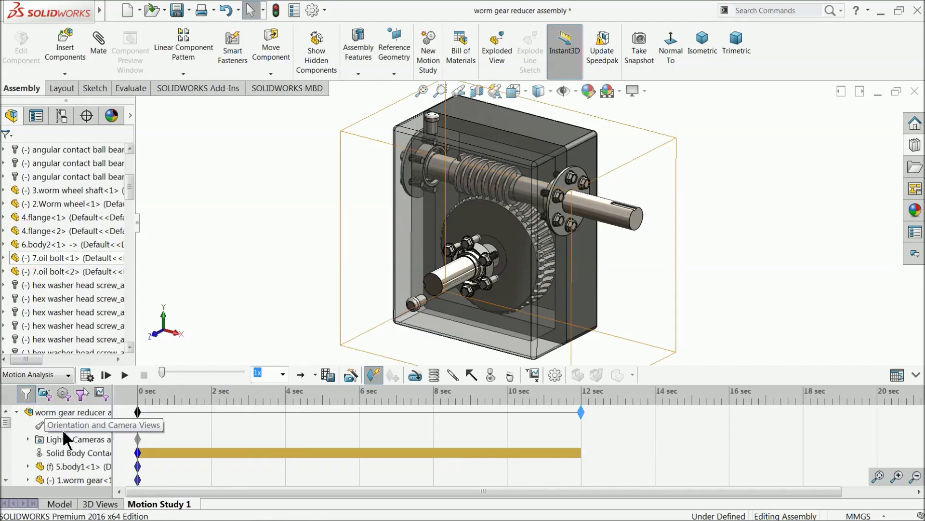
Add a rotary motor on the worm shaft's end face at a constant 300 RPM
click(415, 376)
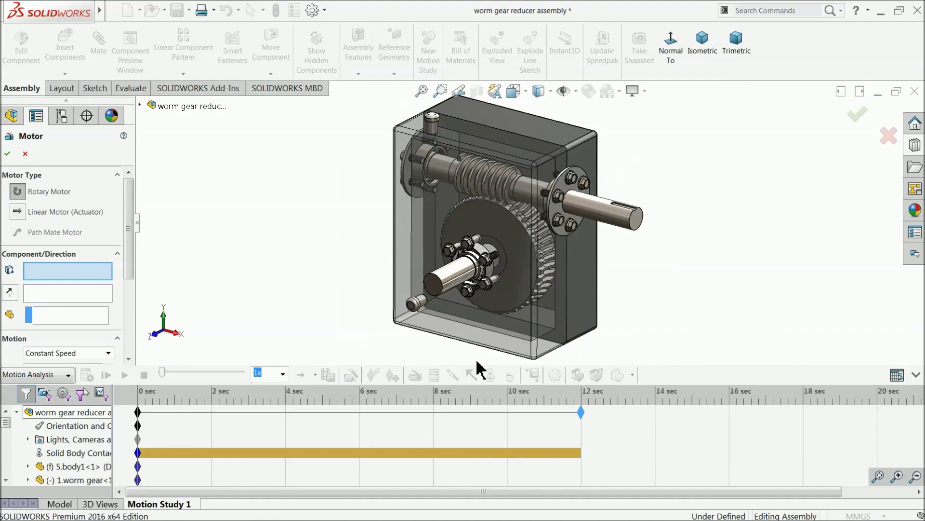
click(614, 223)
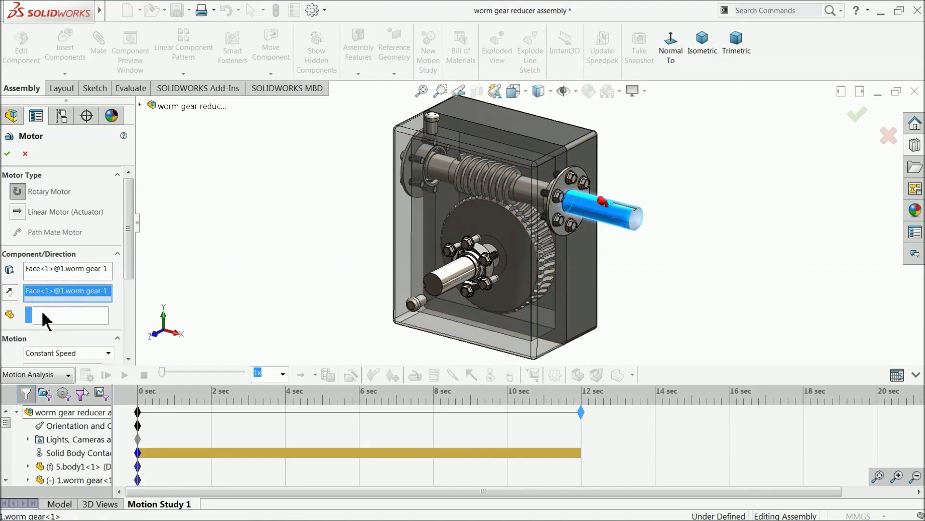
drag(132, 255, 128, 324)
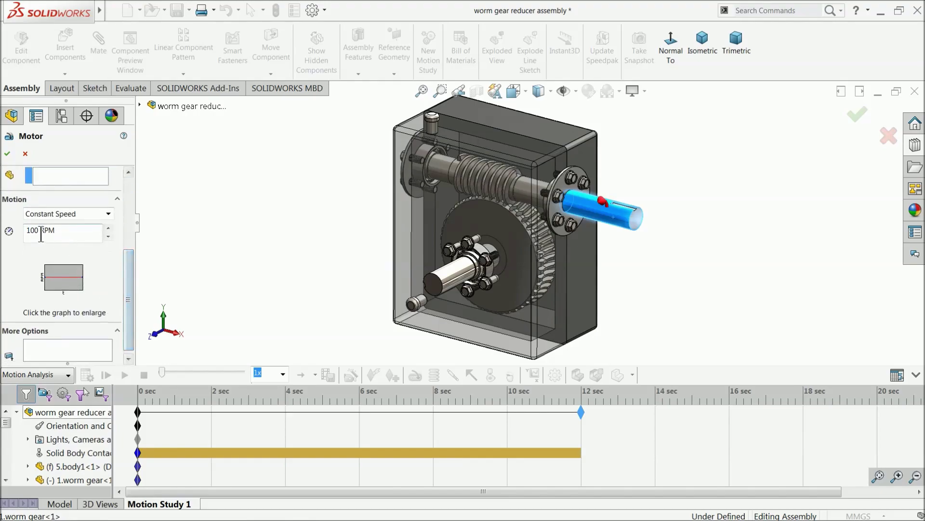
drag(34, 233, 40, 234)
text(30)
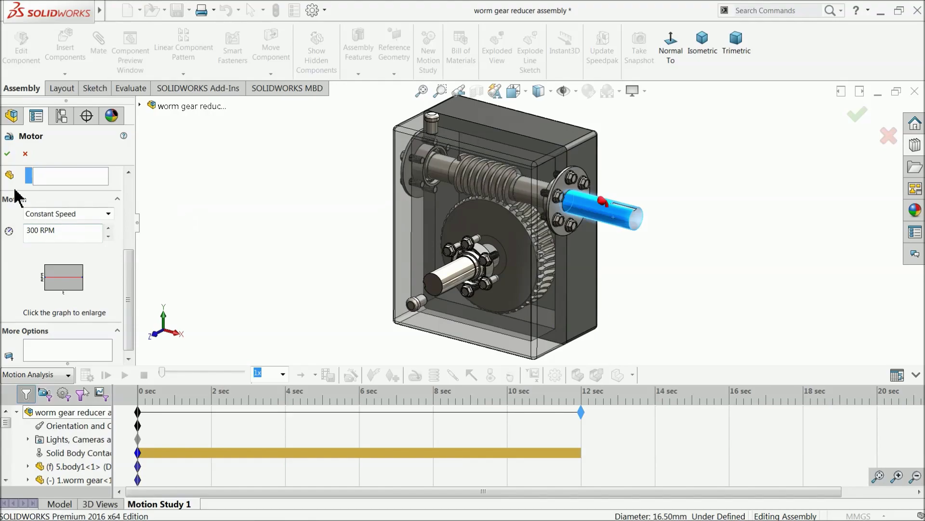
click(7, 153)
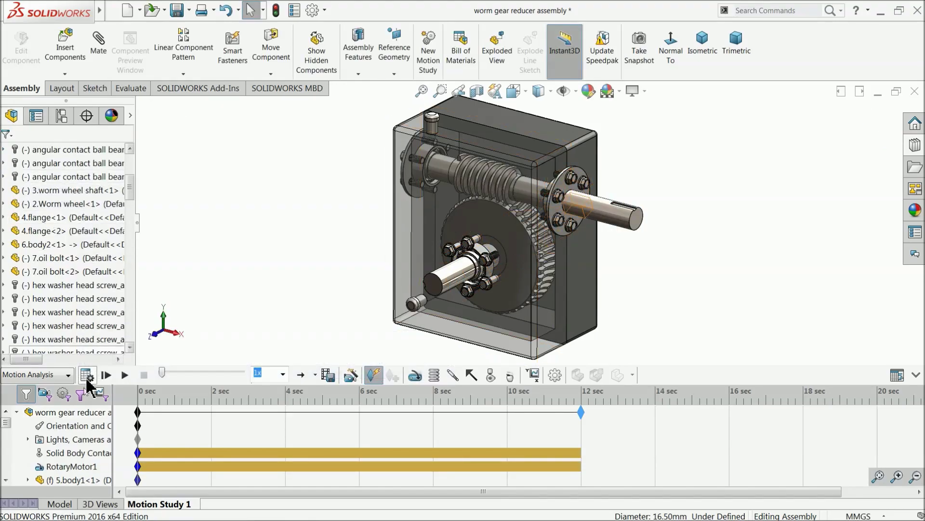
Calculate the study so the motor-driven worm turns the wheel through all 12 seconds
click(87, 379)
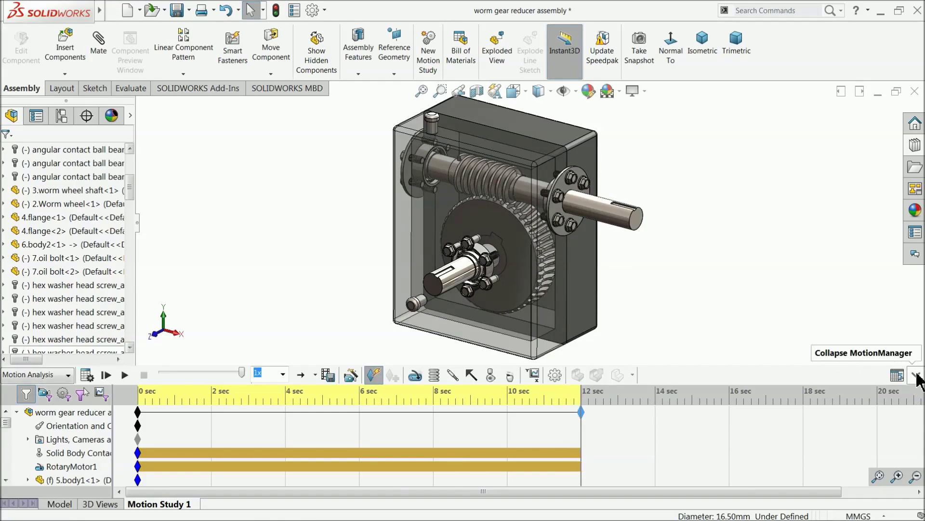
Collapse the MotionManager timeline and play back the calculated motion
click(916, 377)
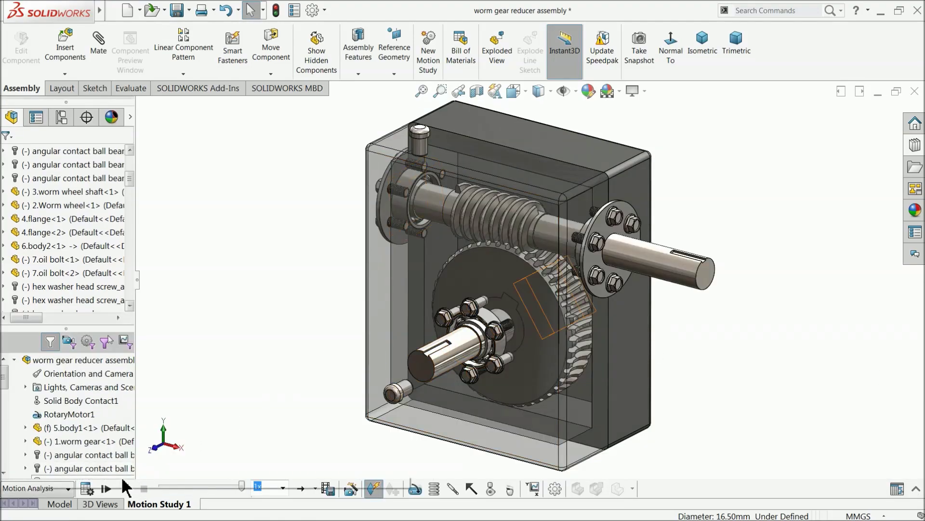
click(124, 489)
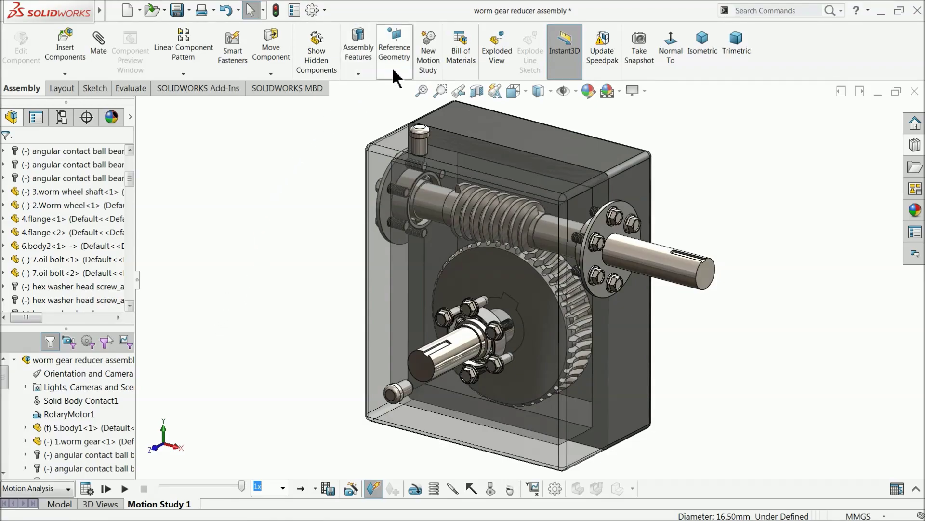
Start a new exploded view and select the flange screws around the worm shaft
click(497, 57)
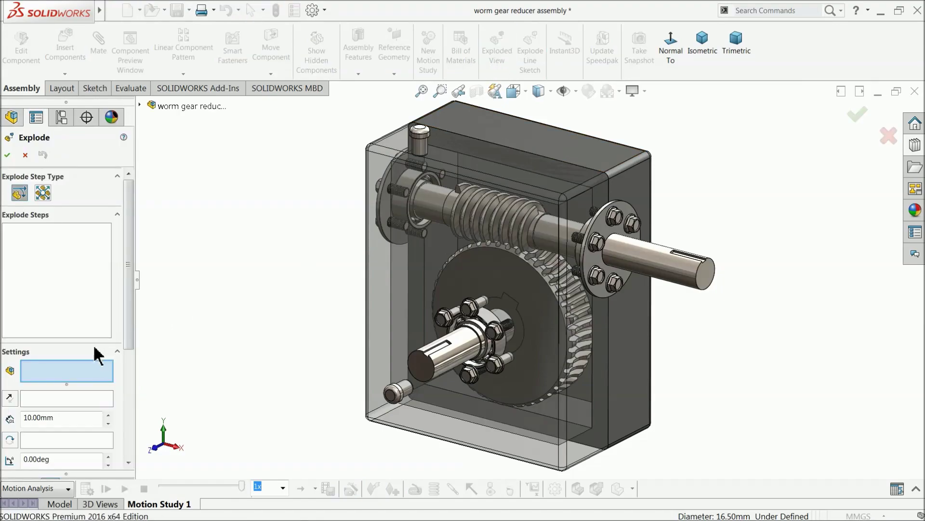
click(597, 274)
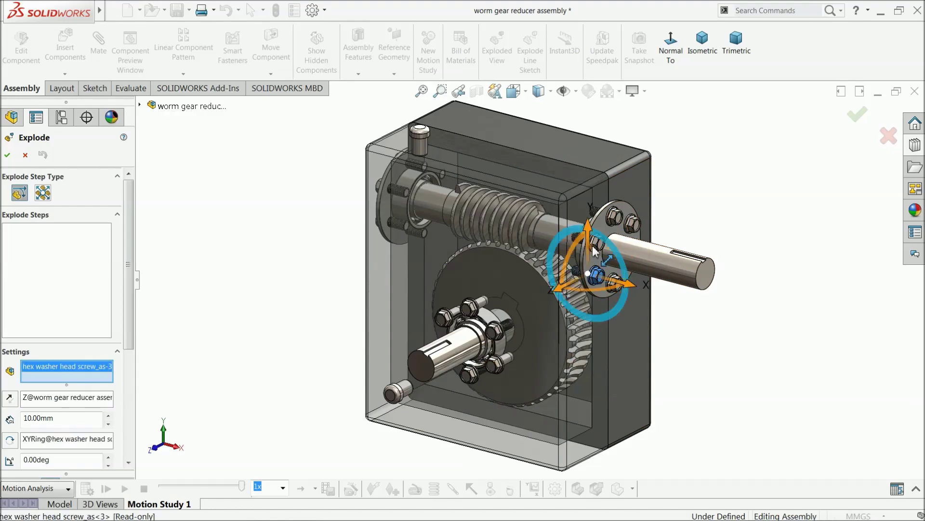
click(614, 215)
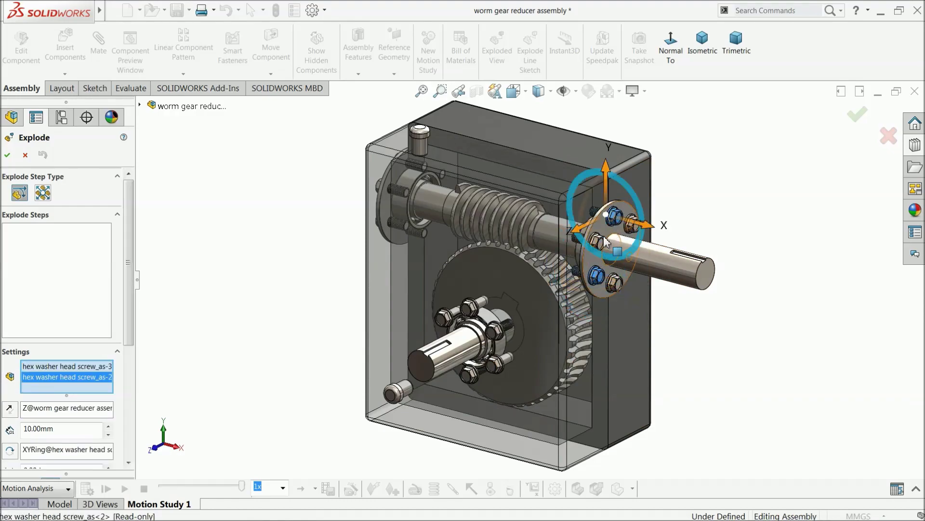
click(635, 235)
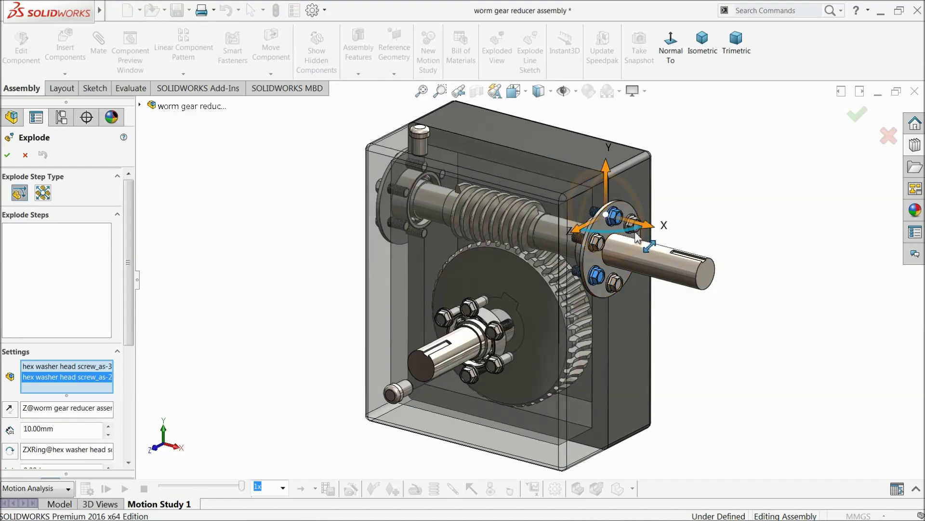
scroll(639, 234, down, 5)
click(592, 229)
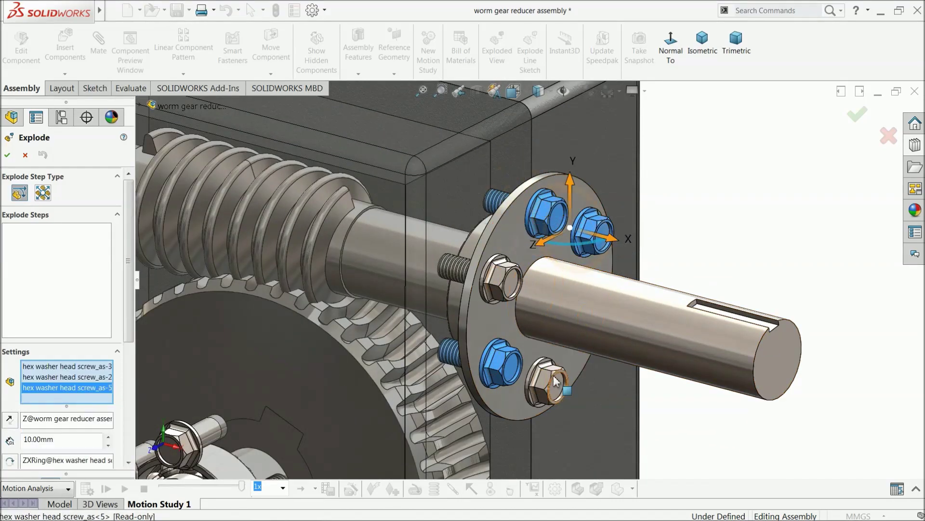
click(549, 383)
click(504, 284)
Add the last screw and pull all six flange screws out along the shaft
middle_drag(555, 338, 607, 362)
click(646, 376)
scroll(526, 277, up, 5)
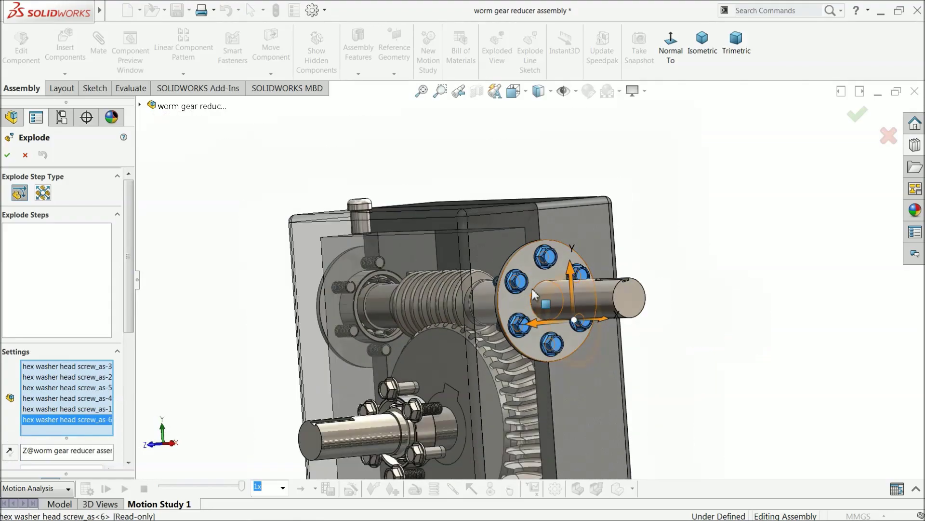
scroll(520, 226, up, 3)
middle_drag(520, 226, 439, 234)
scroll(617, 255, up, 3)
scroll(522, 305, down, 4)
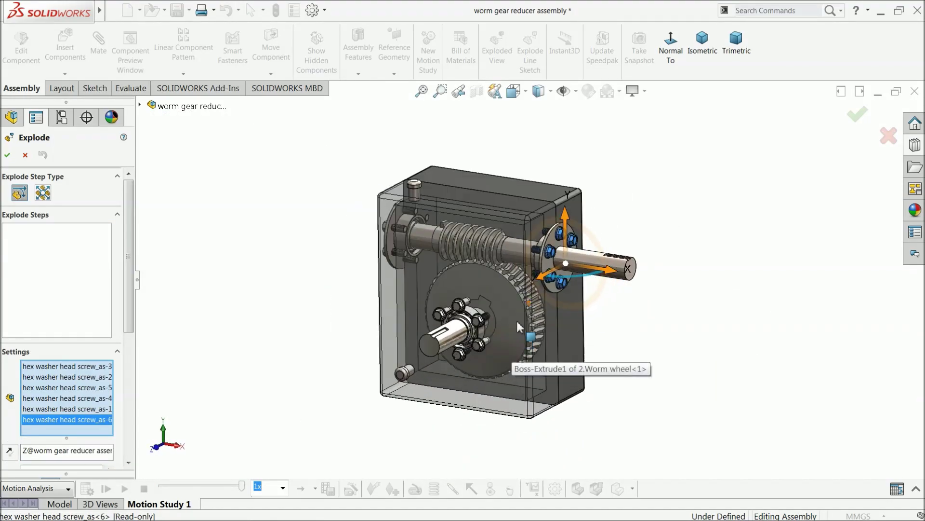
scroll(522, 305, down, 2)
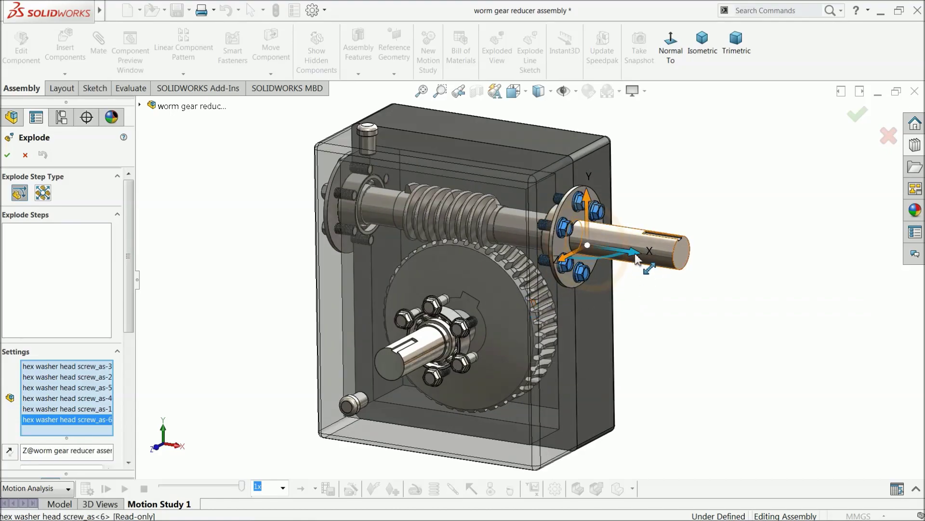
drag(651, 264, 914, 289)
Slide the flange and then the angular contact ball bearing out beside the screws
click(598, 264)
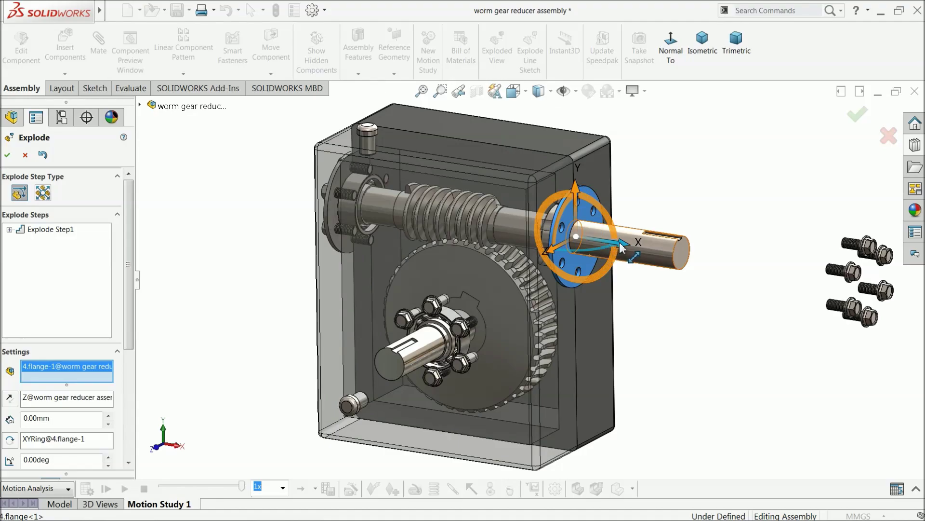
drag(621, 247, 848, 294)
click(562, 251)
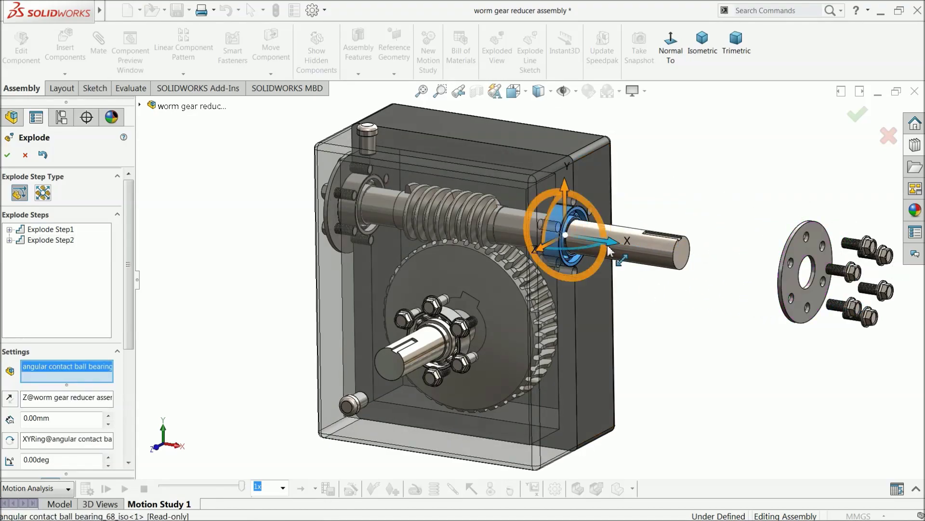
drag(615, 247, 740, 289)
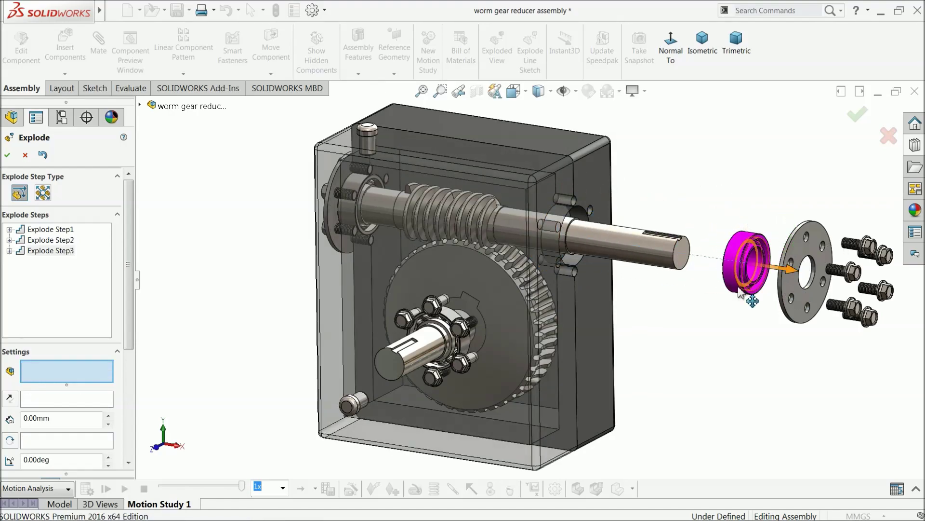
Pull both oil bolts up and out of the housing to the left
click(371, 135)
drag(367, 96, 366, 57)
click(369, 103)
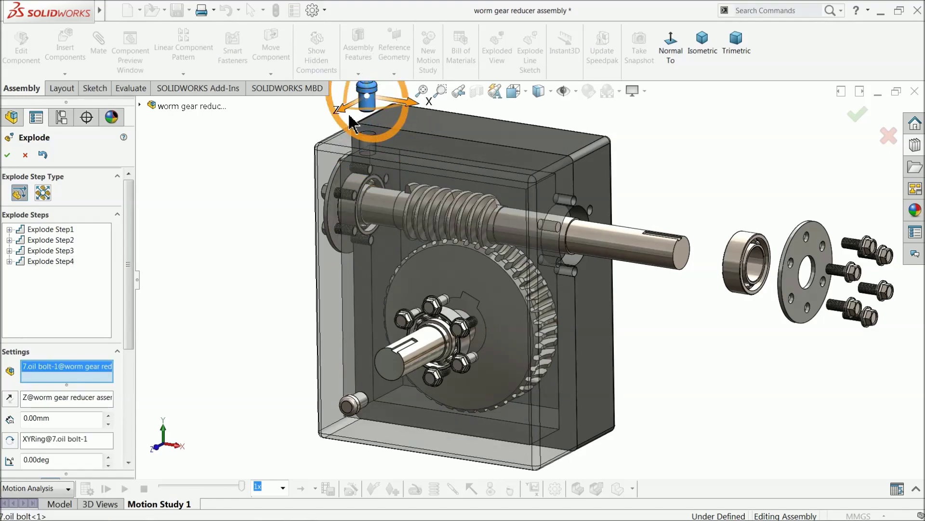
drag(340, 111, 158, 246)
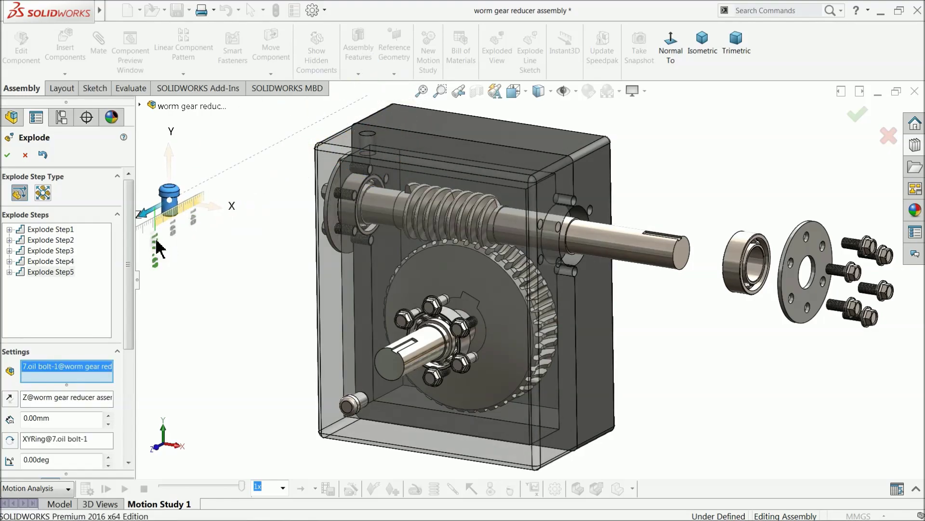
click(350, 408)
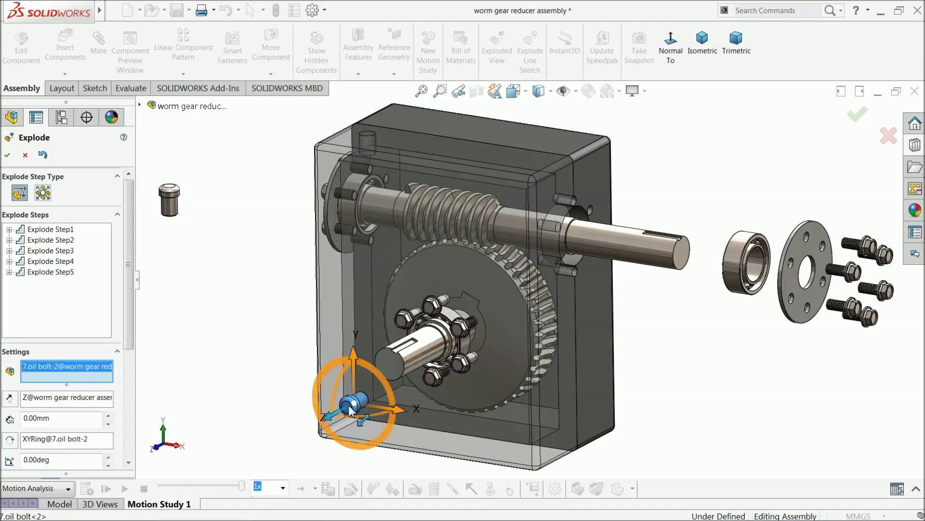
drag(329, 424, 172, 472)
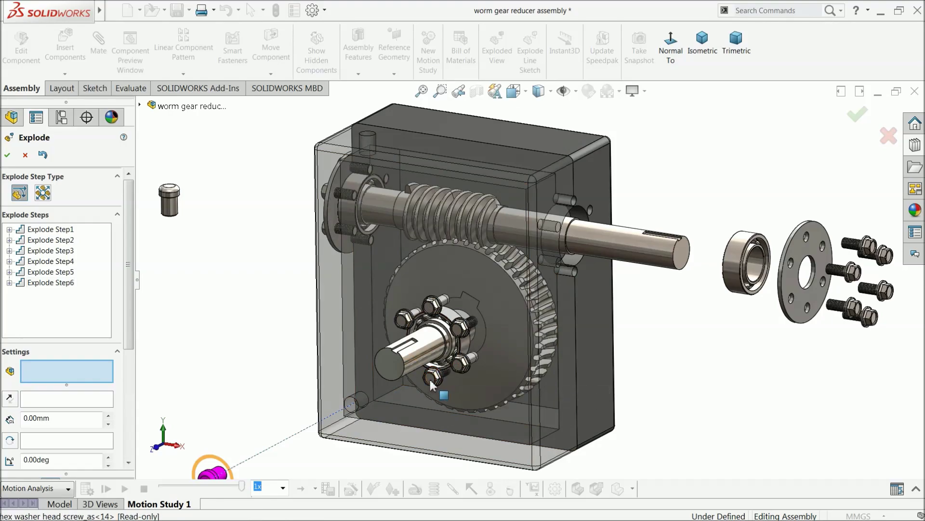
Pull the six output-shaft screws and the output-shaft bearing out to the lower left
click(431, 381)
click(462, 362)
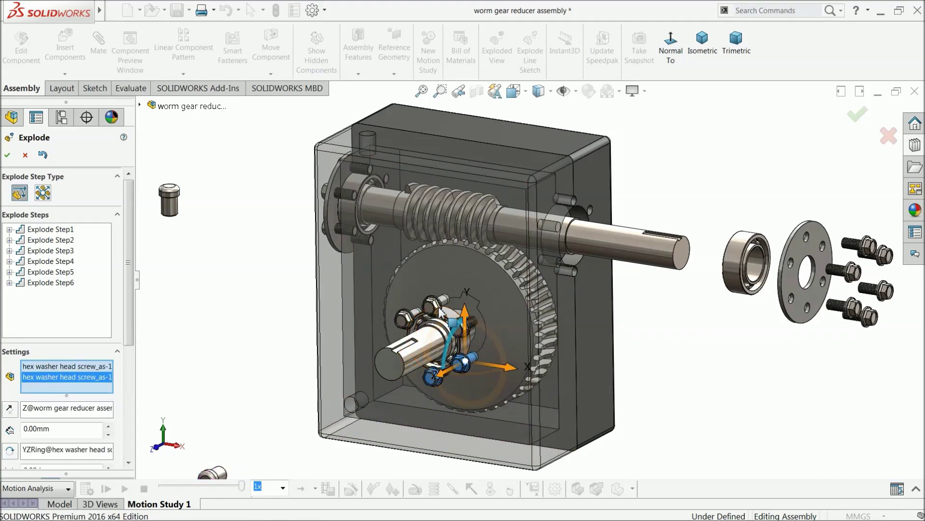
click(426, 313)
click(405, 319)
middle_drag(405, 319, 460, 335)
click(366, 364)
click(461, 333)
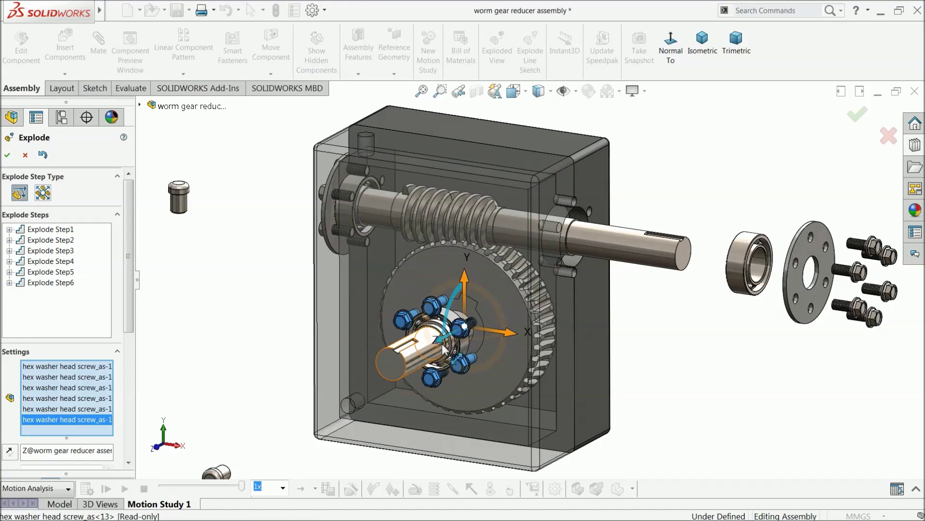
drag(443, 346, 240, 423)
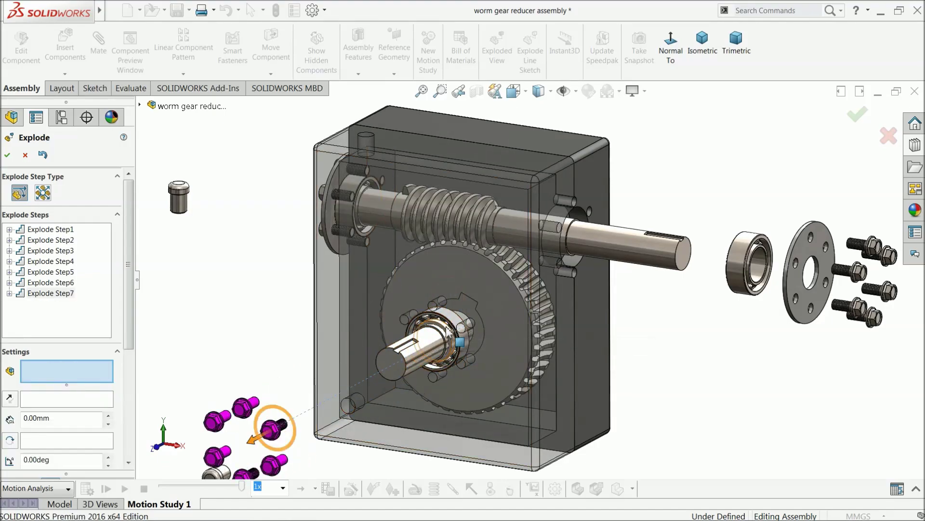
click(447, 331)
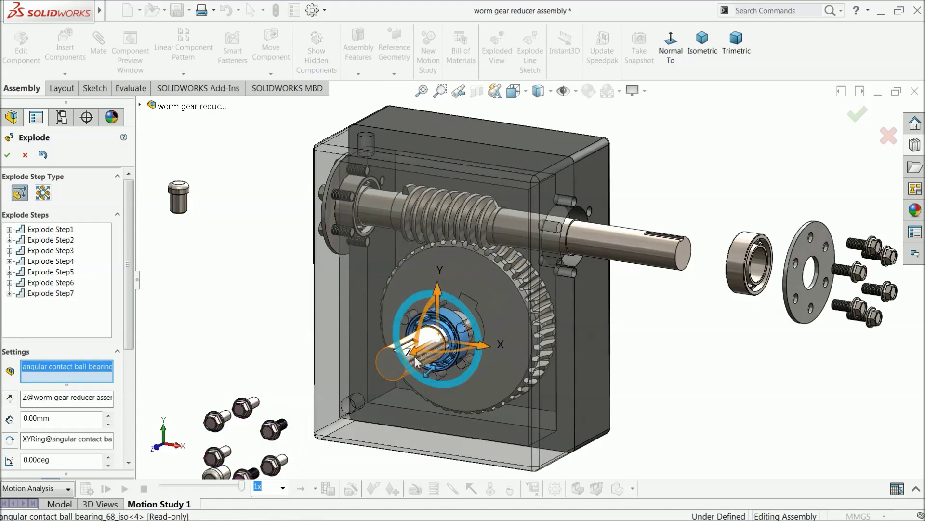
drag(416, 357, 231, 436)
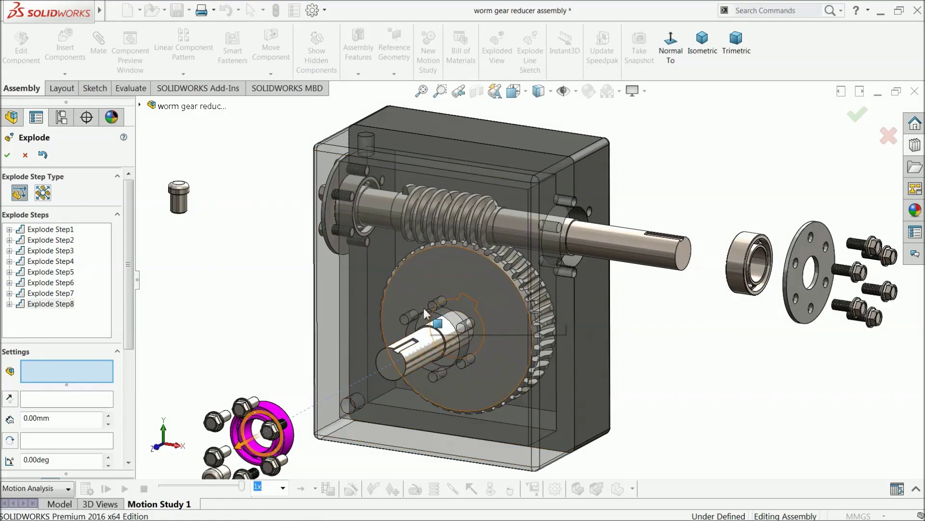
Select five screws on the far flange and drag them slightly outward
click(392, 295)
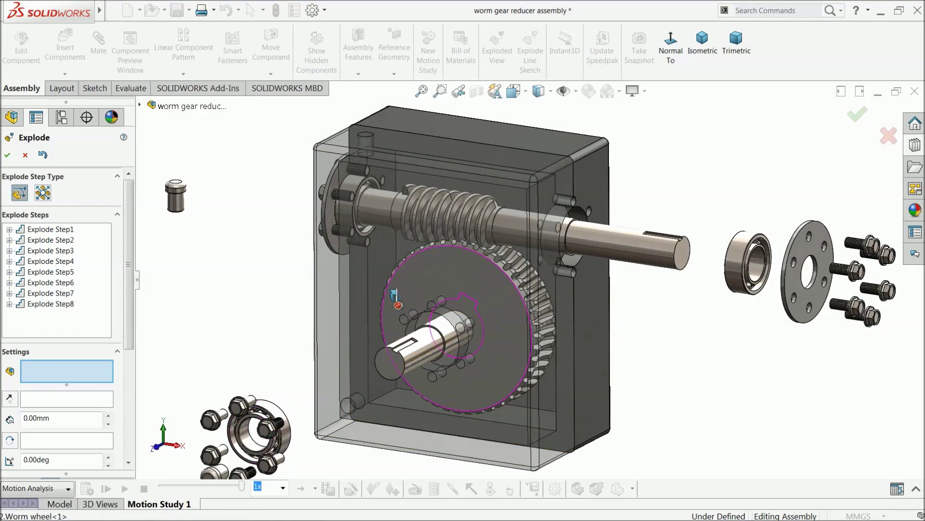
middle_drag(395, 297, 359, 199)
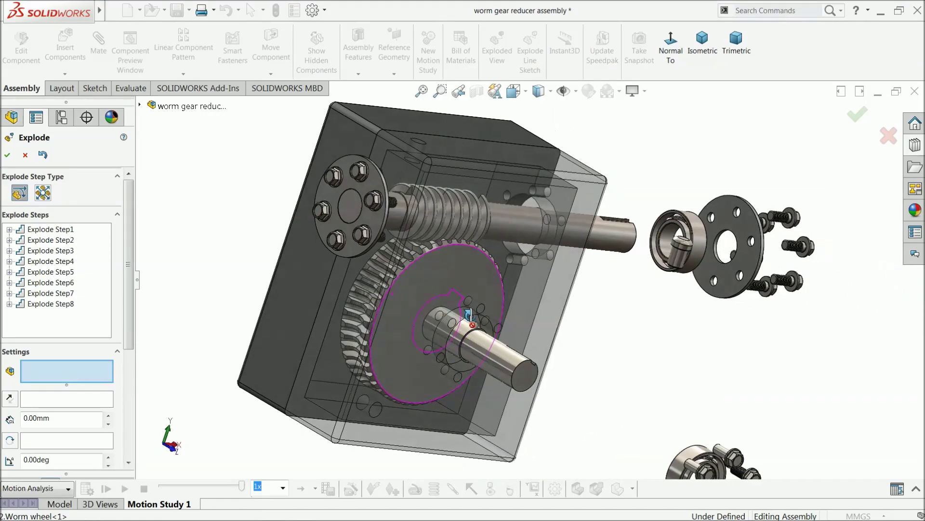
scroll(358, 199, down, 4)
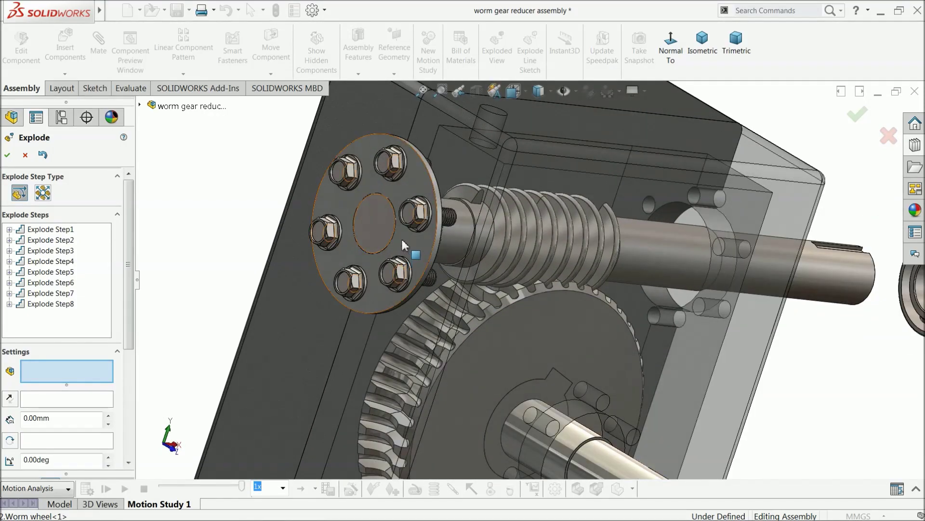
click(415, 213)
click(391, 162)
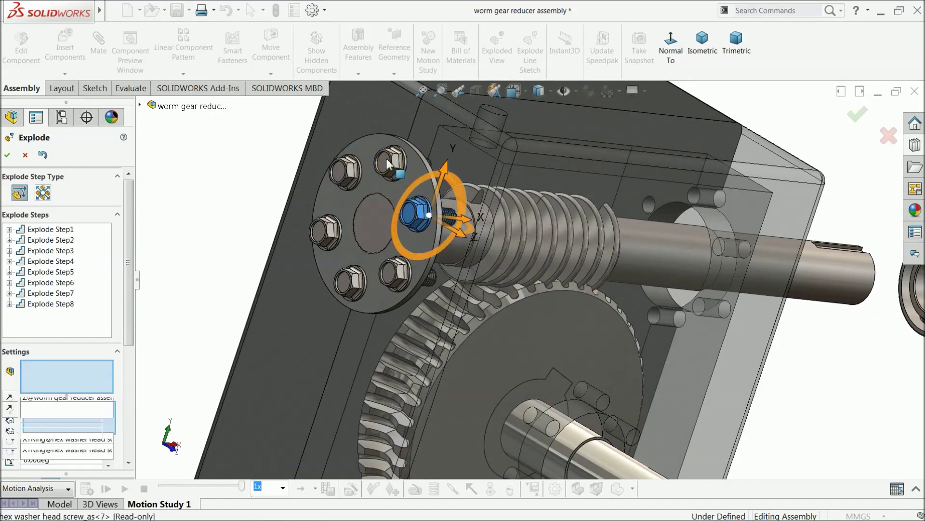
click(343, 171)
click(326, 230)
click(352, 281)
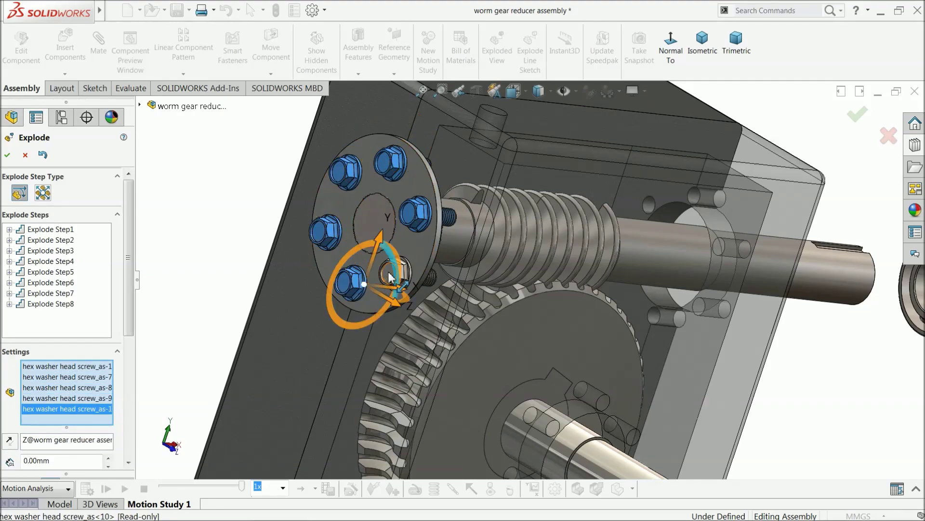
drag(391, 277, 410, 289)
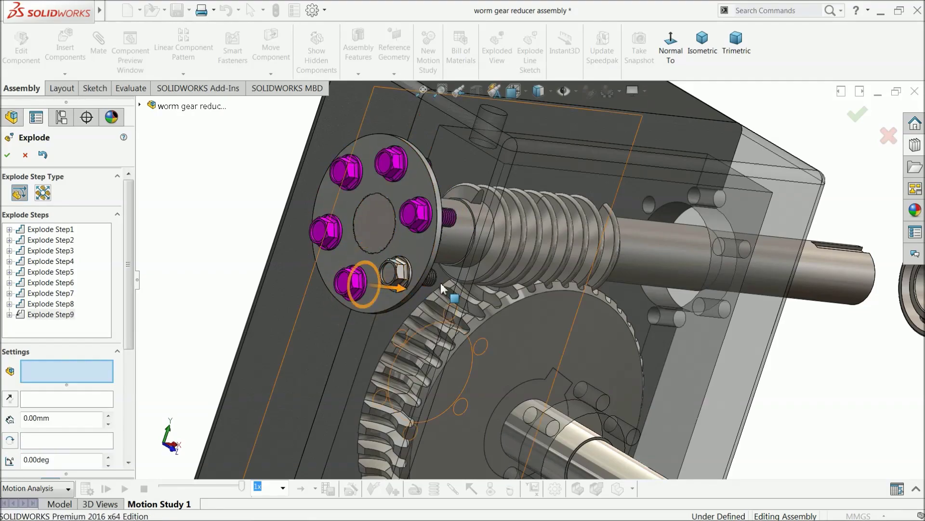
Select all six far-flange screws and slide them out to the left
click(396, 273)
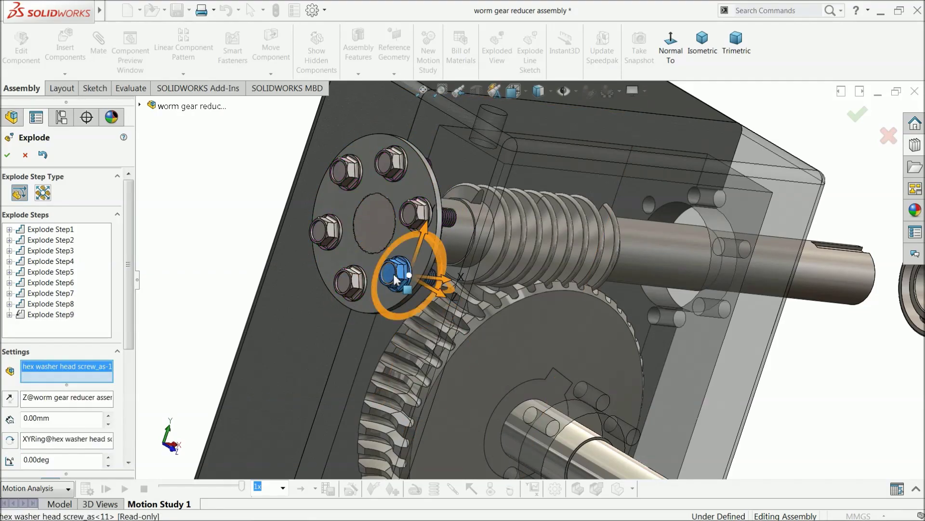
click(344, 287)
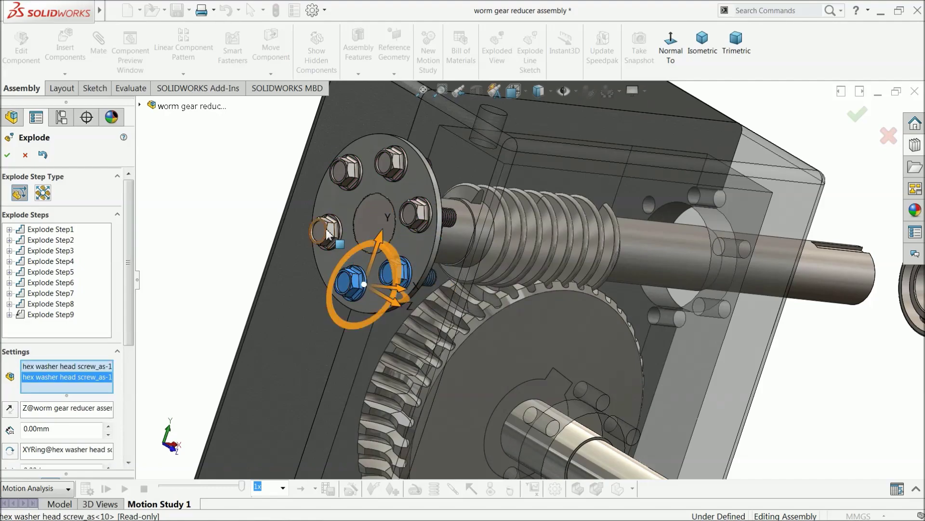
click(325, 232)
click(340, 173)
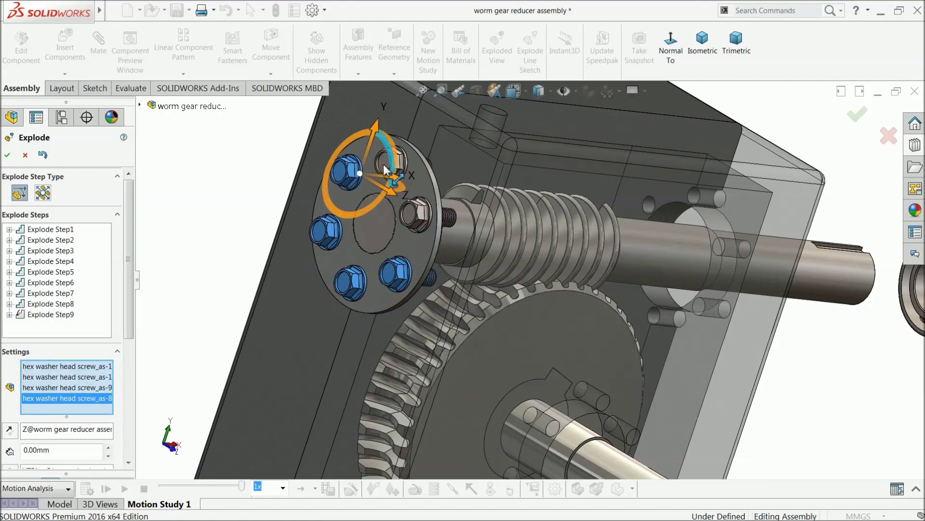
click(414, 216)
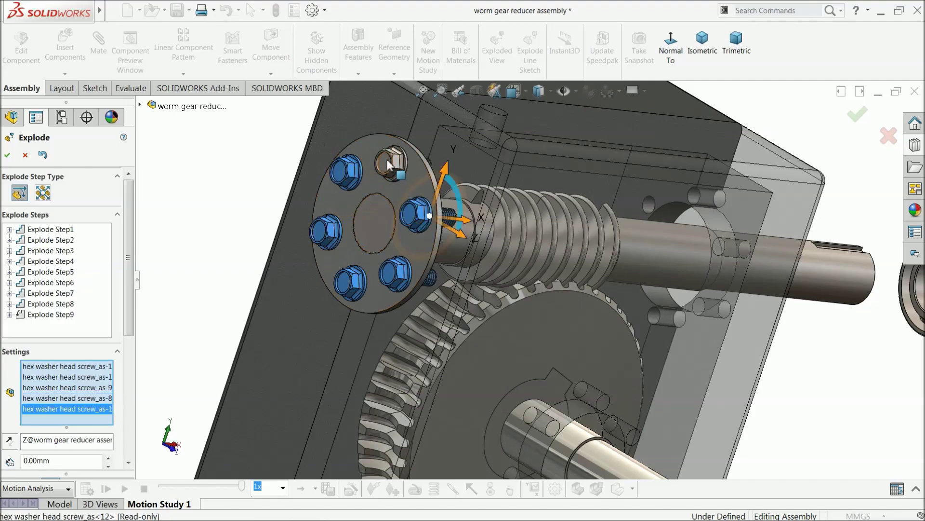
click(391, 163)
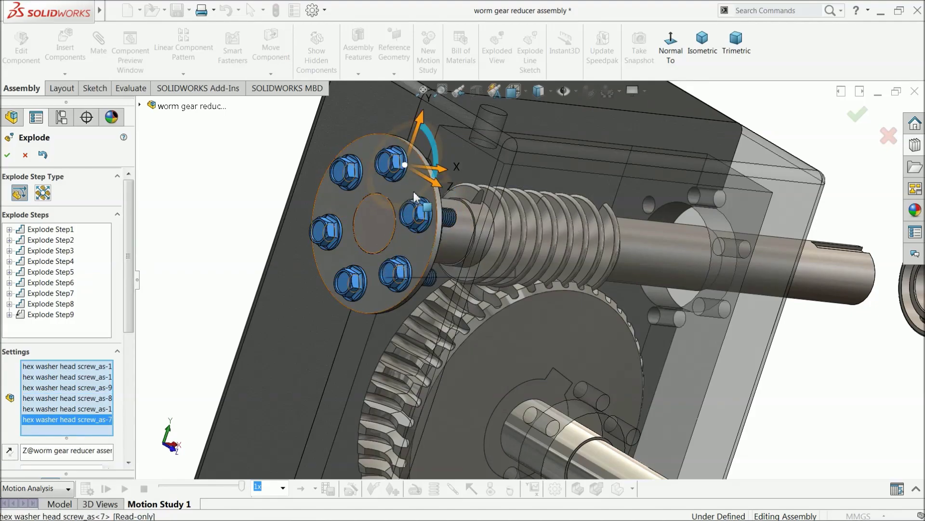
scroll(463, 205, up, 5)
middle_drag(463, 205, 409, 260)
scroll(482, 255, up, 4)
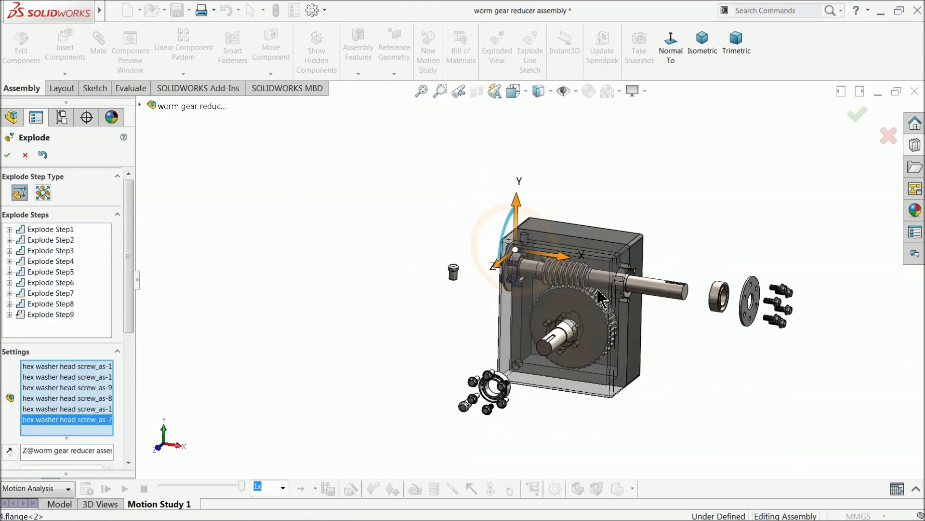
scroll(492, 237, down, 3)
drag(470, 220, 237, 211)
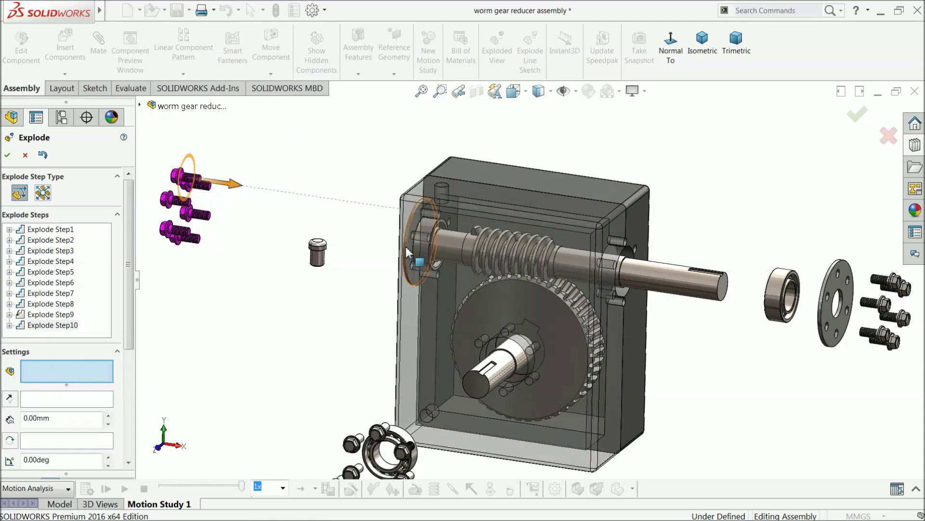
Slide the far-side flange and its ball bearing out to the left
click(406, 256)
drag(465, 248, 287, 230)
click(431, 255)
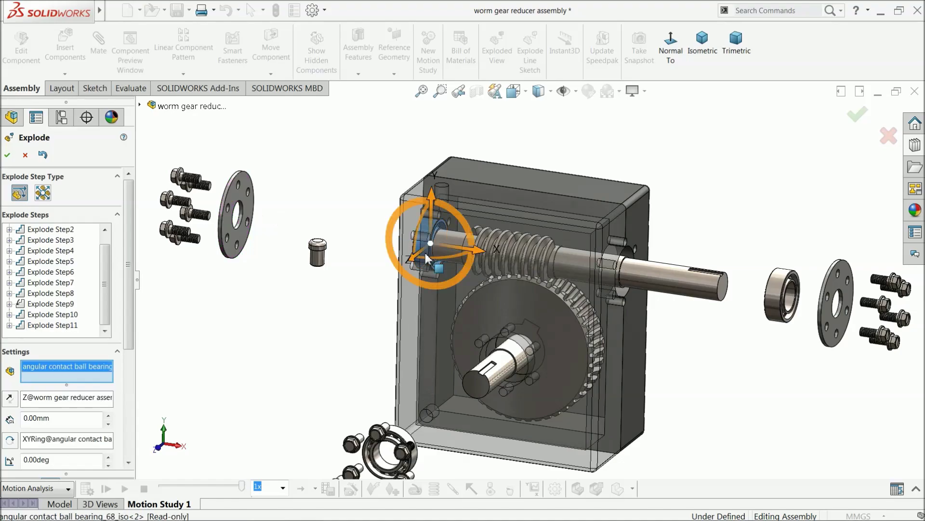
drag(481, 256, 307, 232)
middle_drag(393, 315, 413, 320)
Pull the front cover and rear housing half apart, moving the worm shaft up and left
click(412, 313)
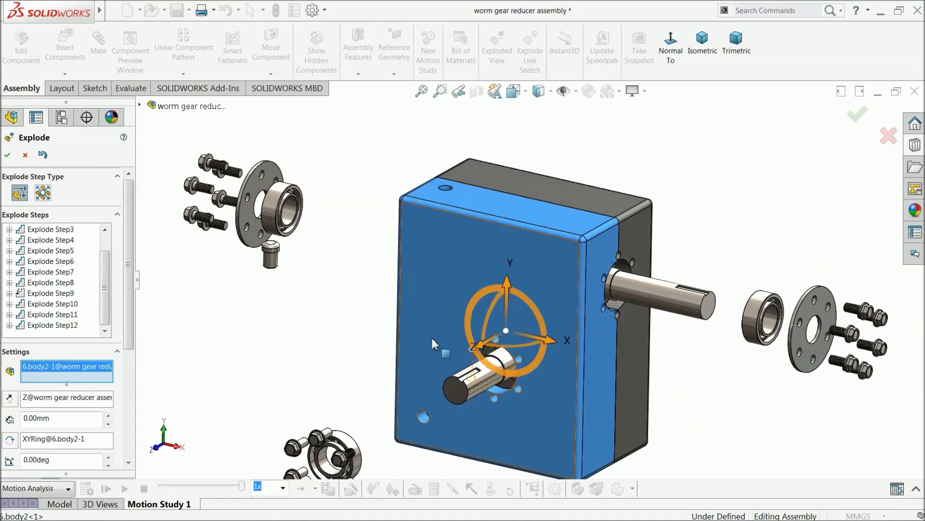
drag(482, 348, 346, 393)
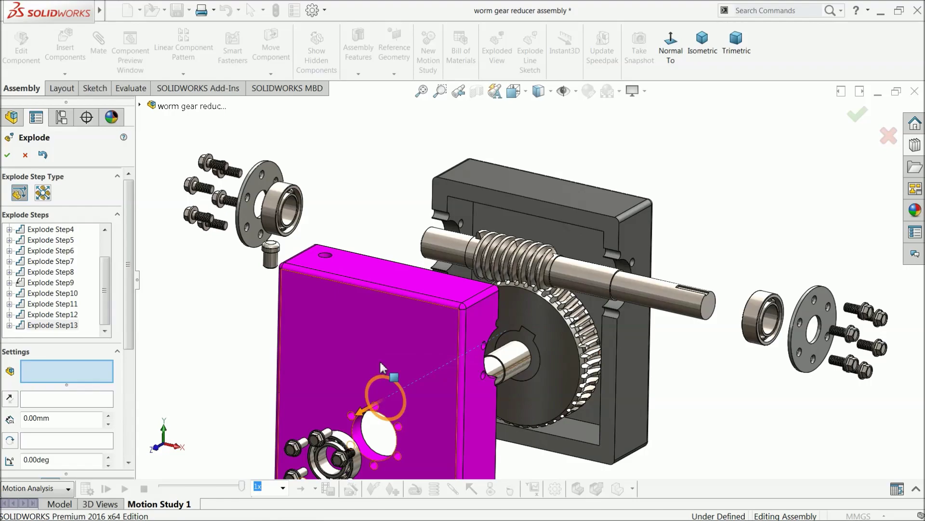
click(482, 337)
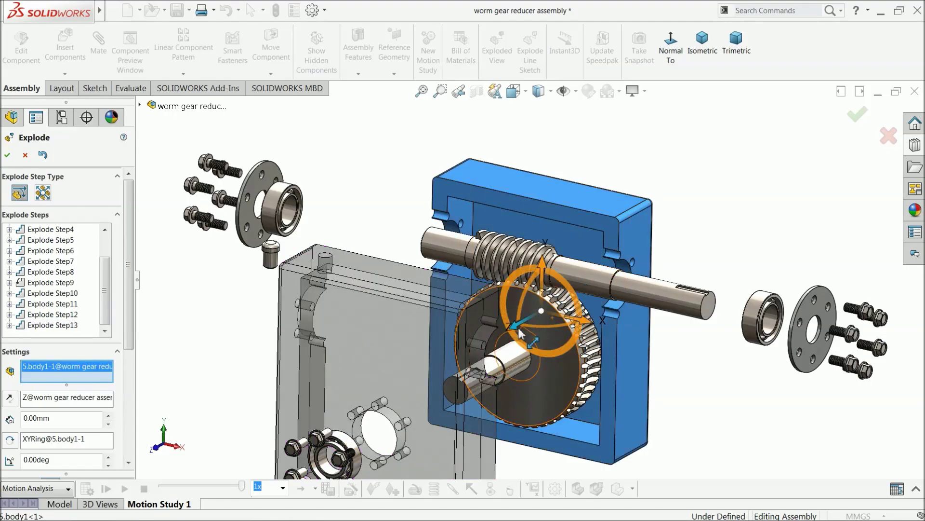
drag(519, 334, 630, 230)
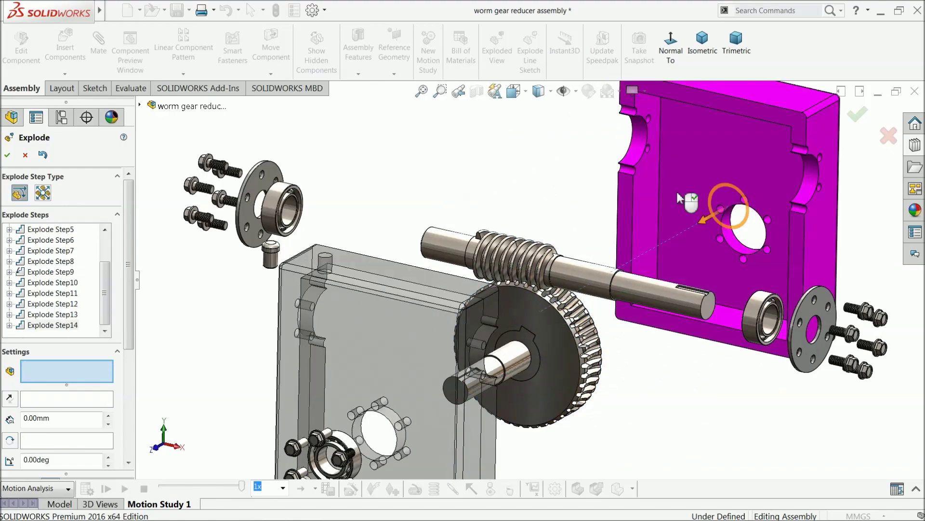
click(576, 278)
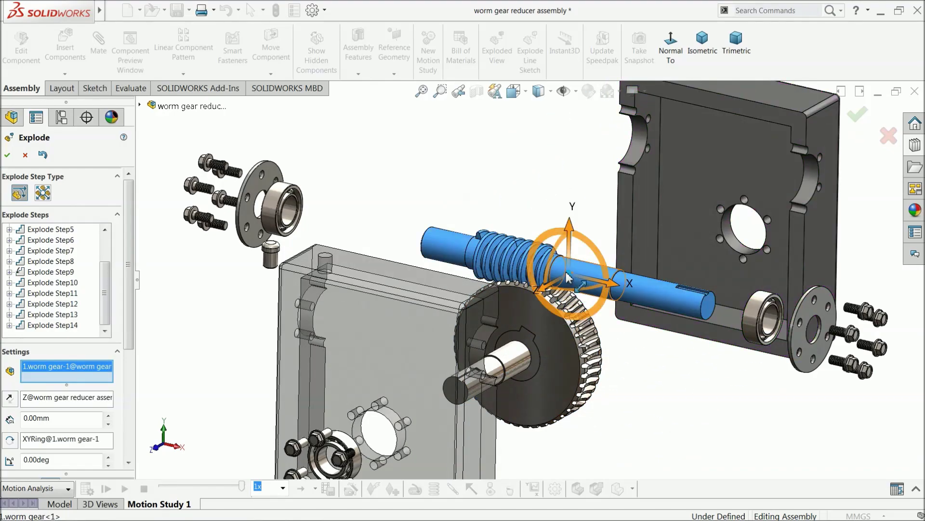
drag(574, 234, 575, 182)
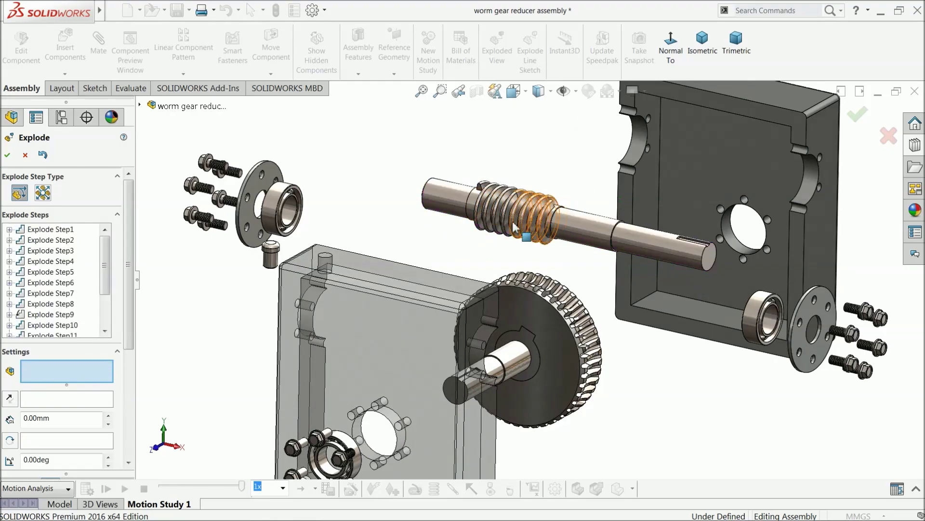
click(563, 232)
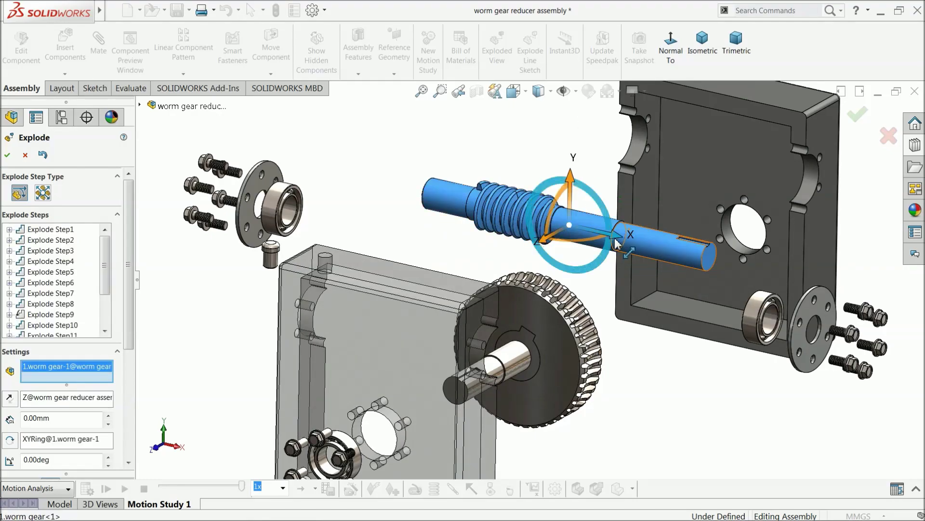
drag(617, 244, 504, 214)
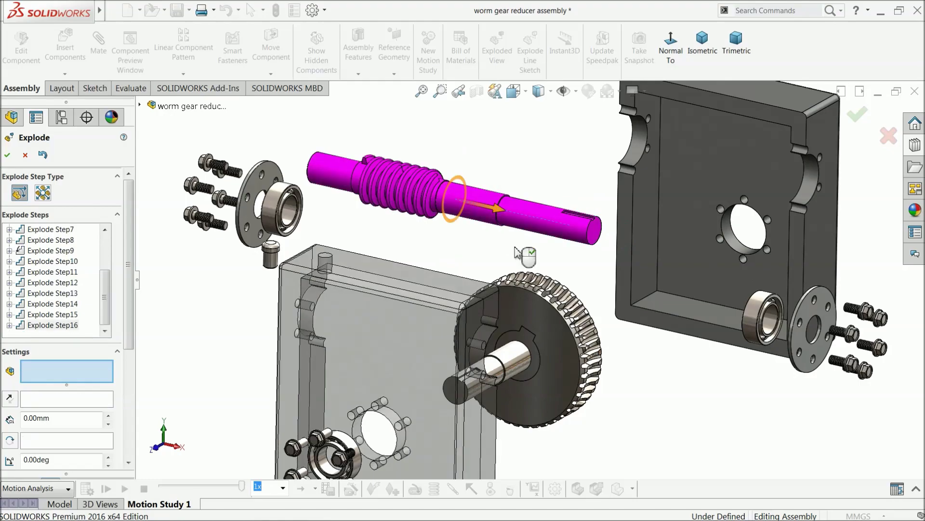
Separate the worm wheel, its inner bearing and the worm wheel shaft along their axes
click(543, 333)
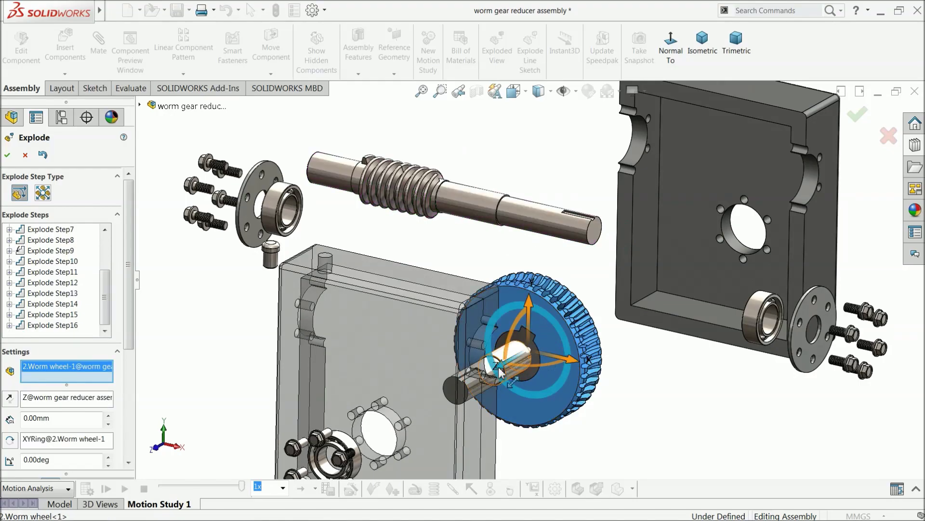
drag(501, 372, 606, 303)
click(571, 335)
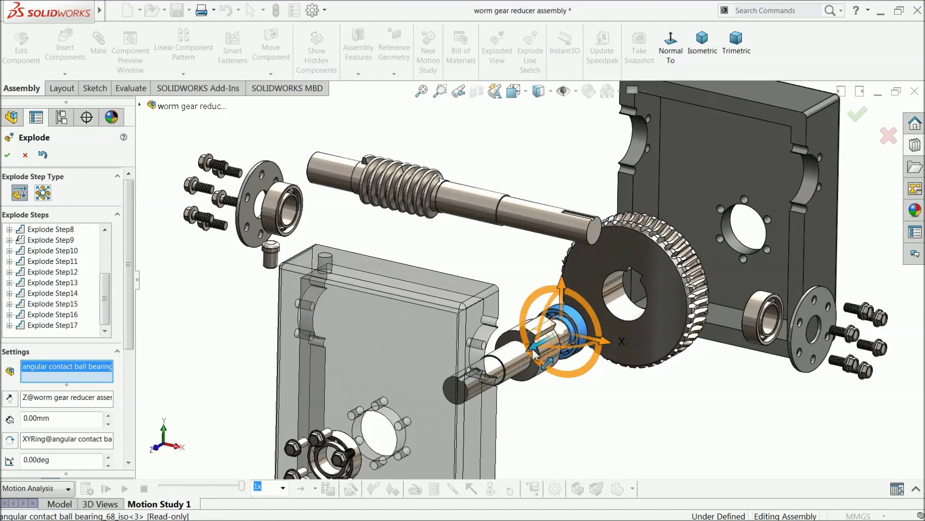
drag(534, 352, 583, 312)
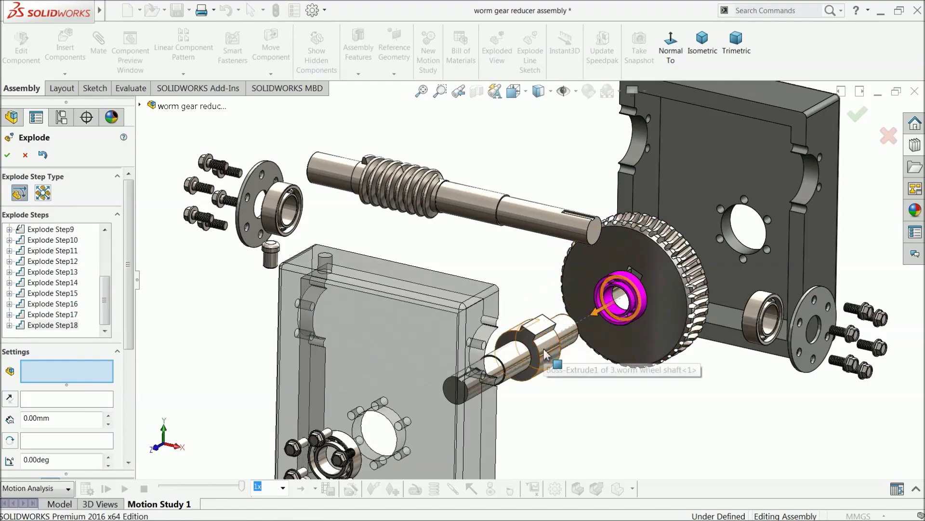
click(538, 355)
drag(488, 378, 517, 363)
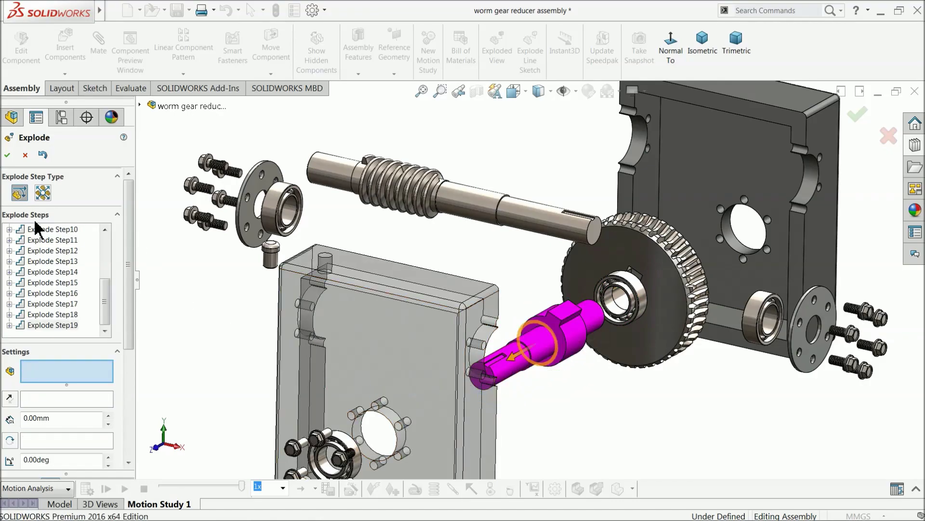
Accept the finished exploded view and collapse the assembly
click(8, 155)
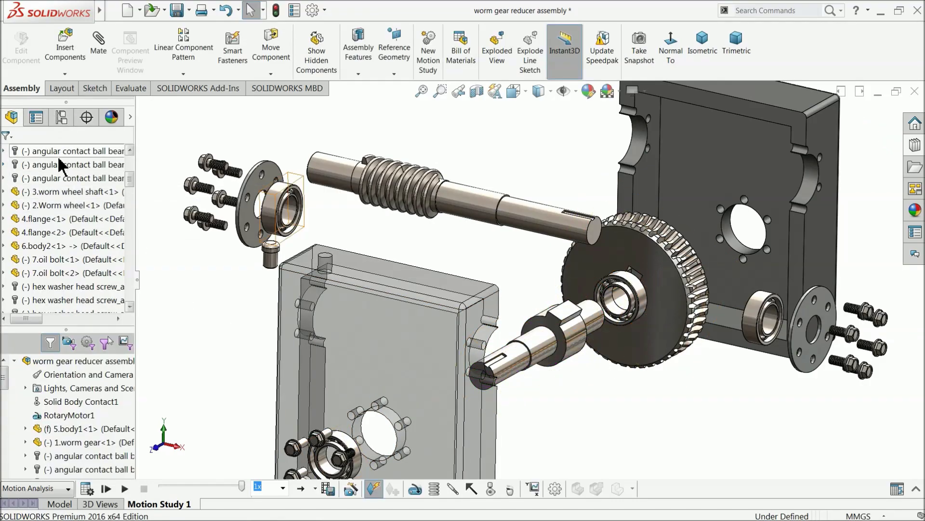
drag(130, 180, 129, 165)
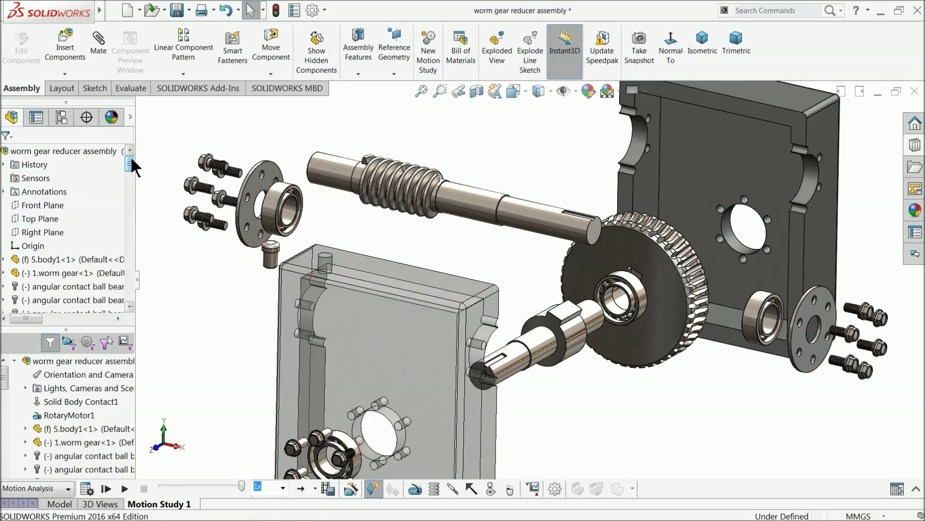
right_click(61, 153)
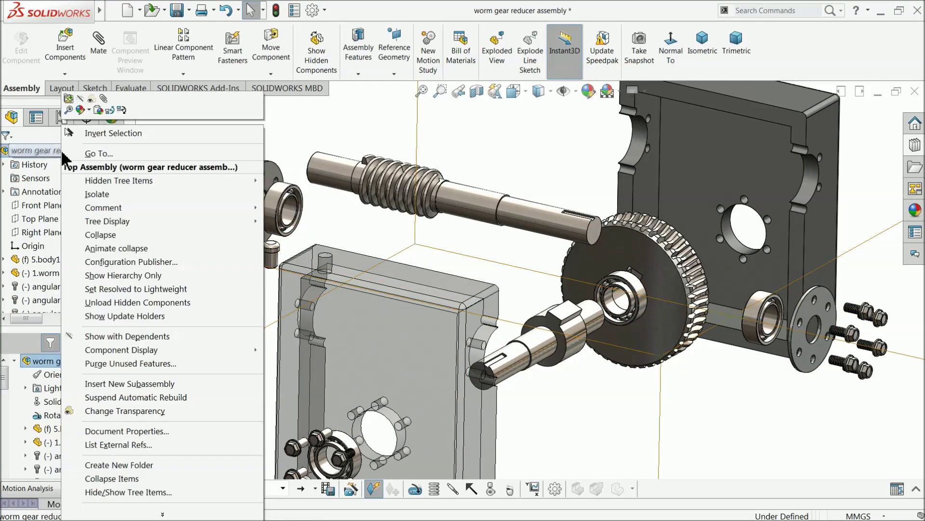
click(103, 232)
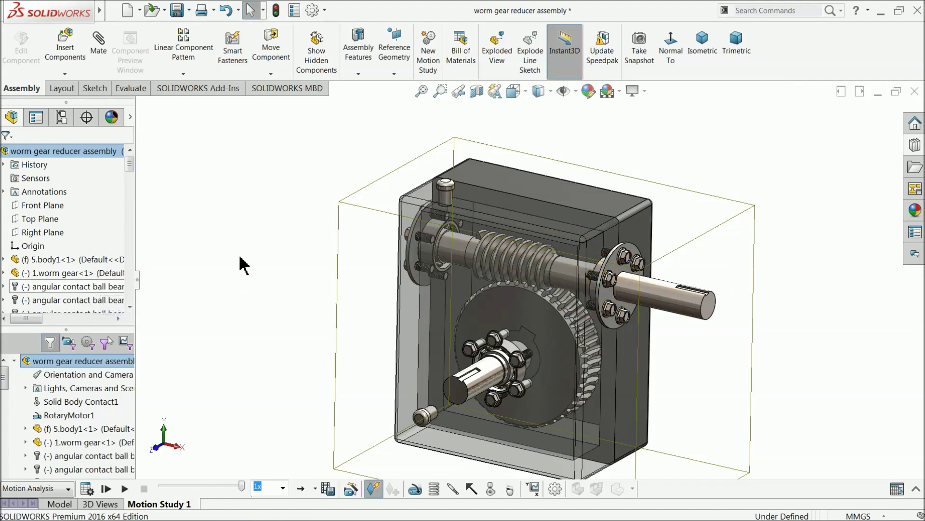
Play the explode animation, close its controller and collapse the gearbox again
right_click(74, 149)
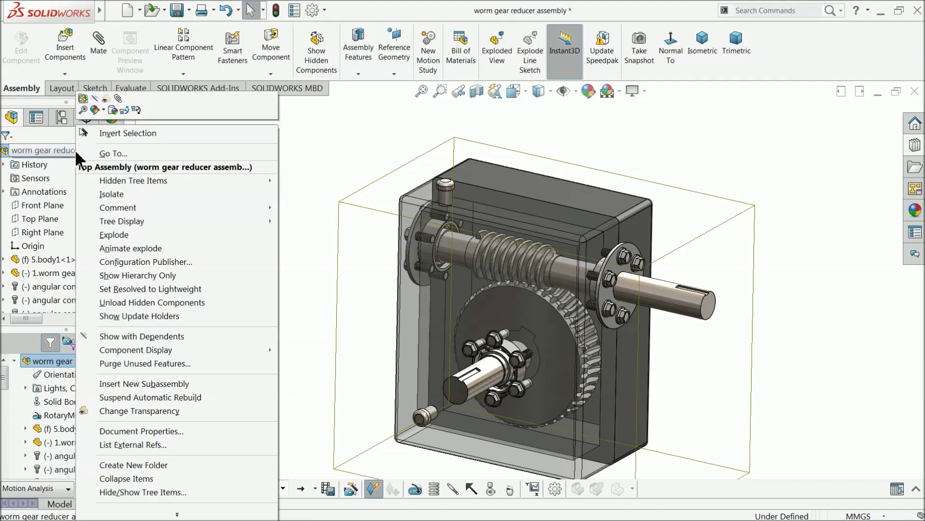
click(130, 248)
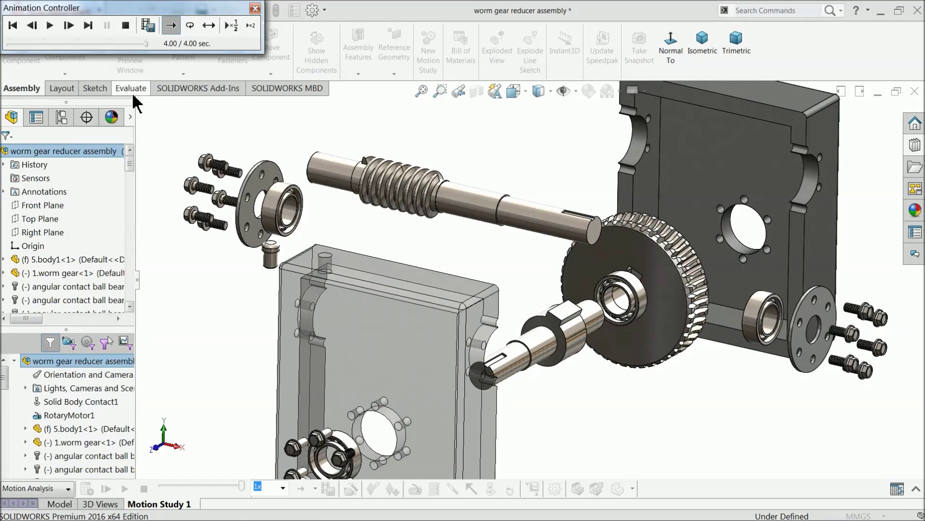
click(256, 8)
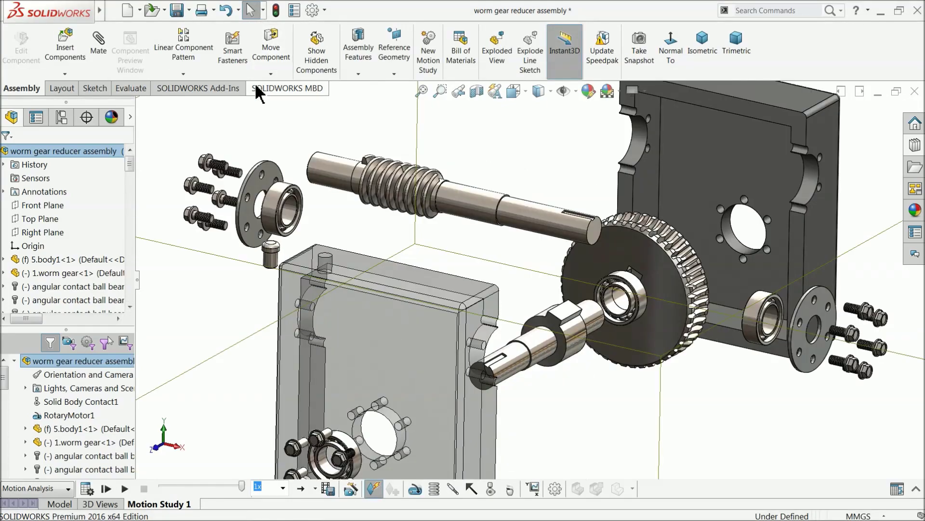
right_click(67, 150)
click(100, 235)
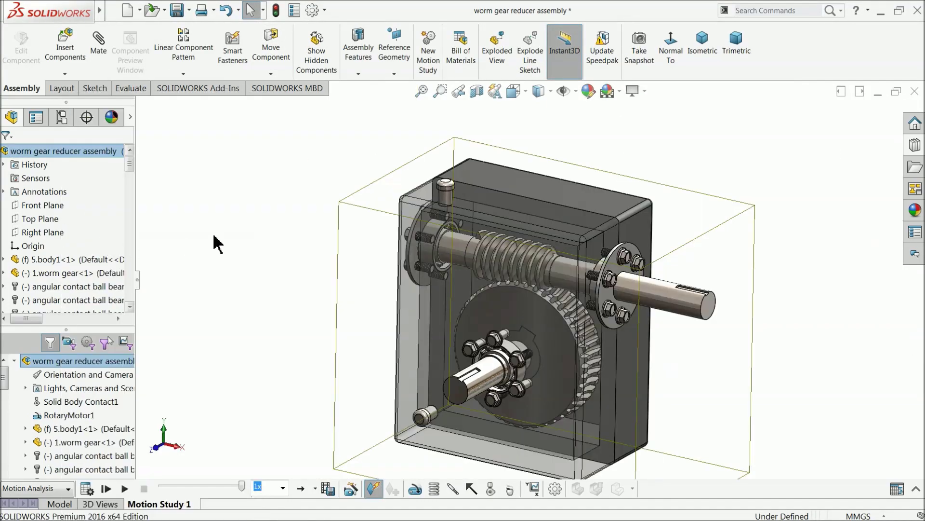
click(409, 492)
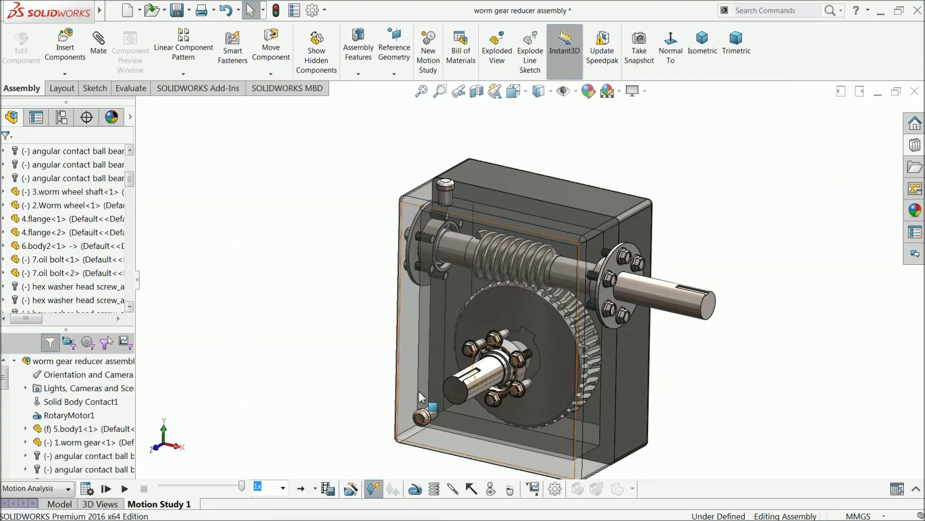
key(Escape)
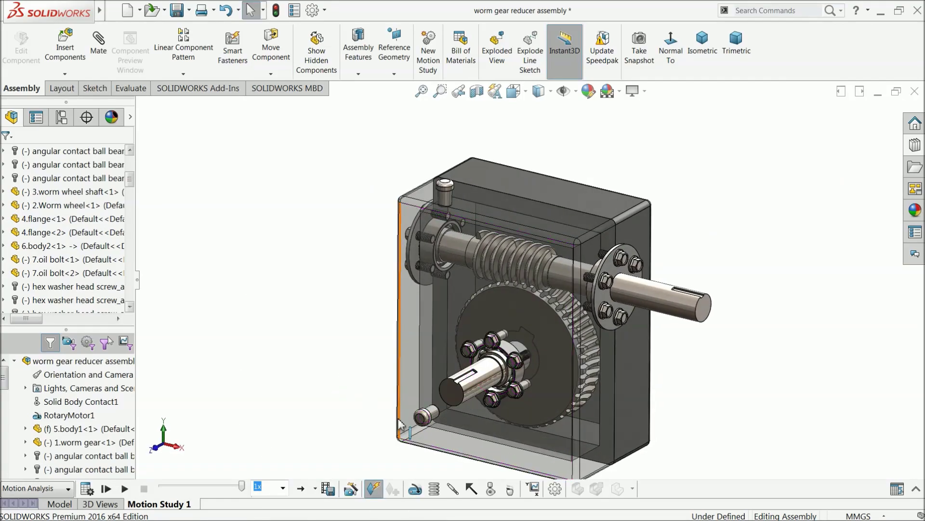
Add a 15-second explode animation starting at 15 s with the Animation Wizard
click(348, 488)
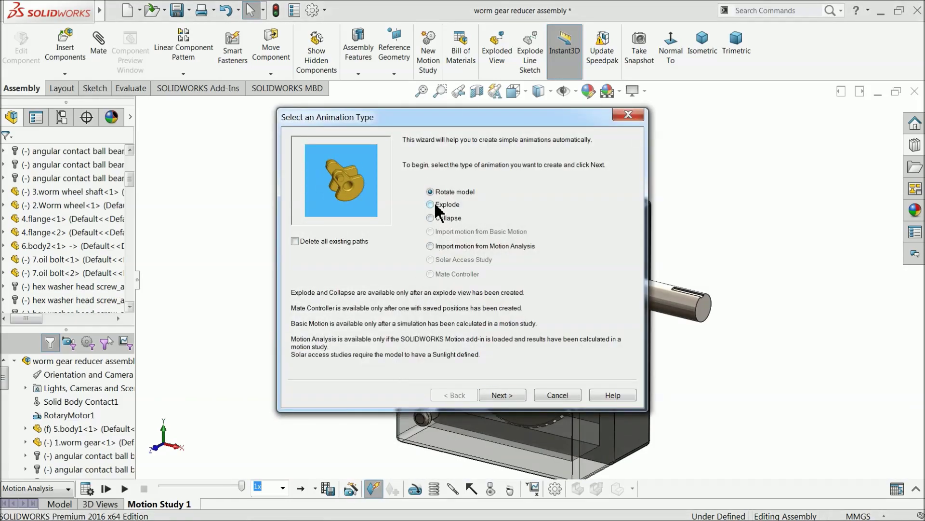
click(434, 205)
click(502, 395)
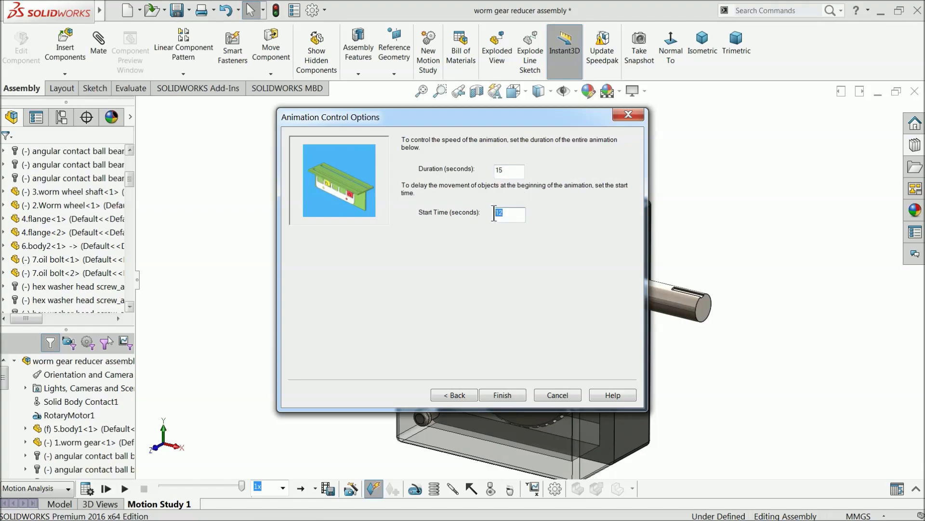
text(15)
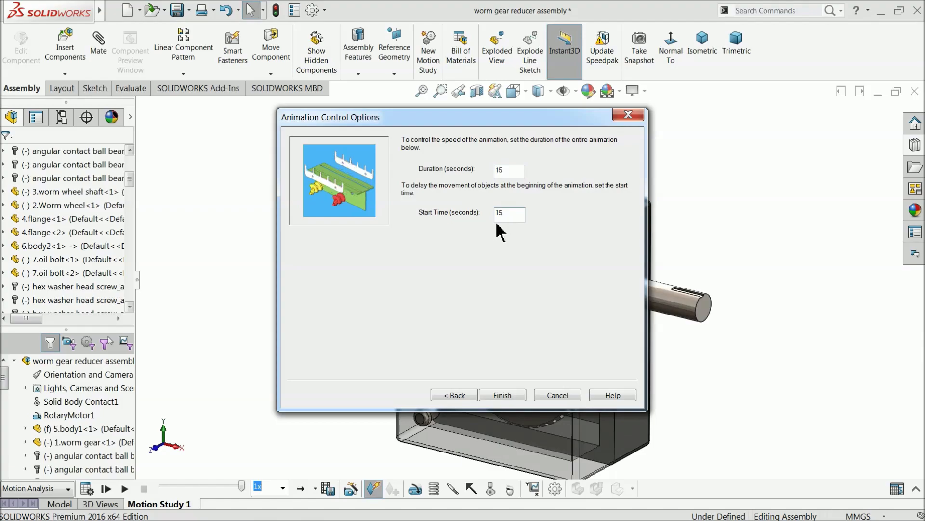
click(498, 396)
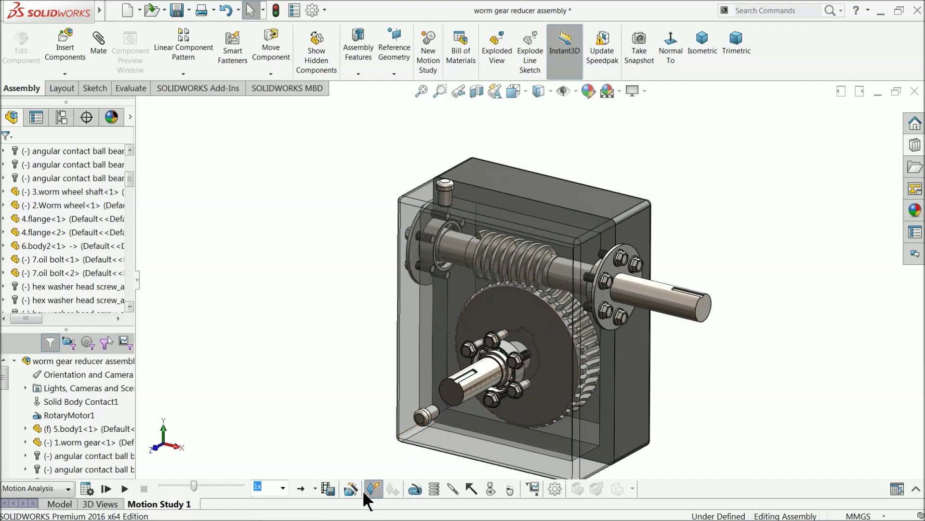
Add a 19-second collapse animation with the Animation Wizard
click(350, 489)
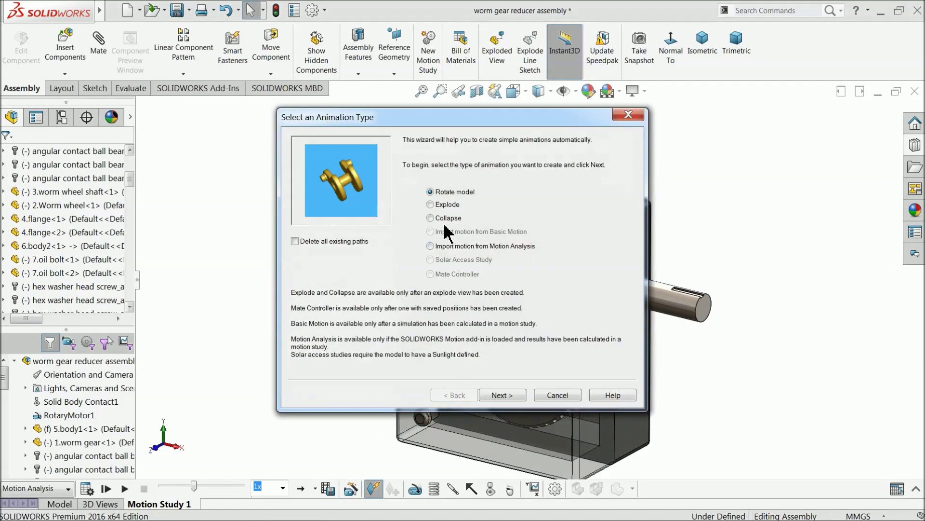
click(441, 219)
click(500, 396)
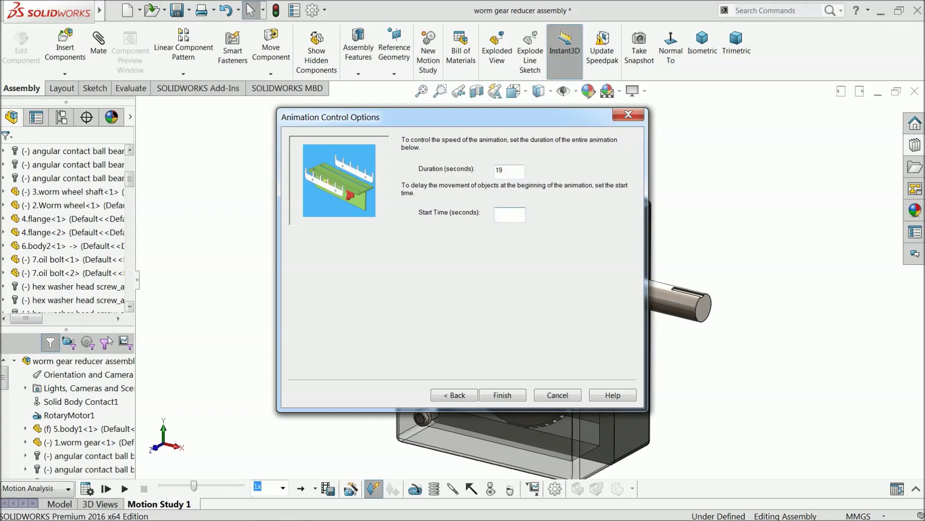
click(502, 396)
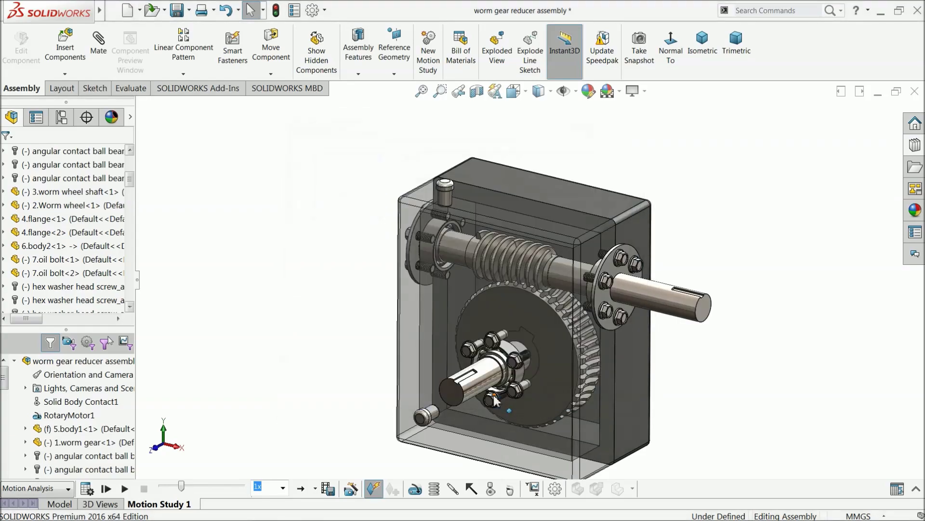
Calculate and play Motion Study 1, then replay it with the MotionManager collapsed
click(87, 489)
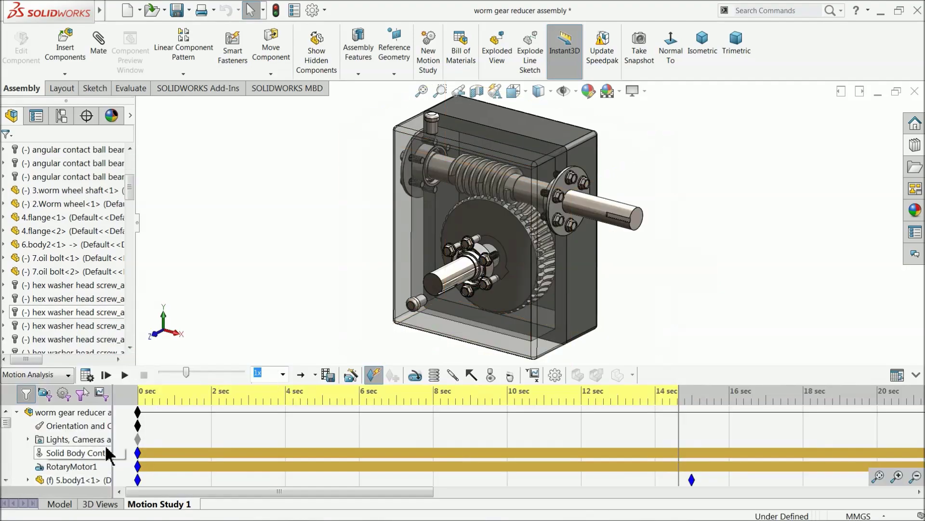
click(124, 374)
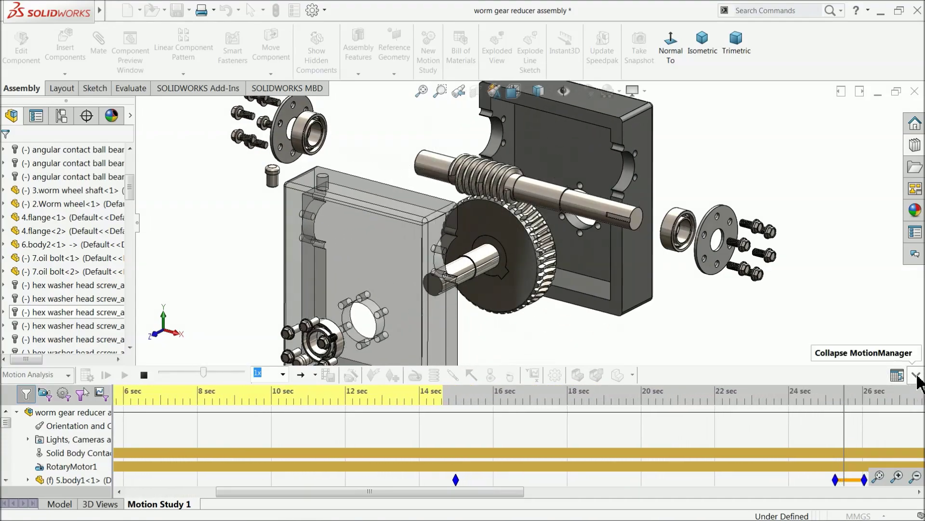
click(897, 375)
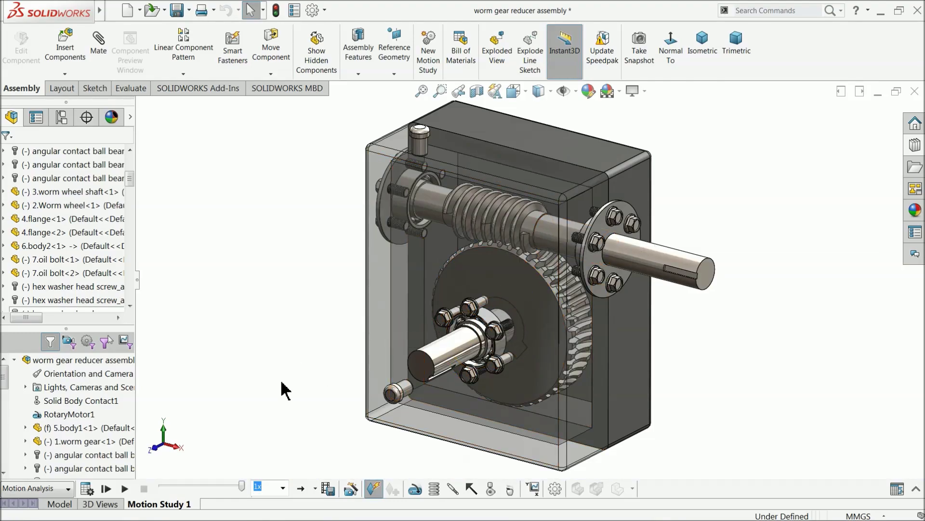
click(126, 489)
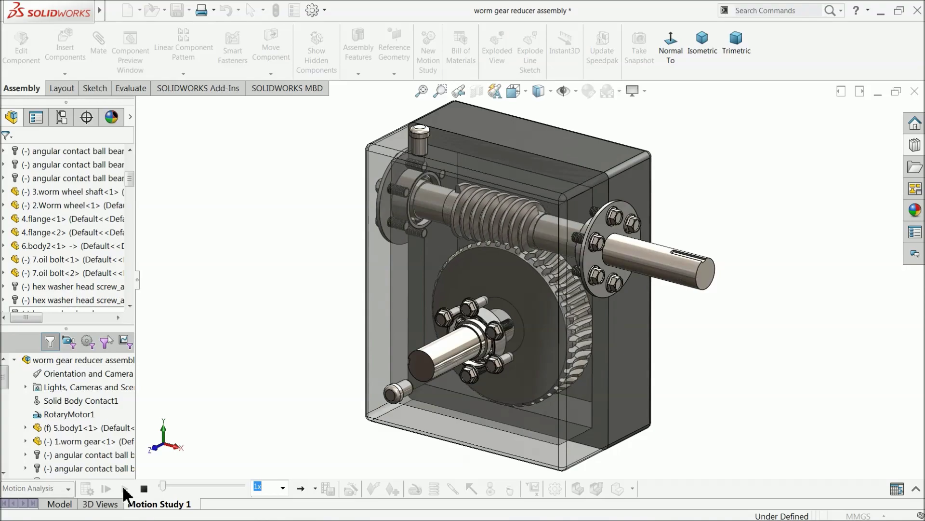